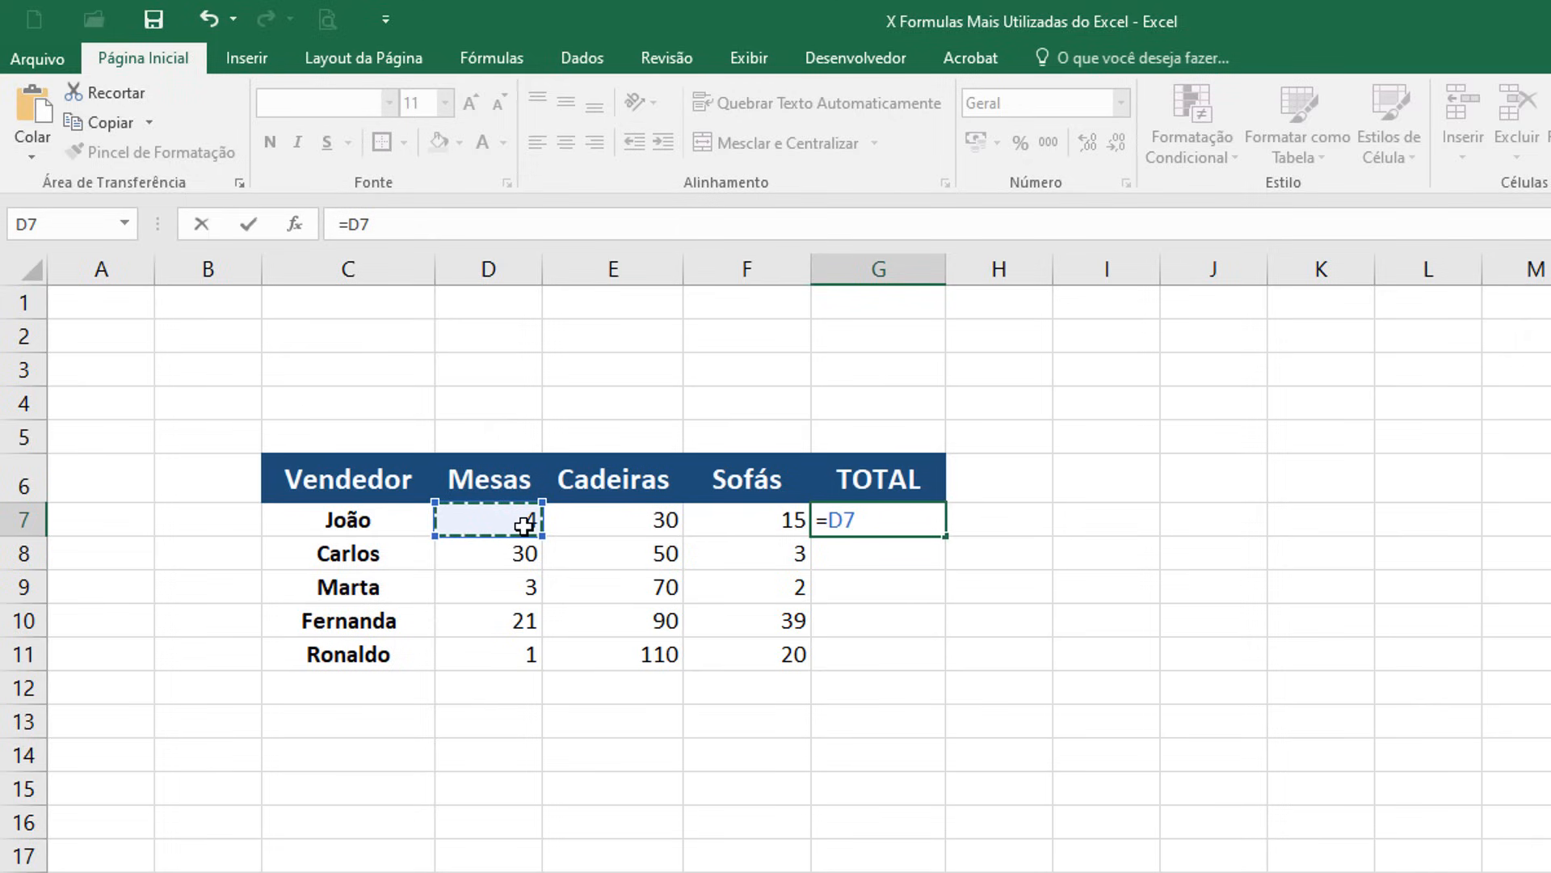
# Step: Complete the row 7 total in G7 by adding the three product cells individually, as =D7+E7+F7
pyautogui.write('+')
pyautogui.click(643, 526)
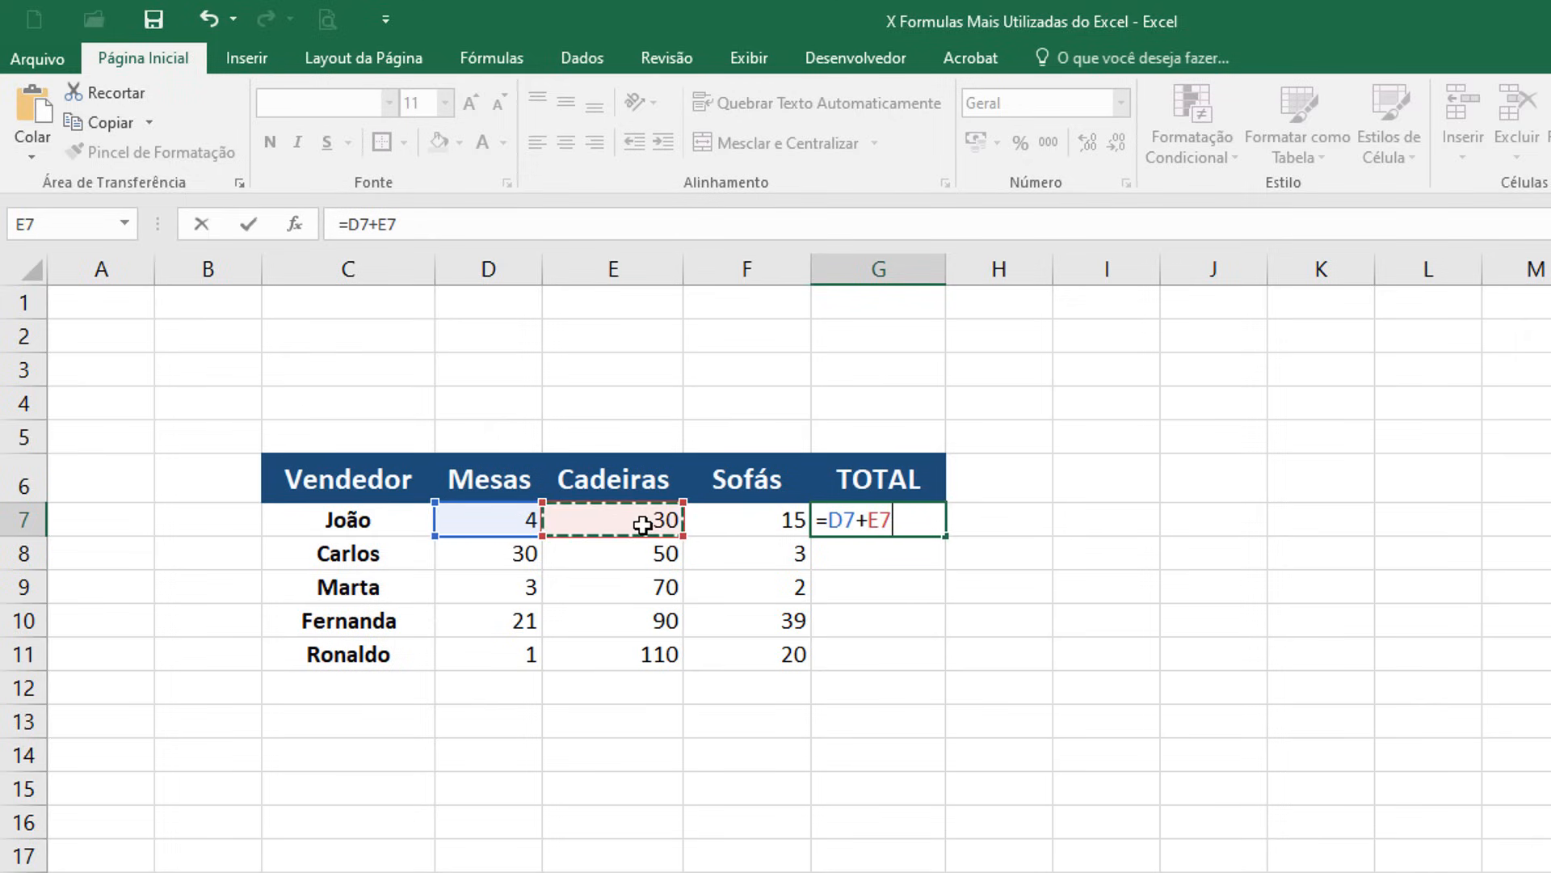
pyautogui.write('+')
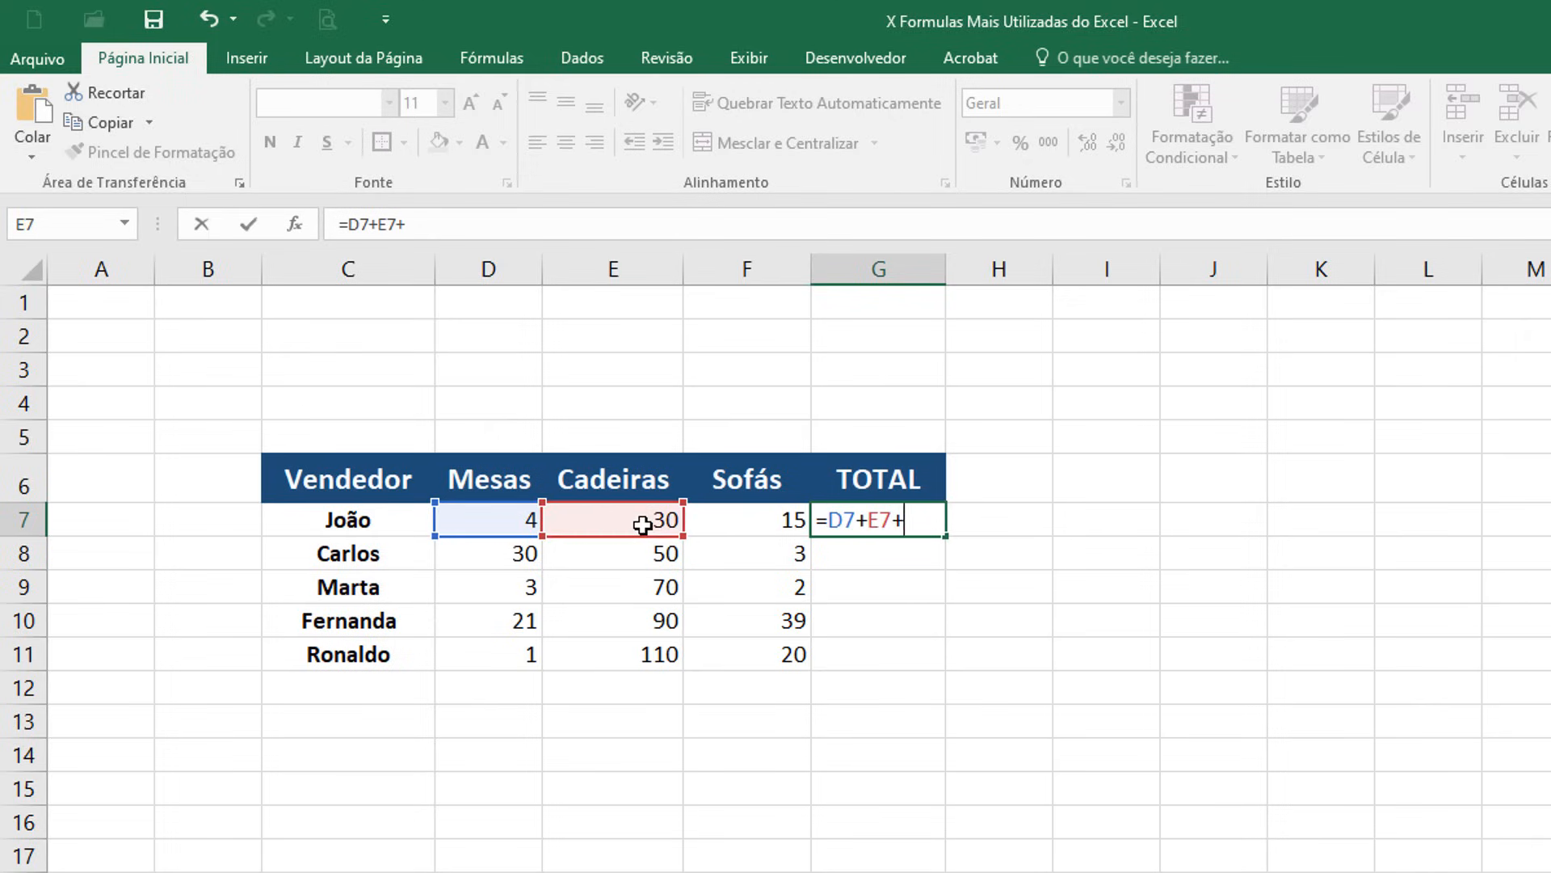
pyautogui.click(777, 523)
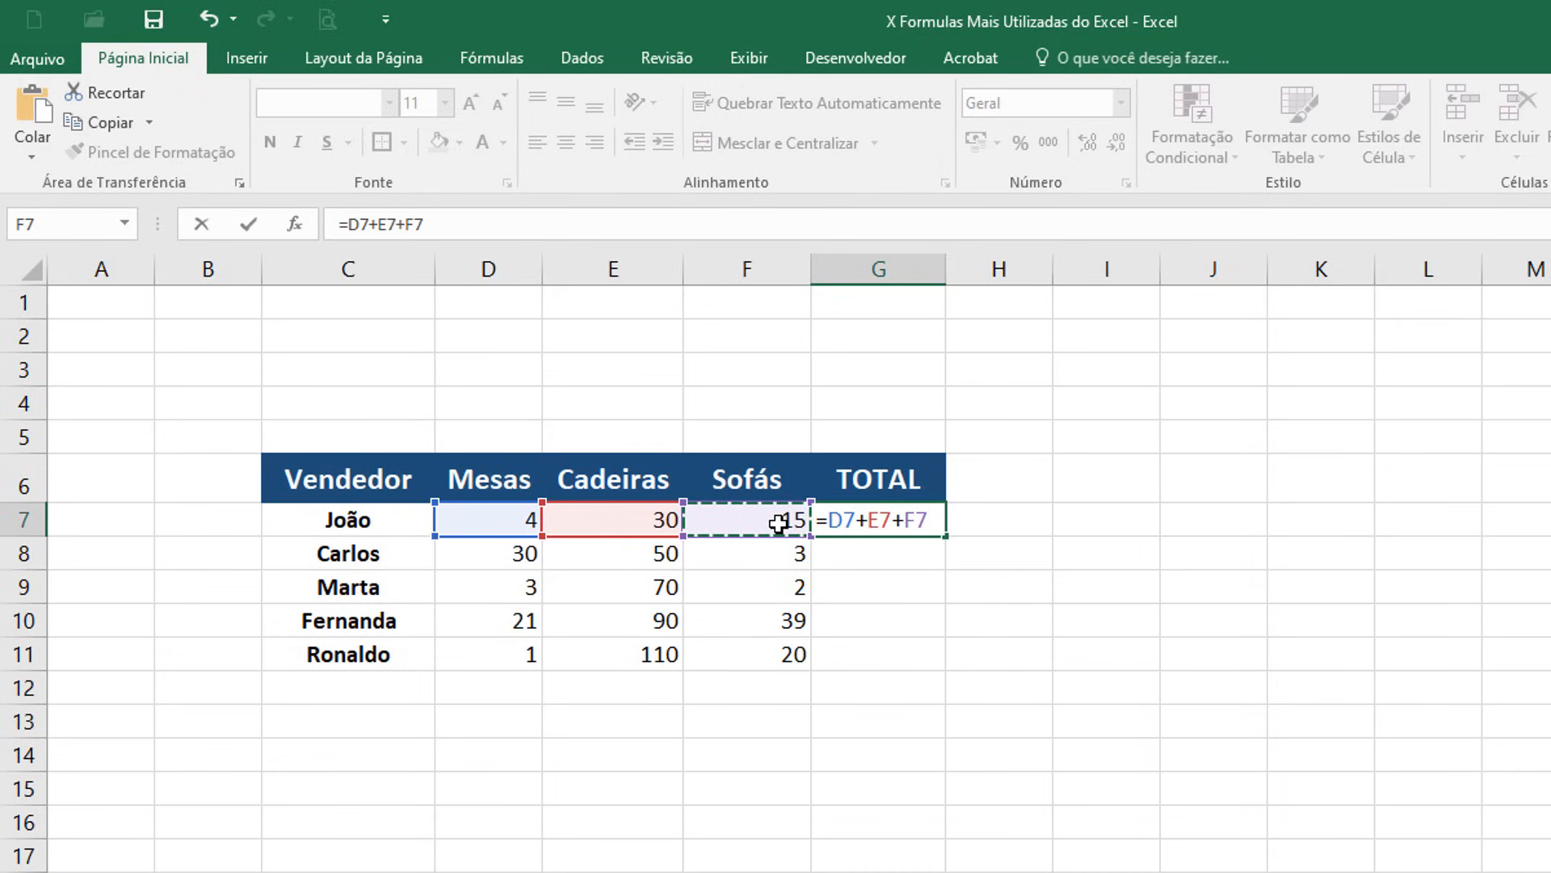
pyautogui.press('Return')
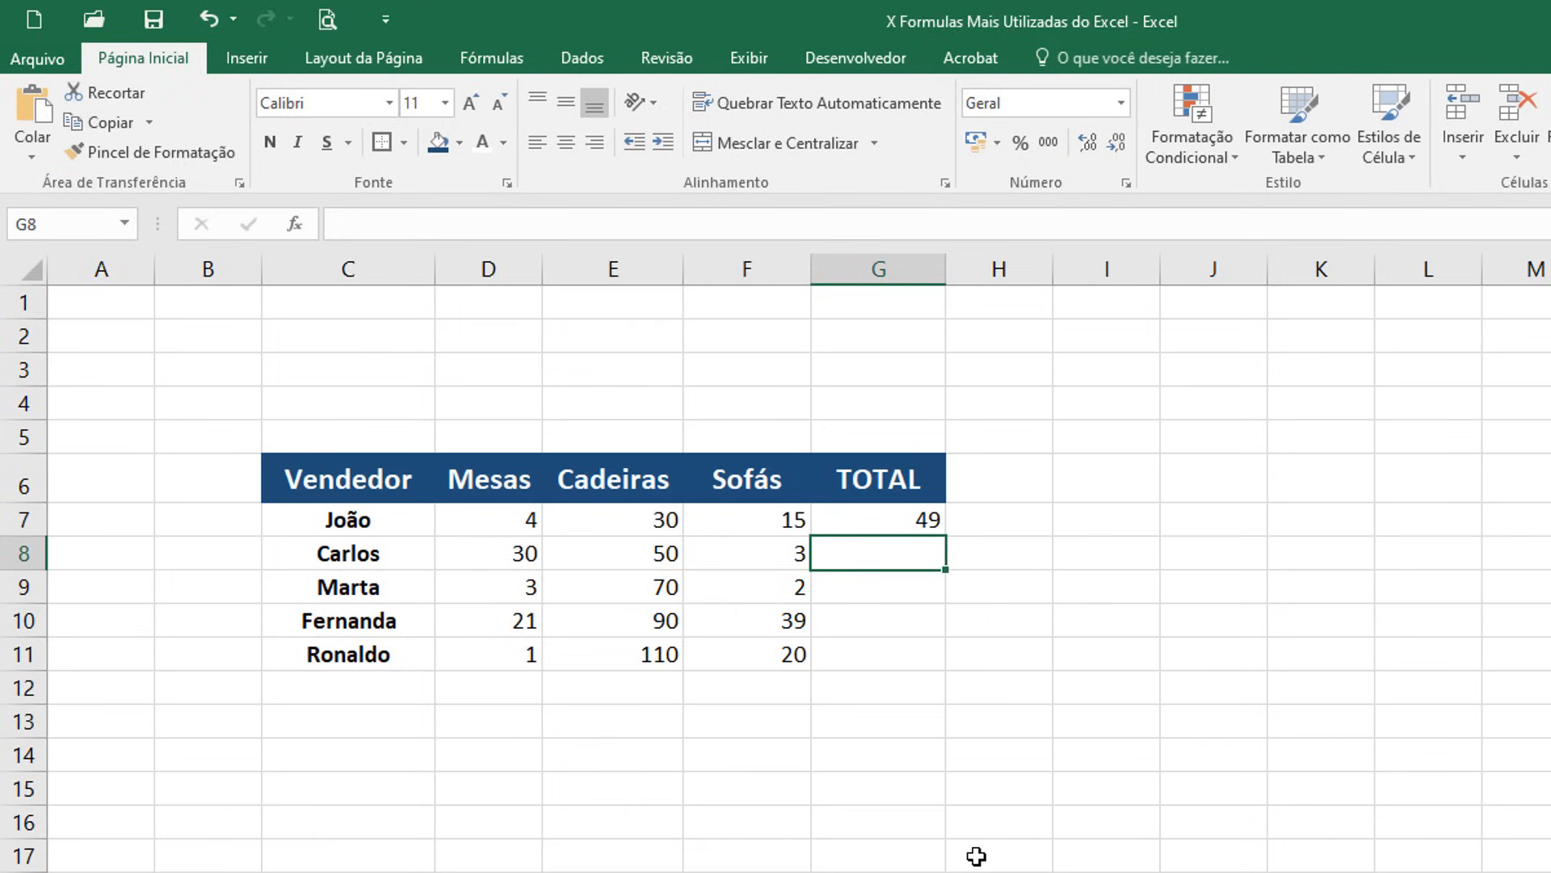
# Step: Total row 8 in G8 with the formula =SOMA(D8+E8+F8)
pyautogui.write('=')
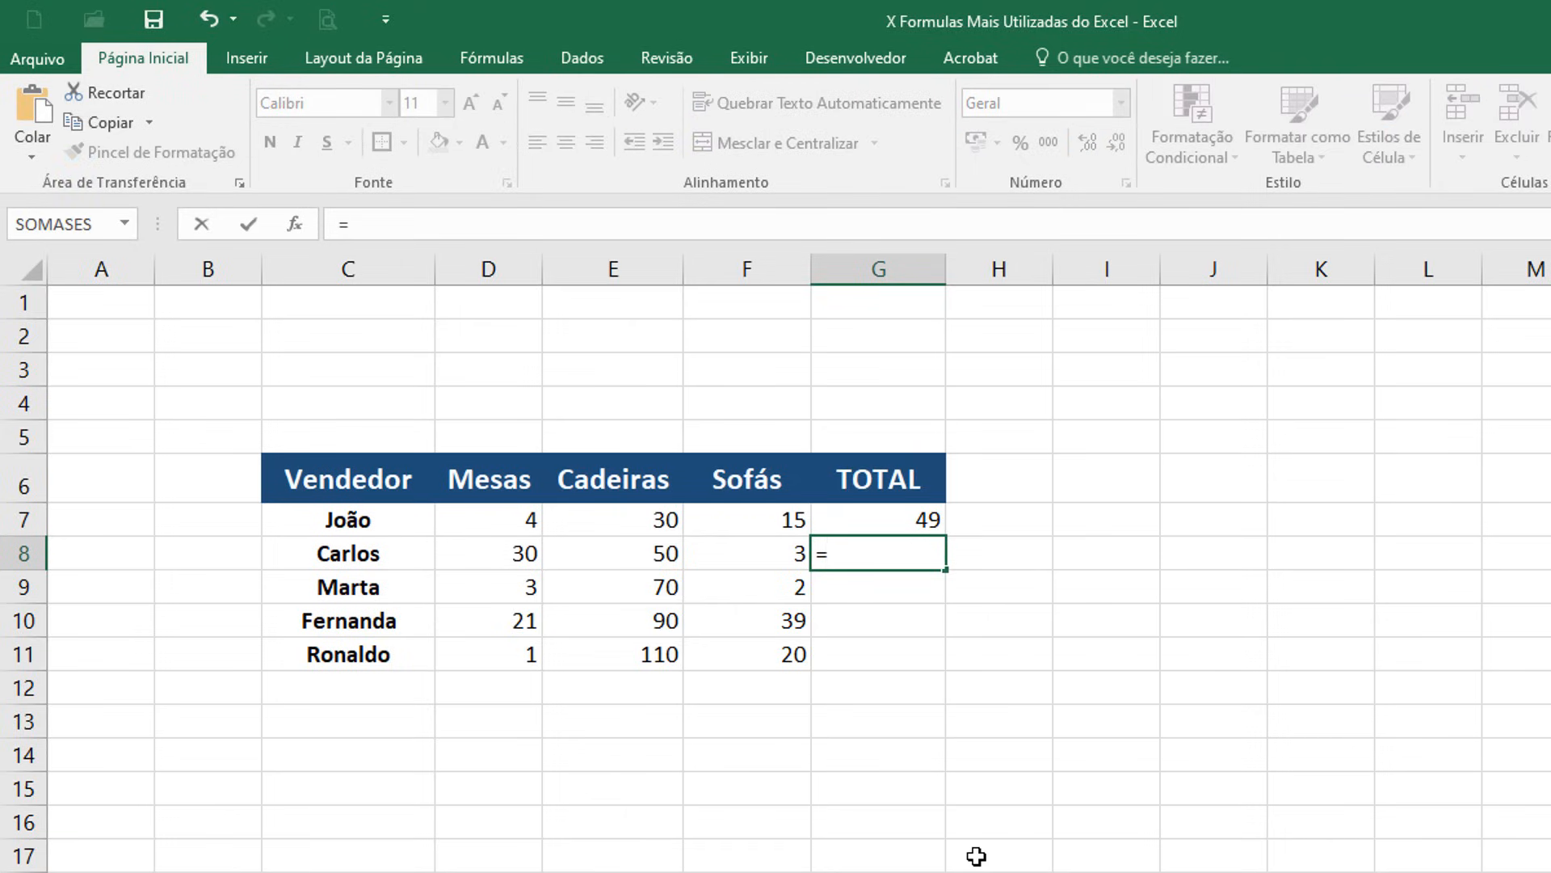
pyautogui.write('SOMA')
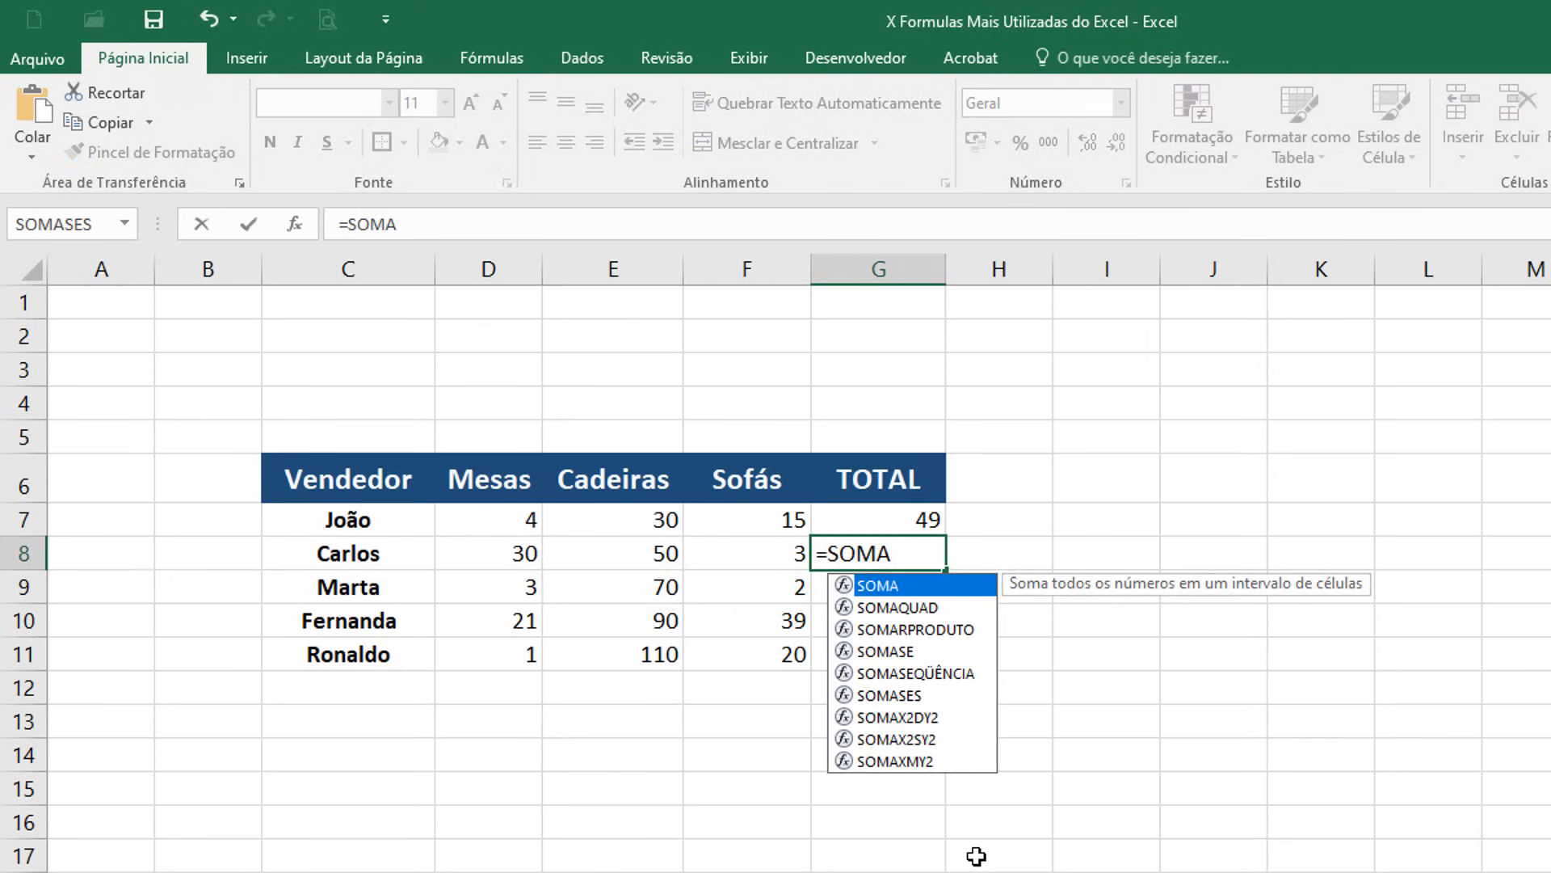
pyautogui.write('(')
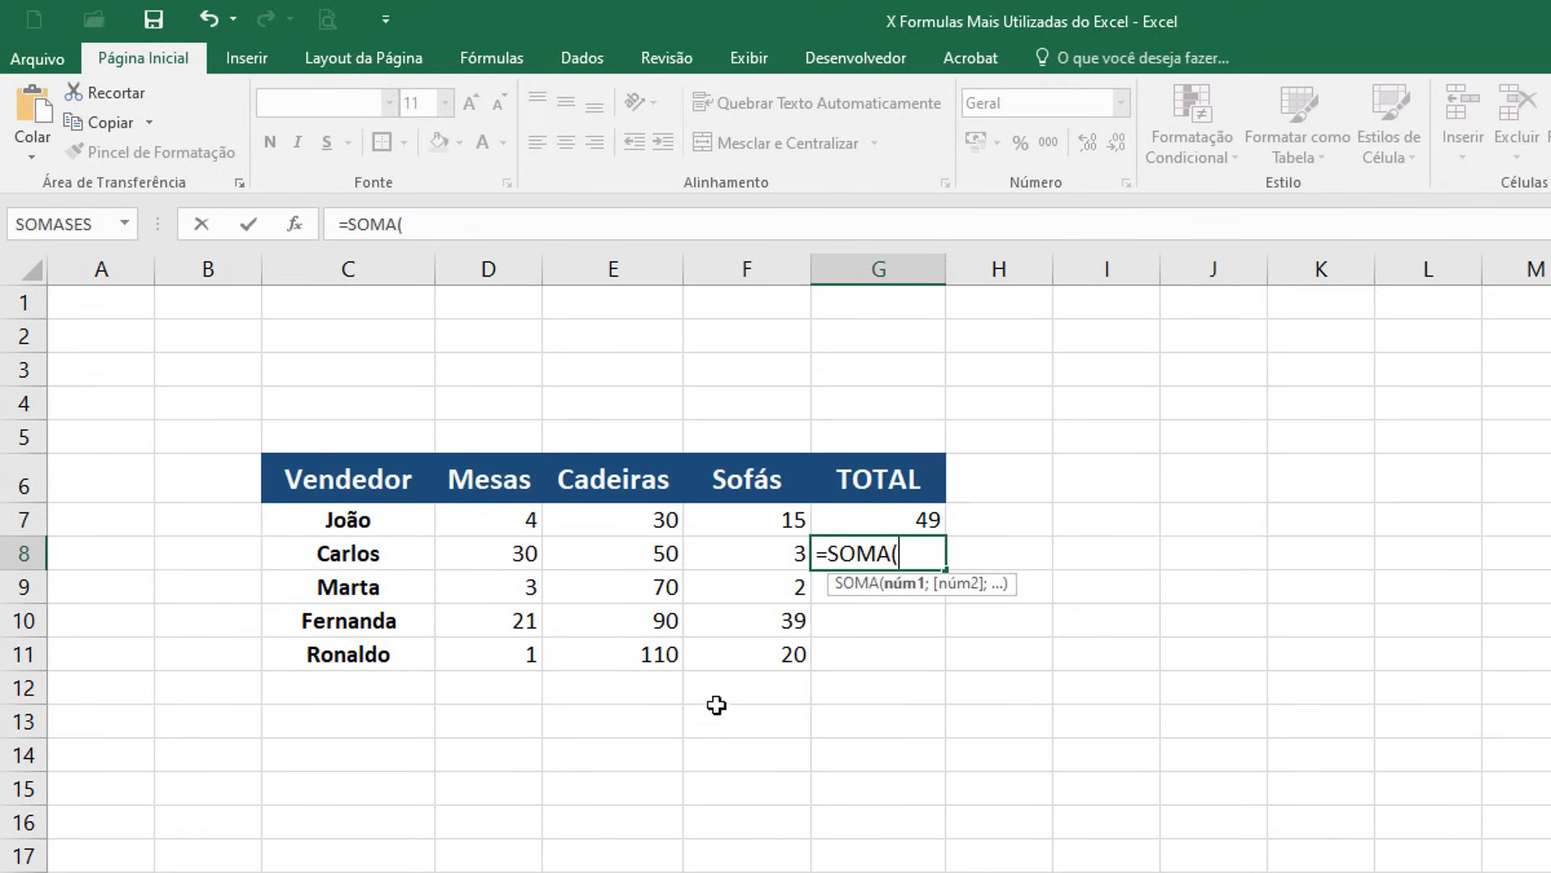
pyautogui.click(528, 549)
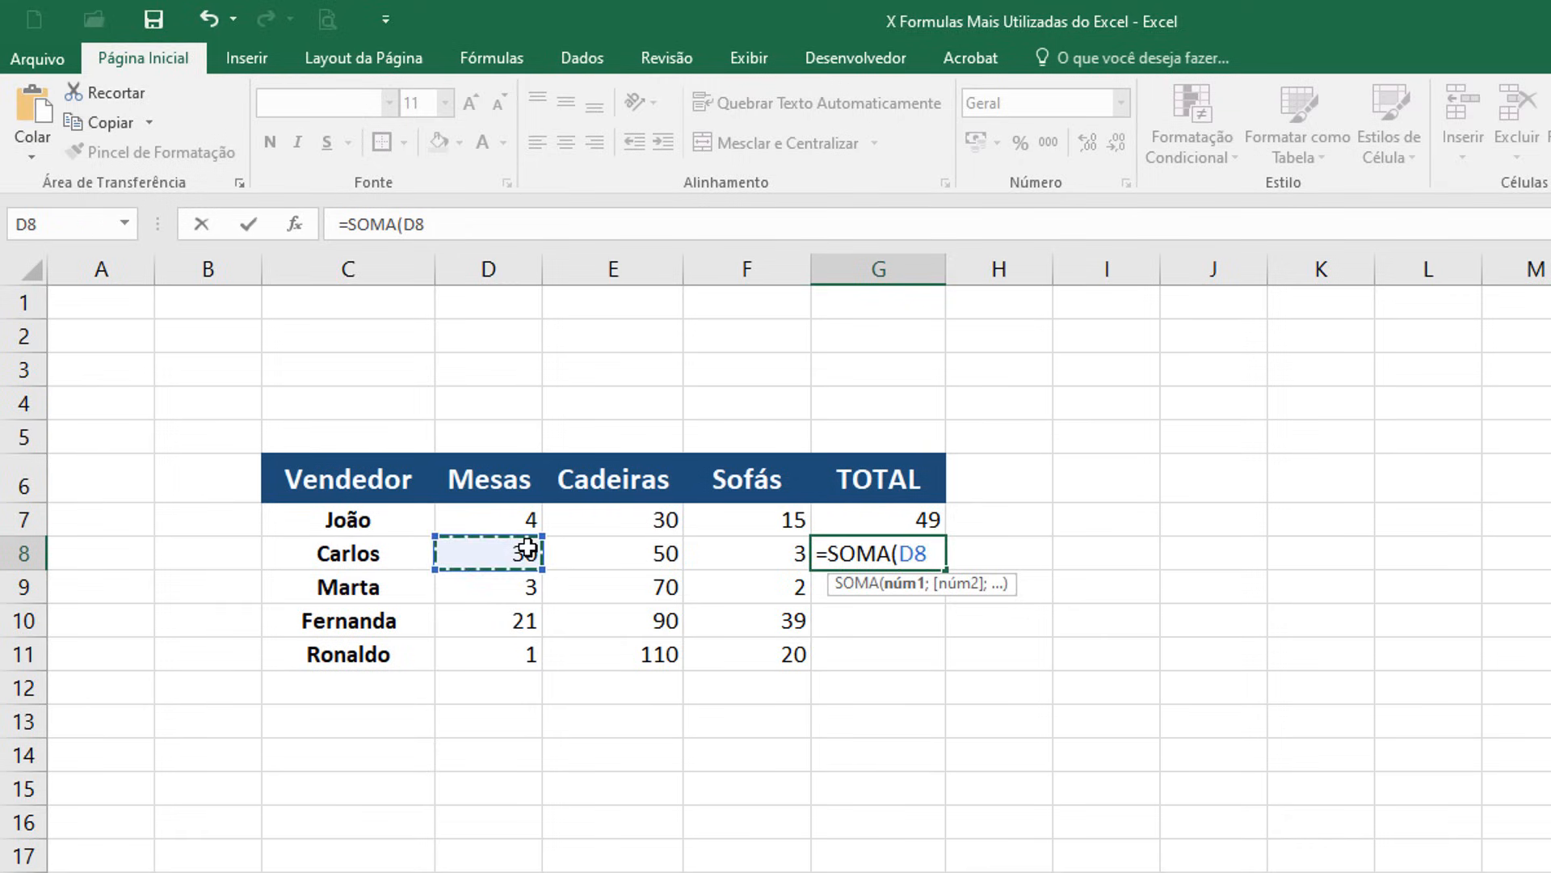
pyautogui.write('+')
pyautogui.click(628, 548)
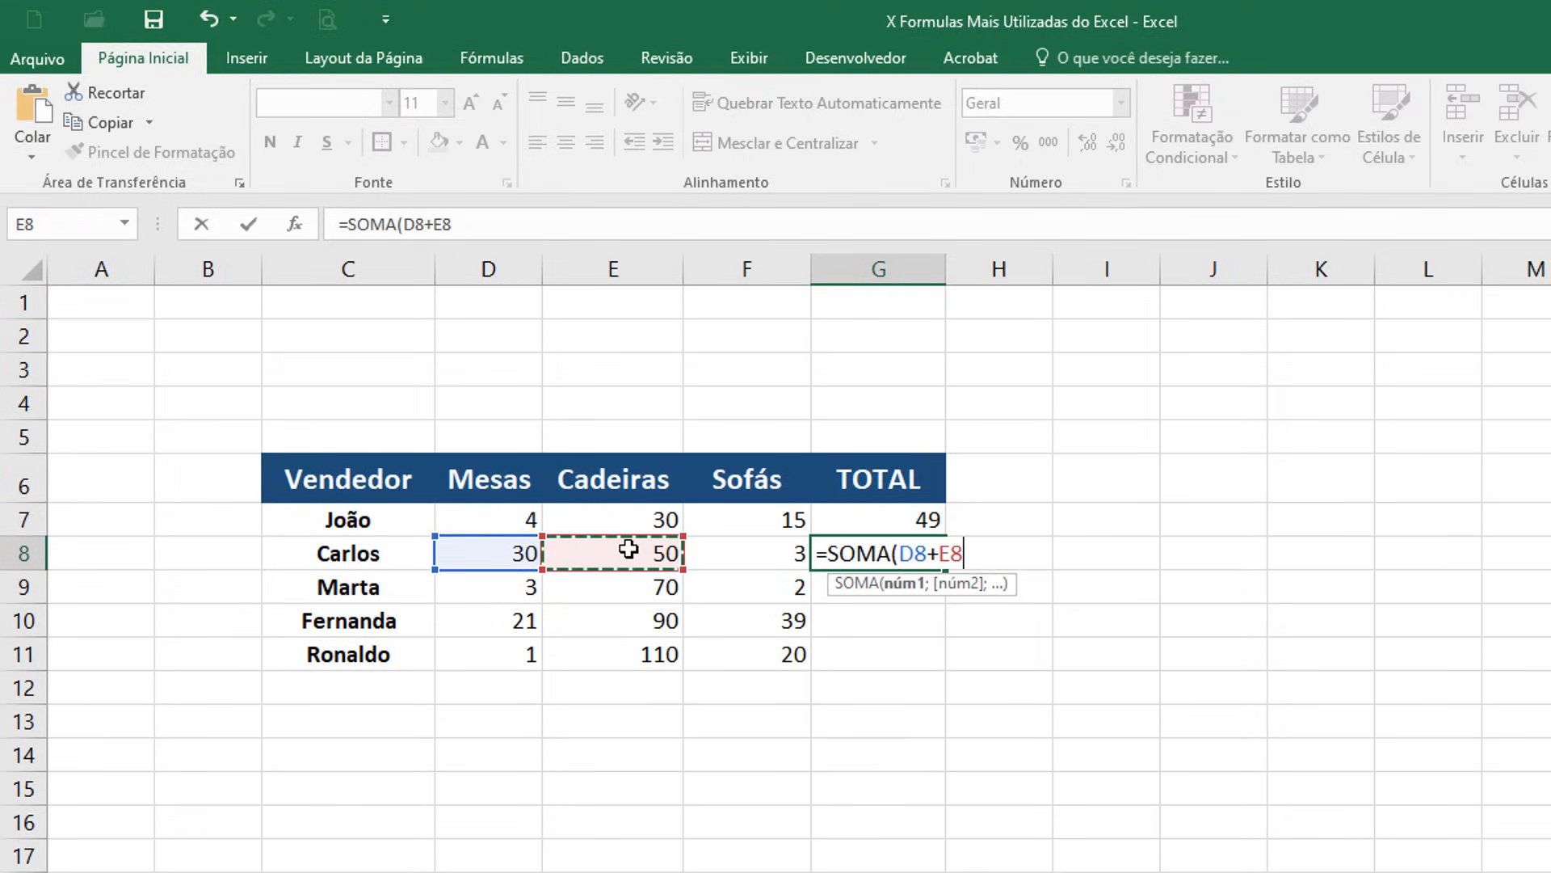
pyautogui.write('+')
pyautogui.click(773, 550)
pyautogui.write(')')
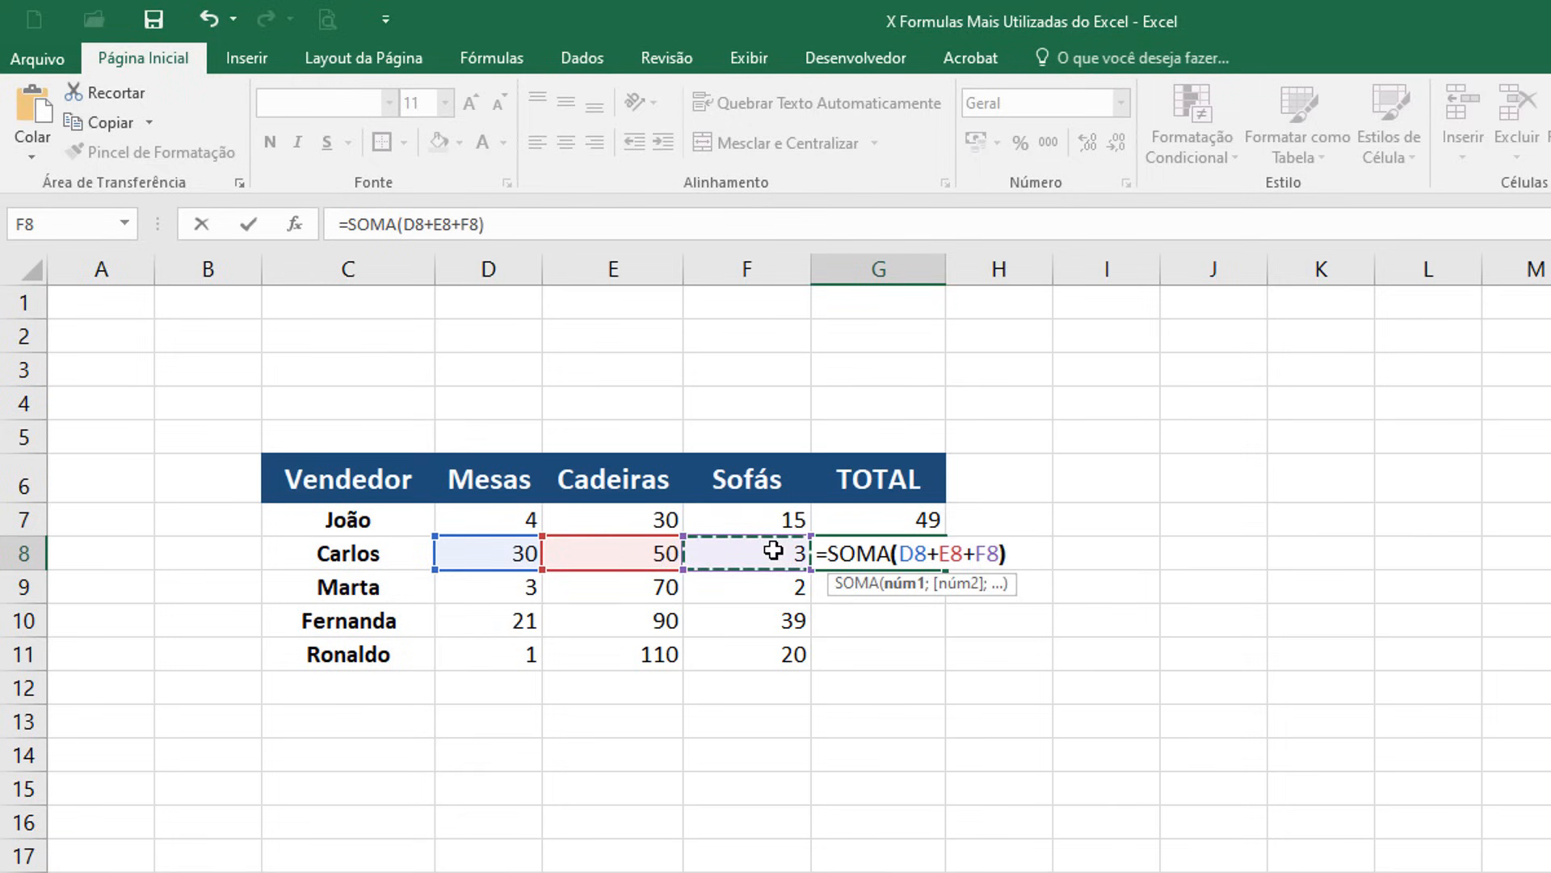
pyautogui.press('Return')
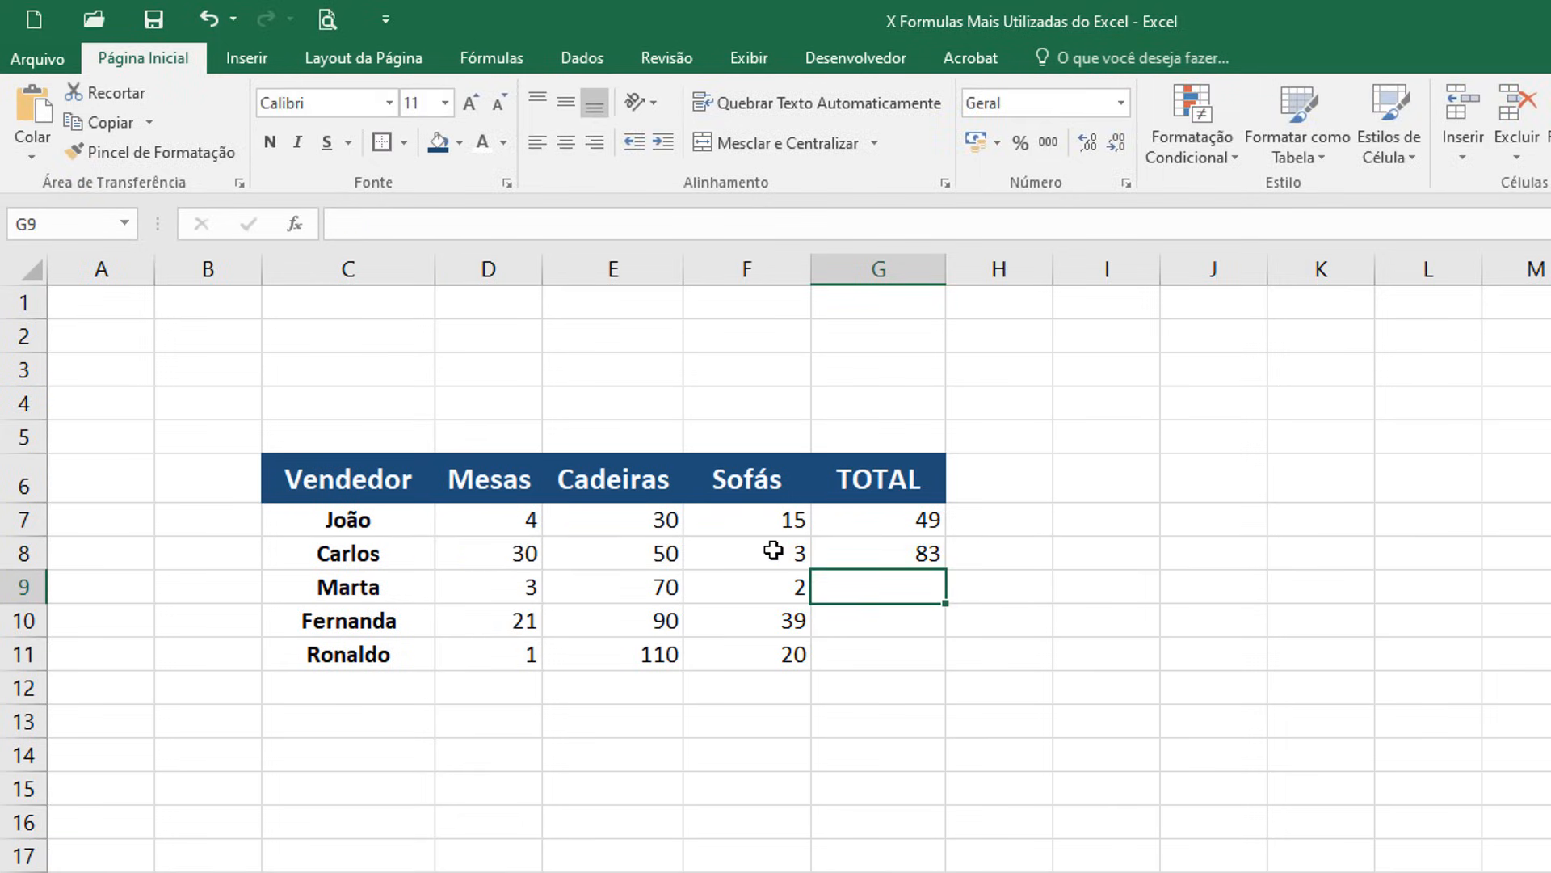
# Step: Total row 9 in G9 using the SOMA function over the range D9:F9
pyautogui.write('=SOM')
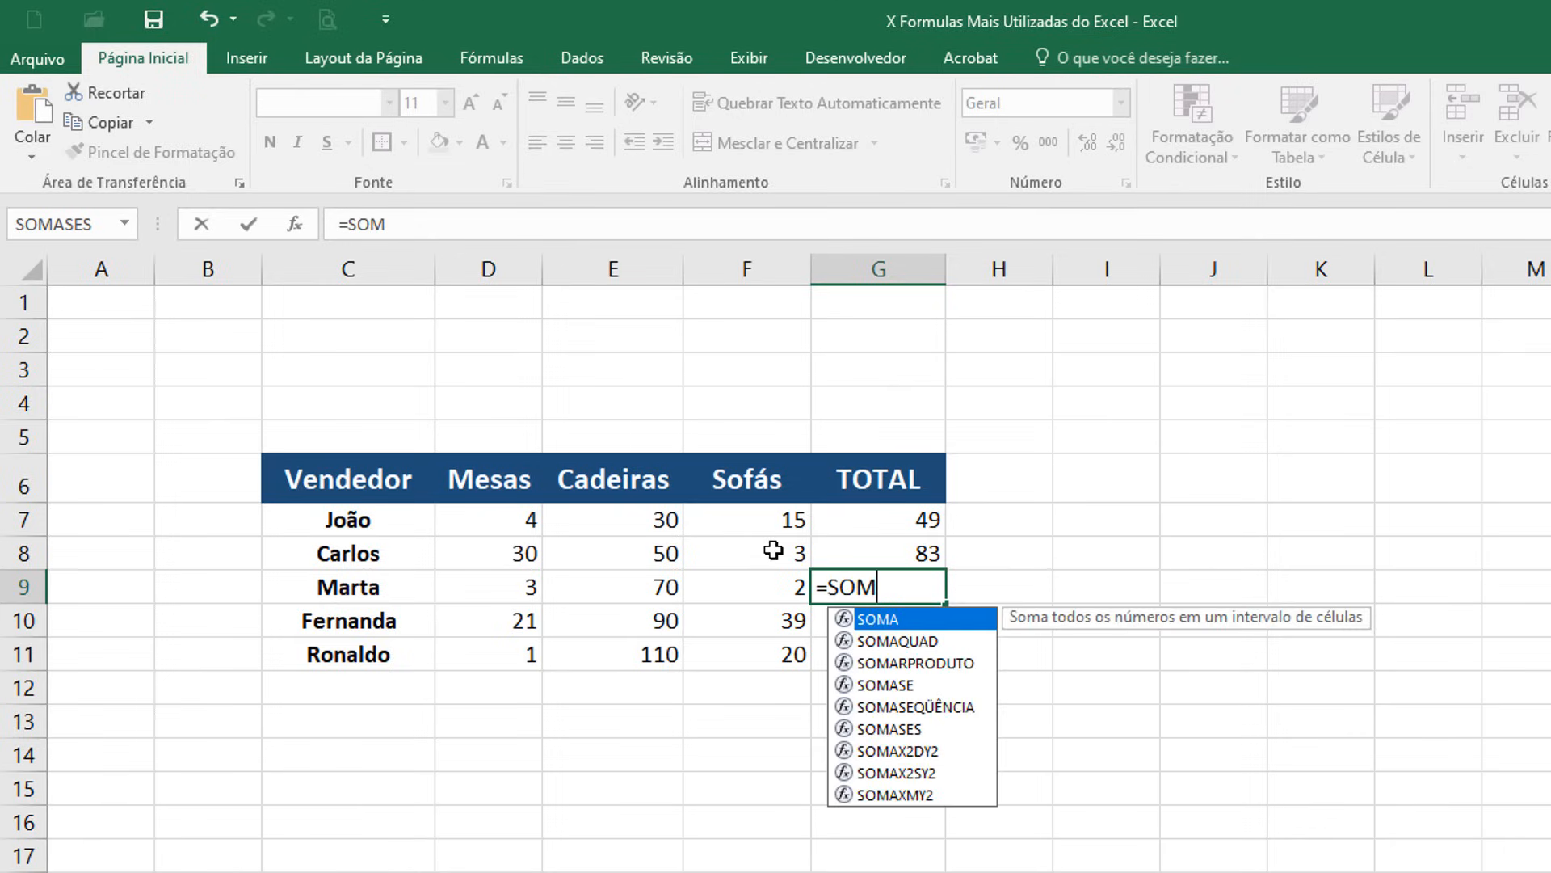
pyautogui.press('Tab')
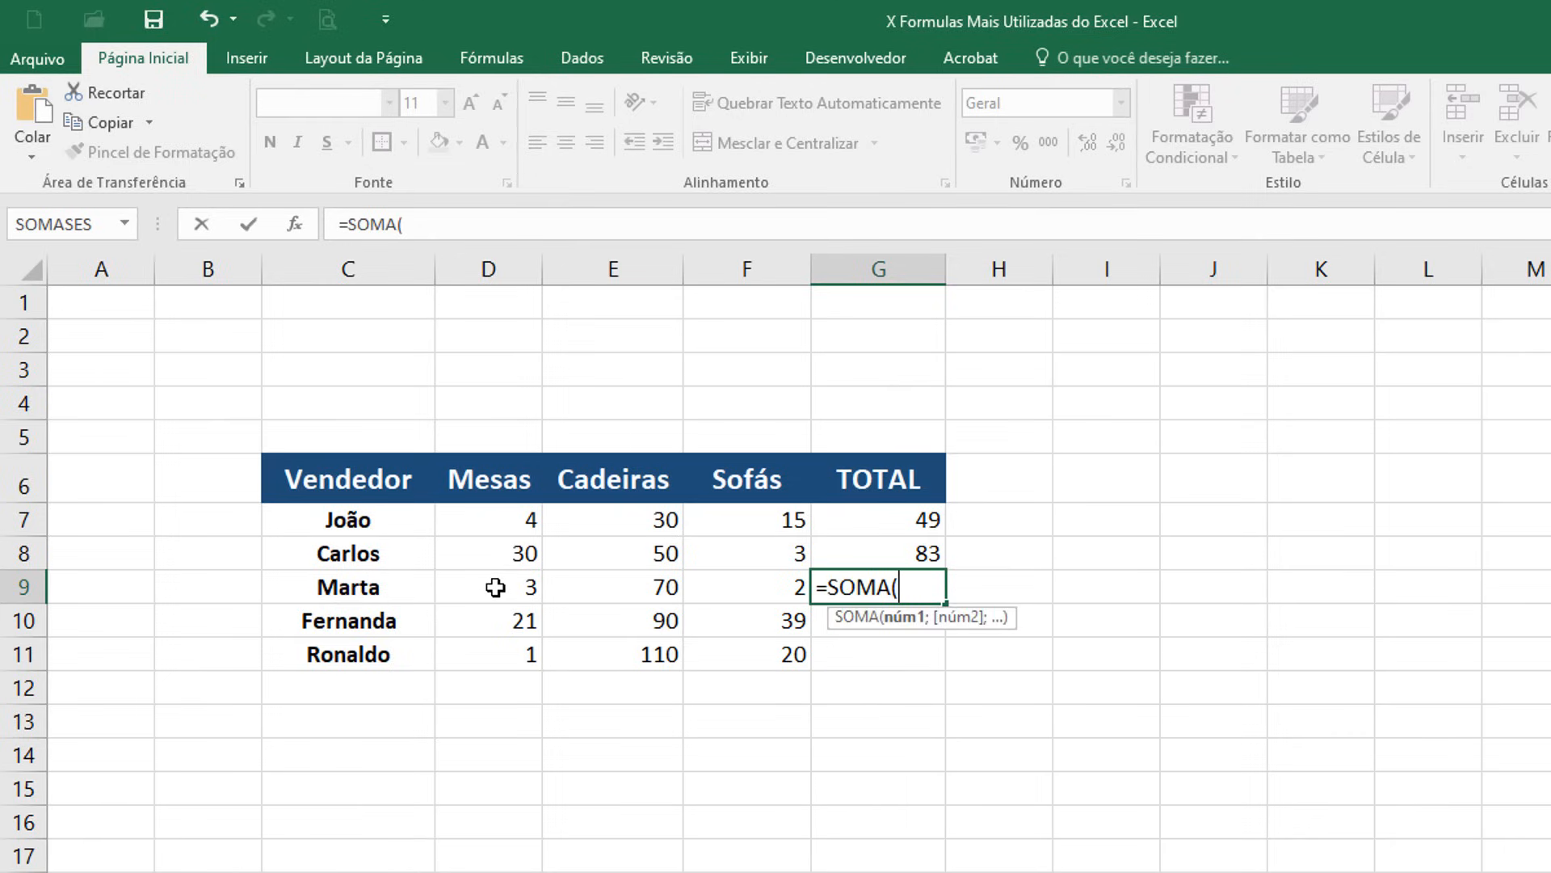
pyautogui.moveTo(495, 588); pyautogui.dragTo(718, 587)
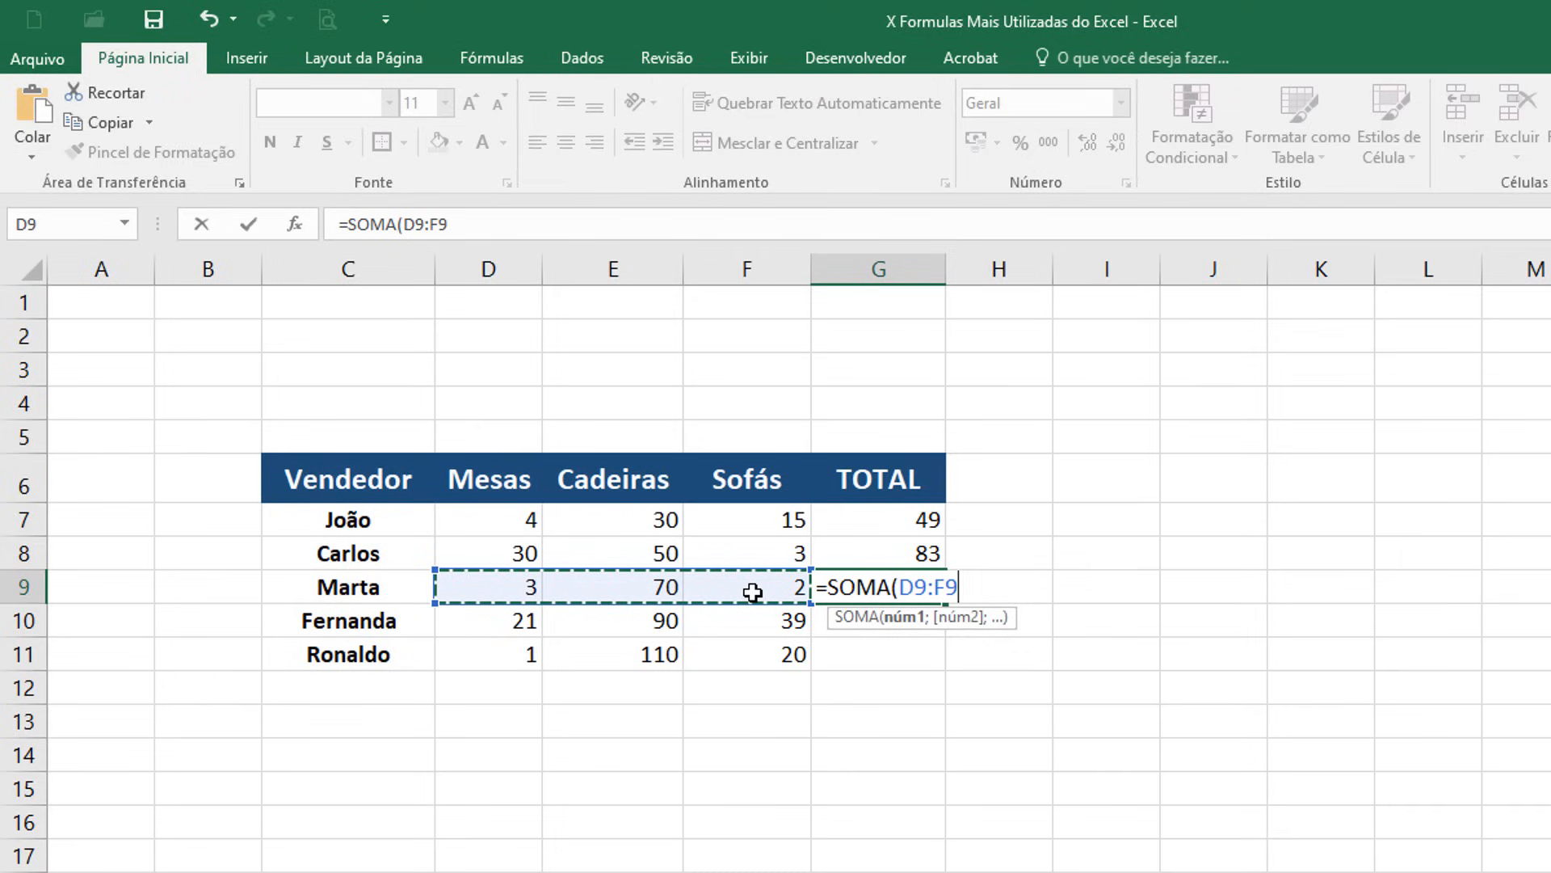
pyautogui.press('Return')
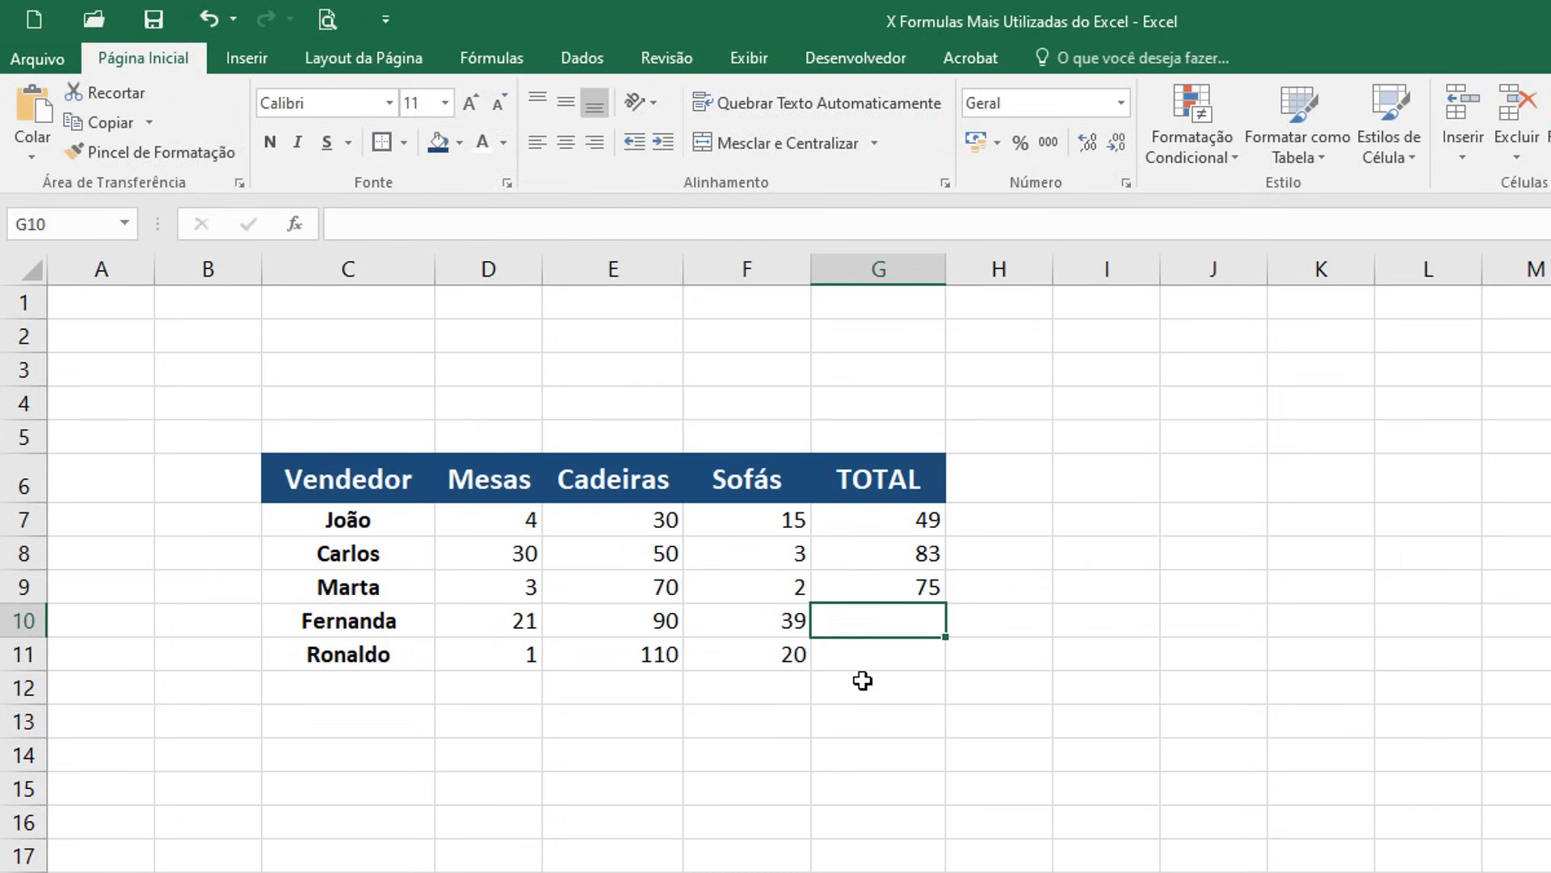
# Step: Total row 10 in G10 with semicolon-separated cells, using =SOMA(D10;E10;F10)
pyautogui.write('=SOM')
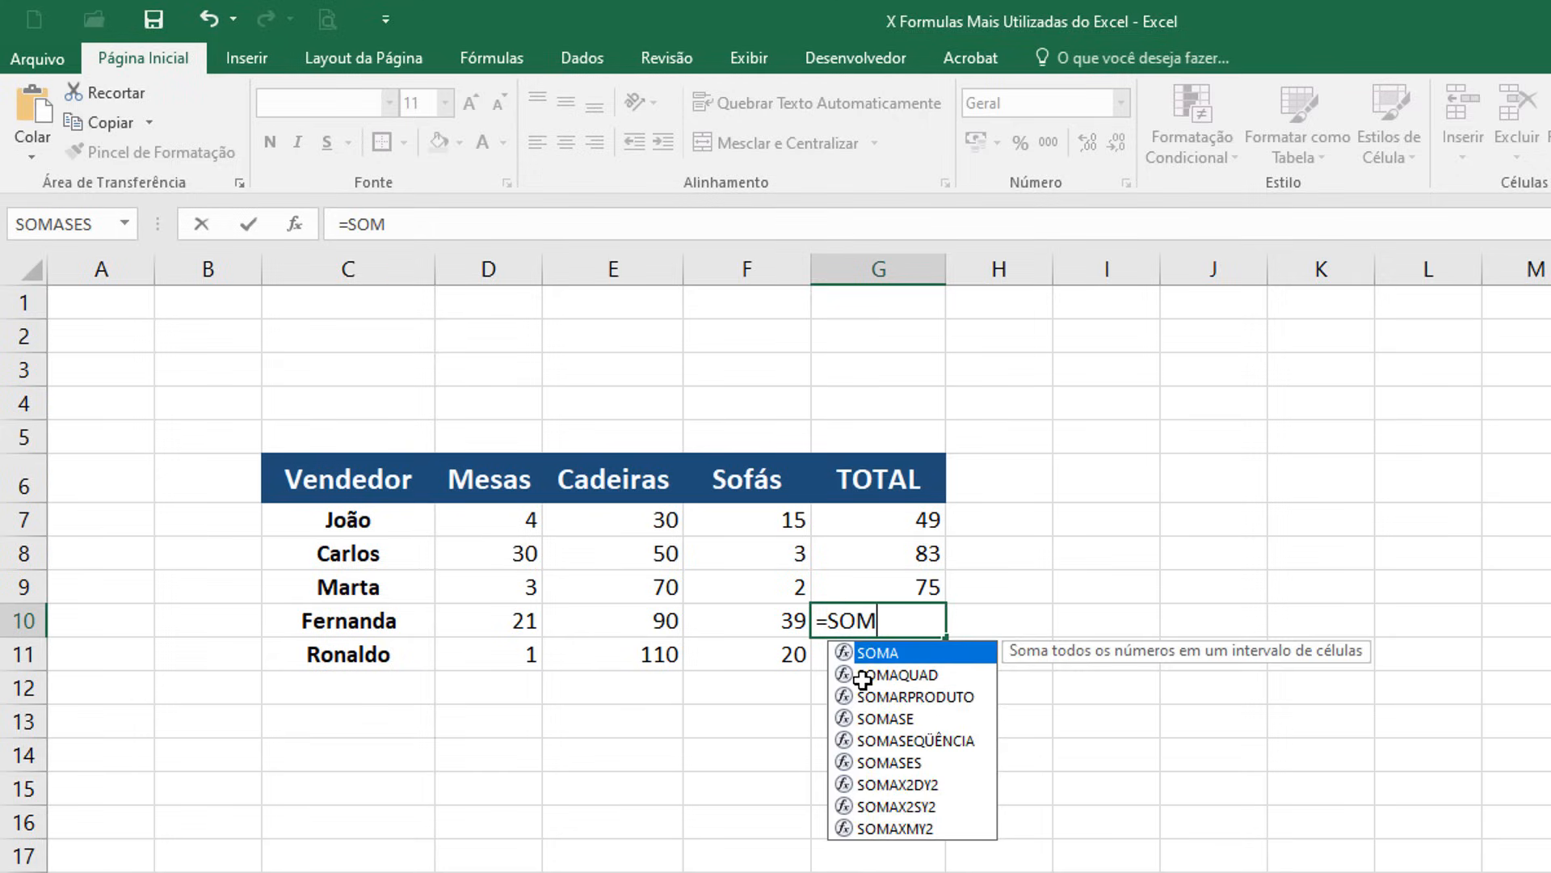
pyautogui.write('A(')
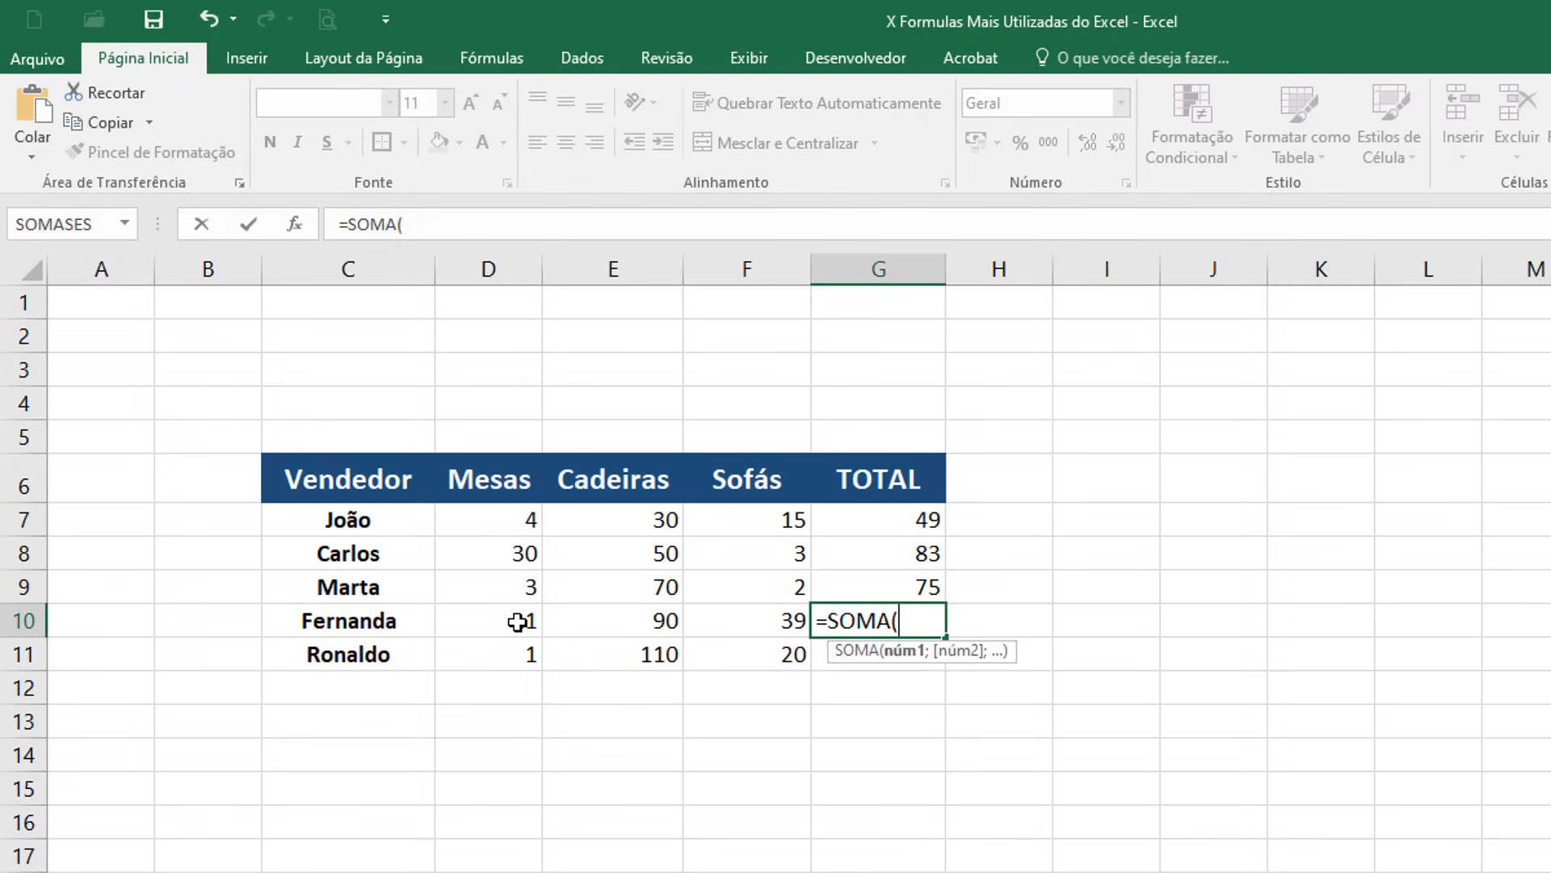
pyautogui.click(517, 621)
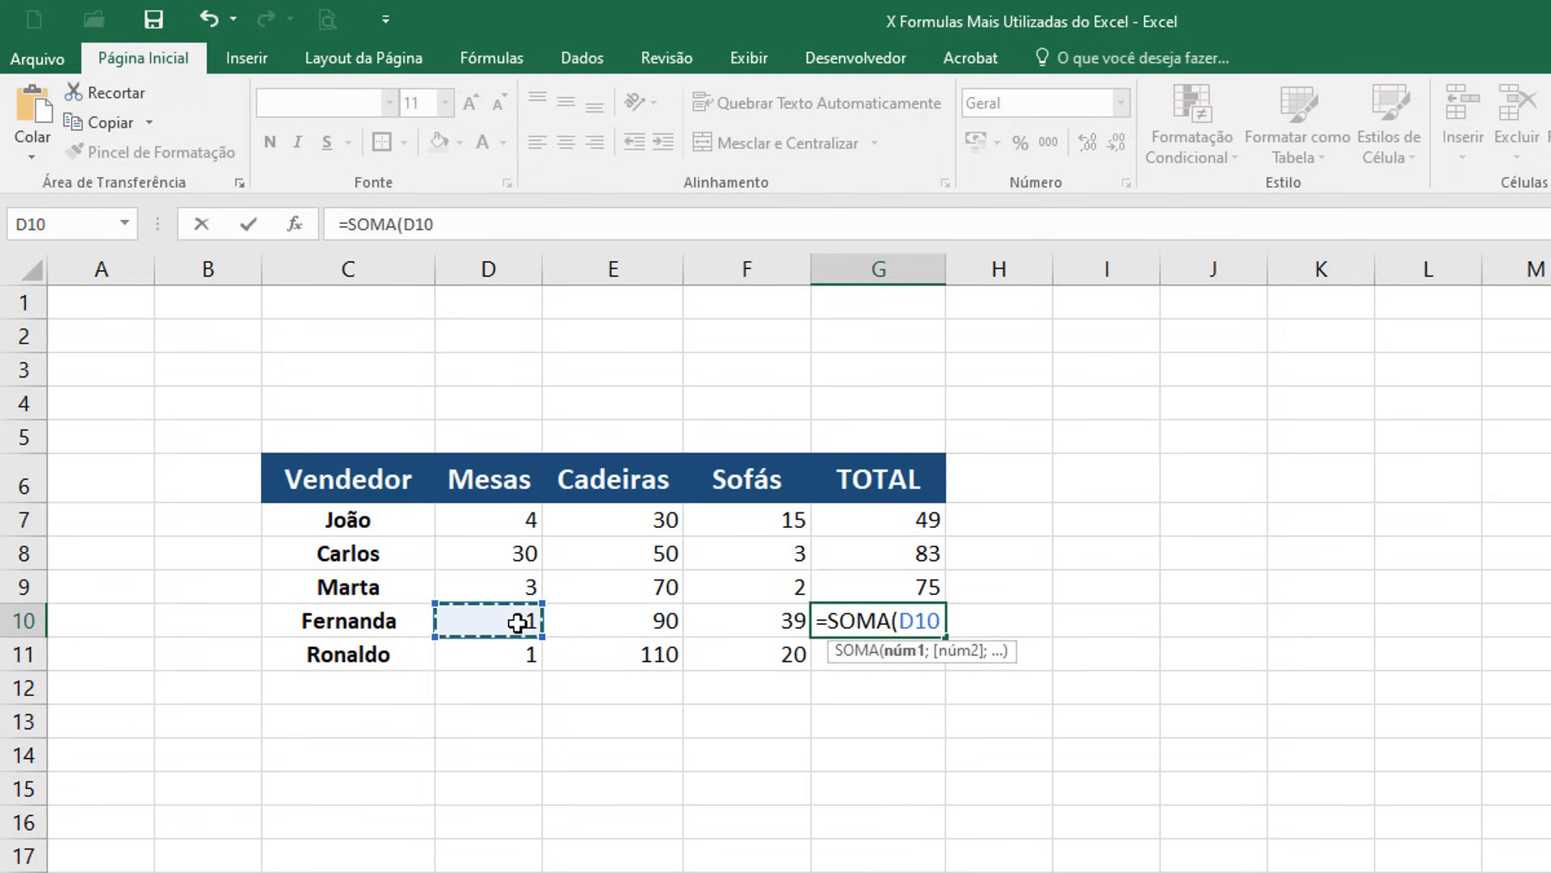
pyautogui.write(';')
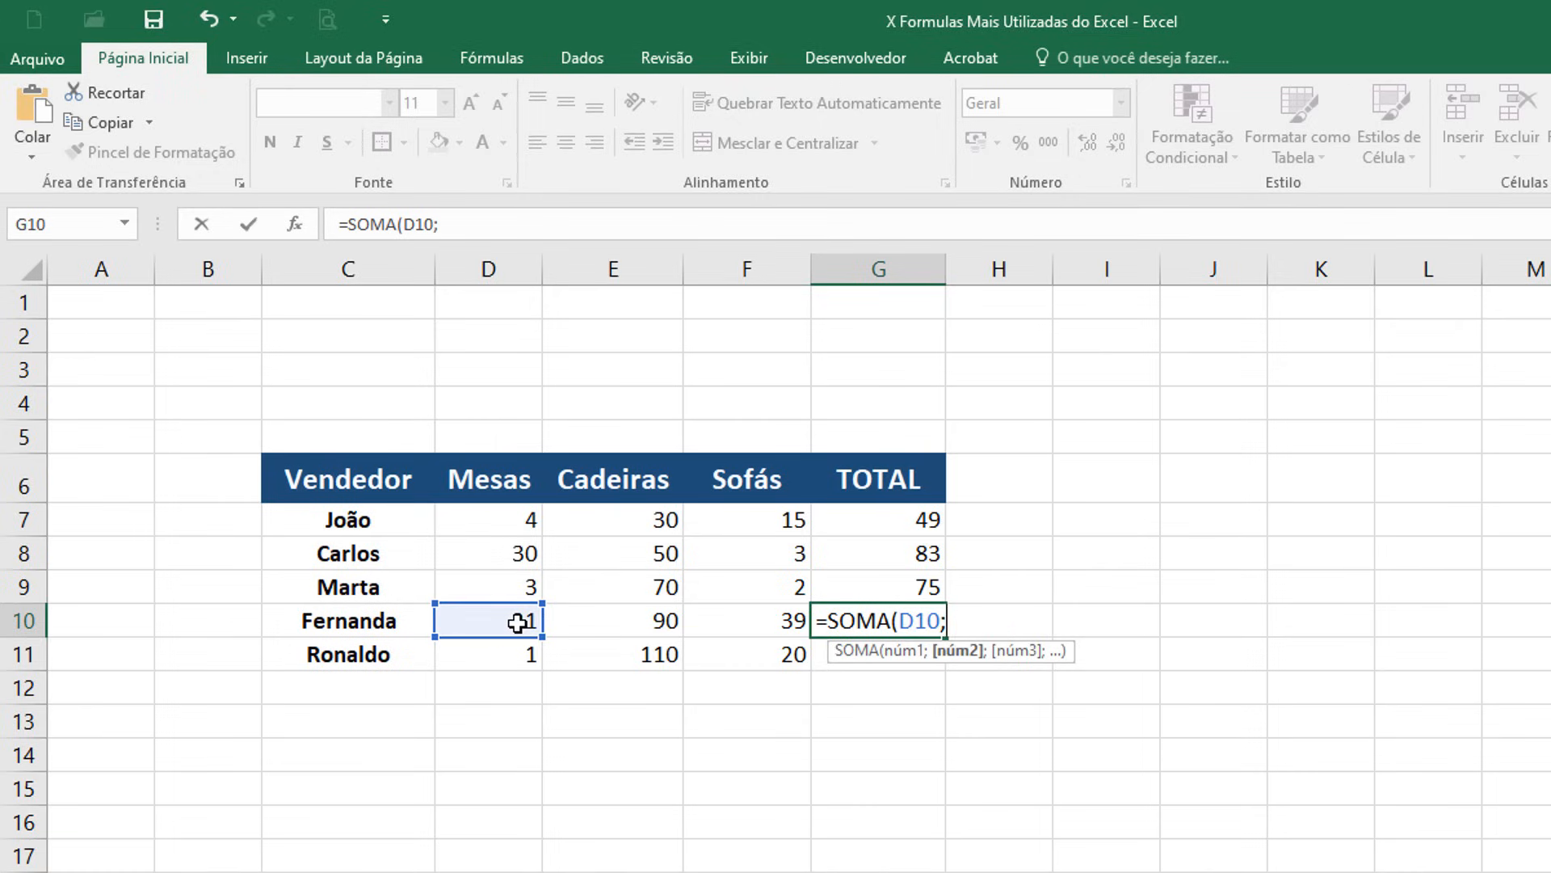
pyautogui.click(601, 624)
pyautogui.write(';')
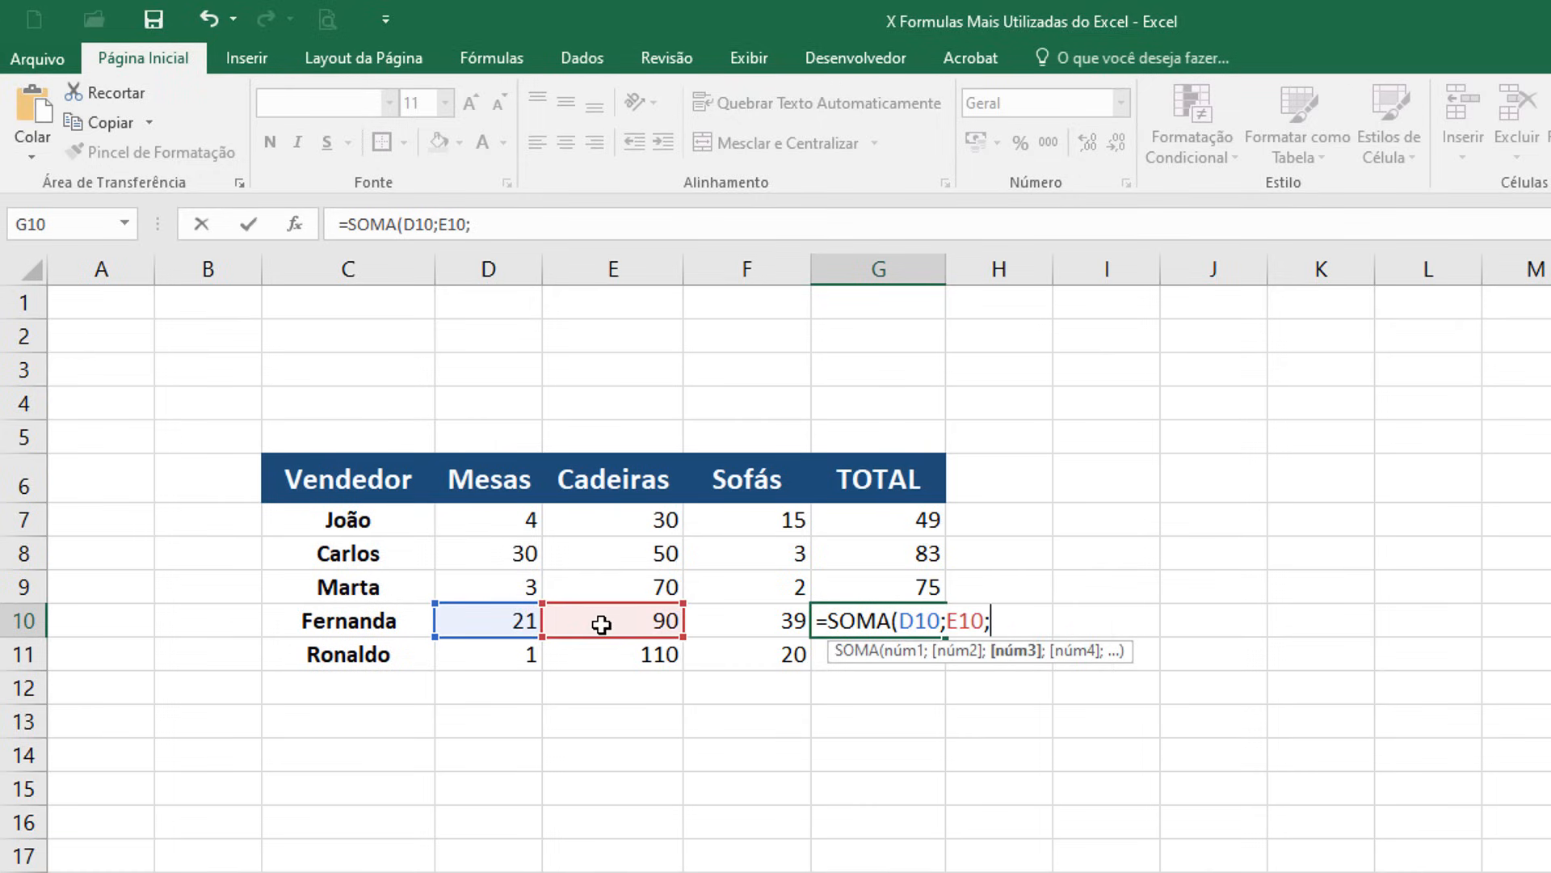
pyautogui.click(776, 621)
pyautogui.write(')')
pyautogui.press('Return')
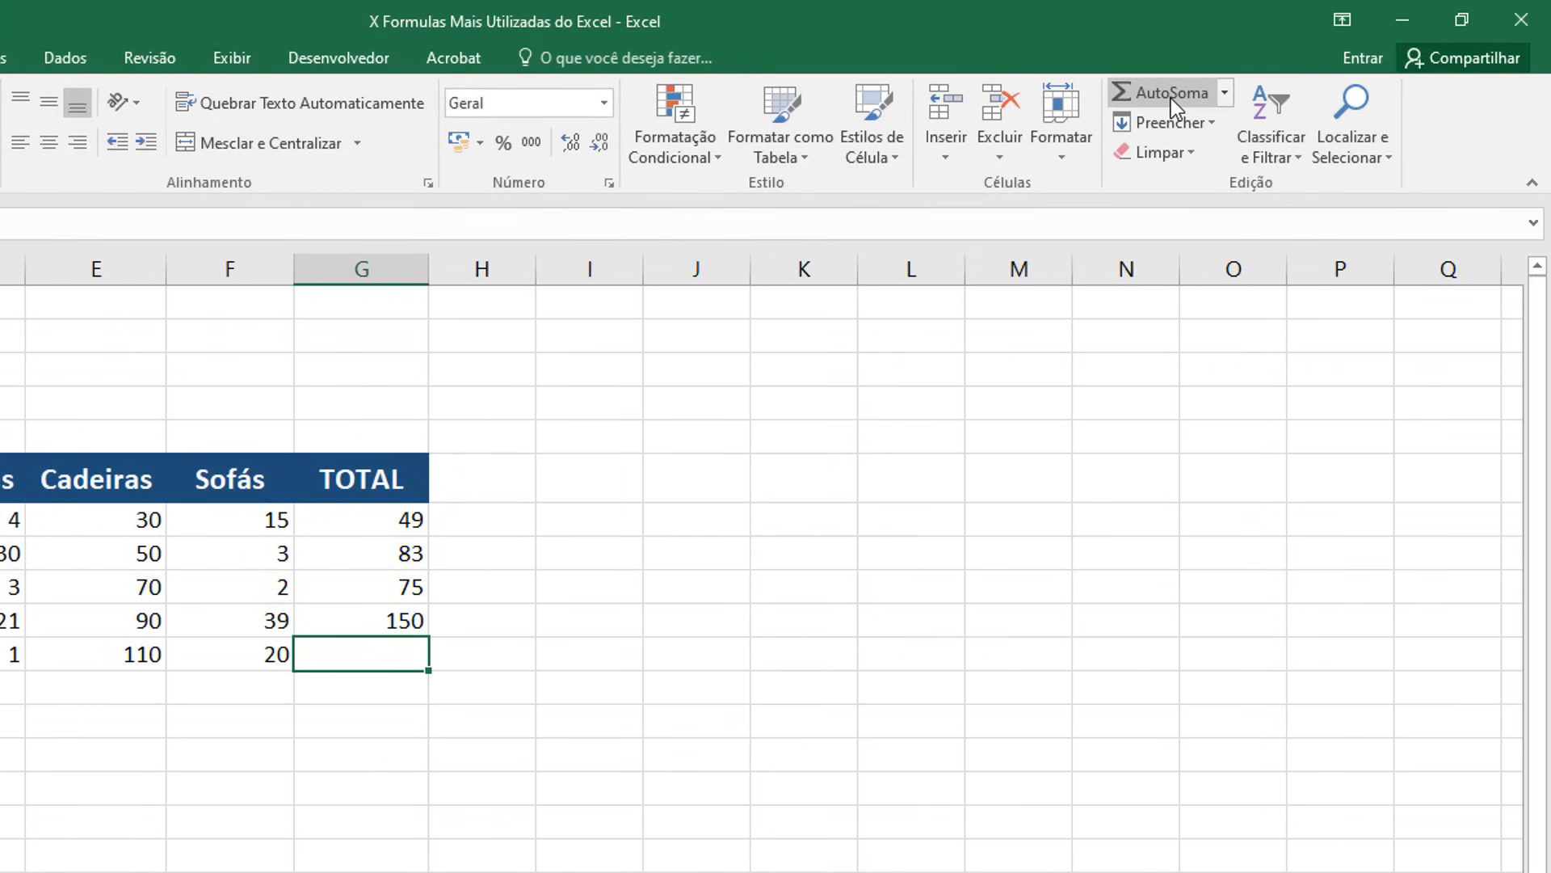
# Step: Total row 11 in G11 with AutoSoma, replacing the suggested range with D11:F11
pyautogui.click(1173, 99)
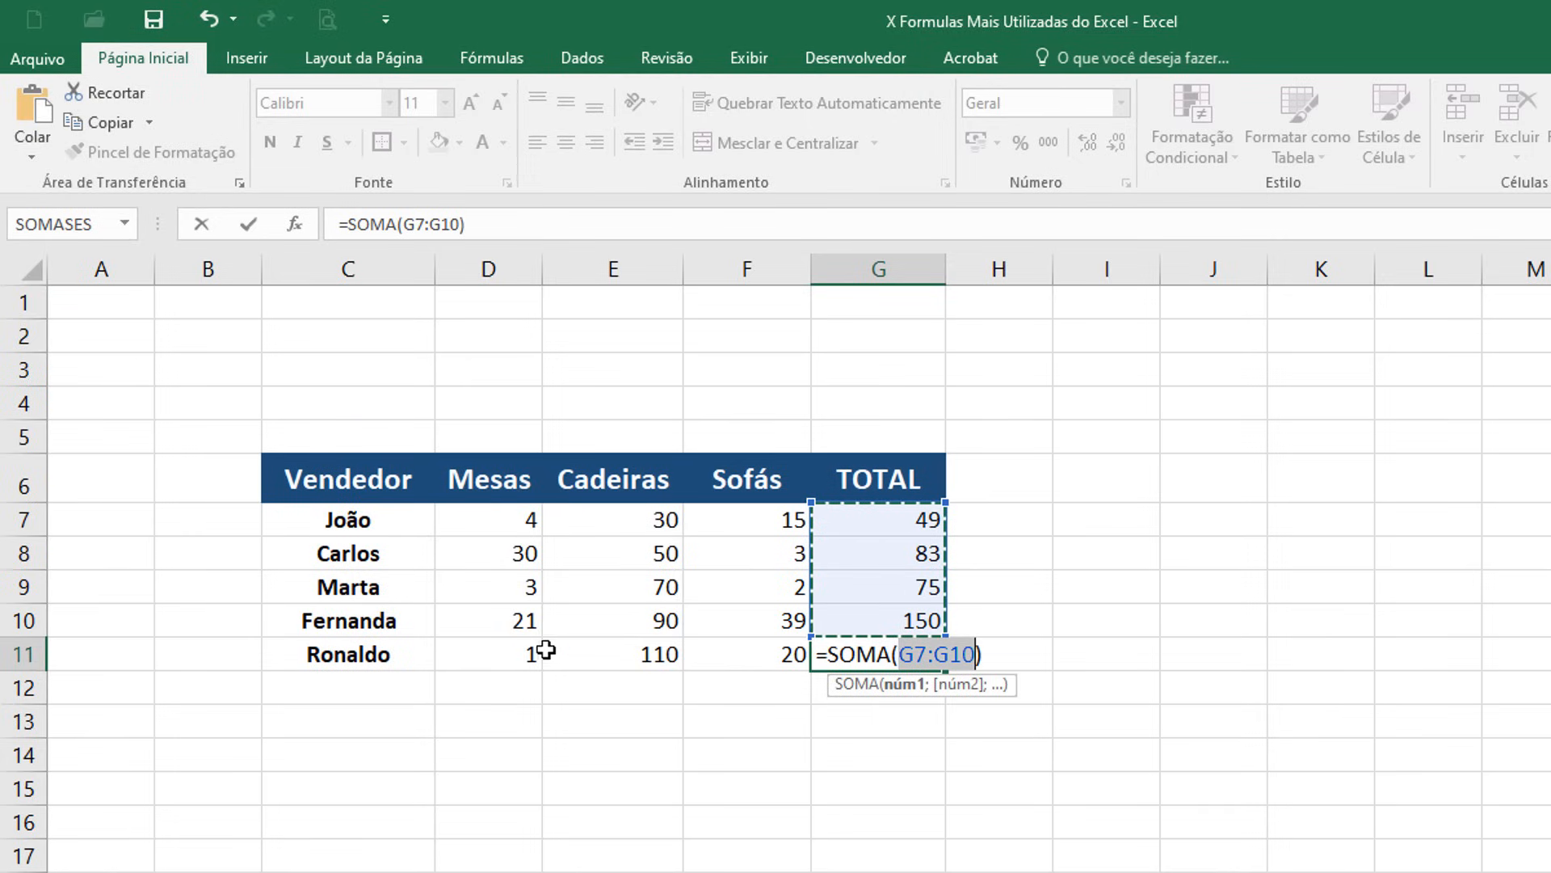
pyautogui.moveTo(501, 651); pyautogui.dragTo(798, 651)
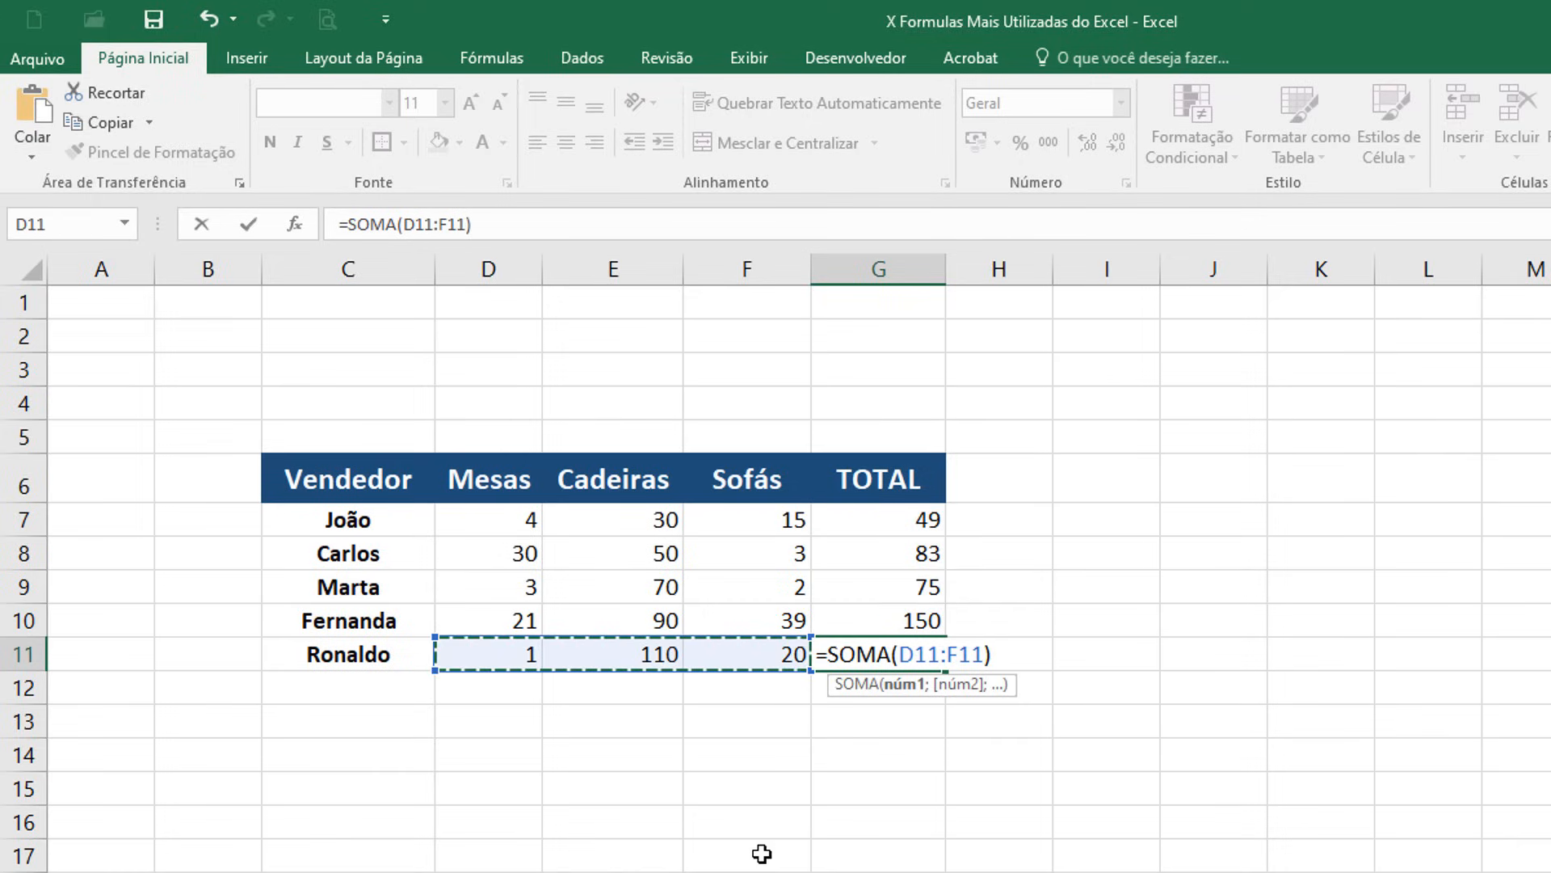
pyautogui.press('Return')
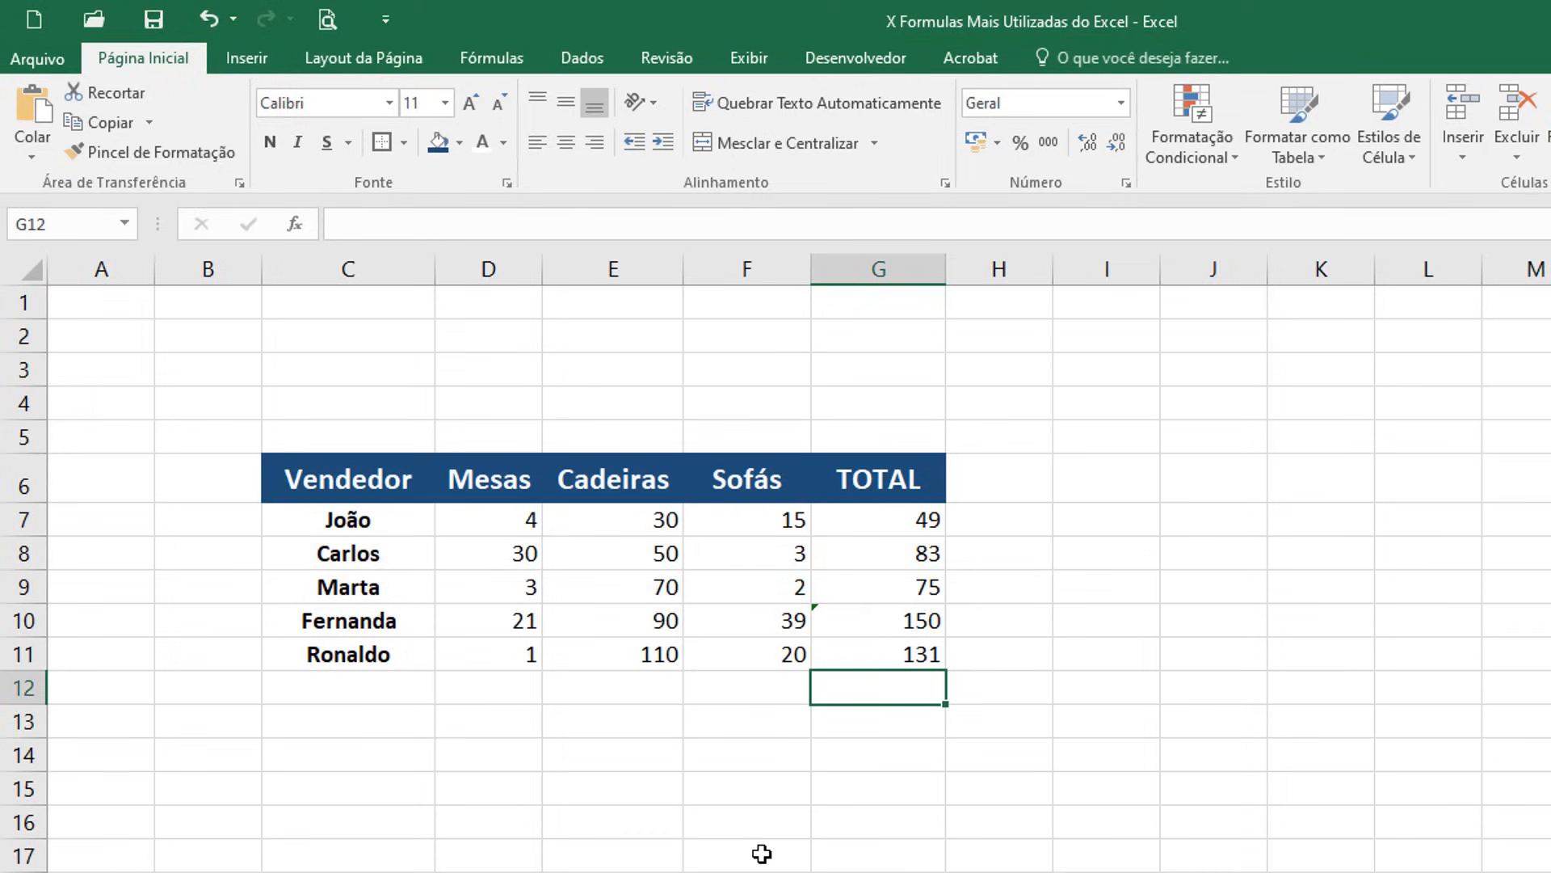
# Step: Sum scattered cells and ranges in G12, below the TOTAL column, with =SOMA(D7;E8:E10;F7:G7;F10)
pyautogui.press('F2')
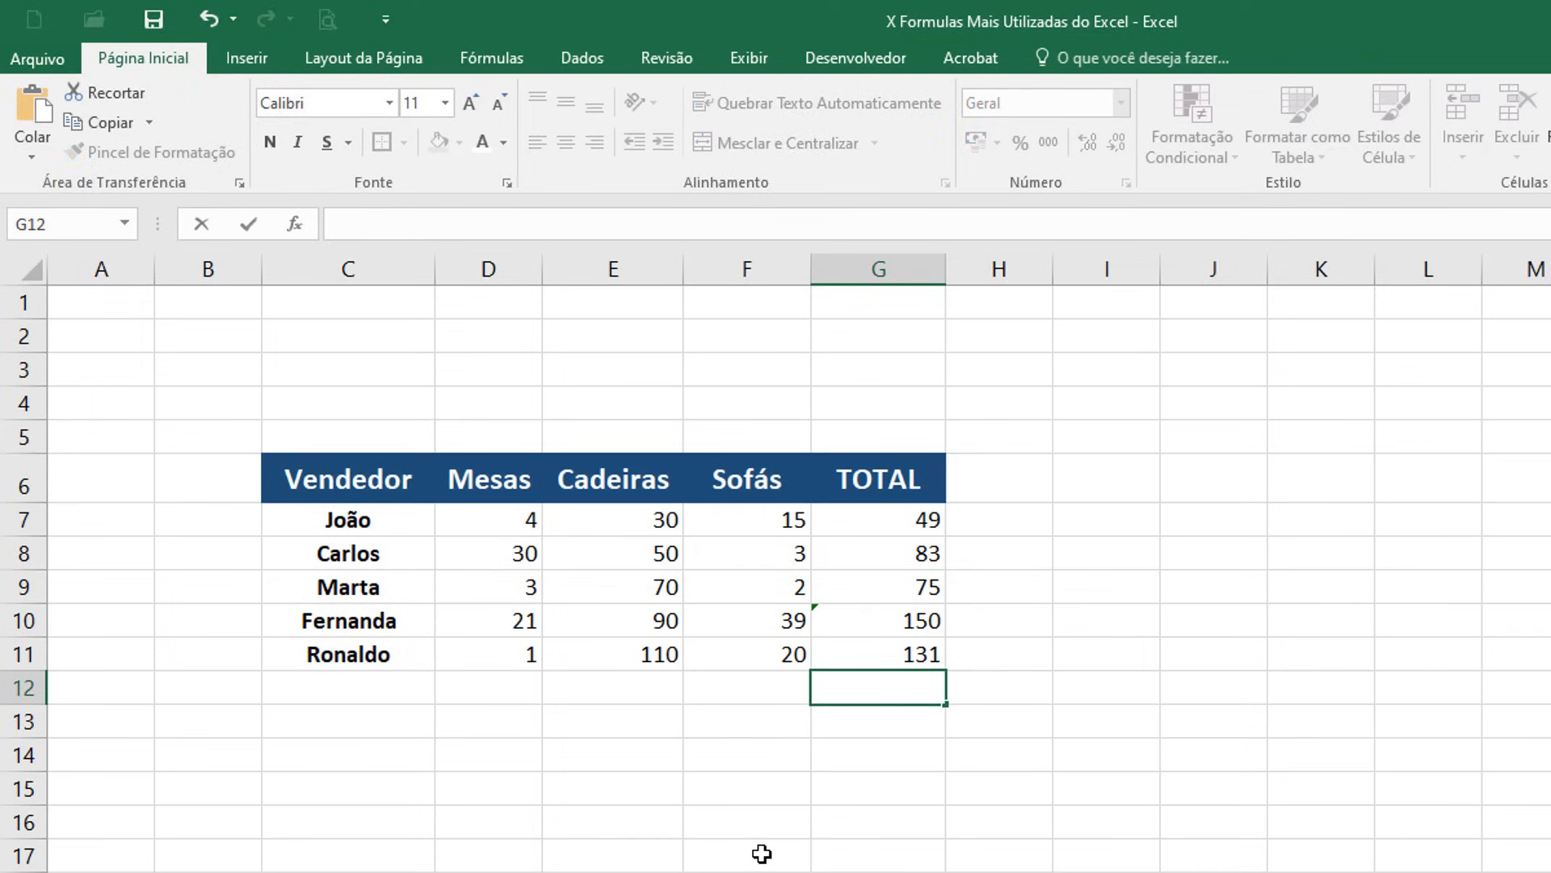
pyautogui.write('=SOMA(')
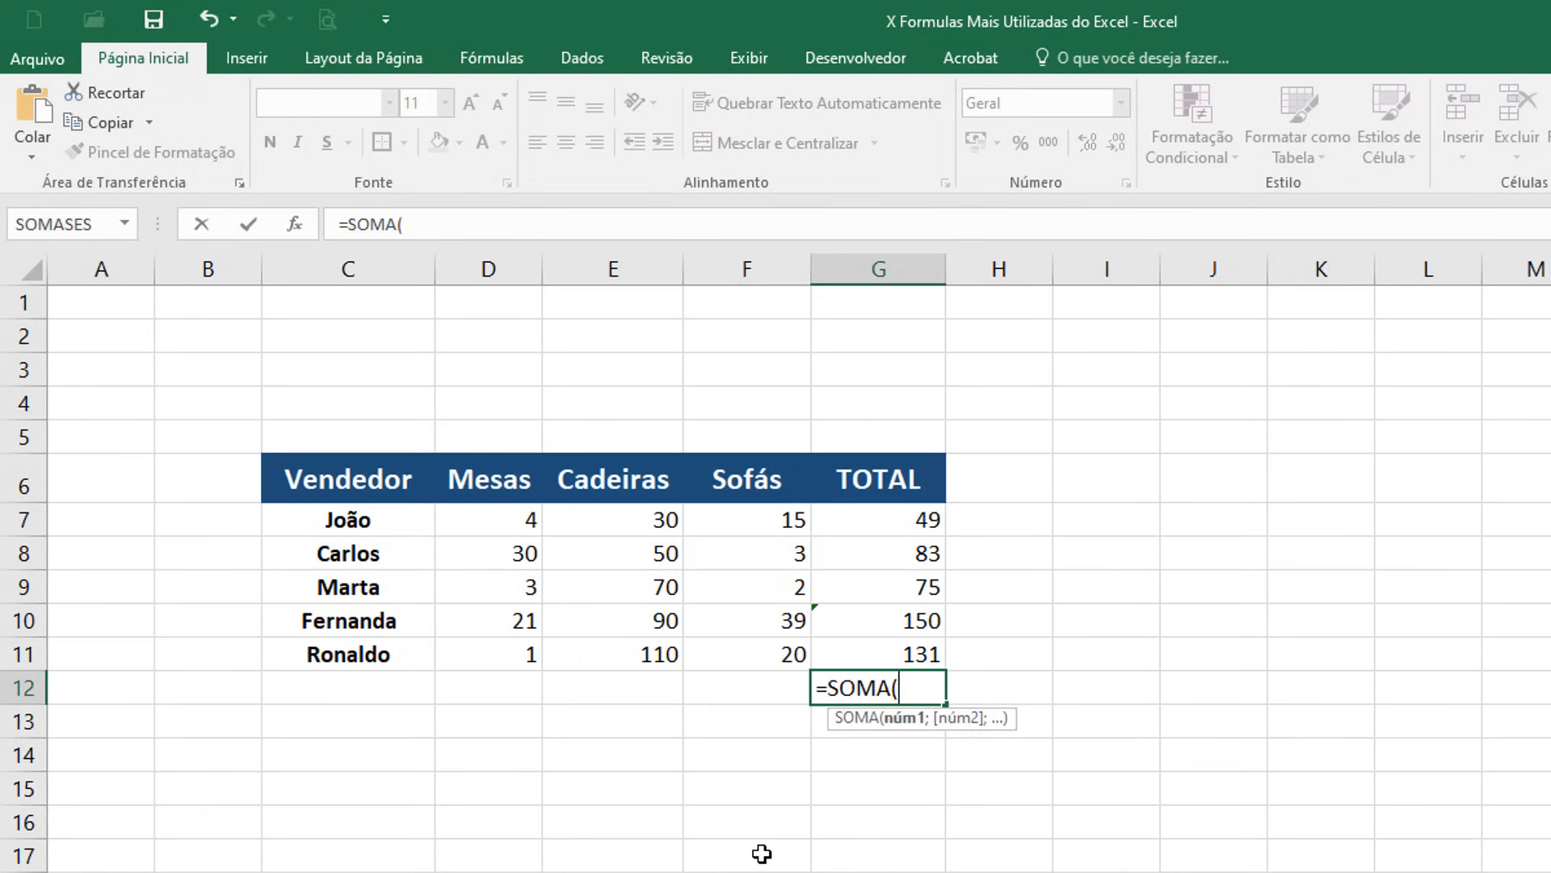
pyautogui.click(487, 523)
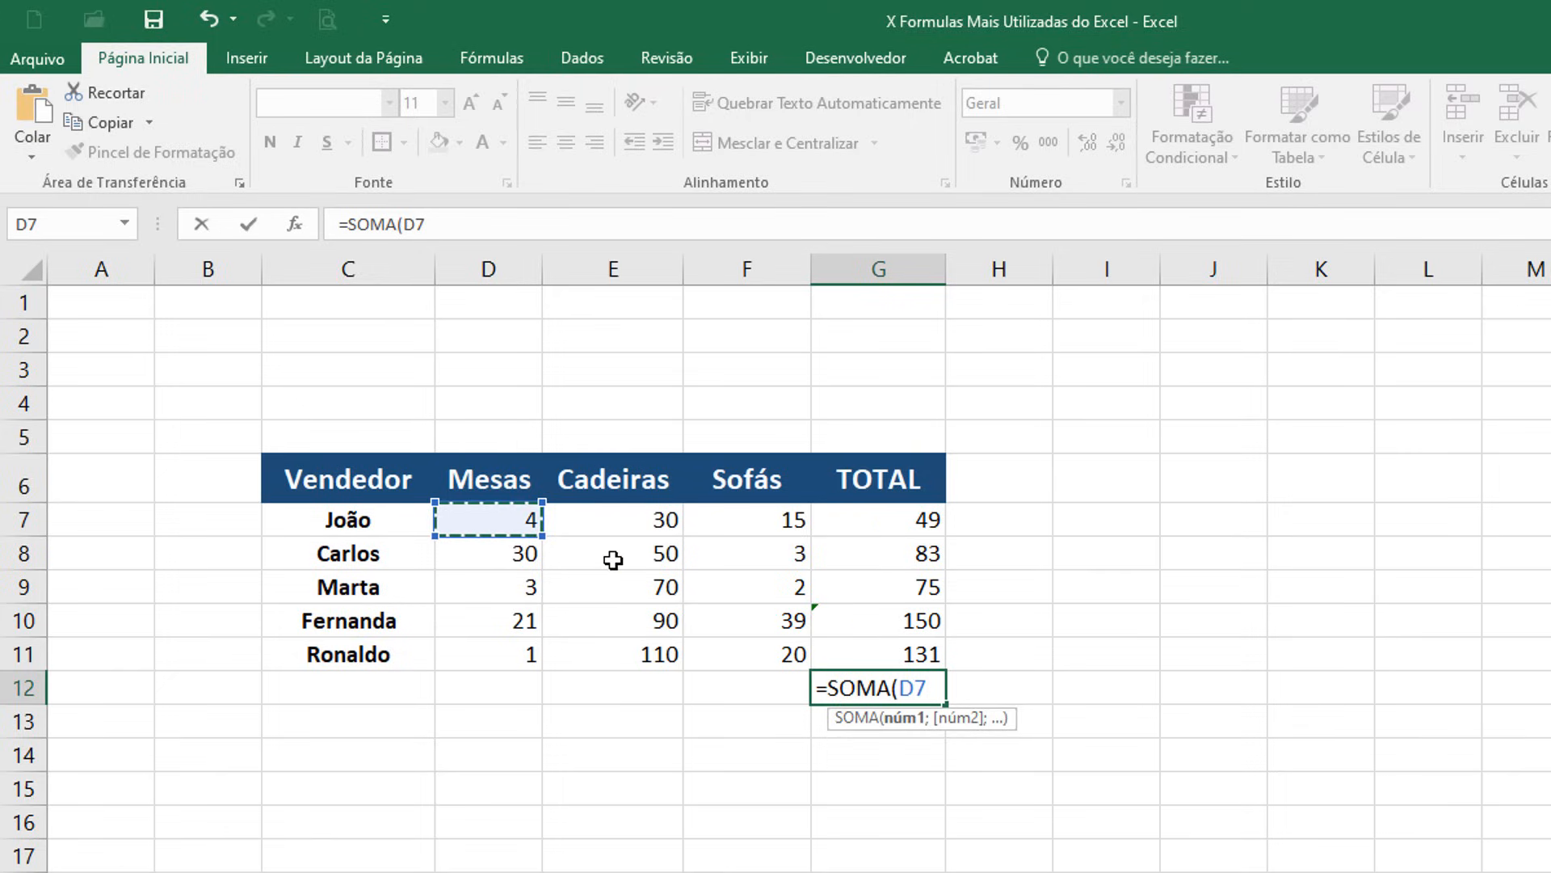
pyautogui.write(';')
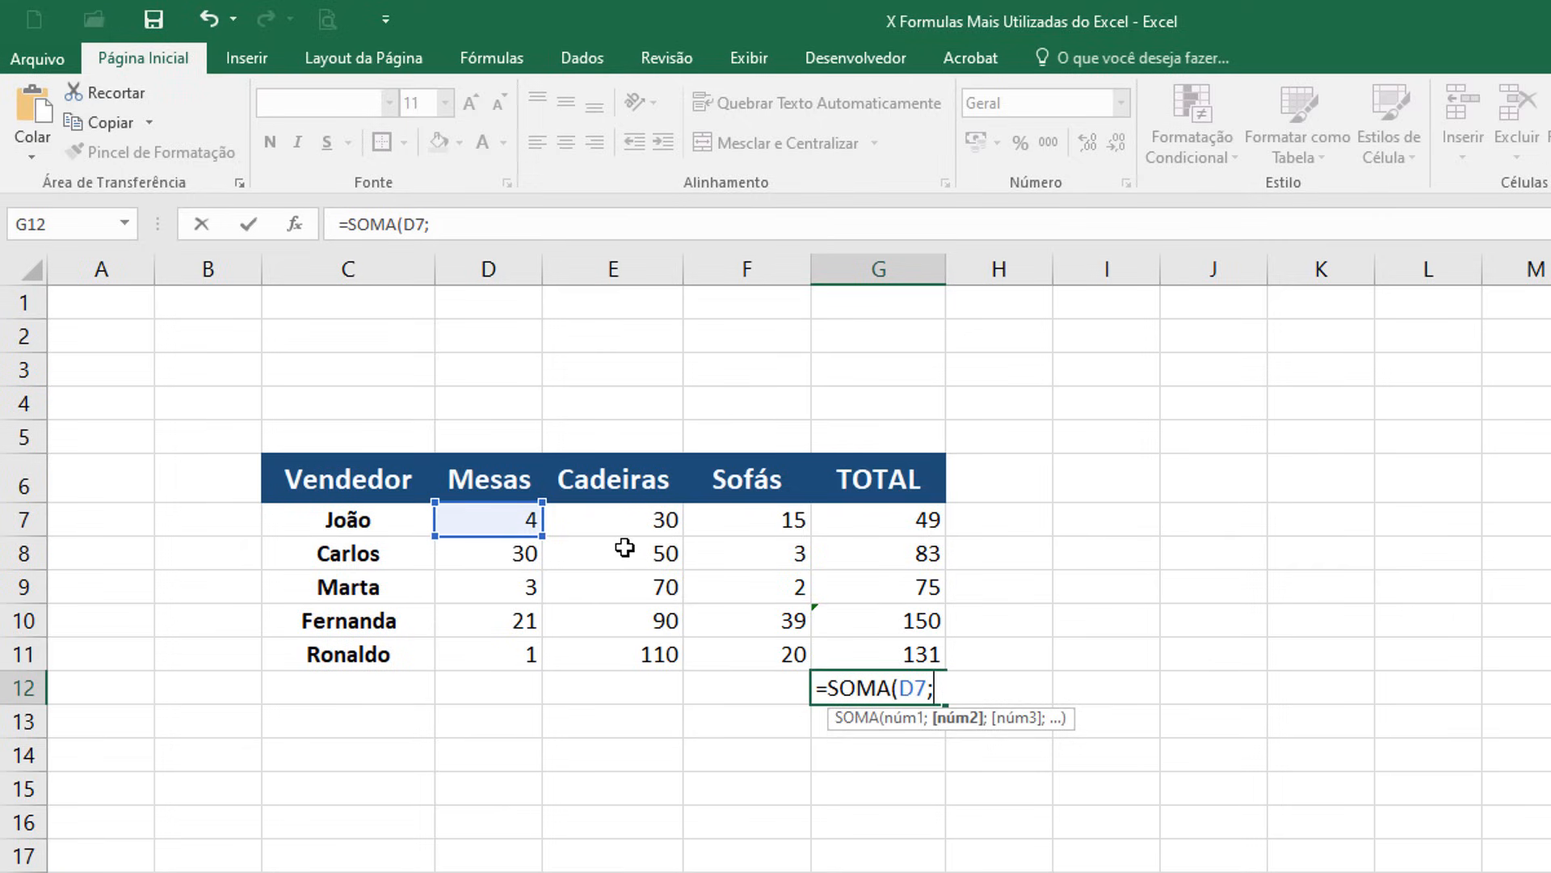
pyautogui.moveTo(624, 547); pyautogui.dragTo(624, 616)
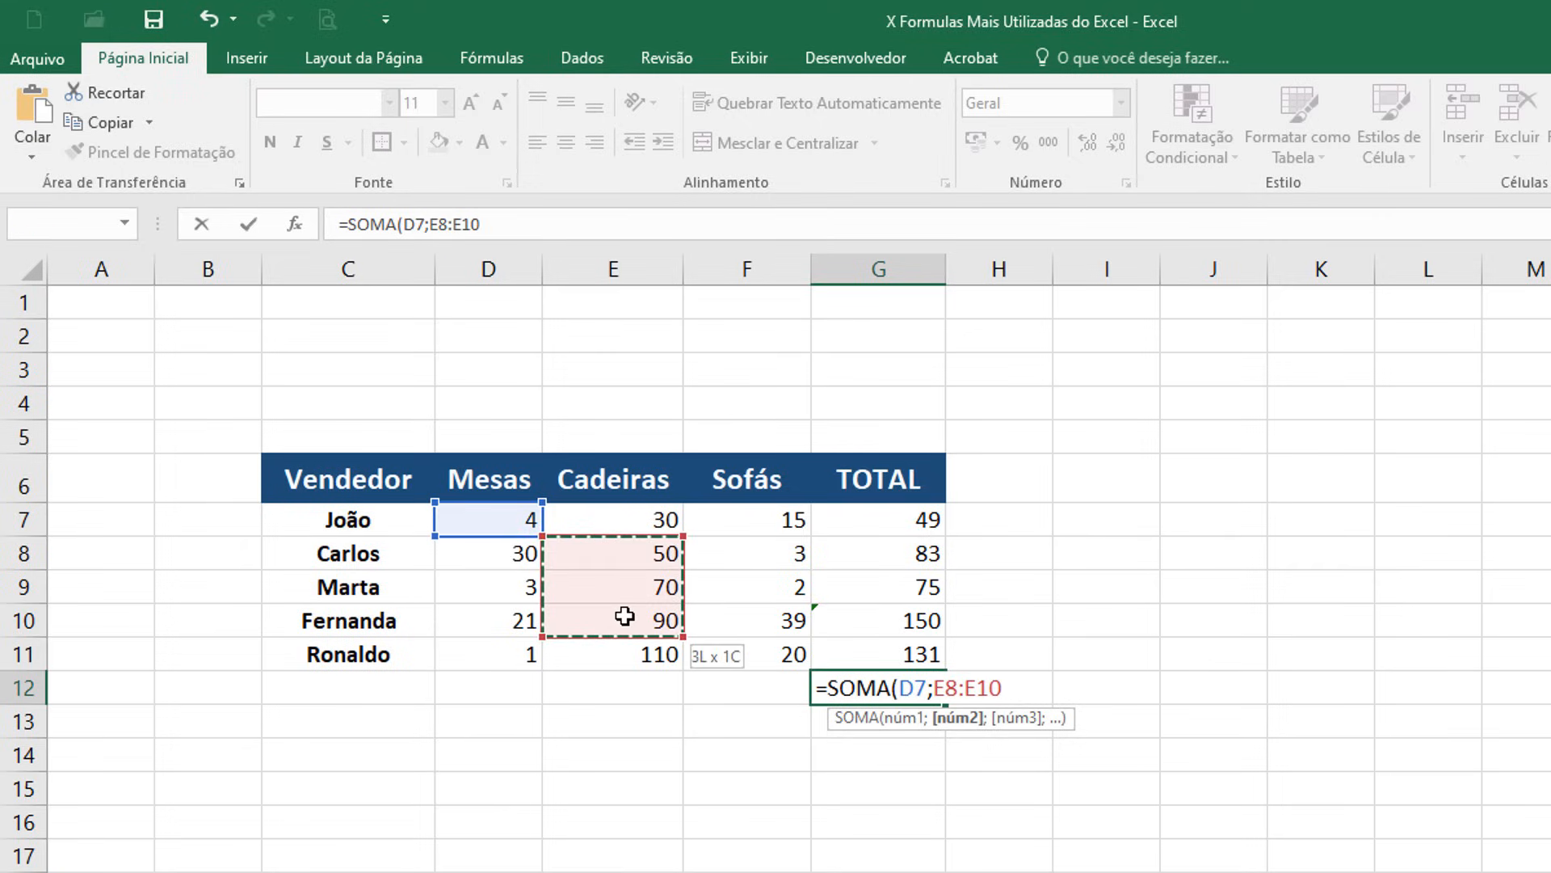
pyautogui.write(';')
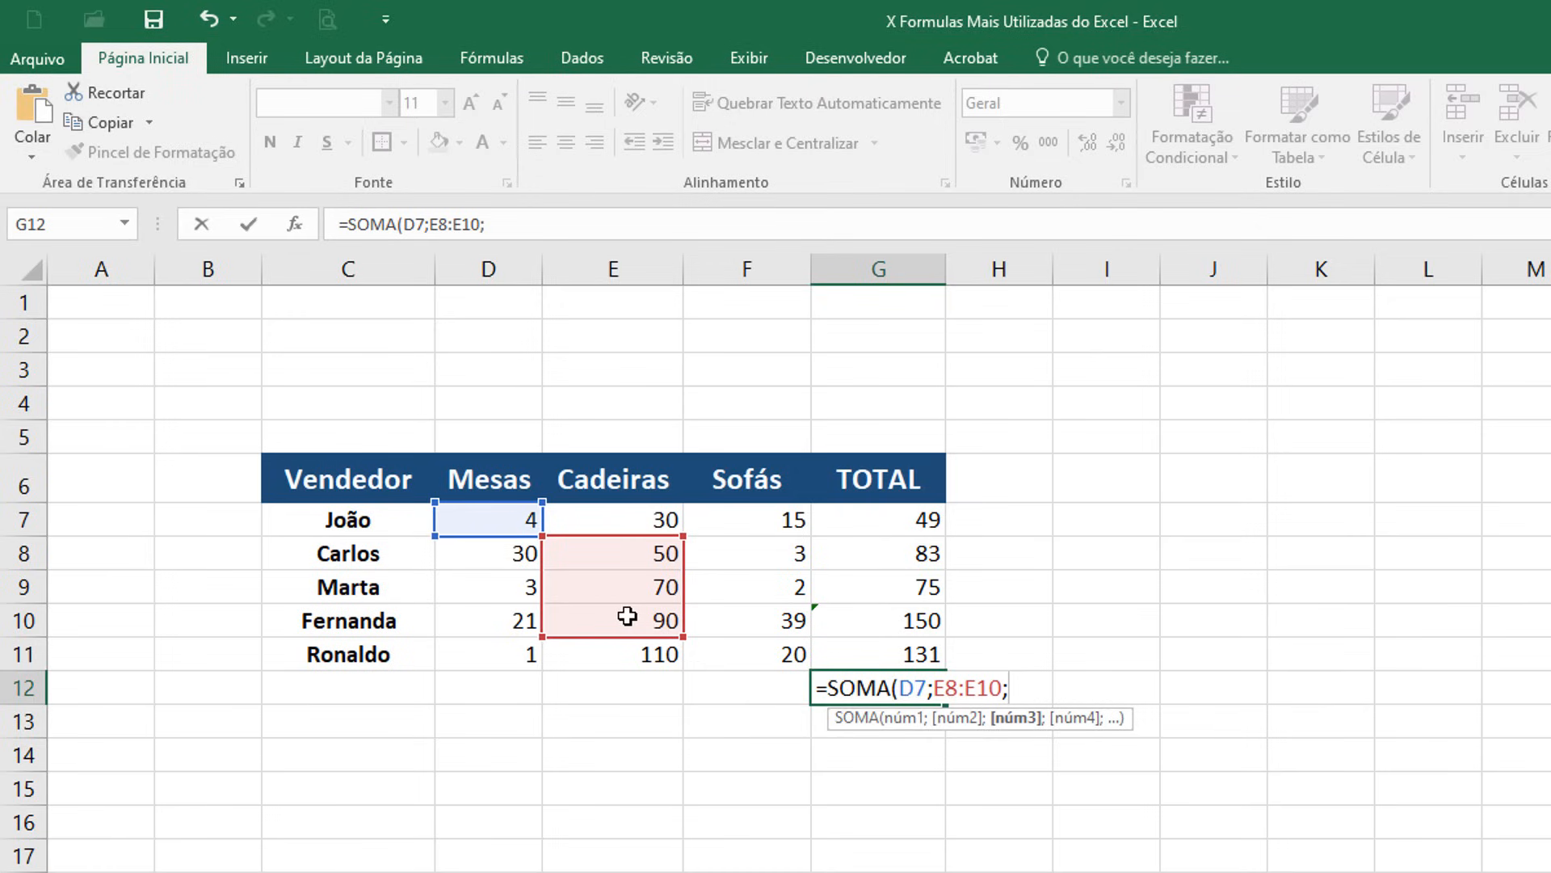
pyautogui.moveTo(768, 512); pyautogui.dragTo(825, 514)
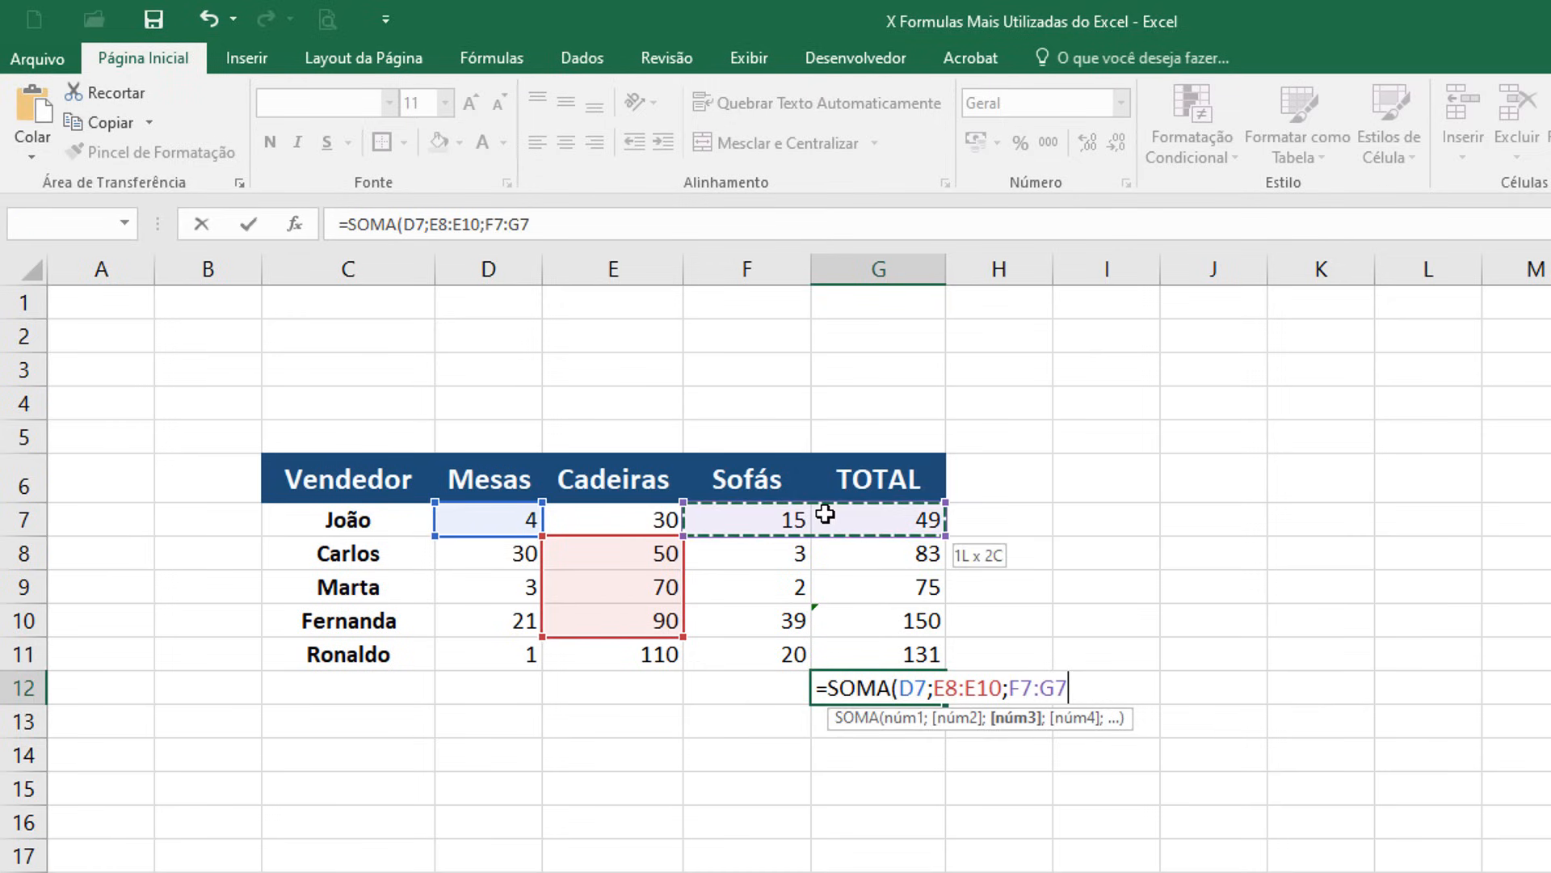
pyautogui.write(';')
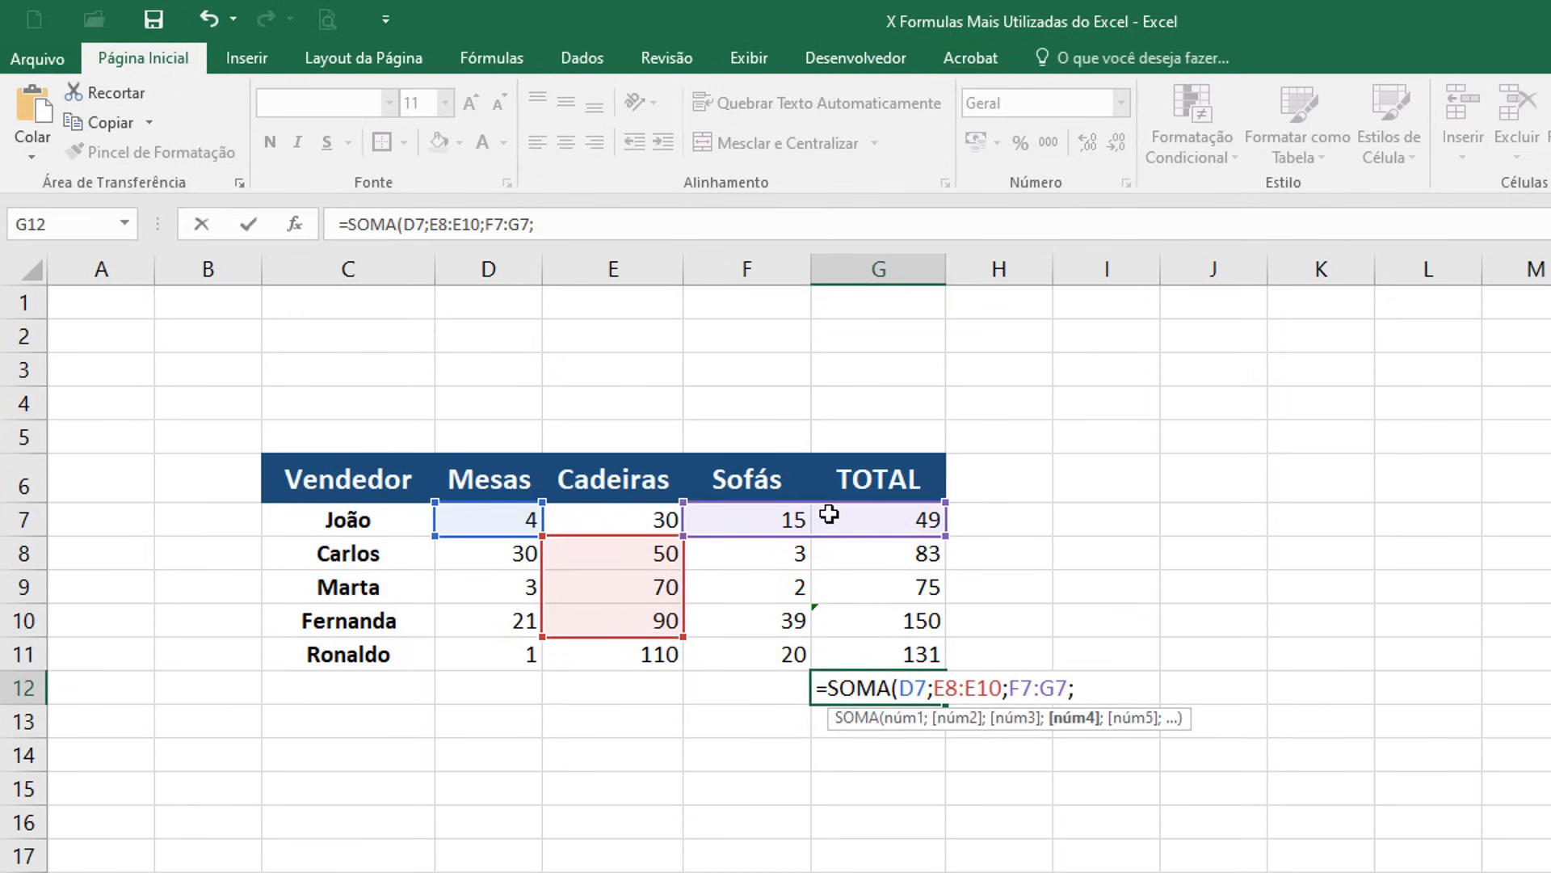
pyautogui.click(779, 618)
pyautogui.write(')')
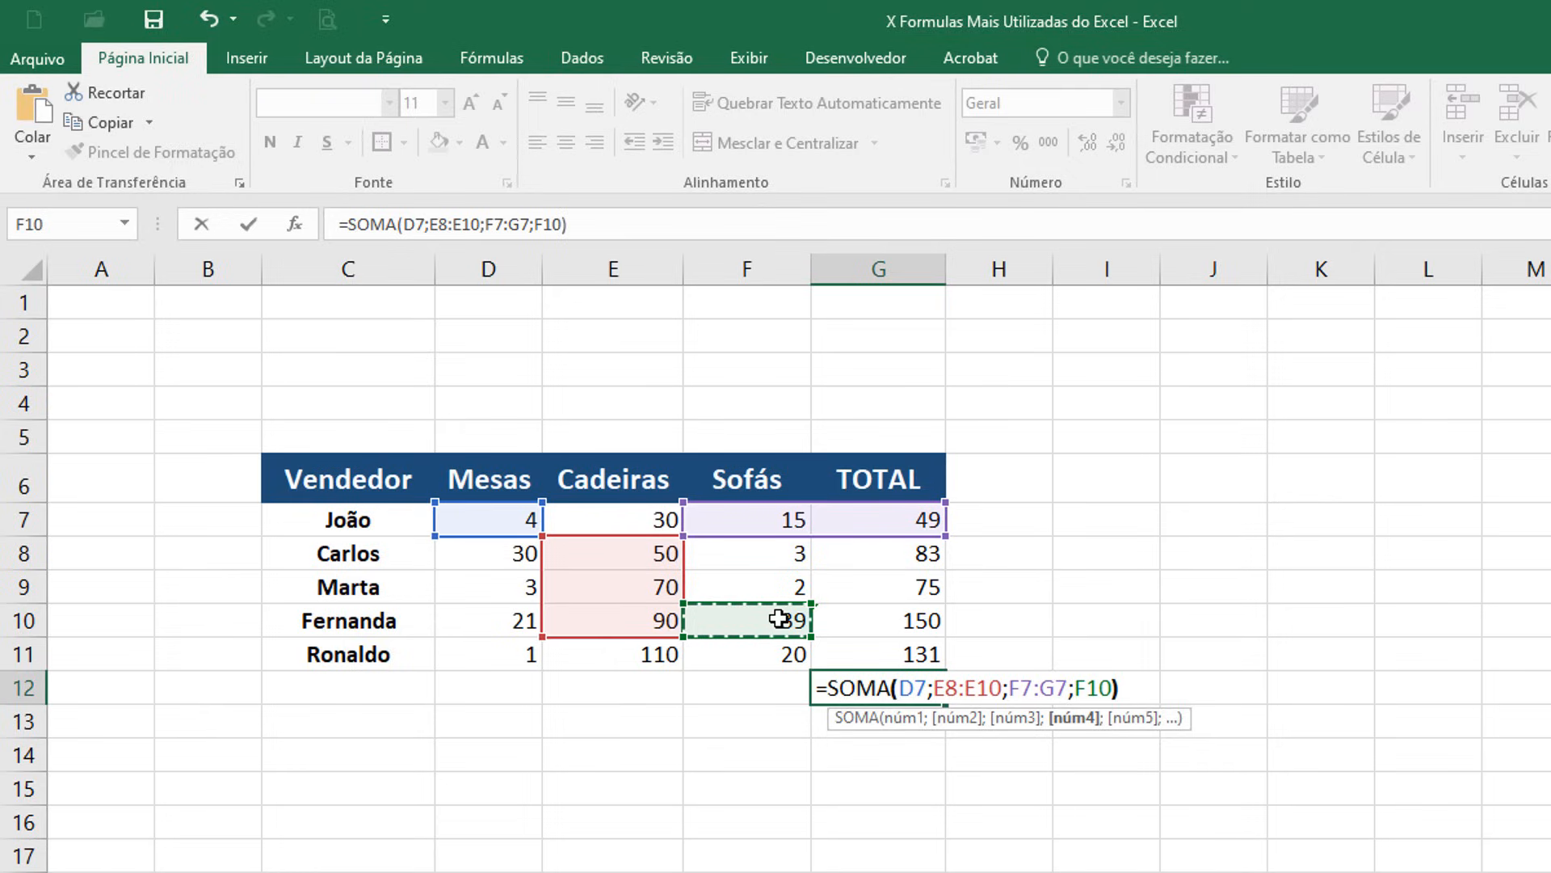
pyautogui.press('Return')
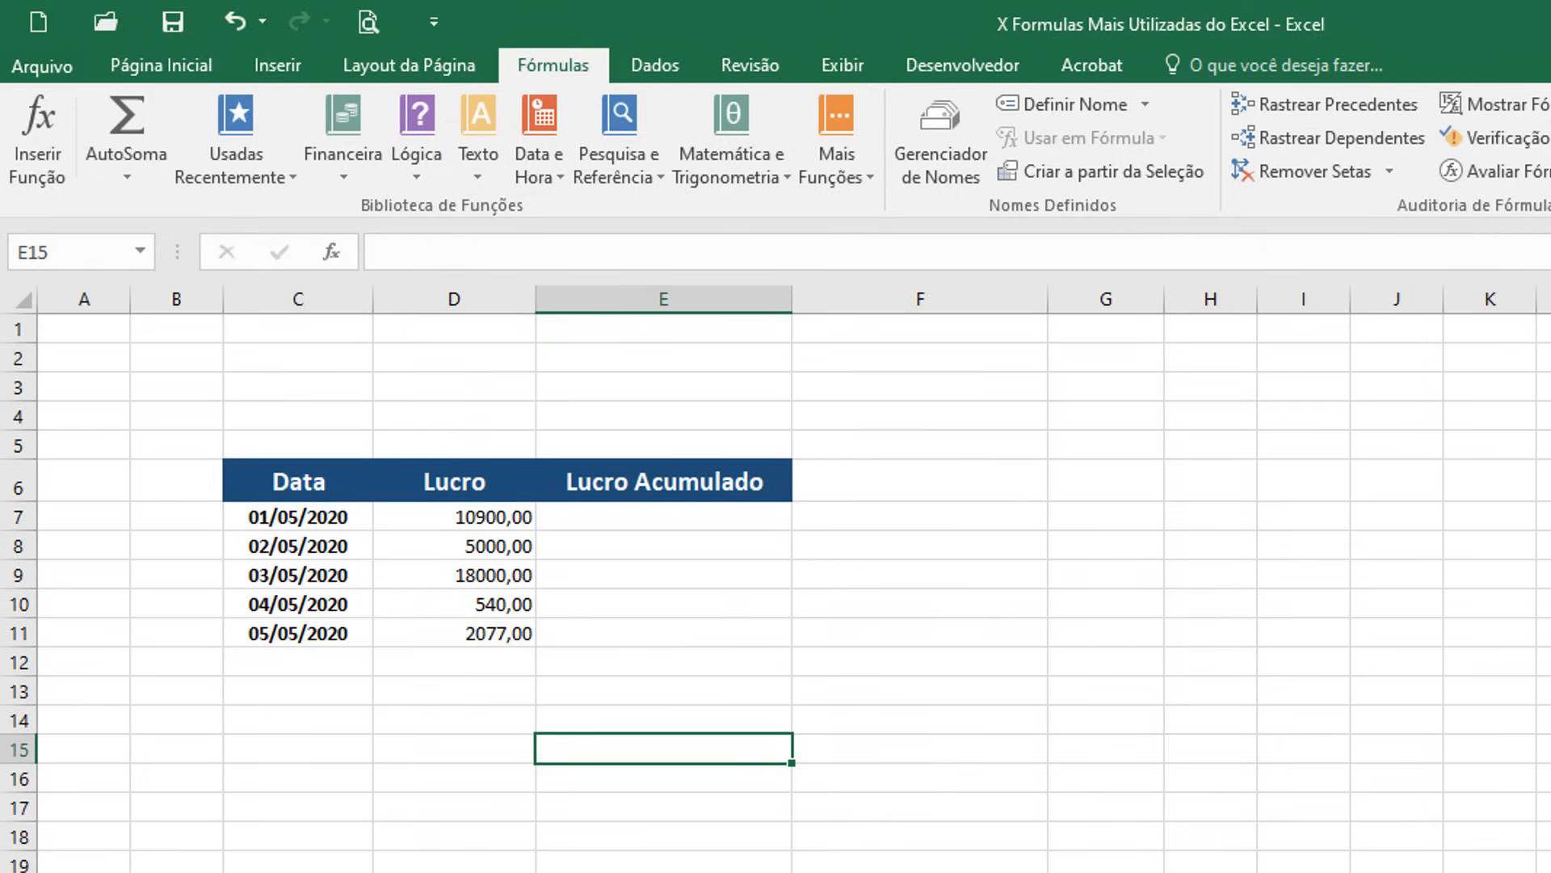
# Step: Start the Lucro Acumulado column by referencing the first day's profit in E7 with =D7
pyautogui.click(638, 521)
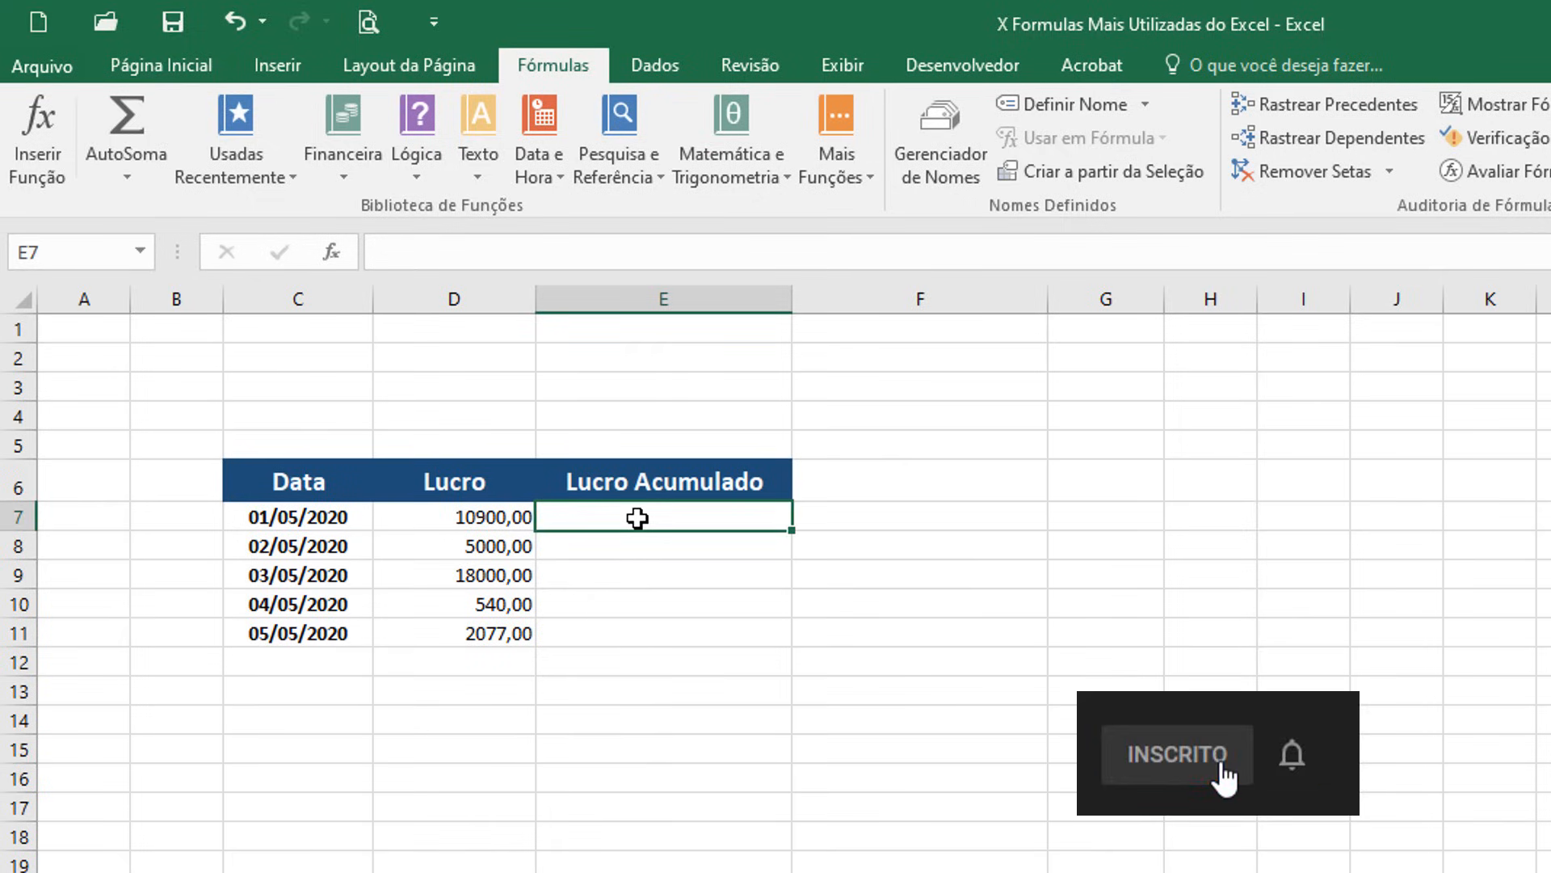
pyautogui.write('=')
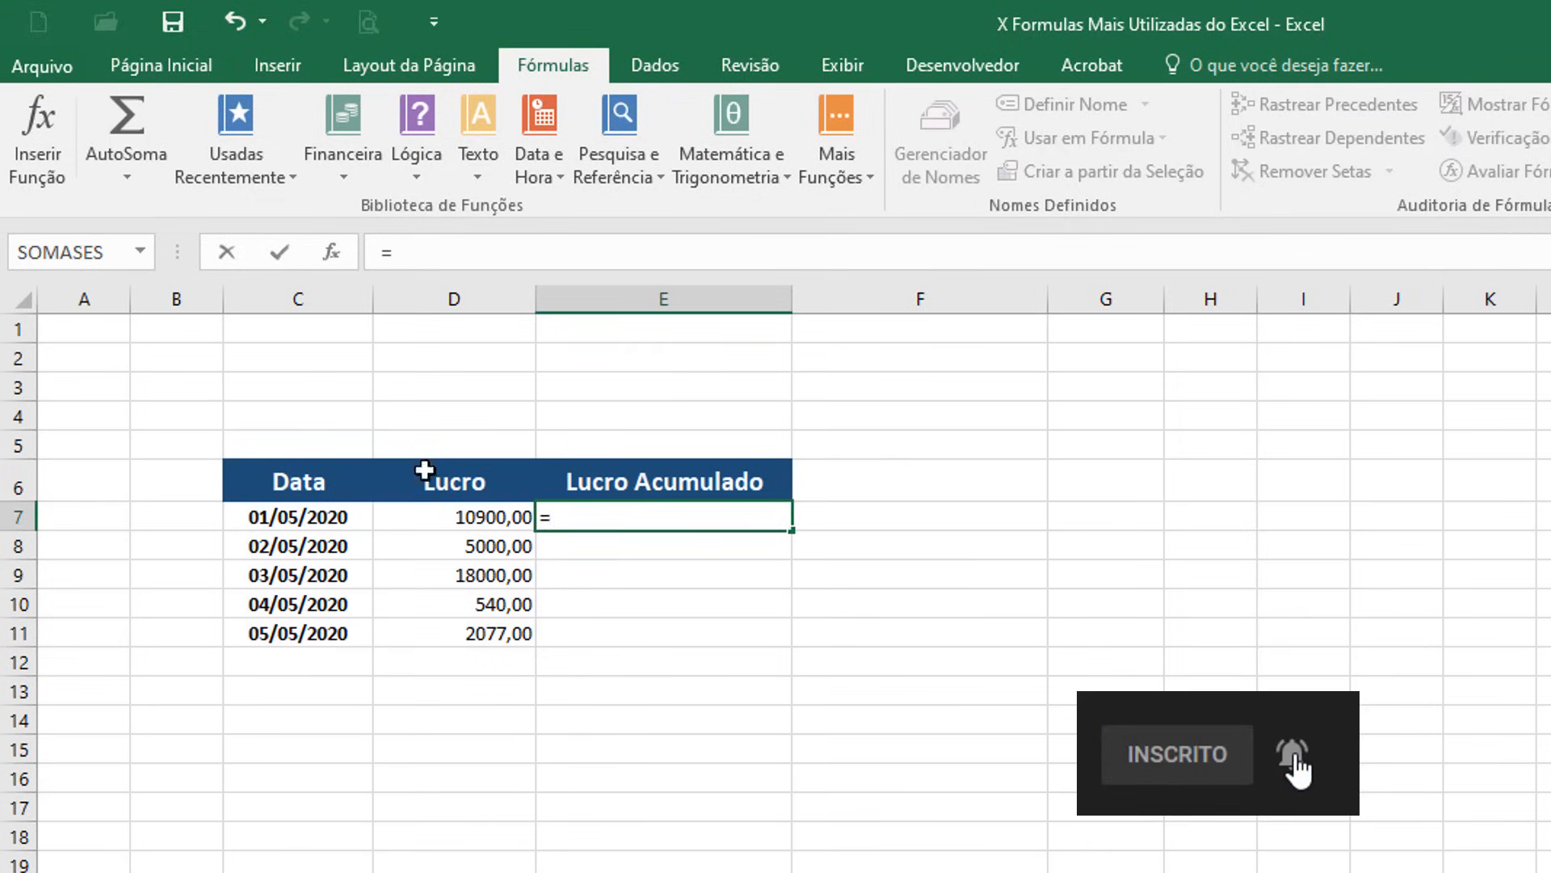
pyautogui.click(493, 520)
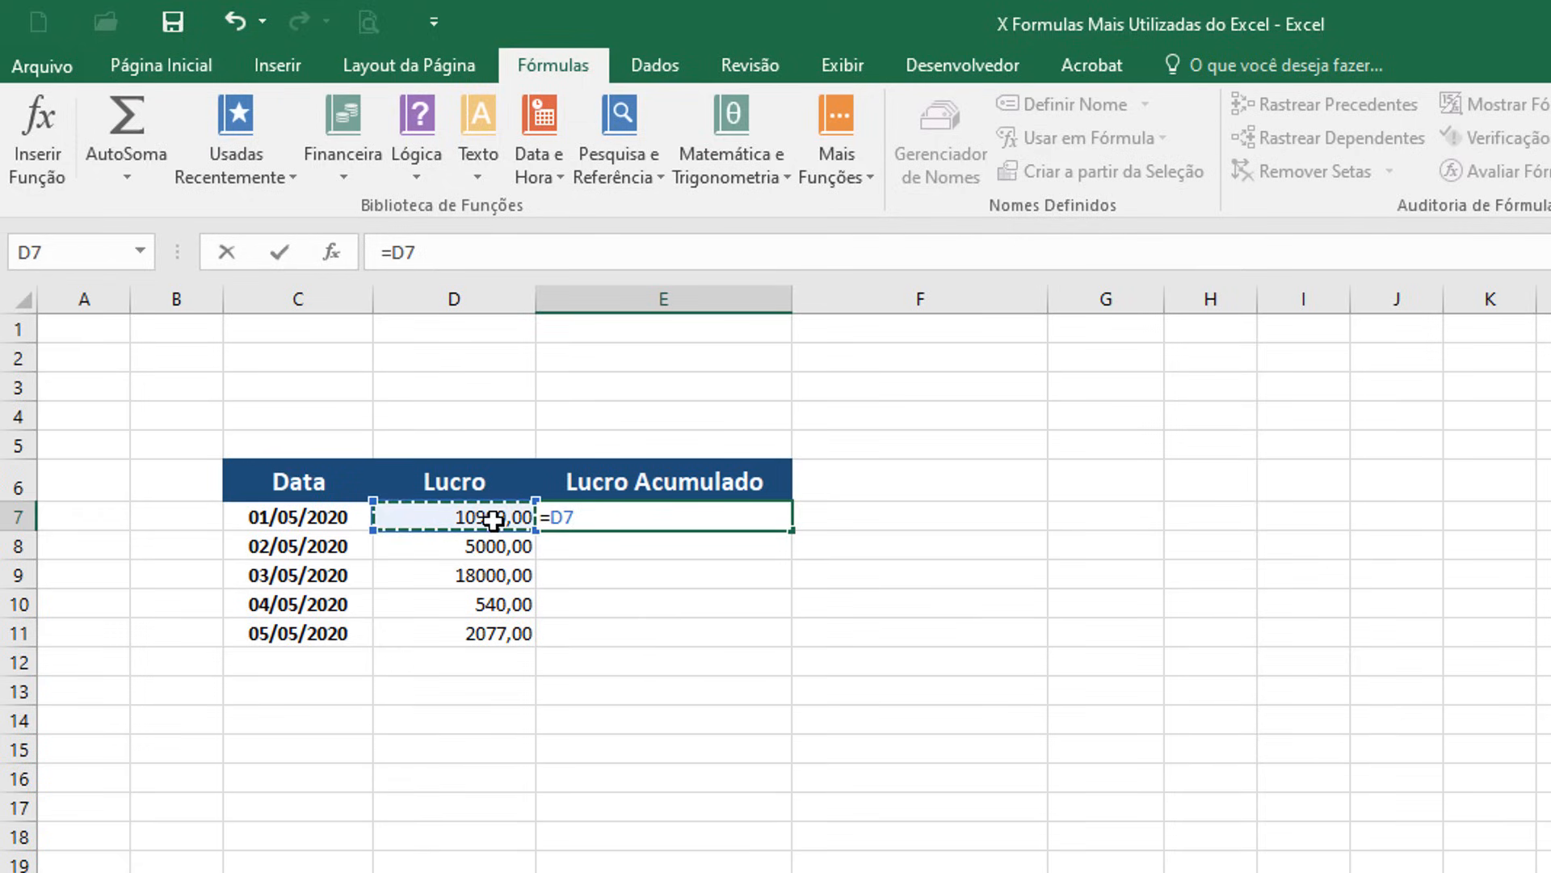
pyautogui.press('Return')
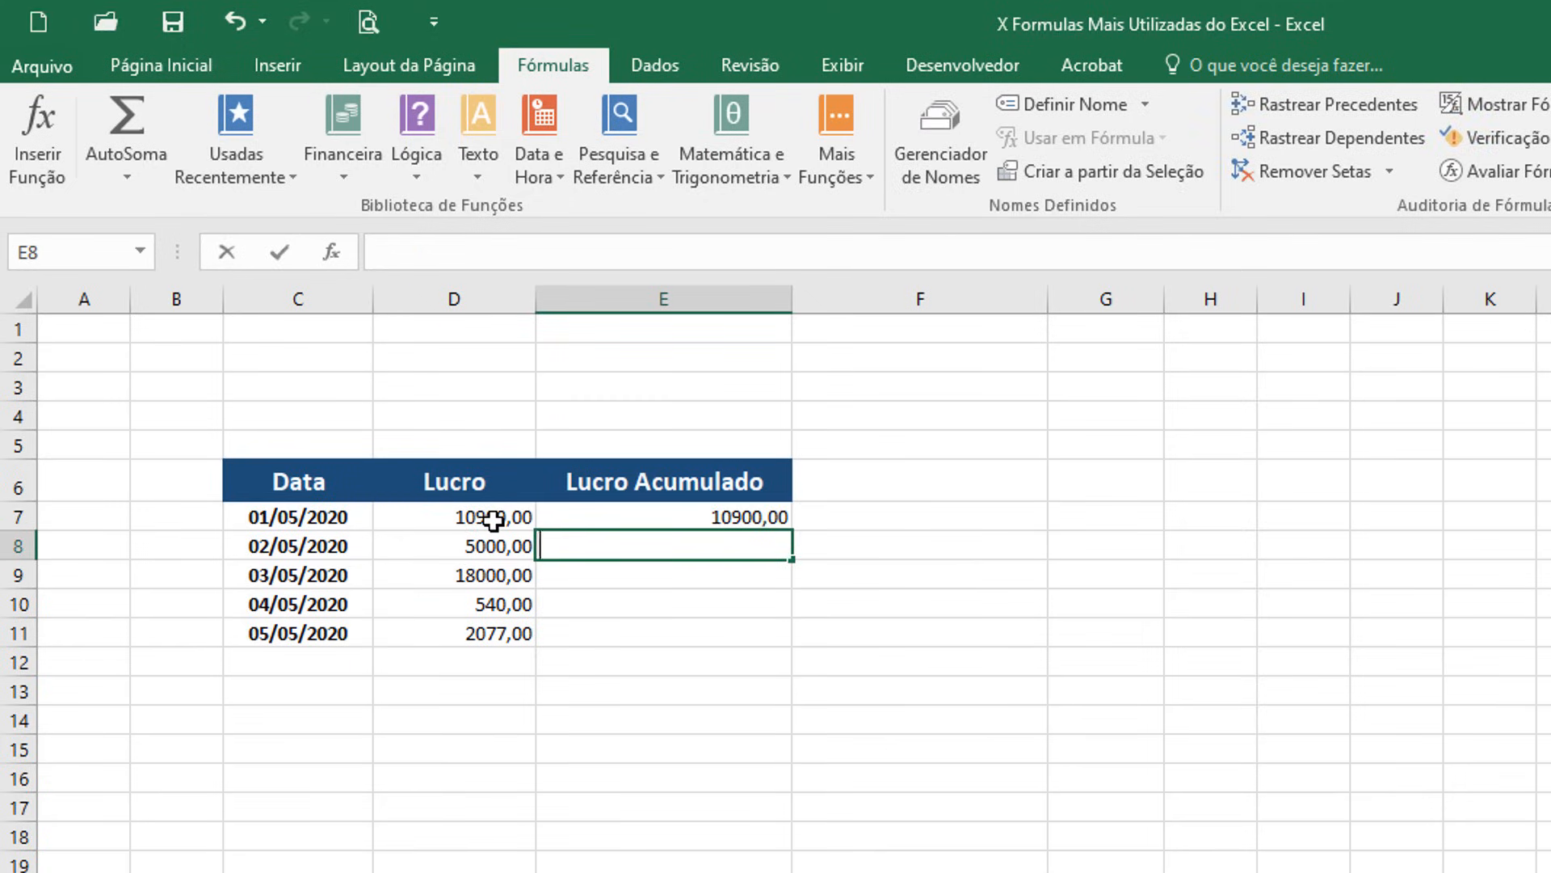
# Step: Calculate the second day's accumulated profit in E8 with =E7+D8
pyautogui.write('=')
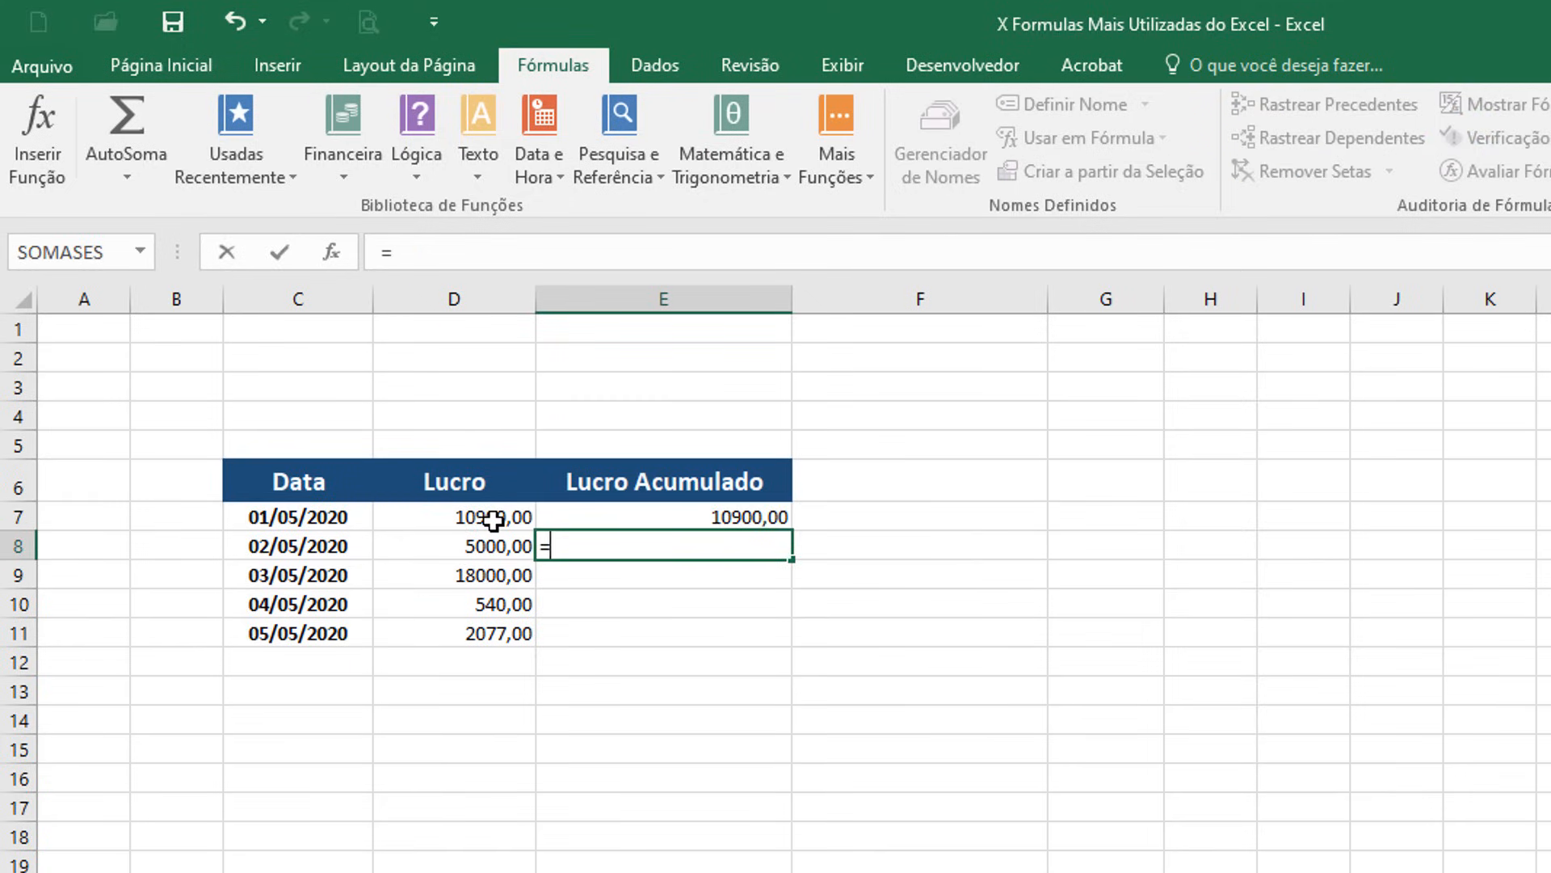
pyautogui.click(748, 518)
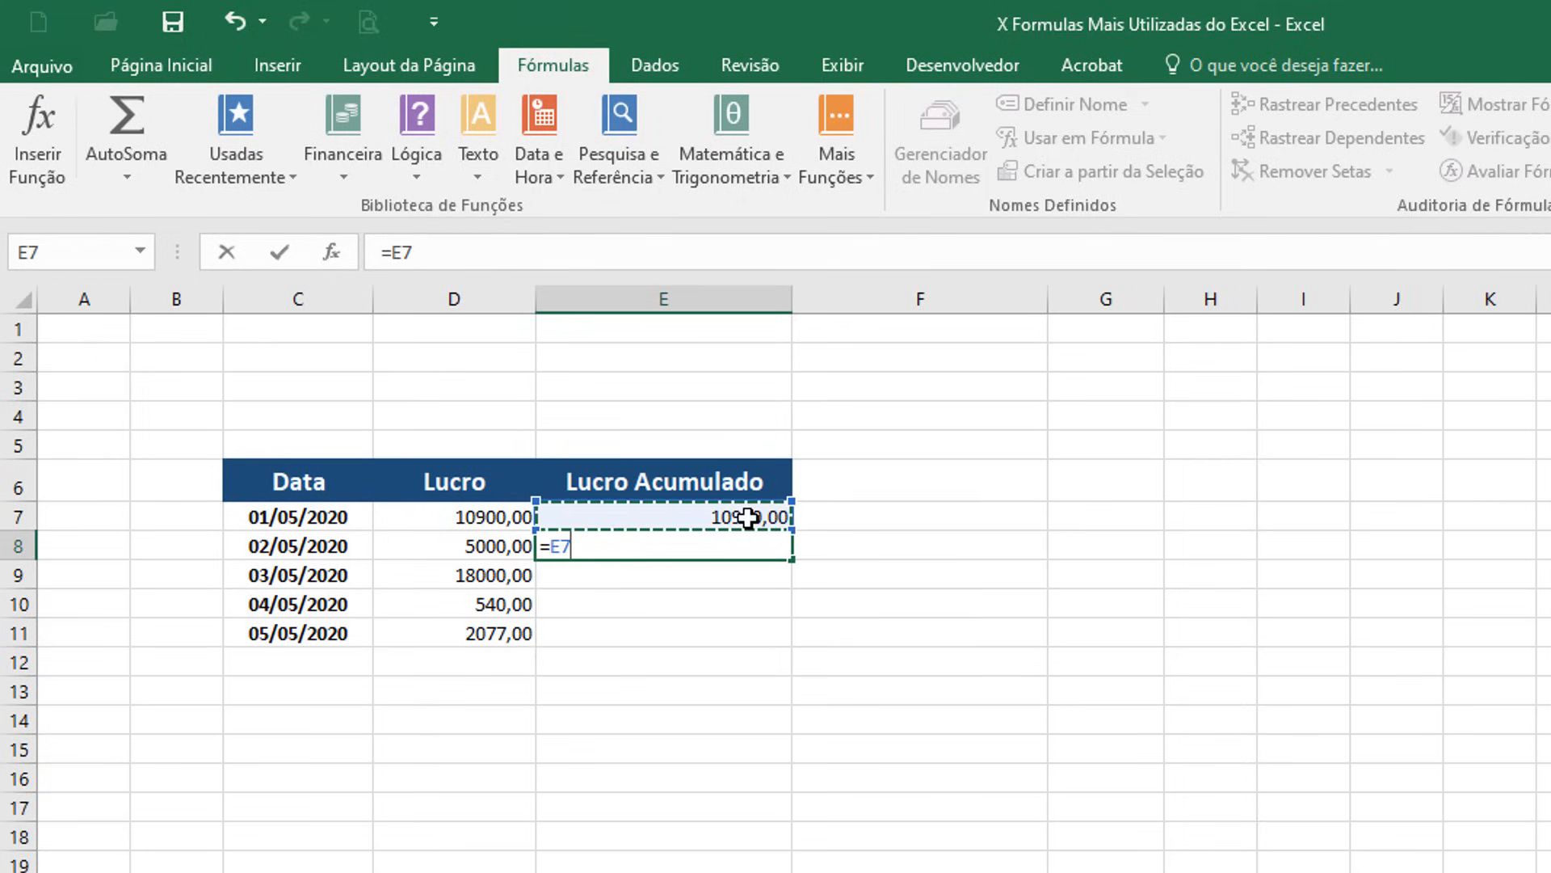
pyautogui.write('+')
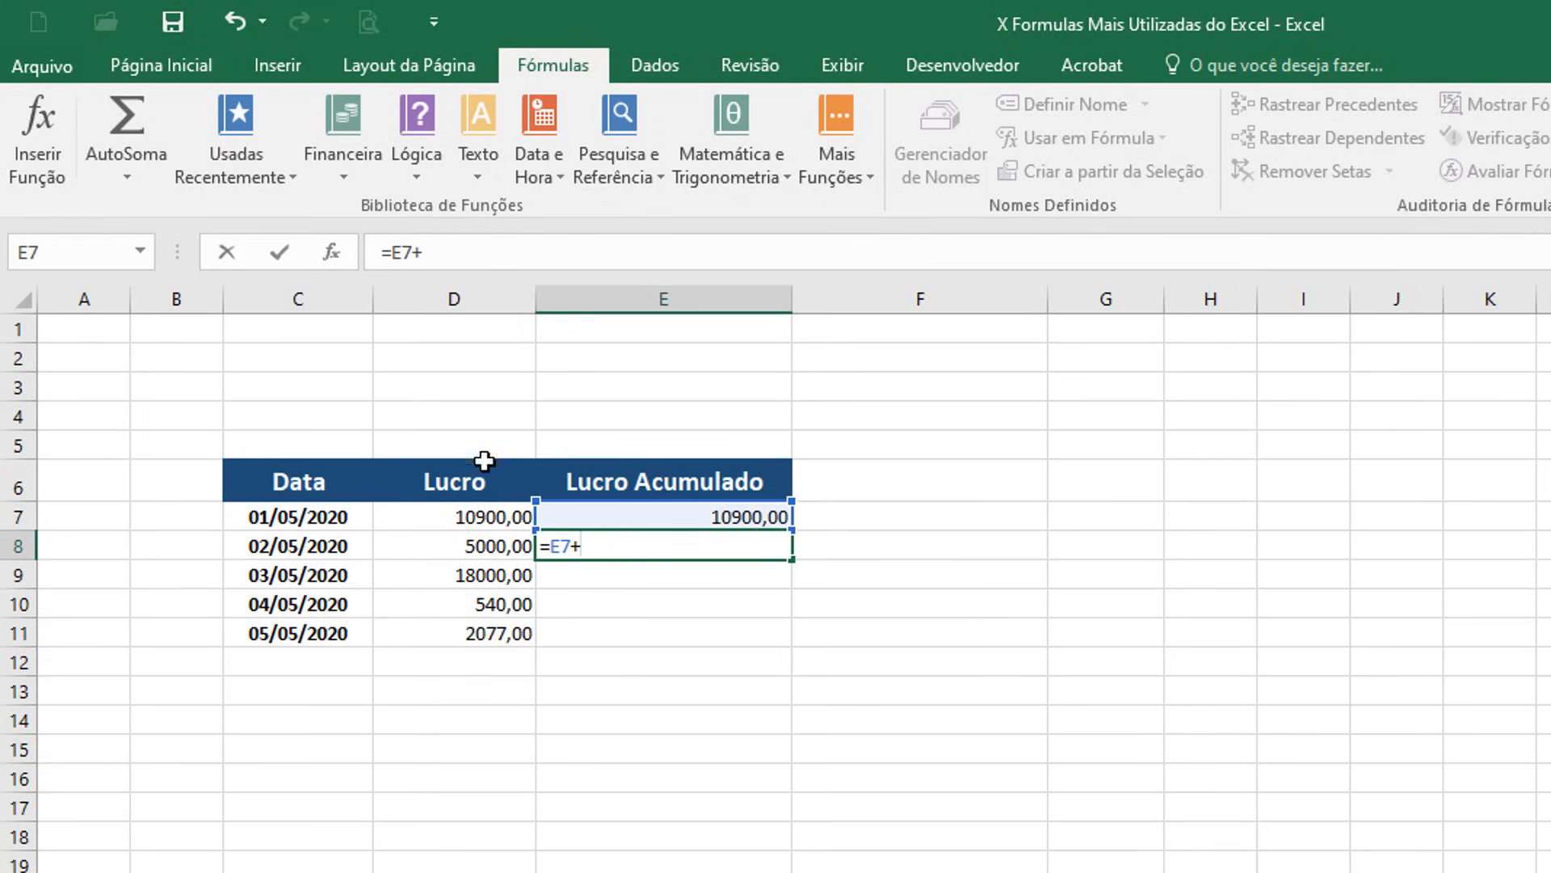
pyautogui.click(494, 547)
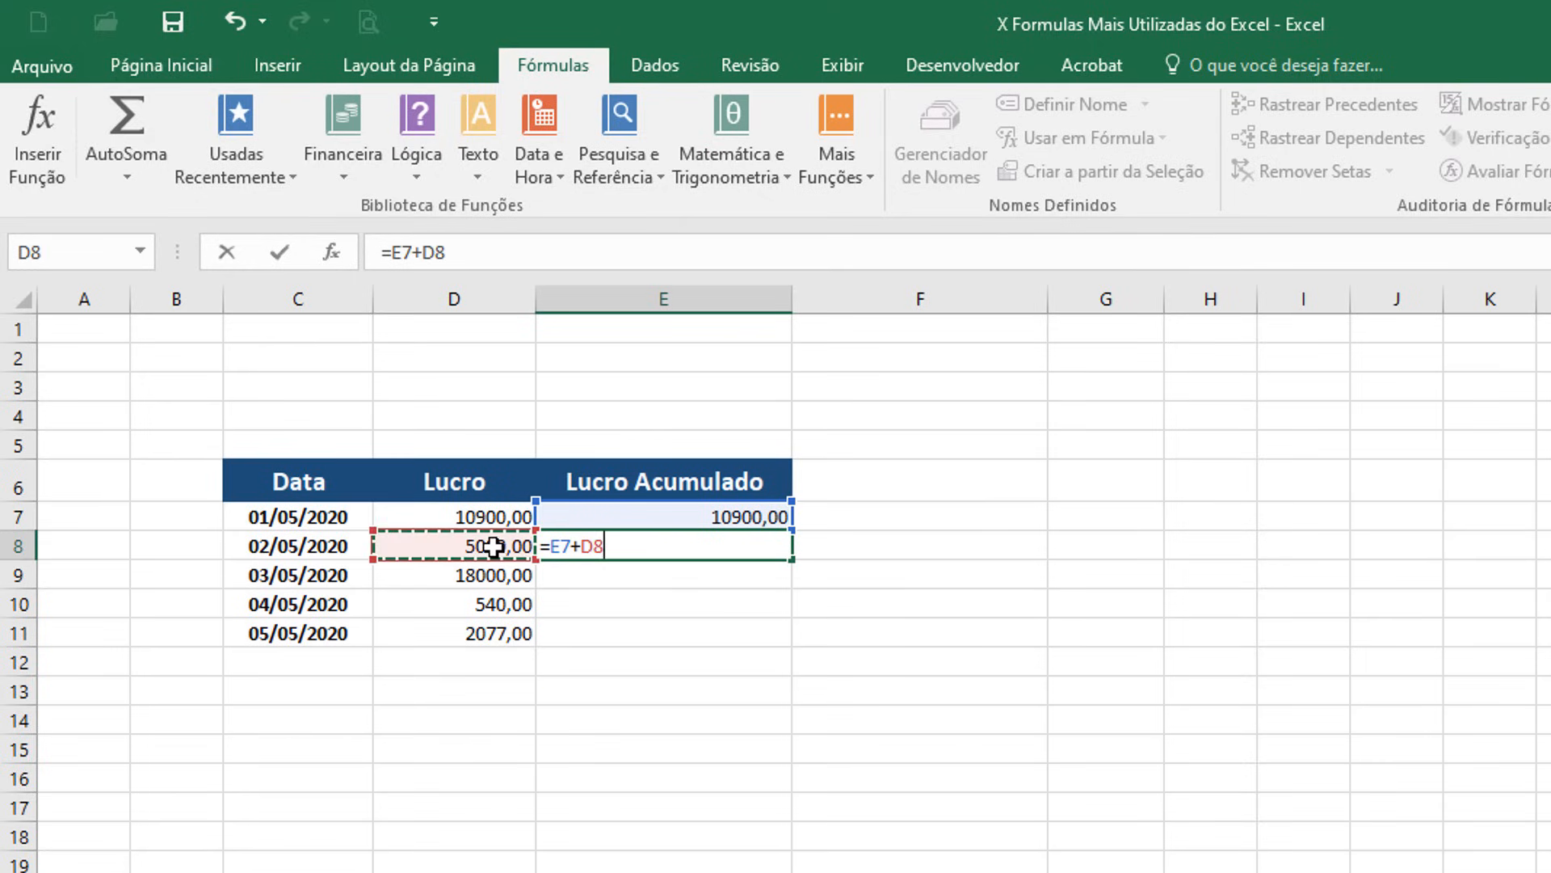
pyautogui.press('Return')
# Step: Fill the accumulated profit formula from E8 down to E11
pyautogui.click(736, 546)
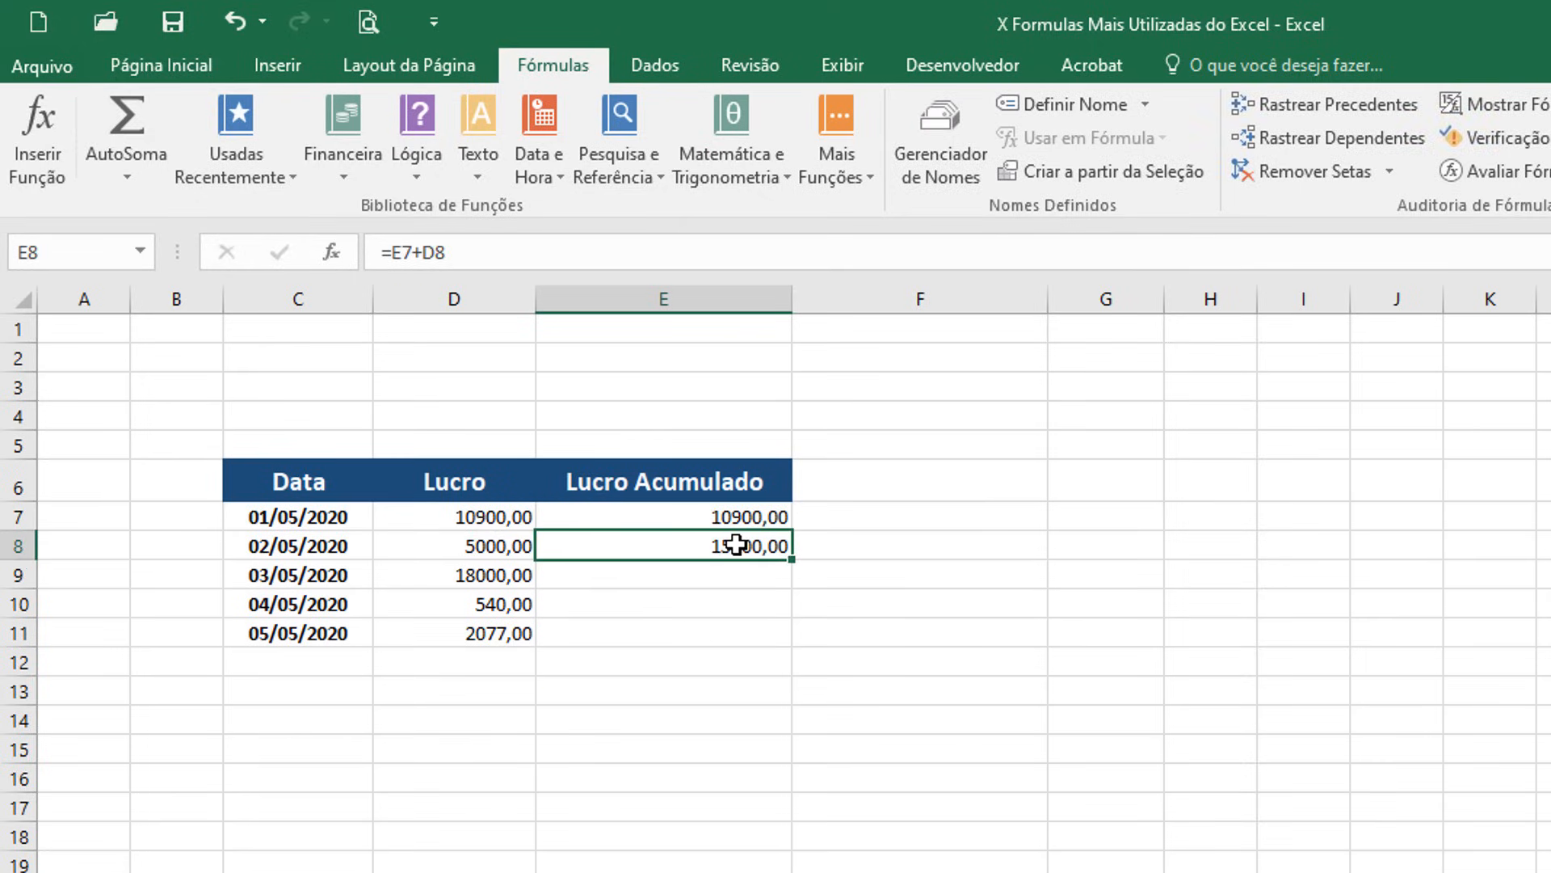
pyautogui.moveTo(797, 559); pyautogui.dragTo(797, 643)
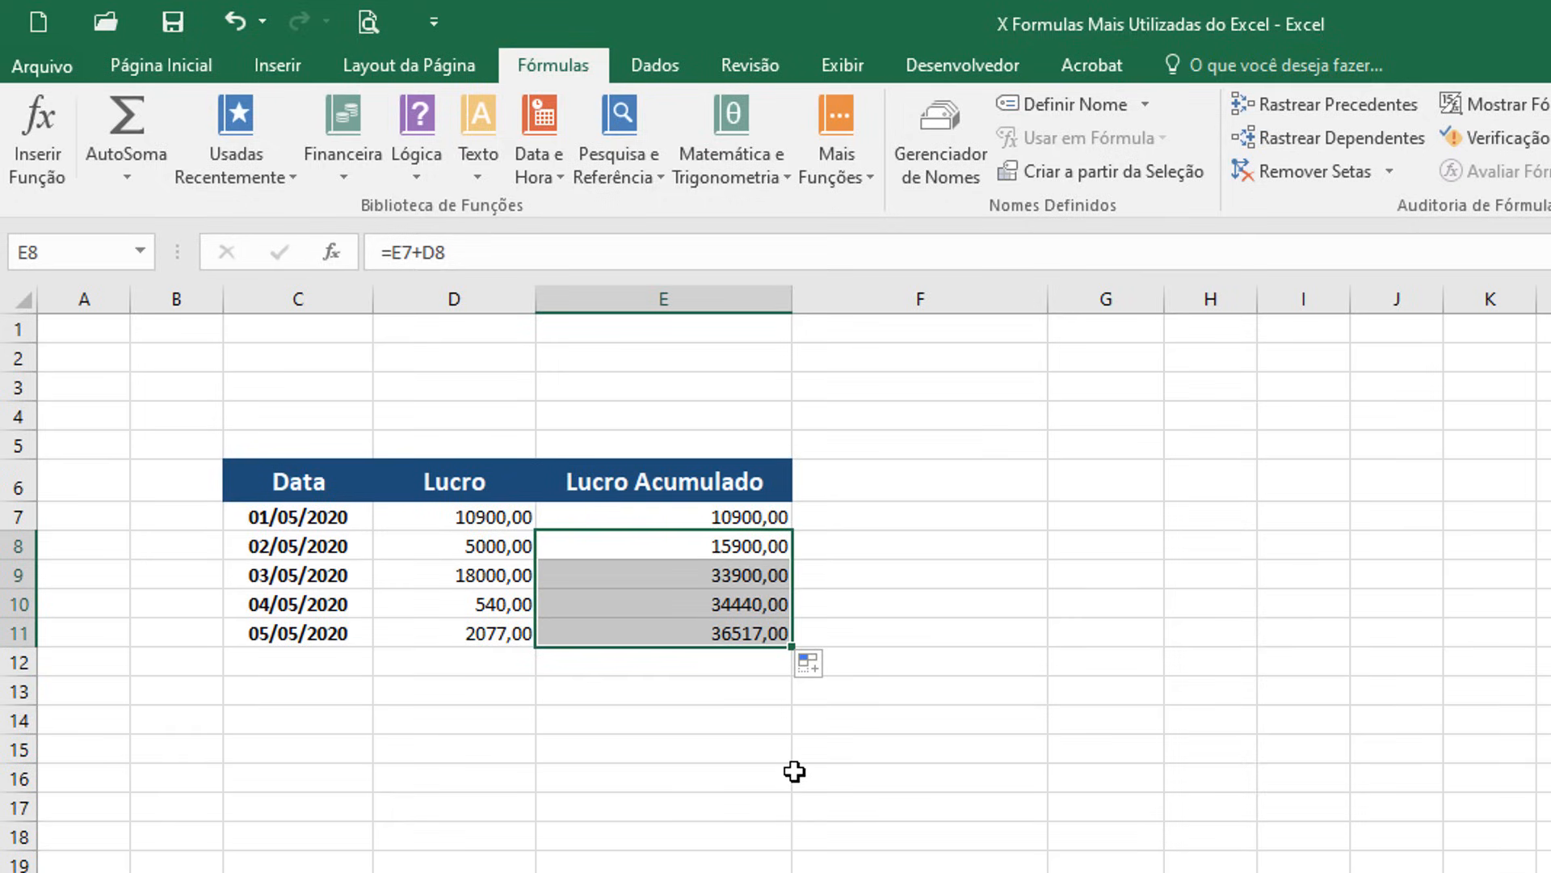
pyautogui.click(758, 697)
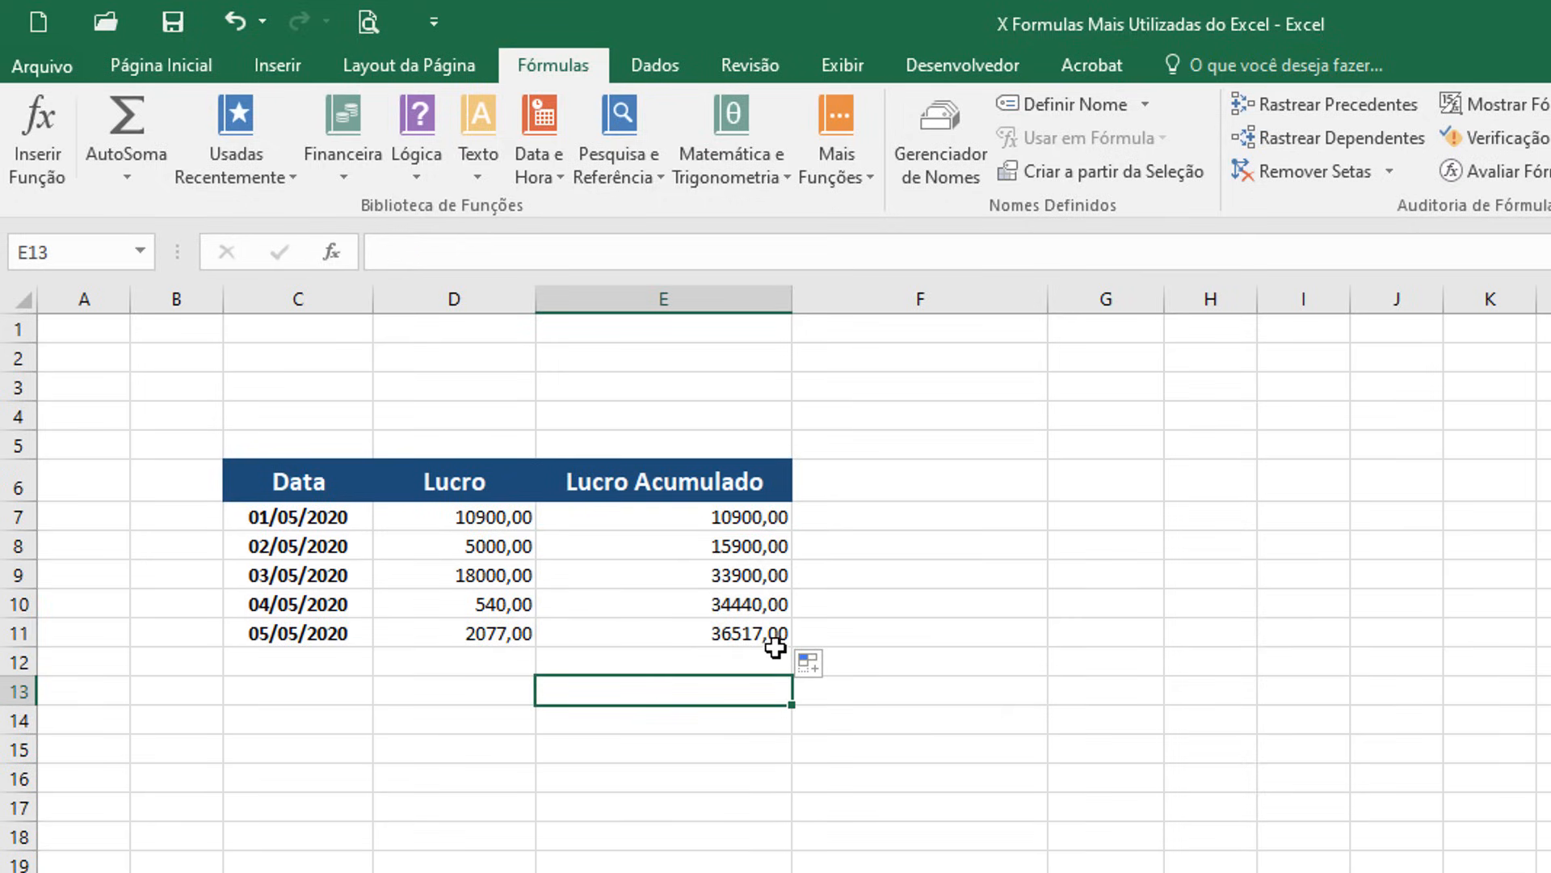
# Step: Review the daily profits in D7:D11 against the accumulated profit formulas in E11, E7 and E8
pyautogui.moveTo(495, 514); pyautogui.dragTo(500, 623)
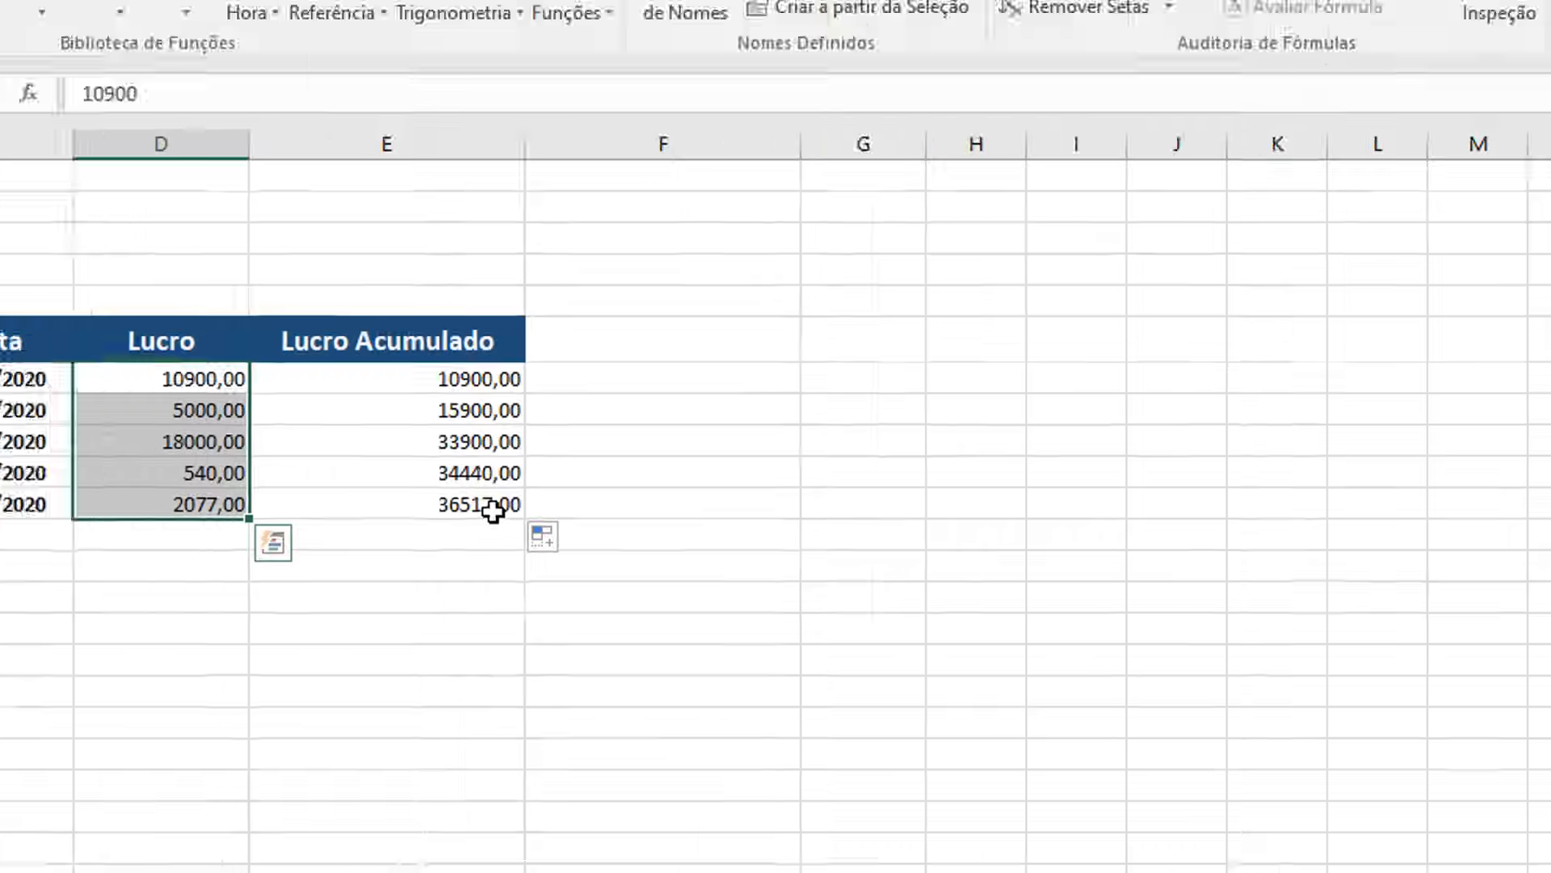
pyautogui.click(496, 509)
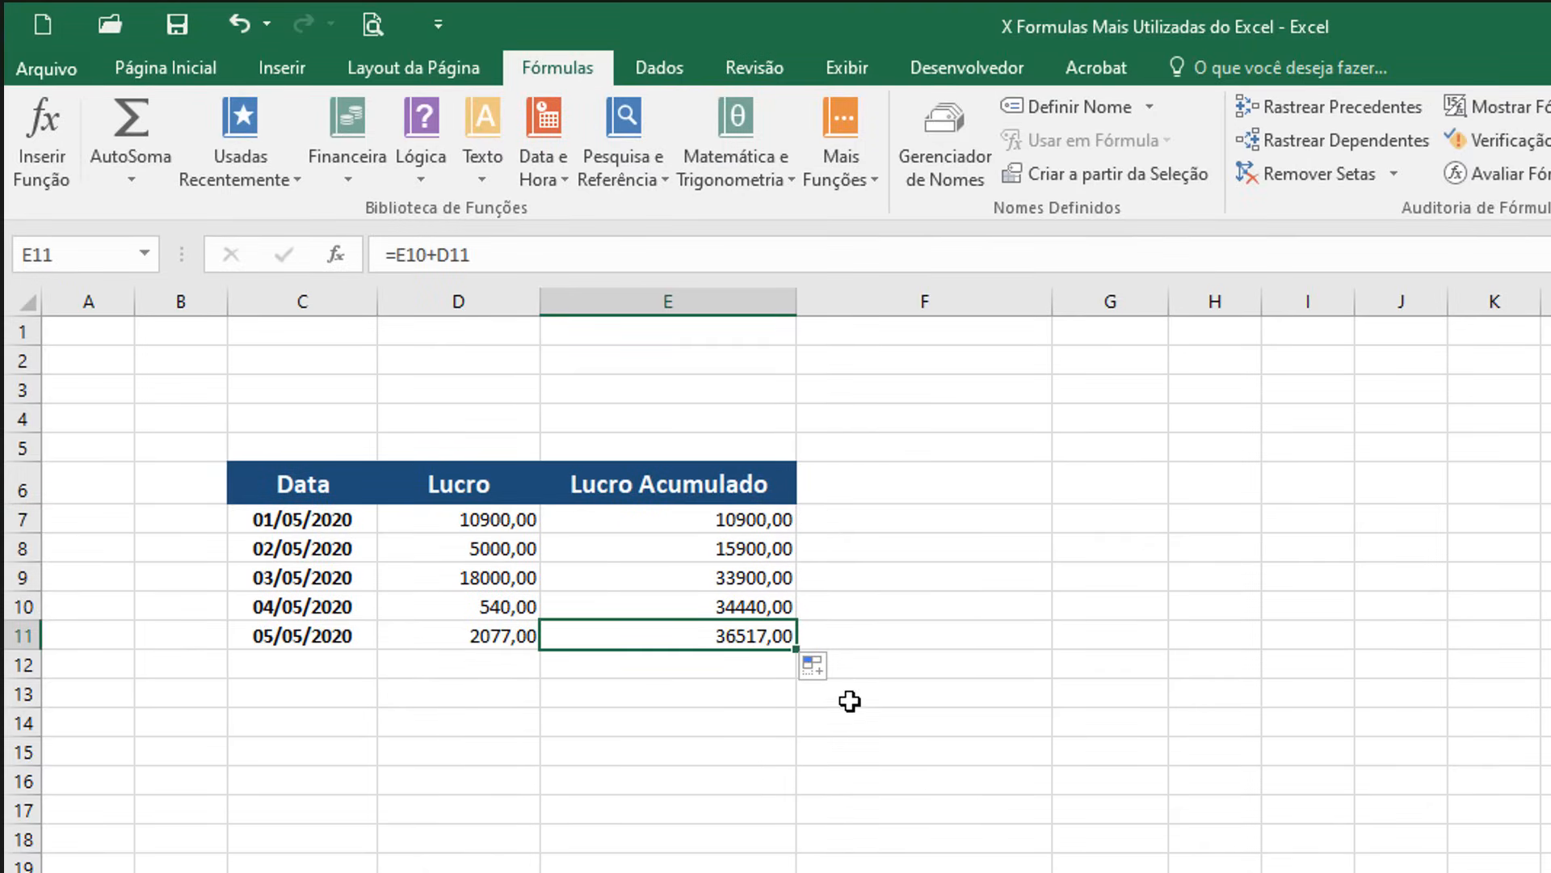
pyautogui.click(705, 521)
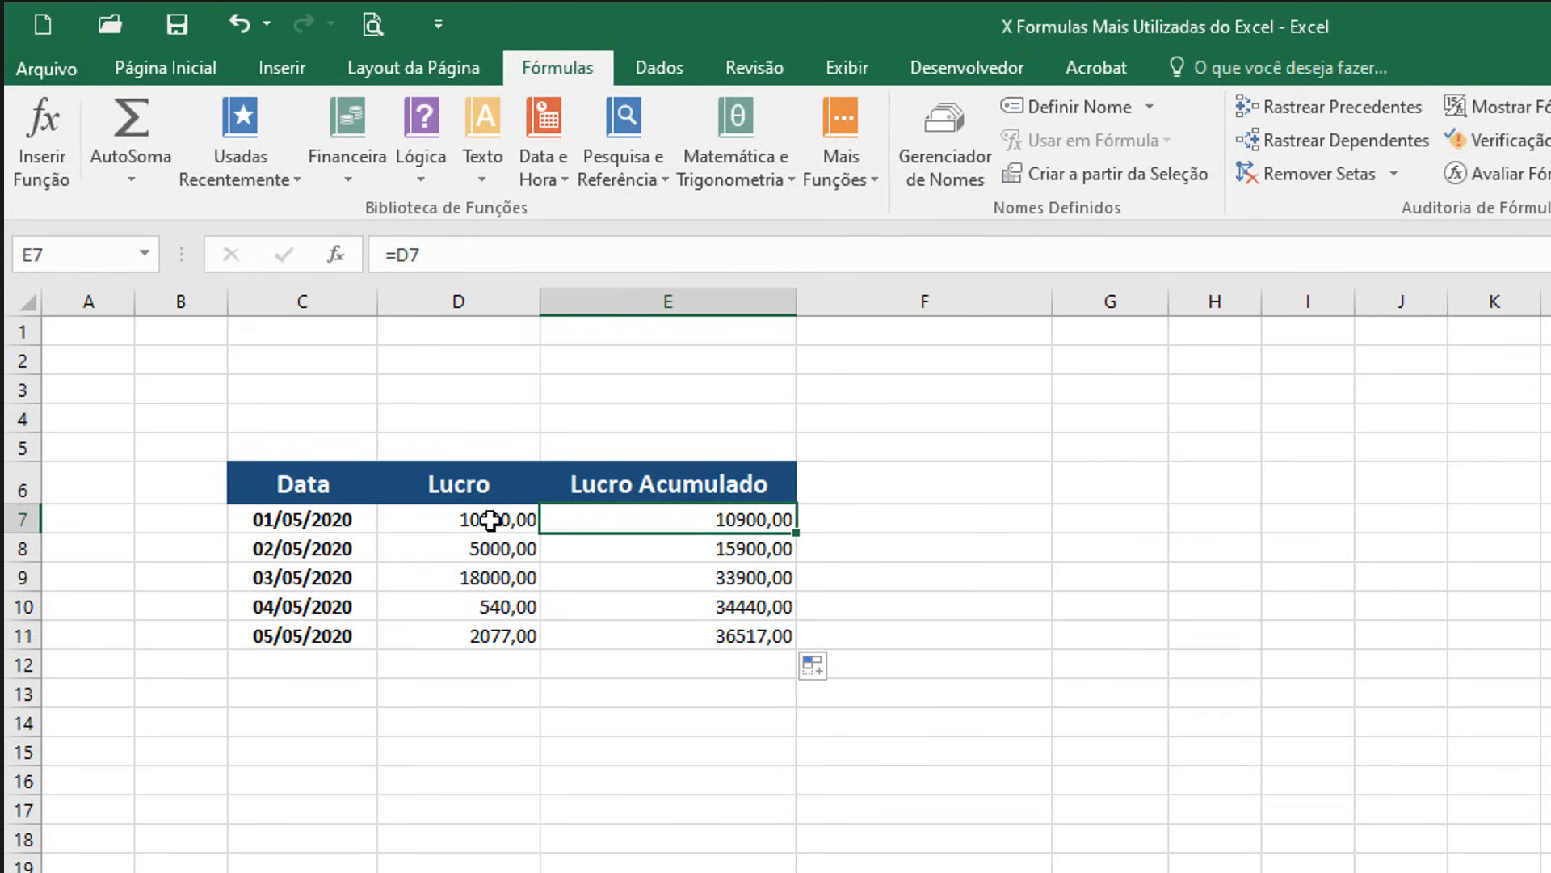
pyautogui.click(736, 549)
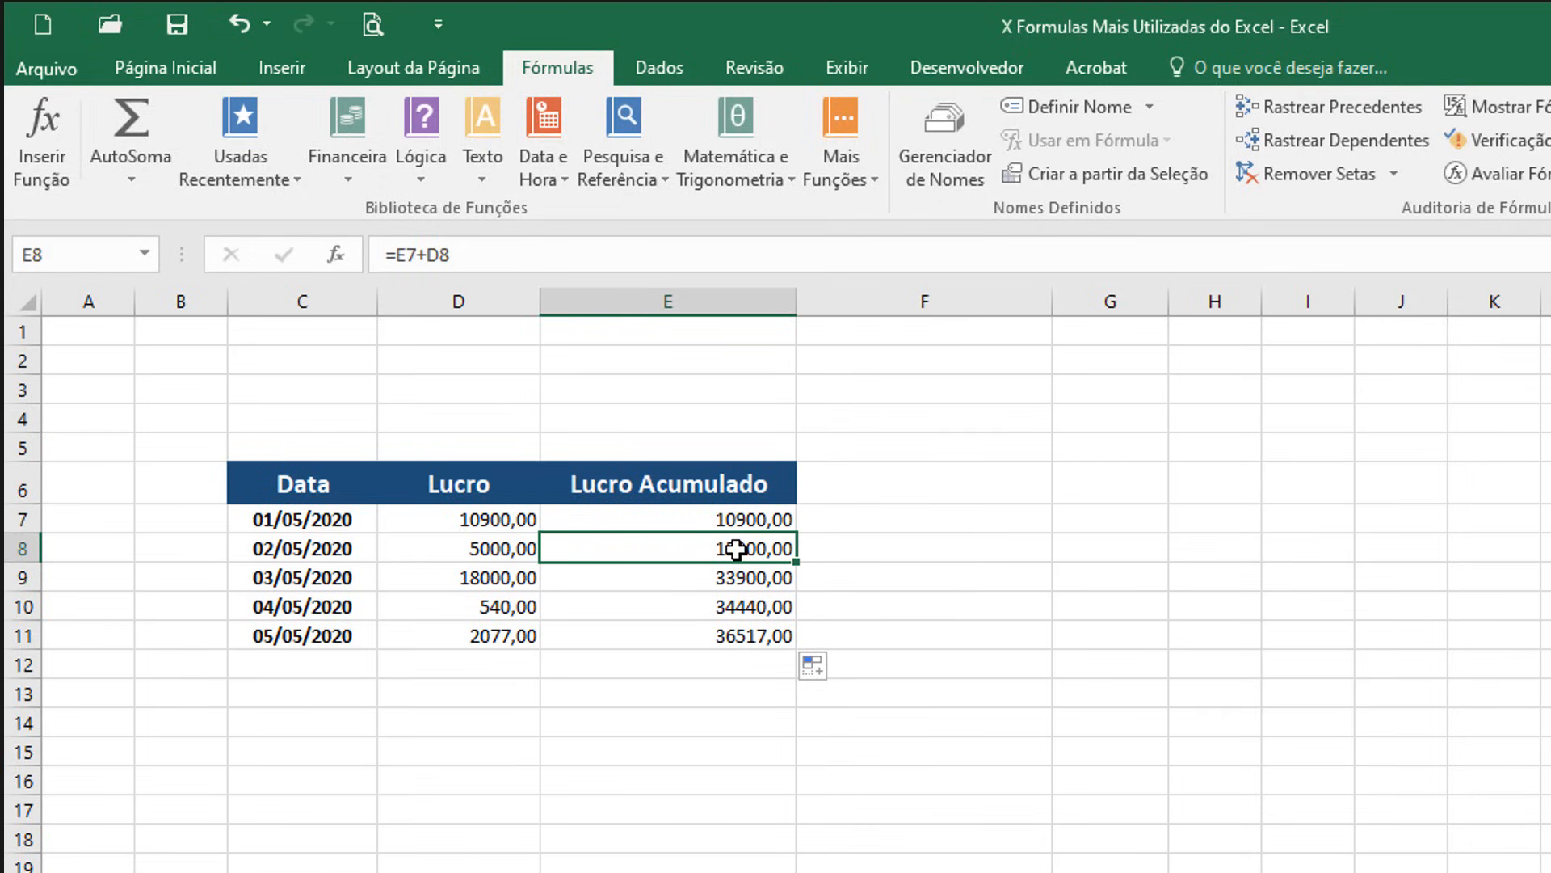
pyautogui.click(499, 550)
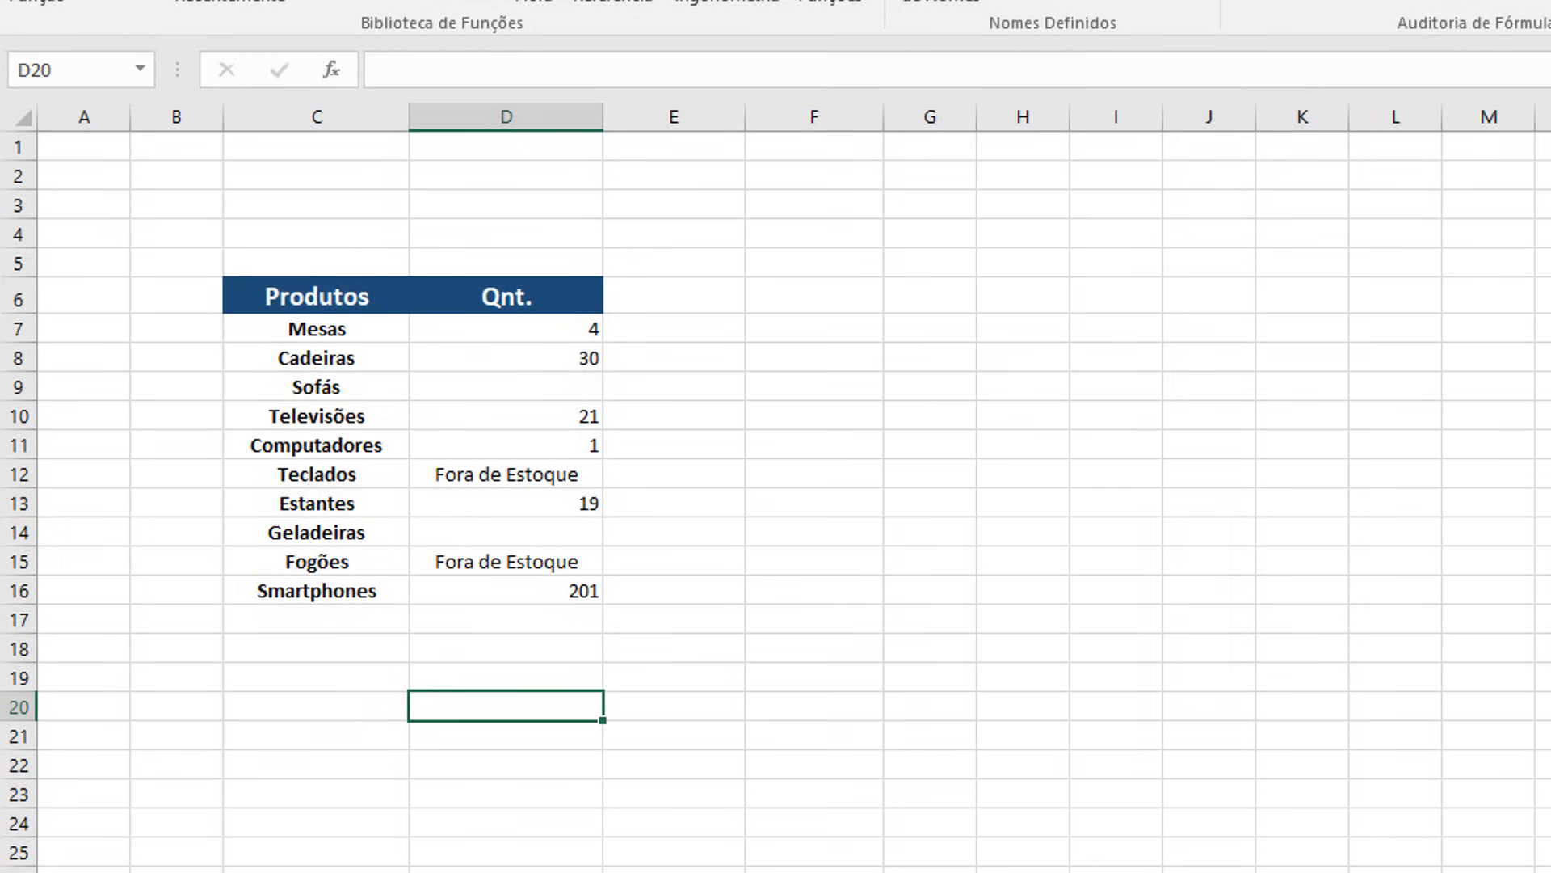
# Step: Count the numeric quantities in D18, below the Qnt. column, with =CONT.NÚM(D7:D16)
pyautogui.click(531, 648)
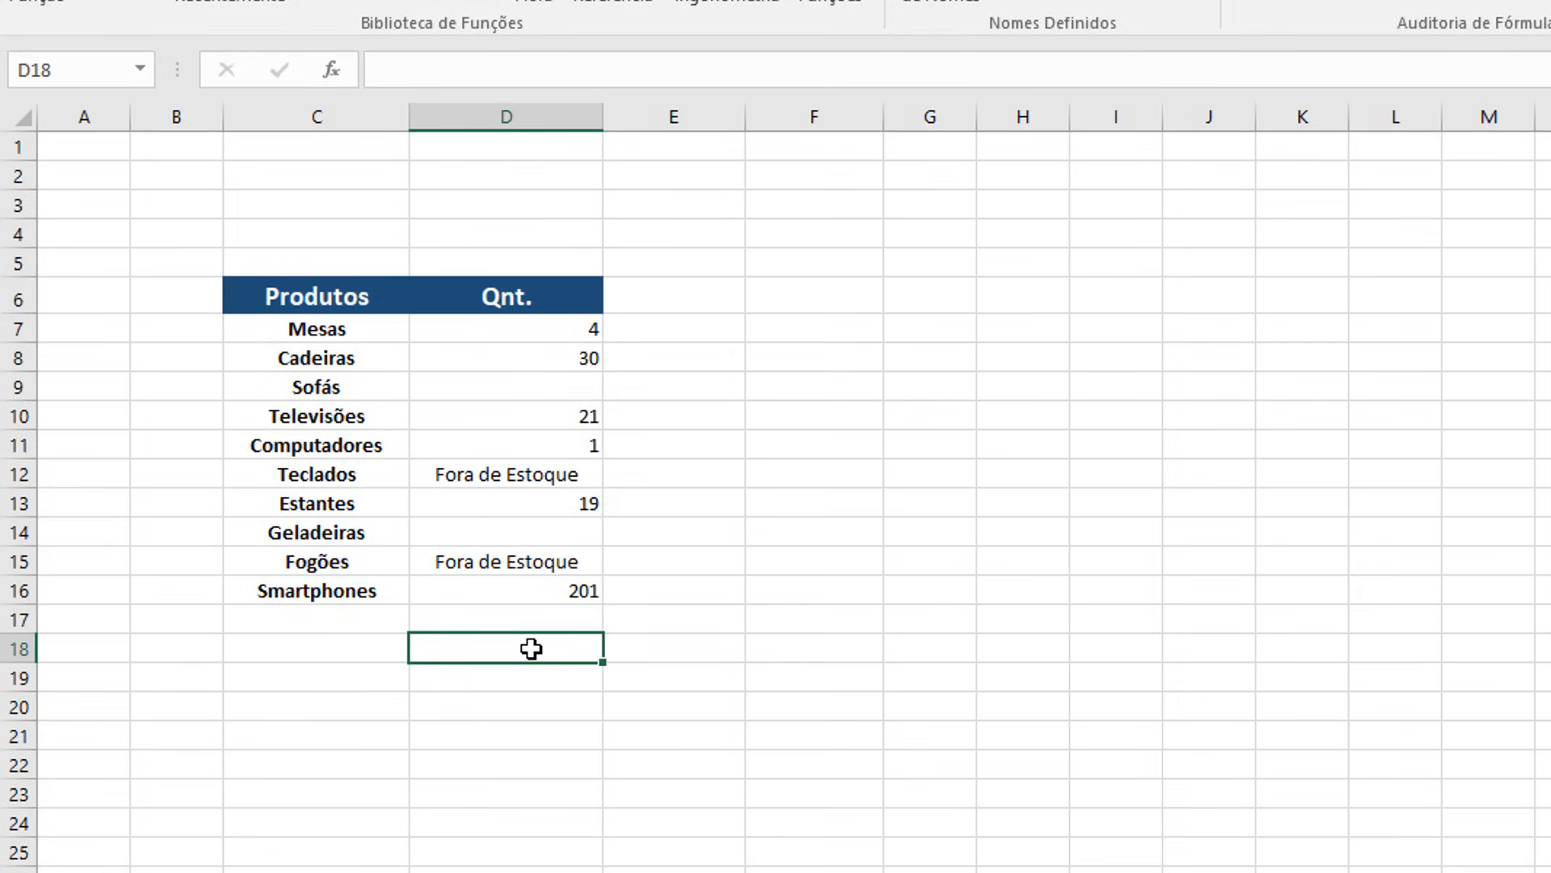
pyautogui.write('=C')
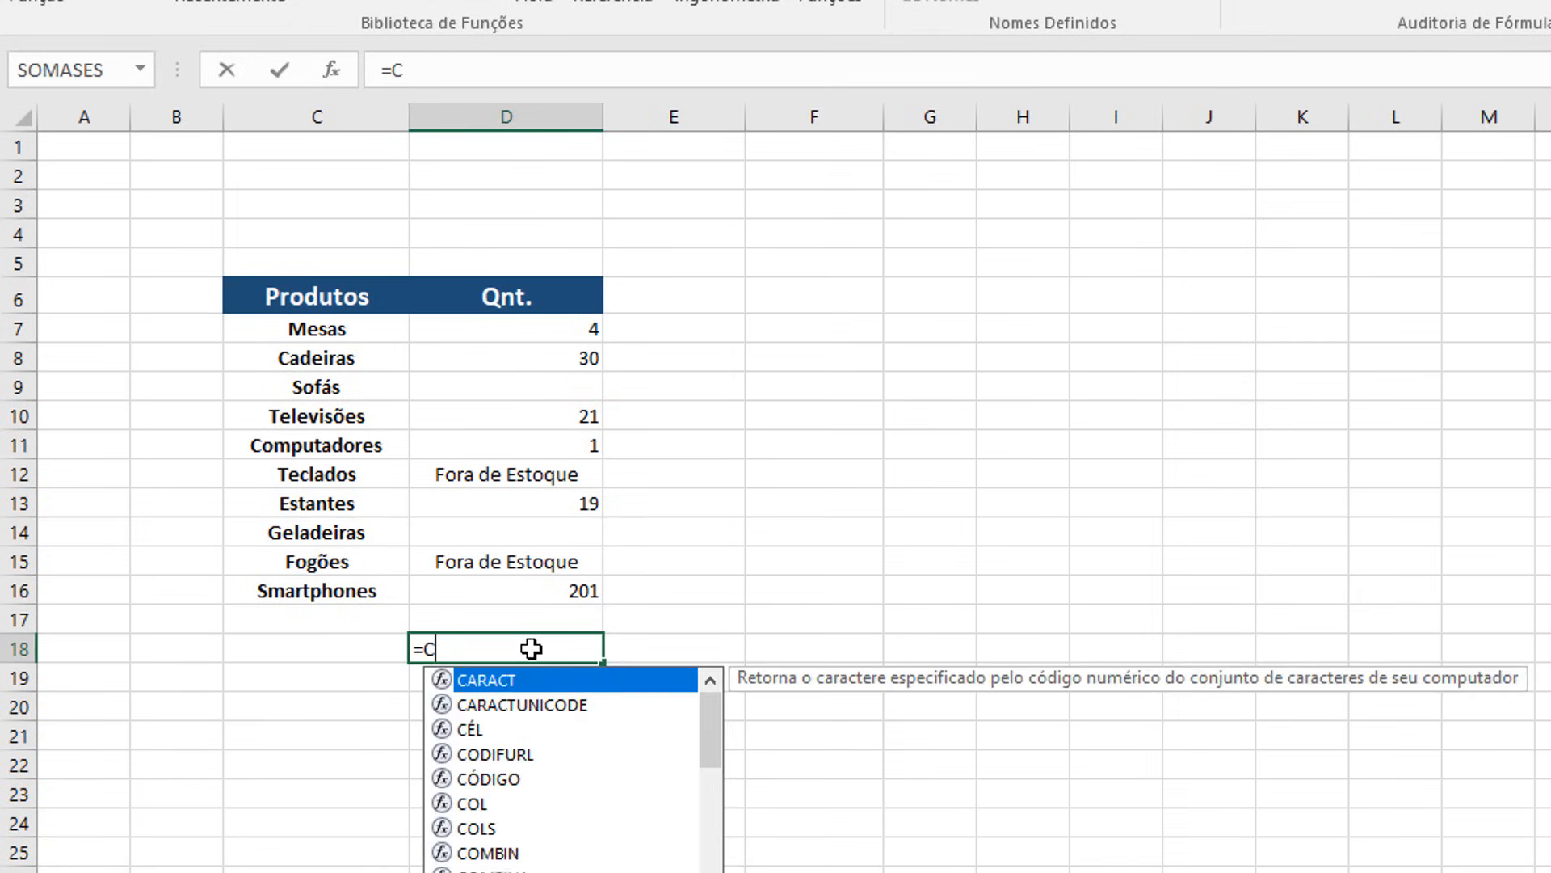
pyautogui.write('ONT')
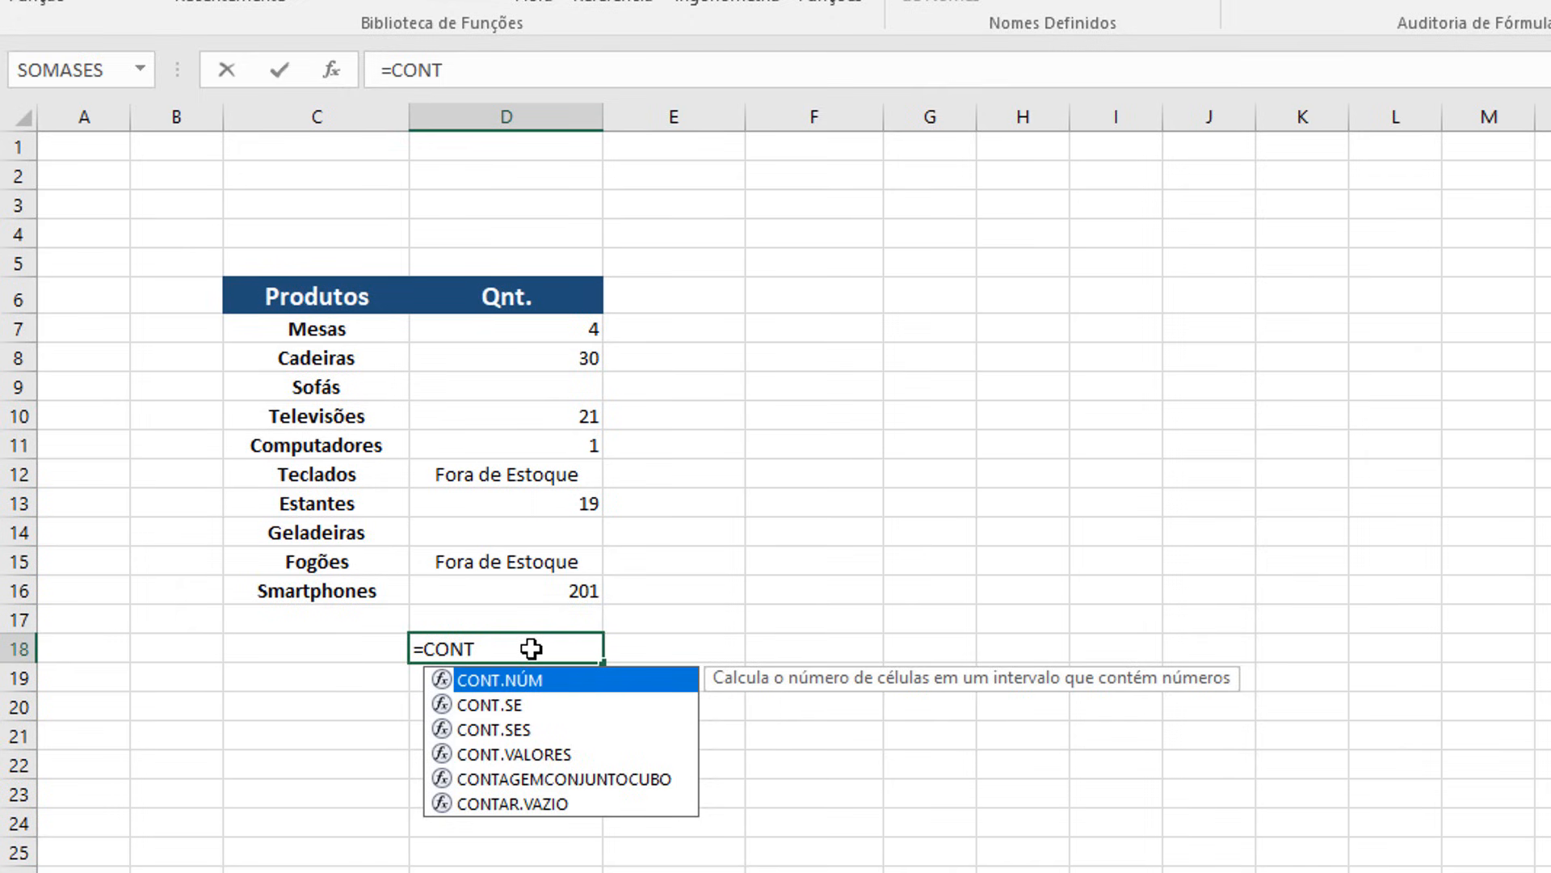
pyautogui.press('Tab')
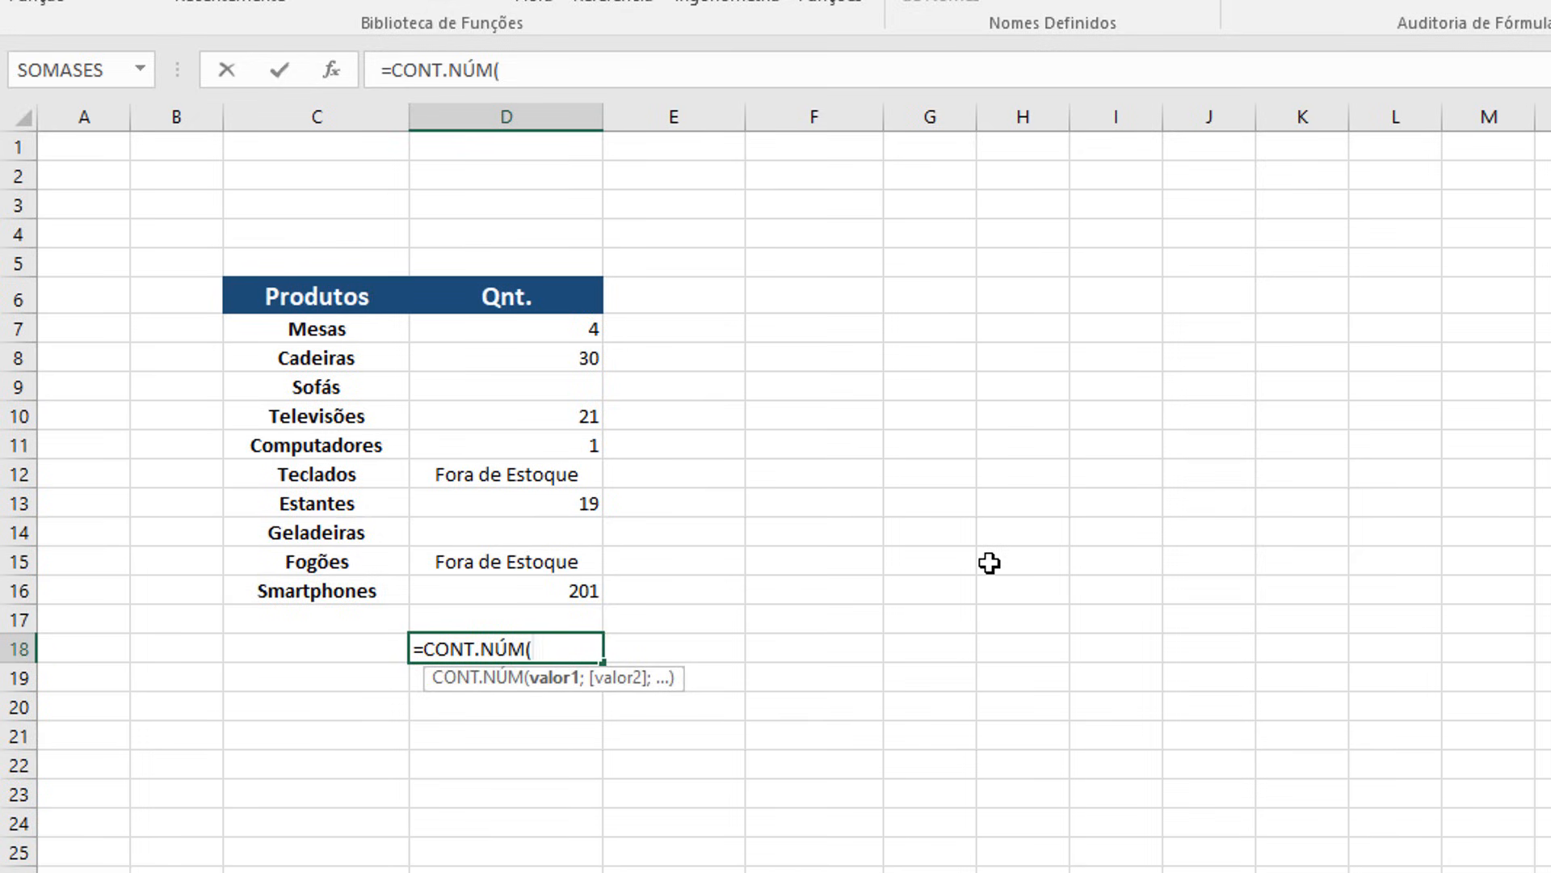
pyautogui.moveTo(510, 326); pyautogui.dragTo(515, 596)
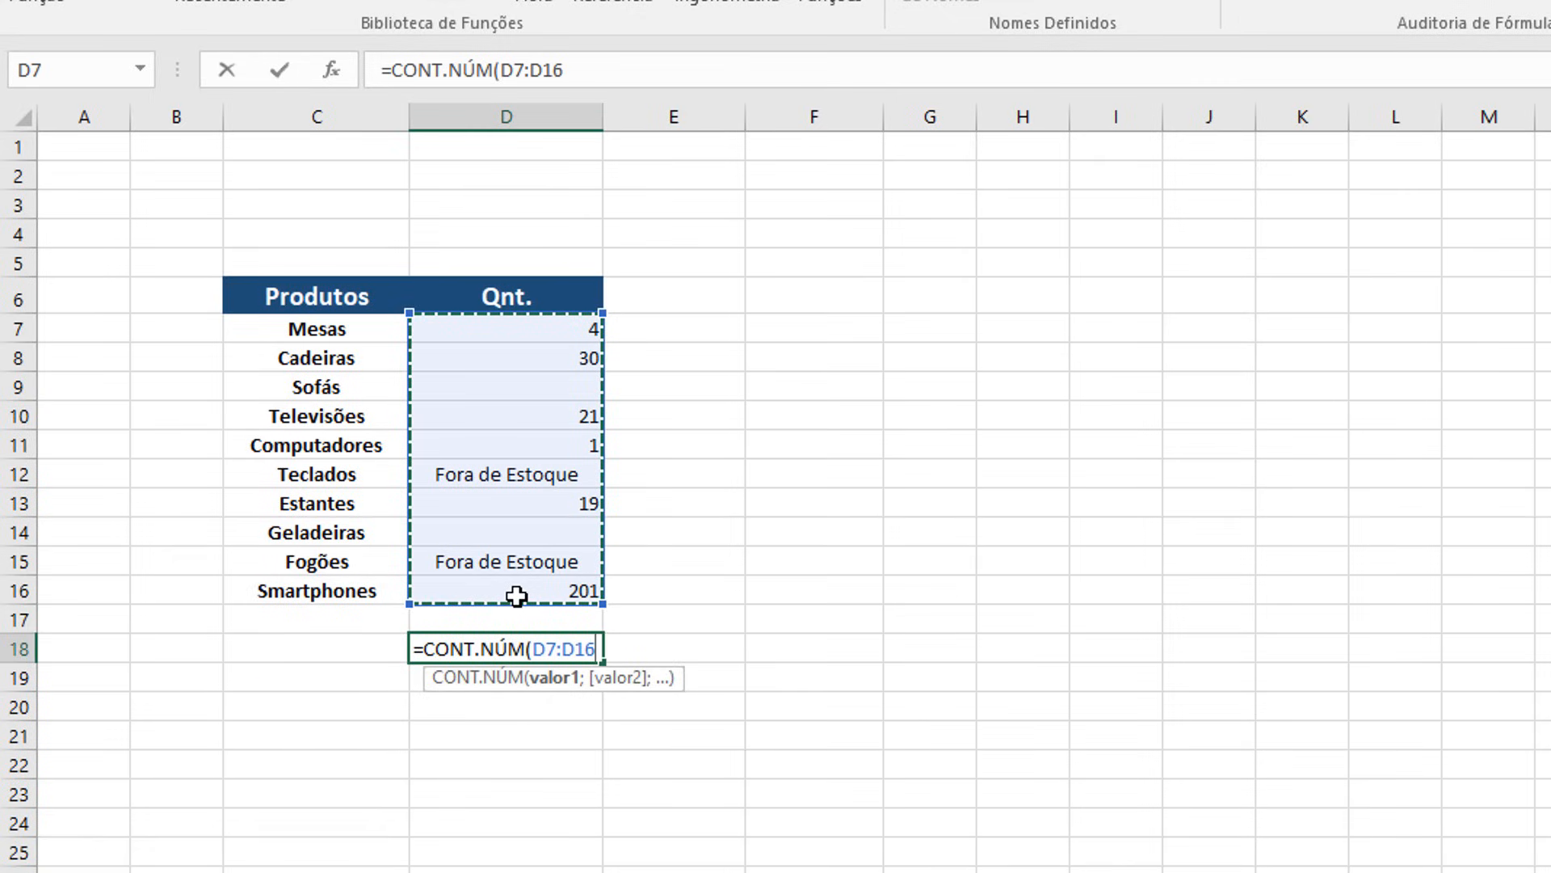
pyautogui.write(')')
pyautogui.press('Return')
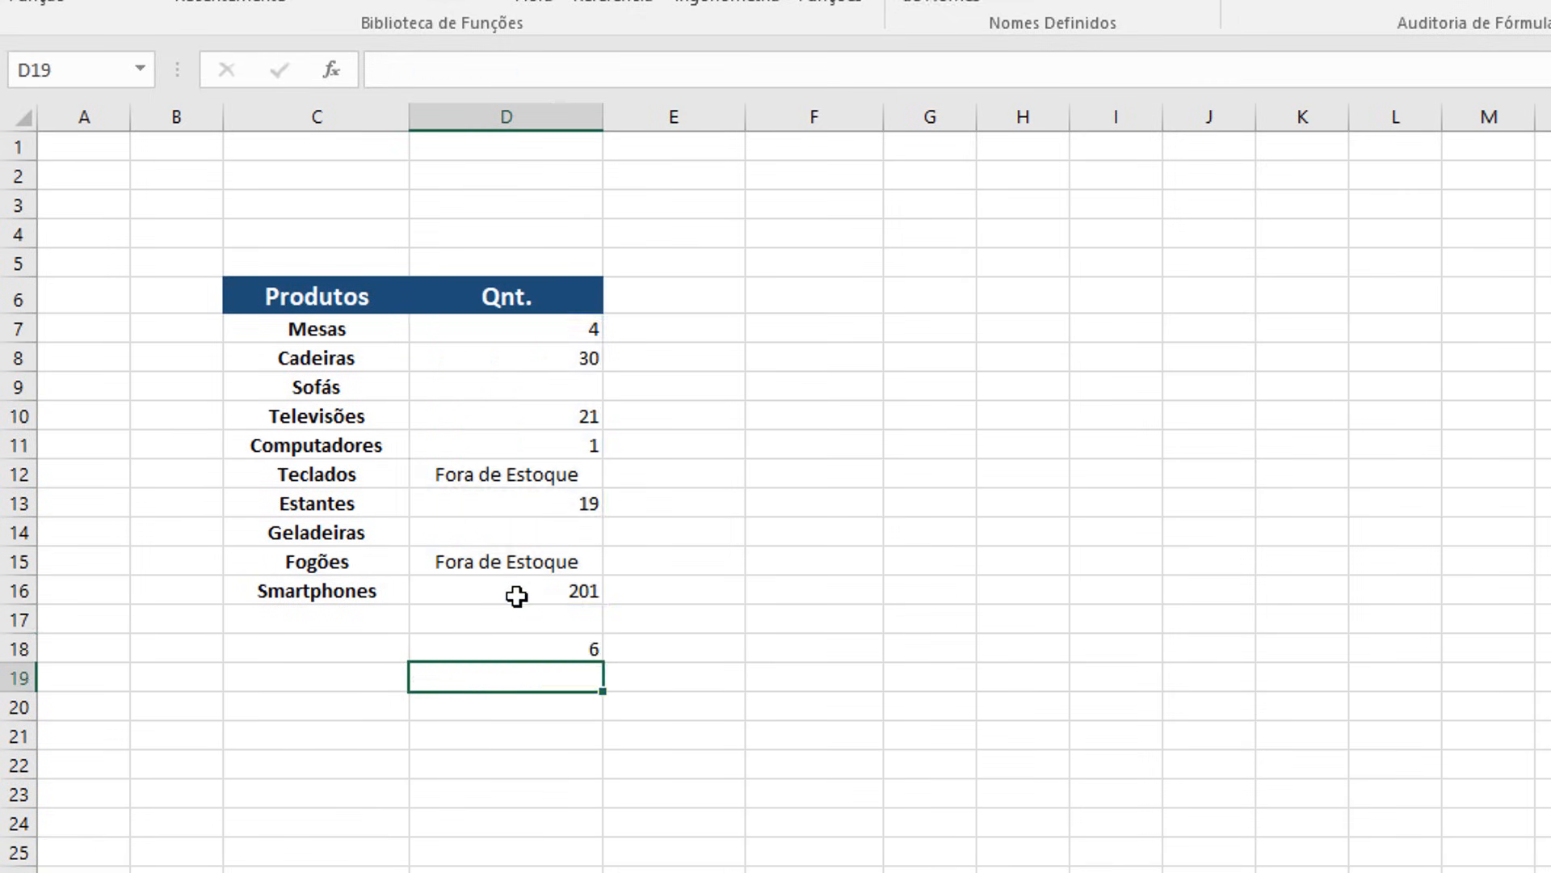
# Step: Check the numeric, text and empty cells of the Qnt. column against the CONT.NÚM formula in D18
pyautogui.click(585, 333)
pyautogui.click(585, 356)
pyautogui.click(585, 414)
pyautogui.click(585, 441)
pyautogui.click(585, 499)
pyautogui.click(584, 590)
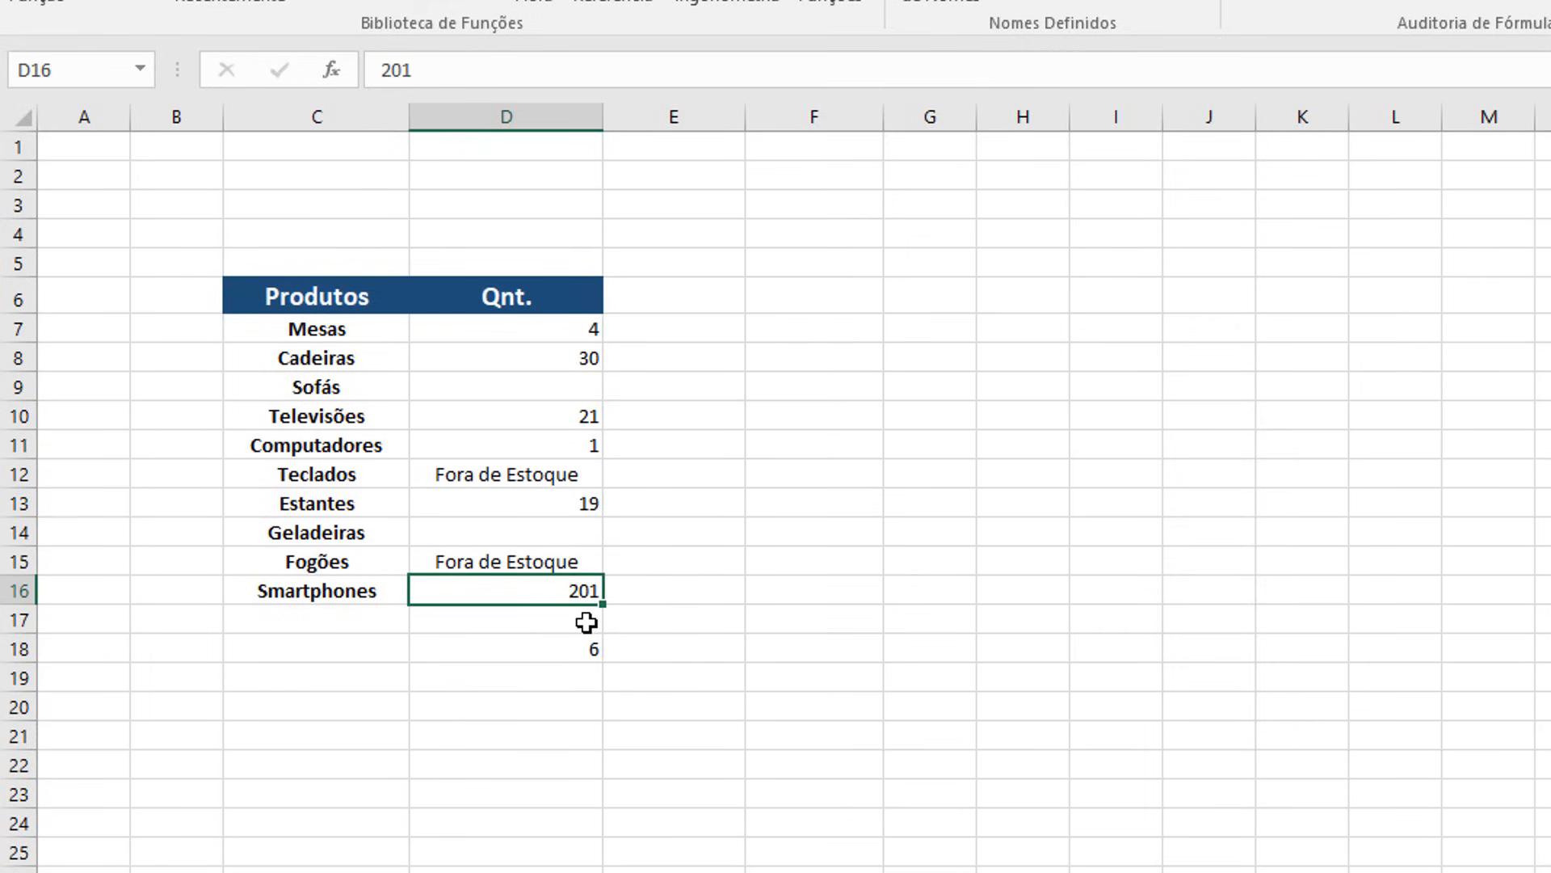
pyautogui.click(546, 562)
pyautogui.click(556, 535)
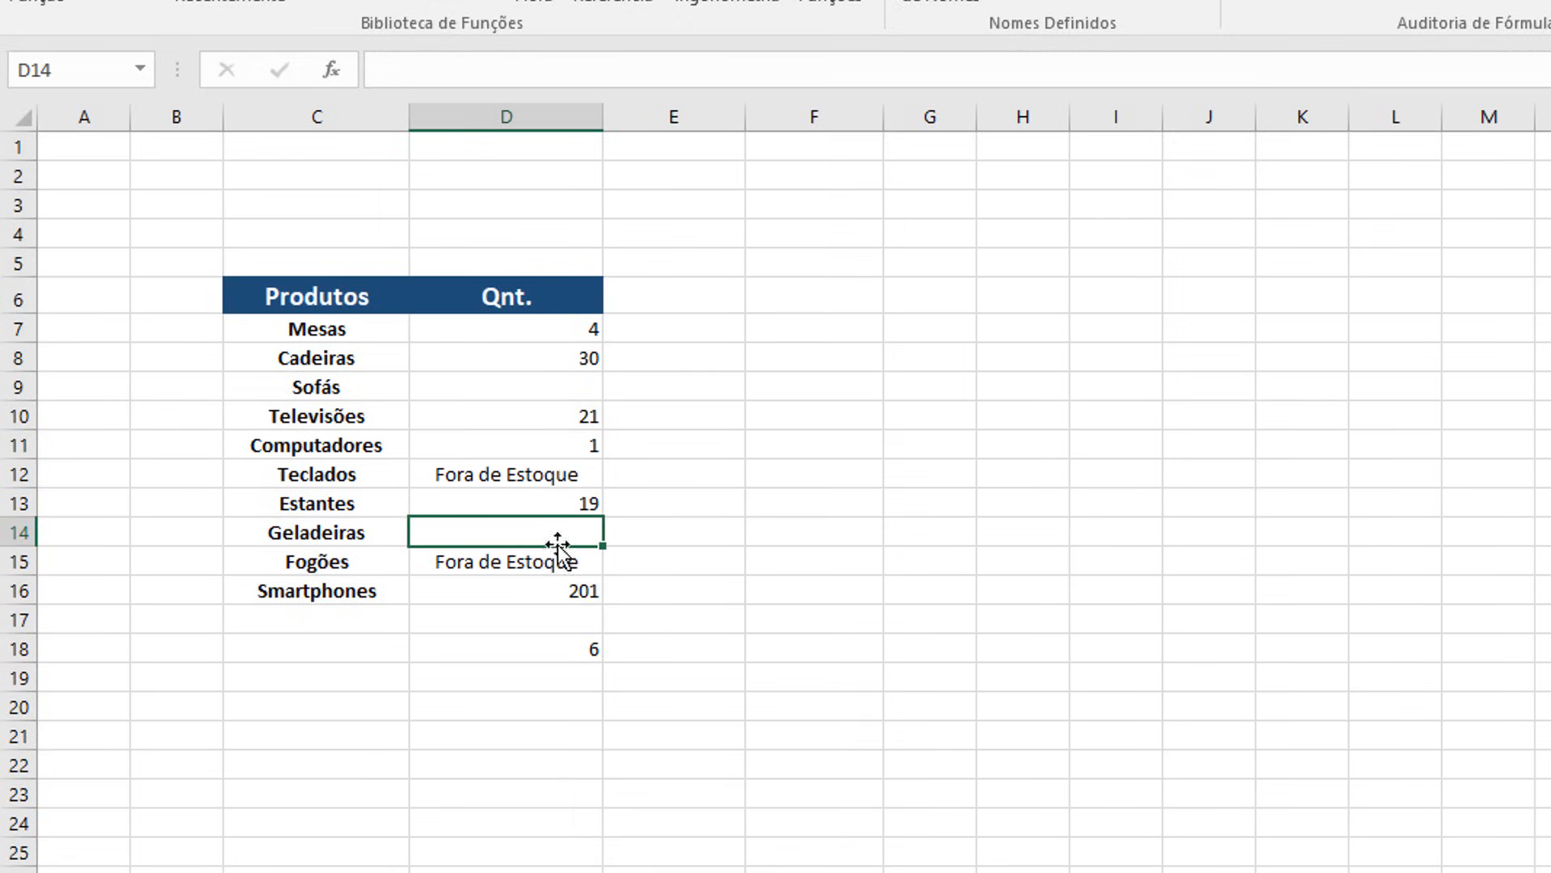
pyautogui.click(582, 674)
pyautogui.click(589, 644)
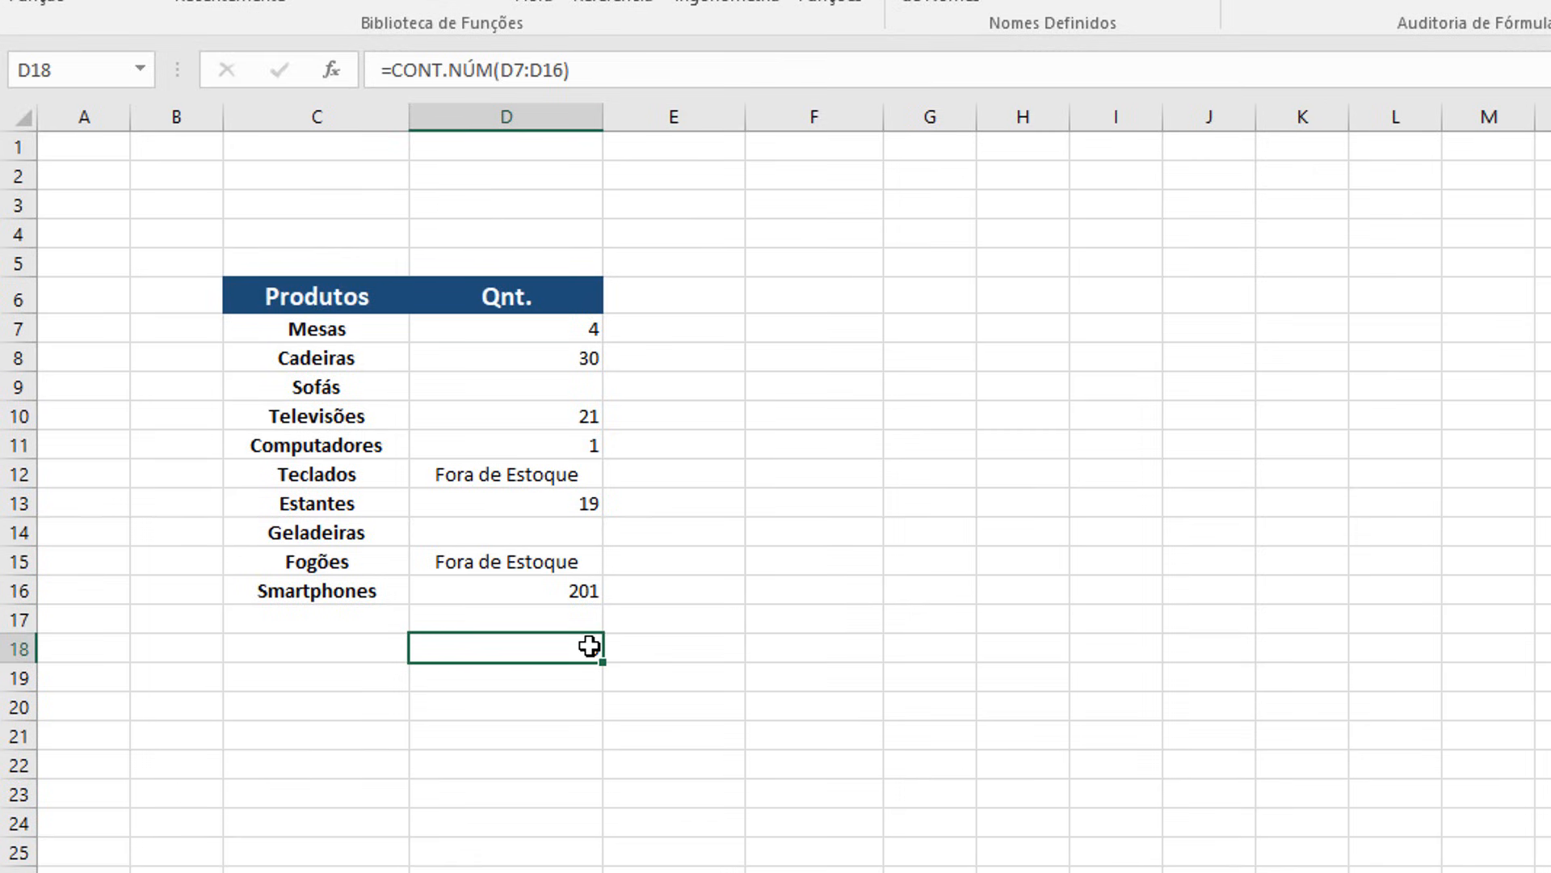
# Step: Count the non-empty quantity cells in D19 with =CONT.VALORES(D7:D16)
pyautogui.press('Return')
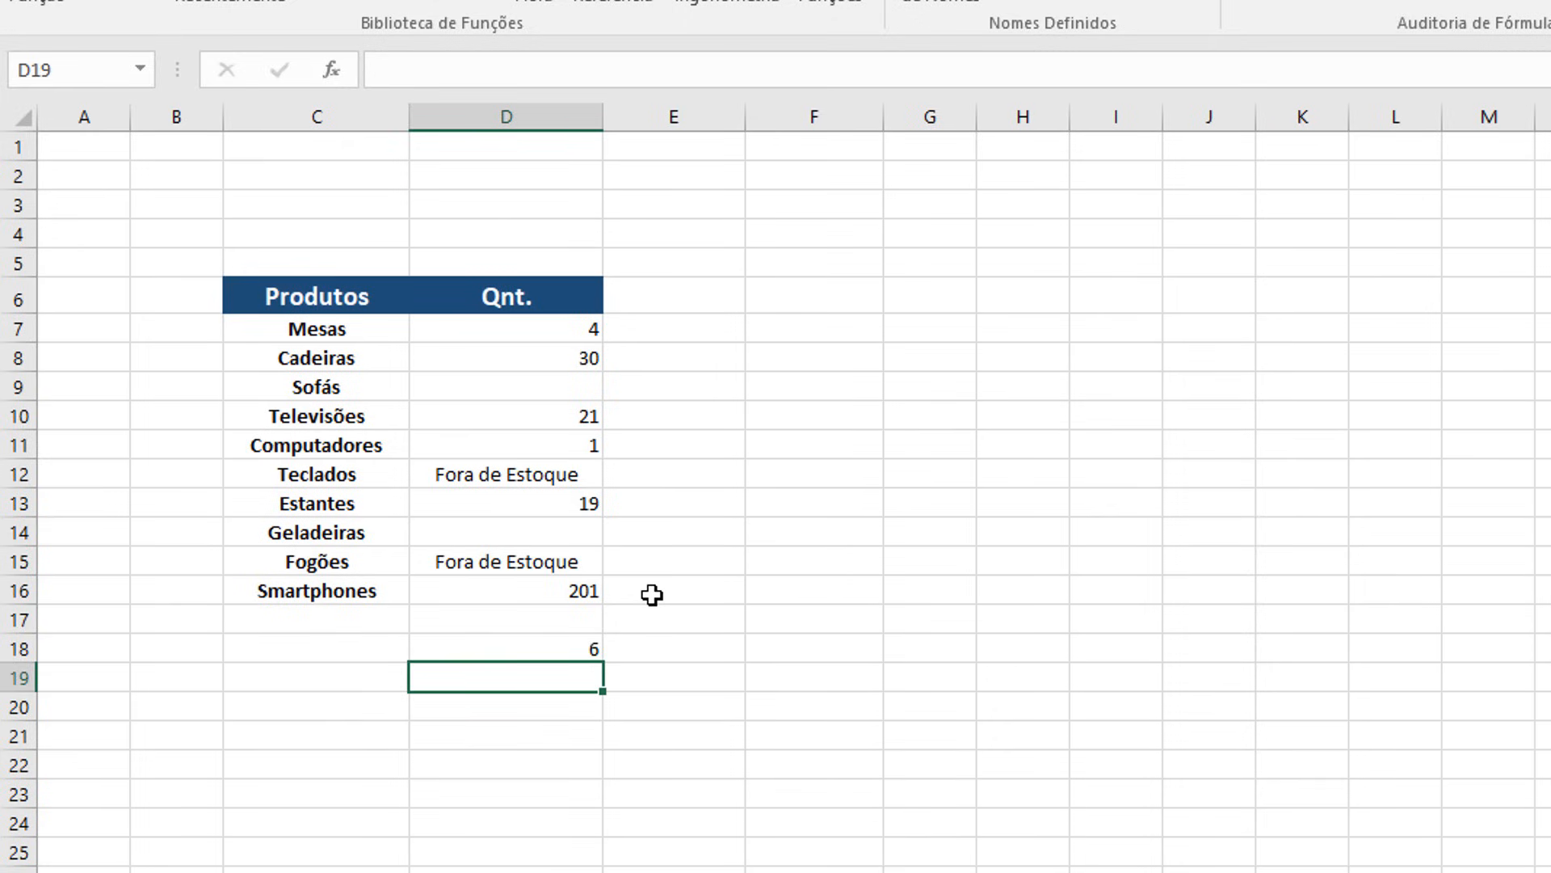
pyautogui.write('=CONT')
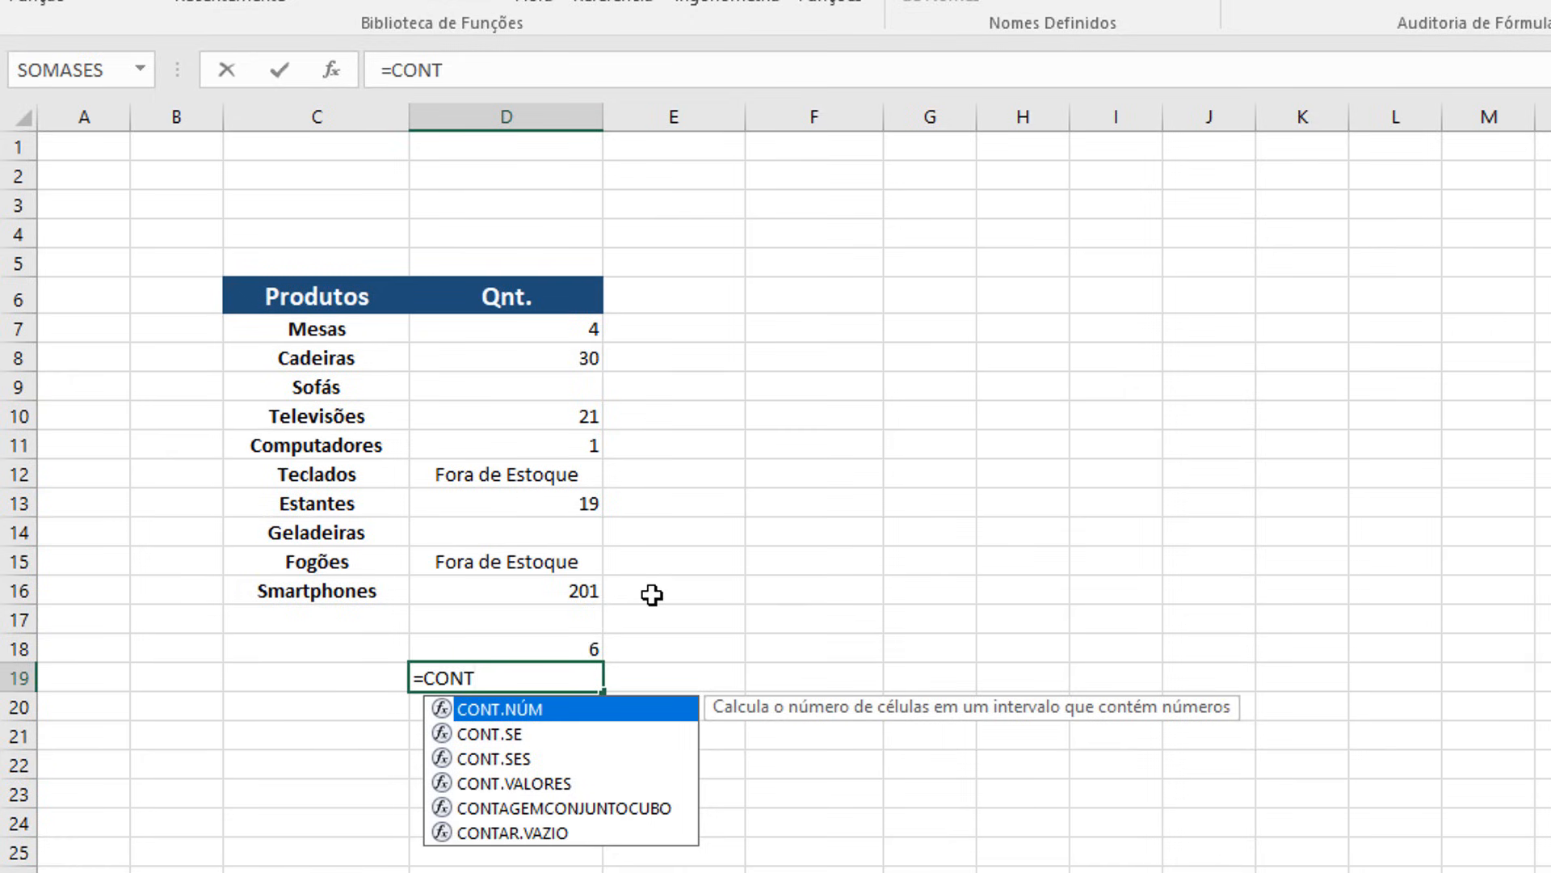
pyautogui.press('Down')
pyautogui.press('Down')
pyautogui.press('Down')
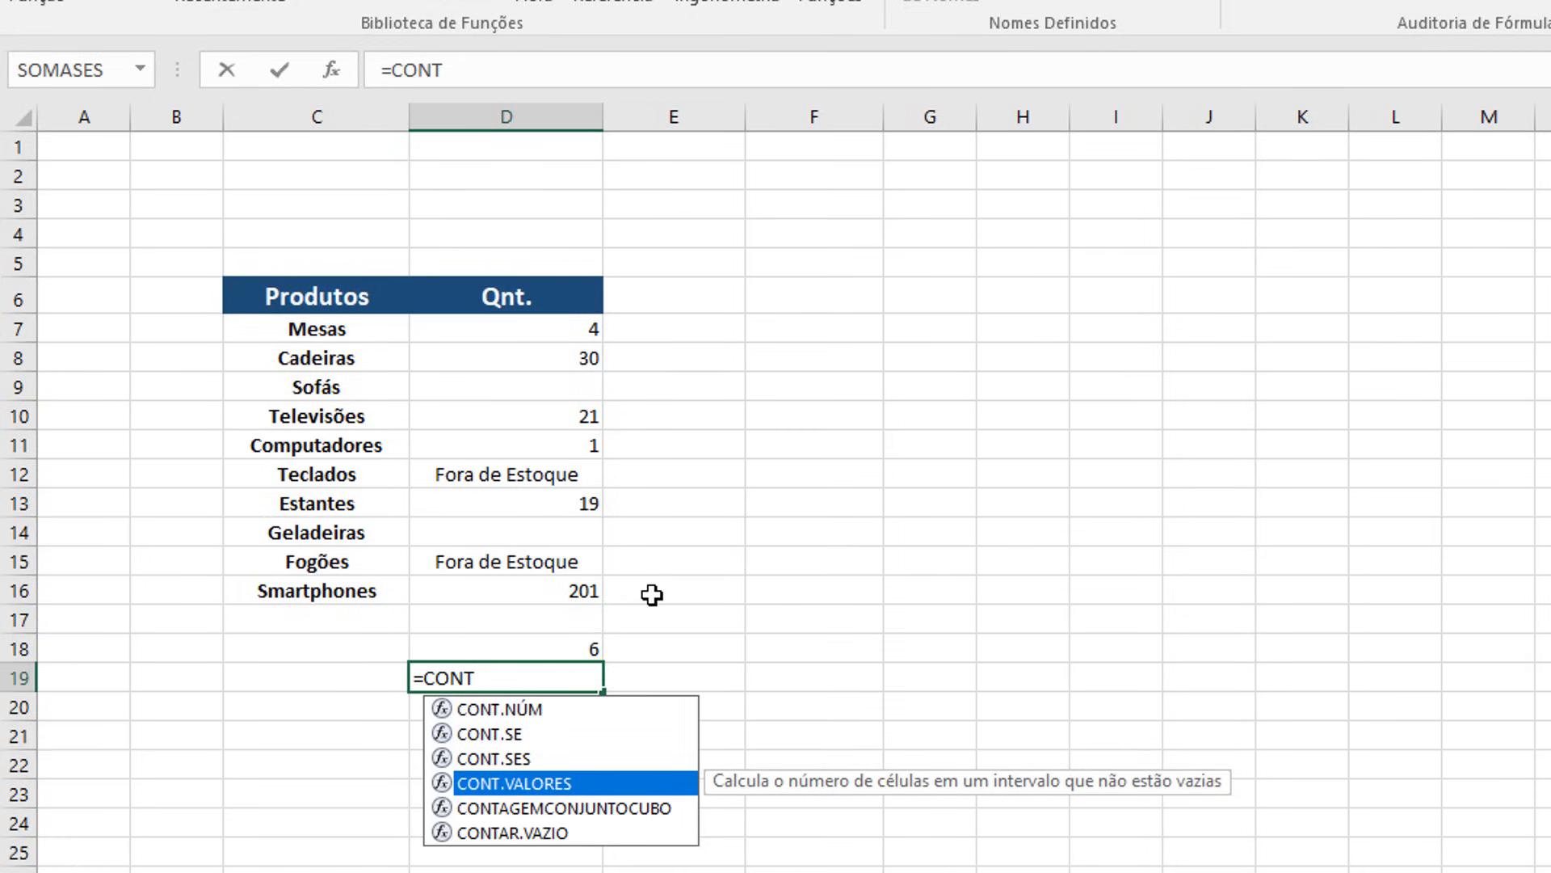
pyautogui.press('Tab')
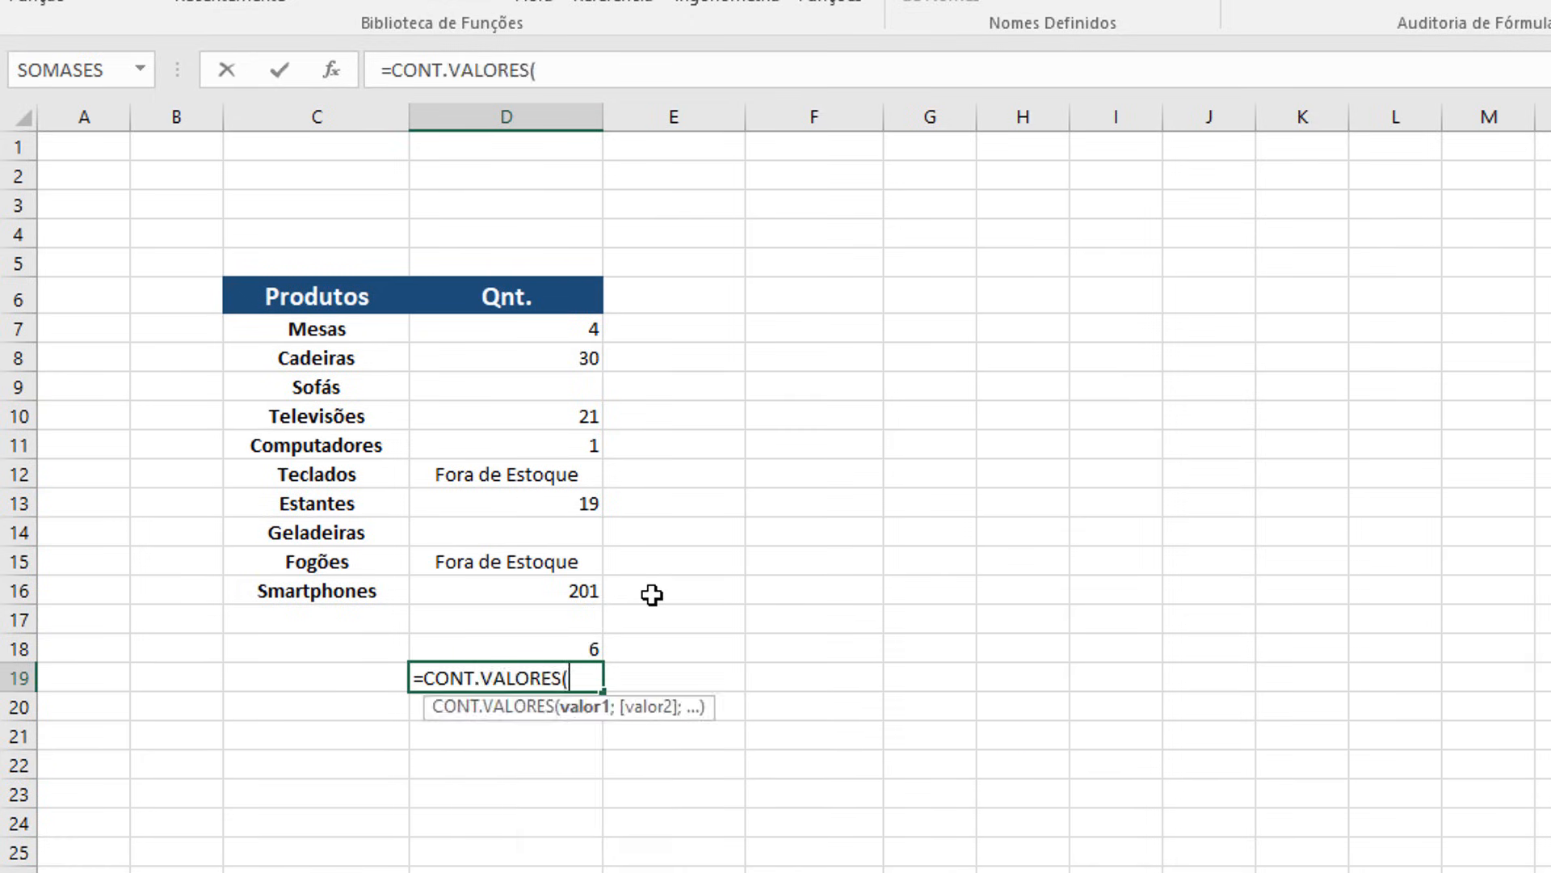
pyautogui.moveTo(538, 329); pyautogui.dragTo(544, 599)
pyautogui.write(')')
pyautogui.press('Return')
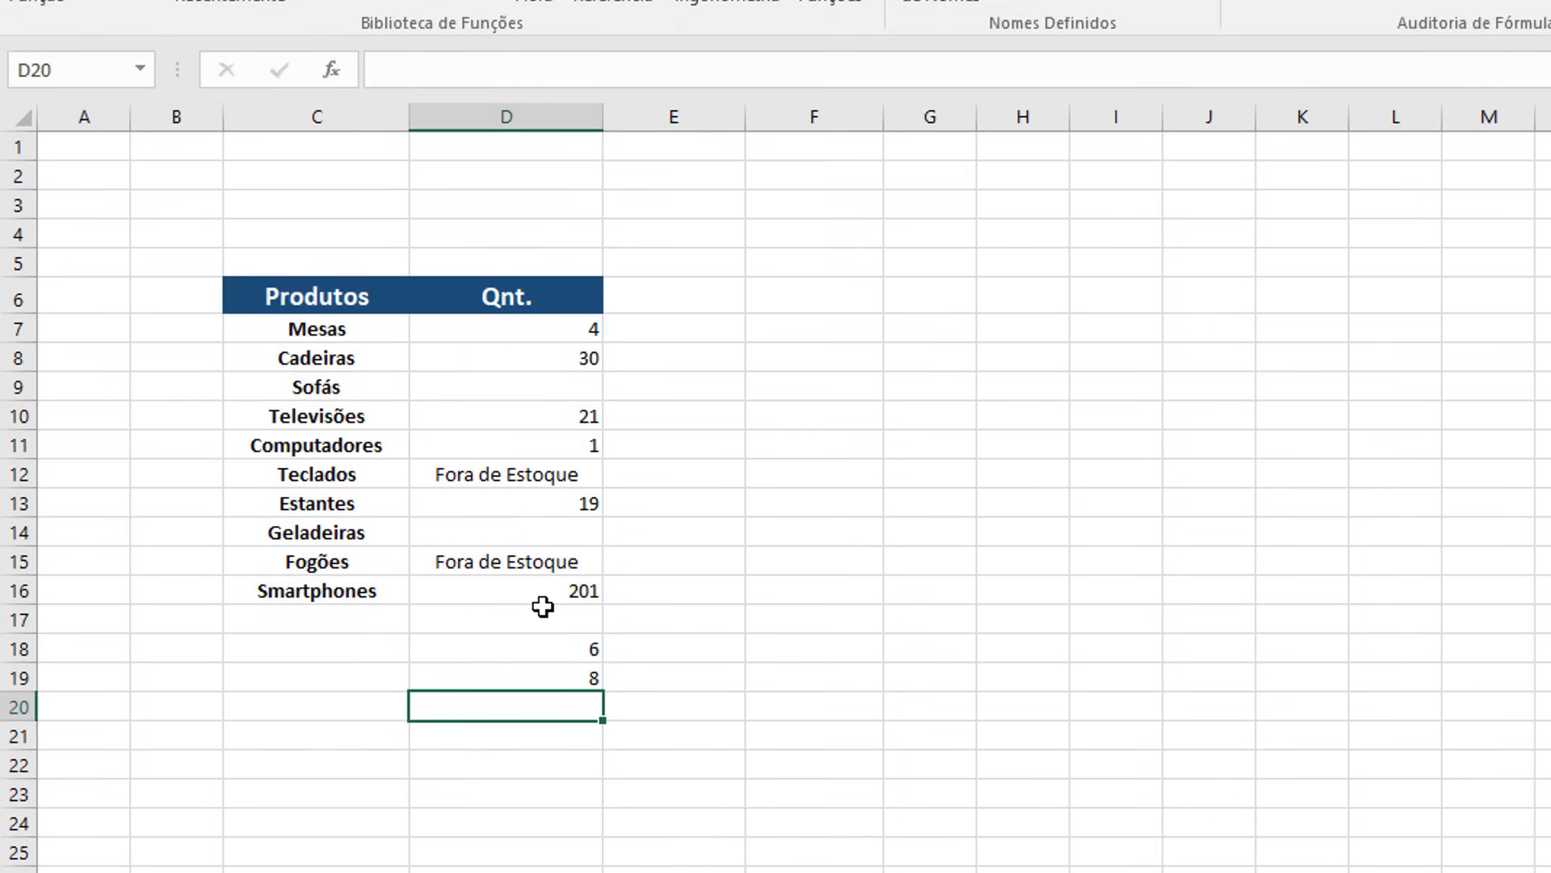
# Step: Examine the CONT.VALORES formula in D19 and the Fora de Estoque text cells D12 and D15
pyautogui.click(578, 677)
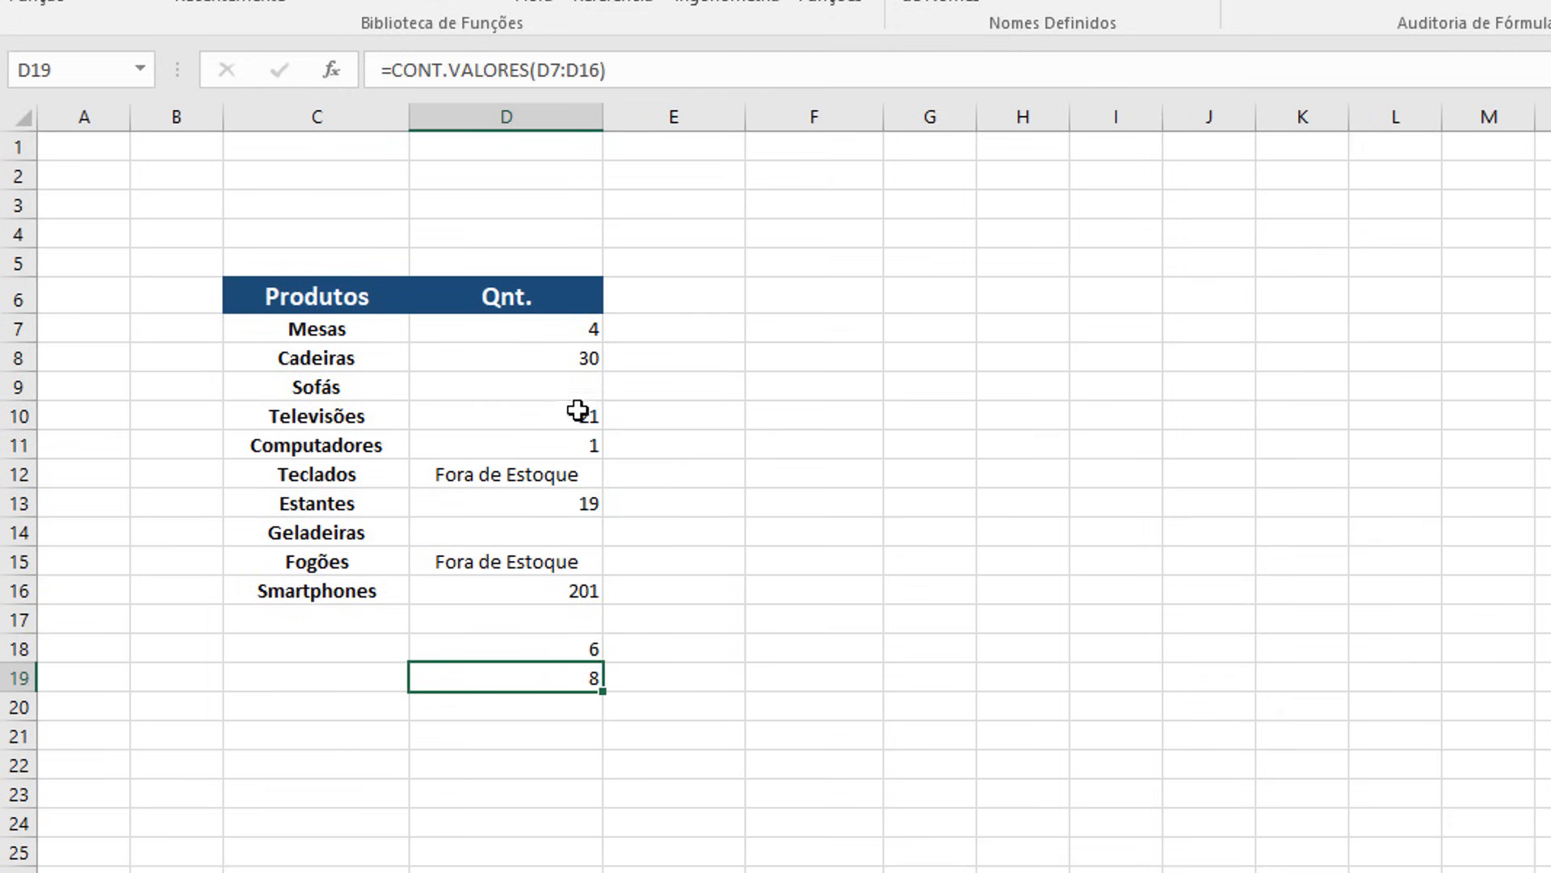
pyautogui.click(534, 480)
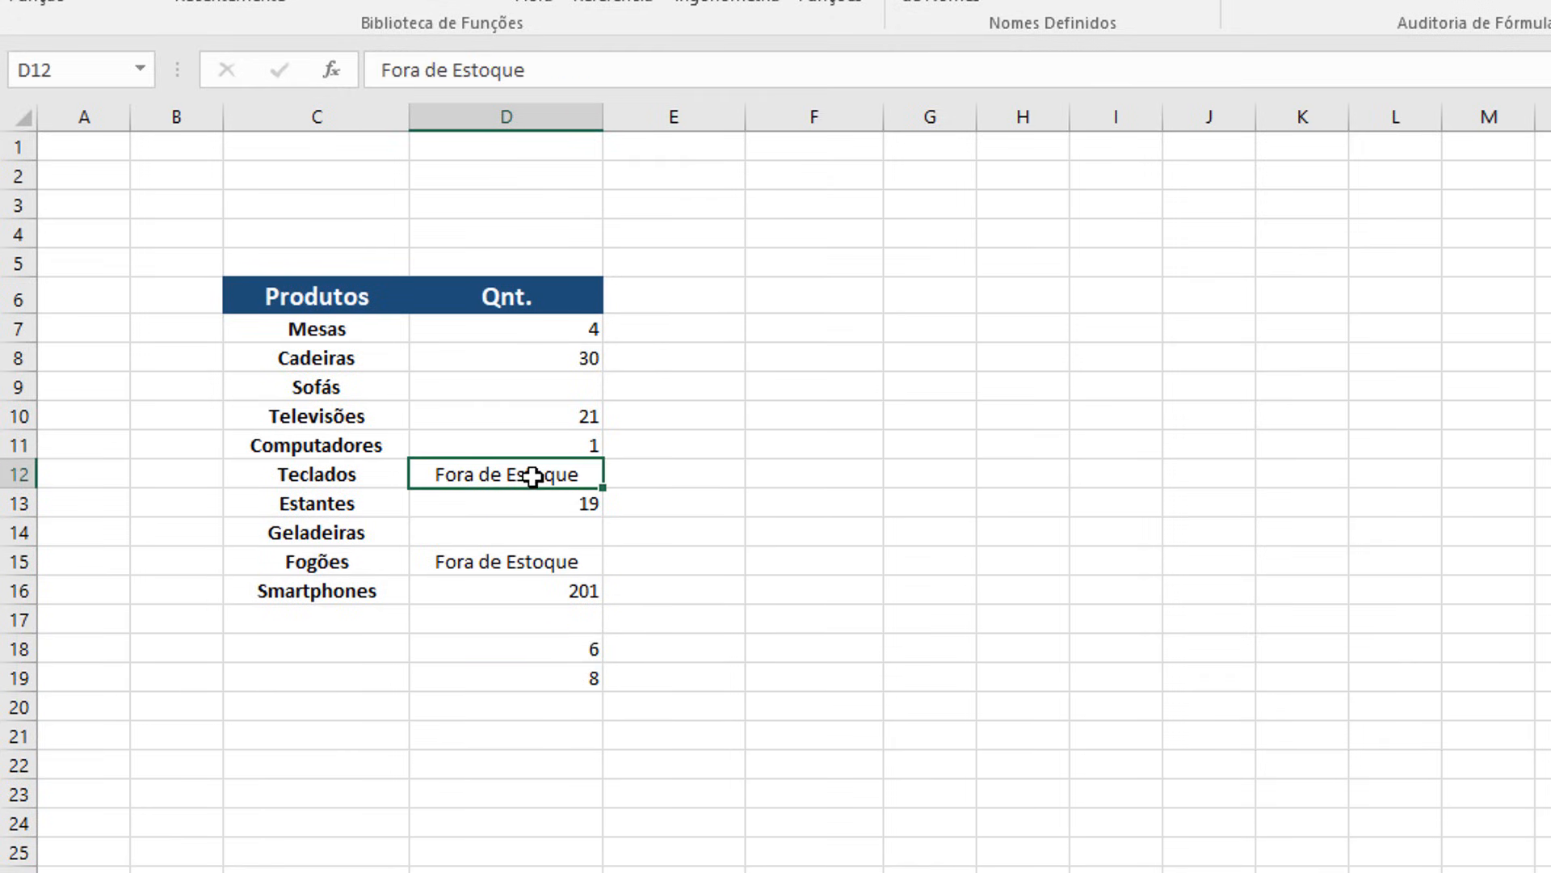
pyautogui.click(536, 566)
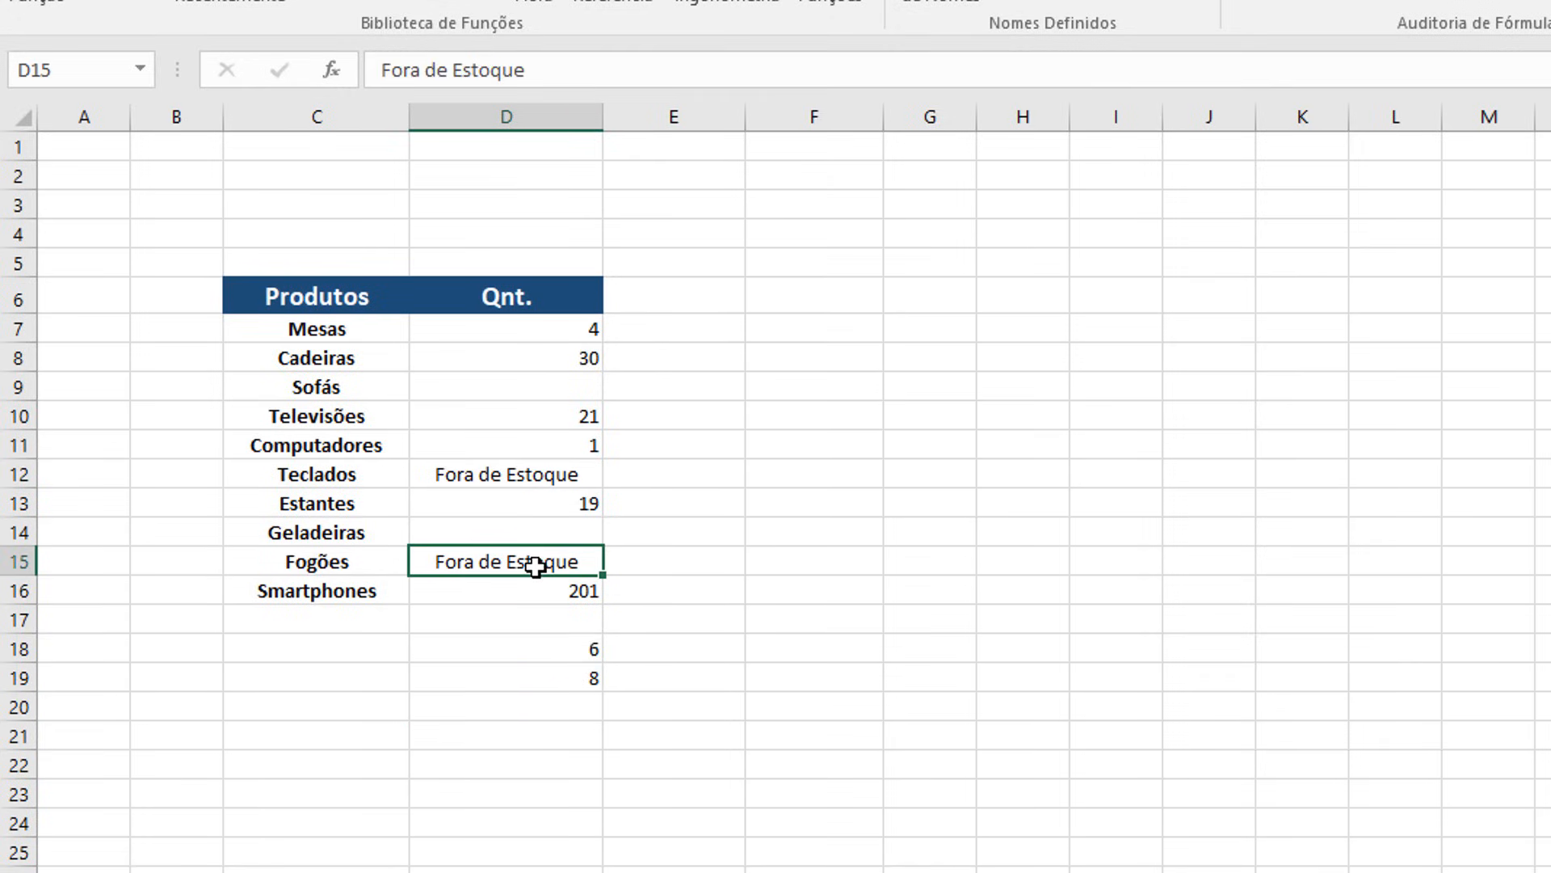
# Step: Count the empty quantity cells in D20 with =CONTAR.VAZIO(D7:D16) and check the blank cells D9 and D14
pyautogui.click(559, 707)
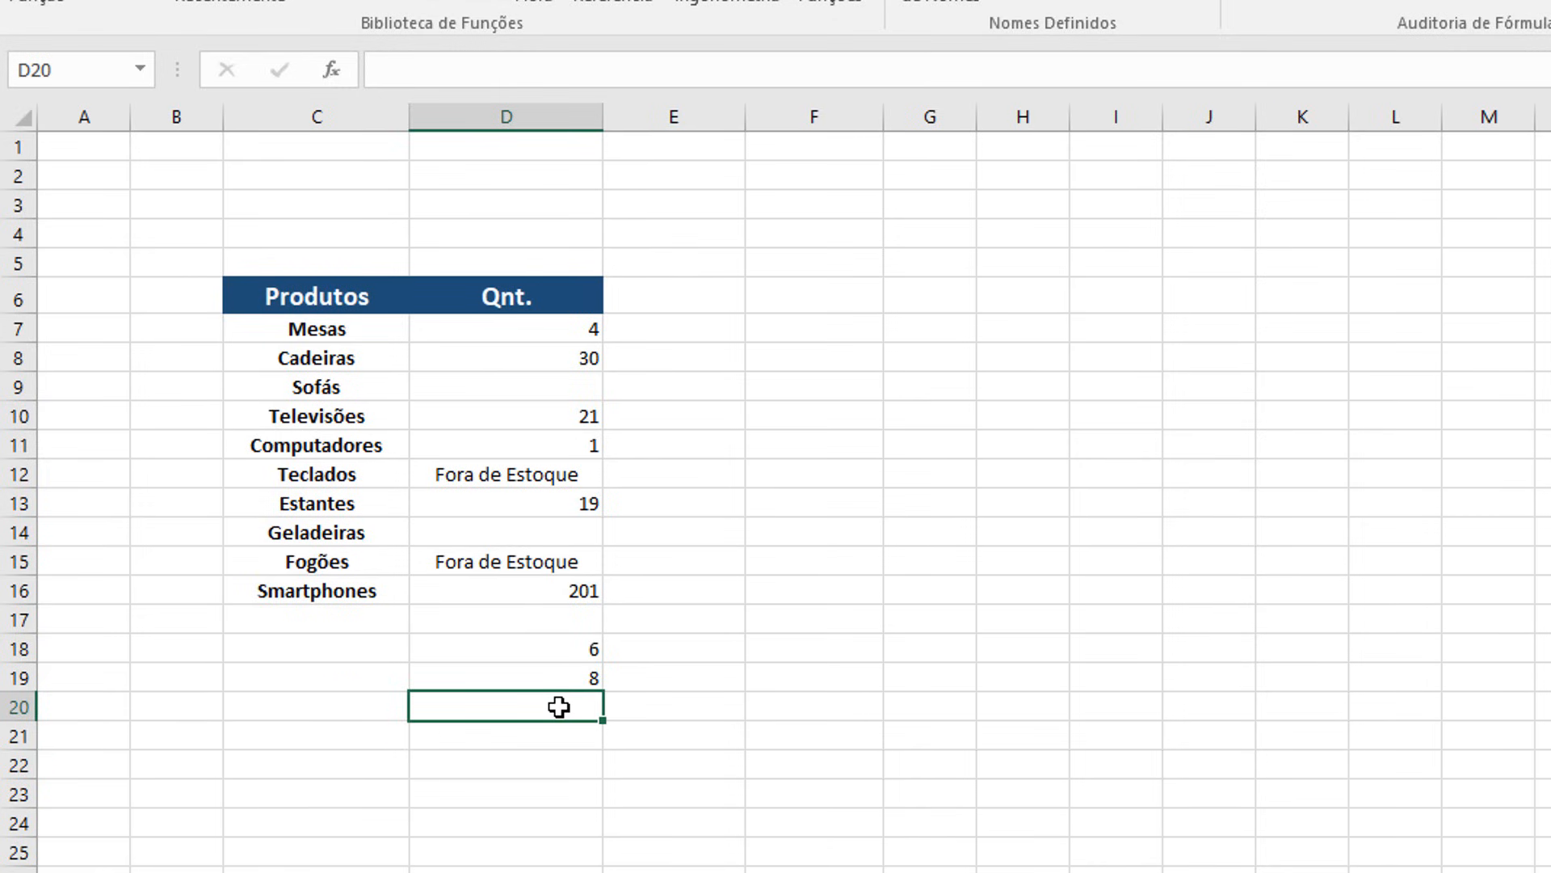
pyautogui.write('=CONT')
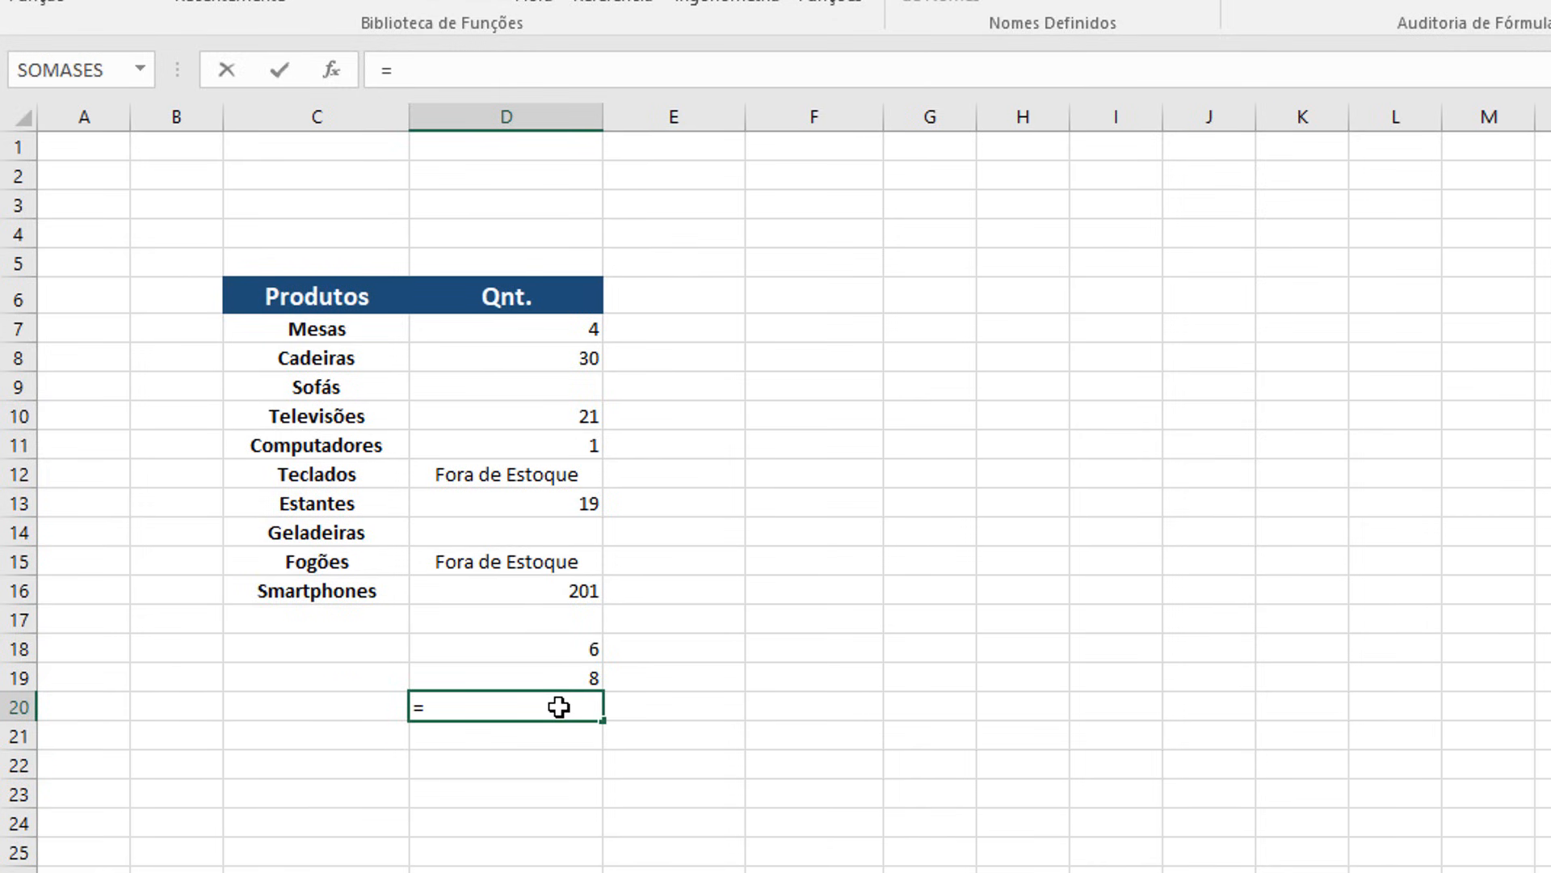
pyautogui.press('Down')
pyautogui.press('Down')
pyautogui.press('Down')
pyautogui.press('Down')
pyautogui.press('Down')
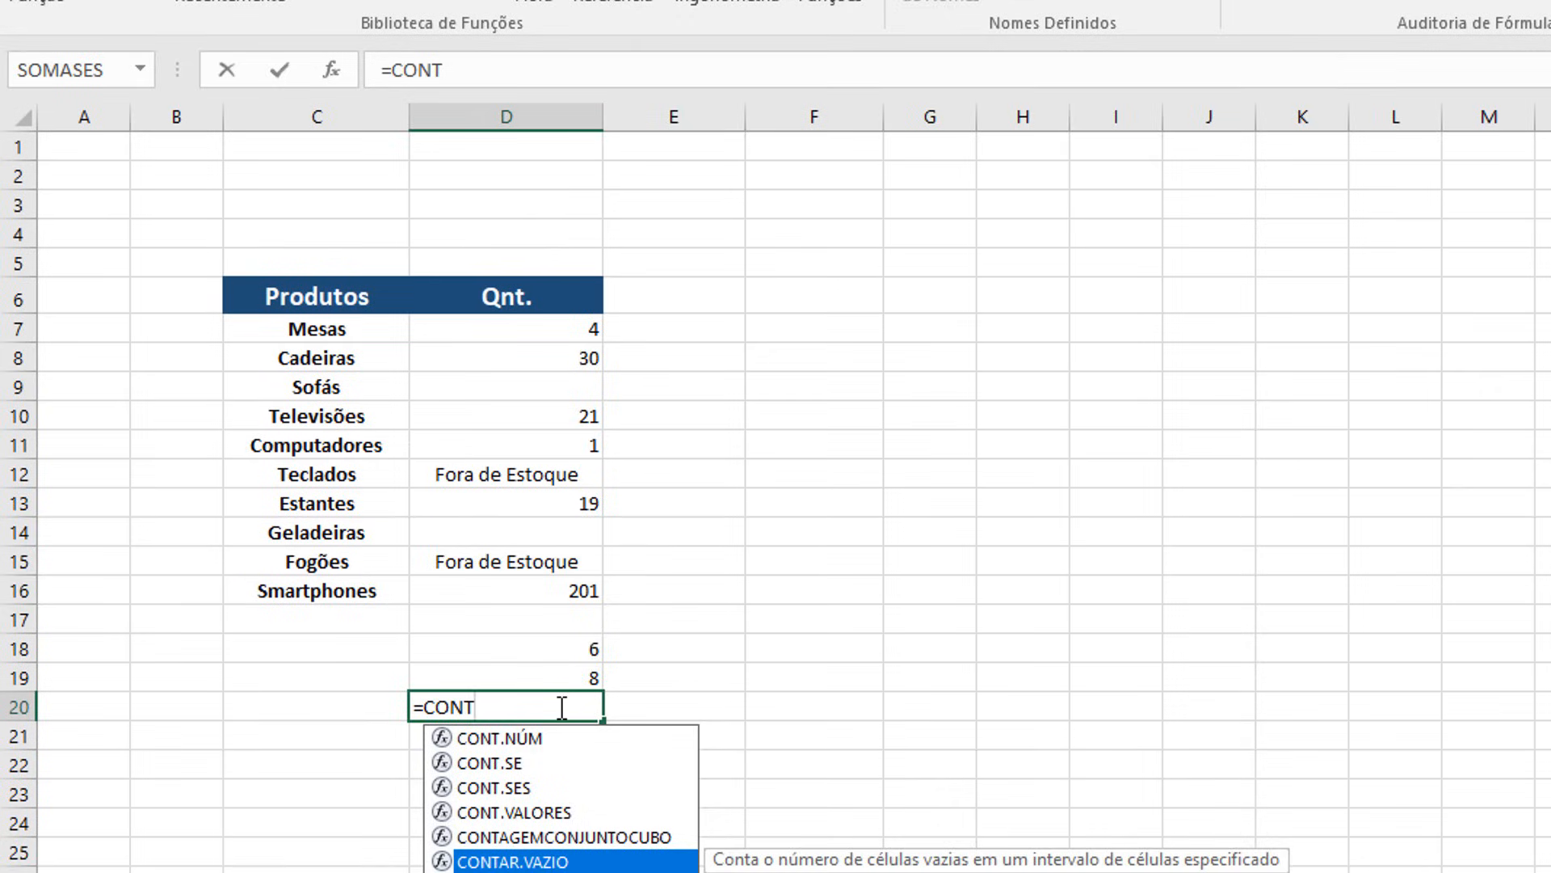
pyautogui.press('Tab')
pyautogui.moveTo(515, 323); pyautogui.dragTo(535, 591)
pyautogui.press('Return')
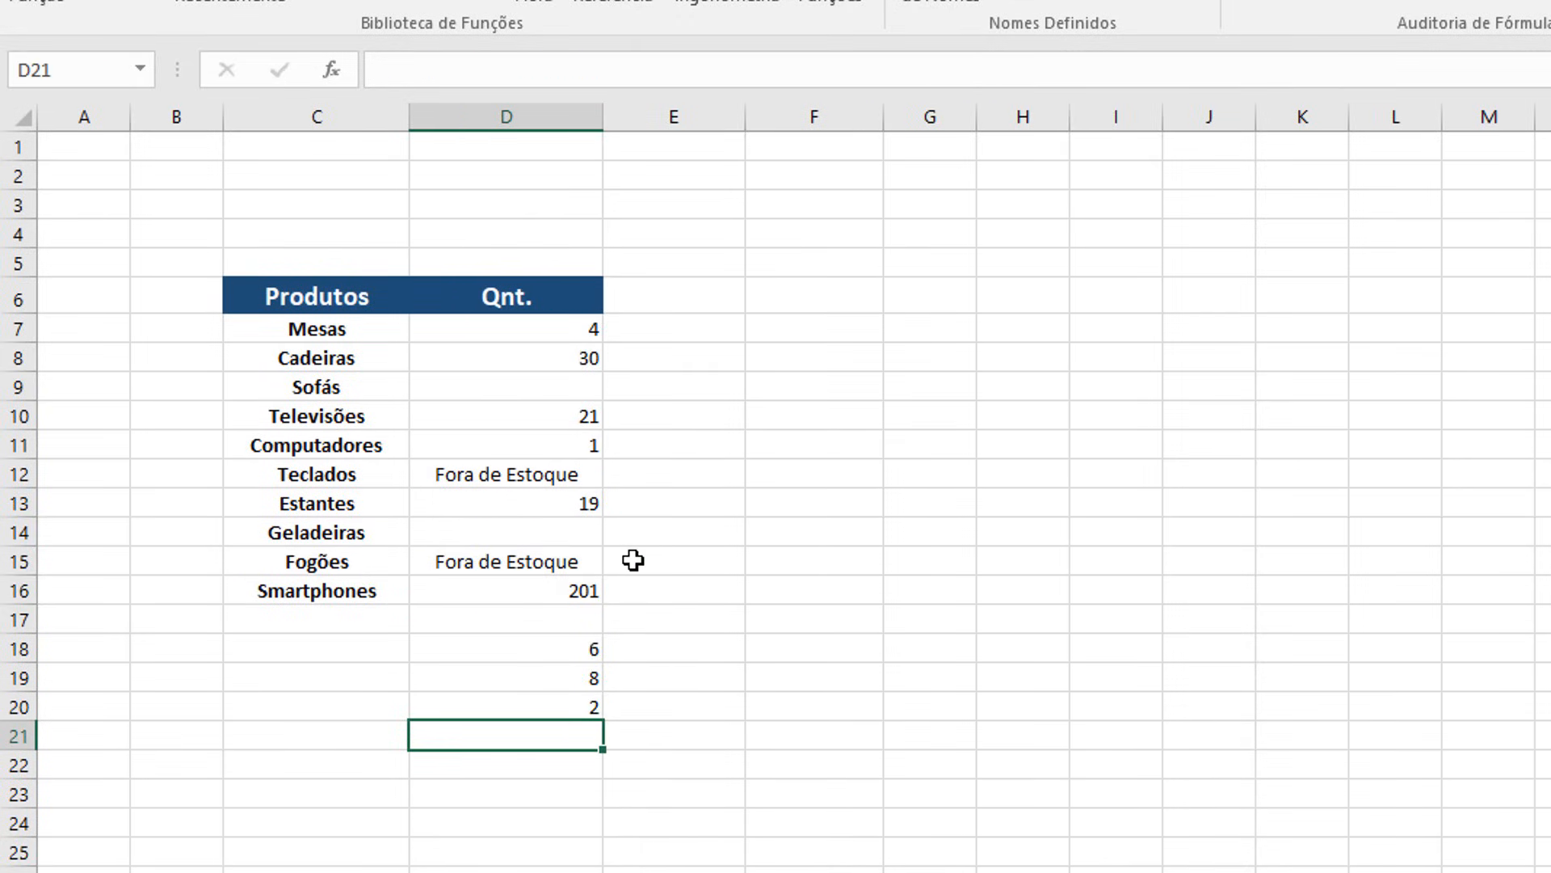
pyautogui.click(560, 392)
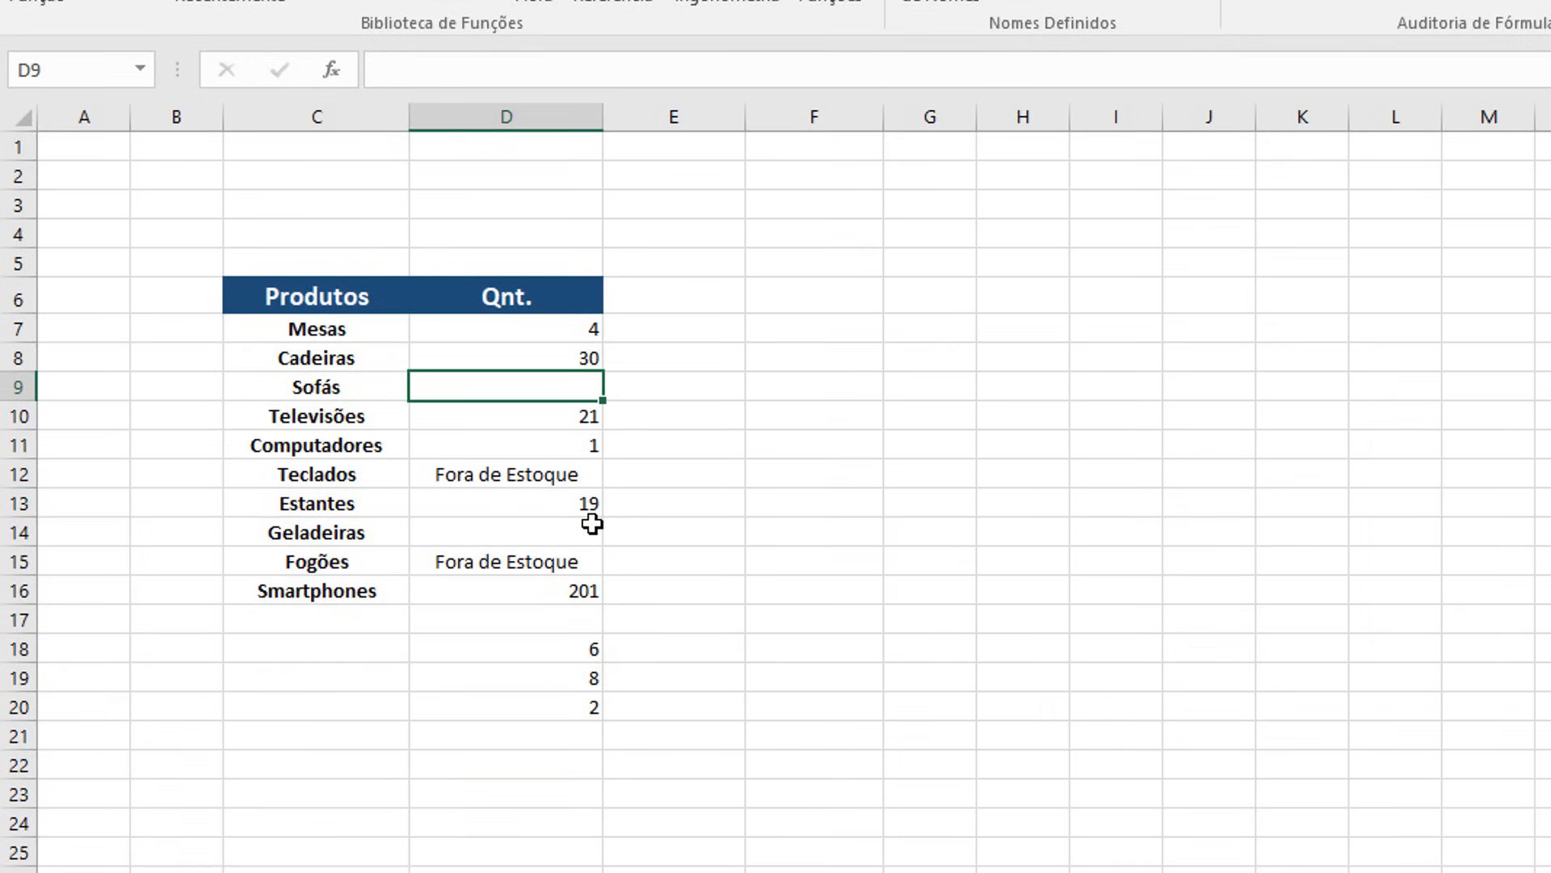
pyautogui.click(585, 526)
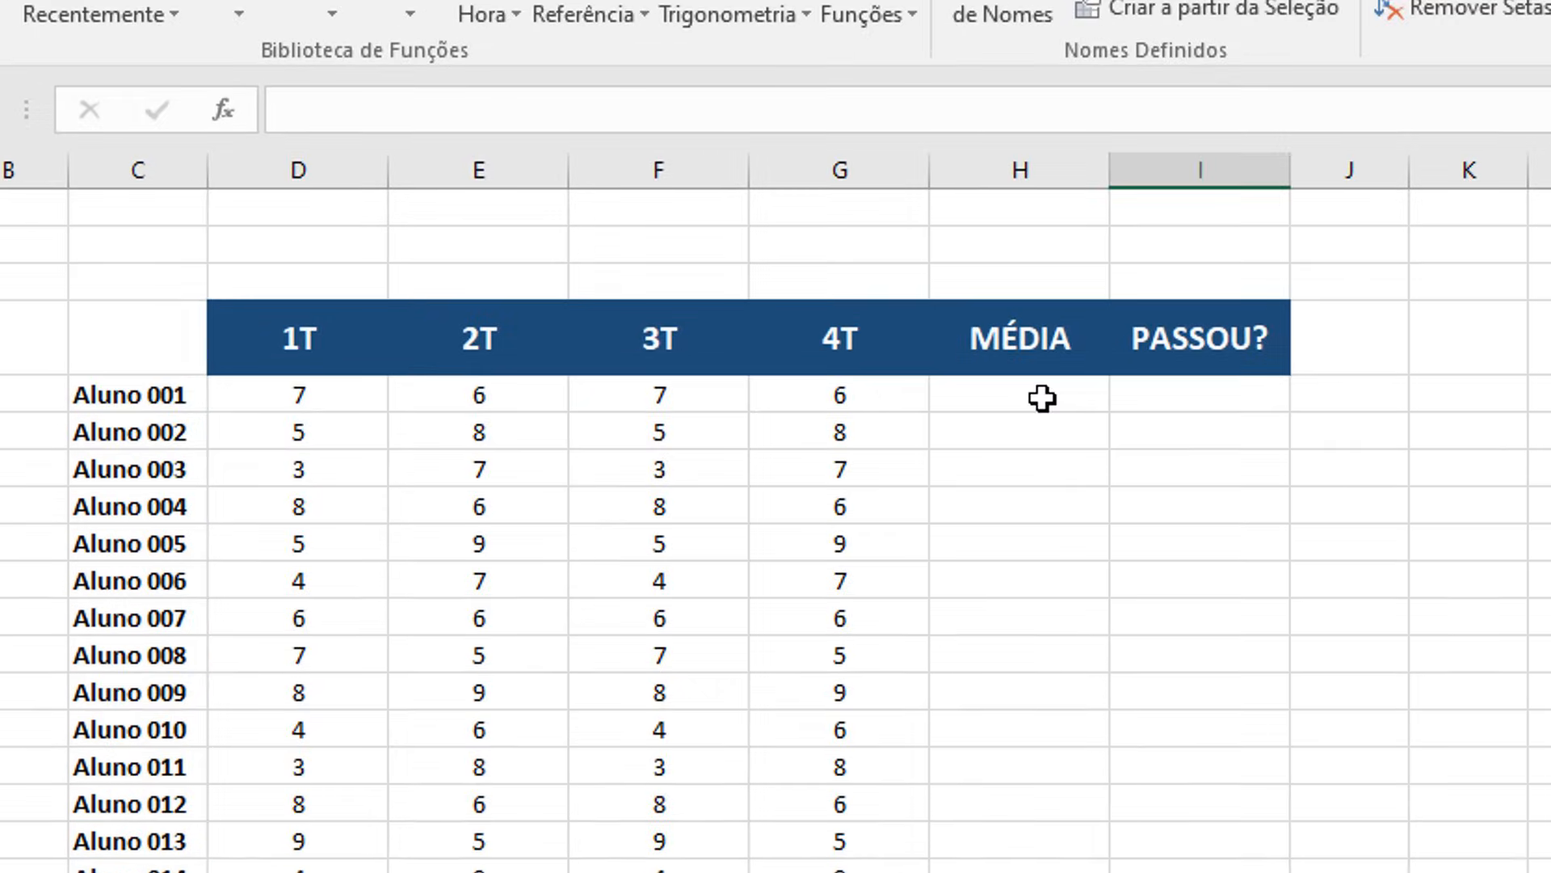
# Step: Calculate Aluno 001's average grade in H6, under MÉDIA, with =MÉDIA(D6:G6)
pyautogui.click(863, 234)
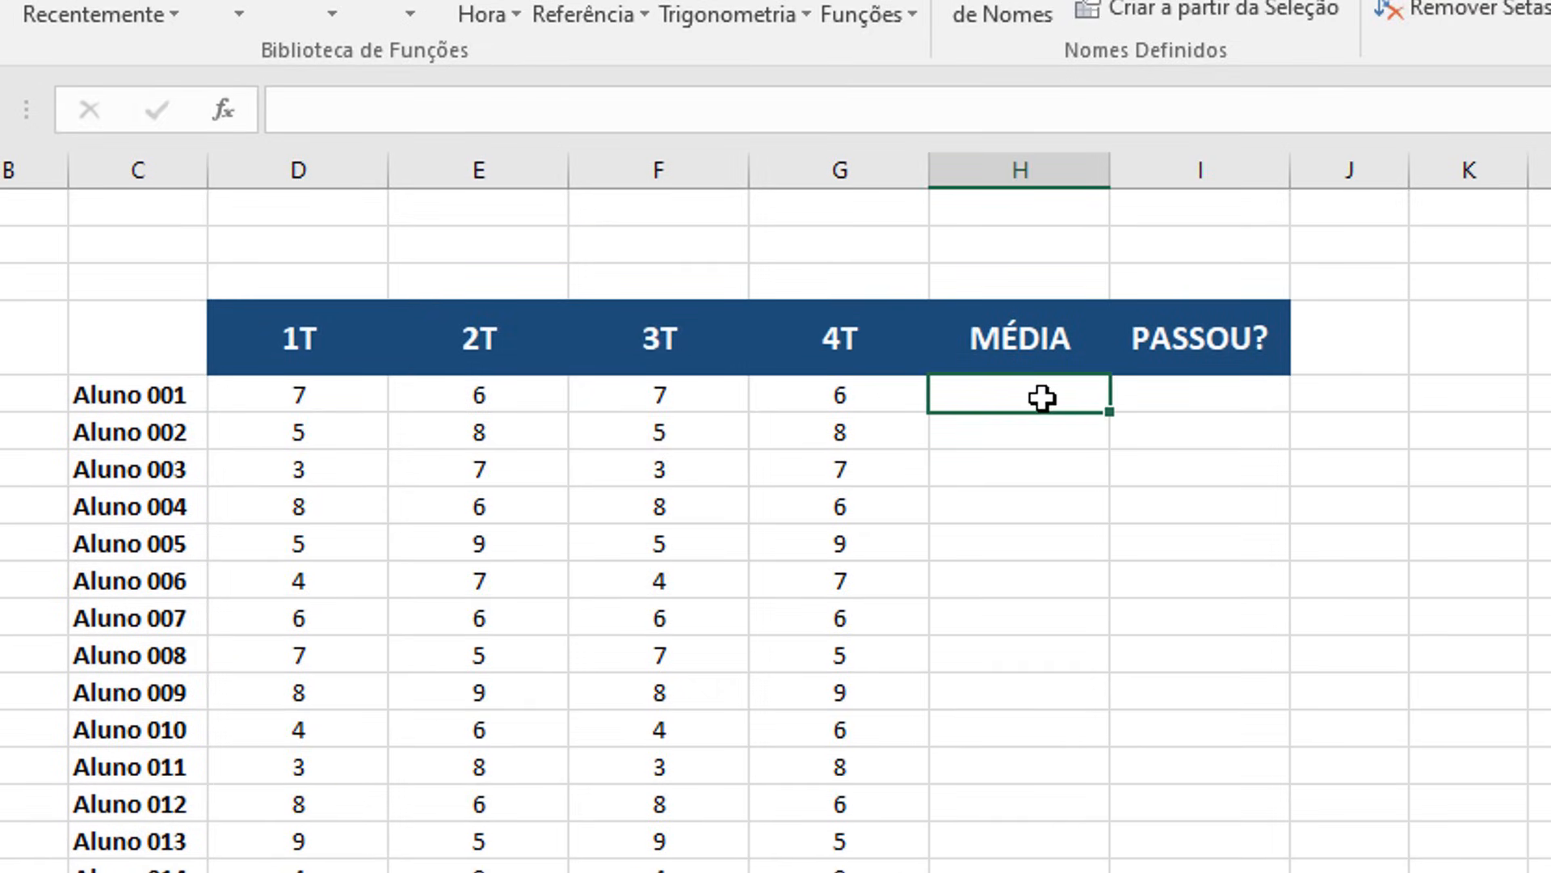
pyautogui.write('=')
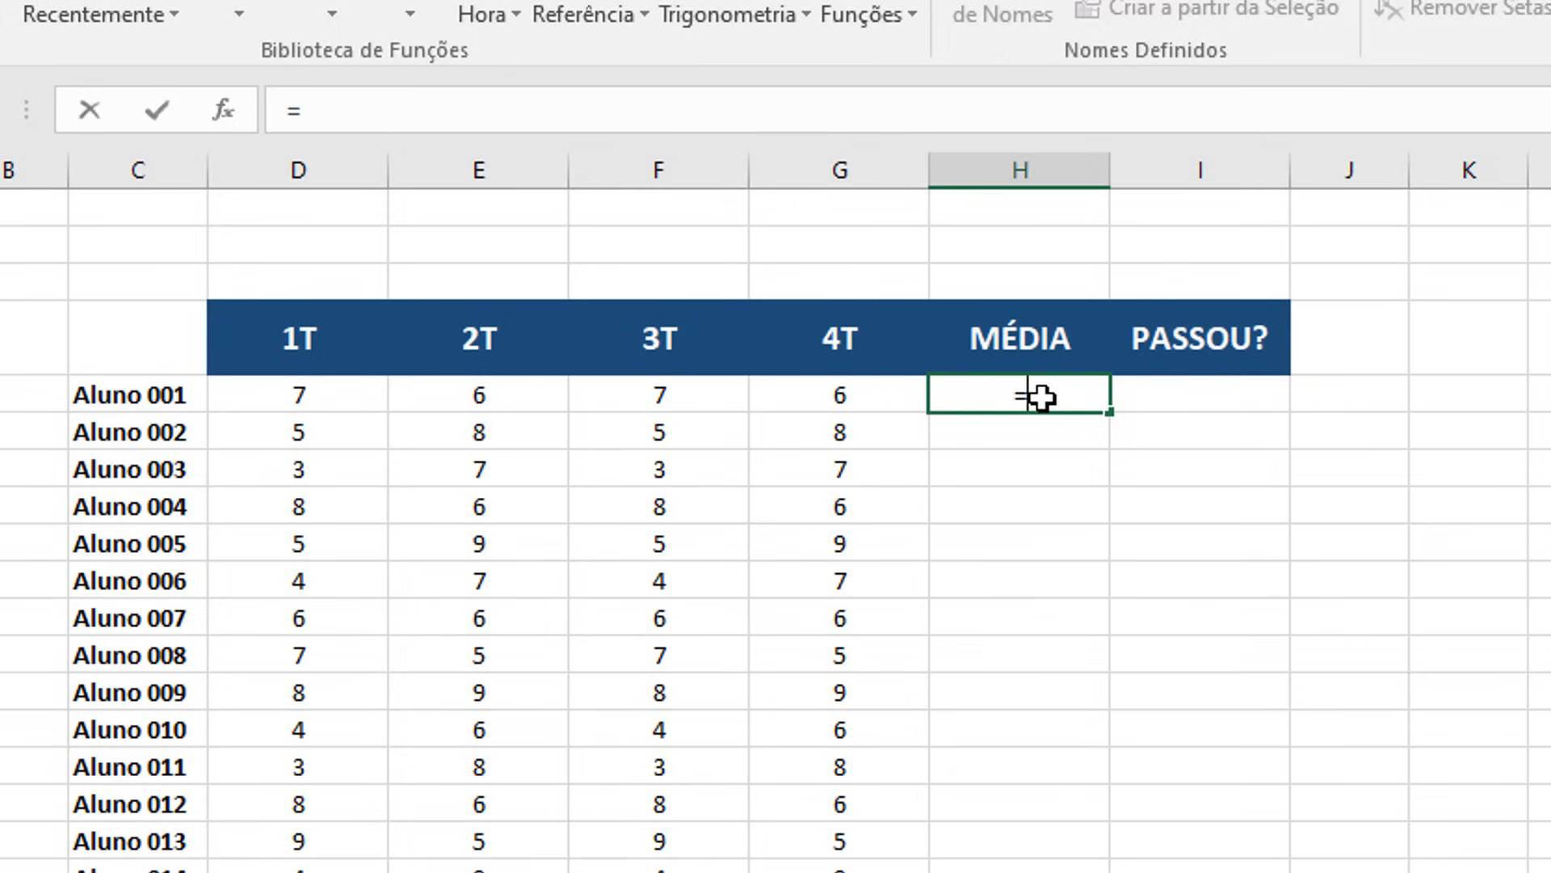
pyautogui.write('MÉDIA')
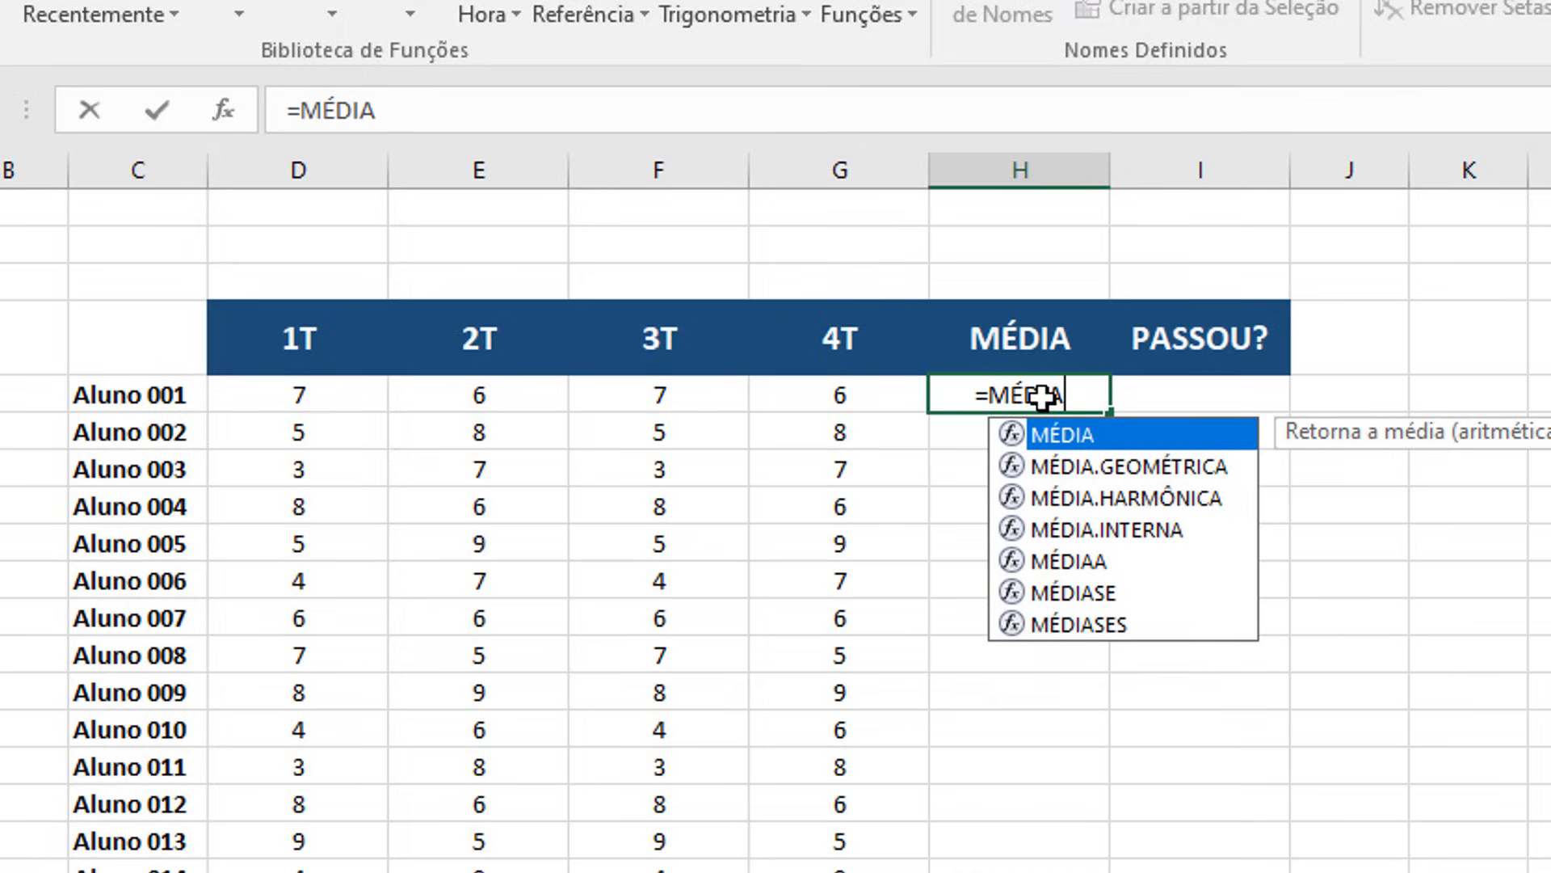
pyautogui.write('(')
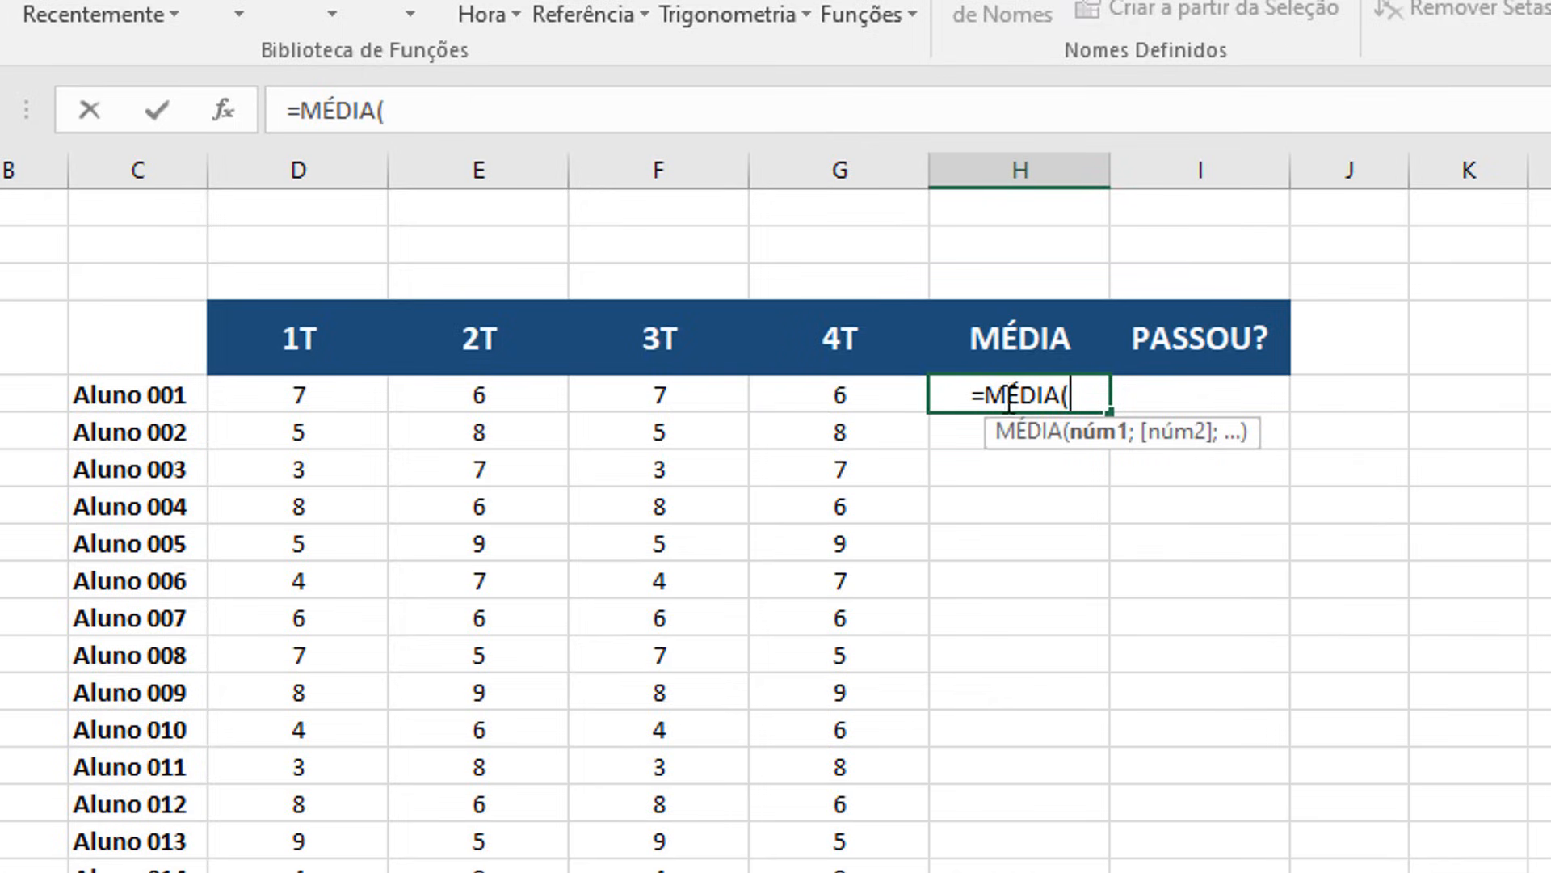
pyautogui.moveTo(271, 397); pyautogui.dragTo(803, 398)
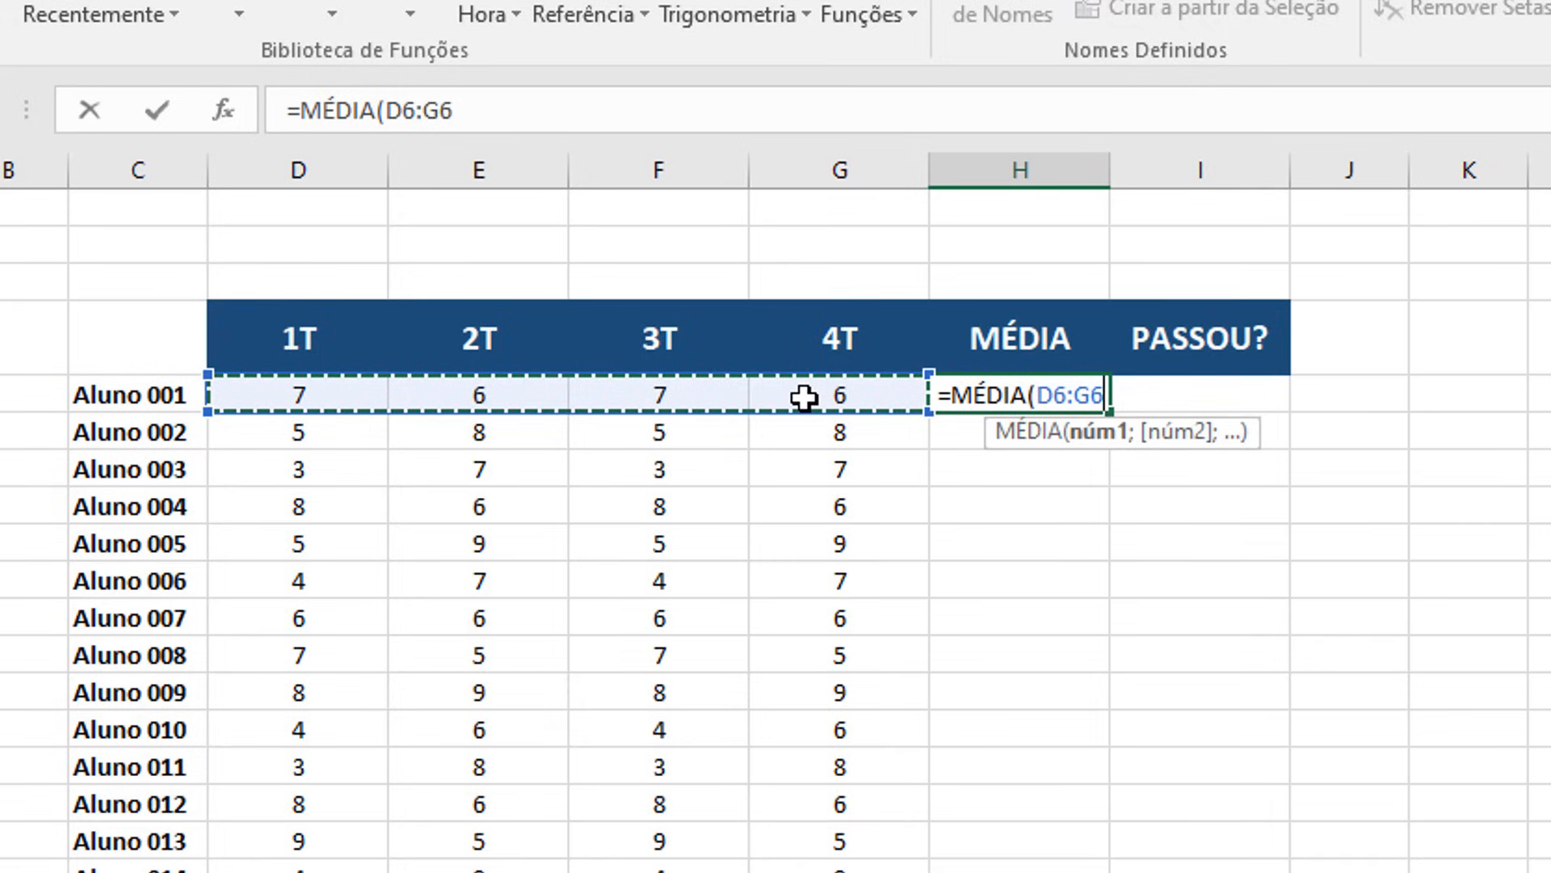
pyautogui.write(')')
pyautogui.press('Return')
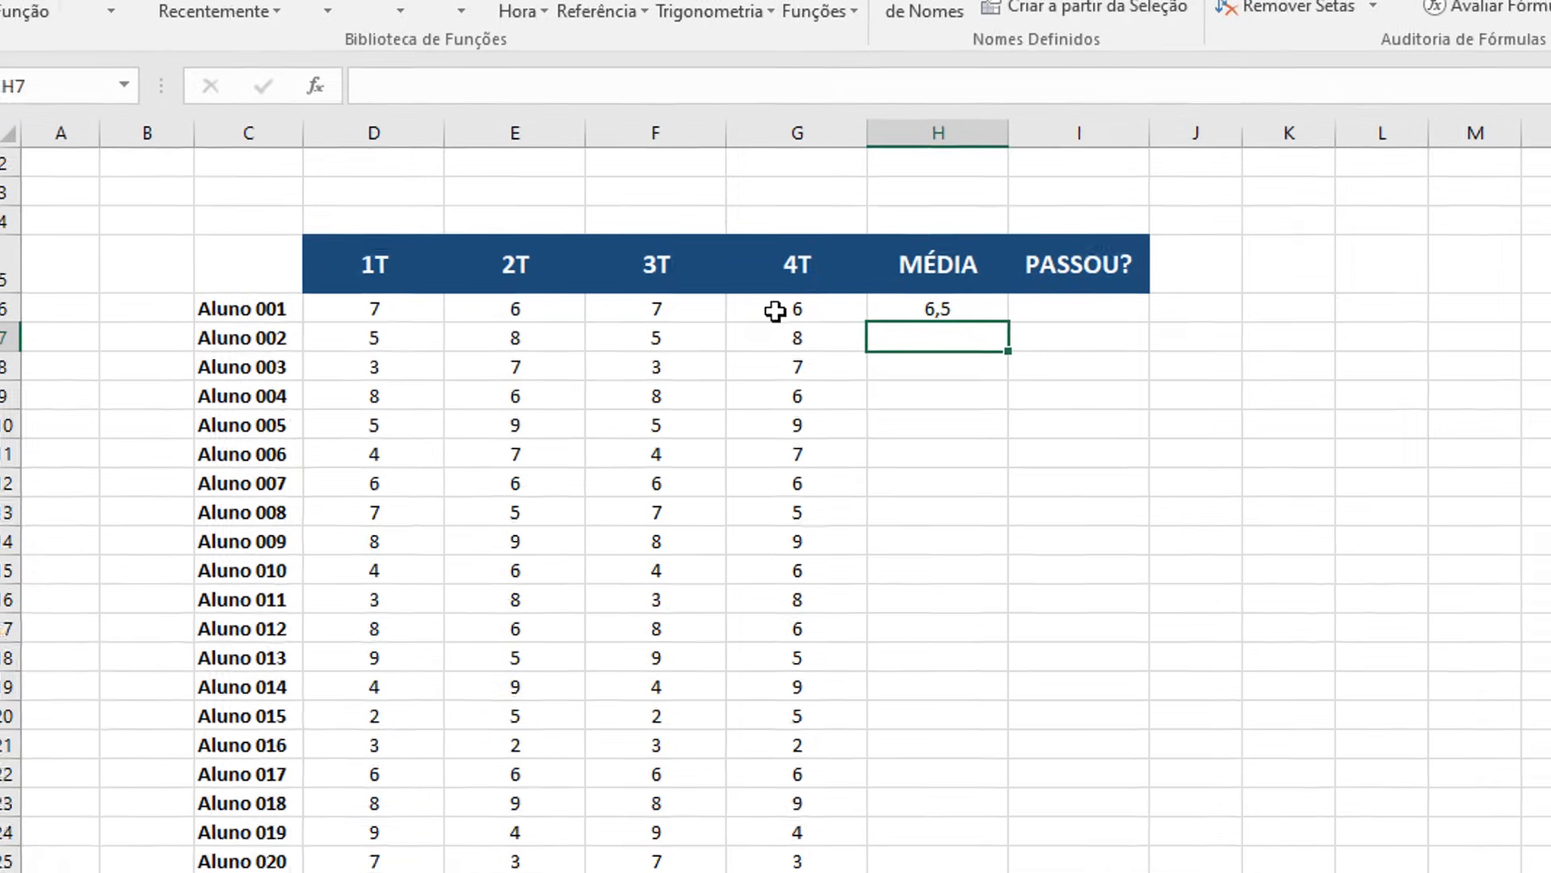
# Step: Fill the MÉDIA formula from H6 down through H25 for all students and check the last row's formula
pyautogui.click(1036, 396)
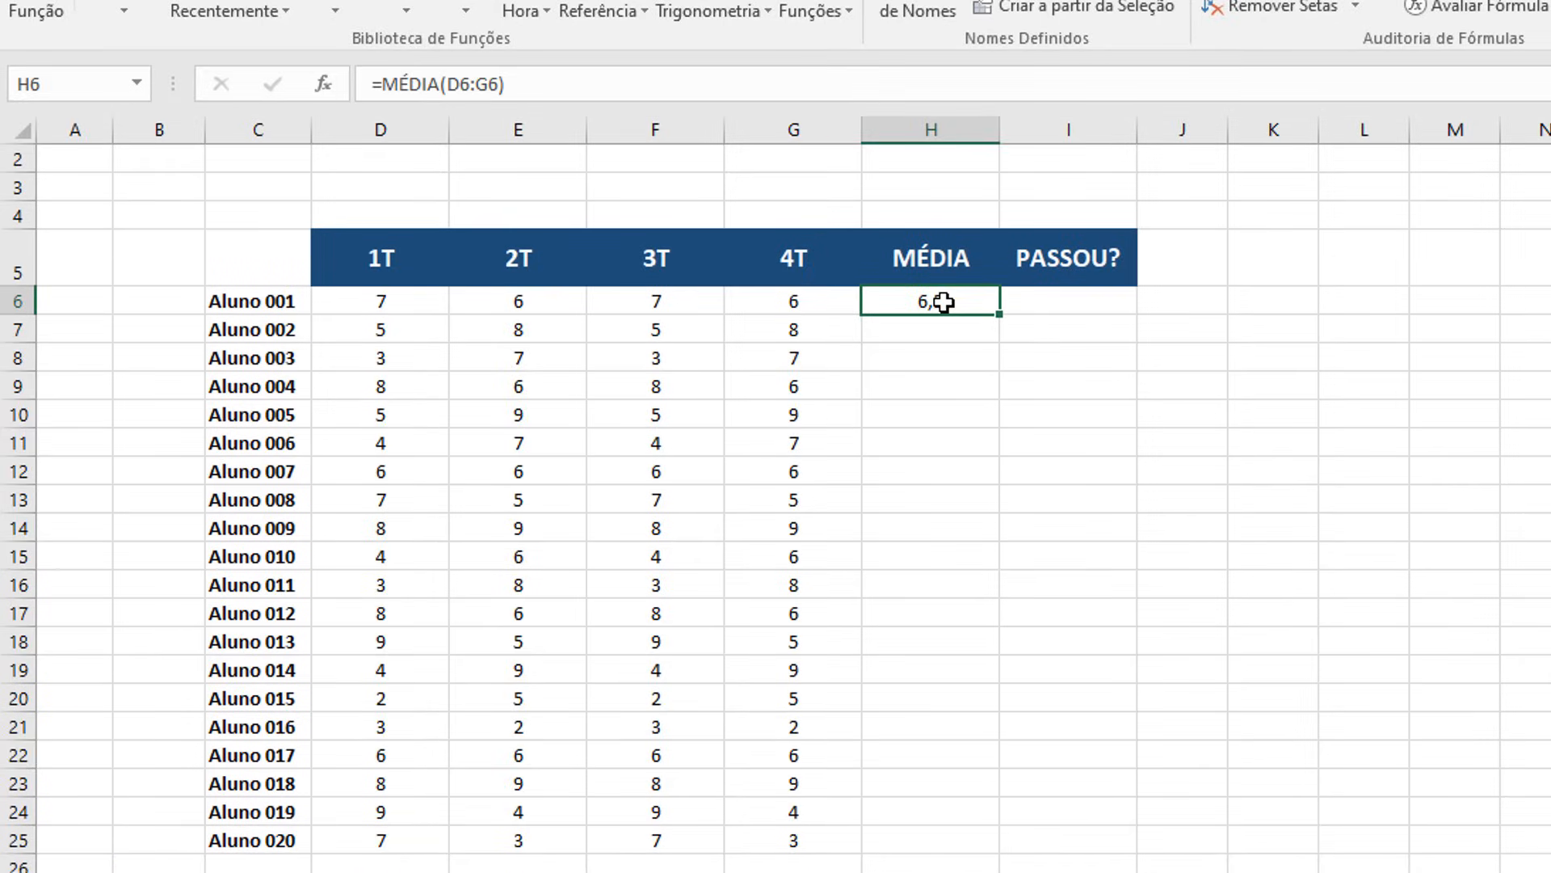
pyautogui.doubleClick(999, 316)
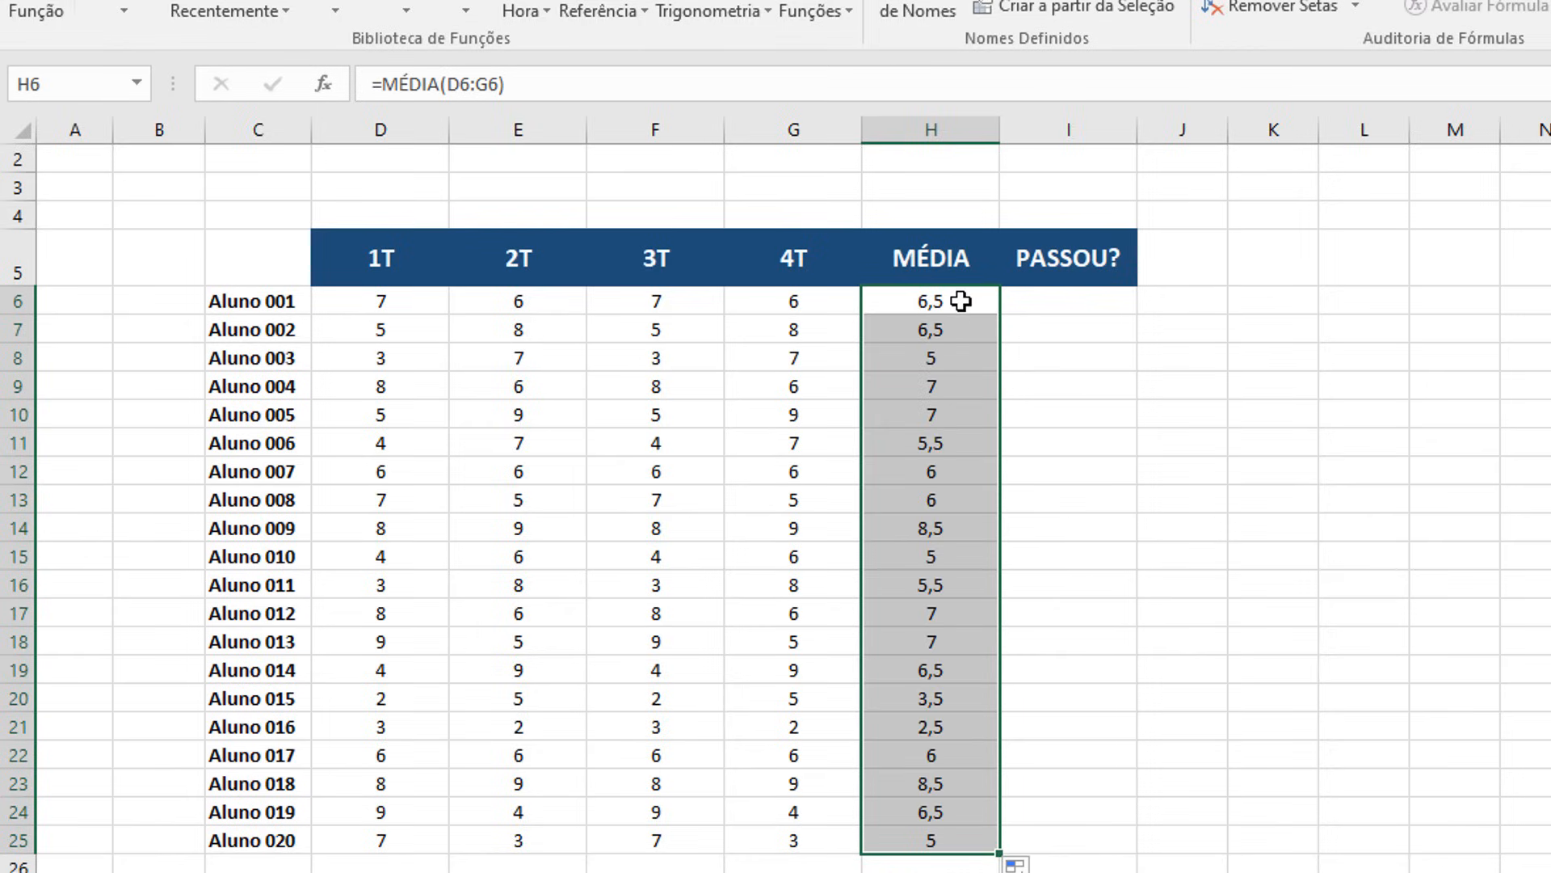
pyautogui.hotkey('ctrl', 'Down')
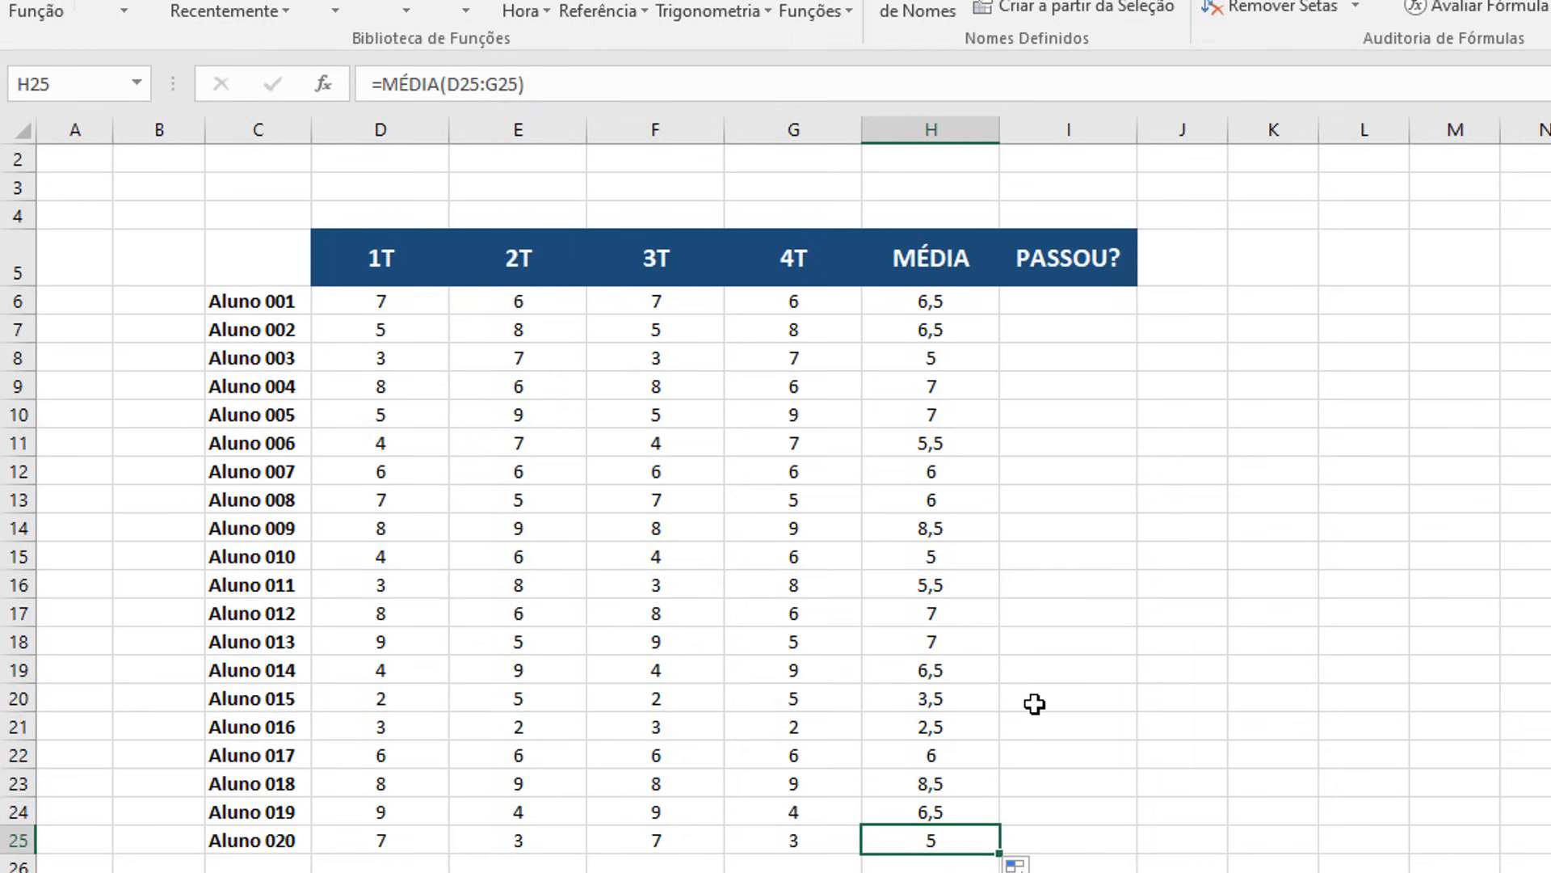
pyautogui.click(1101, 812)
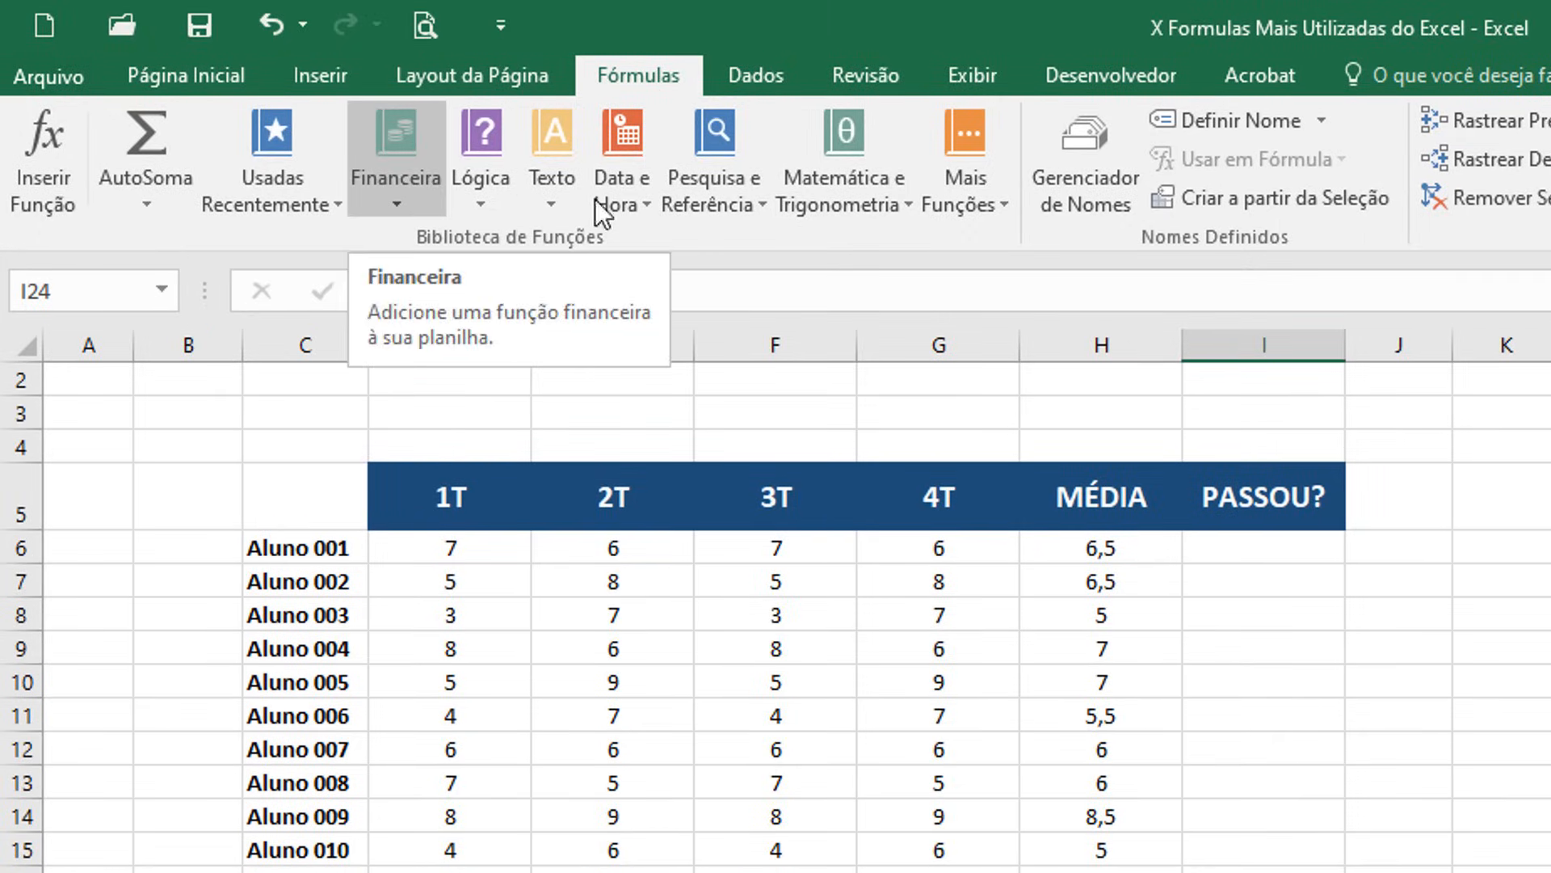
# Step: View the list of functions in the Estatística category of the function library
pyautogui.click(996, 202)
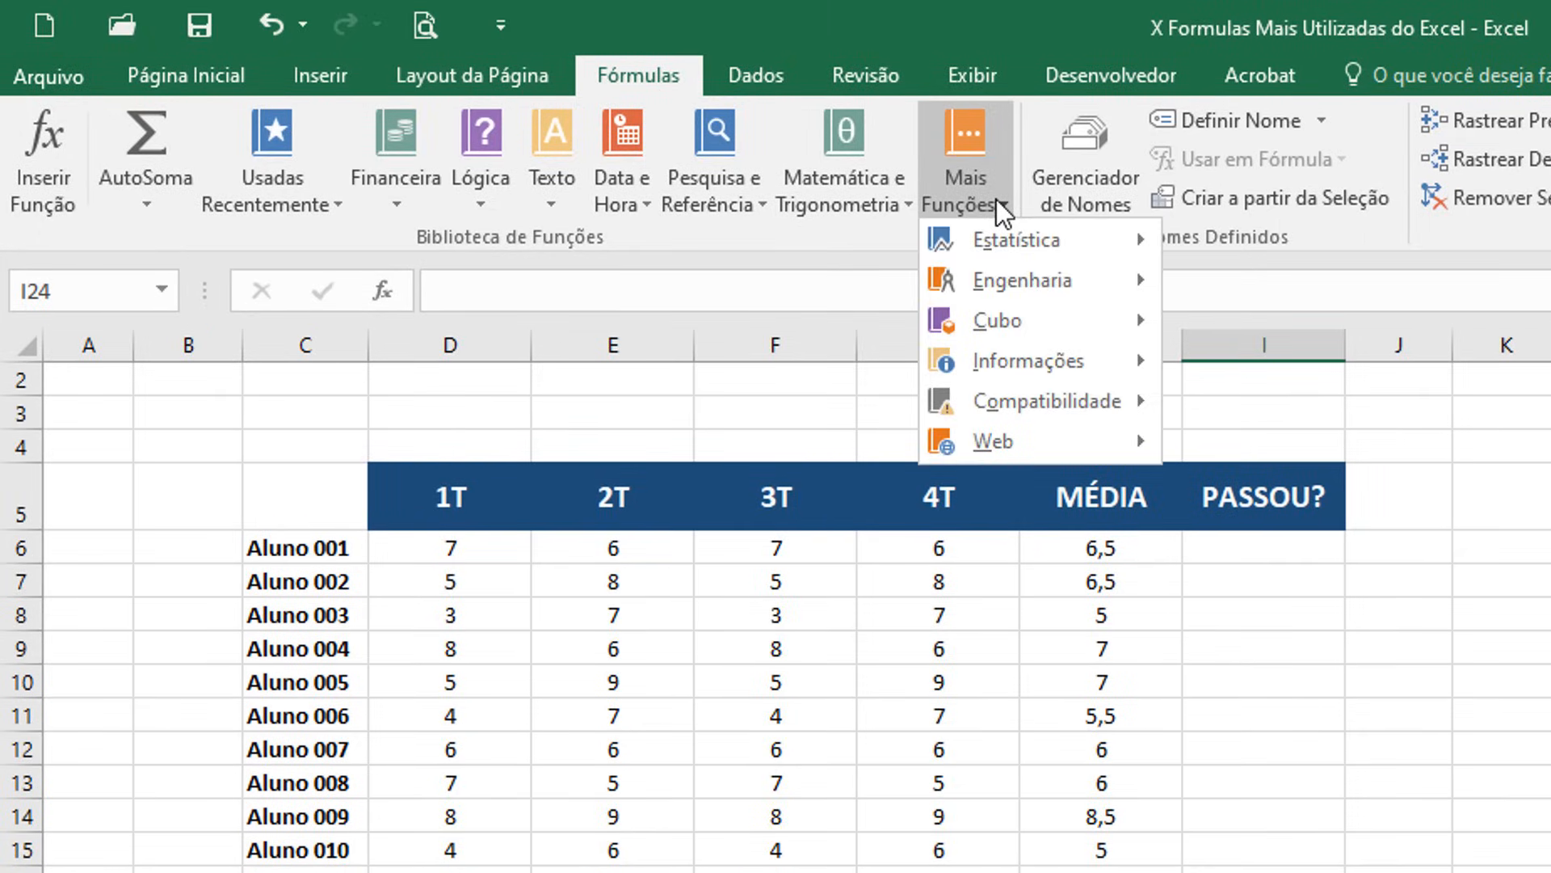
pyautogui.moveTo(1000, 243)
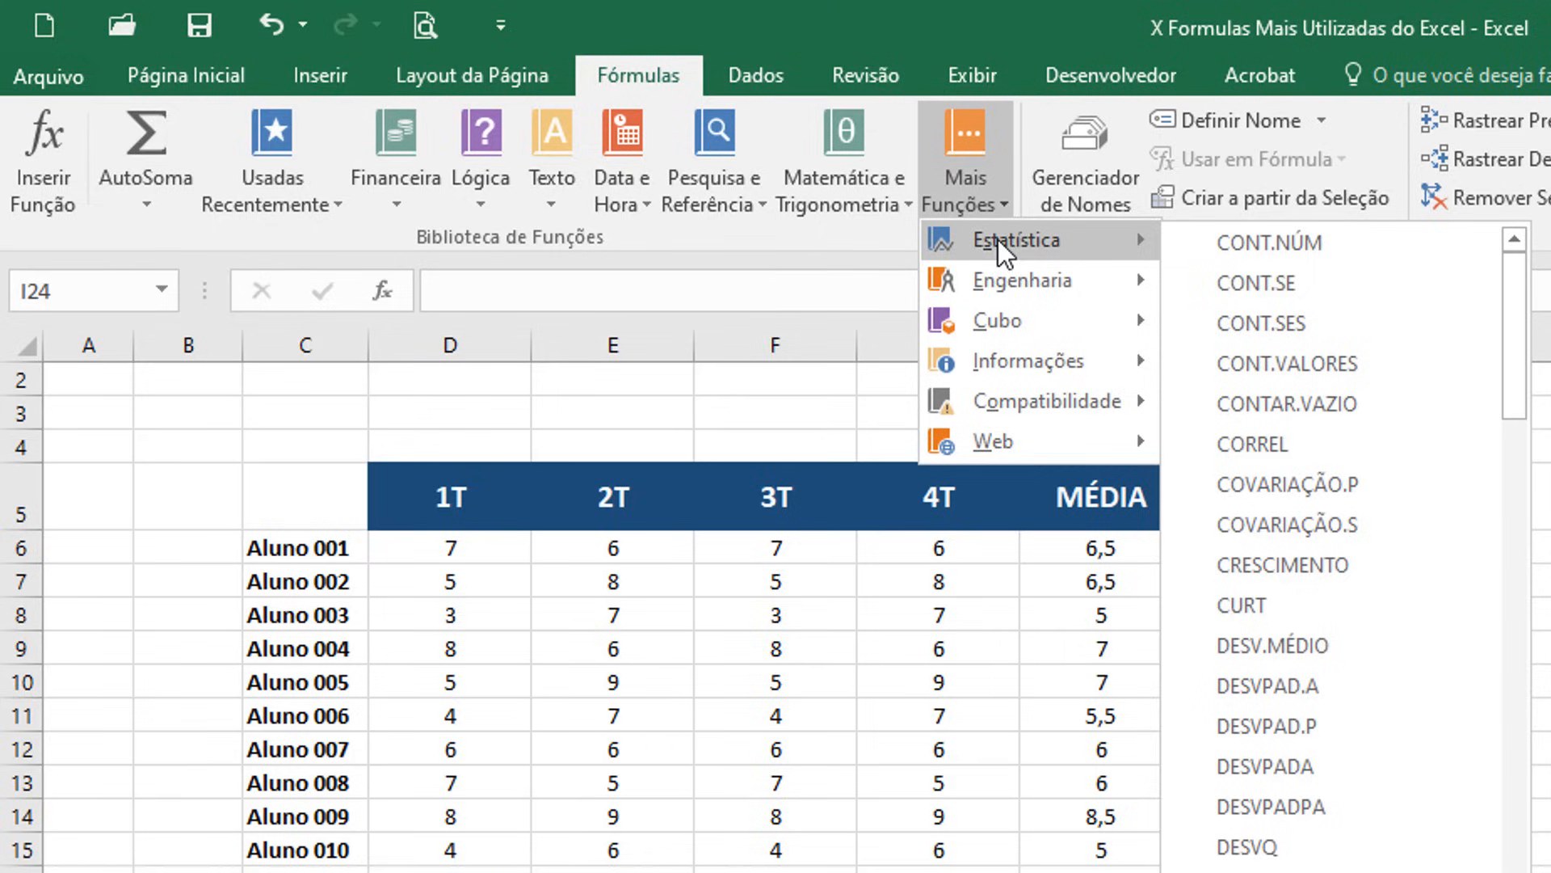
pyautogui.click(762, 4)
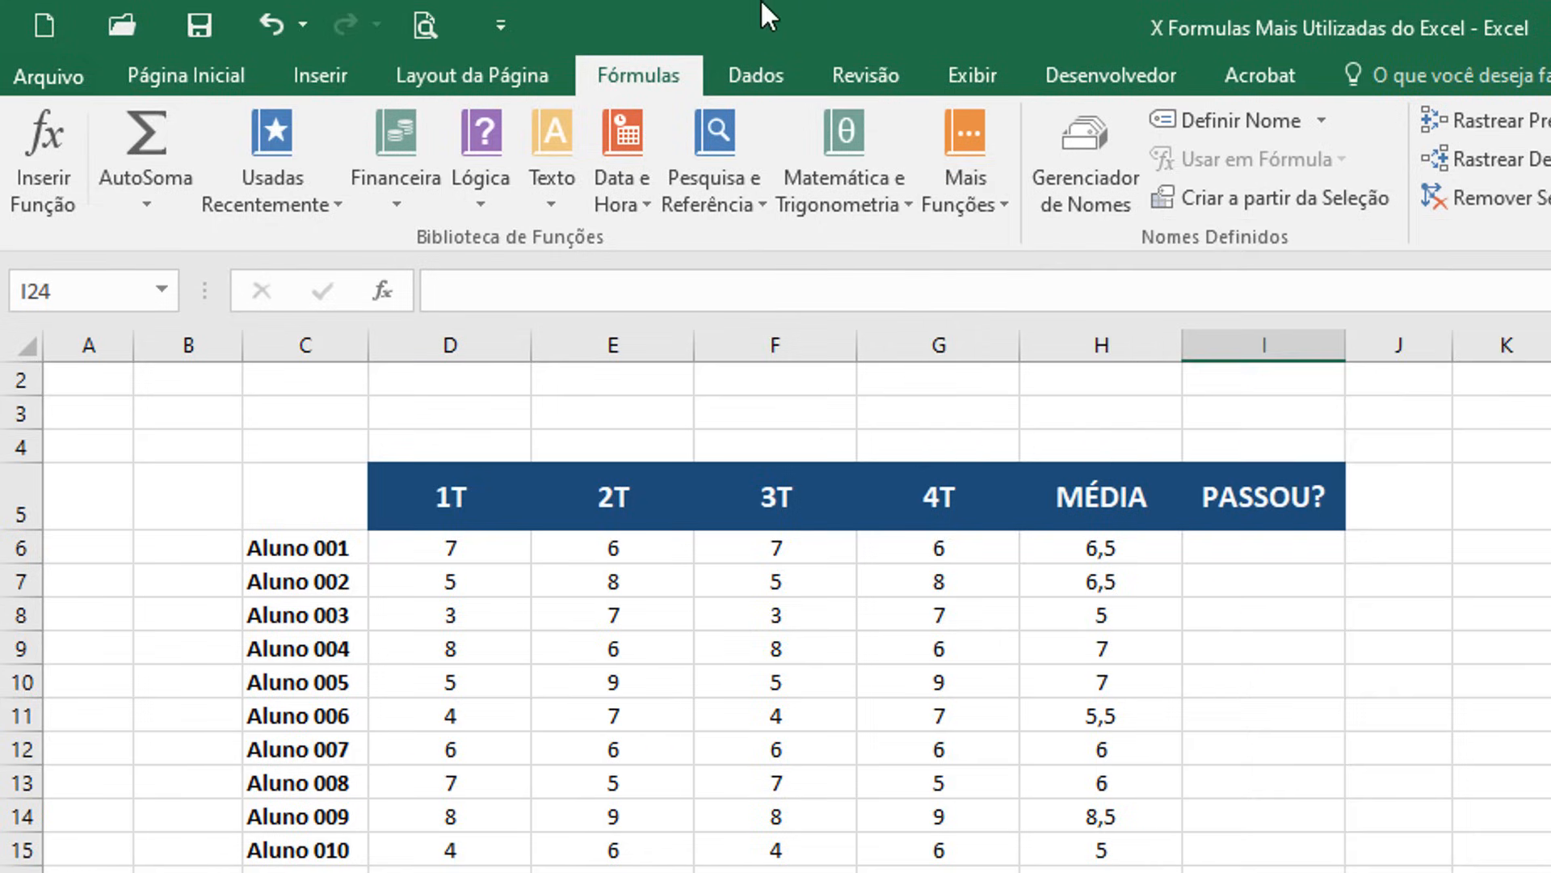
# Step: Search for MÉDIA among the insertable functions, read its description, and close the search without inserting anything
pyautogui.click(51, 194)
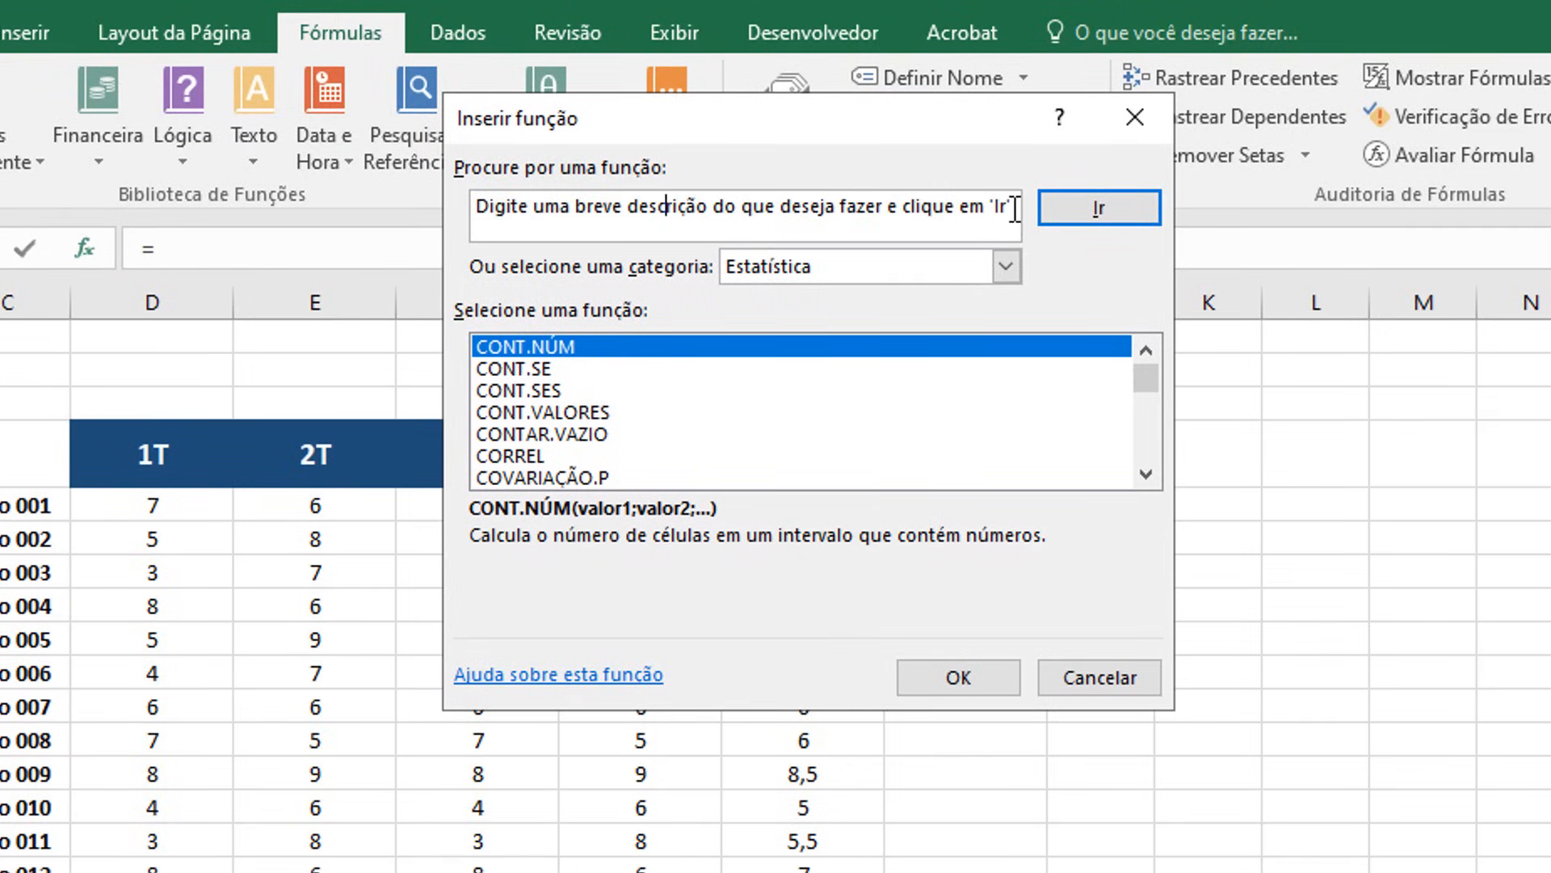
pyautogui.moveTo(1016, 208); pyautogui.dragTo(354, 208)
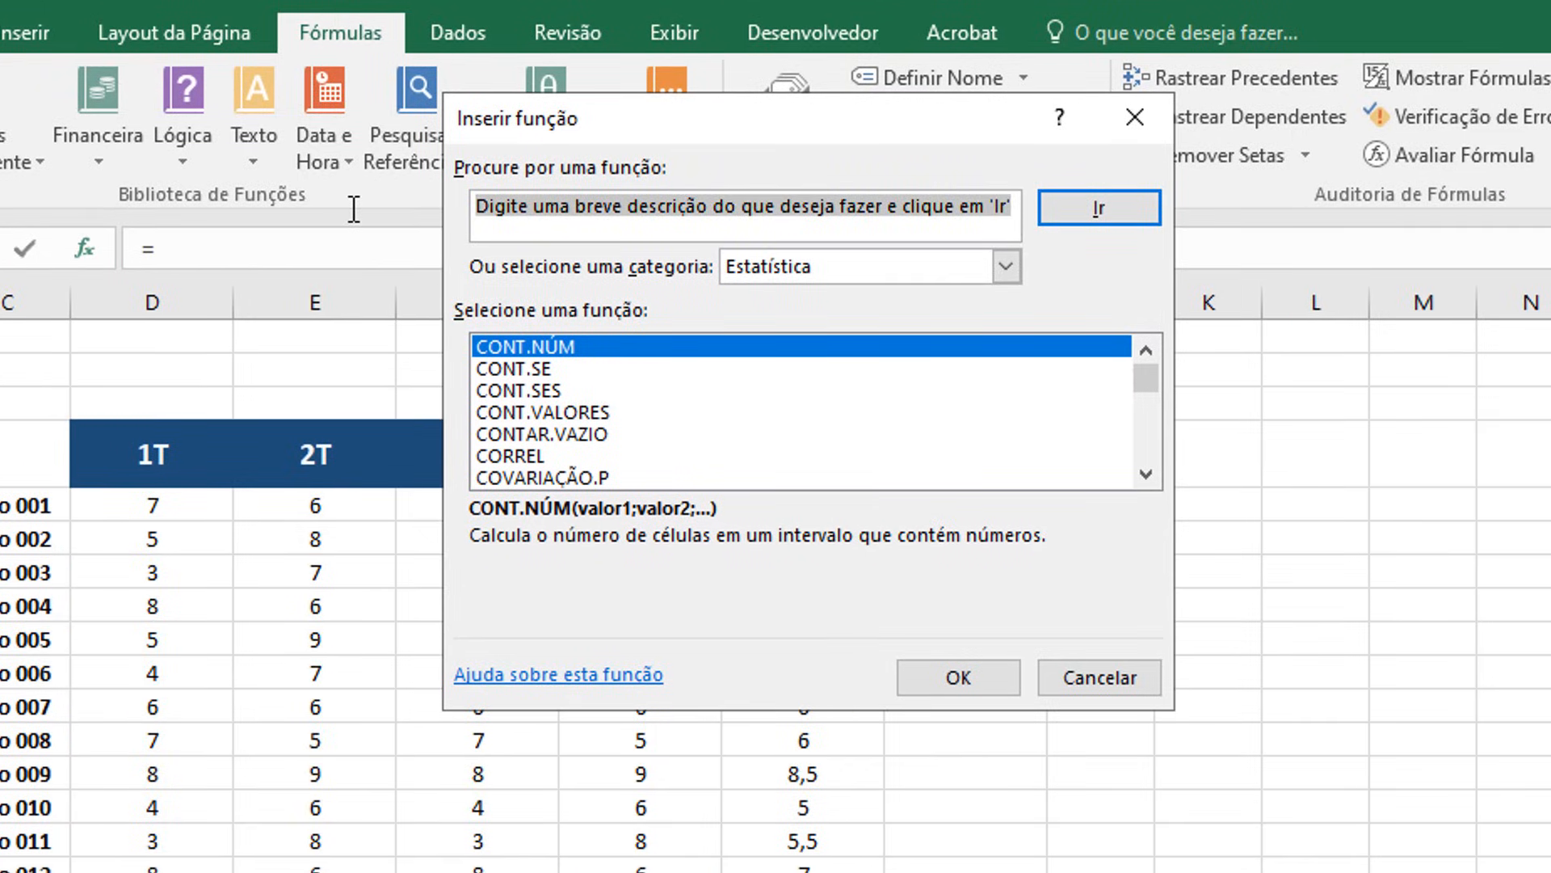
pyautogui.write('MÉDIA')
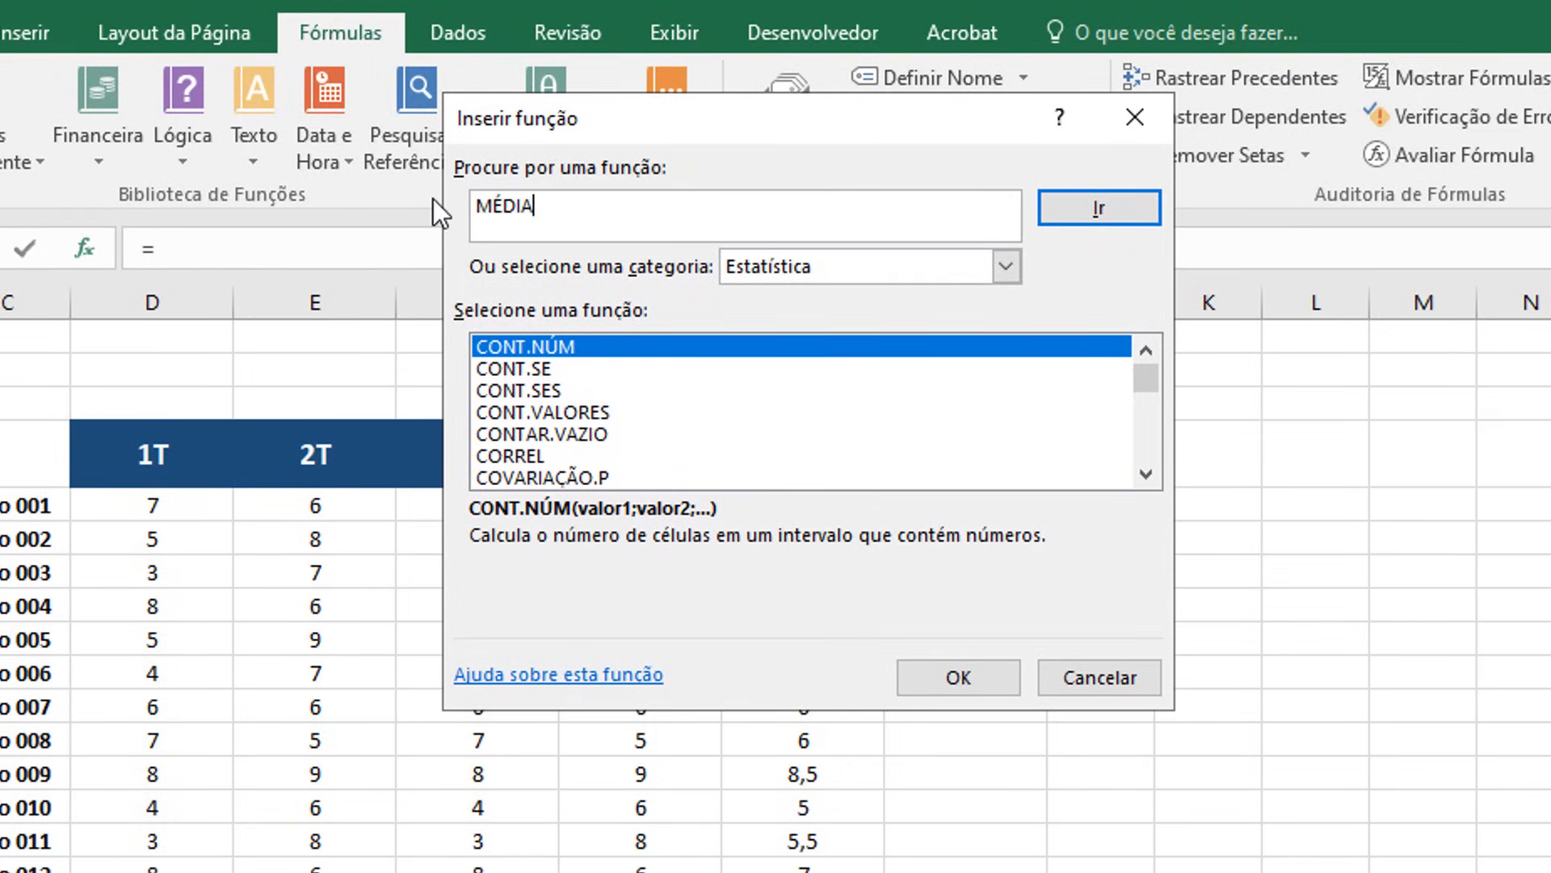
pyautogui.click(1108, 202)
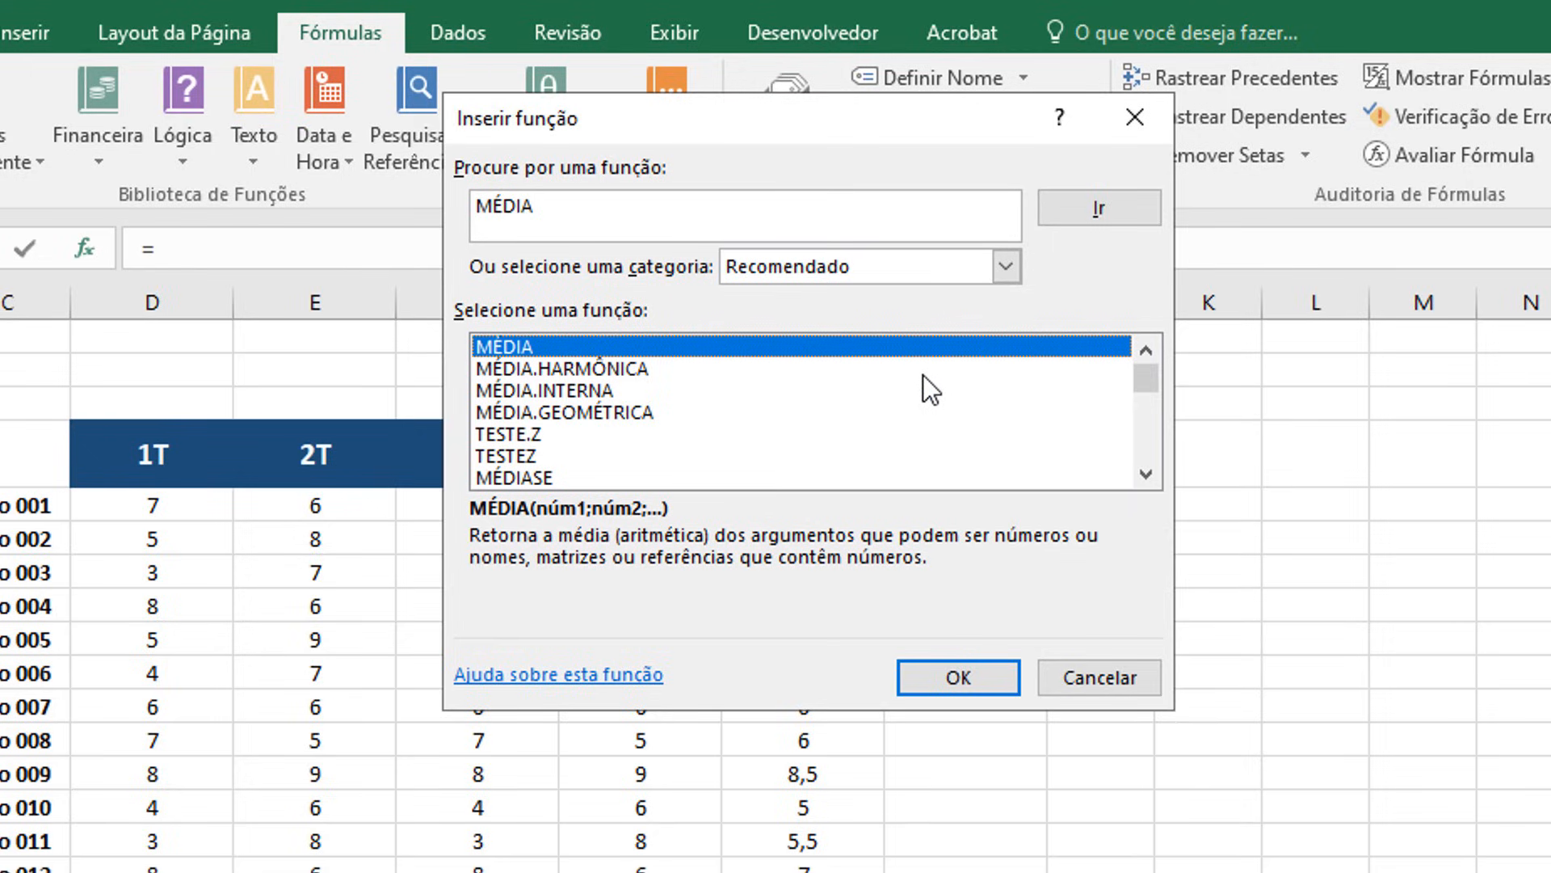
pyautogui.click(1130, 679)
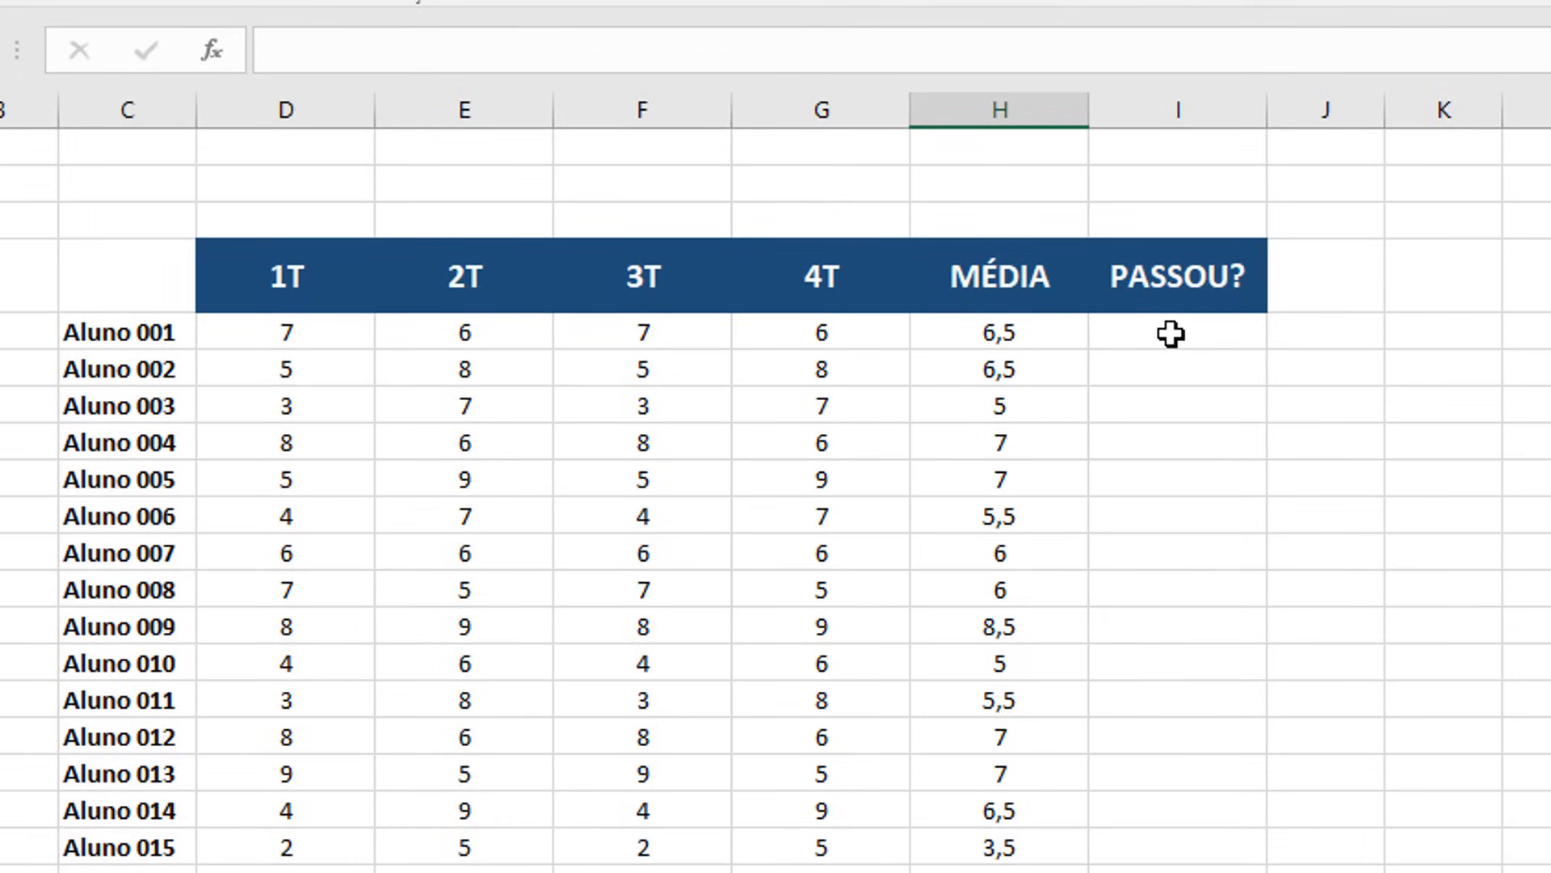
# Step: Enter =SE(H6>=7;"SIM";"NÃO") in I6, under PASSOU?, to test whether Aluno 001 passed
pyautogui.click(1201, 335)
pyautogui.write('=')
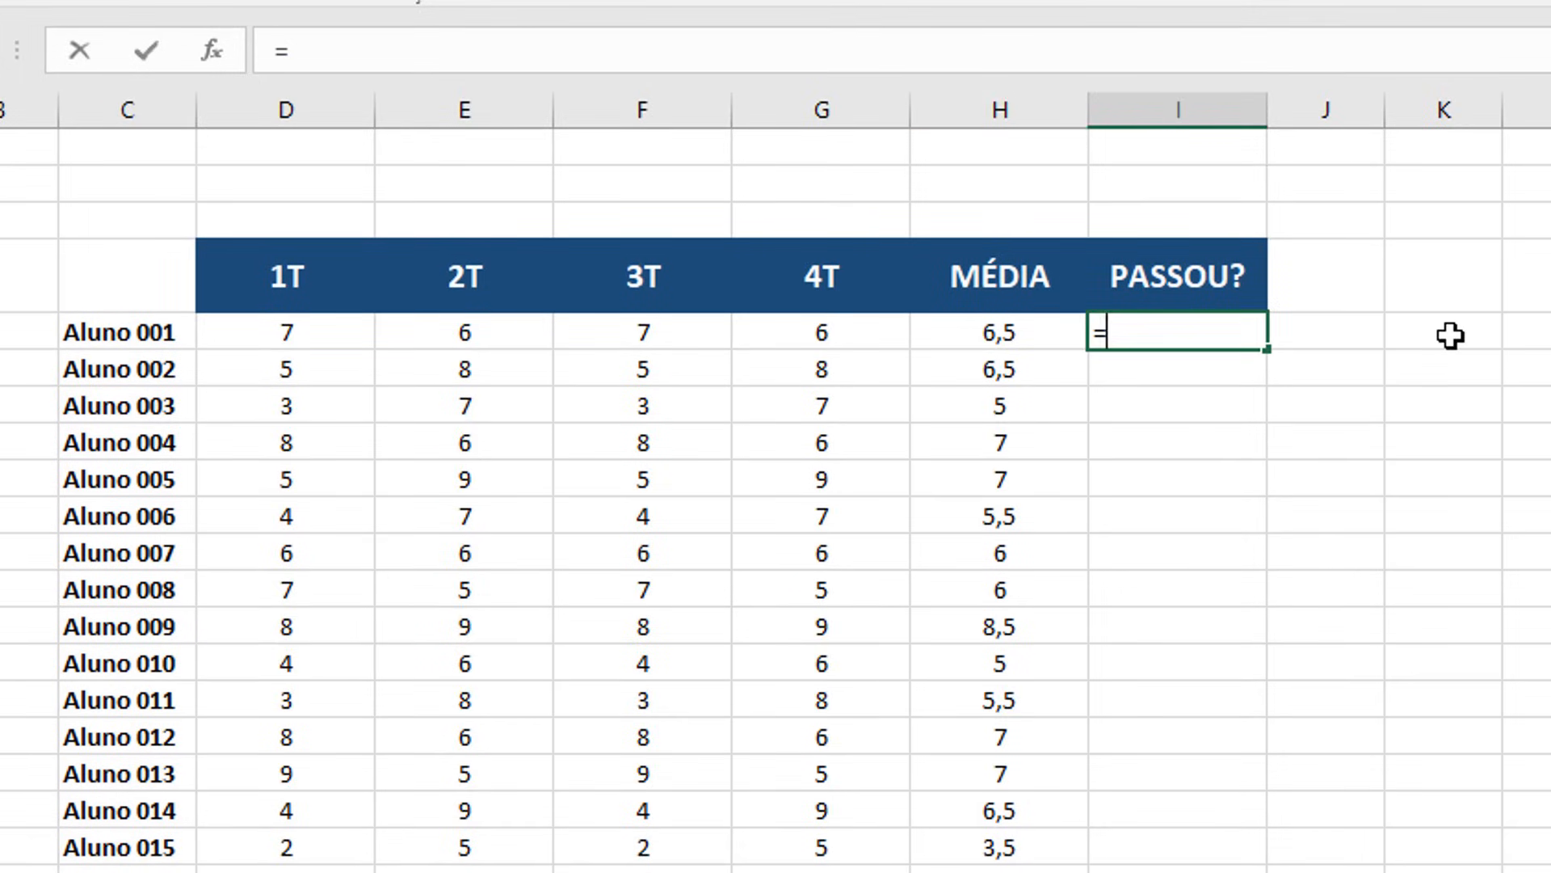
pyautogui.write('SE(')
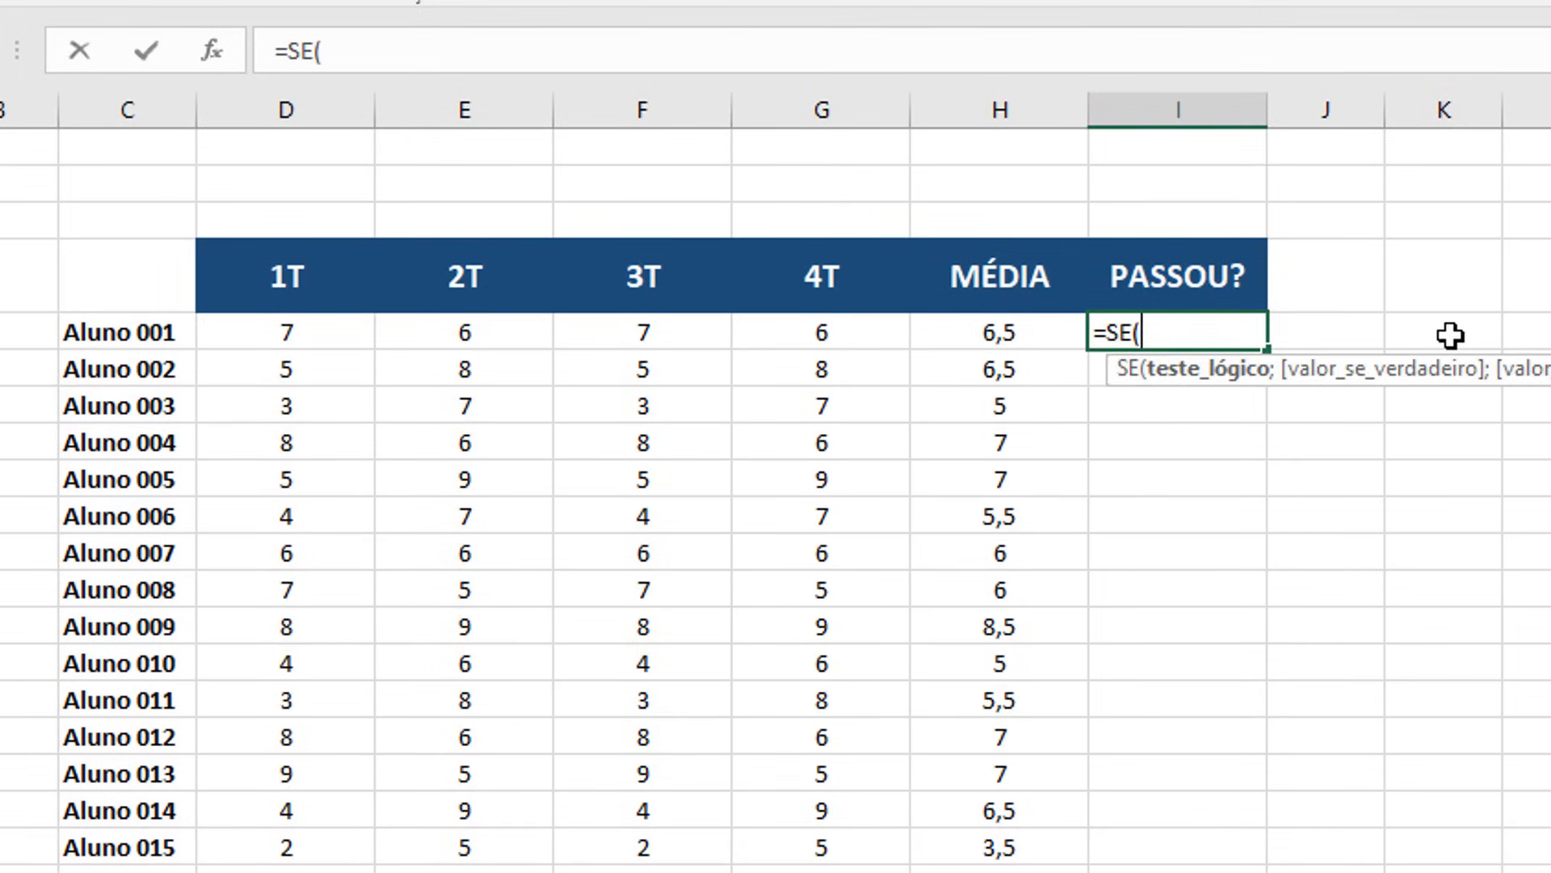
pyautogui.click(1005, 335)
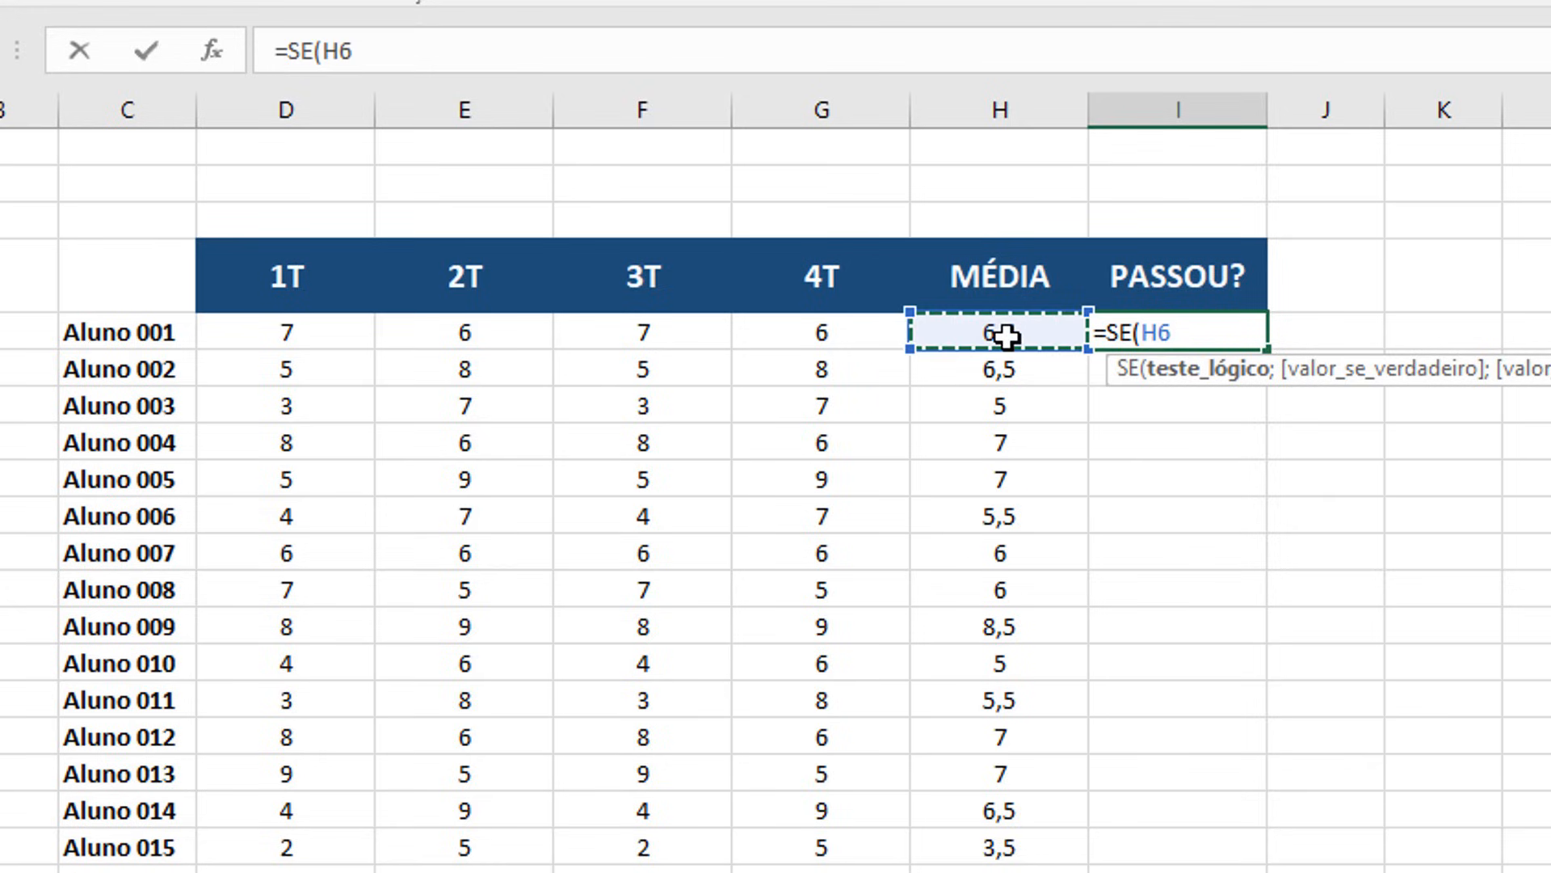
pyautogui.write('>')
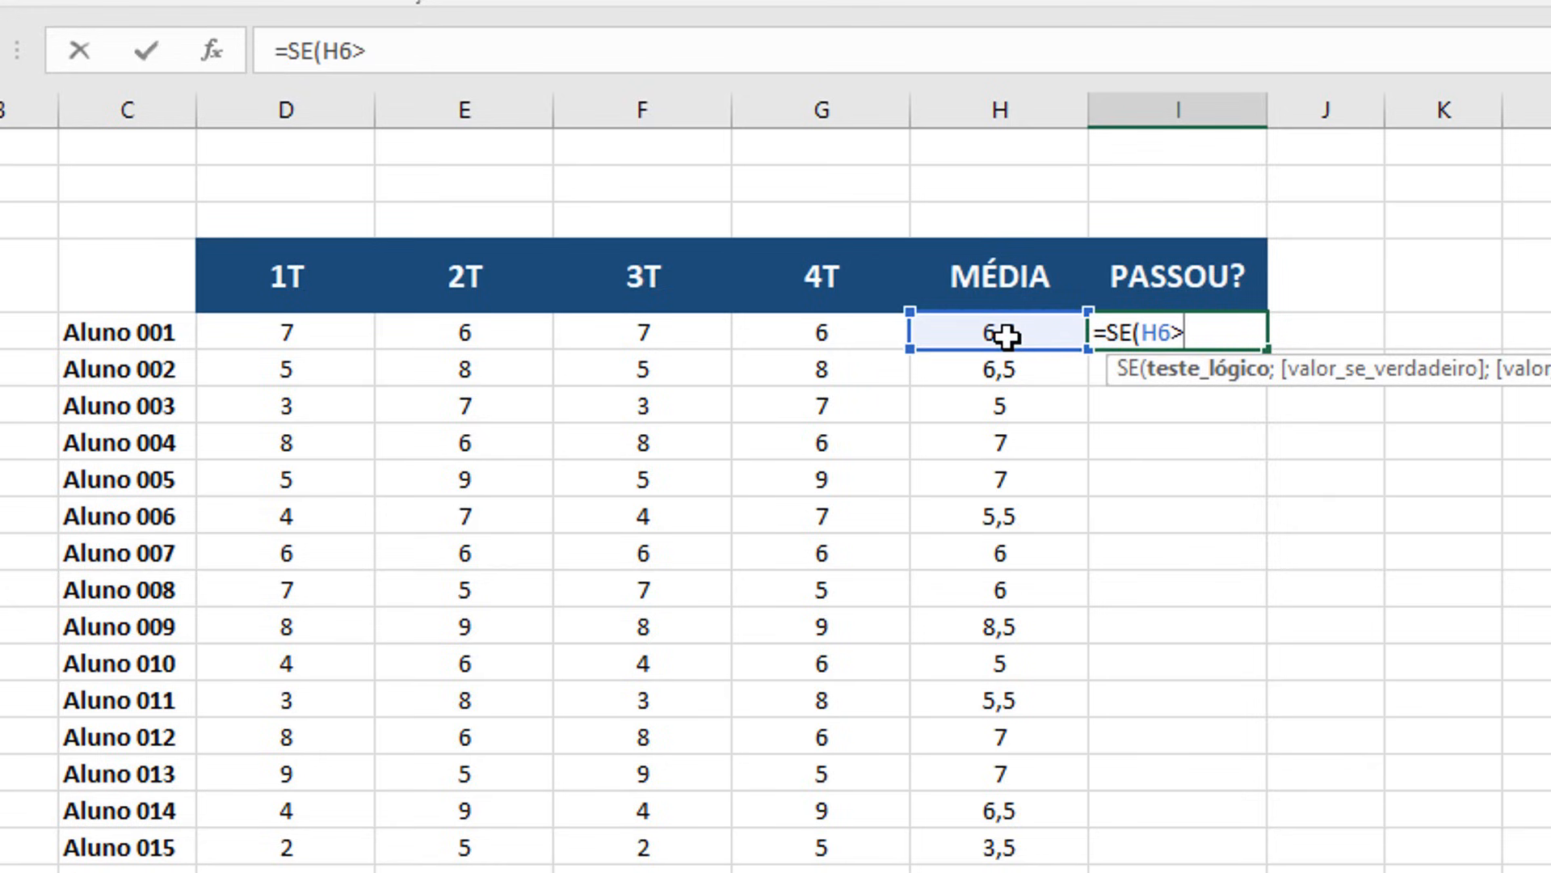
pyautogui.write('=7')
pyautogui.write(';')
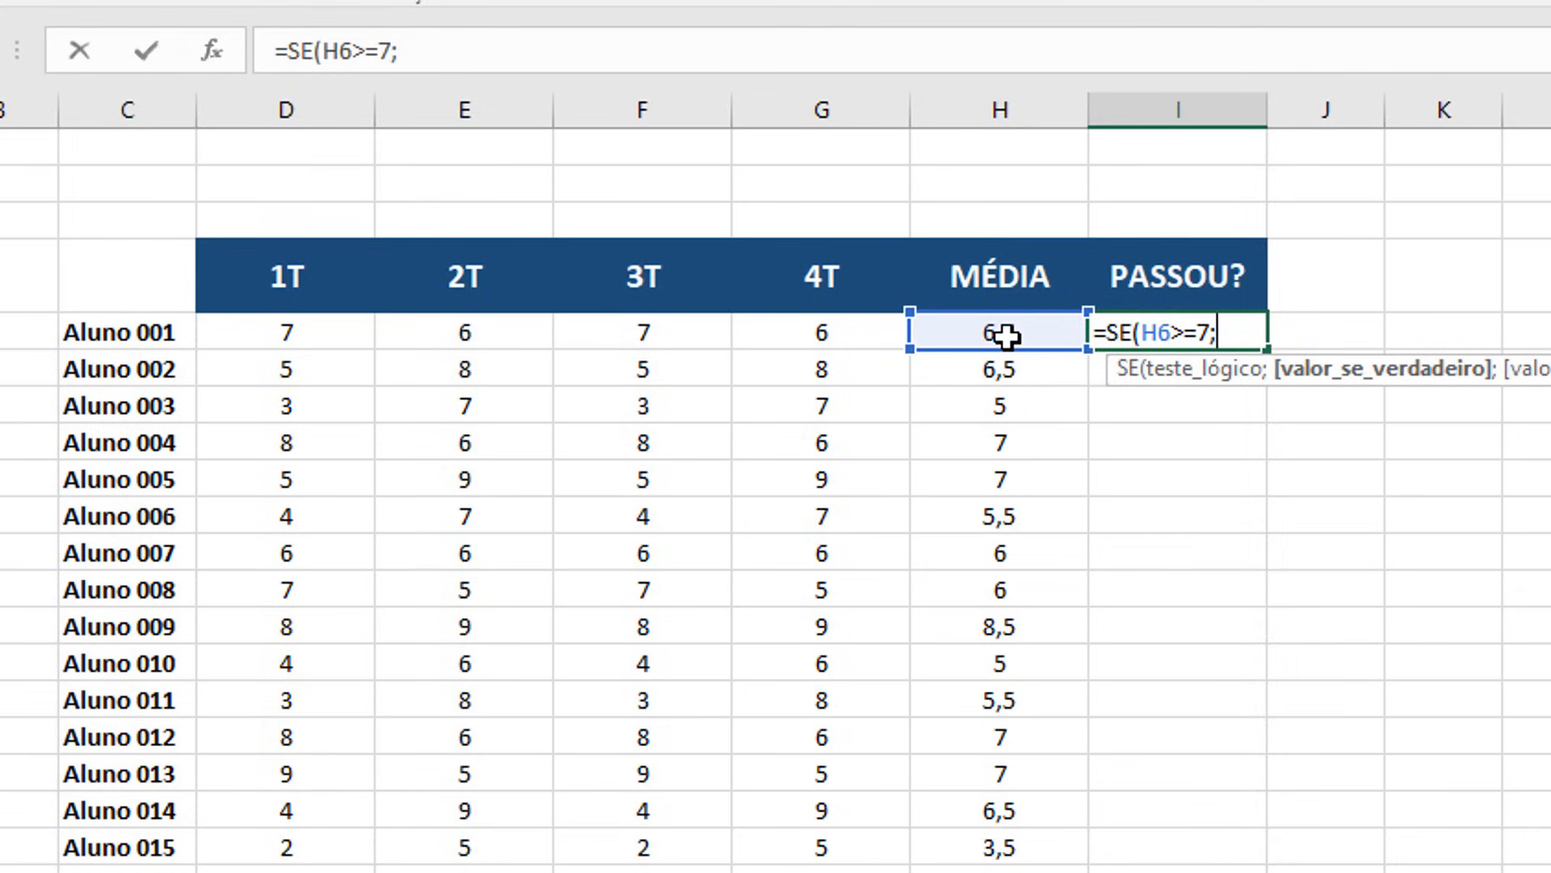
pyautogui.write('"SIM')
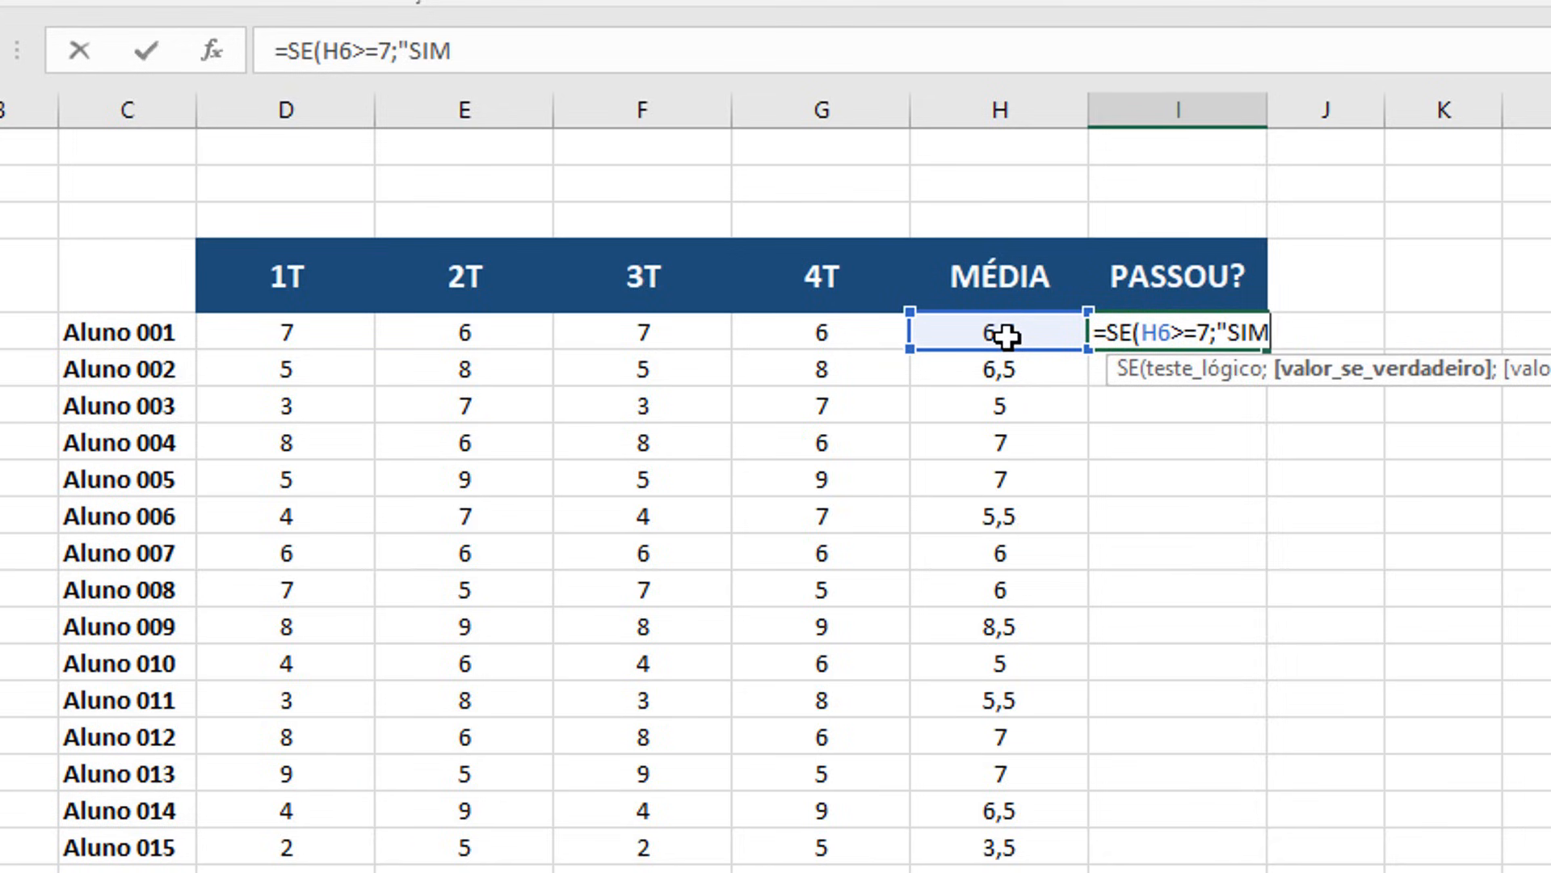
pyautogui.write('";')
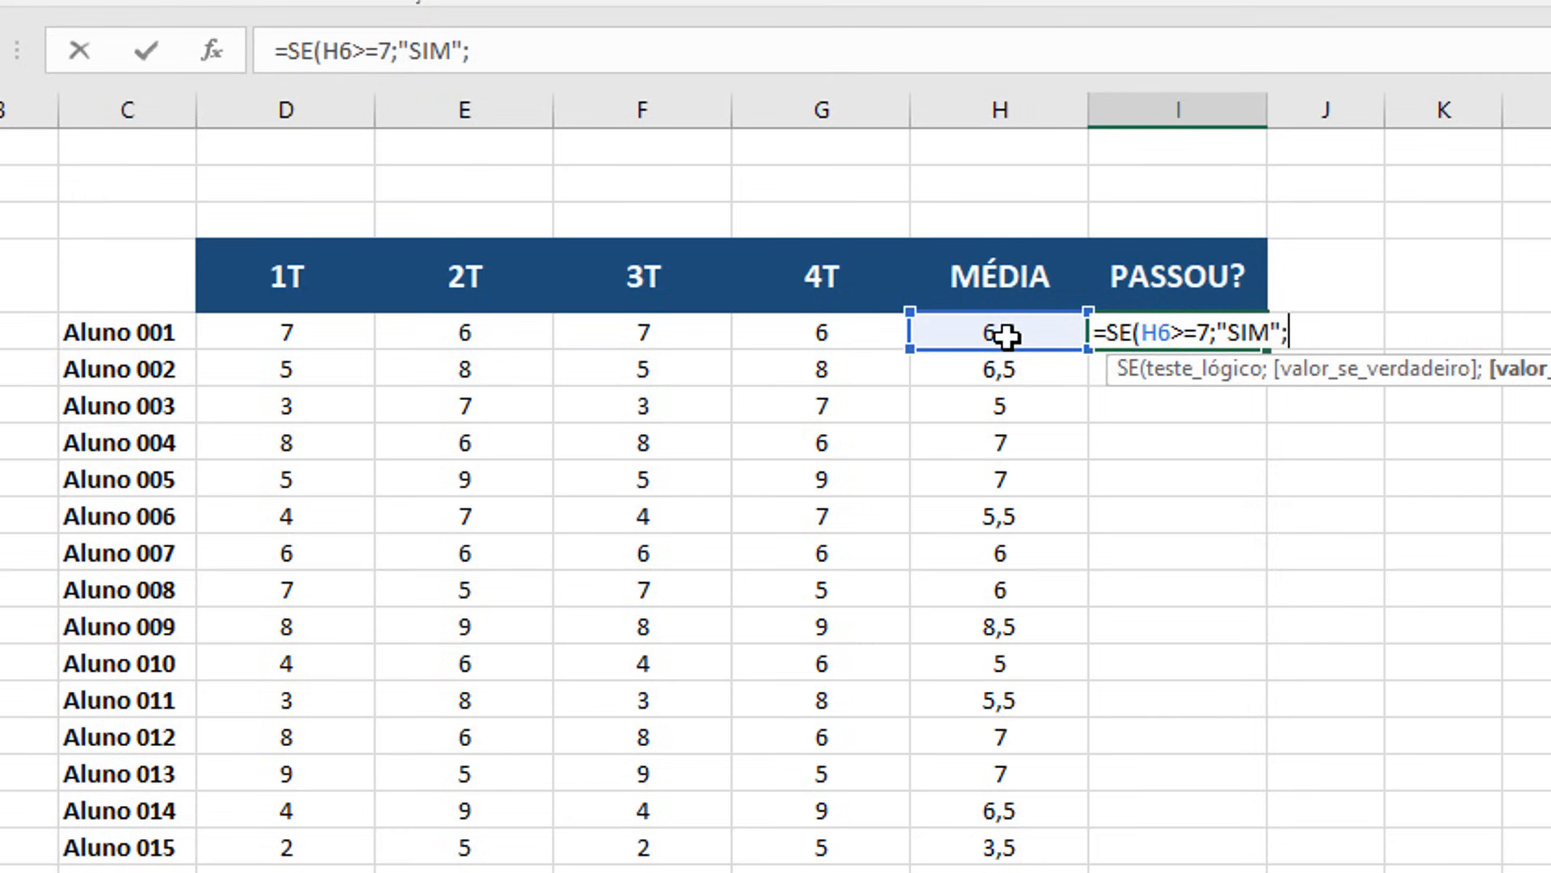
pyautogui.write('"NÃO"')
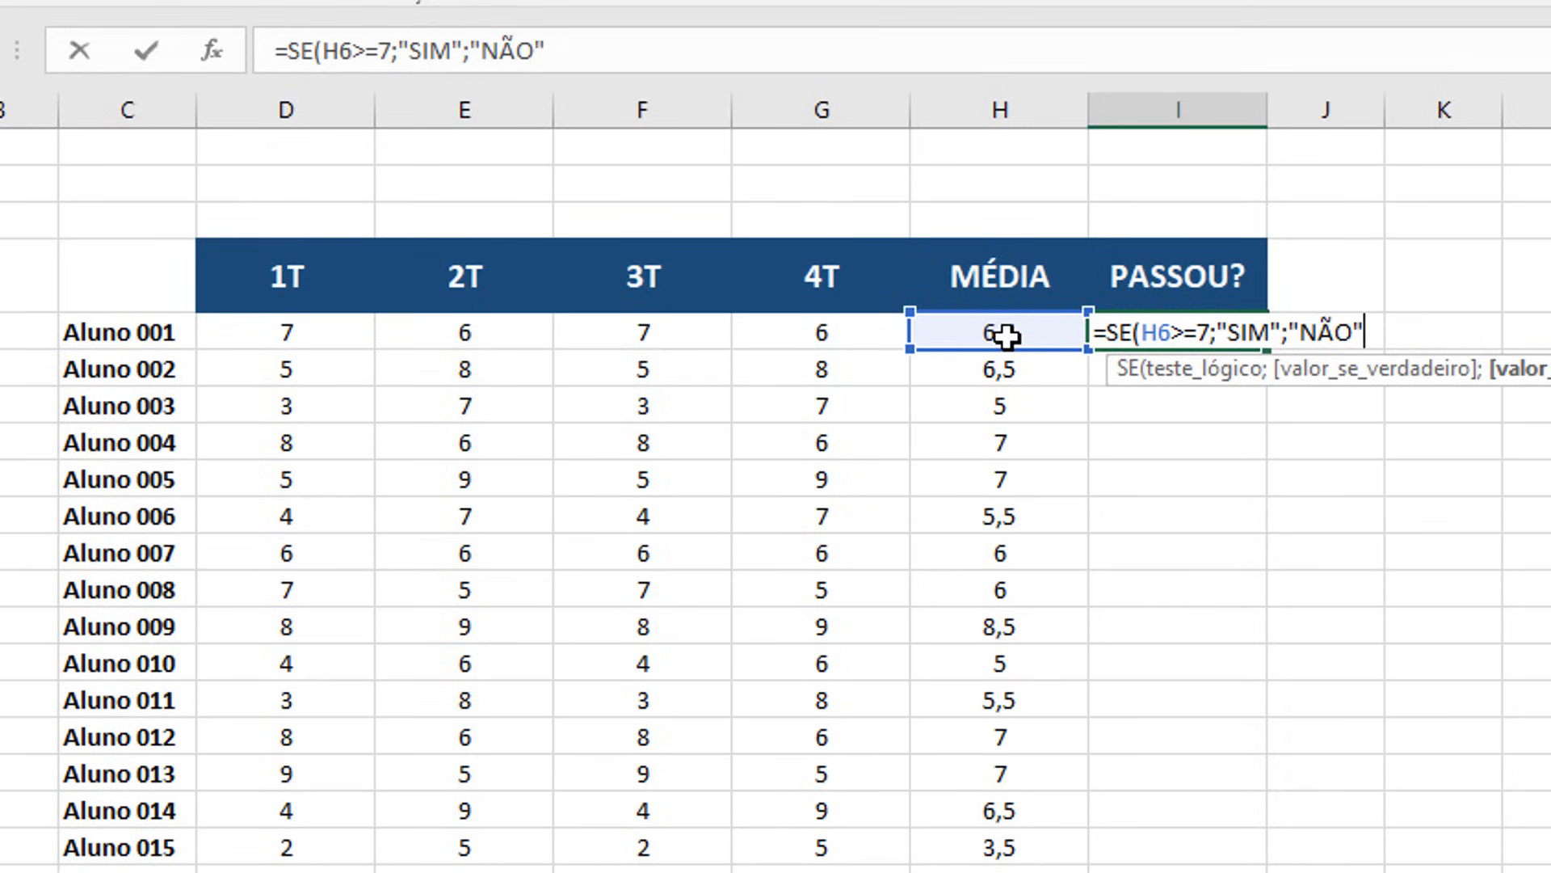
pyautogui.write(')')
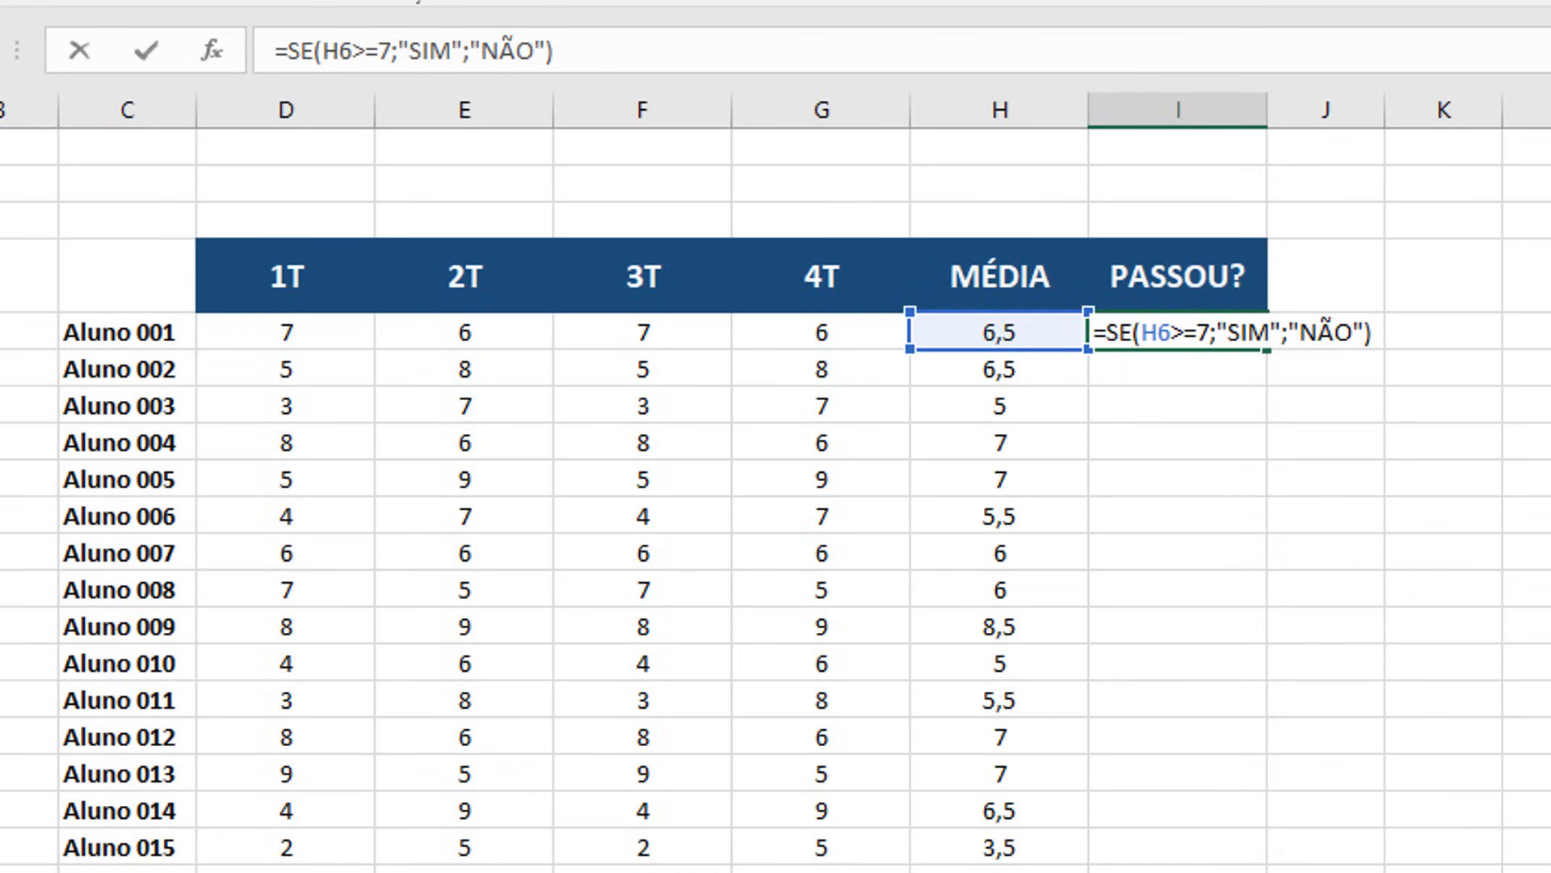
pyautogui.press('Return')
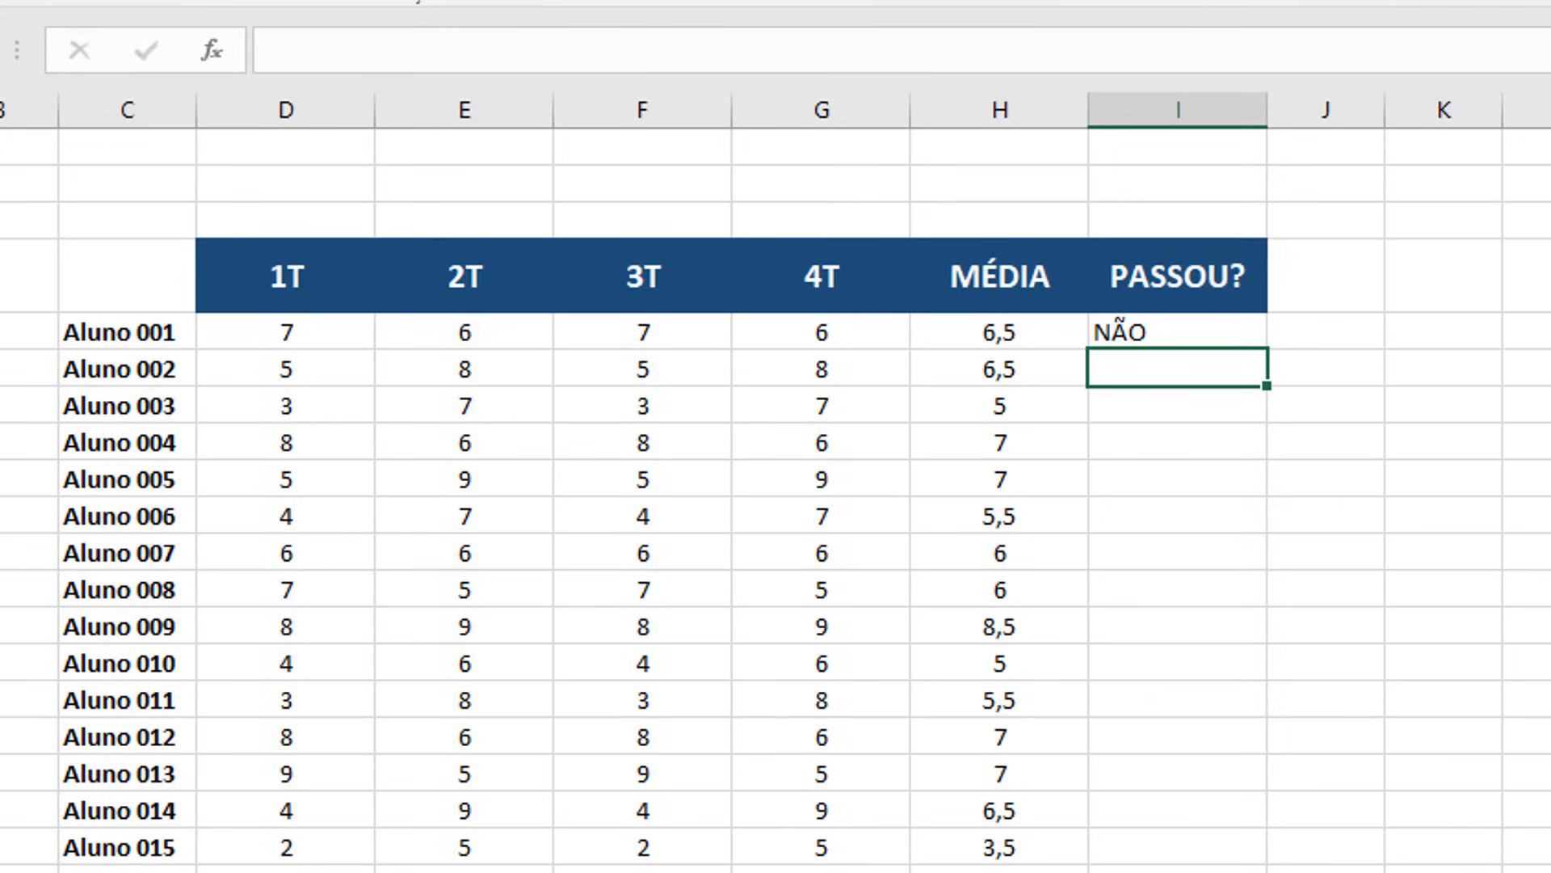
pyautogui.click(1189, 328)
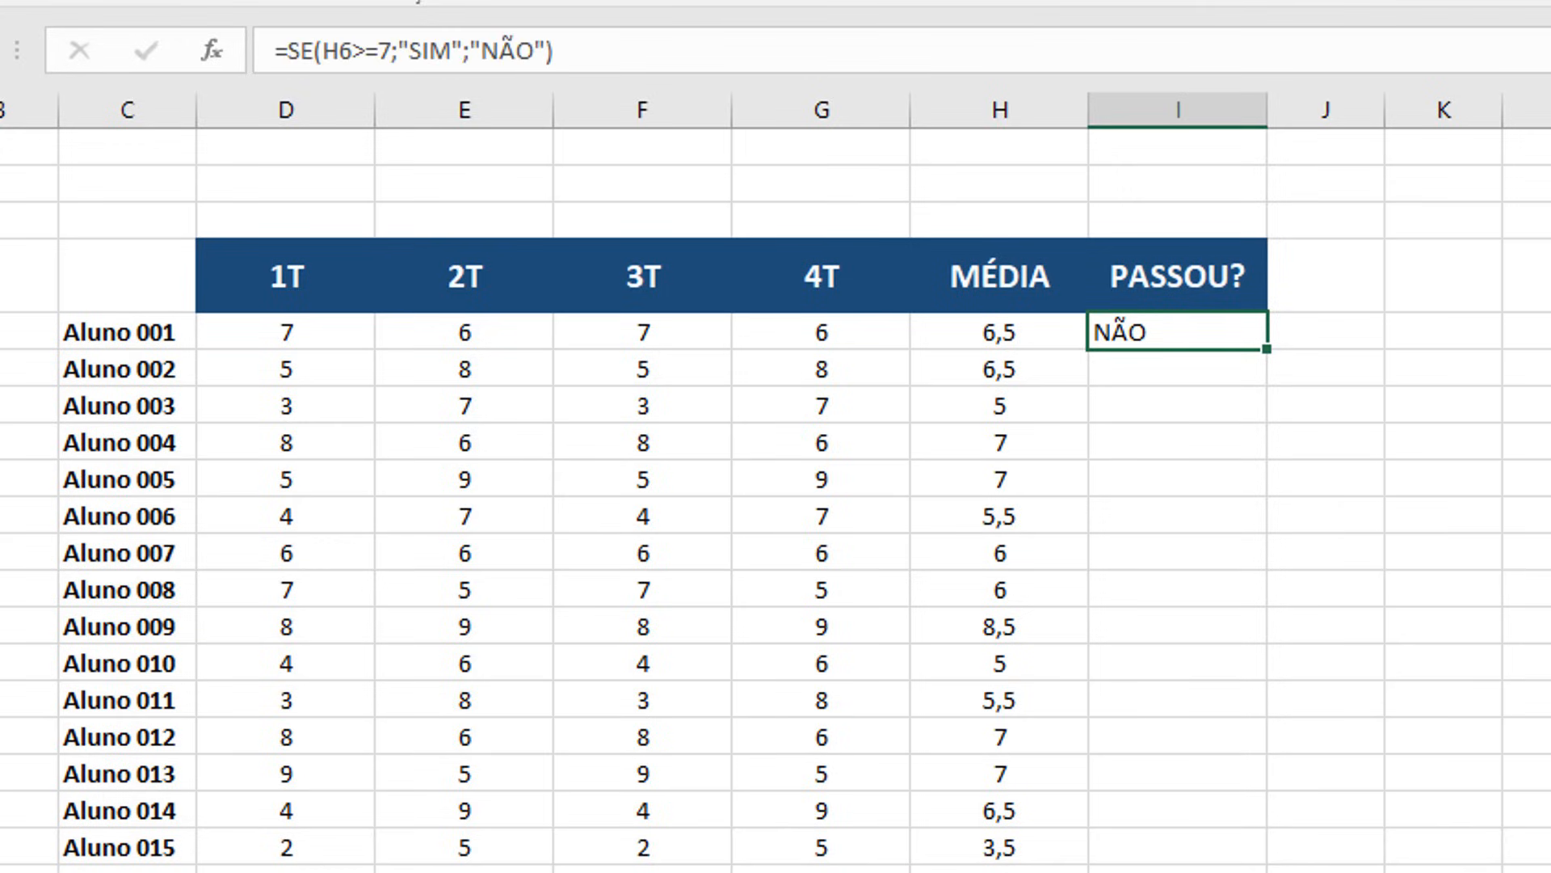
# Step: Center the PASSOU? result in I6 and fill its SE formula down through I25 for all students
pyautogui.click(387, 1)
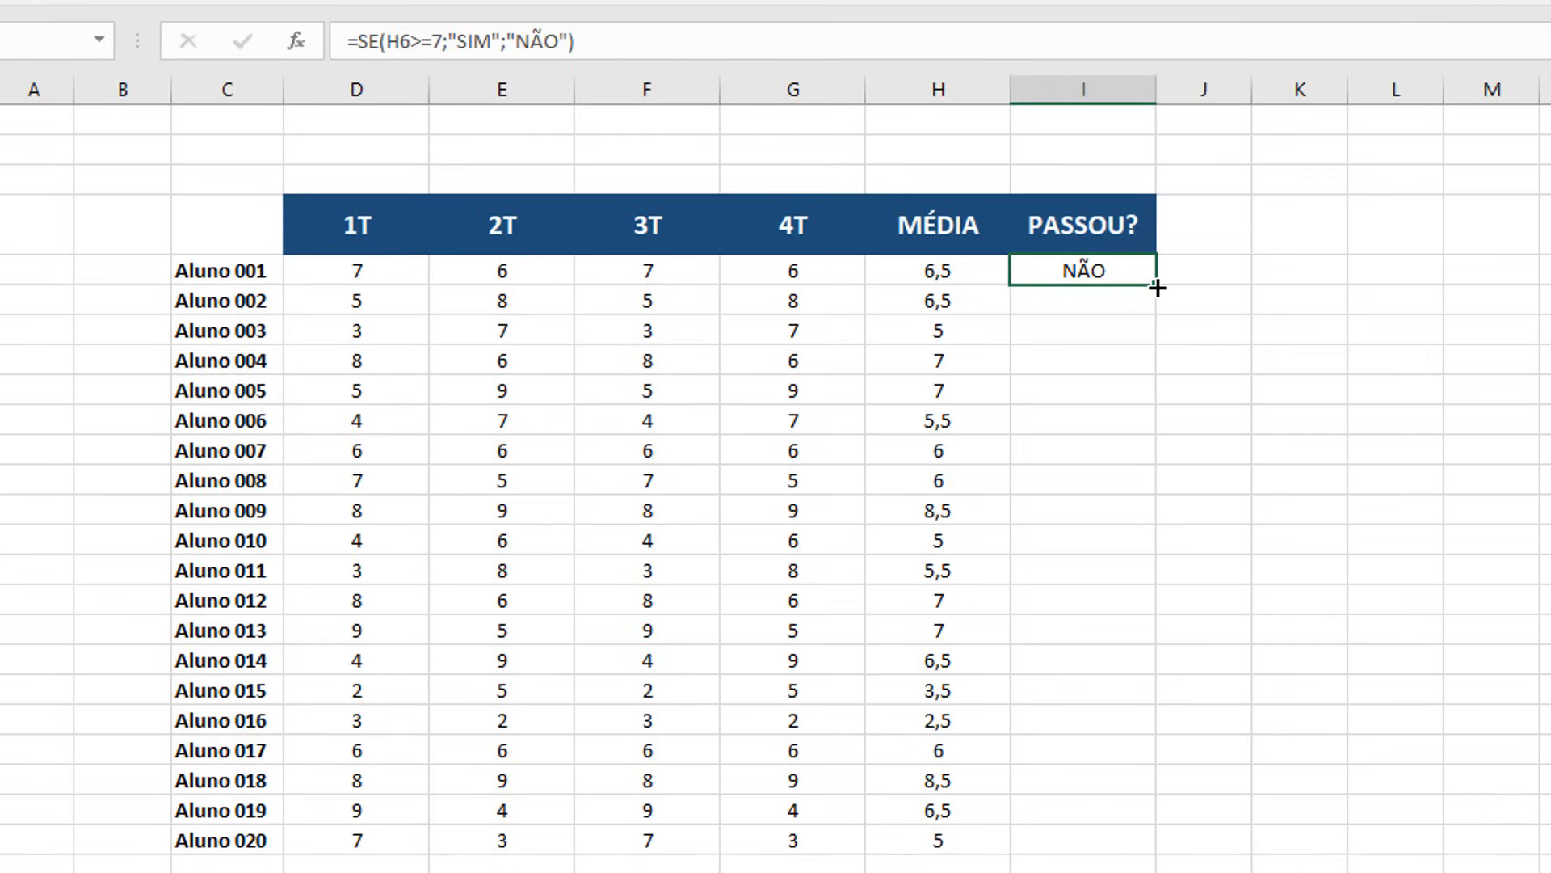
pyautogui.doubleClick(1267, 351)
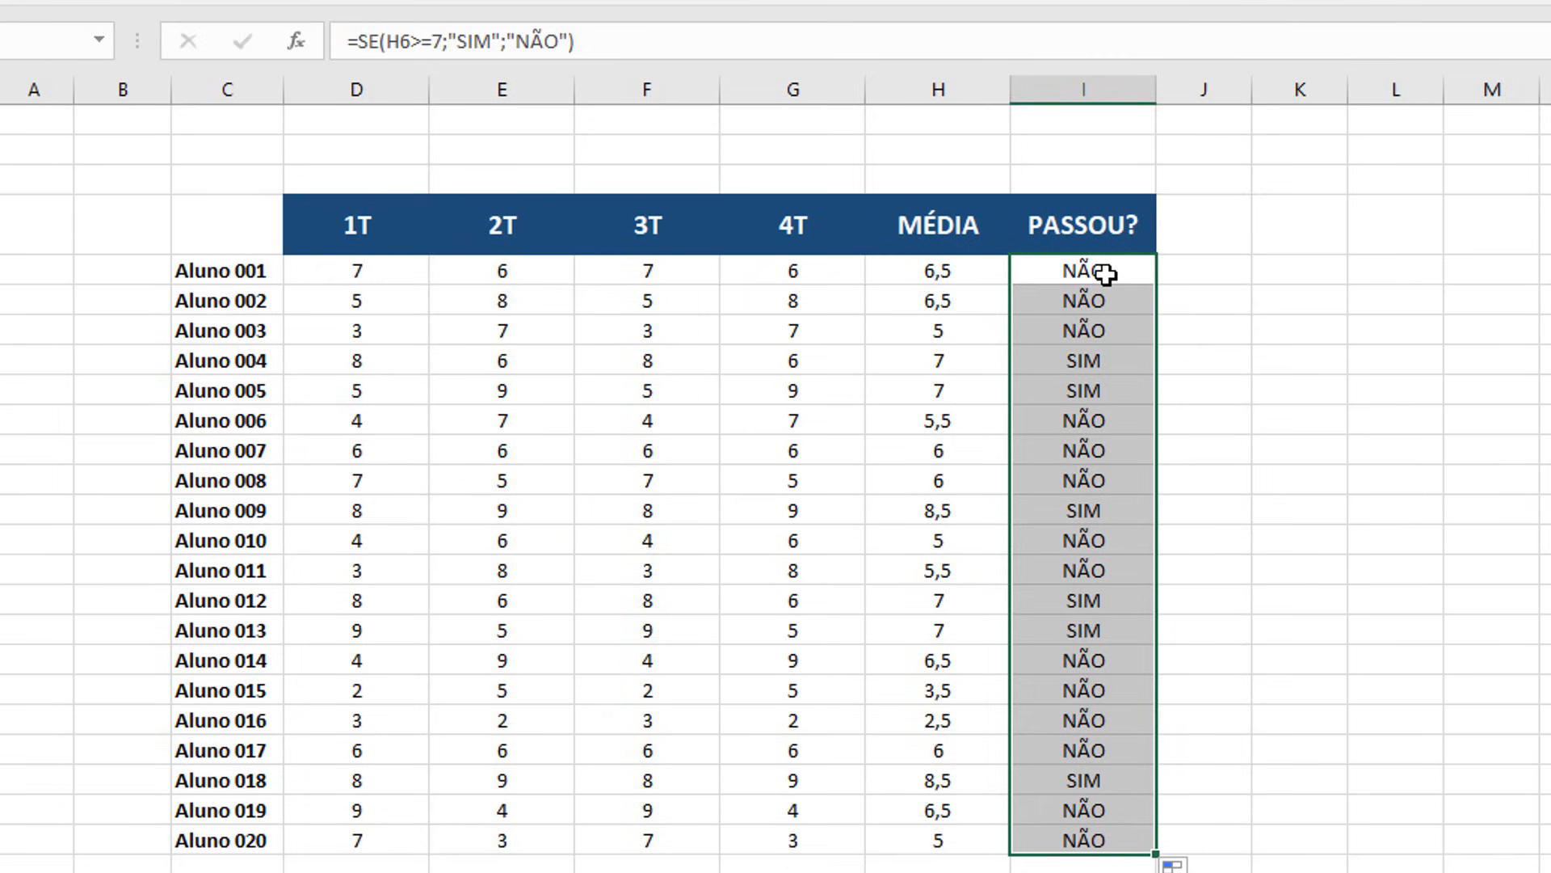
# Step: Compare the SIM results under PASSOU? with the averages of Alunos 004, 005, 009, 012, 013 and 018
pyautogui.click(1112, 361)
pyautogui.click(980, 359)
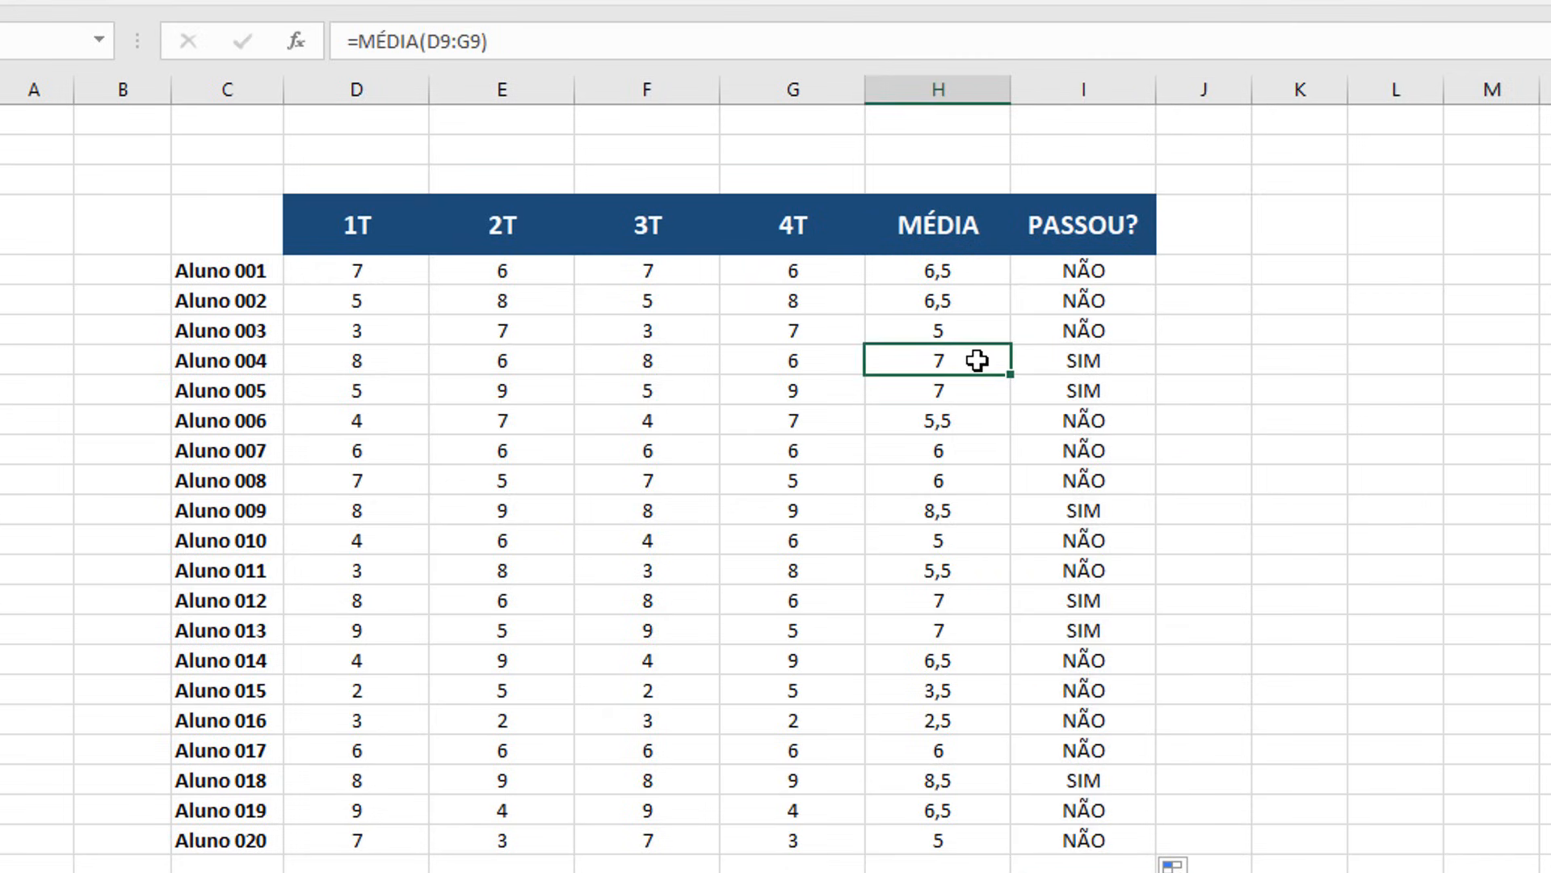
pyautogui.click(967, 383)
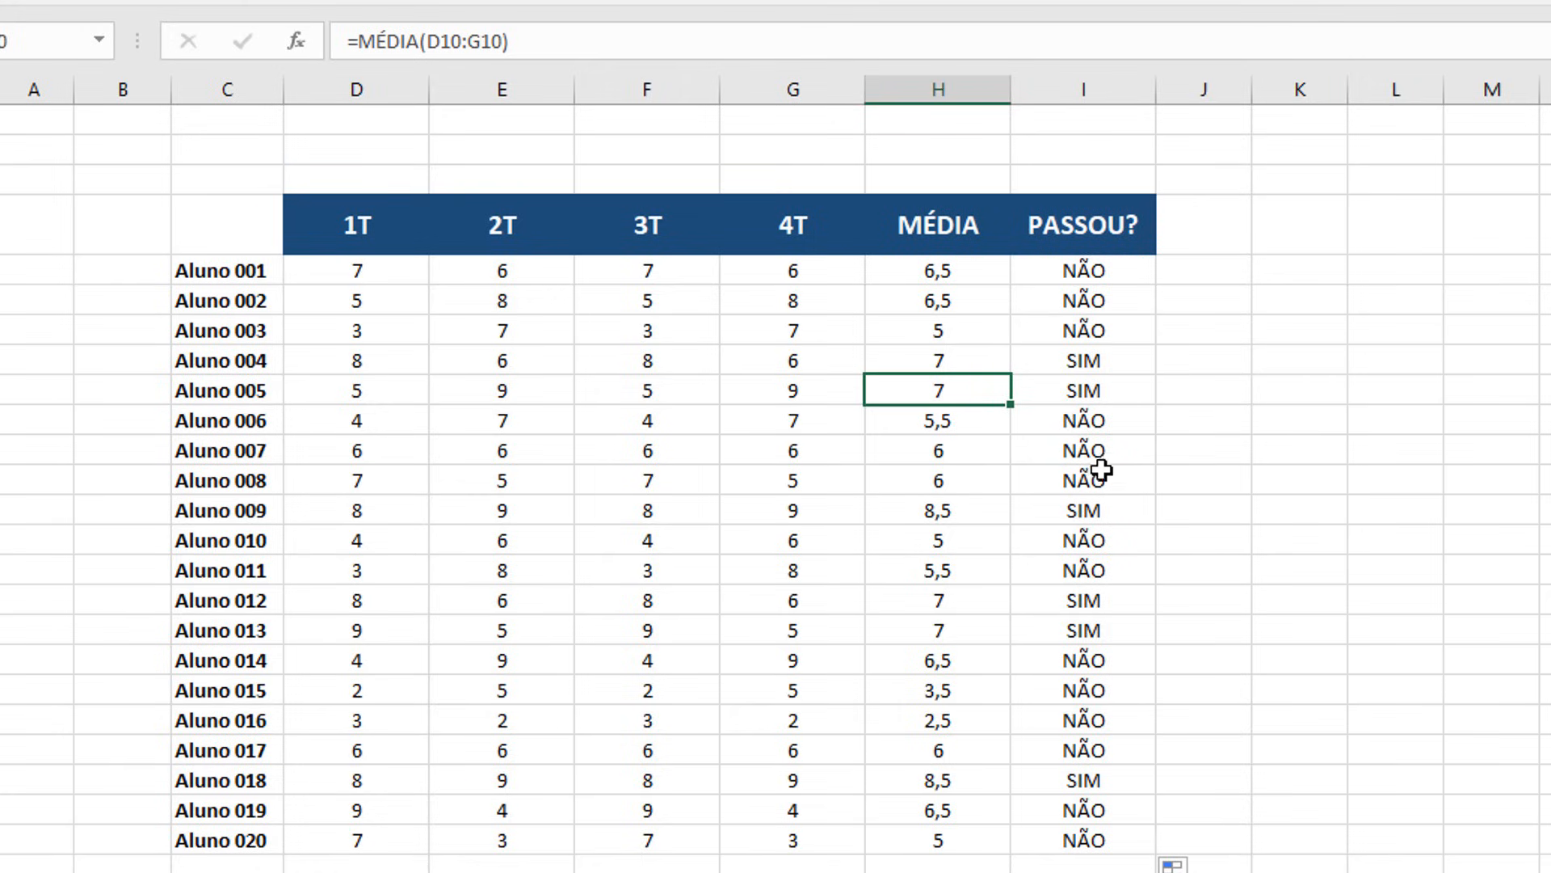
pyautogui.click(1101, 511)
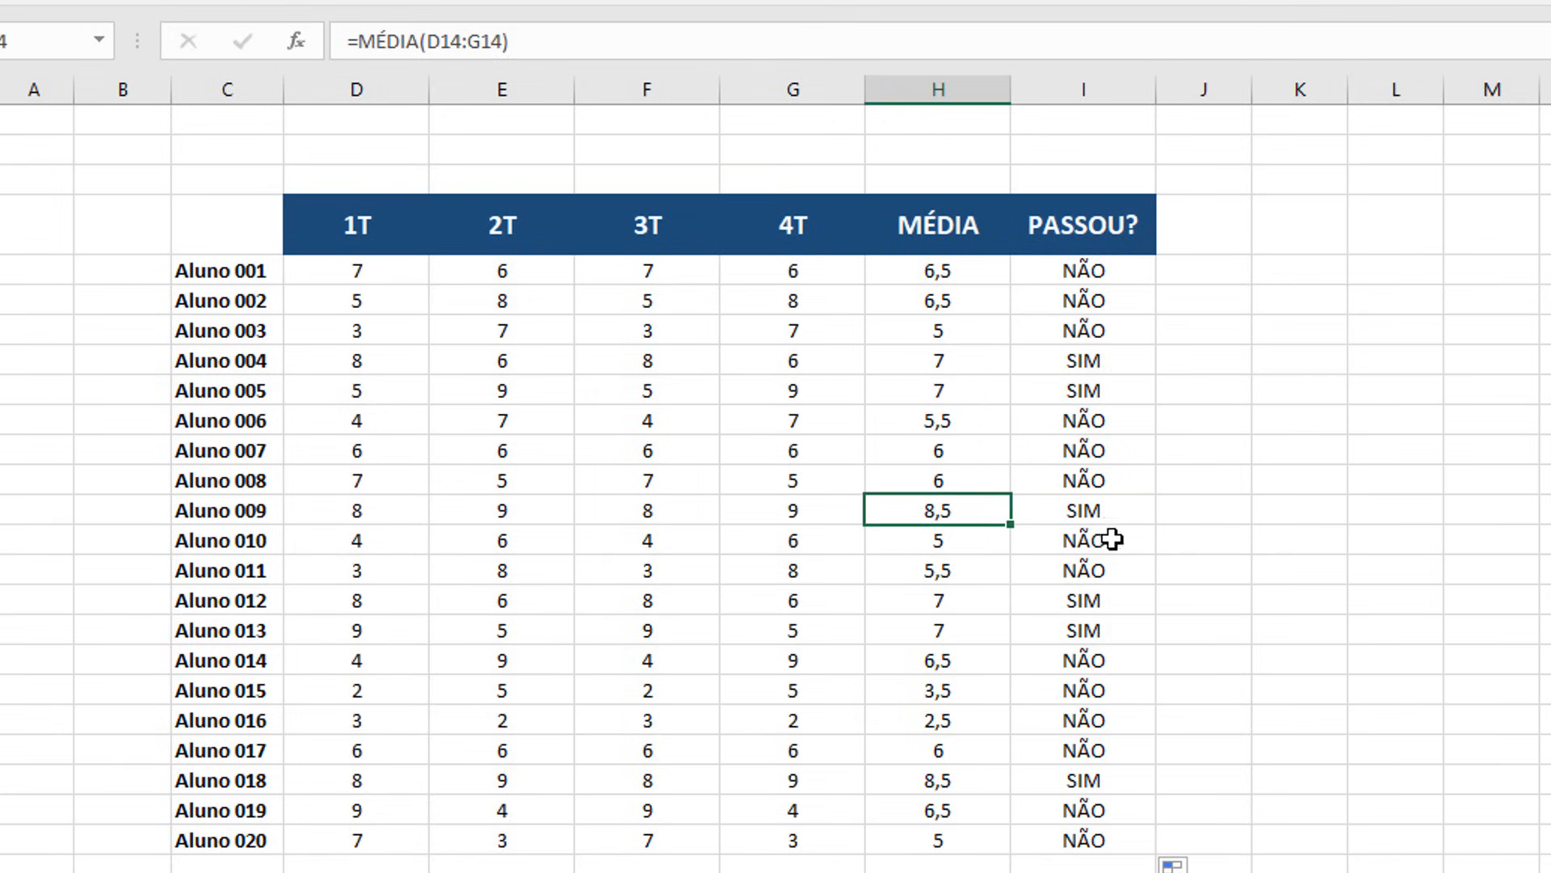
pyautogui.moveTo(958, 604); pyautogui.dragTo(958, 632)
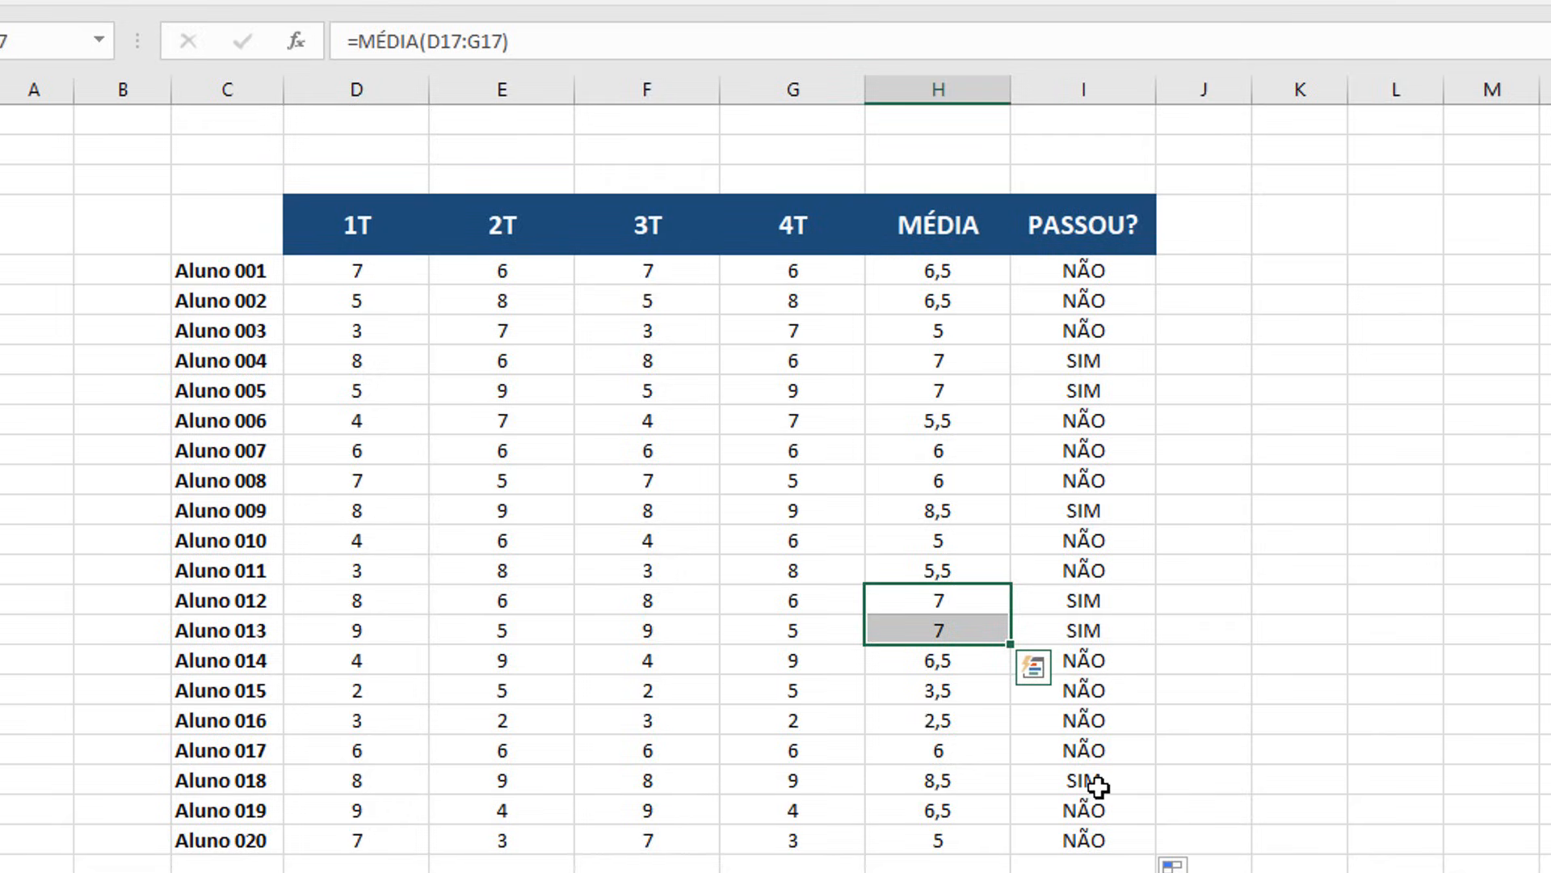
pyautogui.click(1074, 782)
pyautogui.click(949, 784)
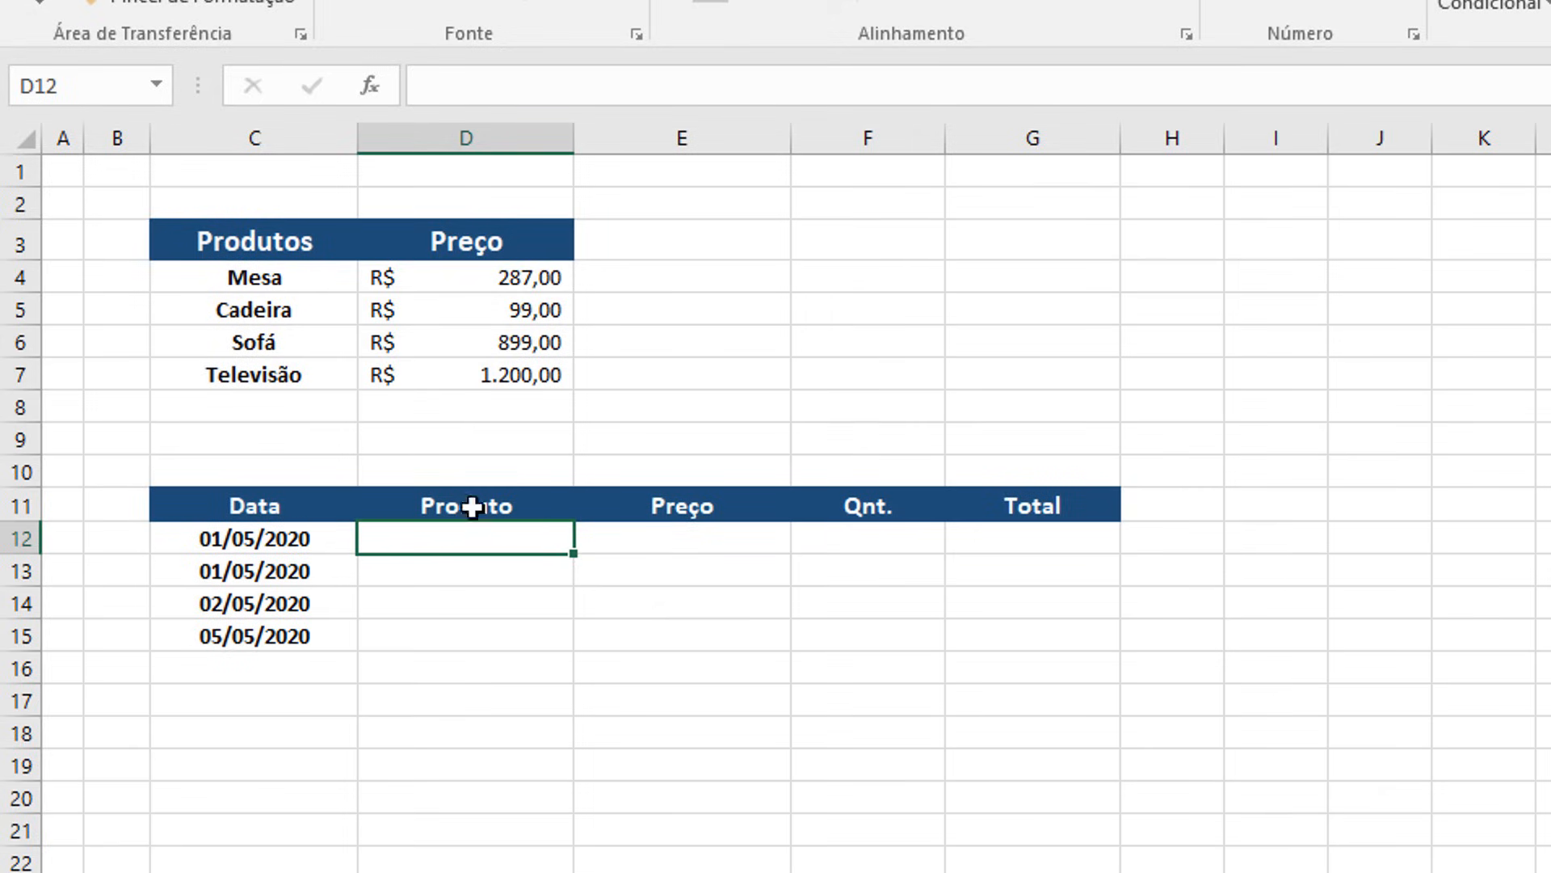
# Step: Start a SE formula in E12, under Preço, that returns D4 when D12 equals C4 (Mesa): =SE(D12=C4;D4;
pyautogui.click(697, 536)
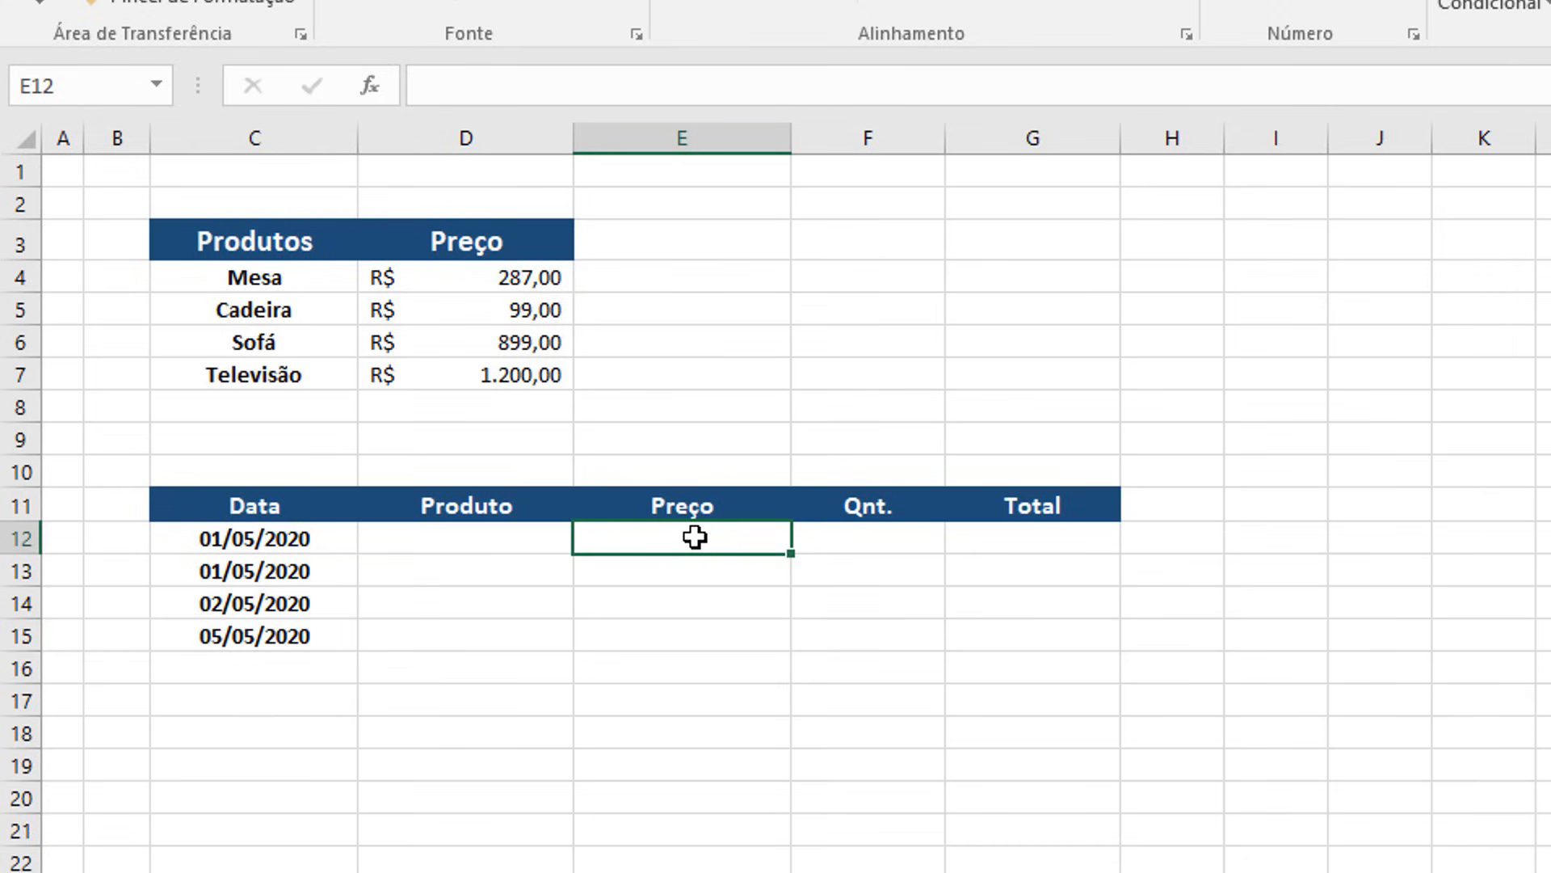
pyautogui.write('=se')
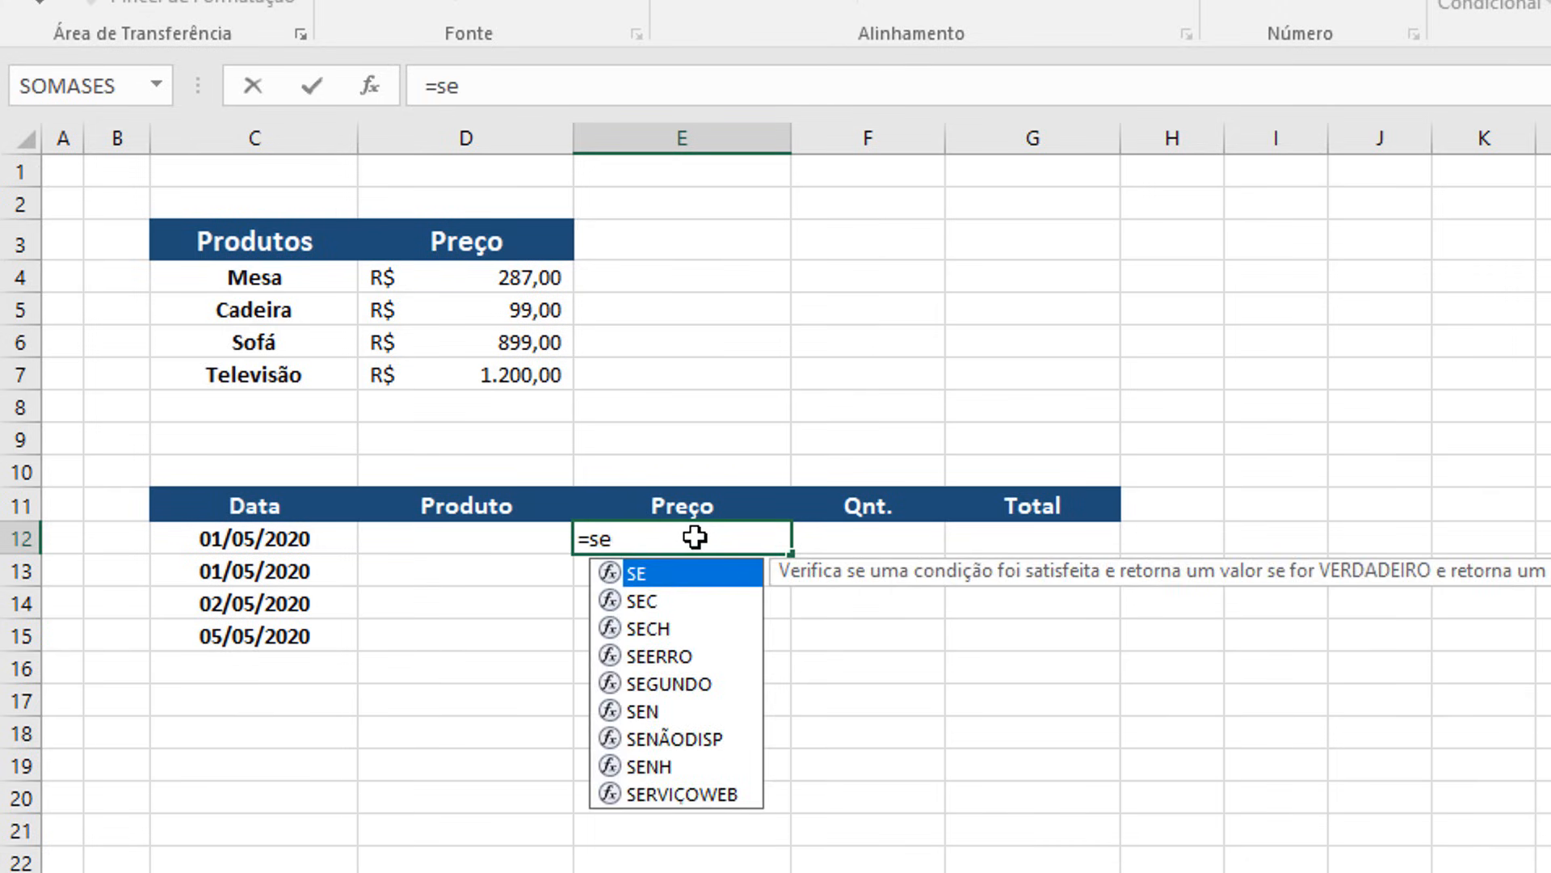
pyautogui.press('Tab')
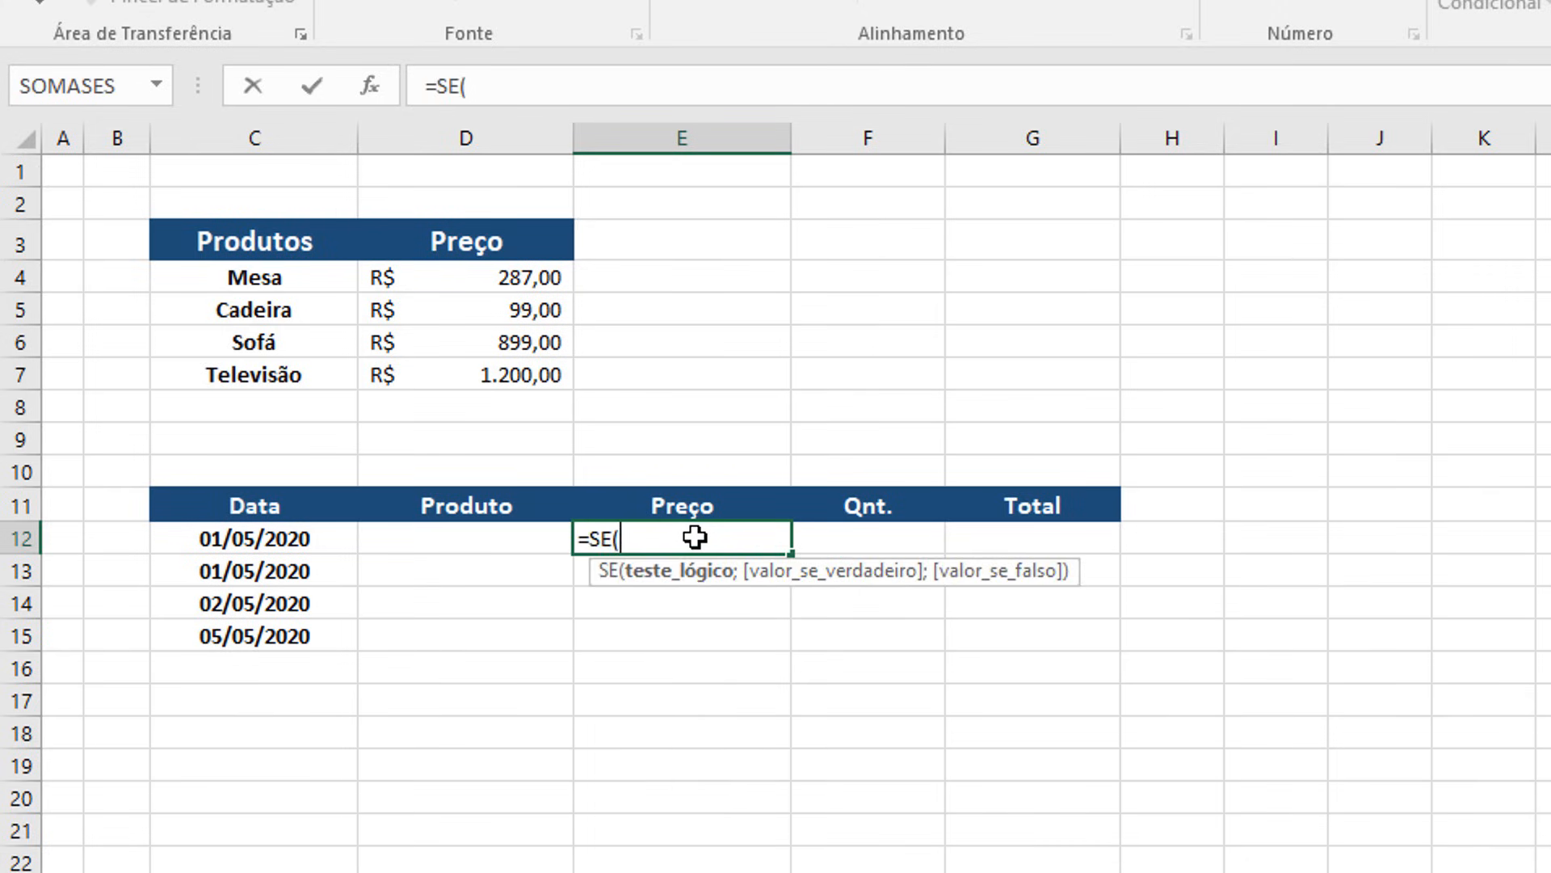
pyautogui.click(468, 539)
pyautogui.write('=')
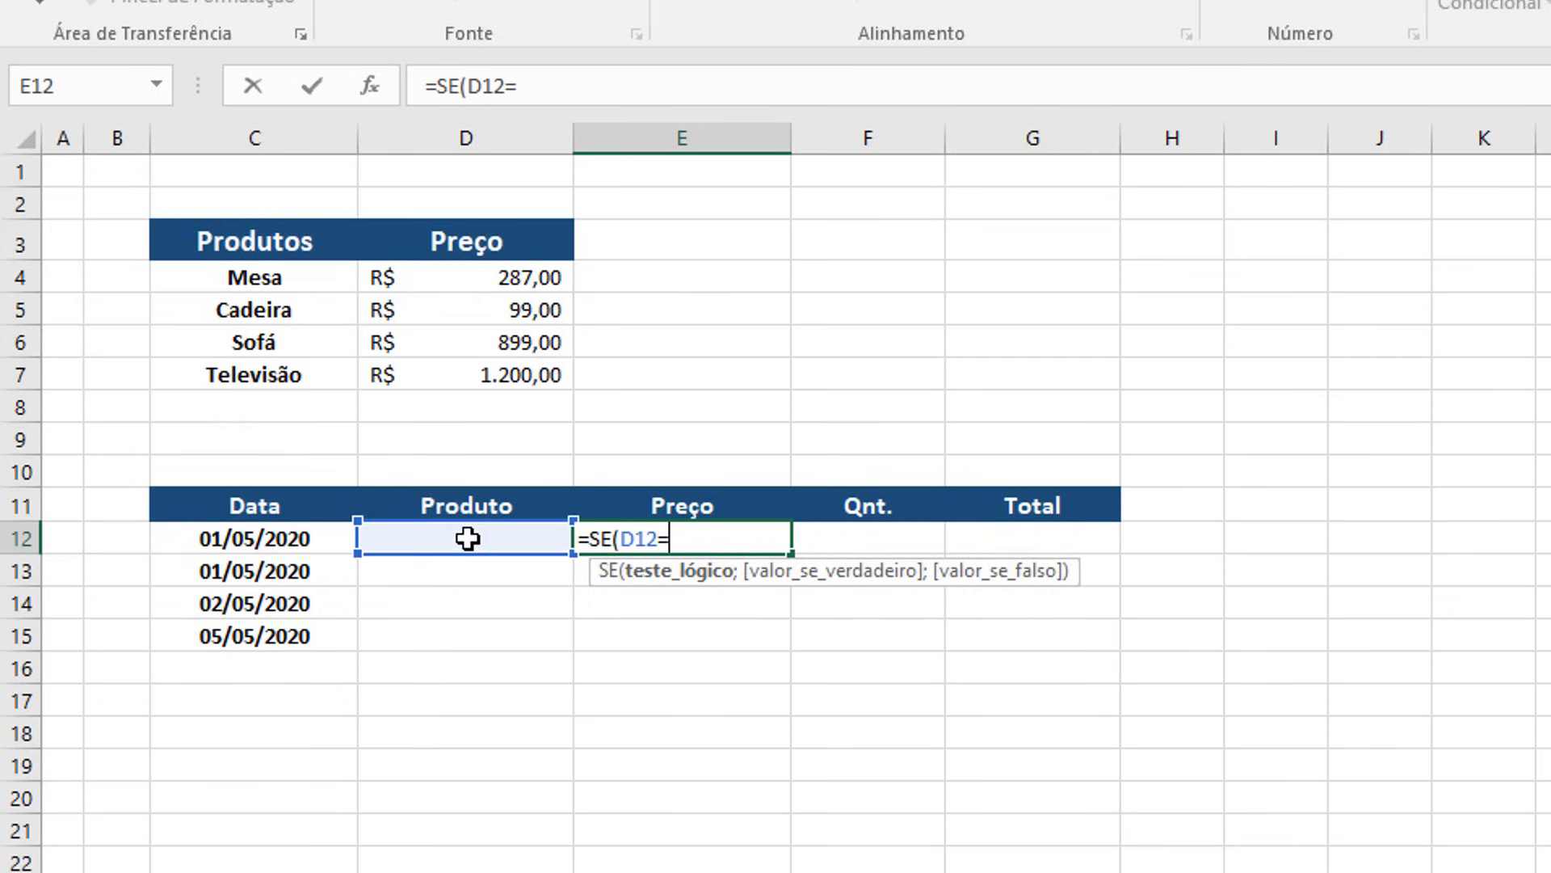
pyautogui.click(277, 275)
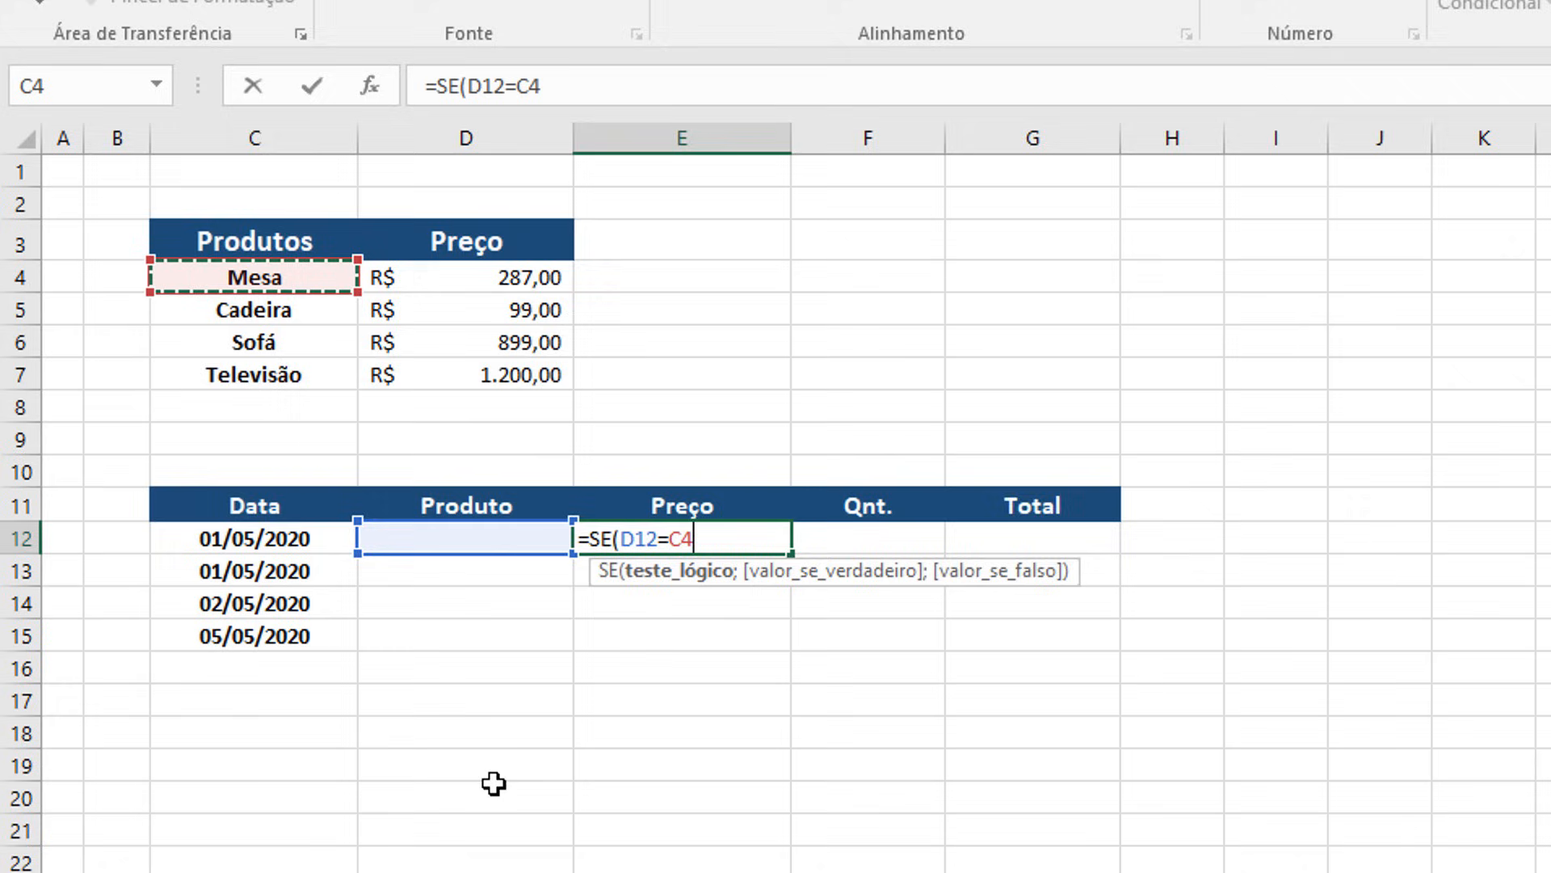
pyautogui.write(';')
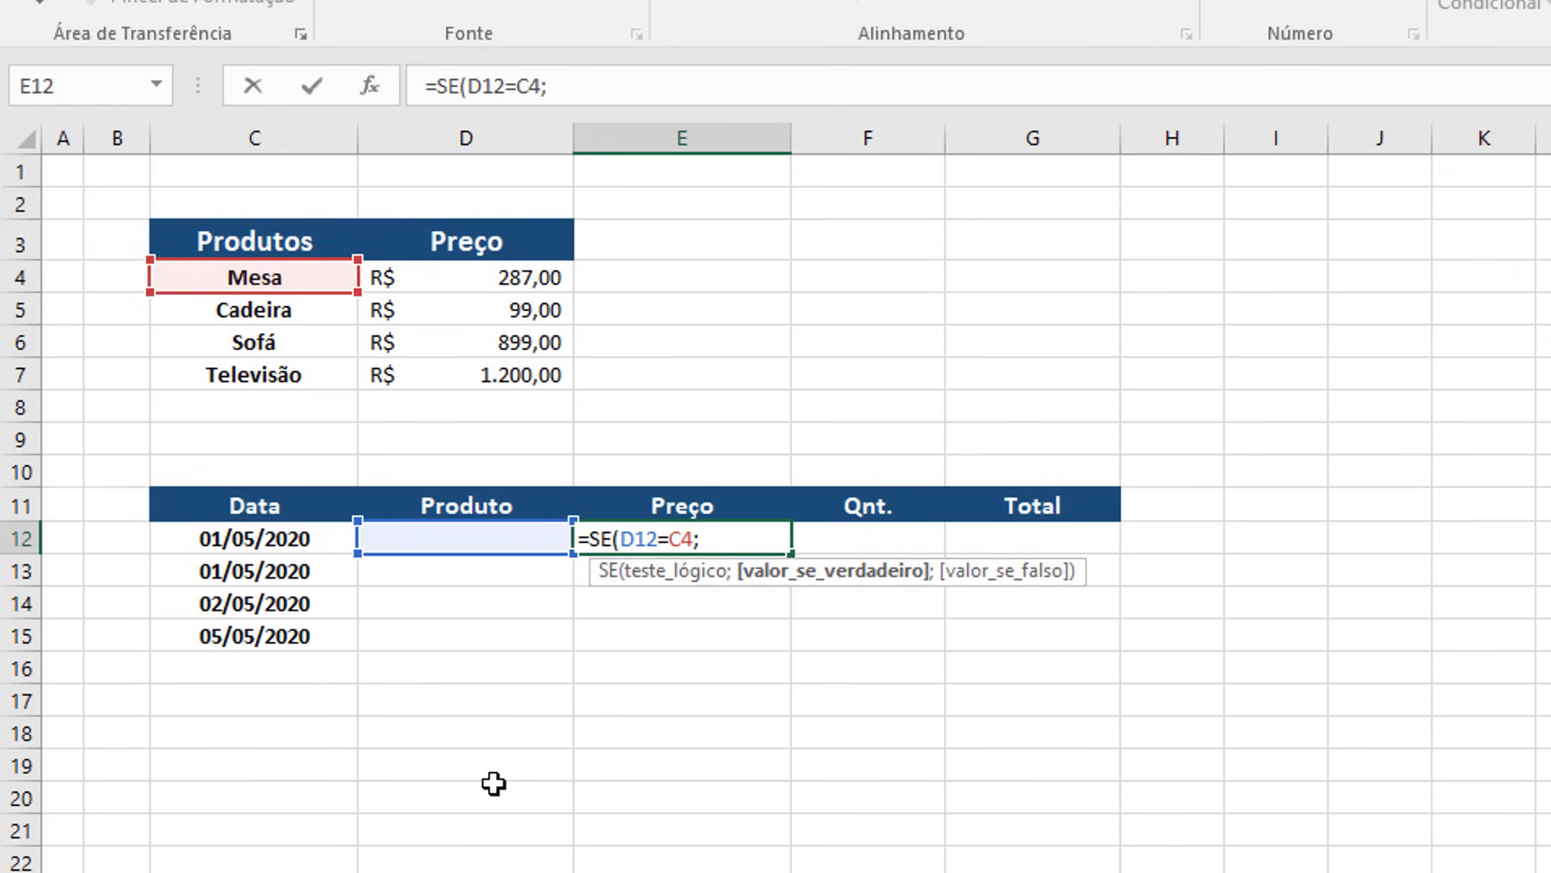
pyautogui.click(549, 277)
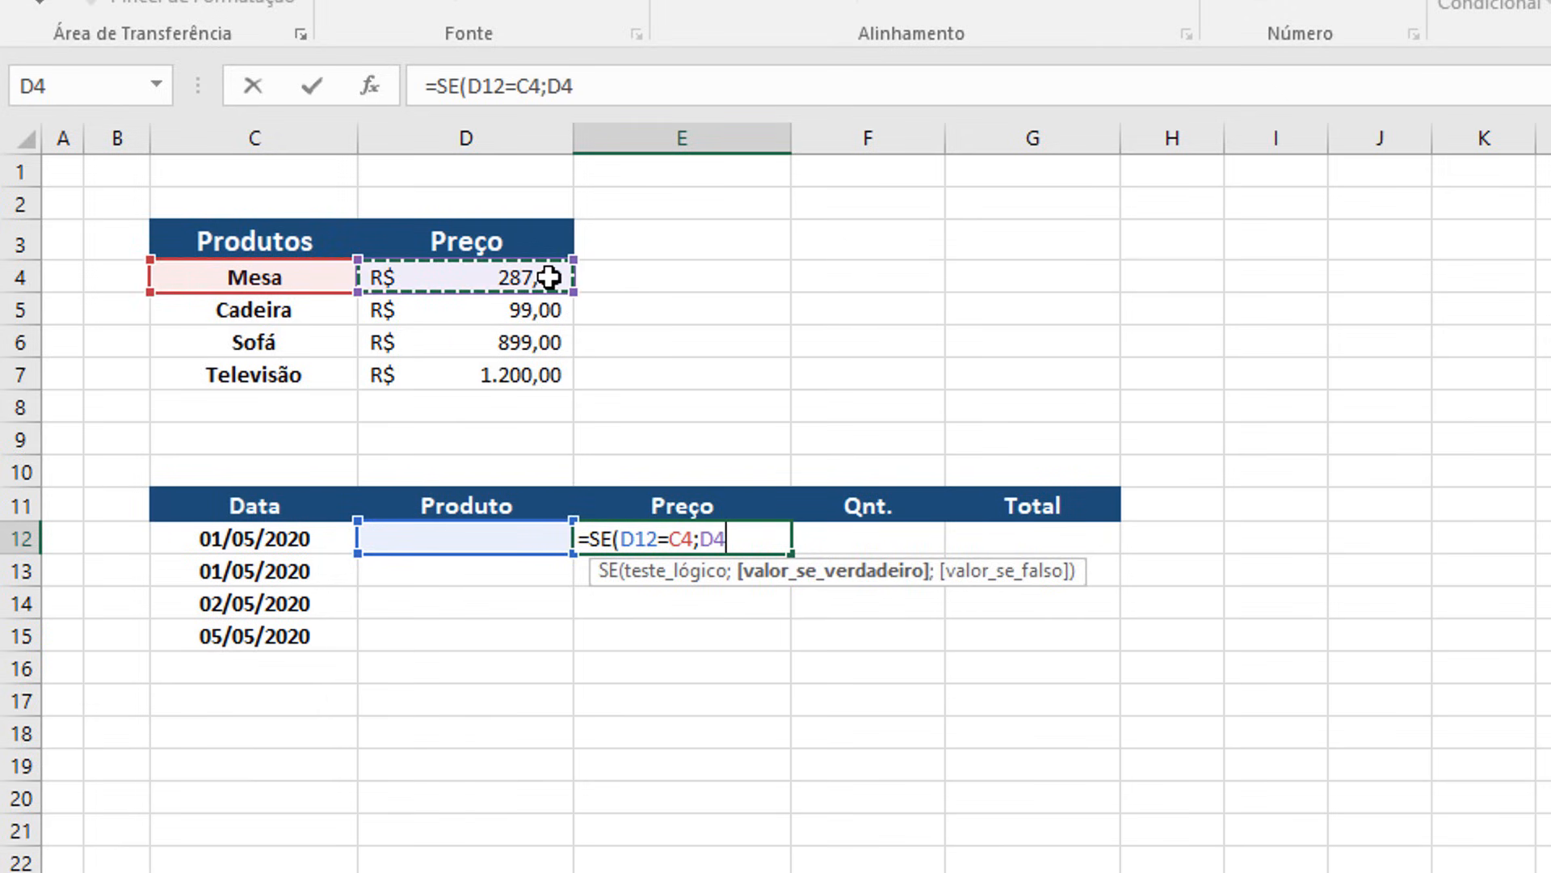
pyautogui.write(';')
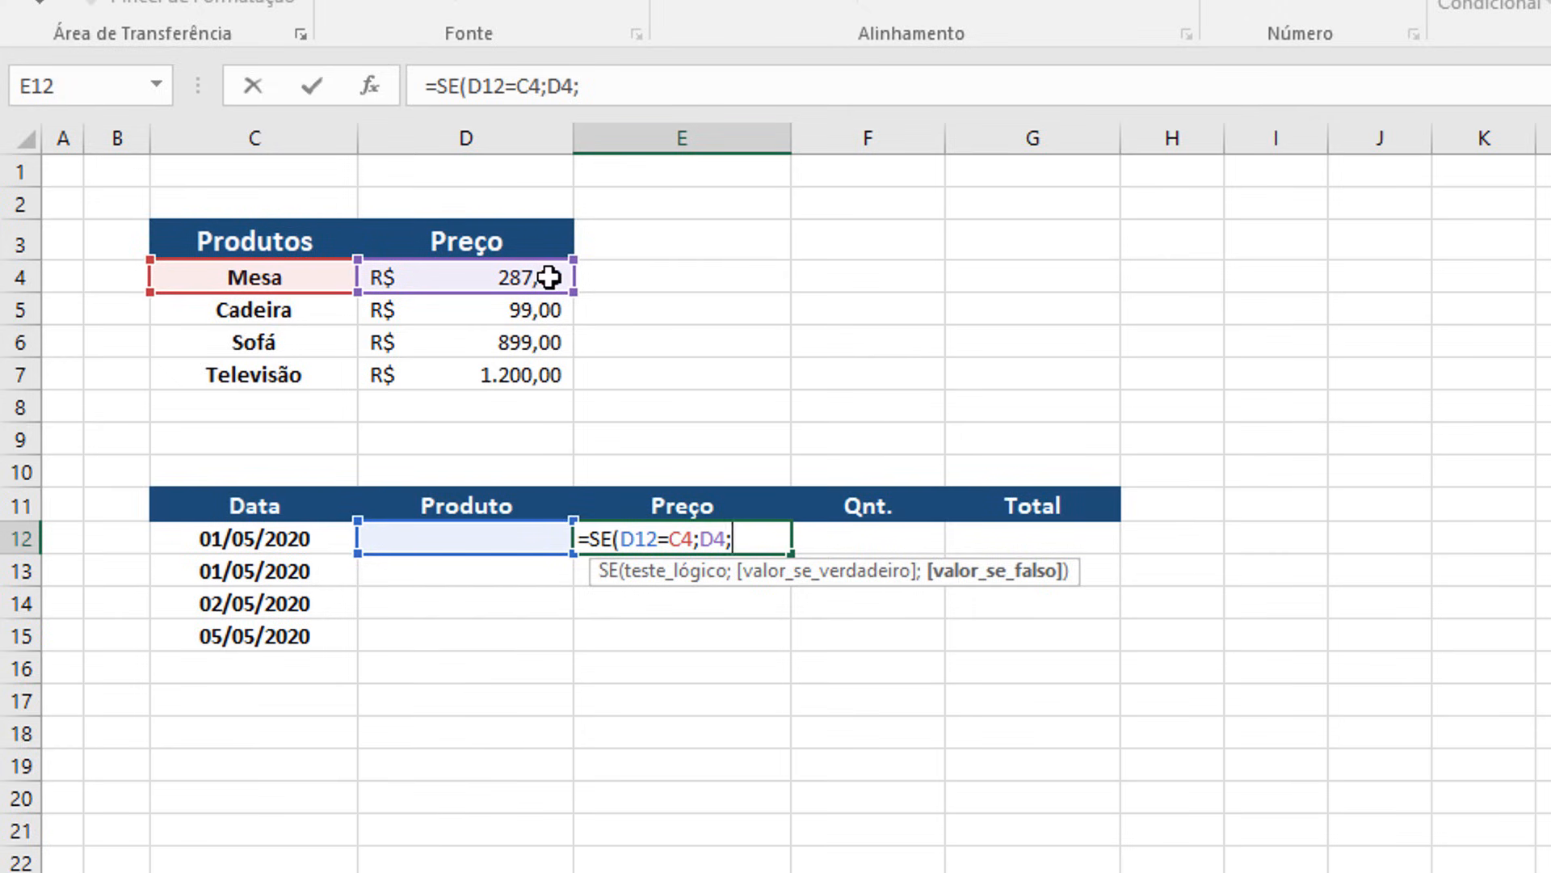
# Step: Nest a second SE in the E12 formula that returns D5 when D12 equals C5 (Cadeira): SE(D12=C5;D5;
pyautogui.write('se')
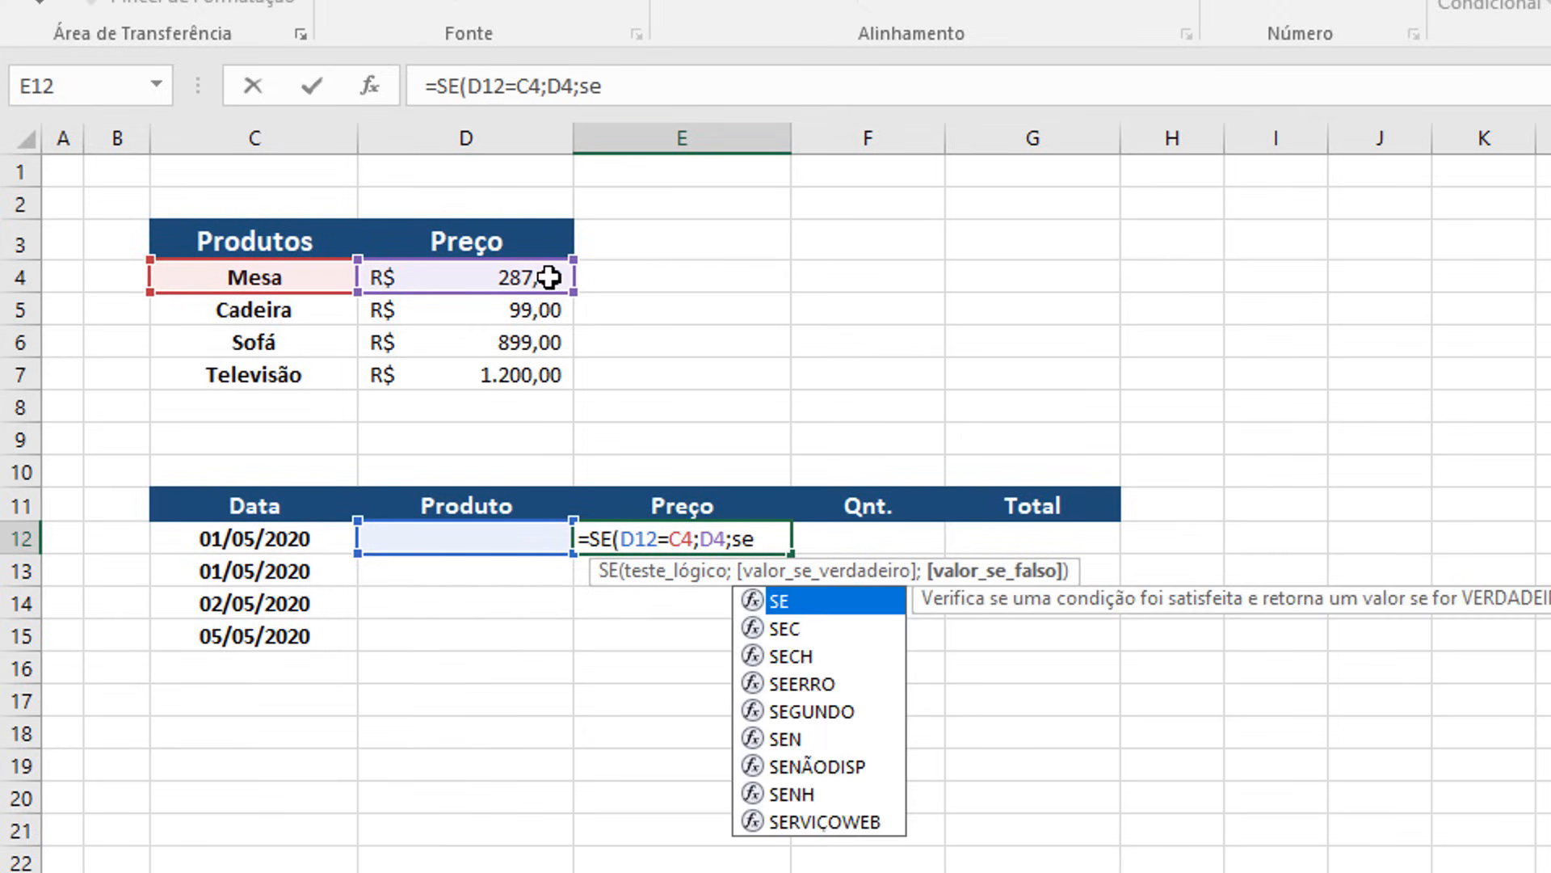
pyautogui.press('Tab')
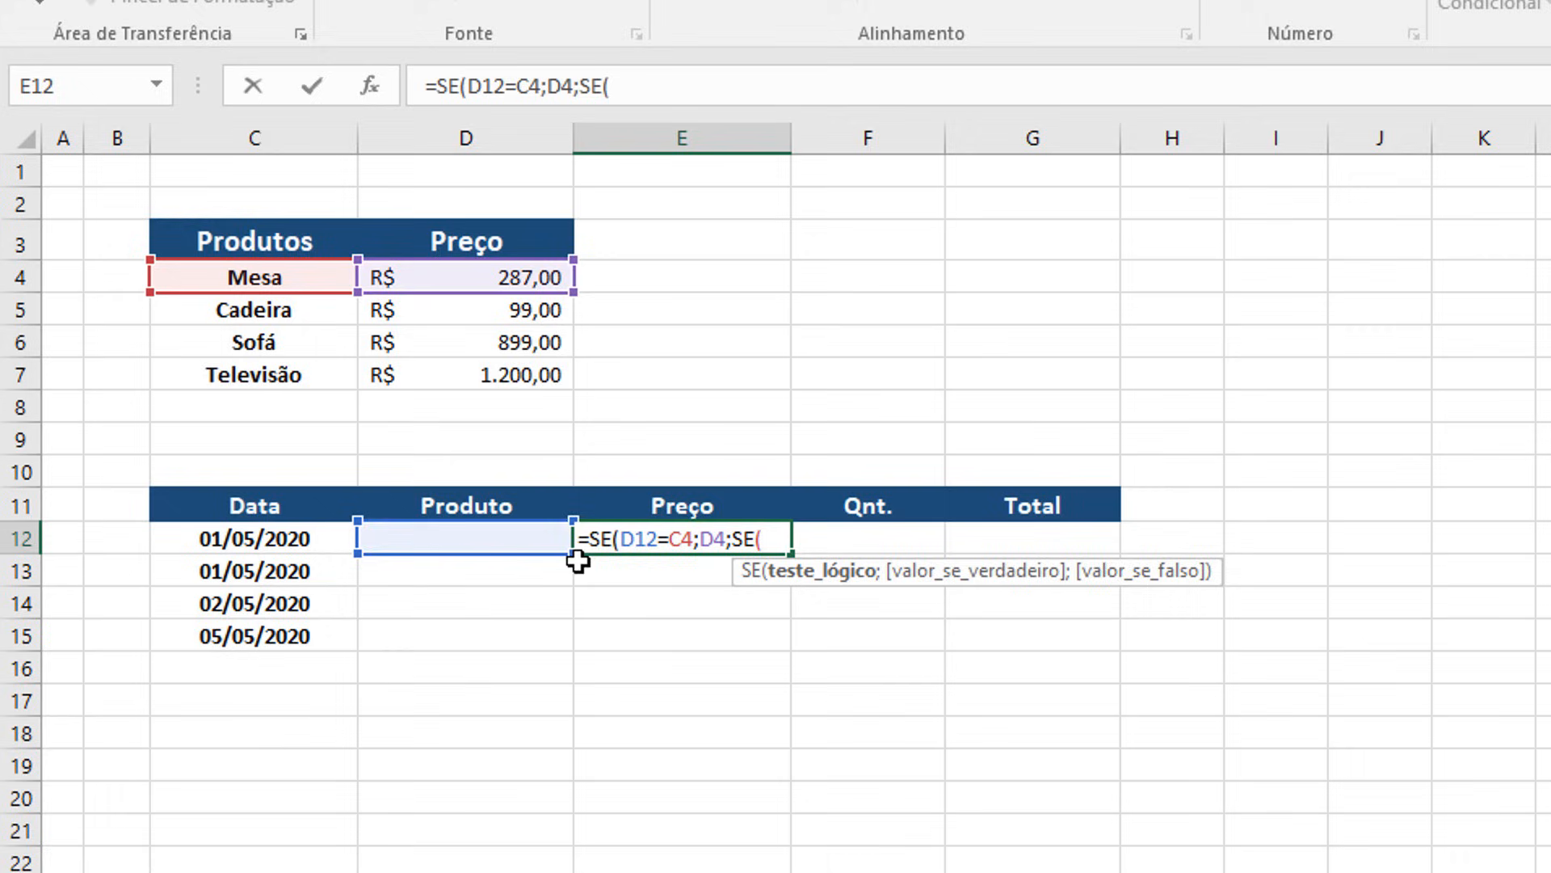
pyautogui.click(495, 539)
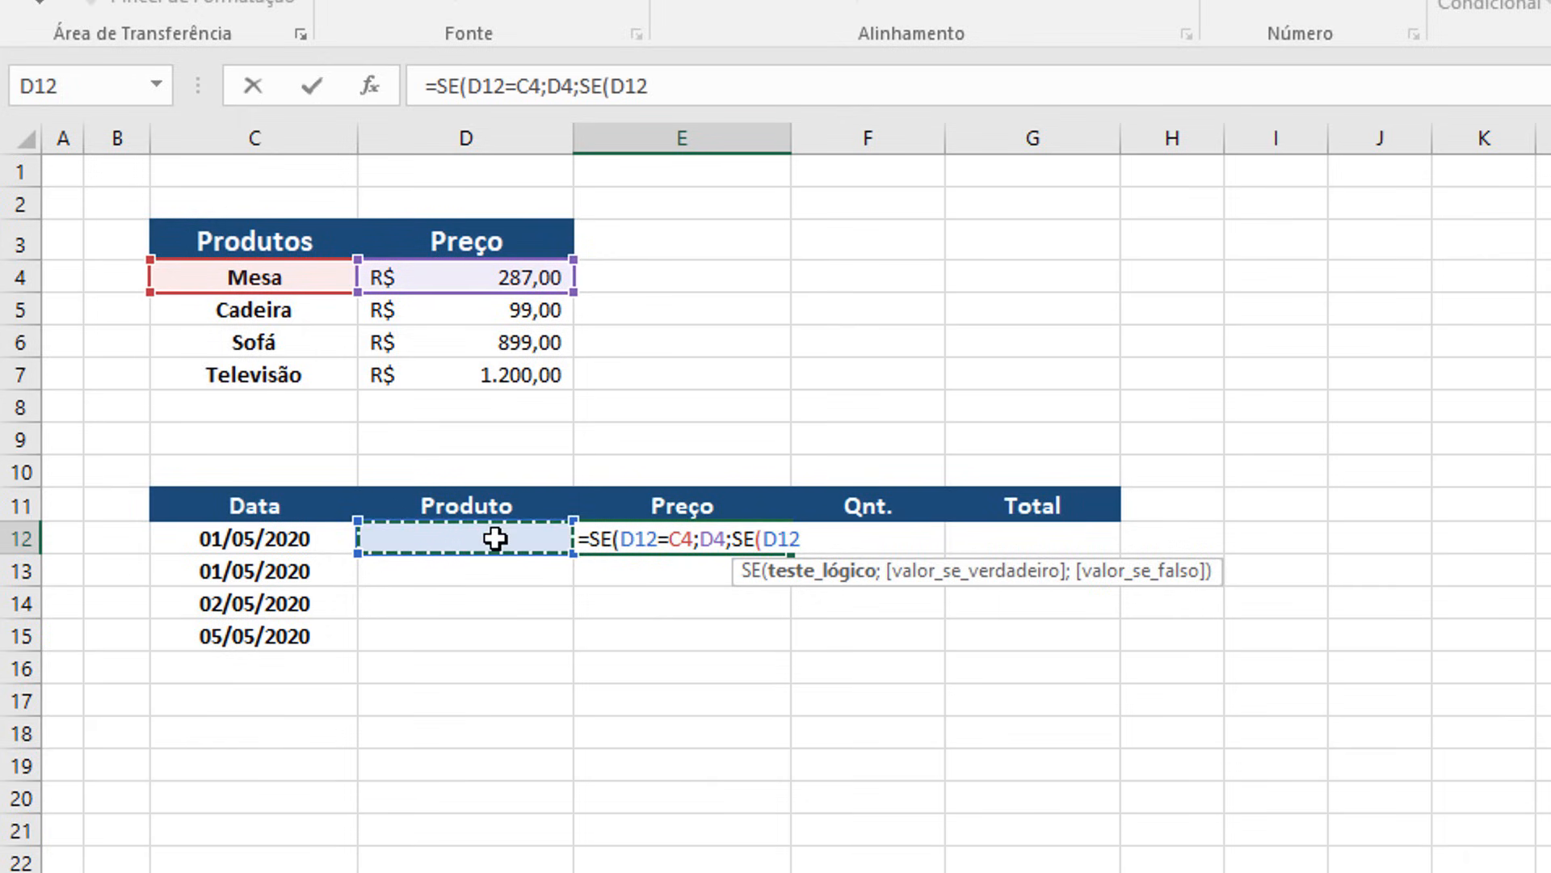
pyautogui.write('=')
pyautogui.click(294, 310)
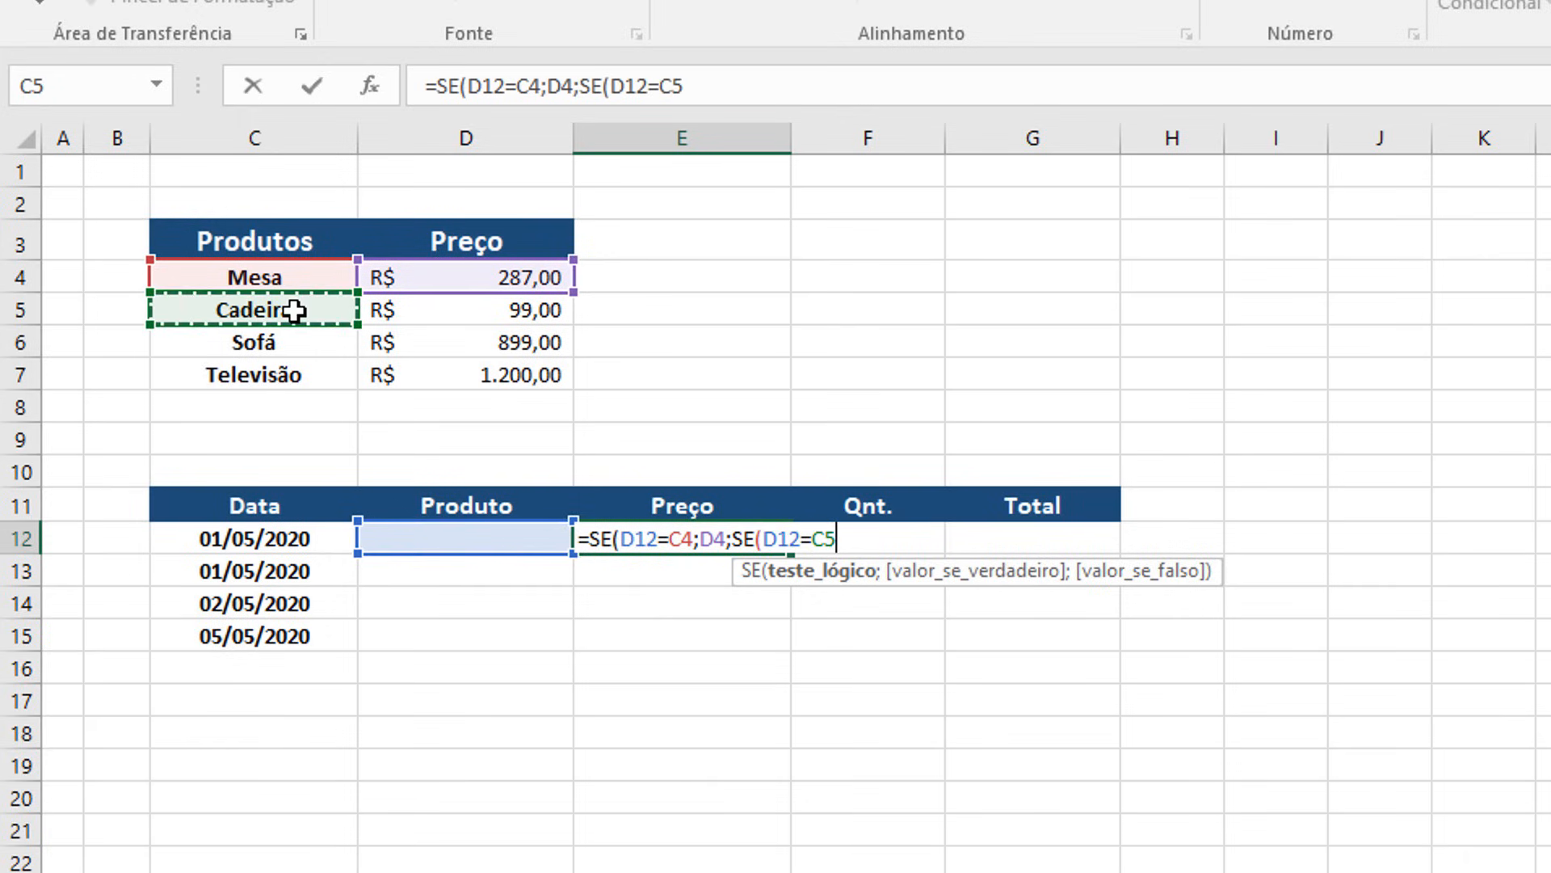
pyautogui.write(';')
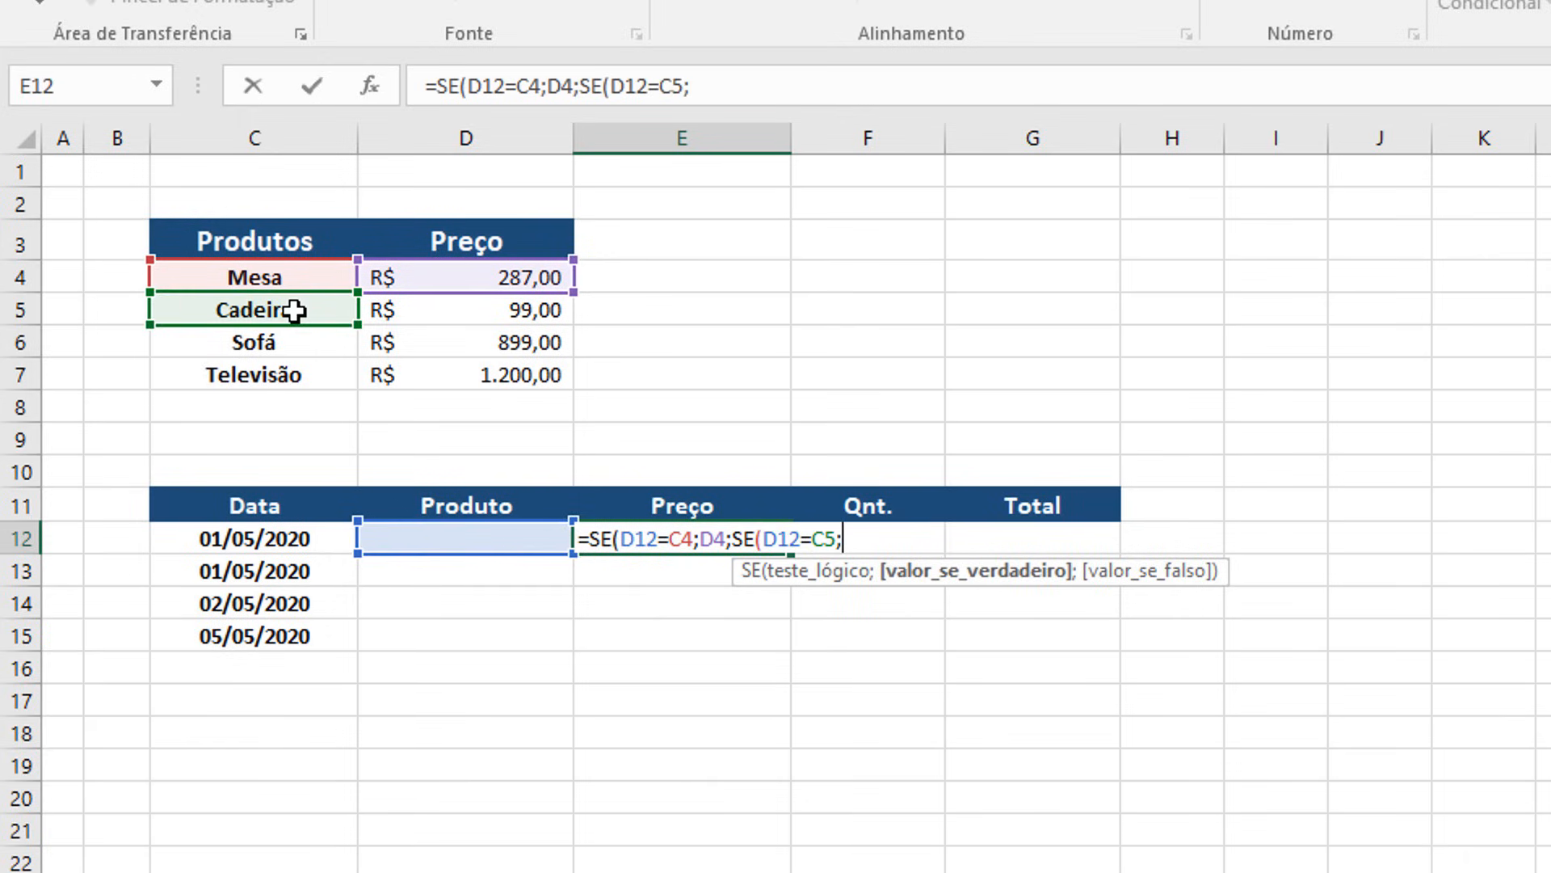
pyautogui.click(524, 307)
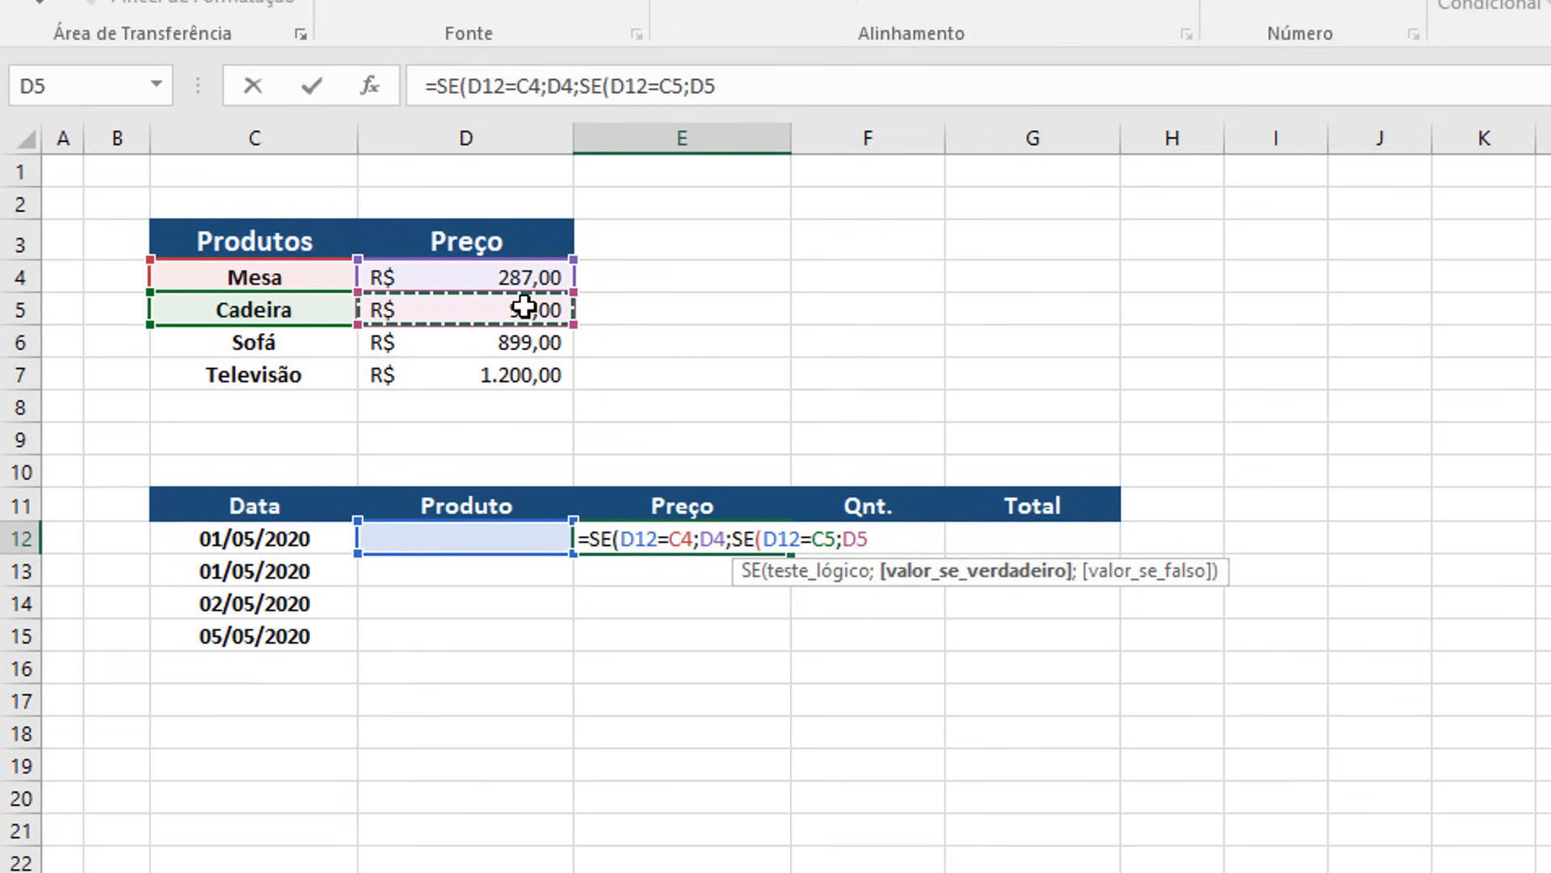
pyautogui.write(';')
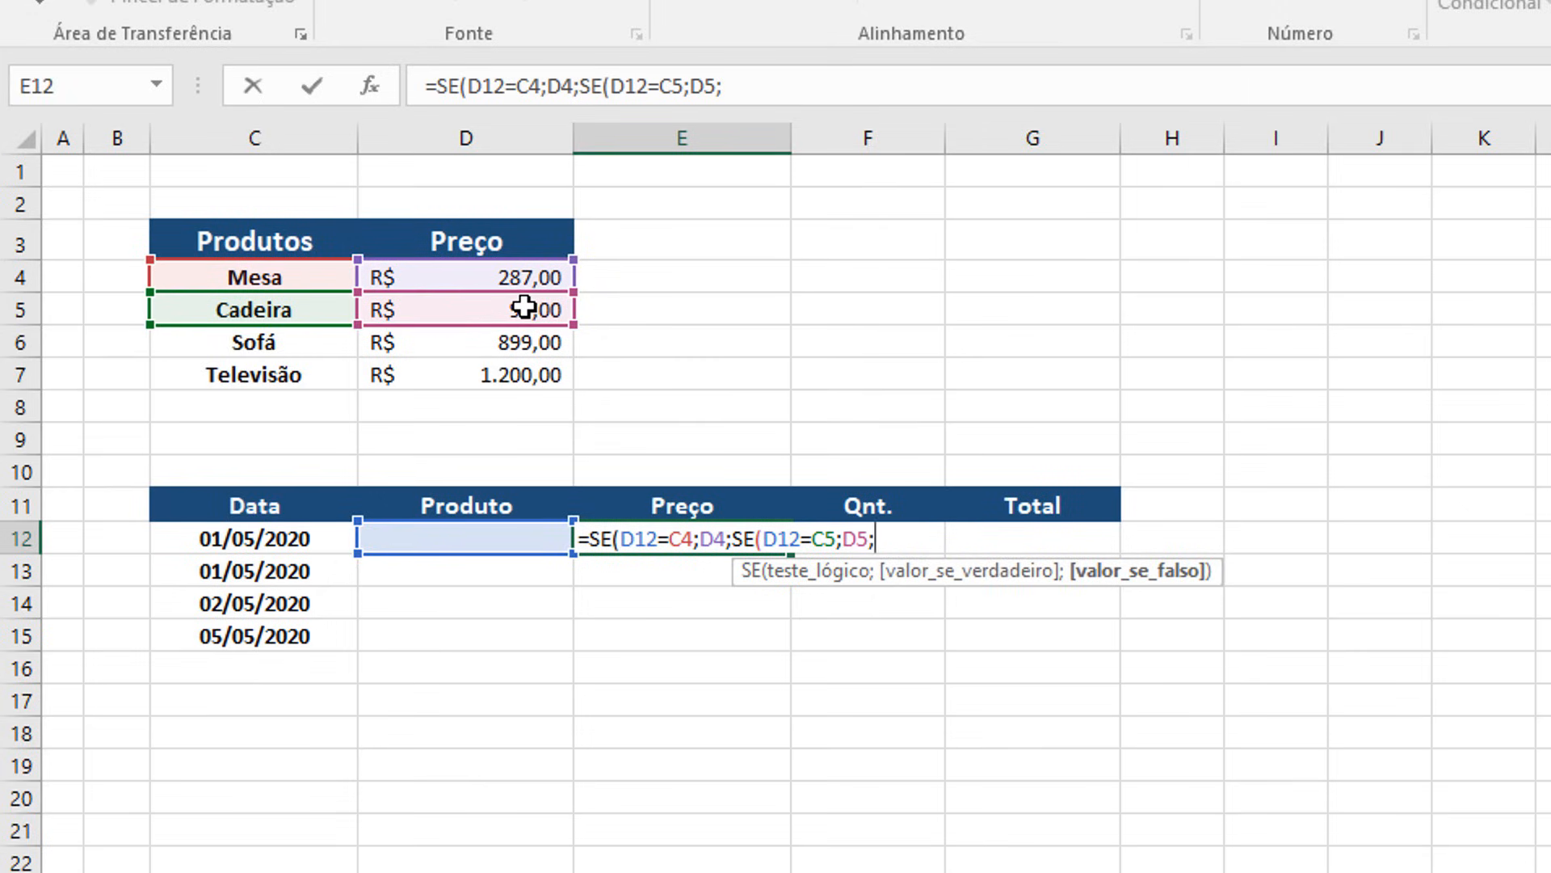
# Step: Nest a third SE in the E12 formula that returns D6 when D12 equals C6 (Sofá): SE(D12=C6;D6;
pyautogui.write('se')
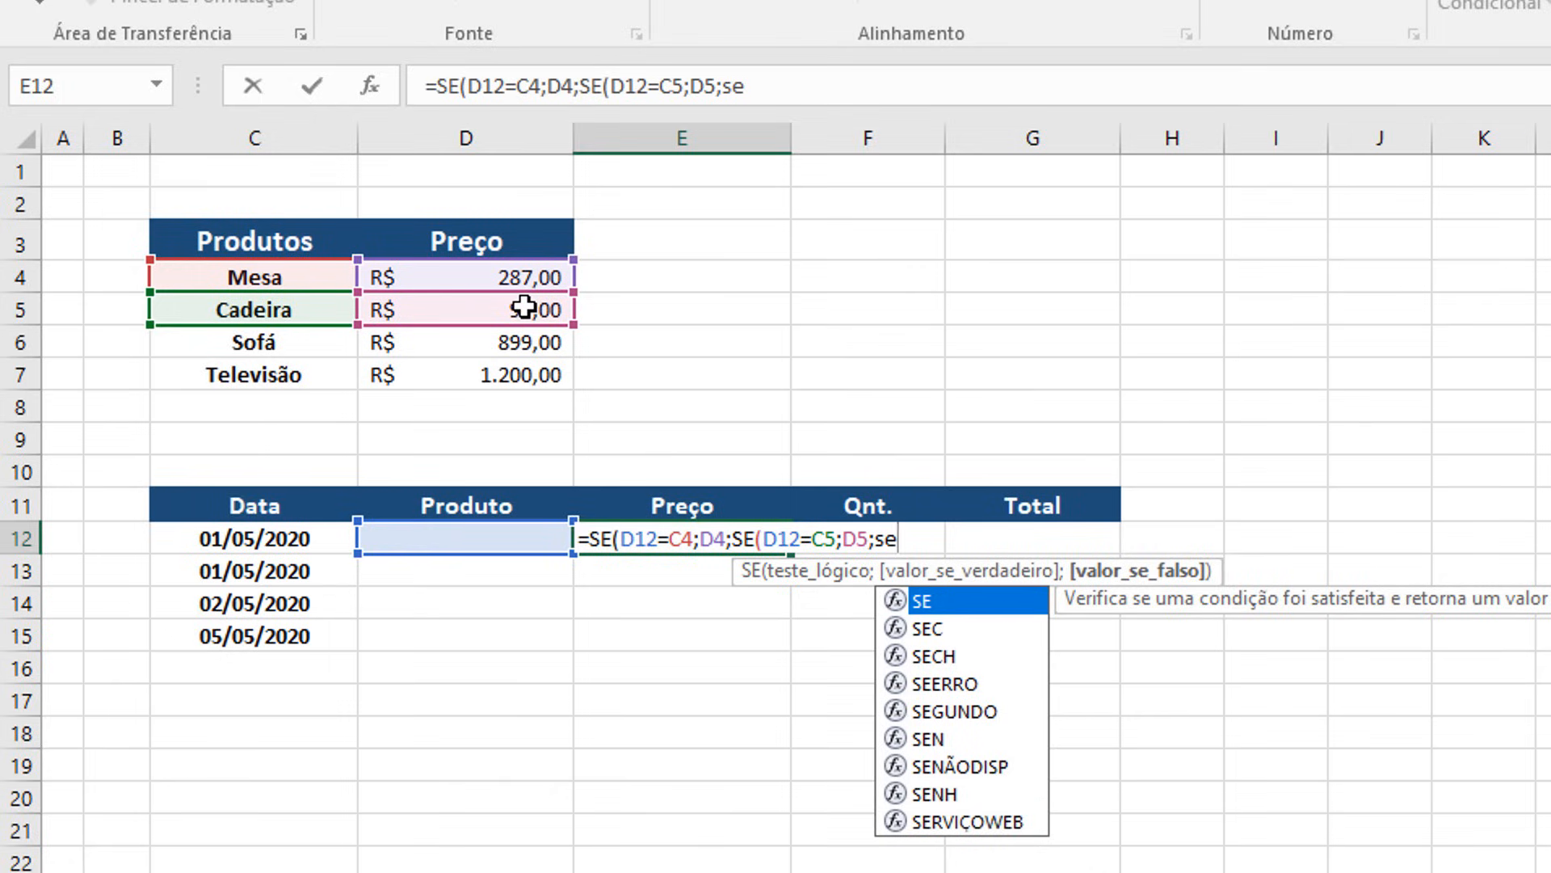
pyautogui.press('Tab')
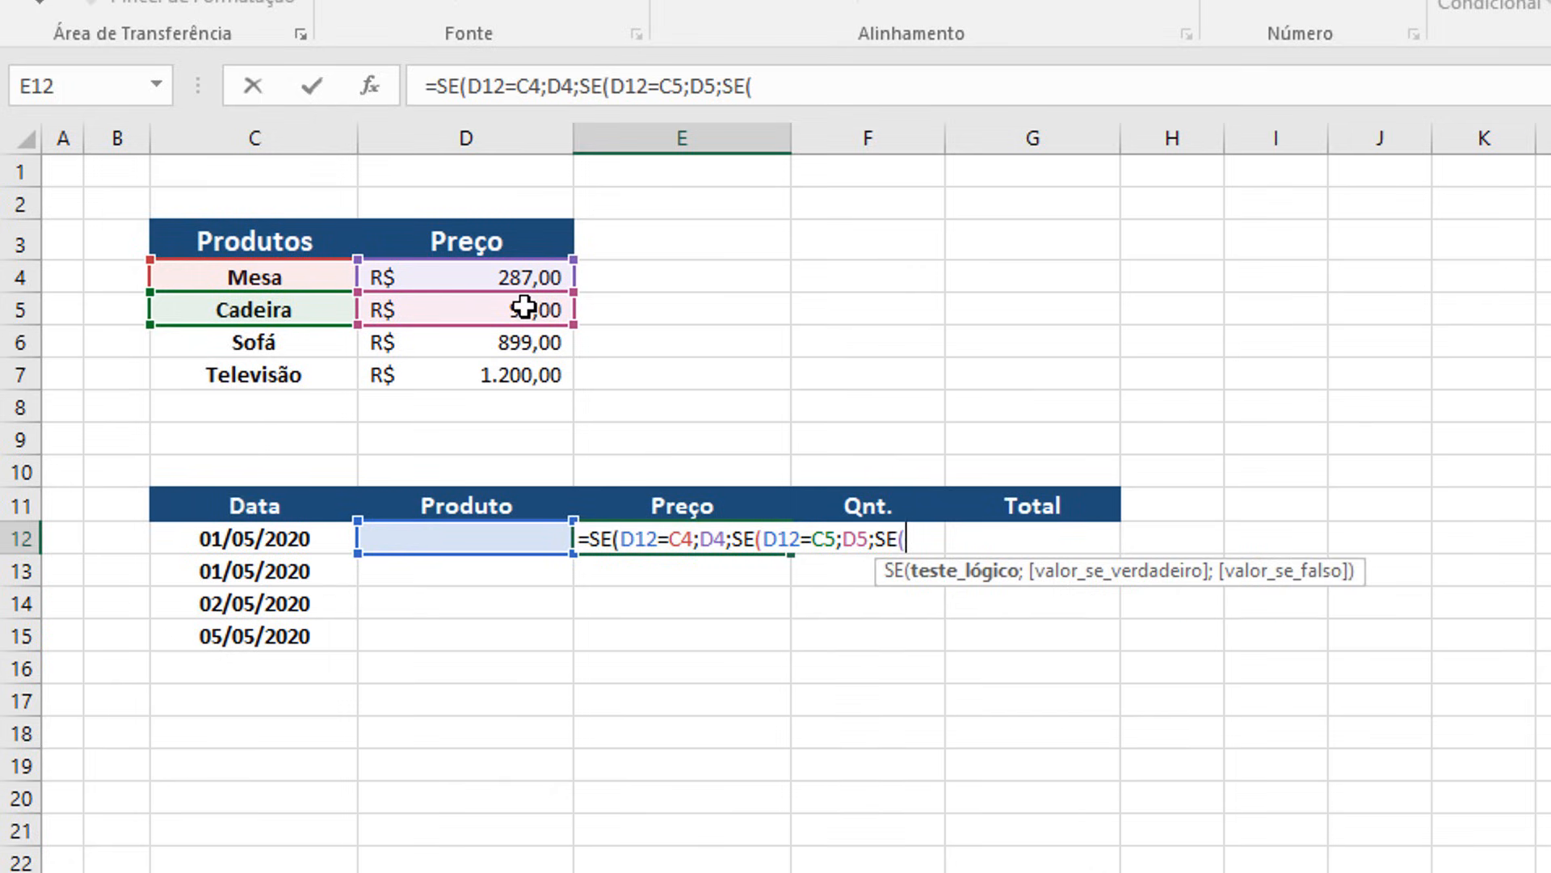
pyautogui.click(471, 536)
pyautogui.write('=')
pyautogui.click(291, 341)
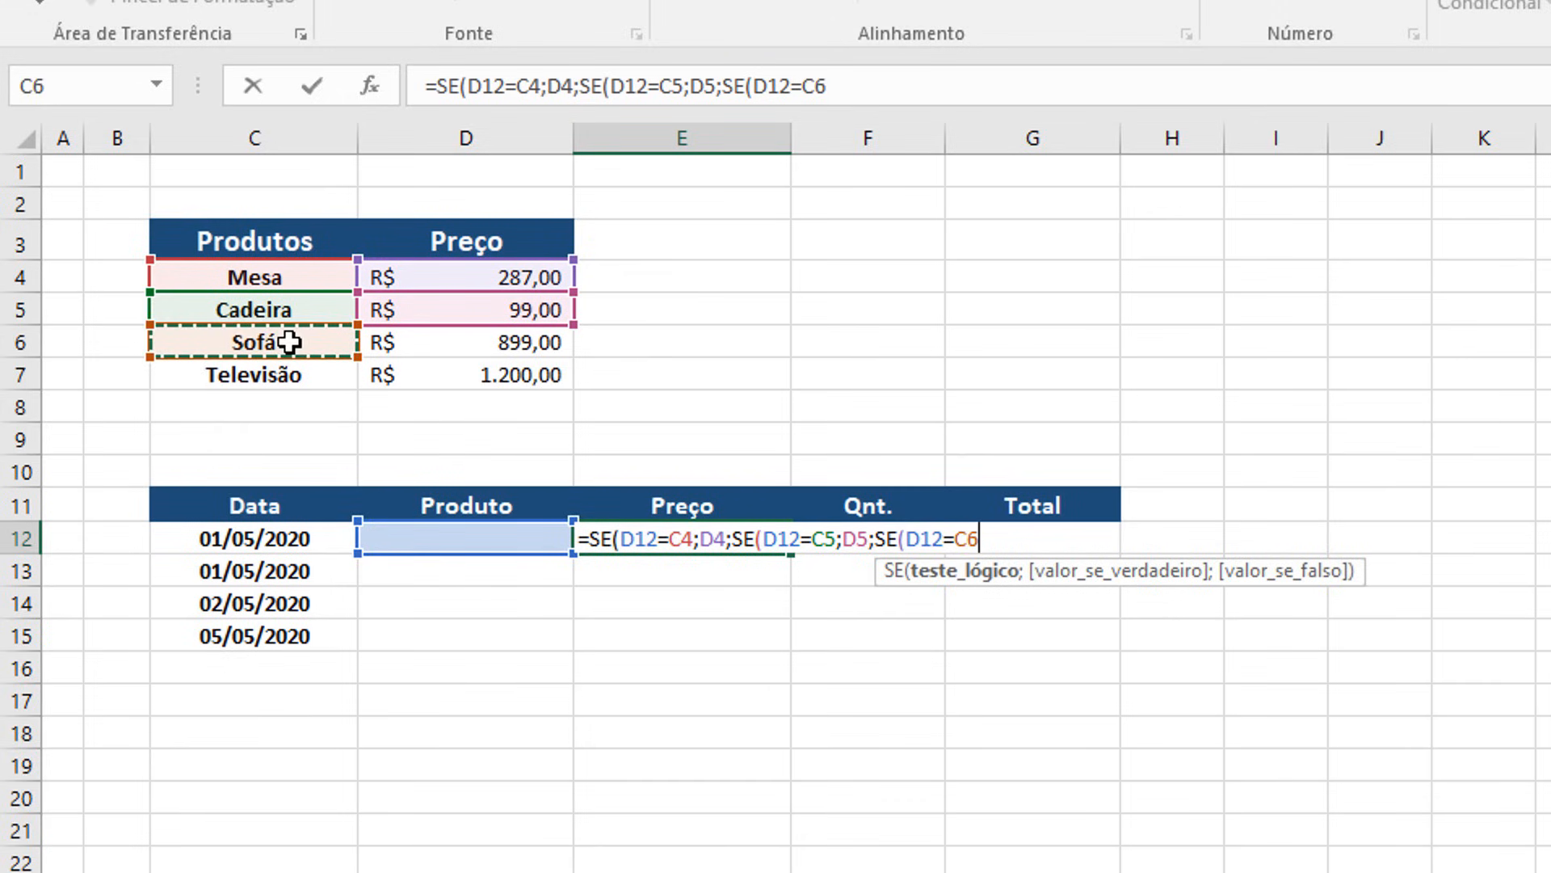
pyautogui.write(';')
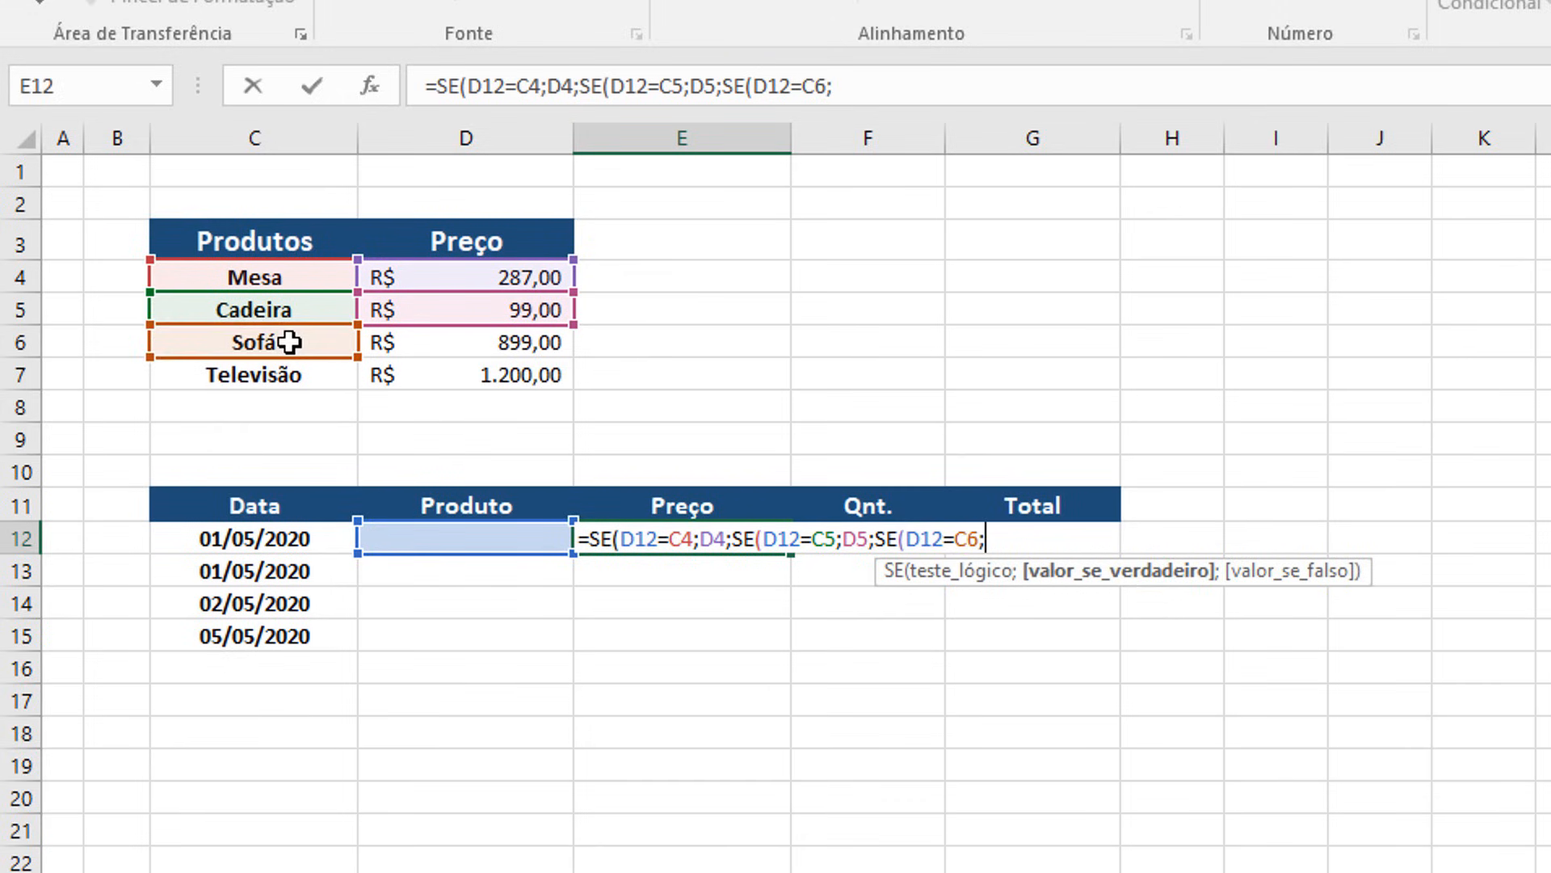
pyautogui.click(538, 346)
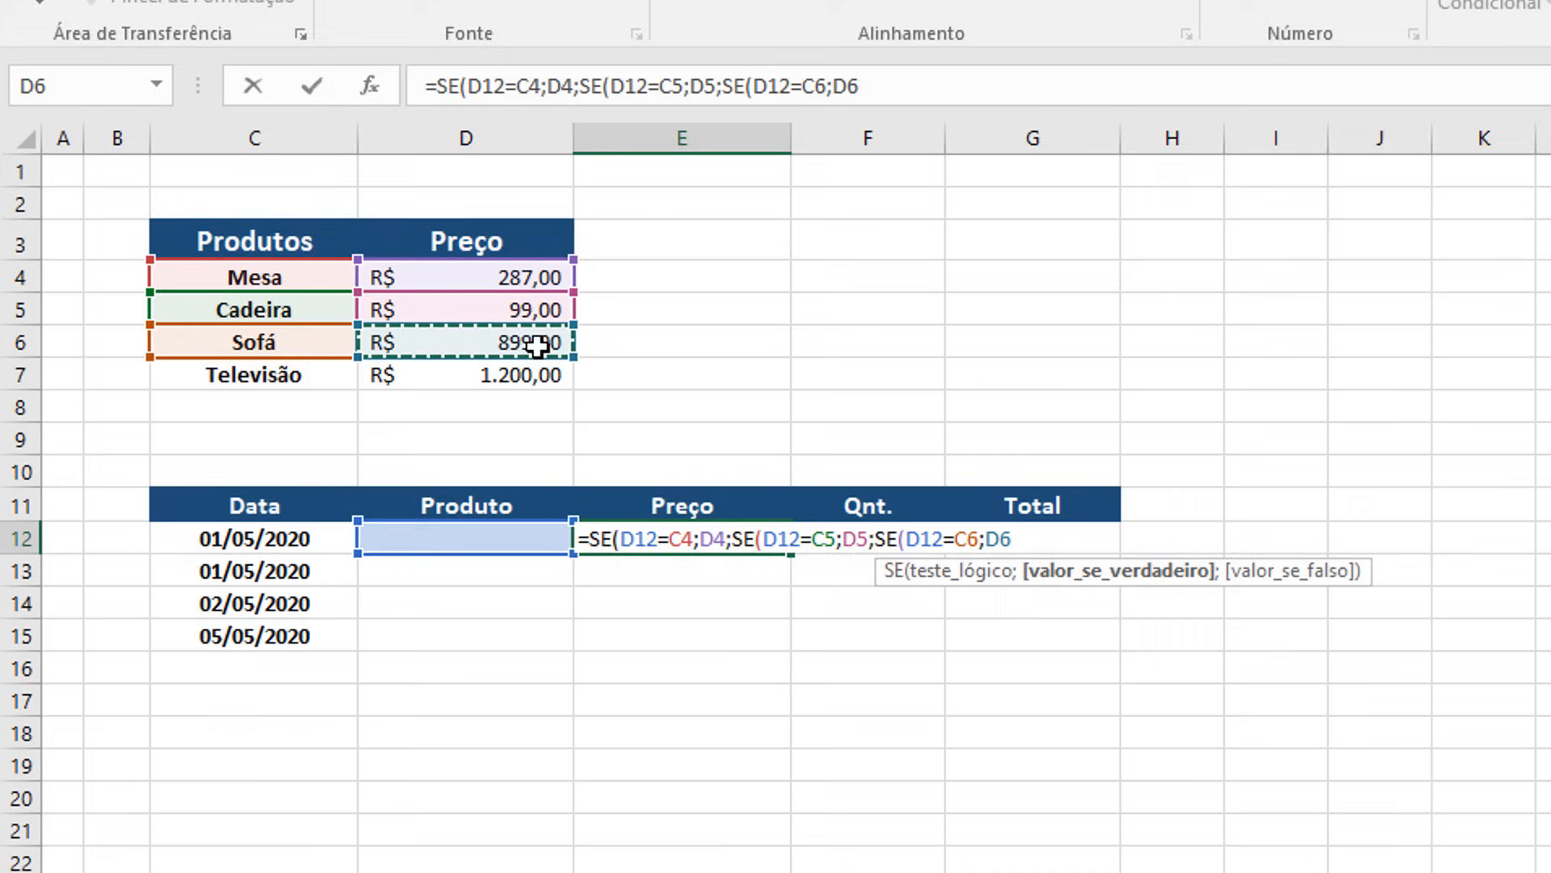
pyautogui.write(';')
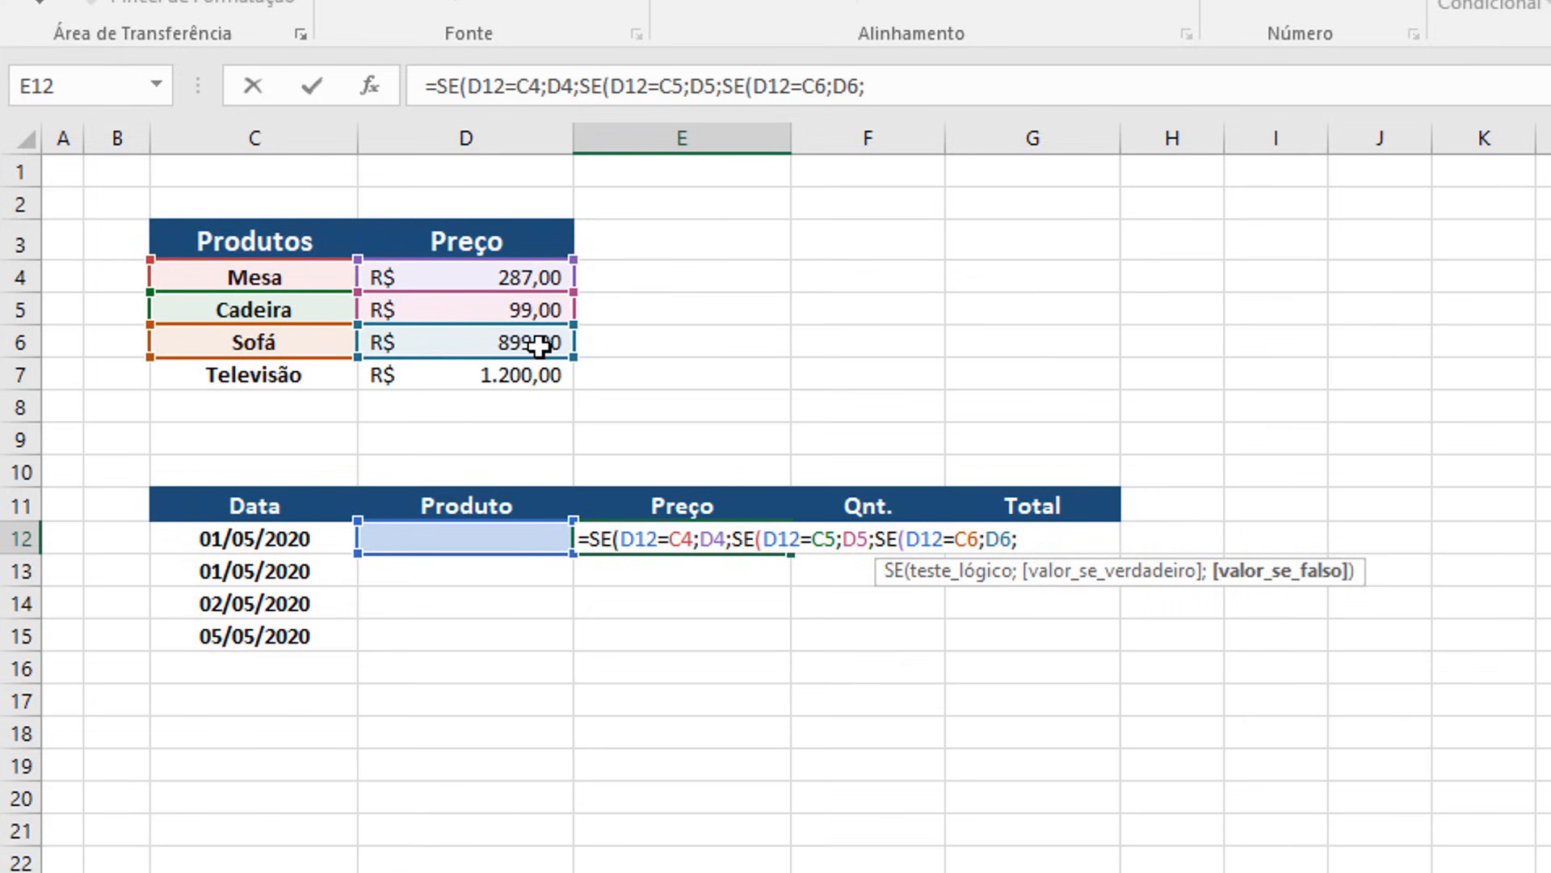
# Step: Nest a fourth SE in the E12 formula that returns D7 when D12 equals C7 (Televisão), then close all four functions and enter it
pyautogui.write('se')
pyautogui.press('Tab')
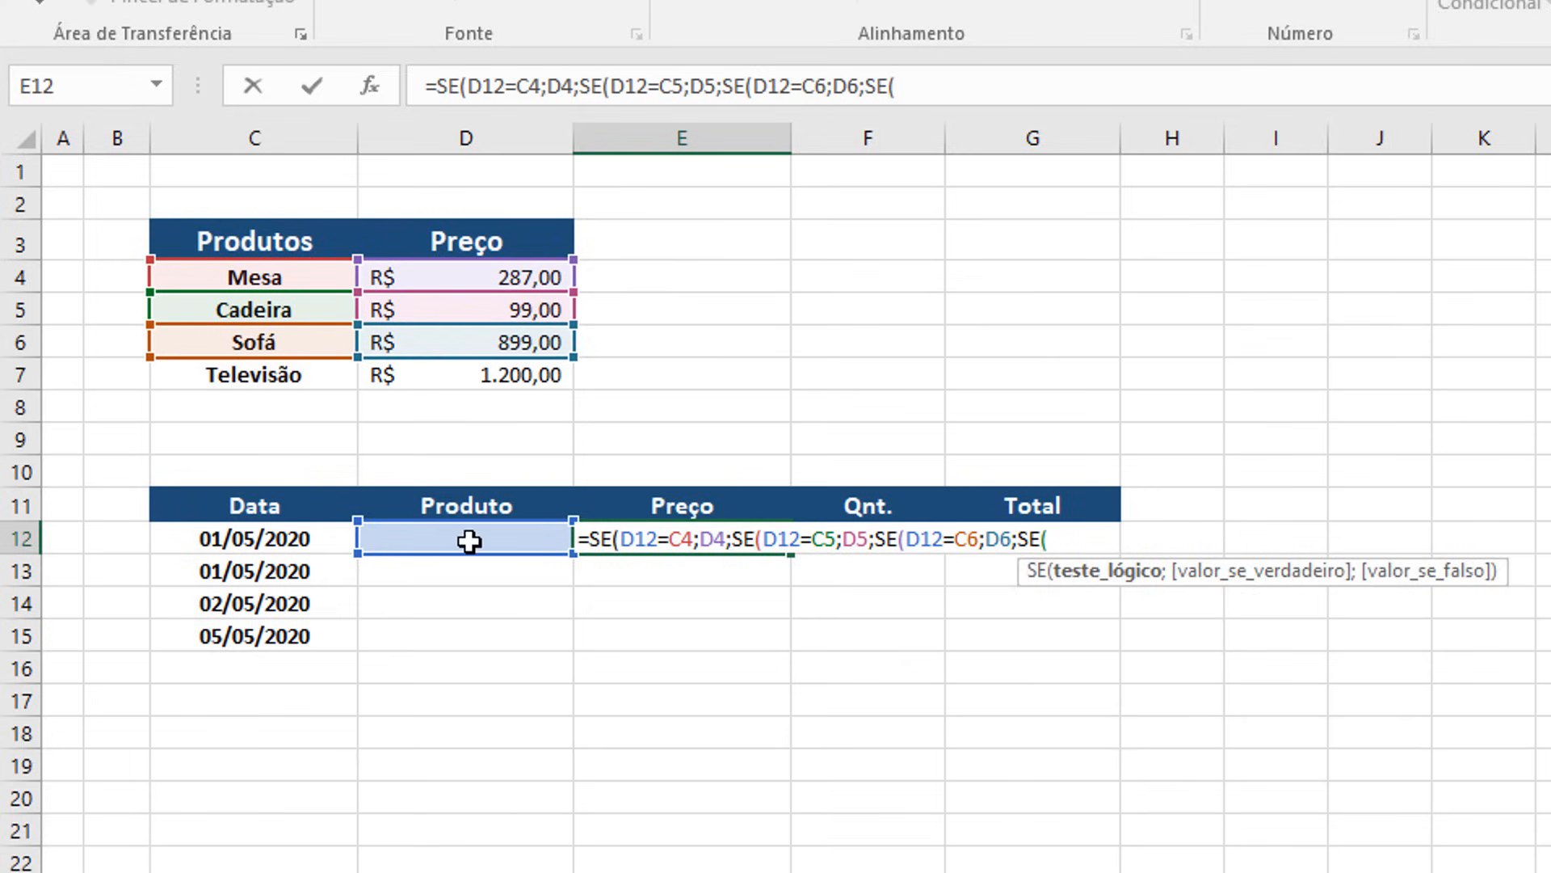
pyautogui.click(468, 539)
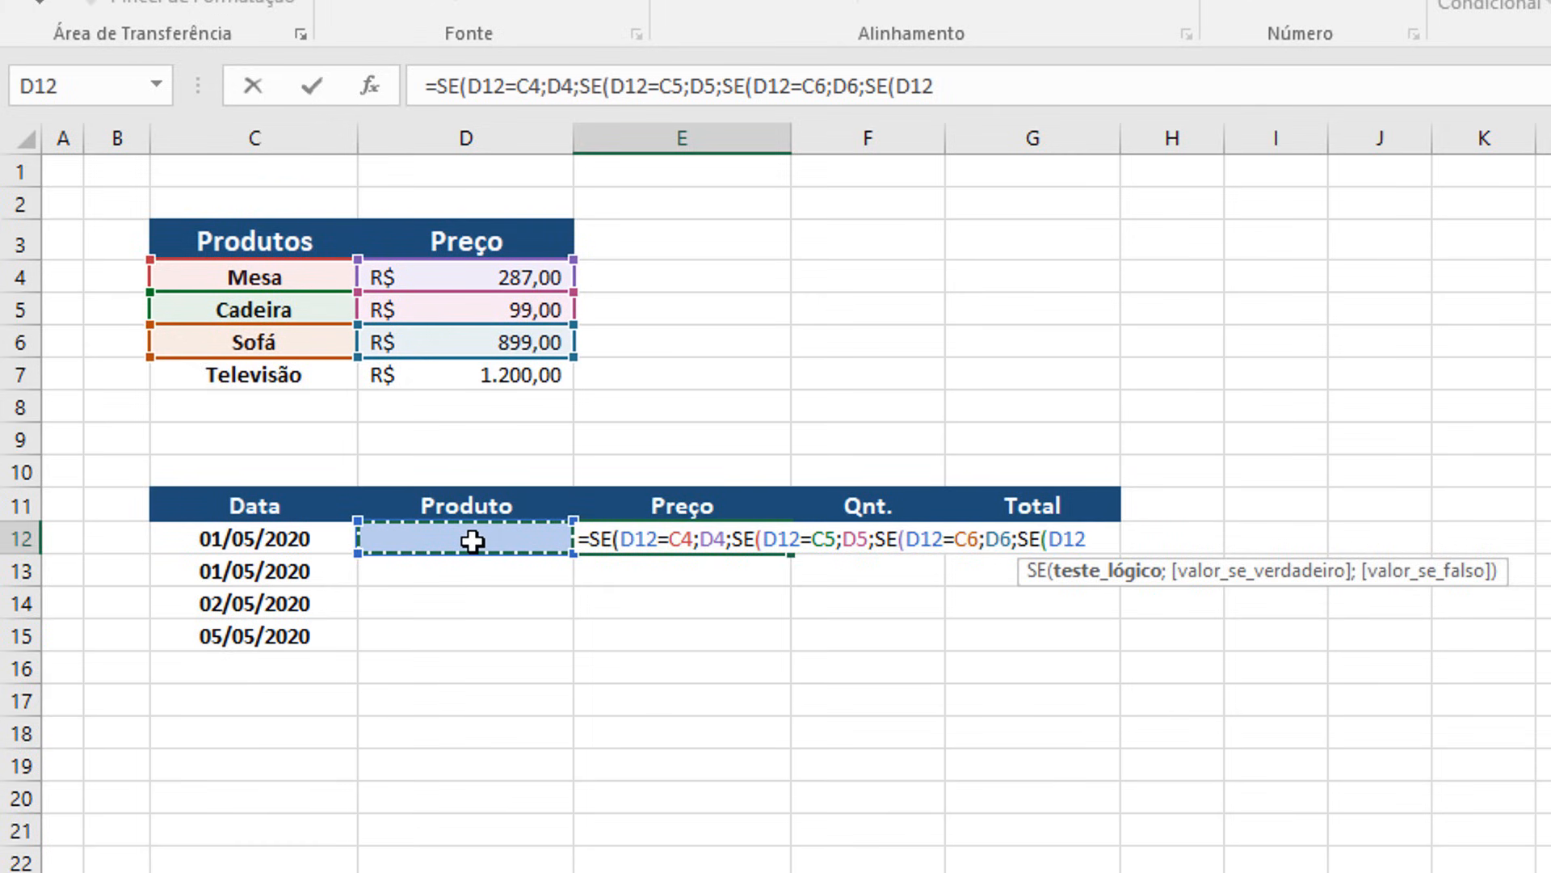
pyautogui.write('=')
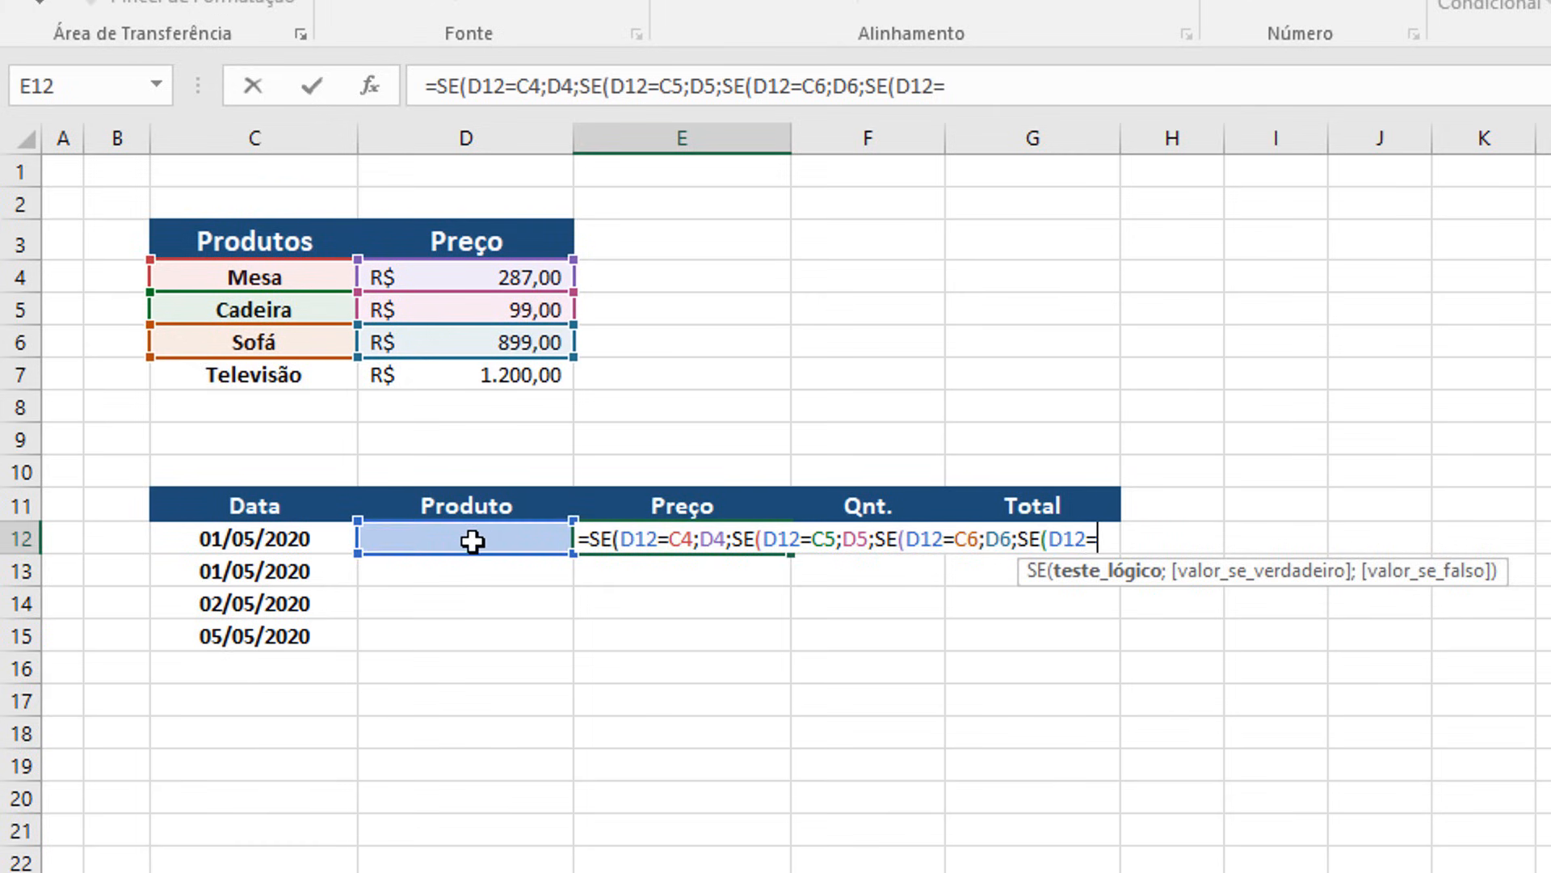
pyautogui.click(257, 386)
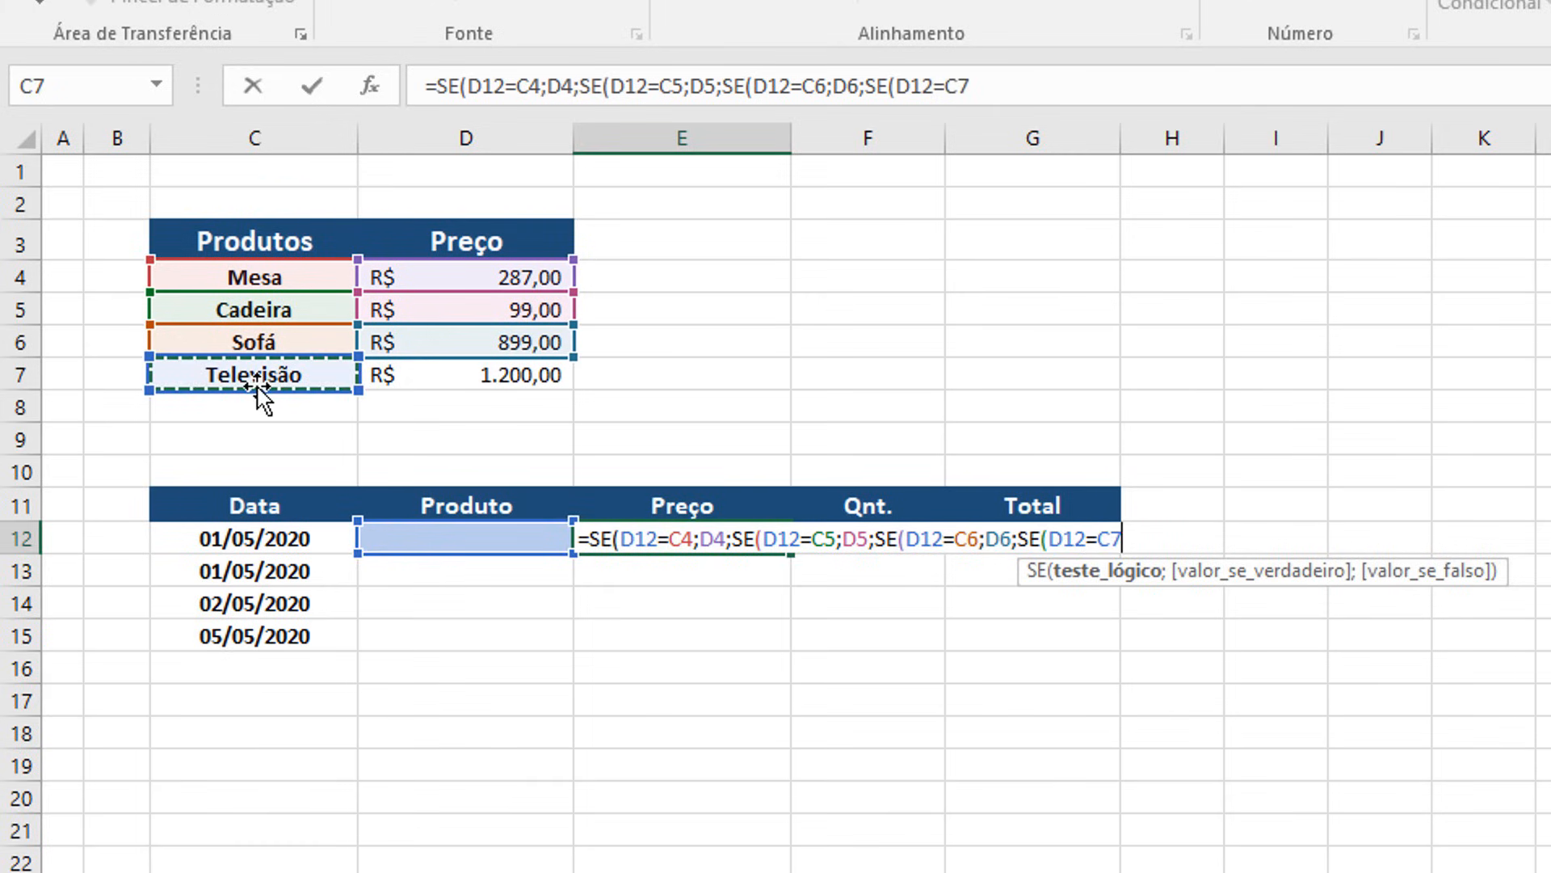
pyautogui.write(';')
pyautogui.click(480, 383)
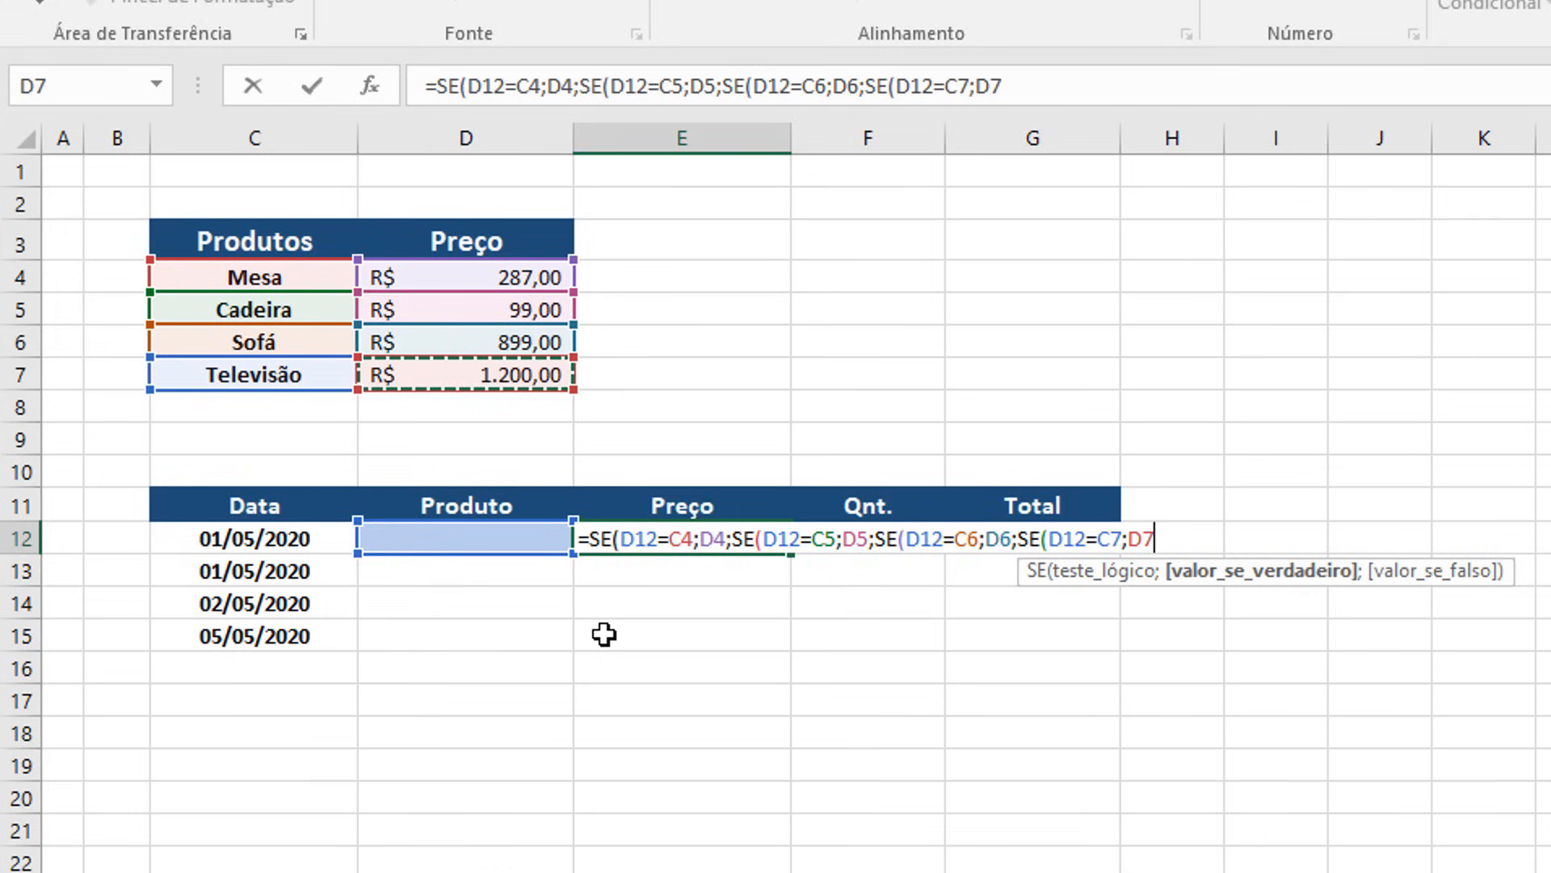
pyautogui.write('))')
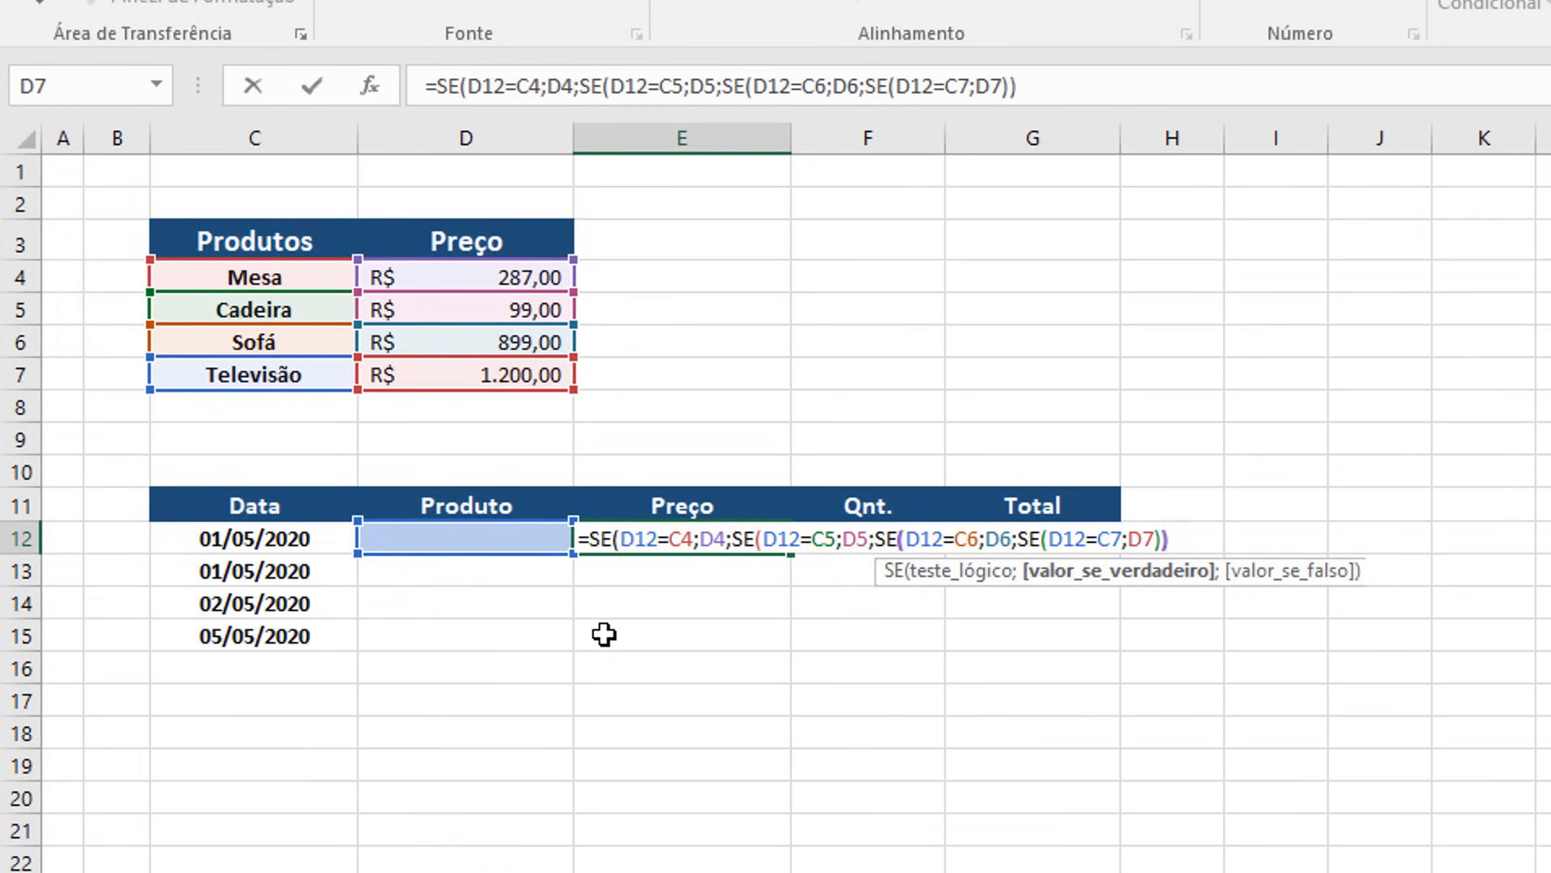
pyautogui.write('))')
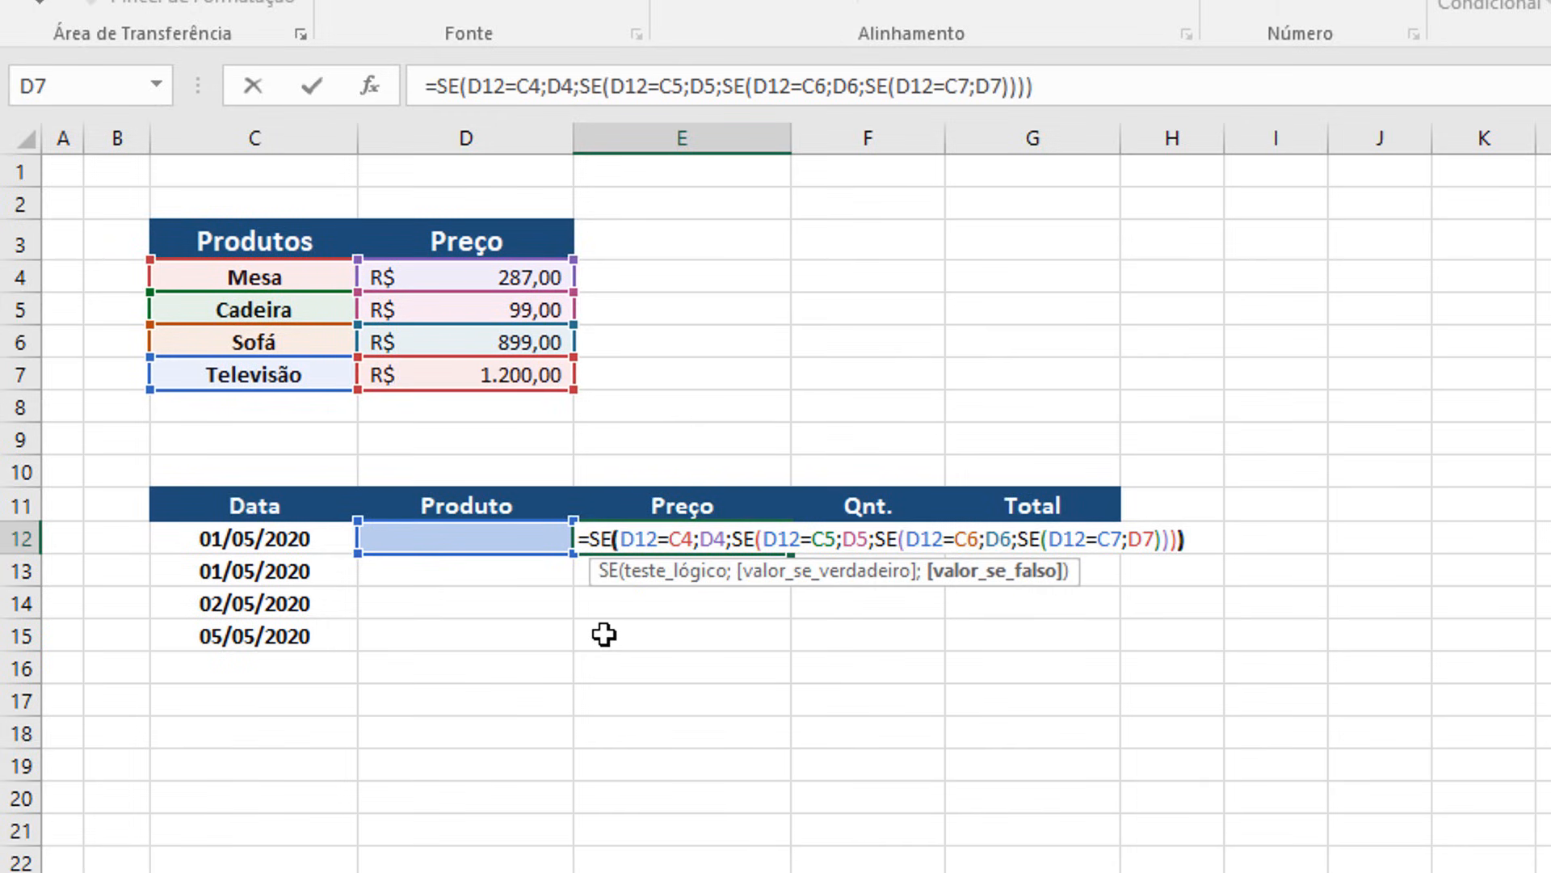
pyautogui.write(')')
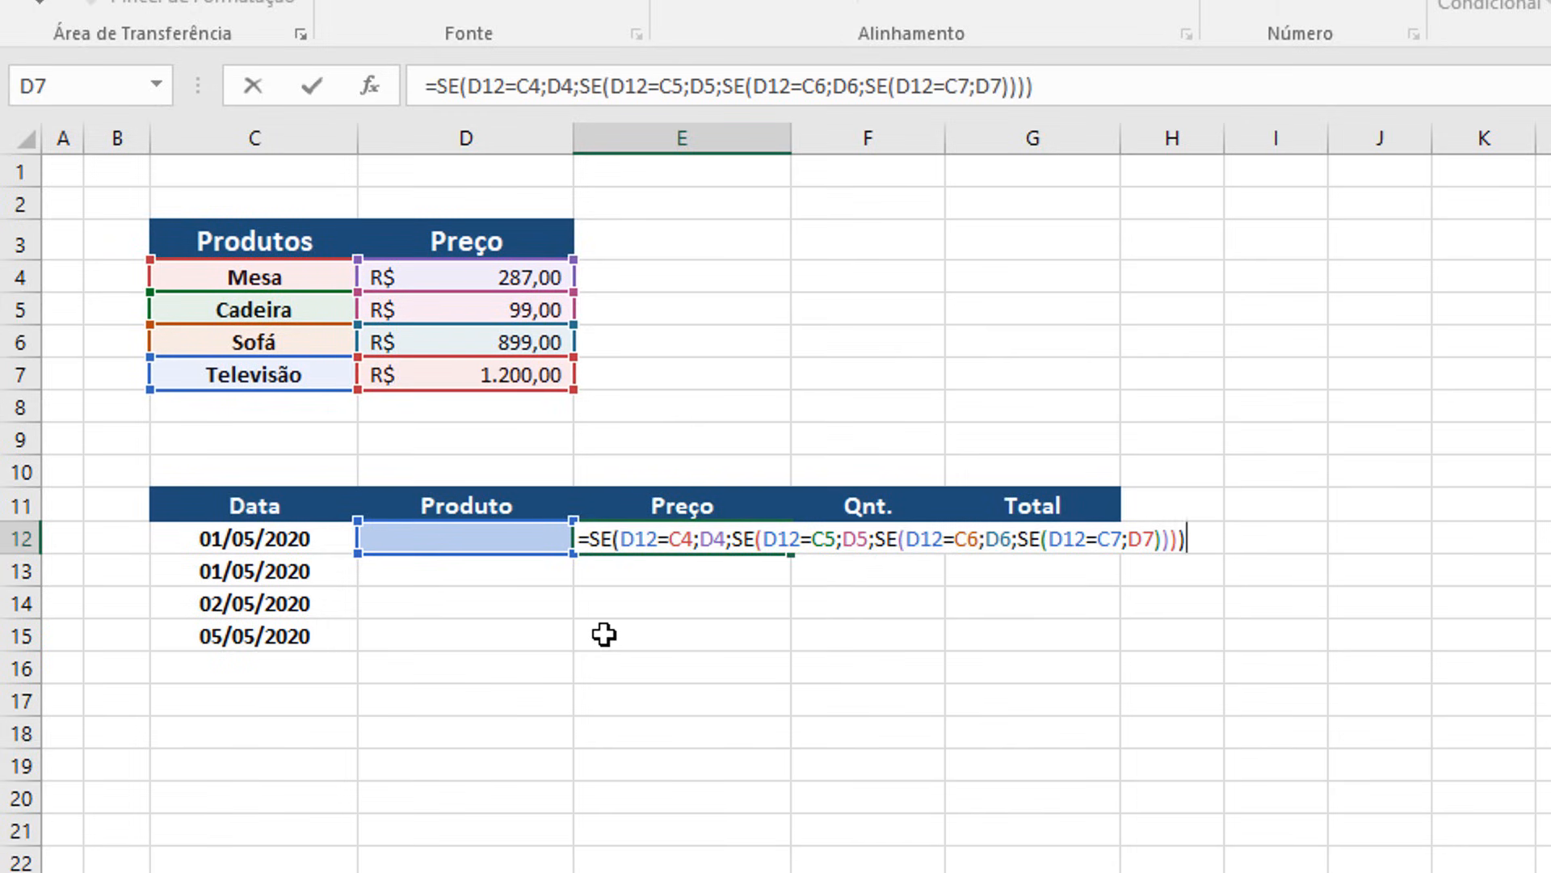
pyautogui.press('Return')
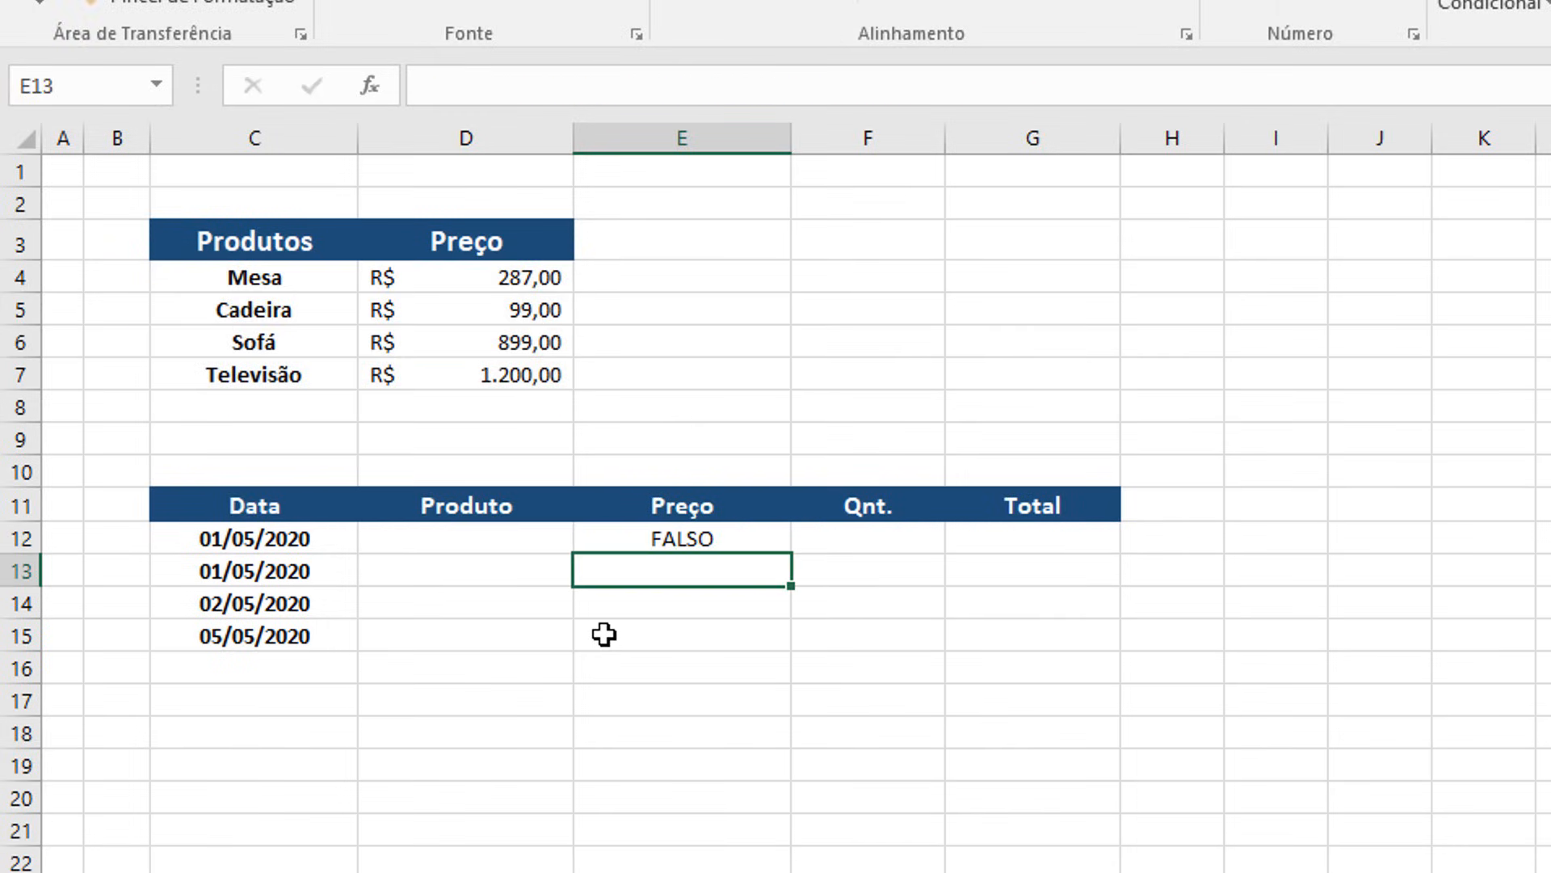
# Step: Add an empty text "" as the false value of the innermost SE in the E12 formula
pyautogui.press('Up')
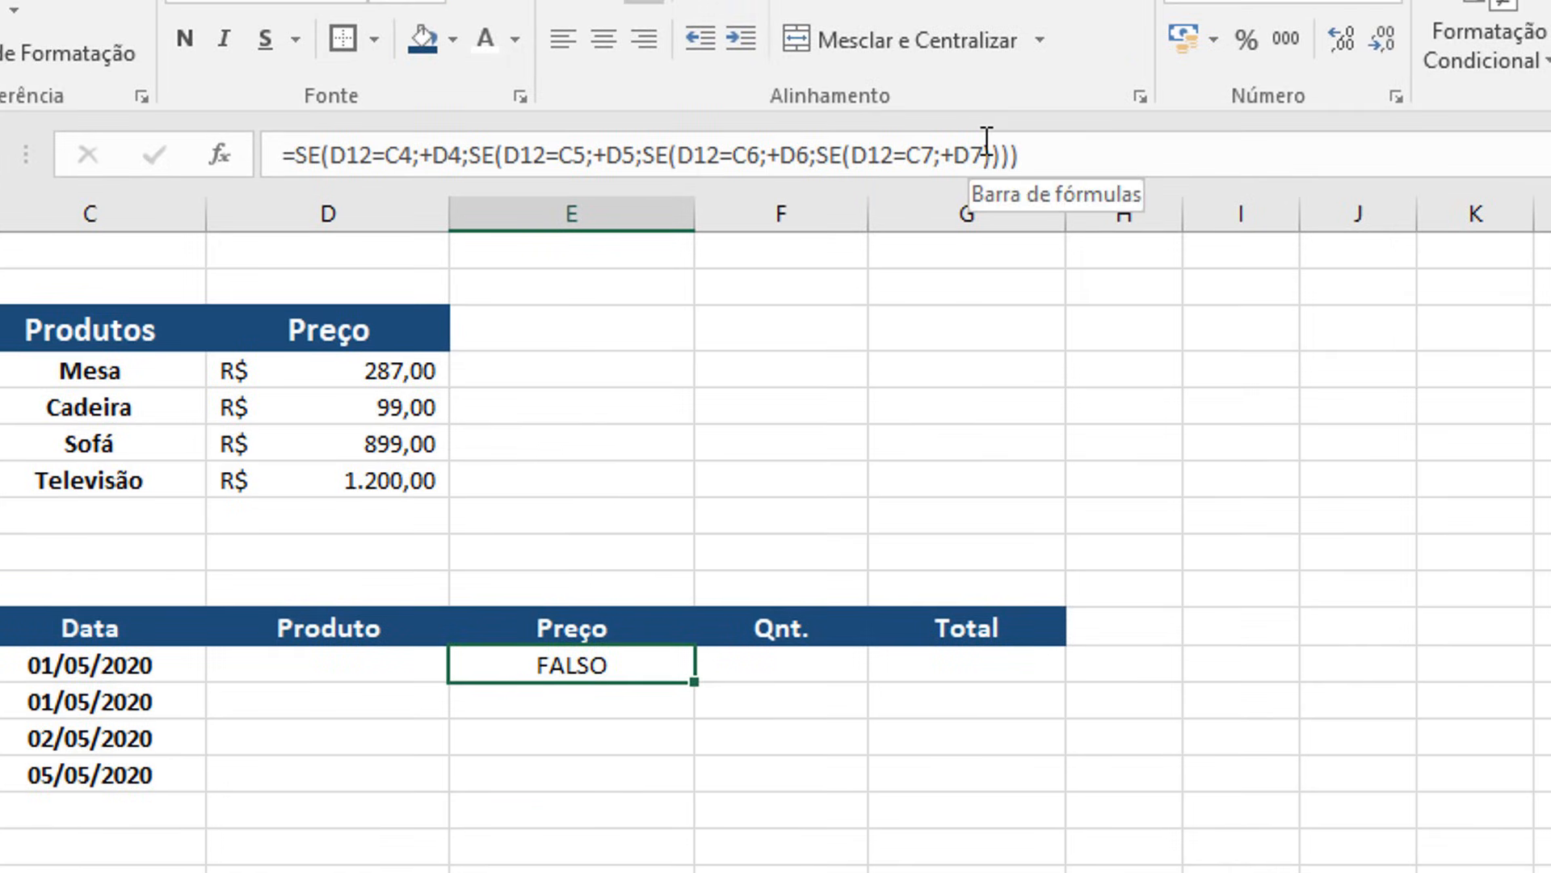
pyautogui.click(986, 141)
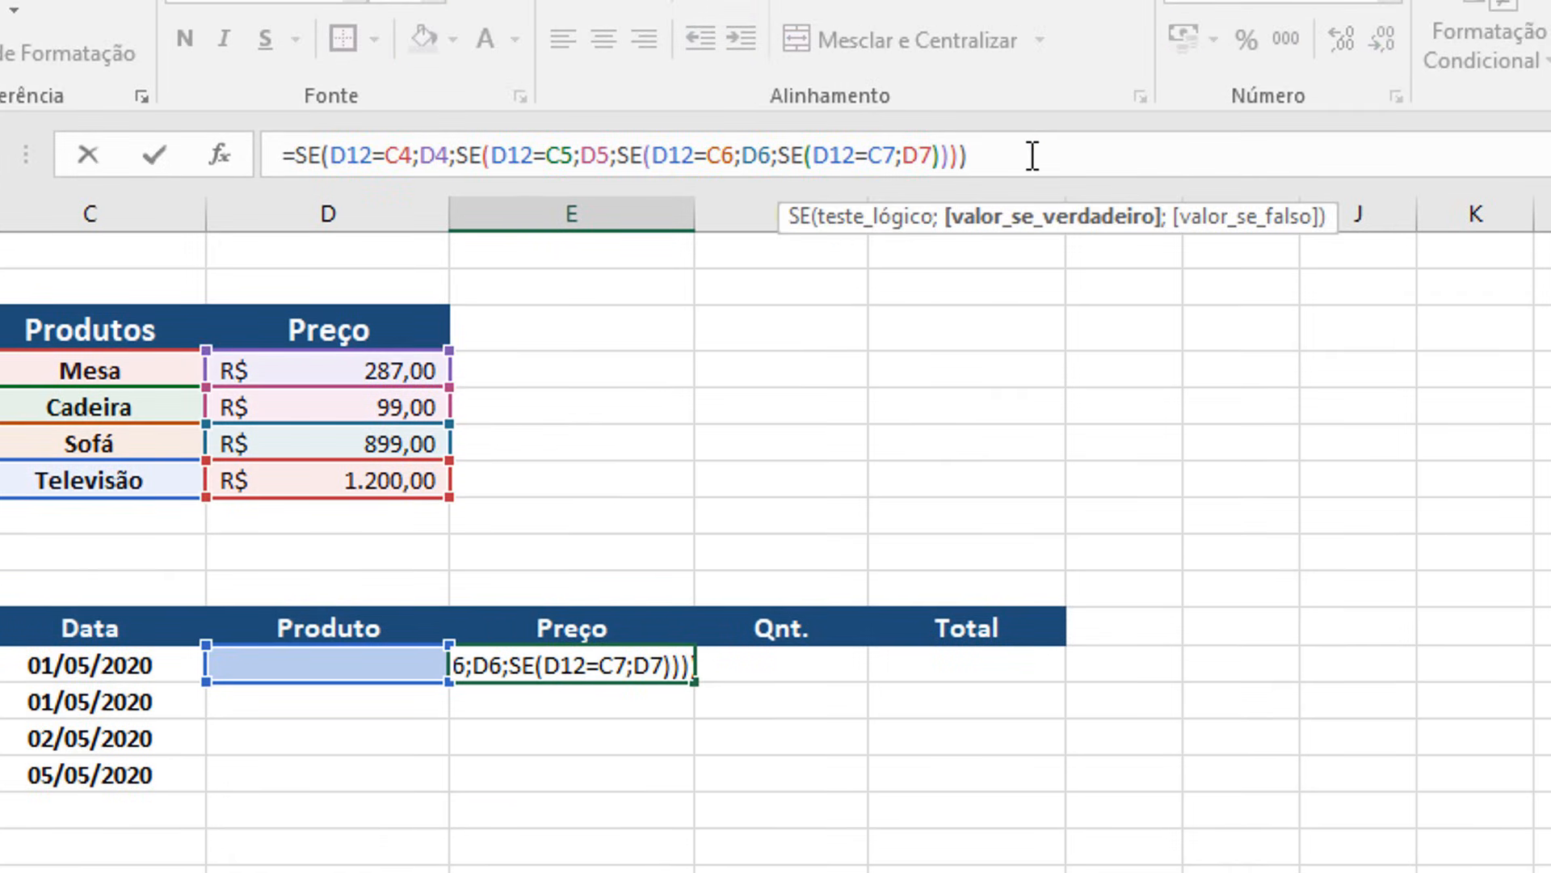
pyautogui.write(';""')
pyautogui.press('Return')
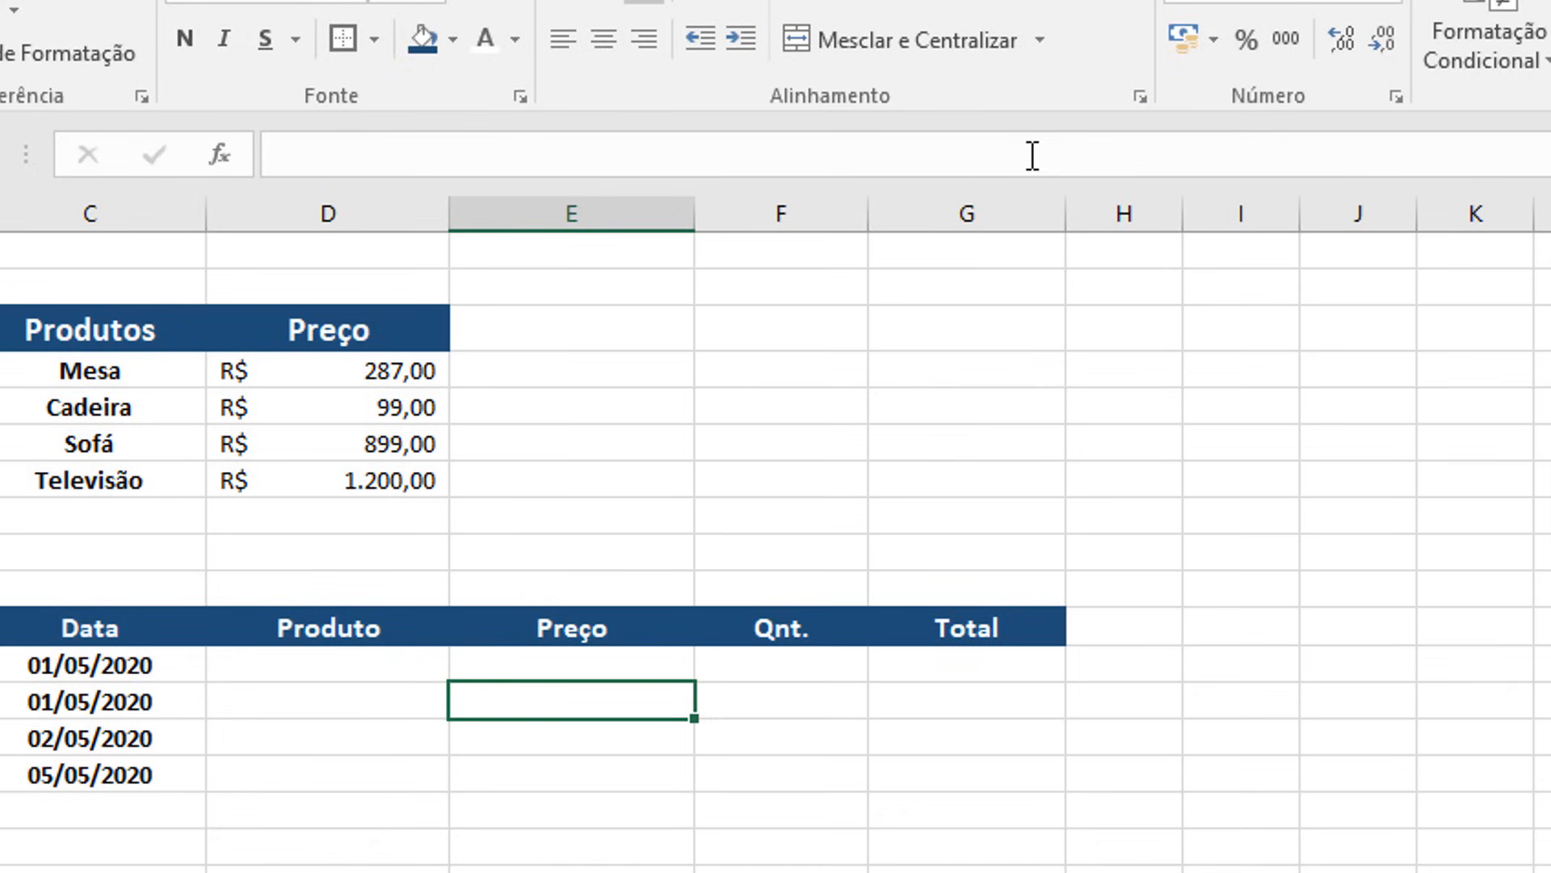
pyautogui.click(614, 662)
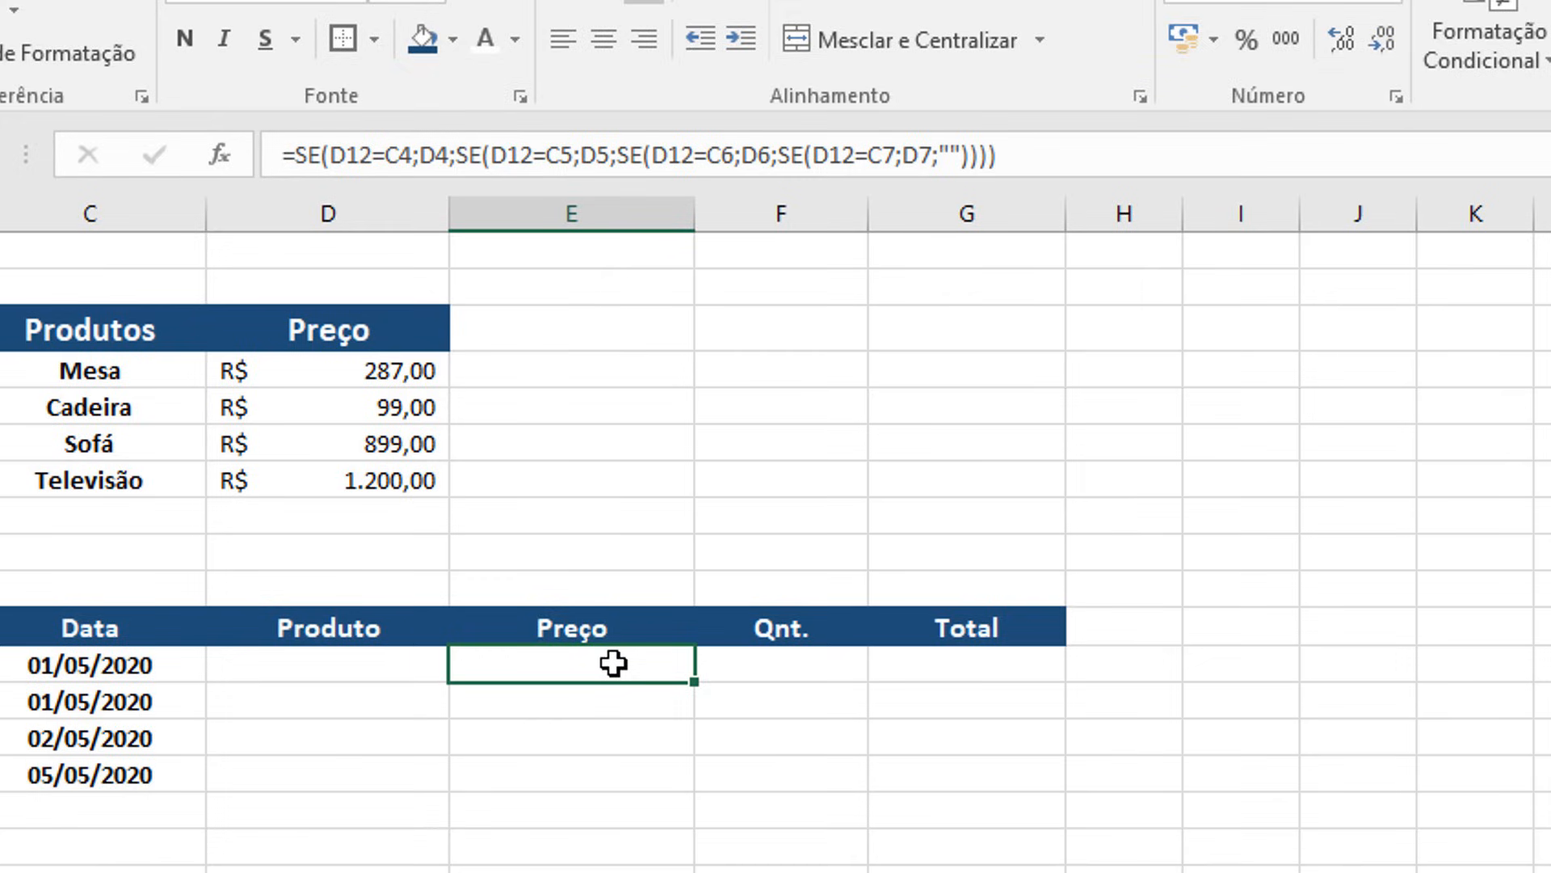
# Step: Test the price formula by entering Mesa, Cadeira and Sofá one after another as the product in D12
pyautogui.click(369, 663)
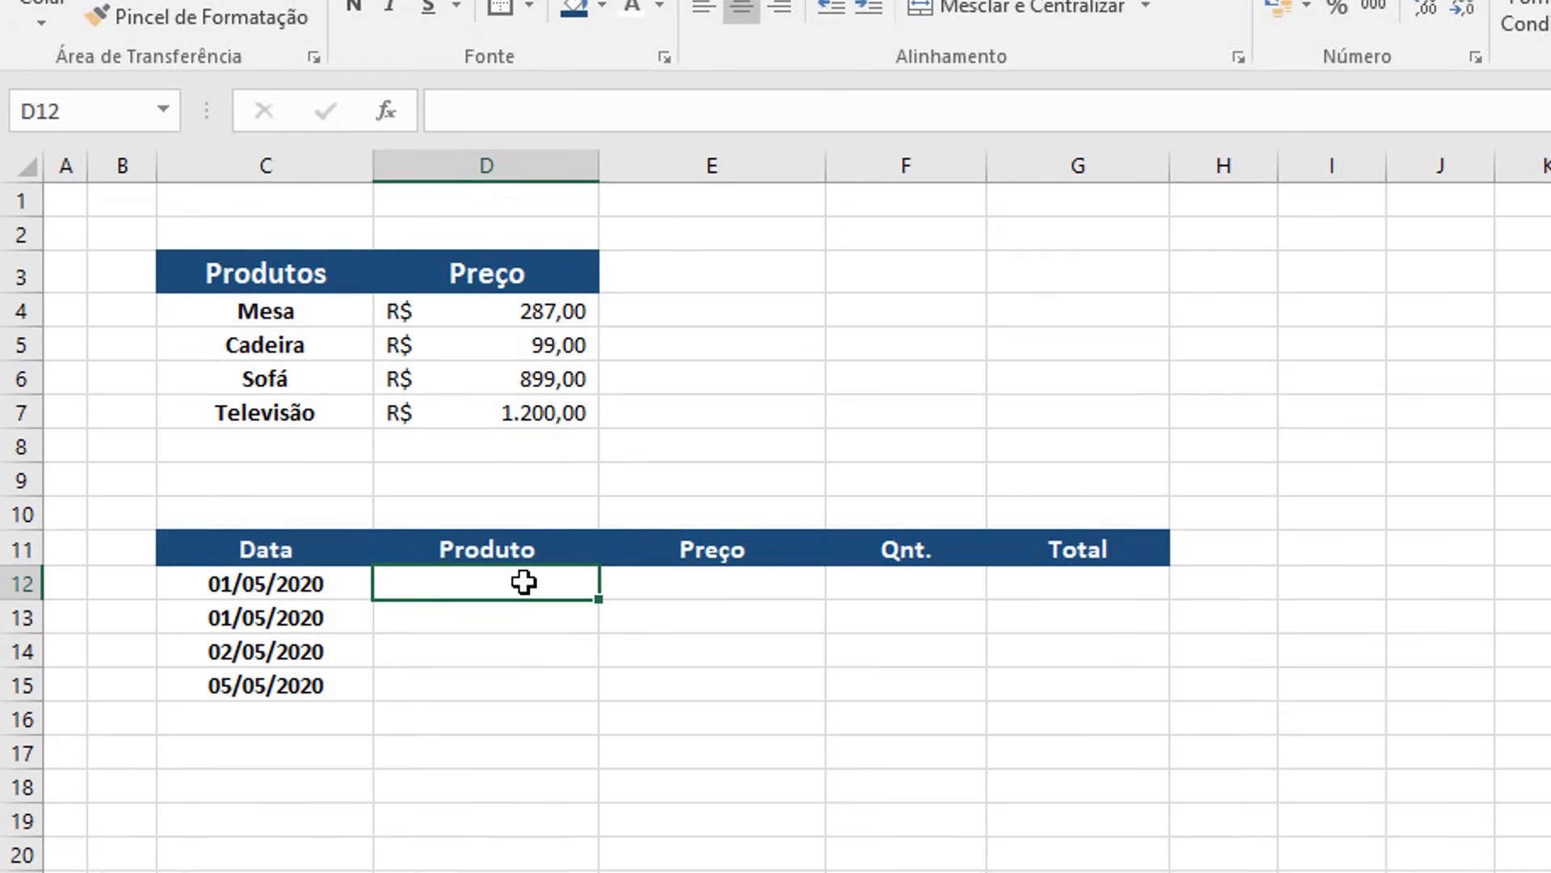
pyautogui.write('Mesa')
pyautogui.press('Return')
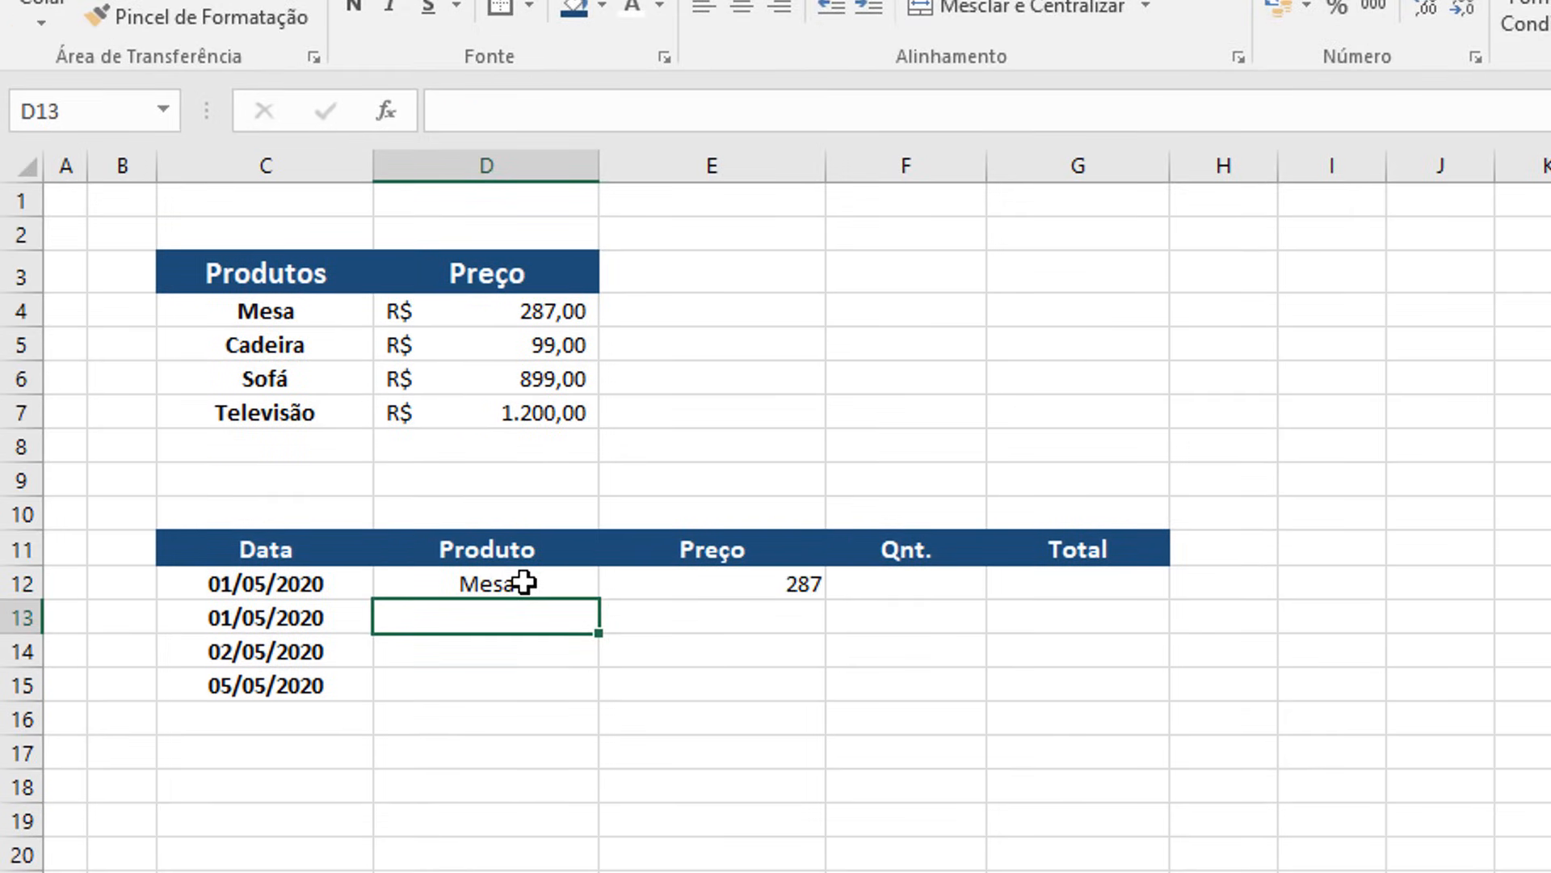
pyautogui.click(524, 582)
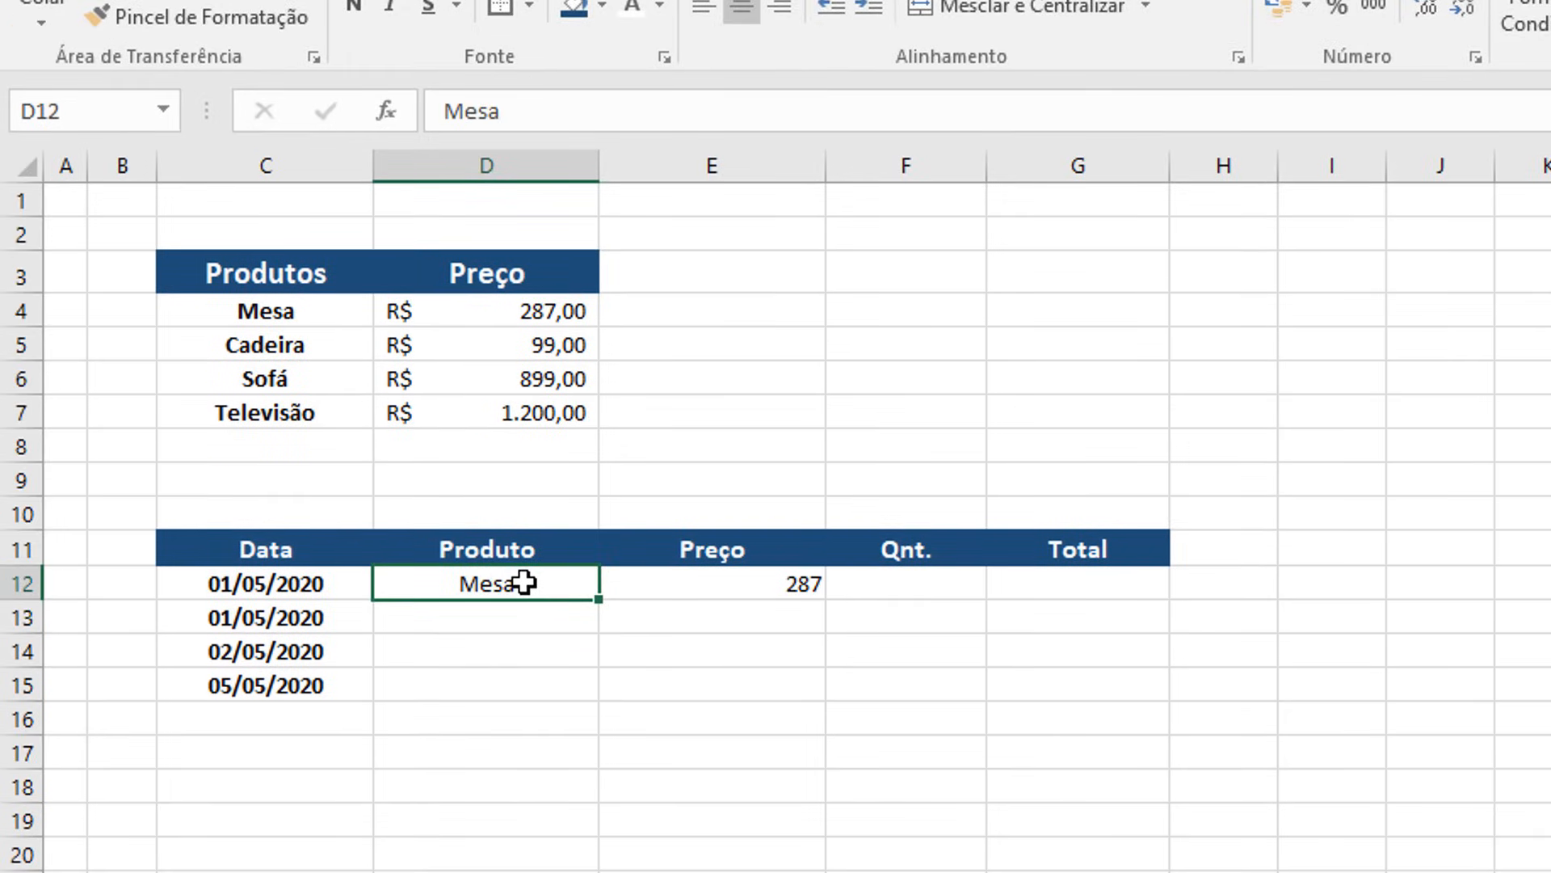
pyautogui.write('Cadeira')
pyautogui.press('Return')
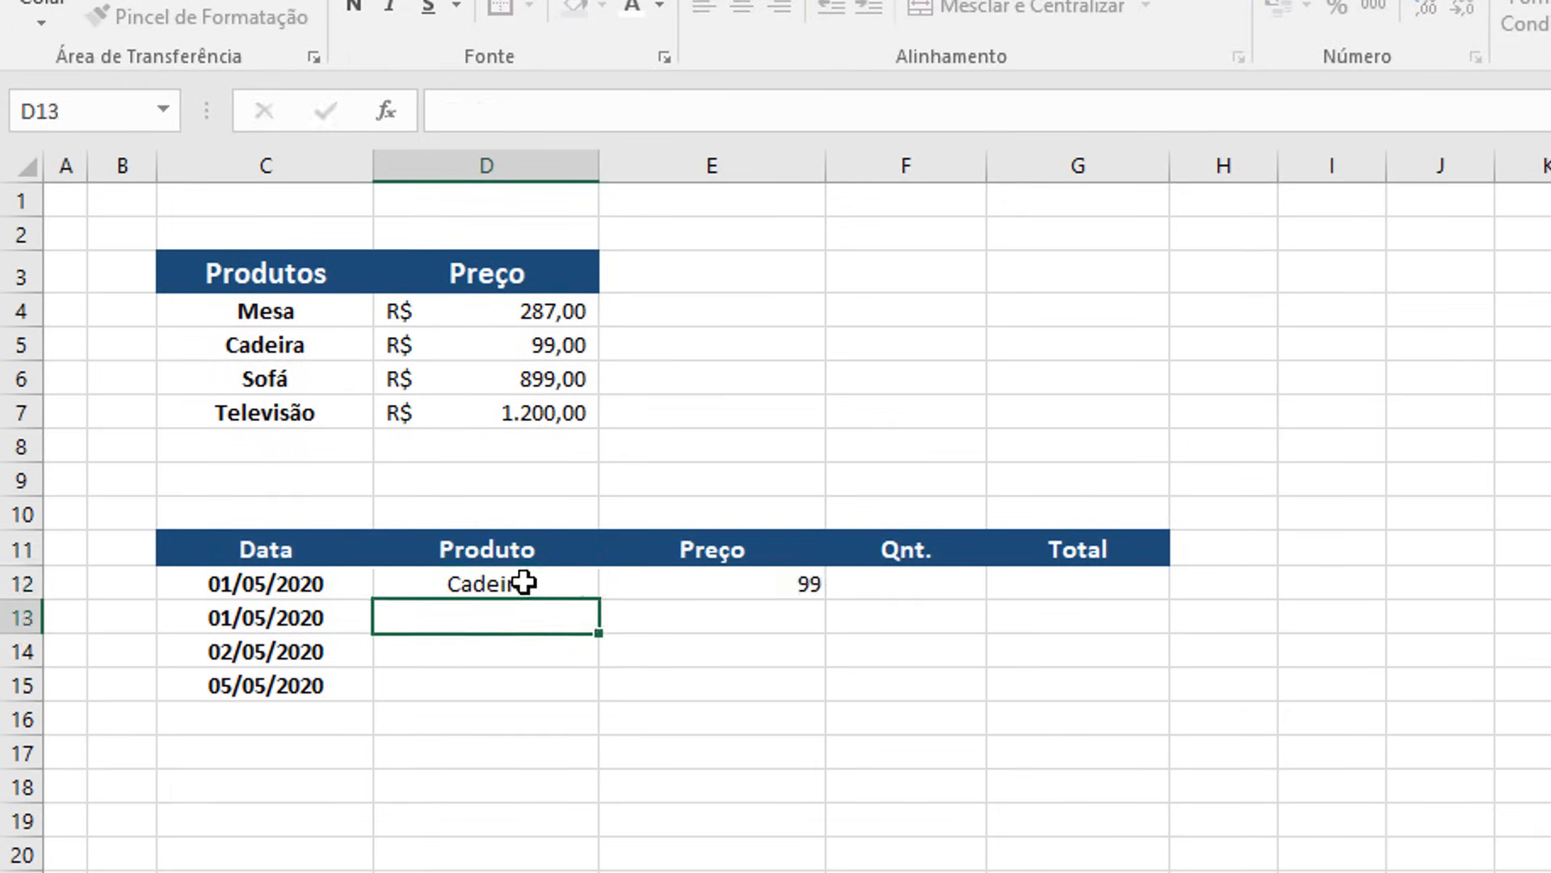
pyautogui.click(524, 581)
pyautogui.write('Sofá')
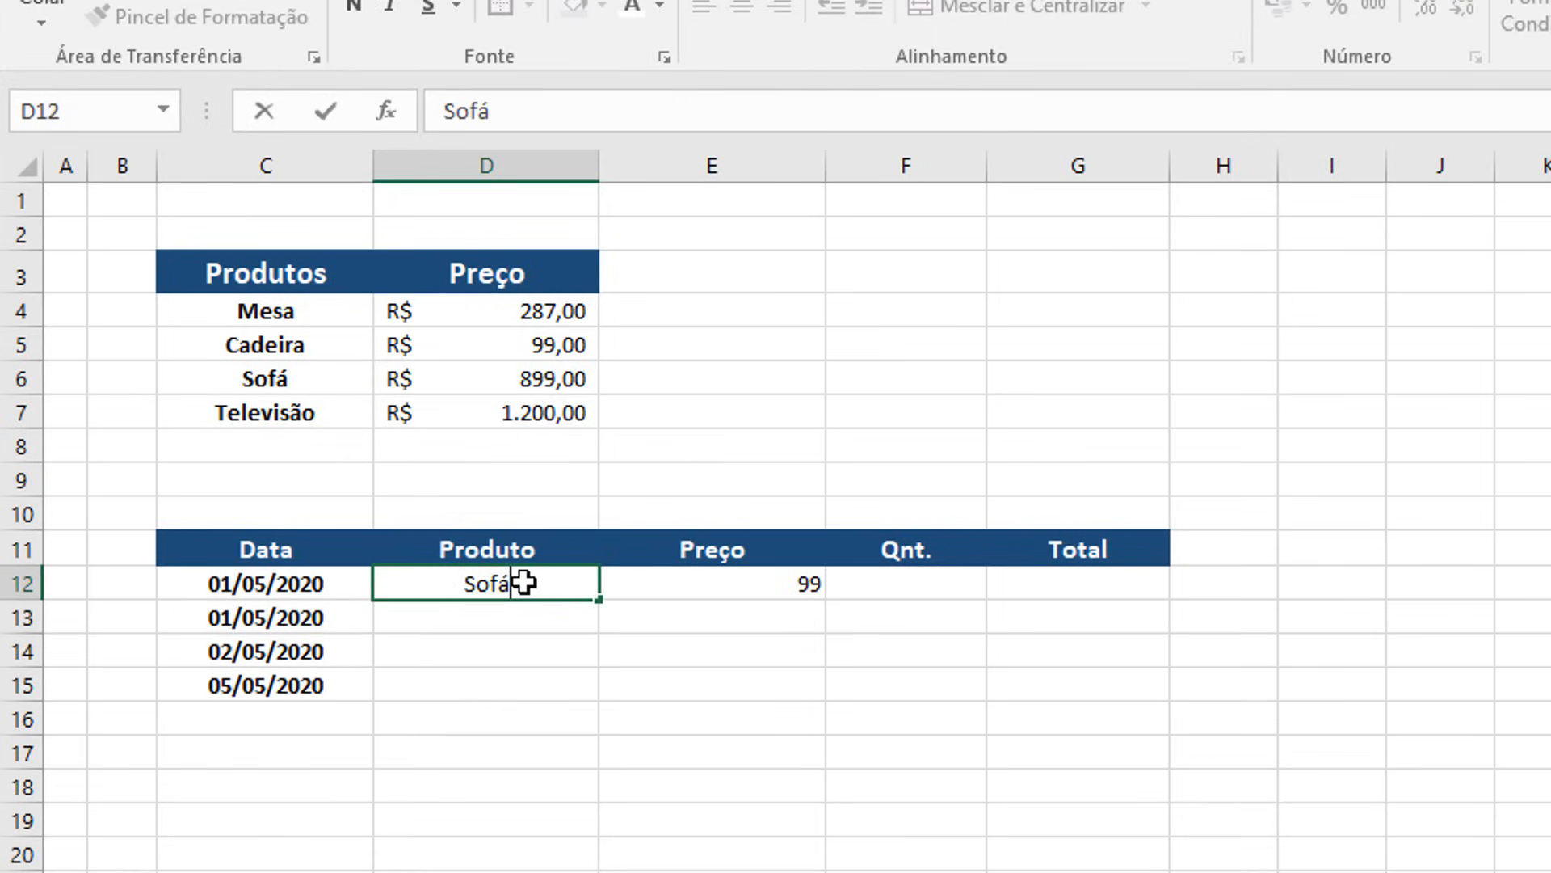
pyautogui.press('Return')
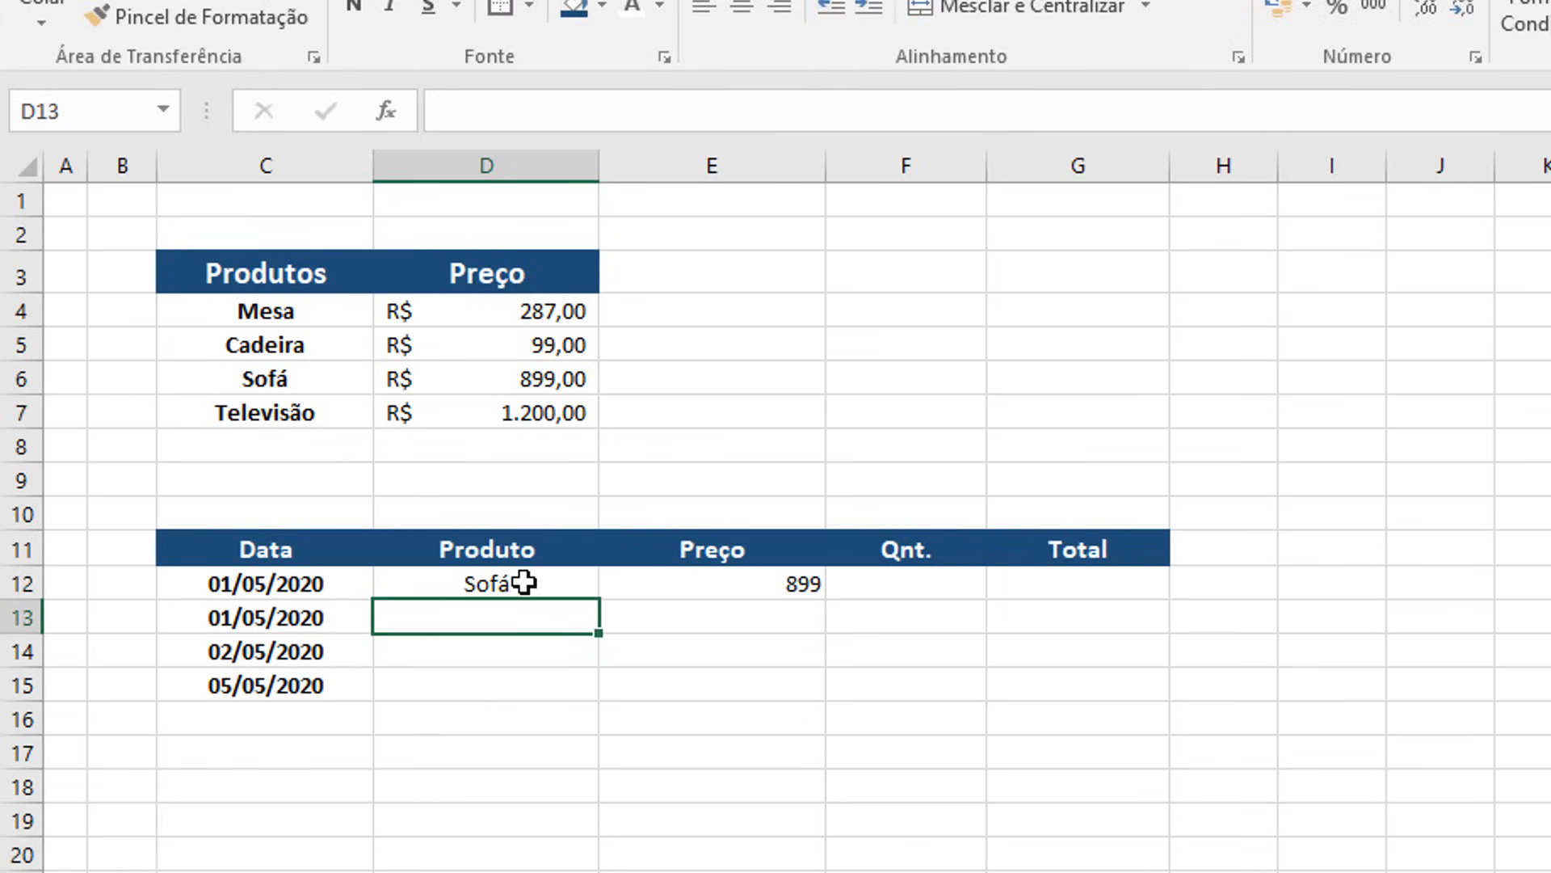
# Step: Enter Televisão as the product in D12
pyautogui.click(524, 582)
pyautogui.write('Te')
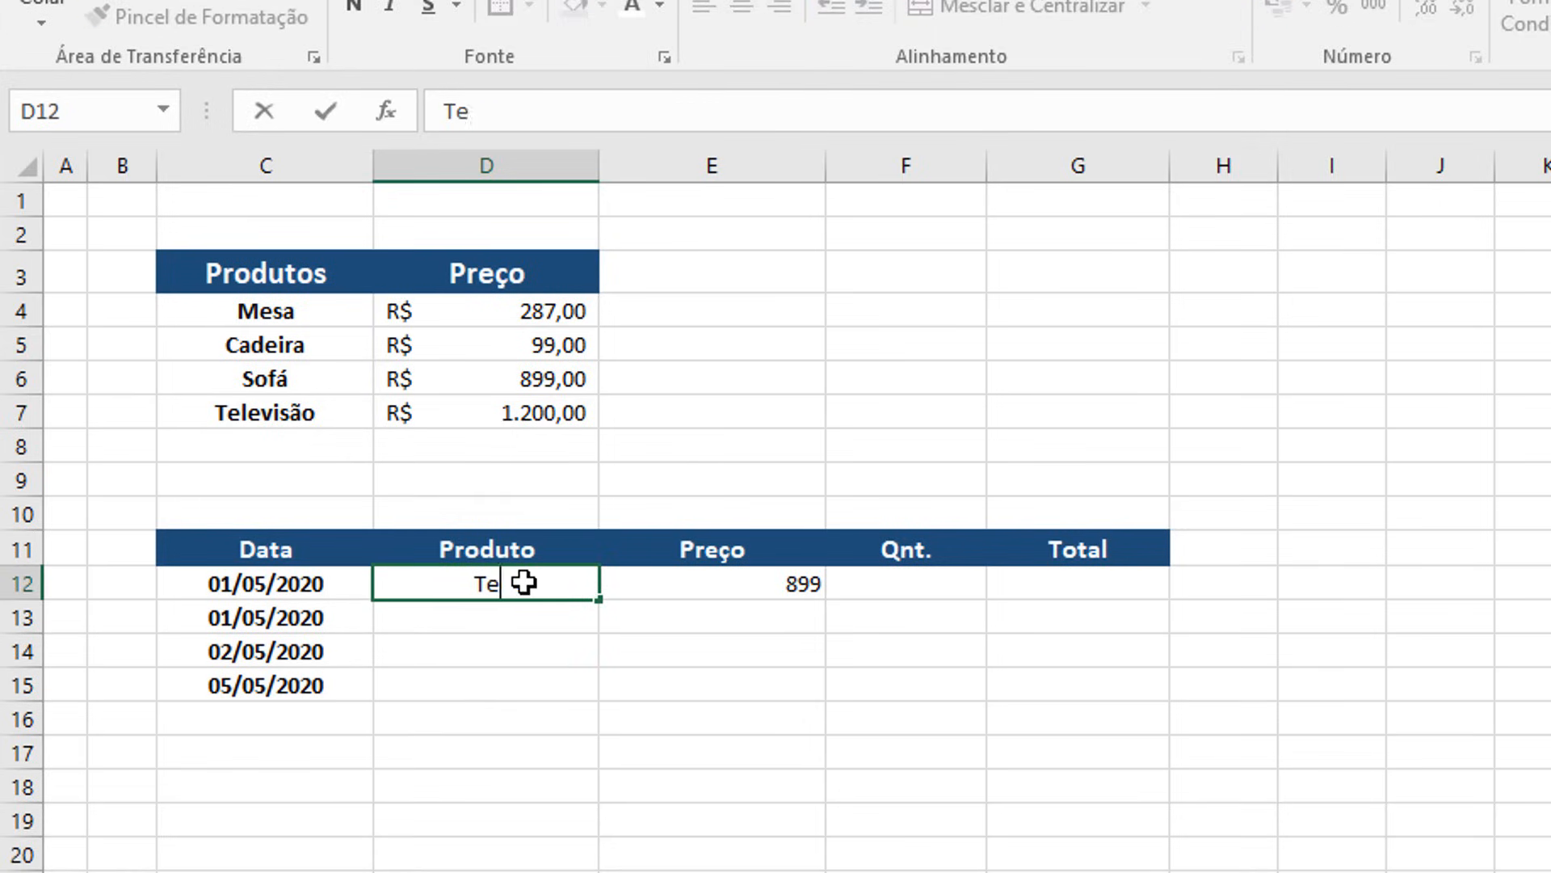
pyautogui.write('levisão')
pyautogui.press('Return')
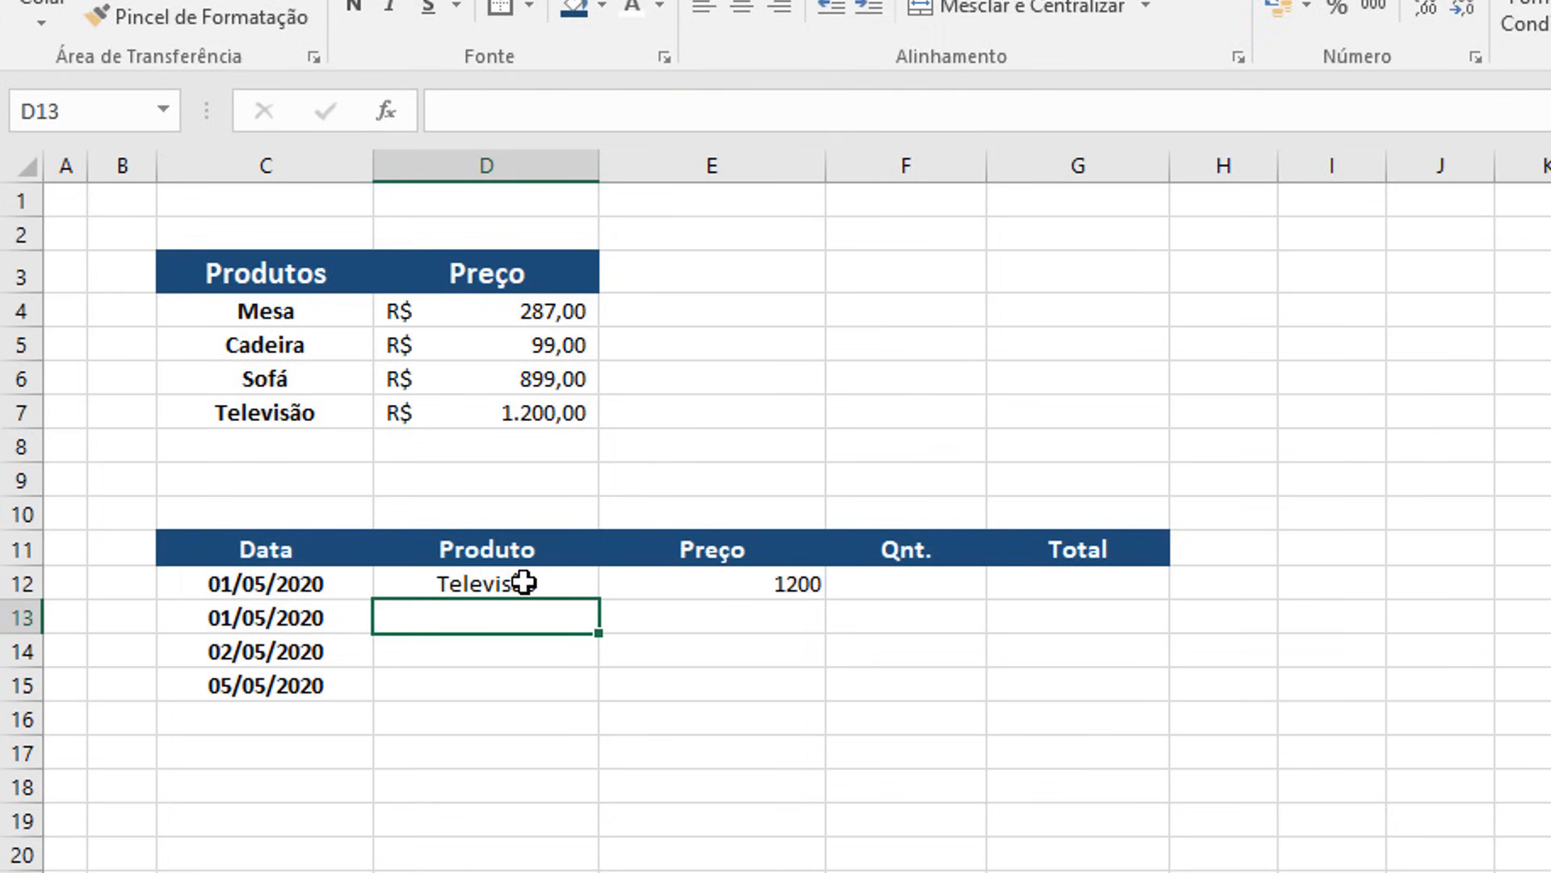
# Step: Fill the E12 price formula down to E15 and enter the products Sofá in D13 and Cadeira in D14
pyautogui.click(765, 584)
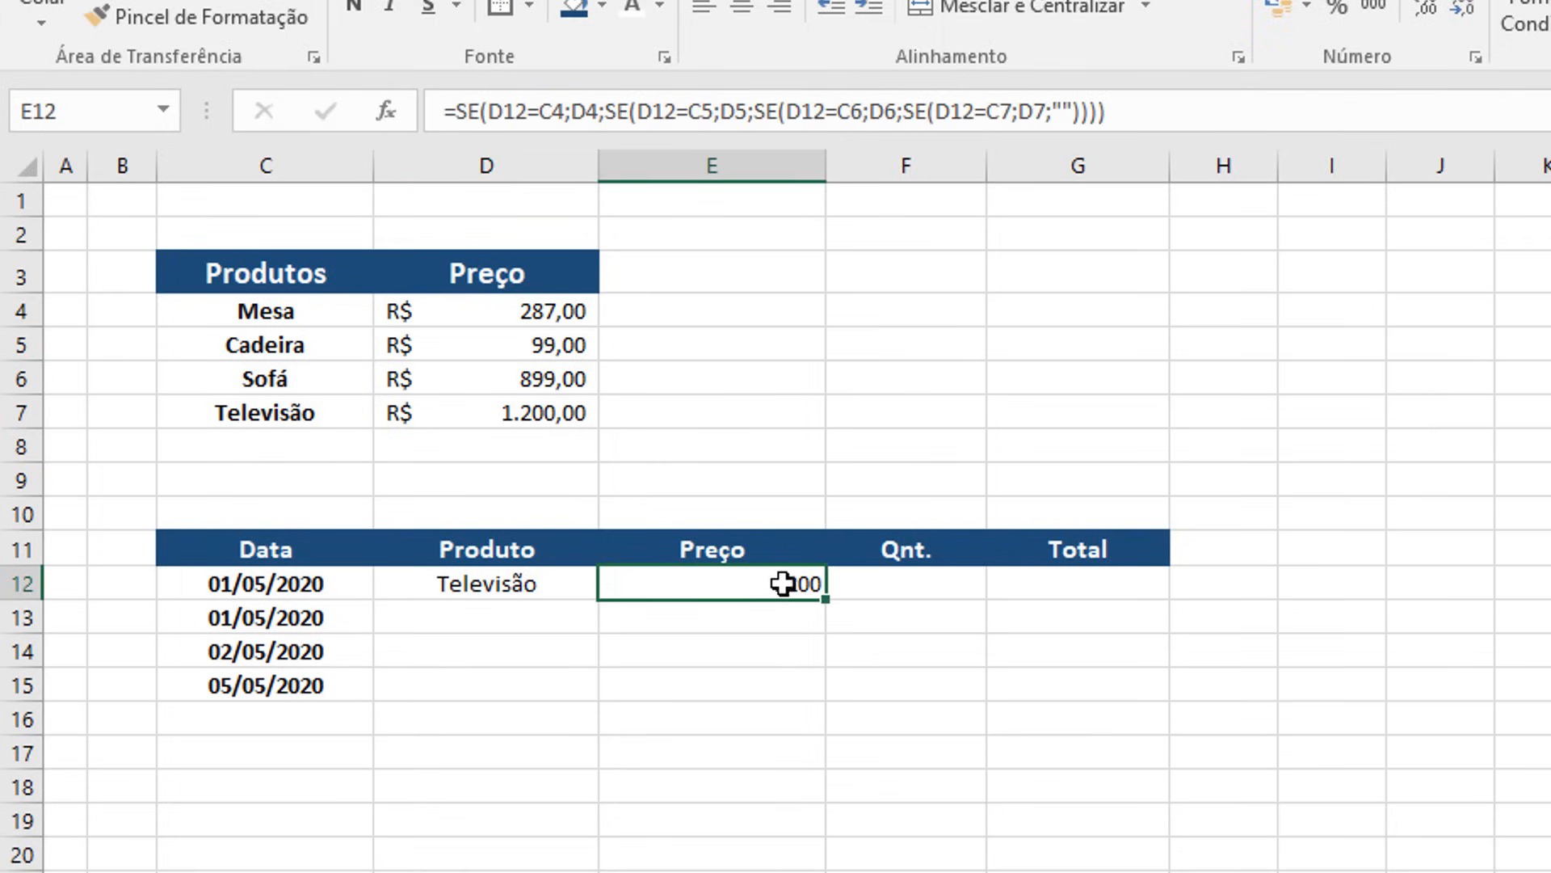
pyautogui.moveTo(825, 599); pyautogui.dragTo(824, 697)
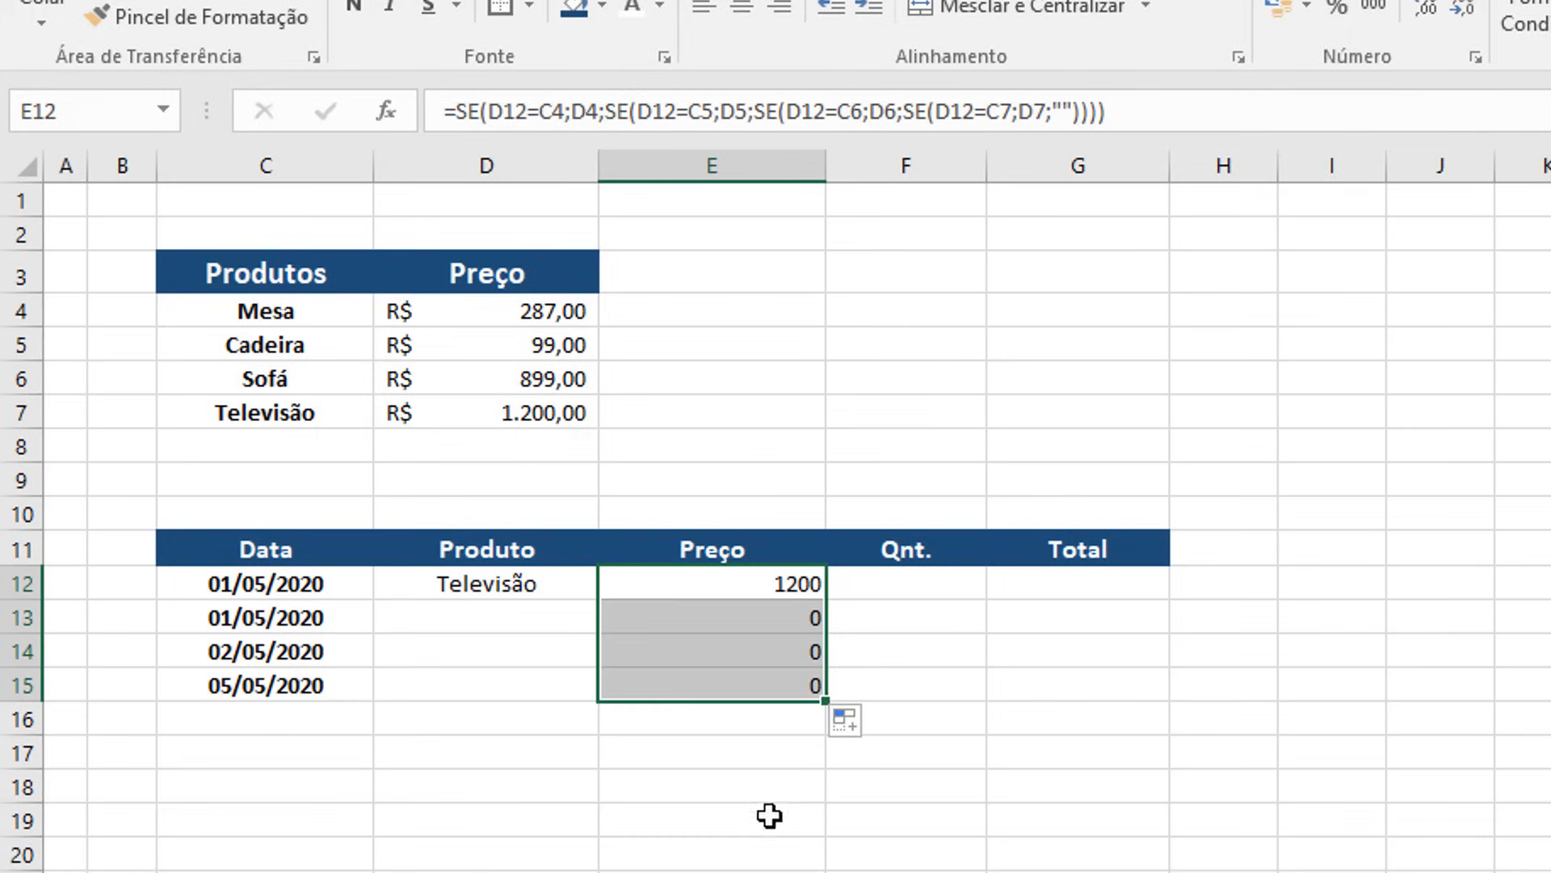
pyautogui.click(510, 615)
pyautogui.write('Sofá')
pyautogui.press('Return')
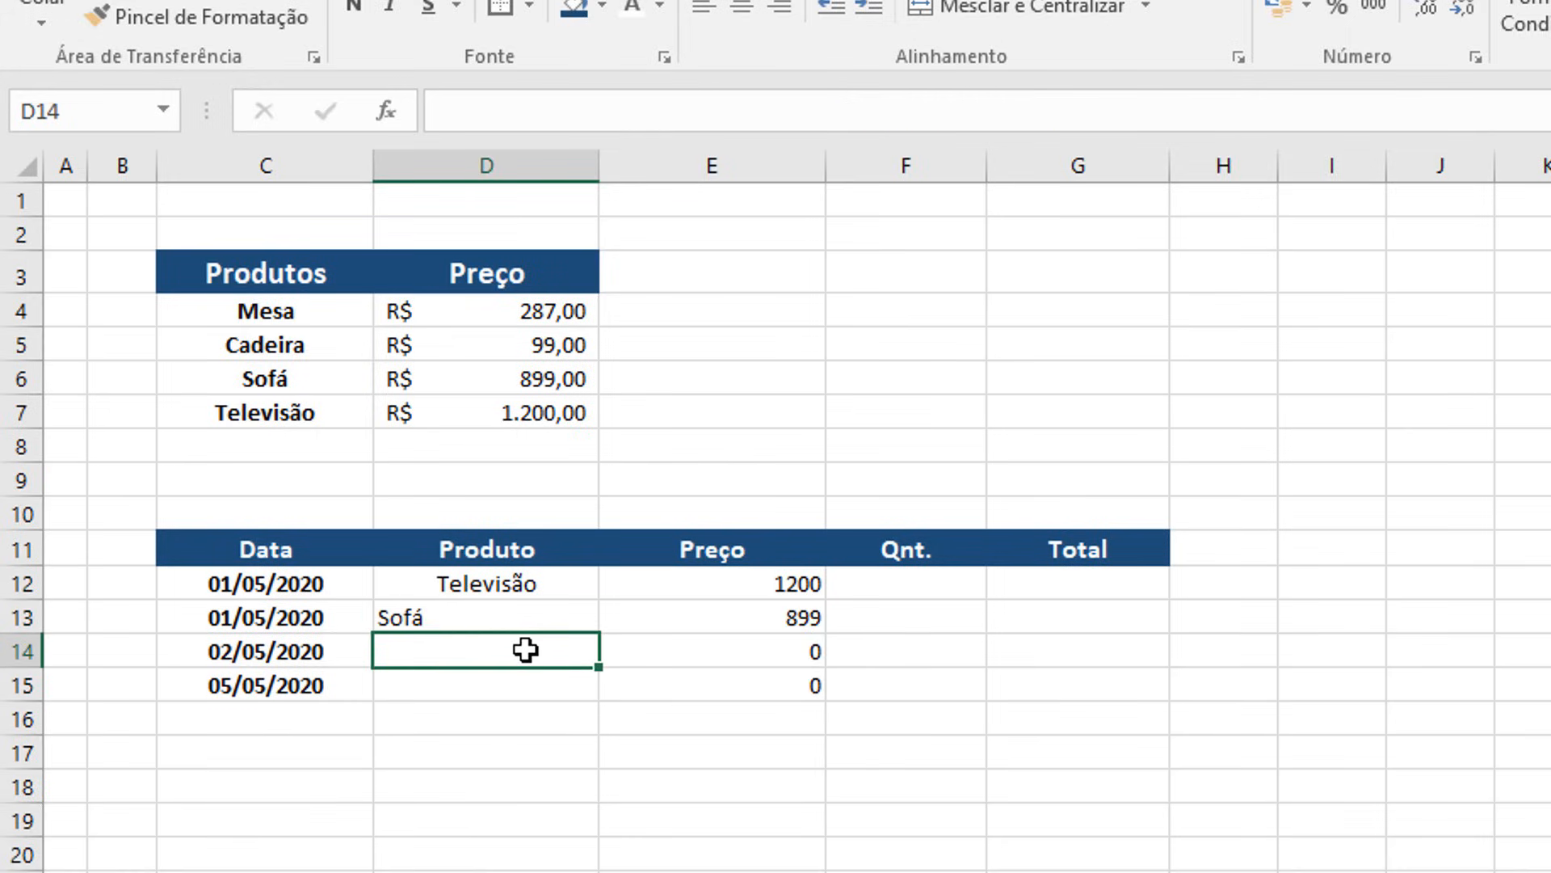
pyautogui.write('Cadeira')
pyautogui.press('Return')
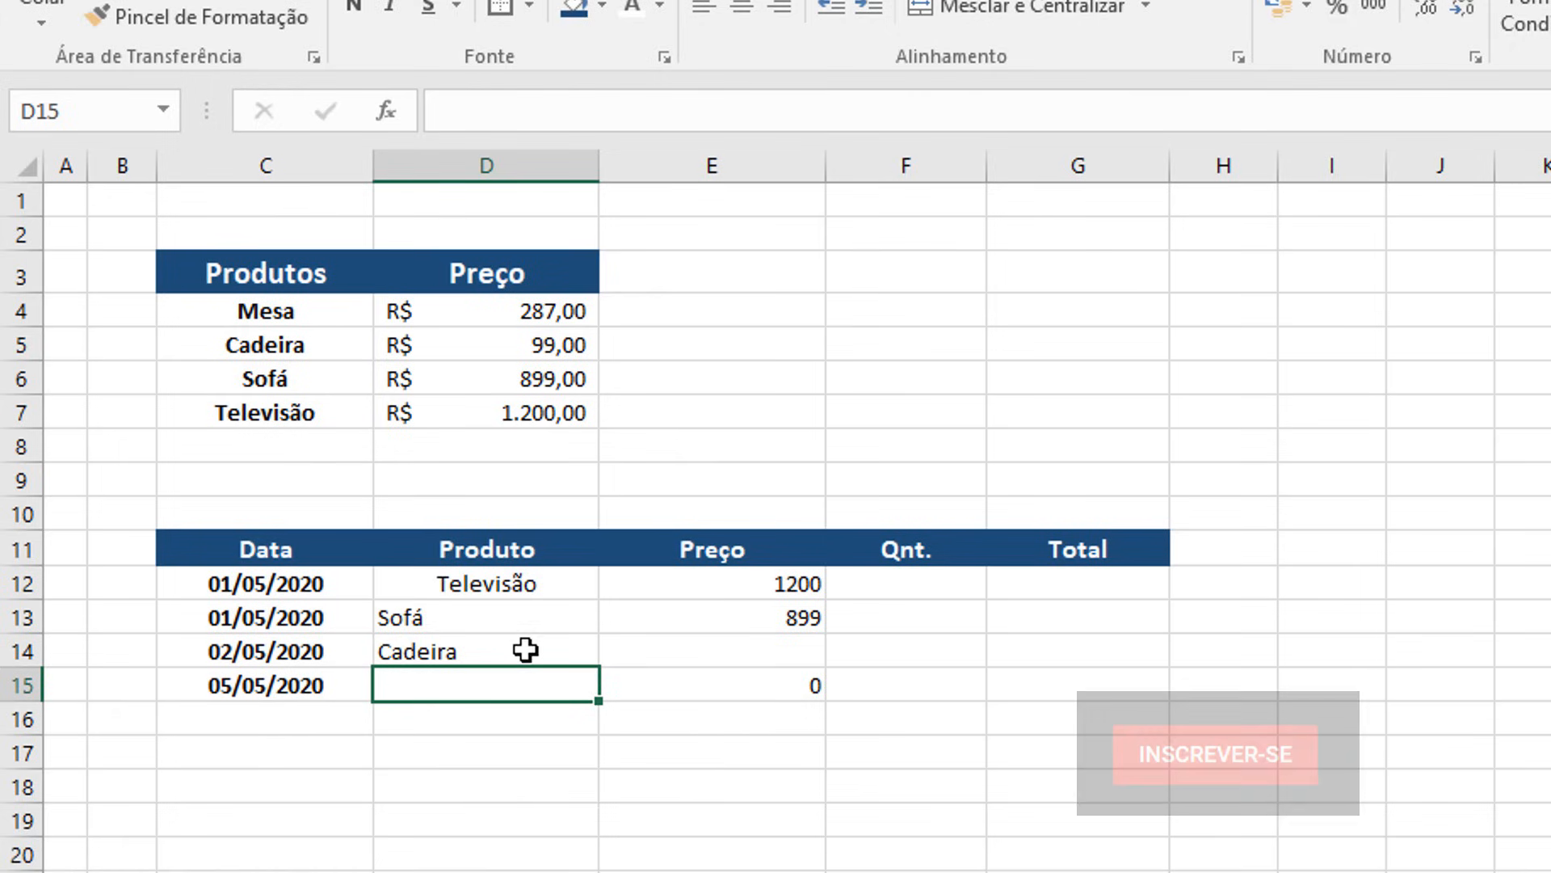
# Step: Examine which product and price cells the copied formula in E13 references, compared with the original in E12
pyautogui.click(491, 617)
pyautogui.click(800, 619)
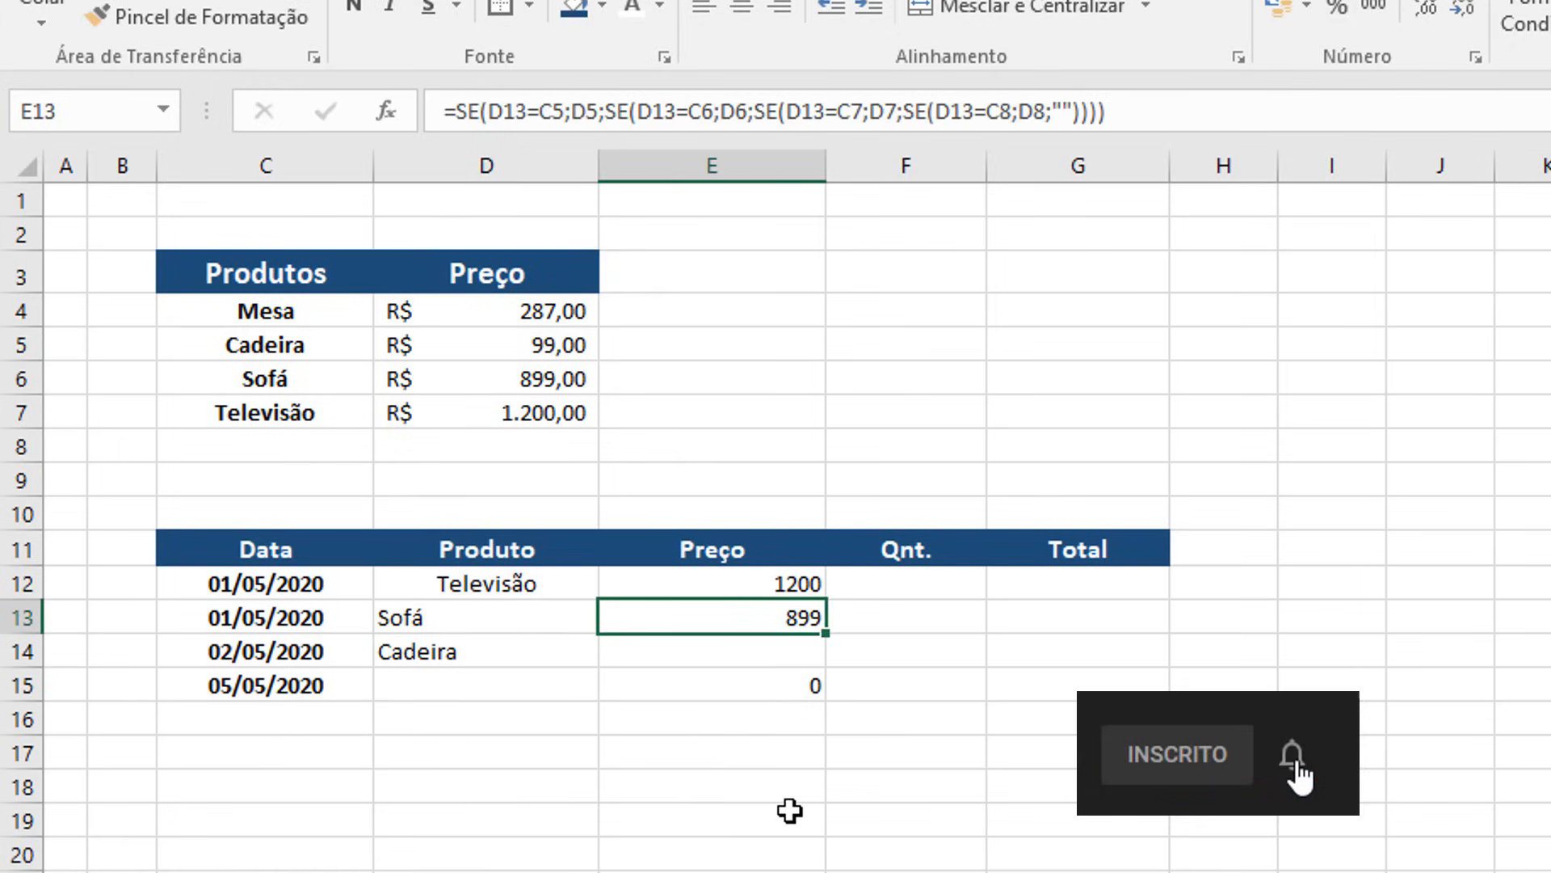
pyautogui.press('F2')
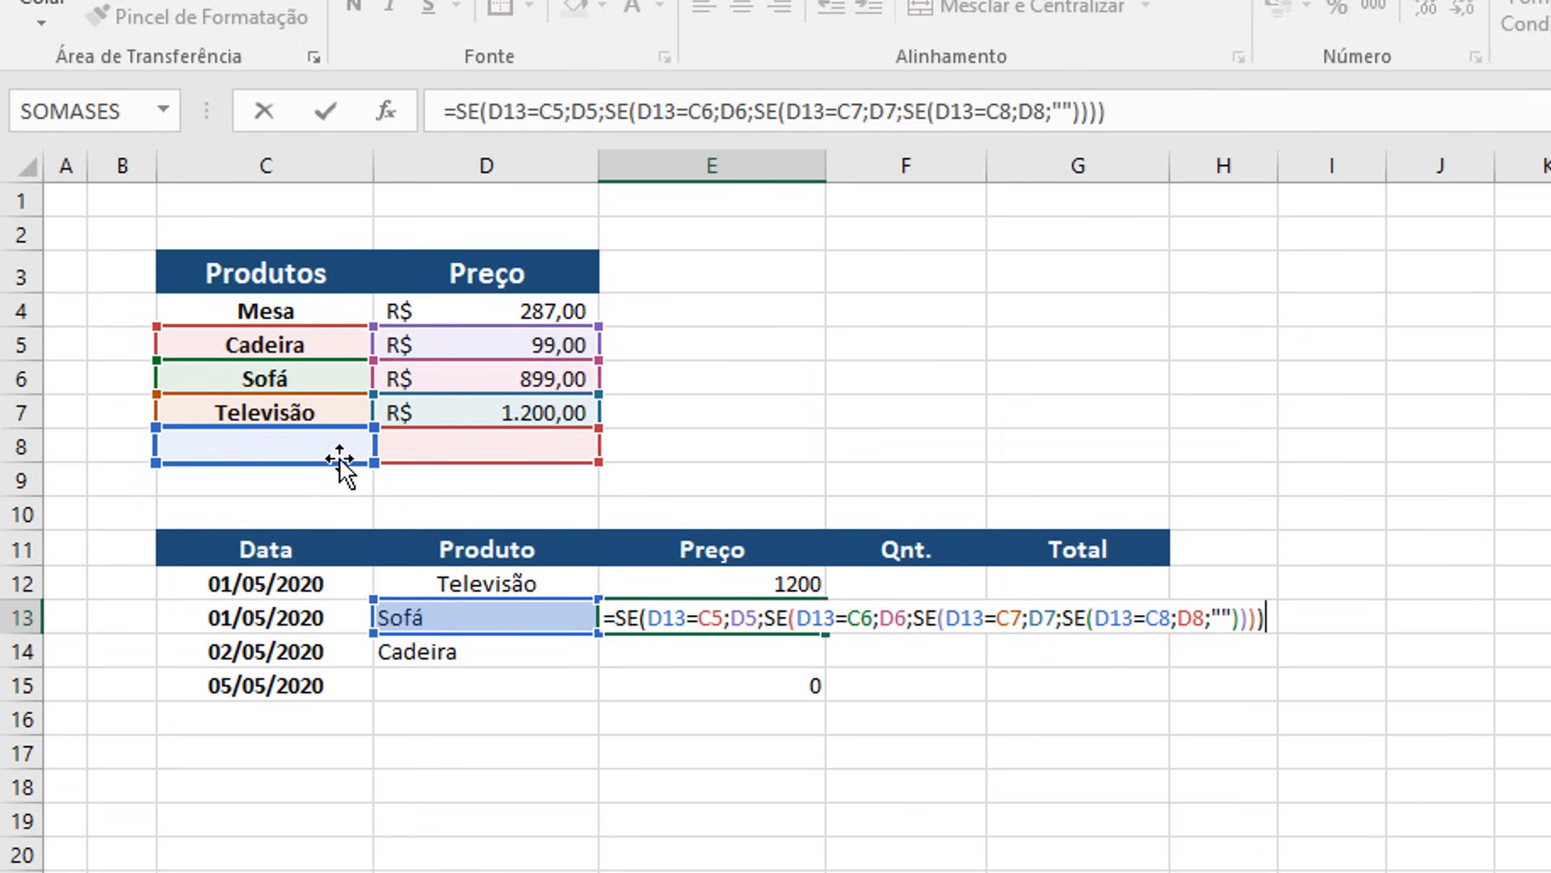
pyautogui.click(799, 582)
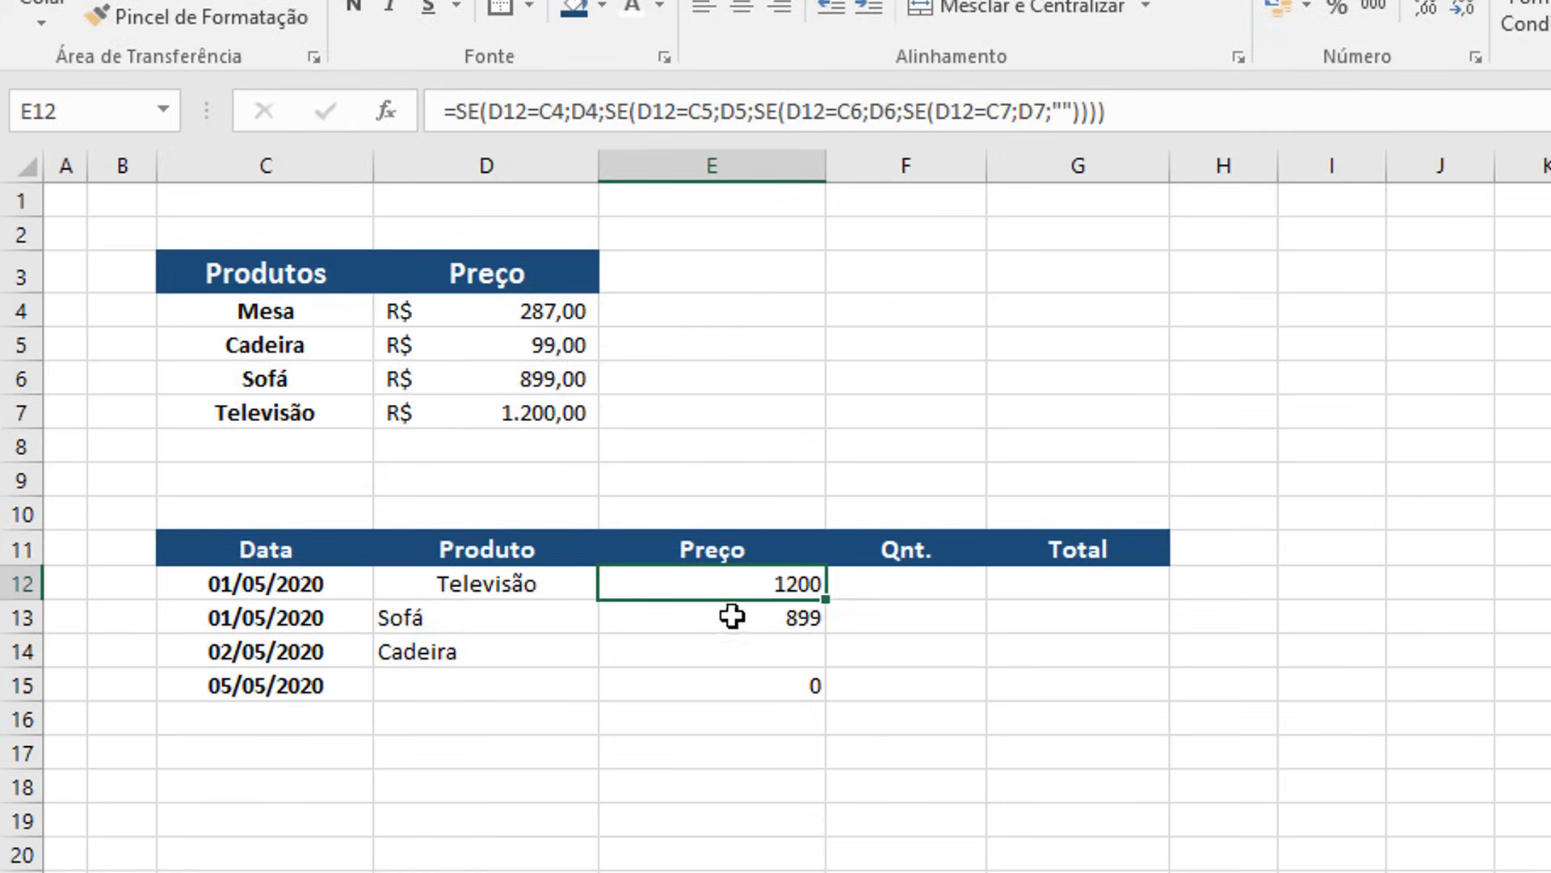
# Step: Clear the test products and copied price formulas from D13:E15
pyautogui.moveTo(520, 614); pyautogui.dragTo(761, 671)
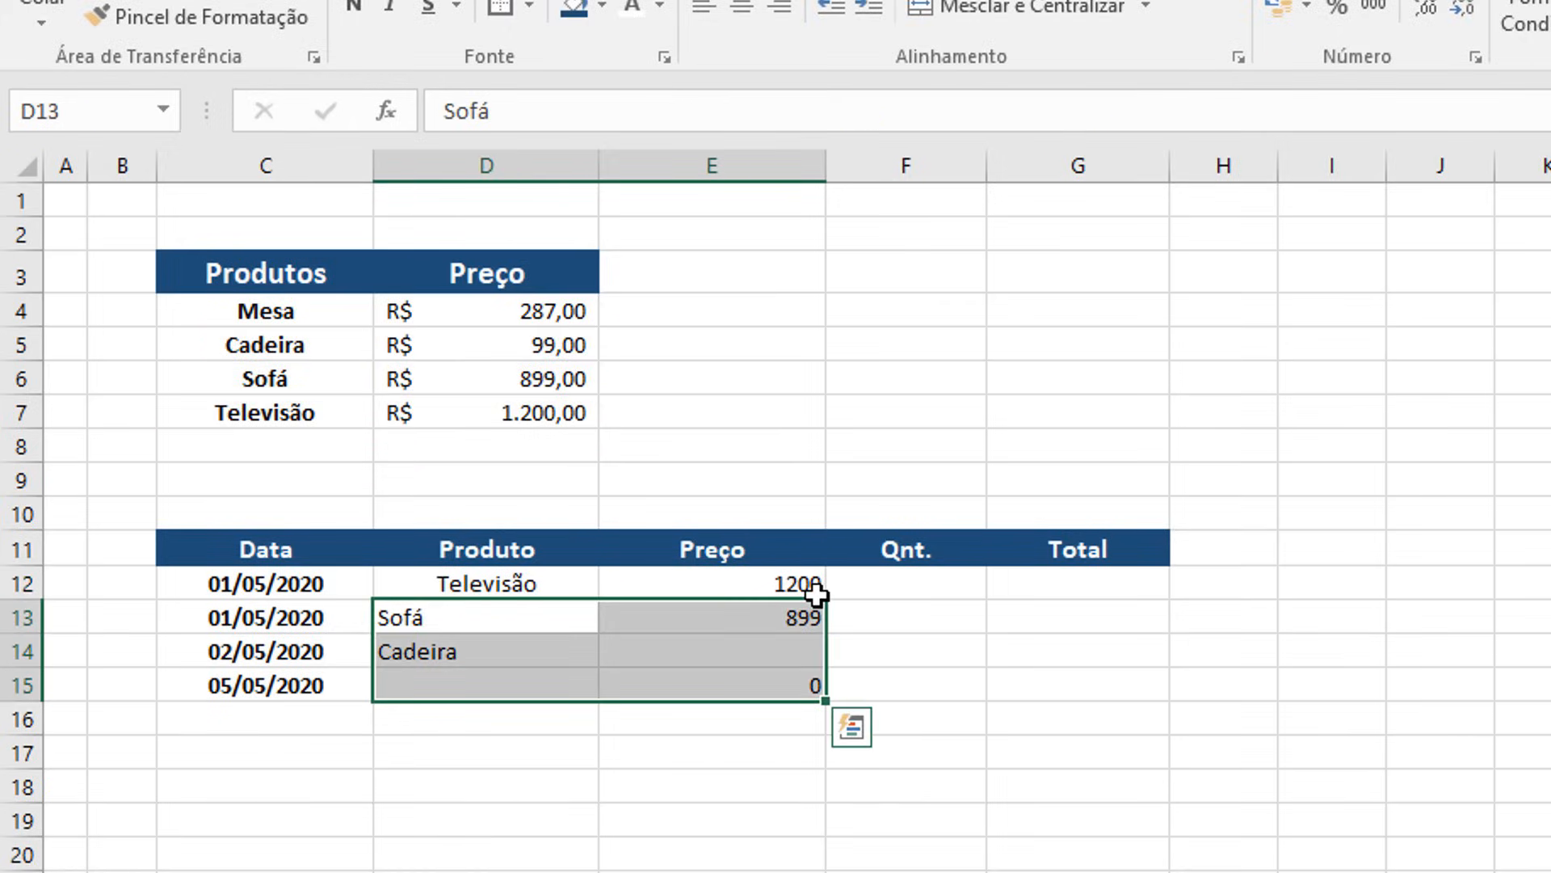
pyautogui.press('Delete')
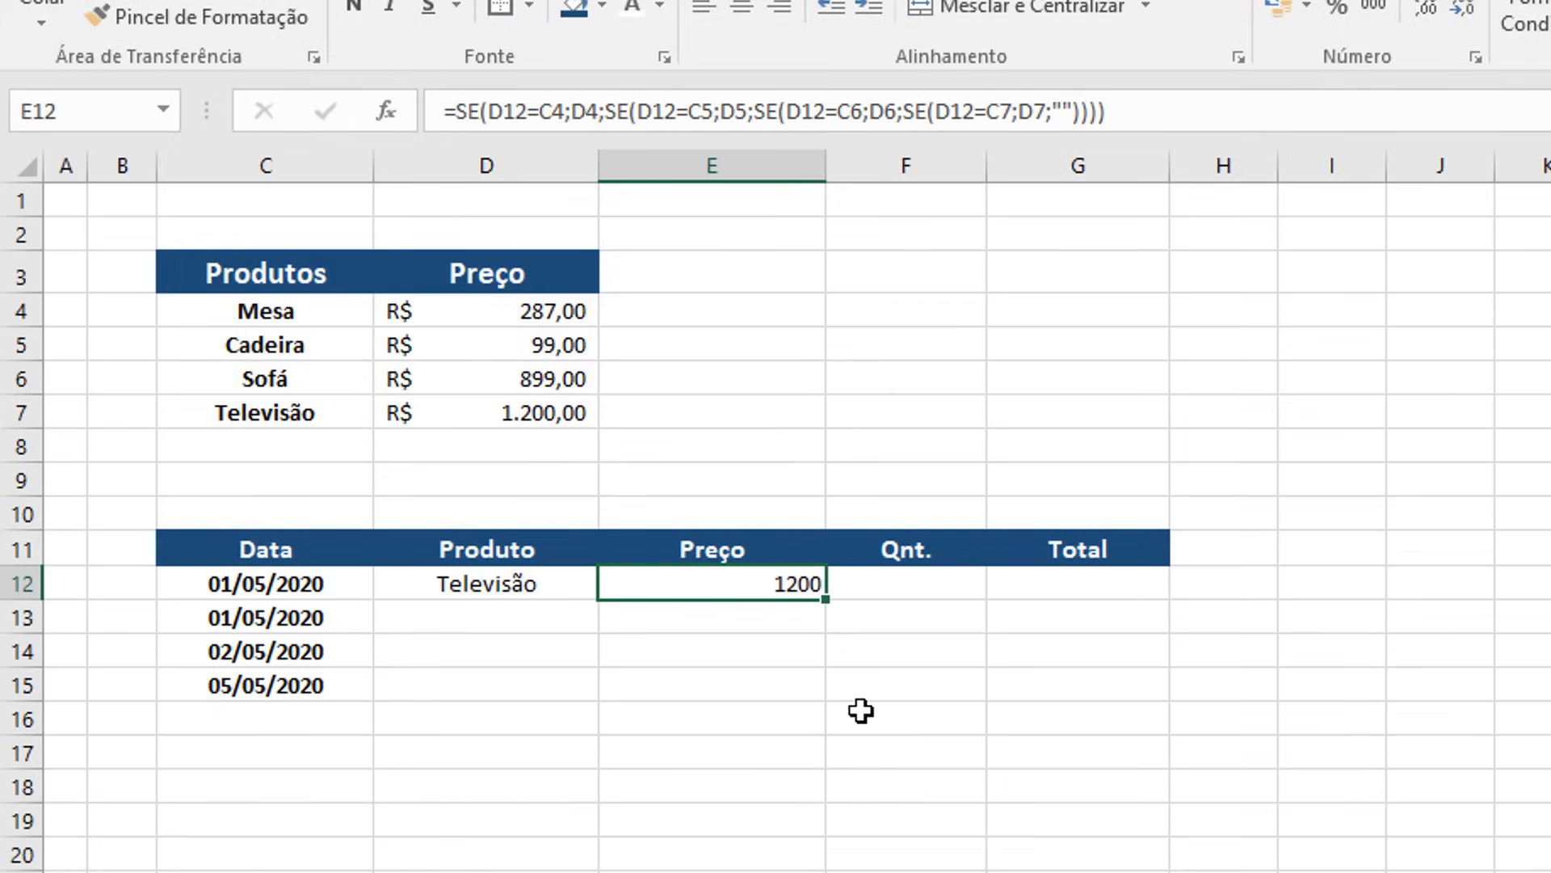
# Step: Make the references C4, D4, C5 and D5 absolute in the nested SE price formula in E12
pyautogui.press('F2')
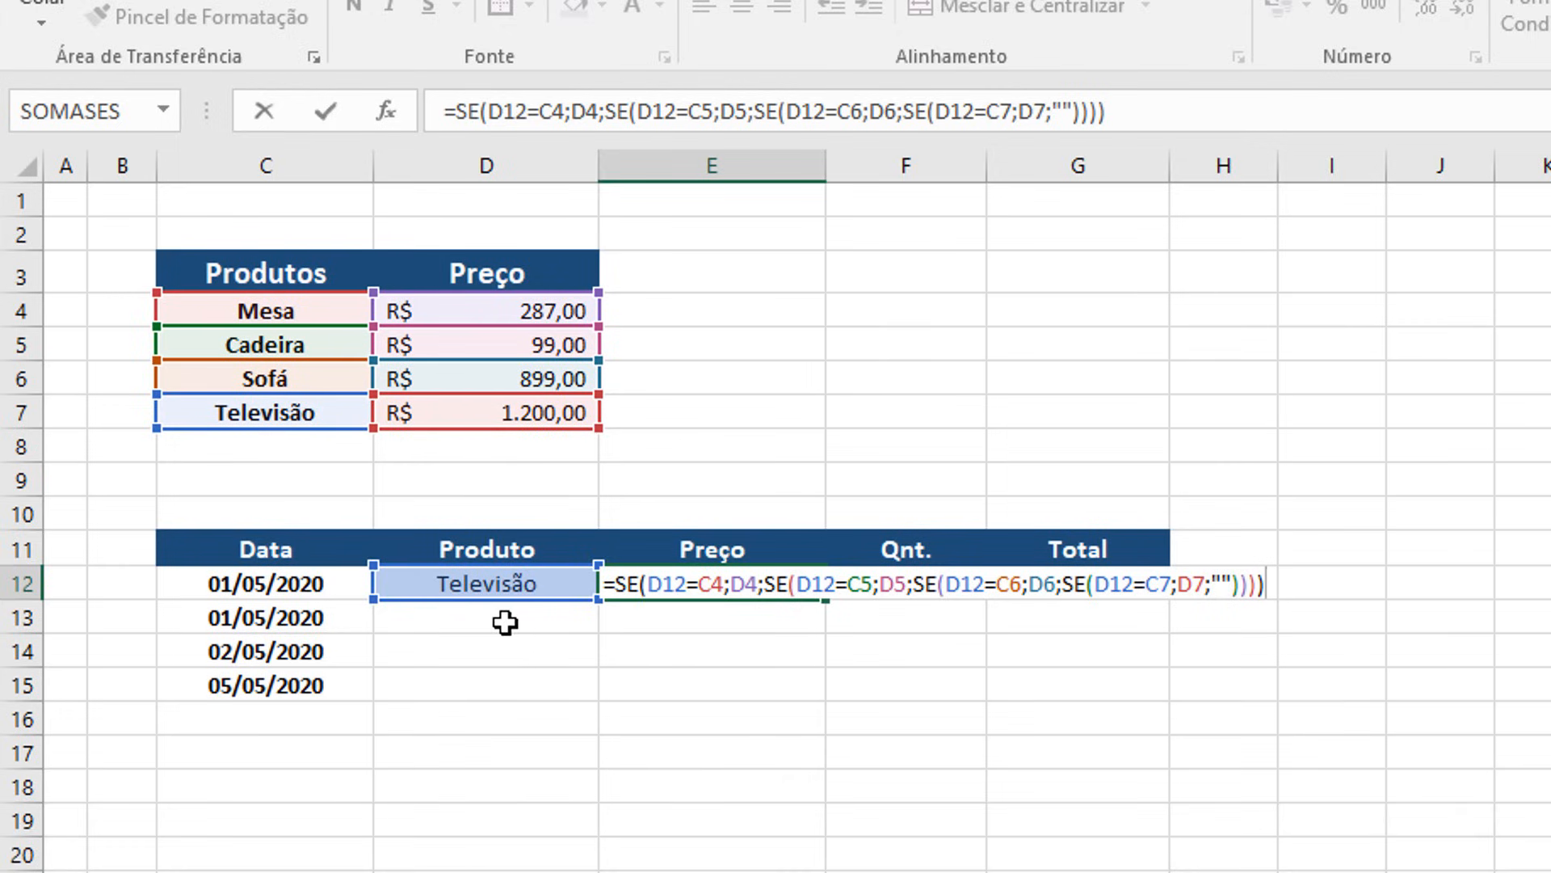
pyautogui.click(702, 583)
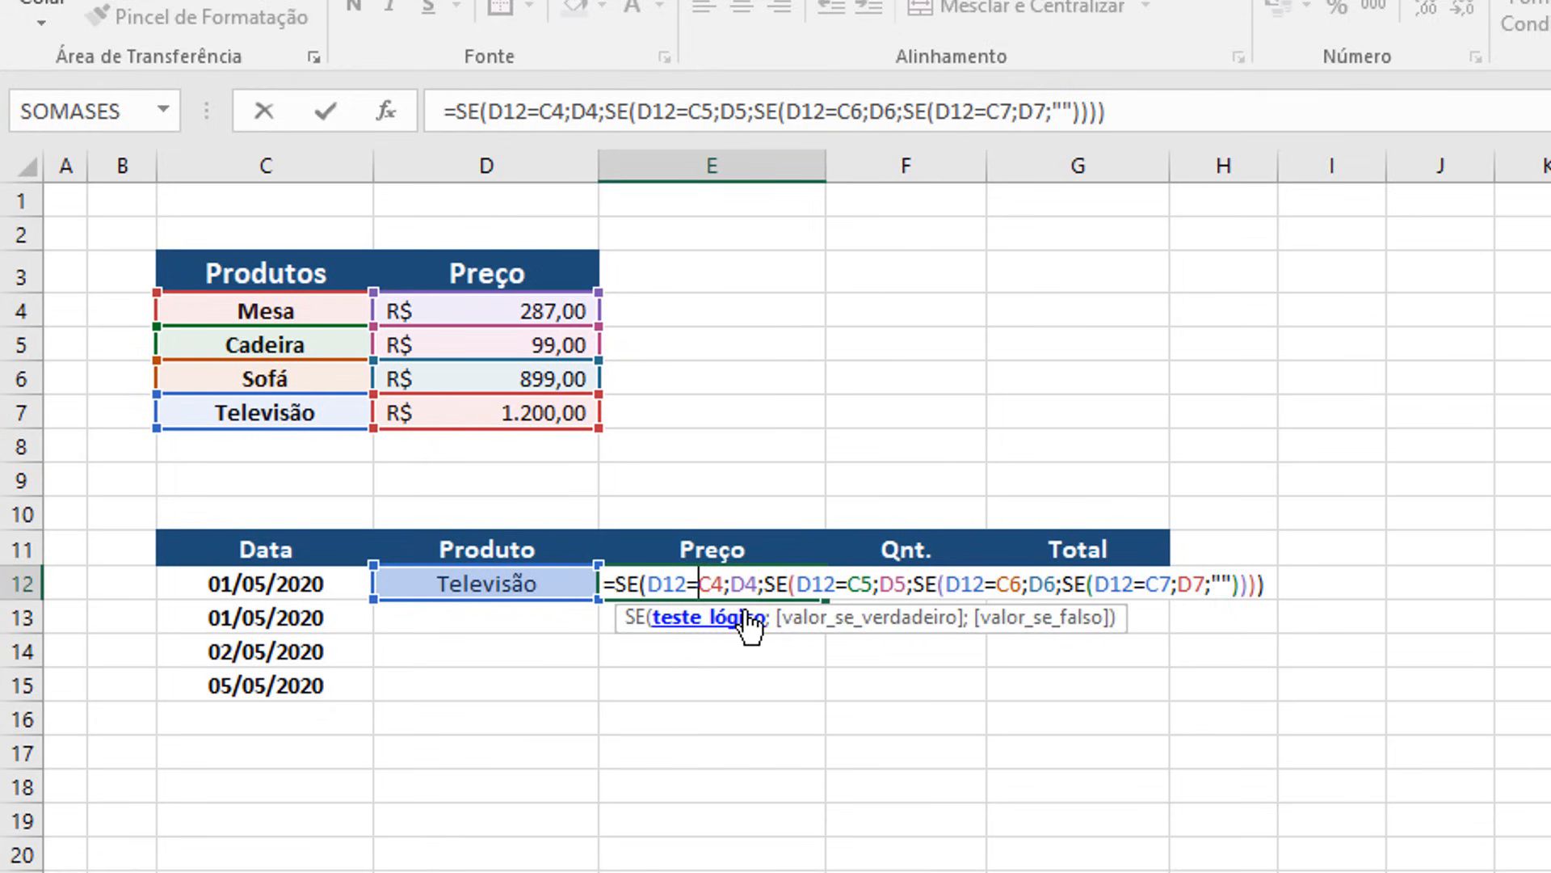
pyautogui.press('F4')
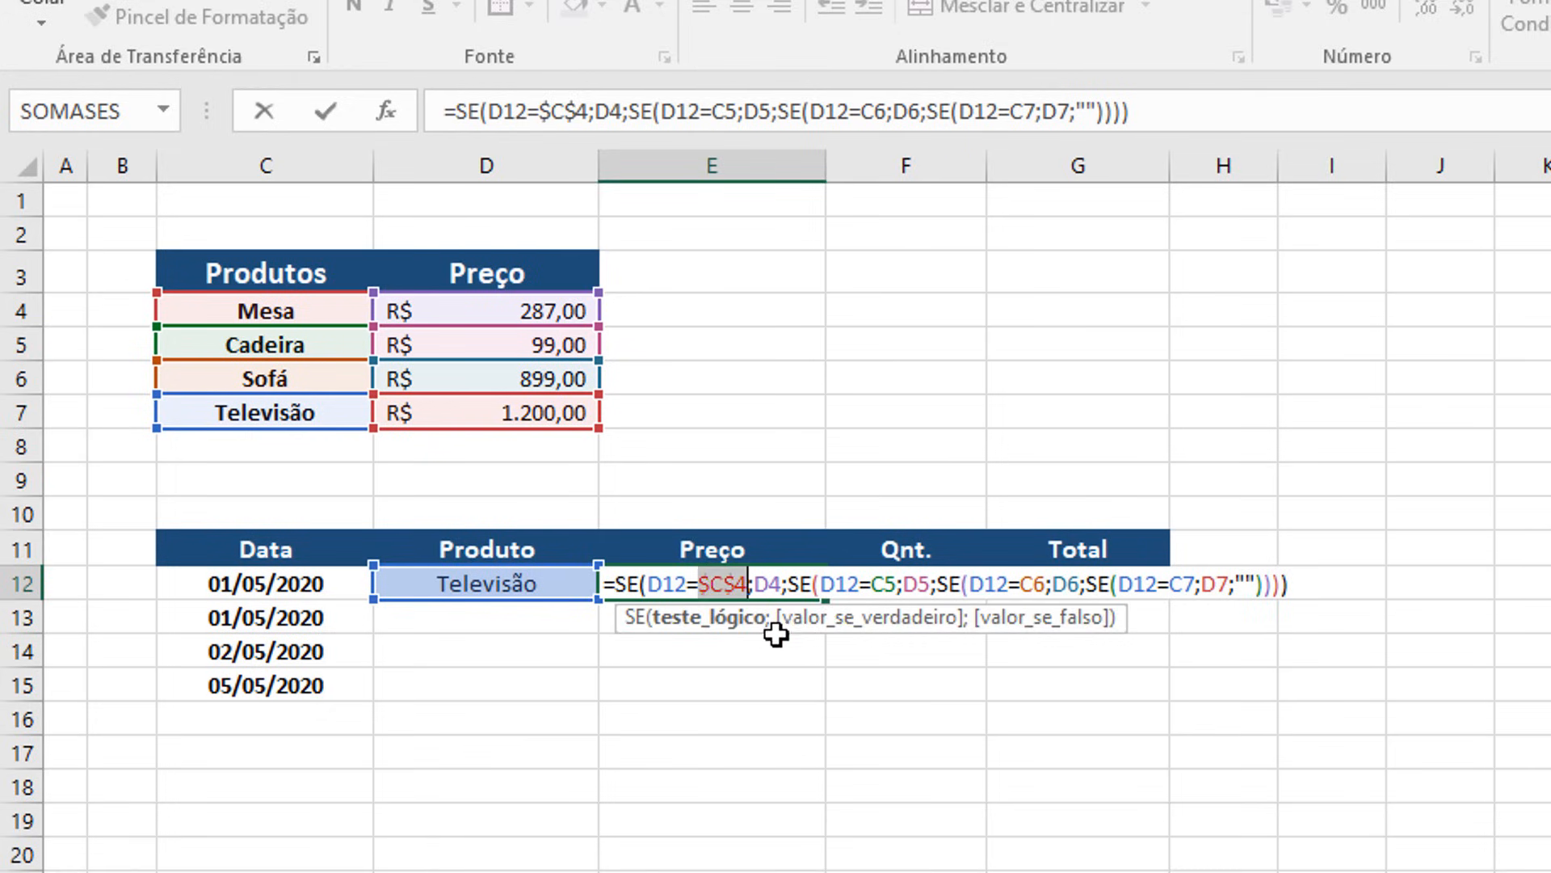
pyautogui.click(775, 583)
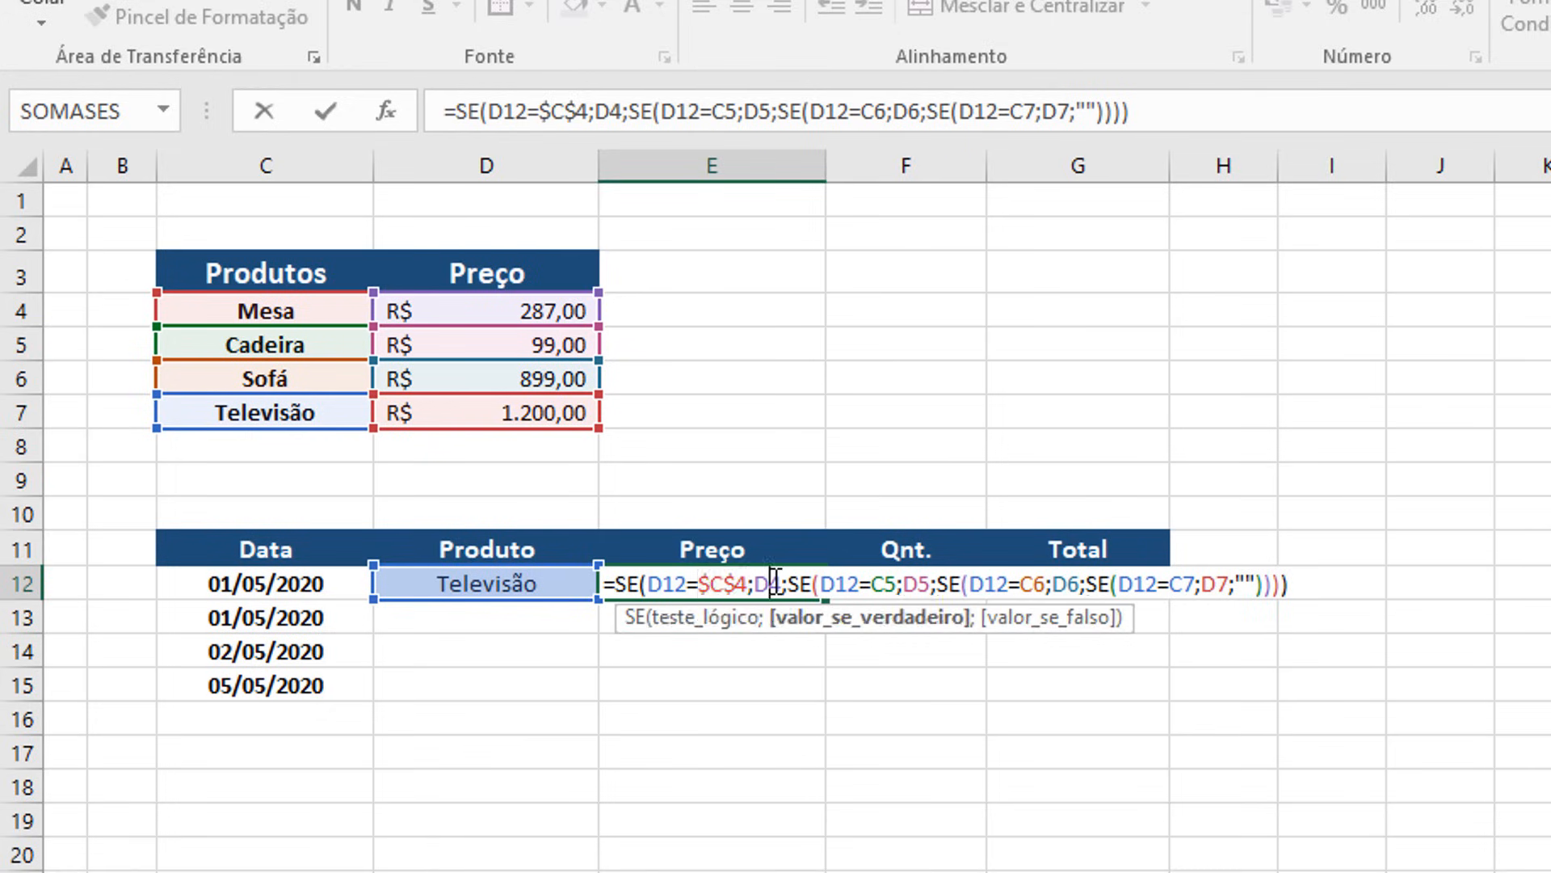
pyautogui.press('F4')
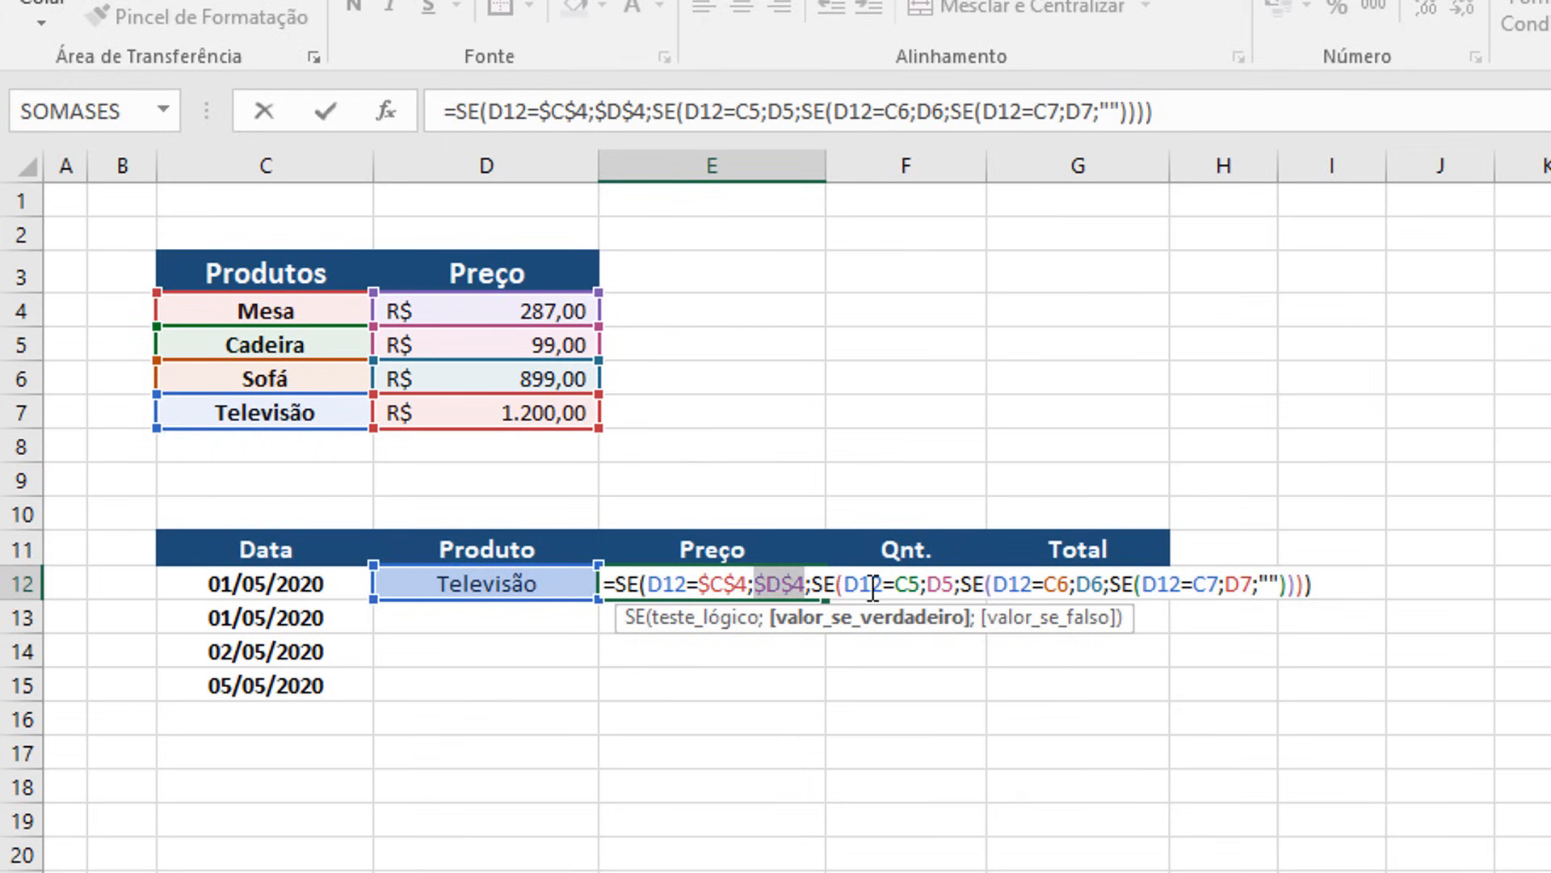
pyautogui.click(916, 577)
pyautogui.press('F4')
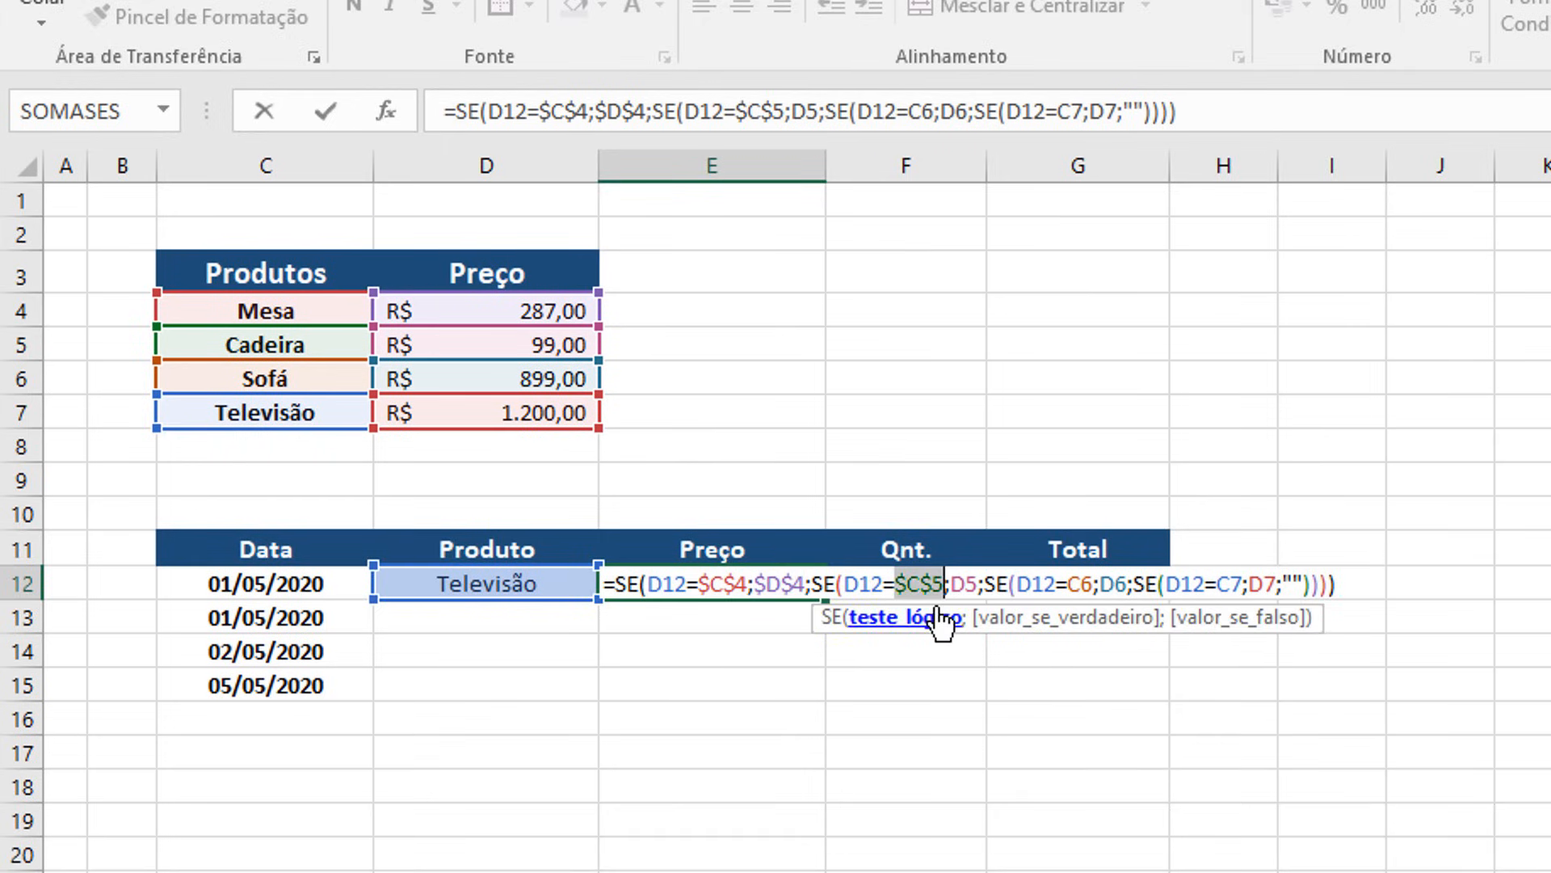
pyautogui.click(976, 585)
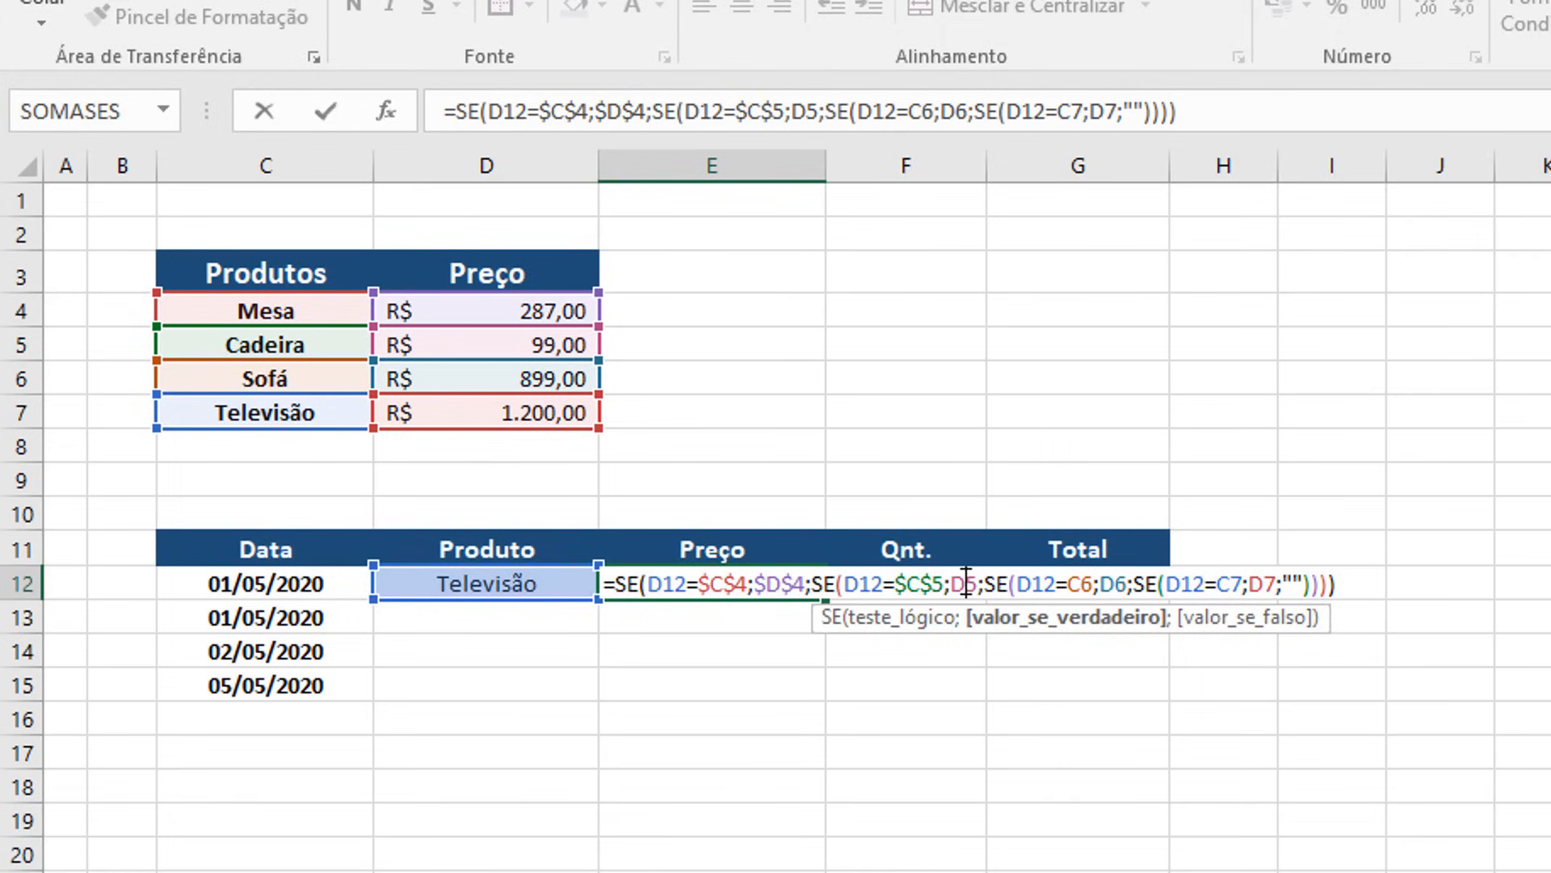
pyautogui.press('F4')
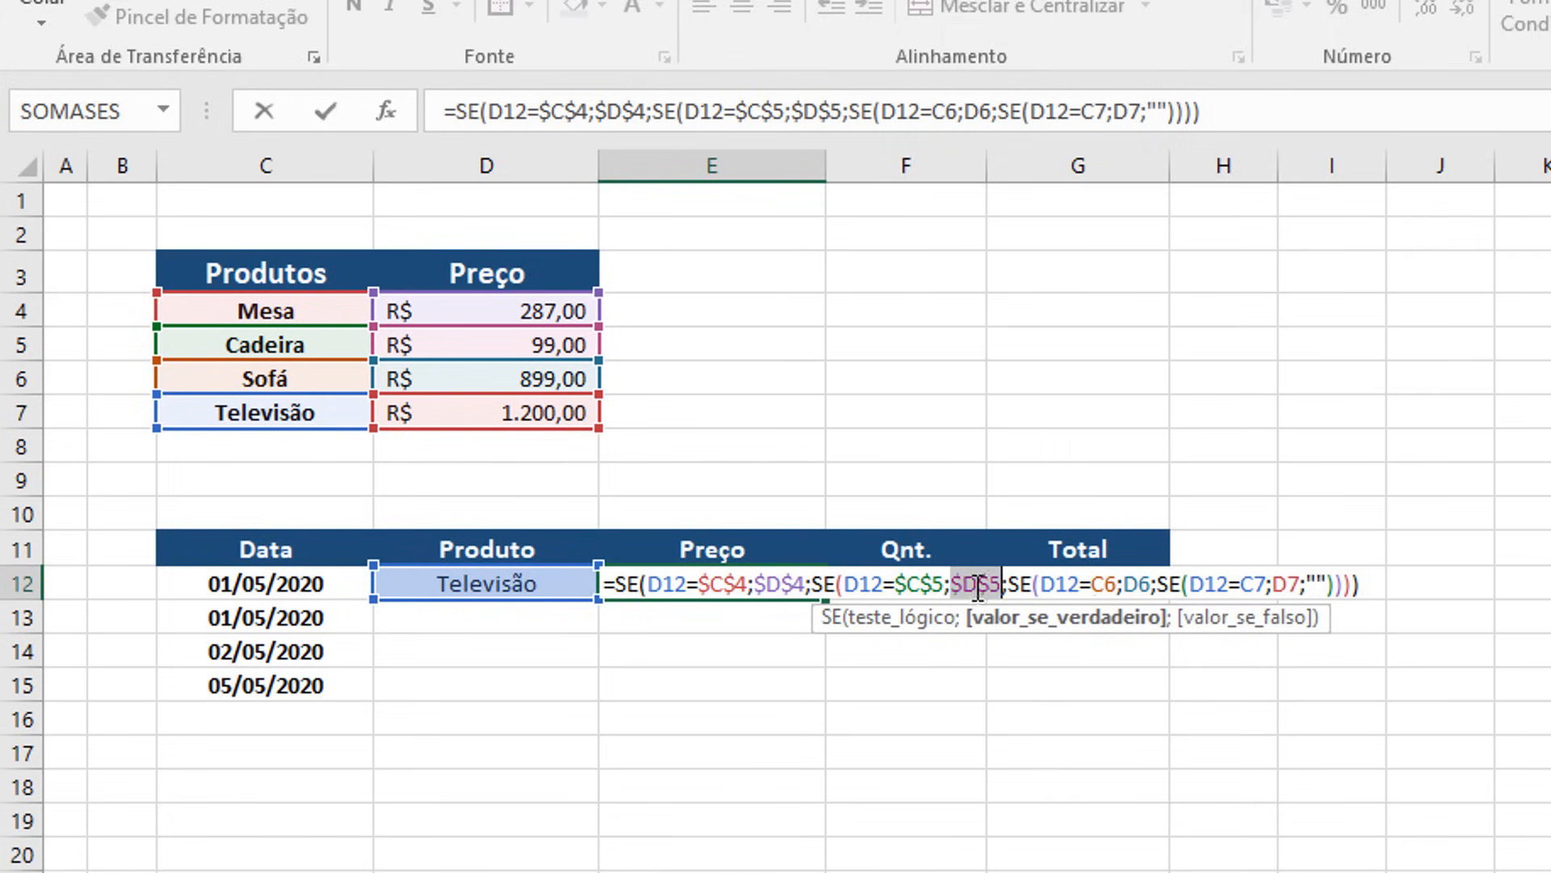
# Step: Make the remaining table references C6, D6, C7 and D7 absolute in the E12 formula and commit it
pyautogui.click(1110, 584)
pyautogui.press('F4')
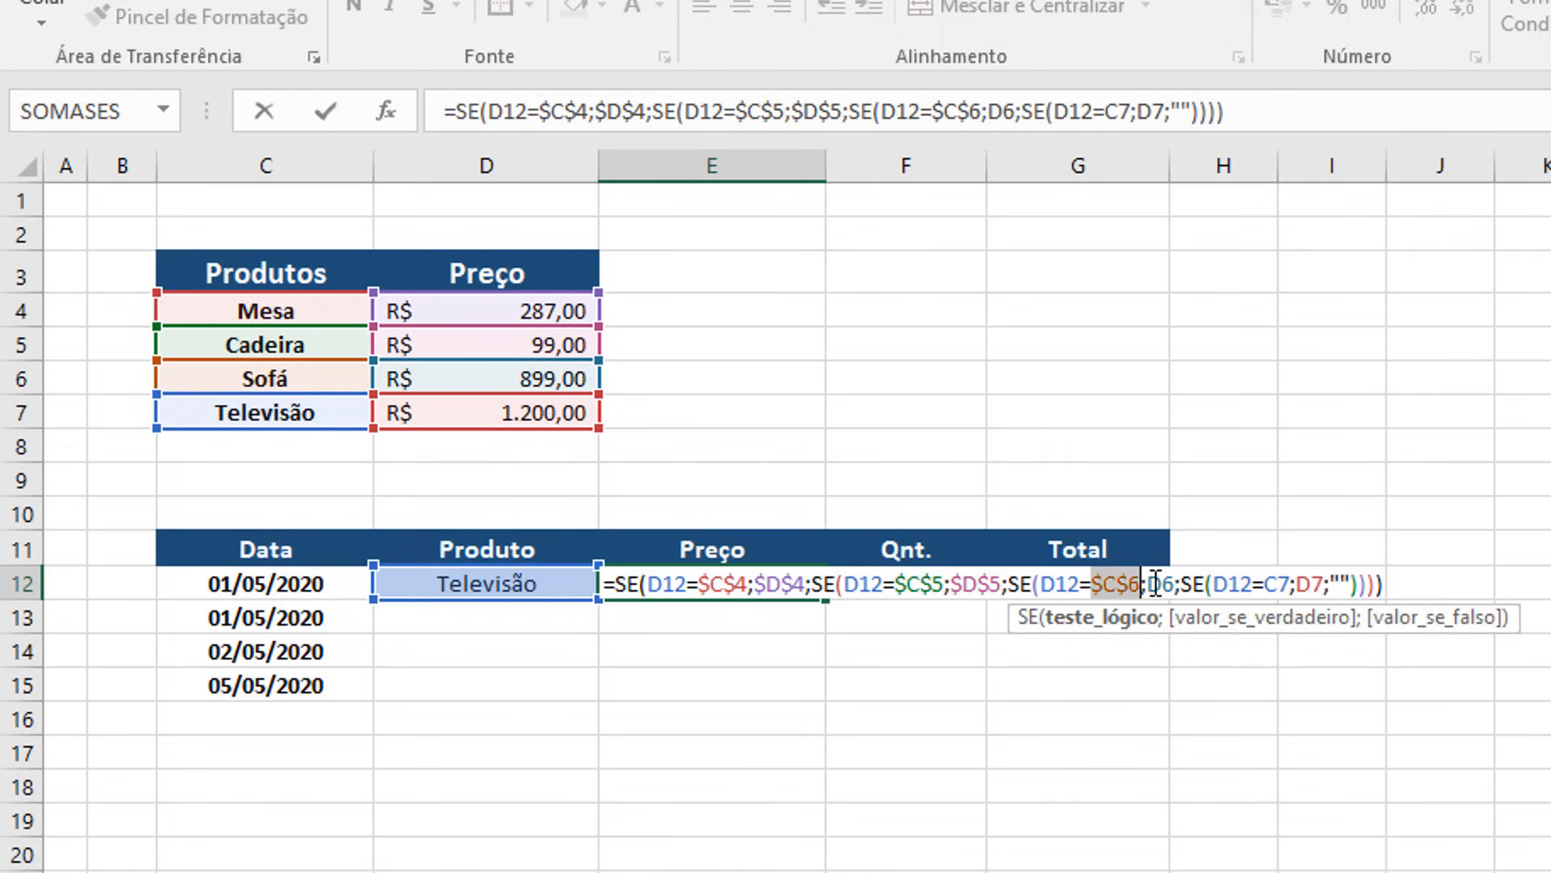
pyautogui.press('Right')
pyautogui.press('F4')
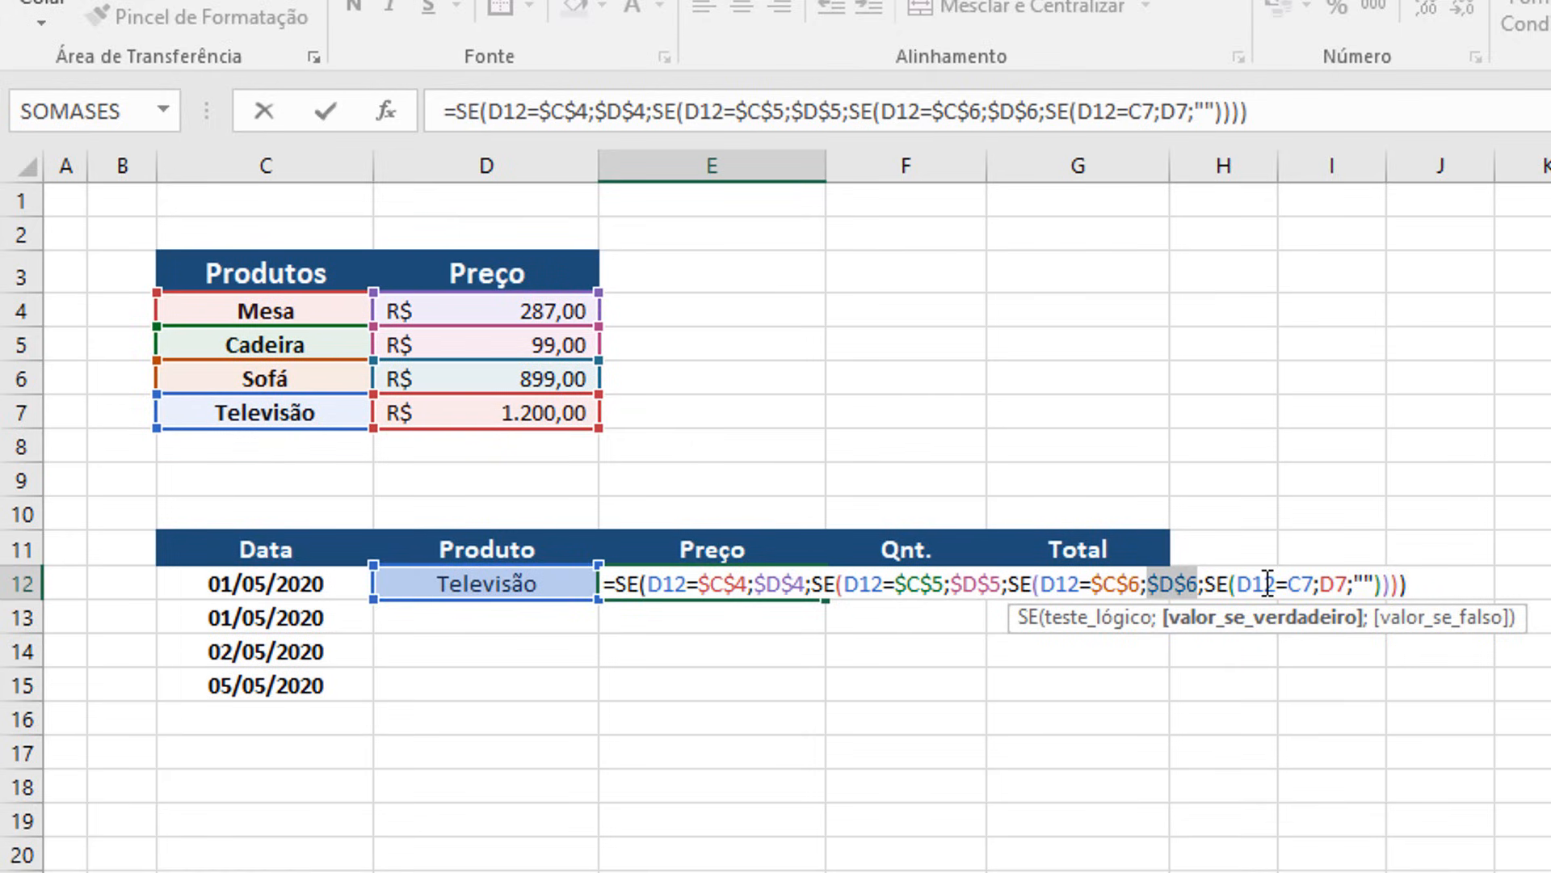
pyautogui.click(1302, 583)
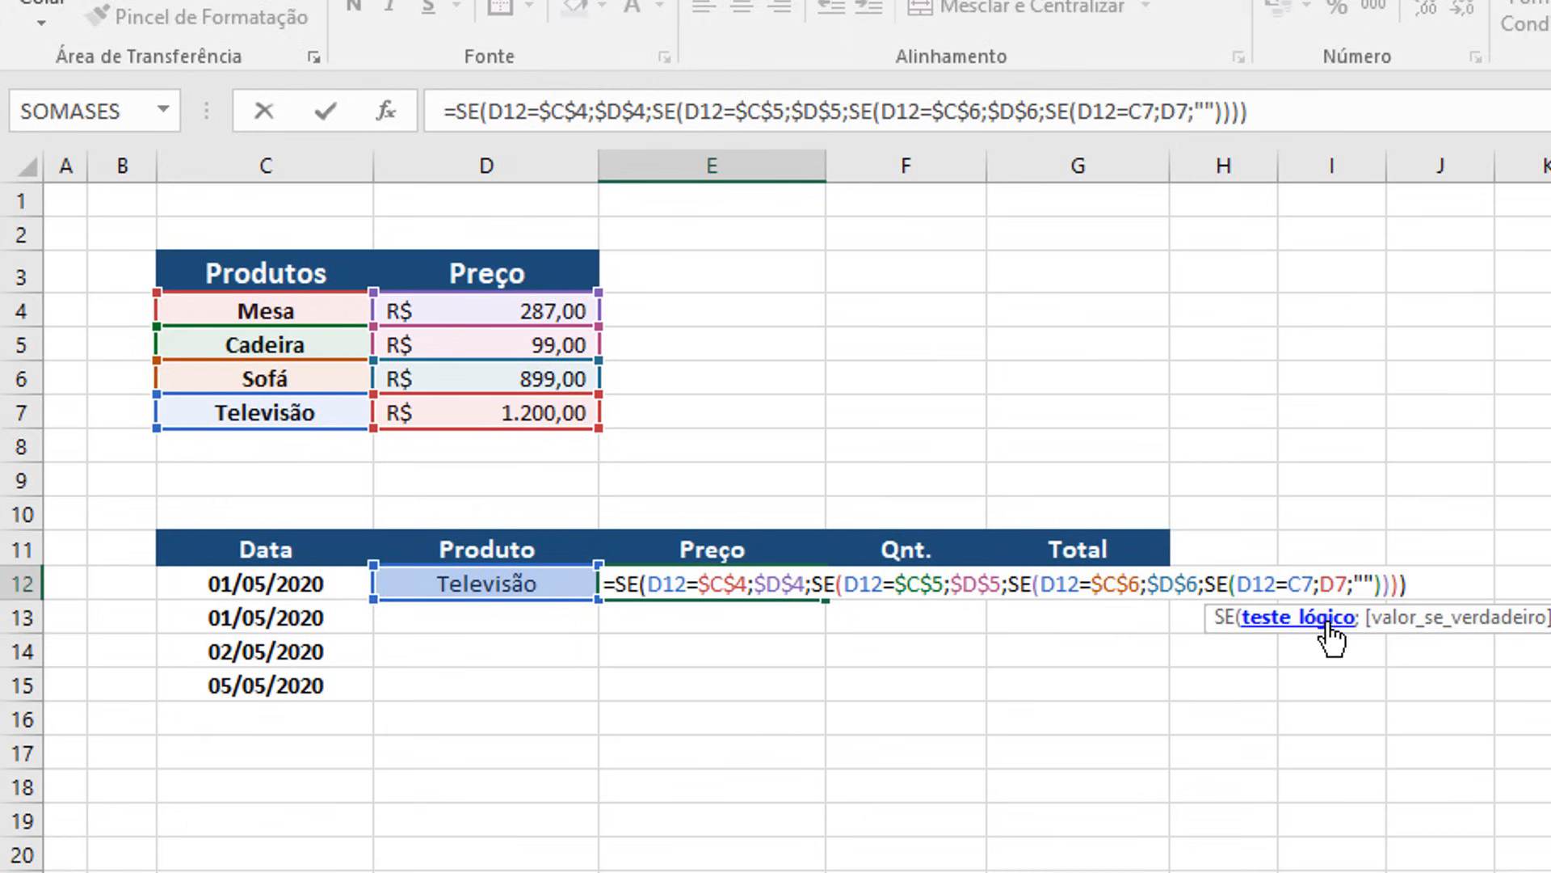
pyautogui.press('F4')
pyautogui.click(1357, 584)
pyautogui.press('F4')
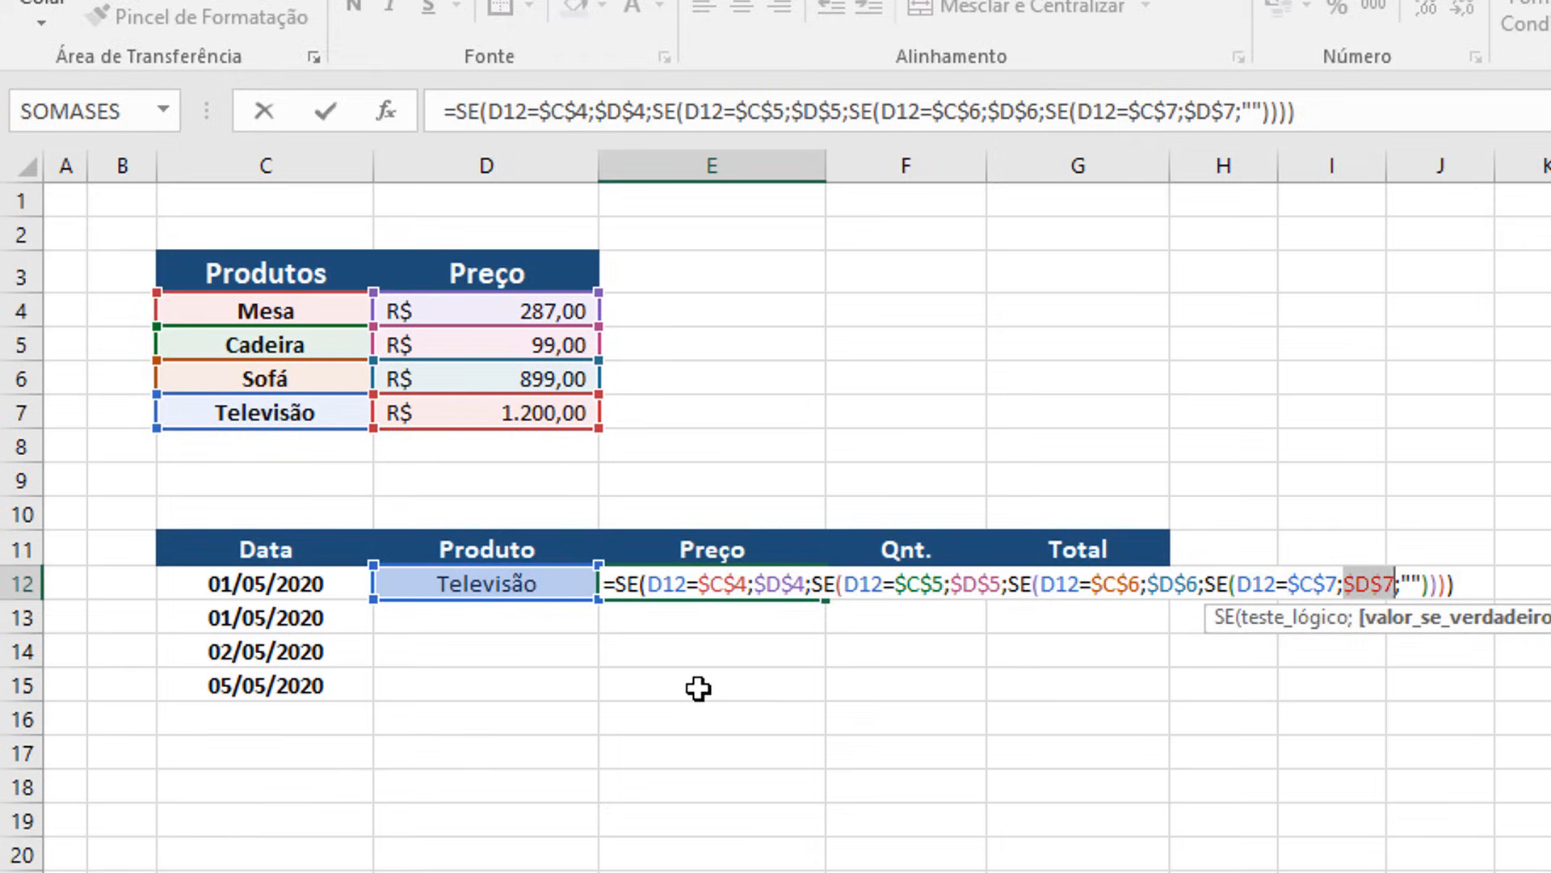
pyautogui.press('Return')
# Step: Fill the E12 price formula down to E15 and enter Televisão as the product in D15
pyautogui.click(793, 583)
pyautogui.moveTo(825, 599); pyautogui.dragTo(816, 700)
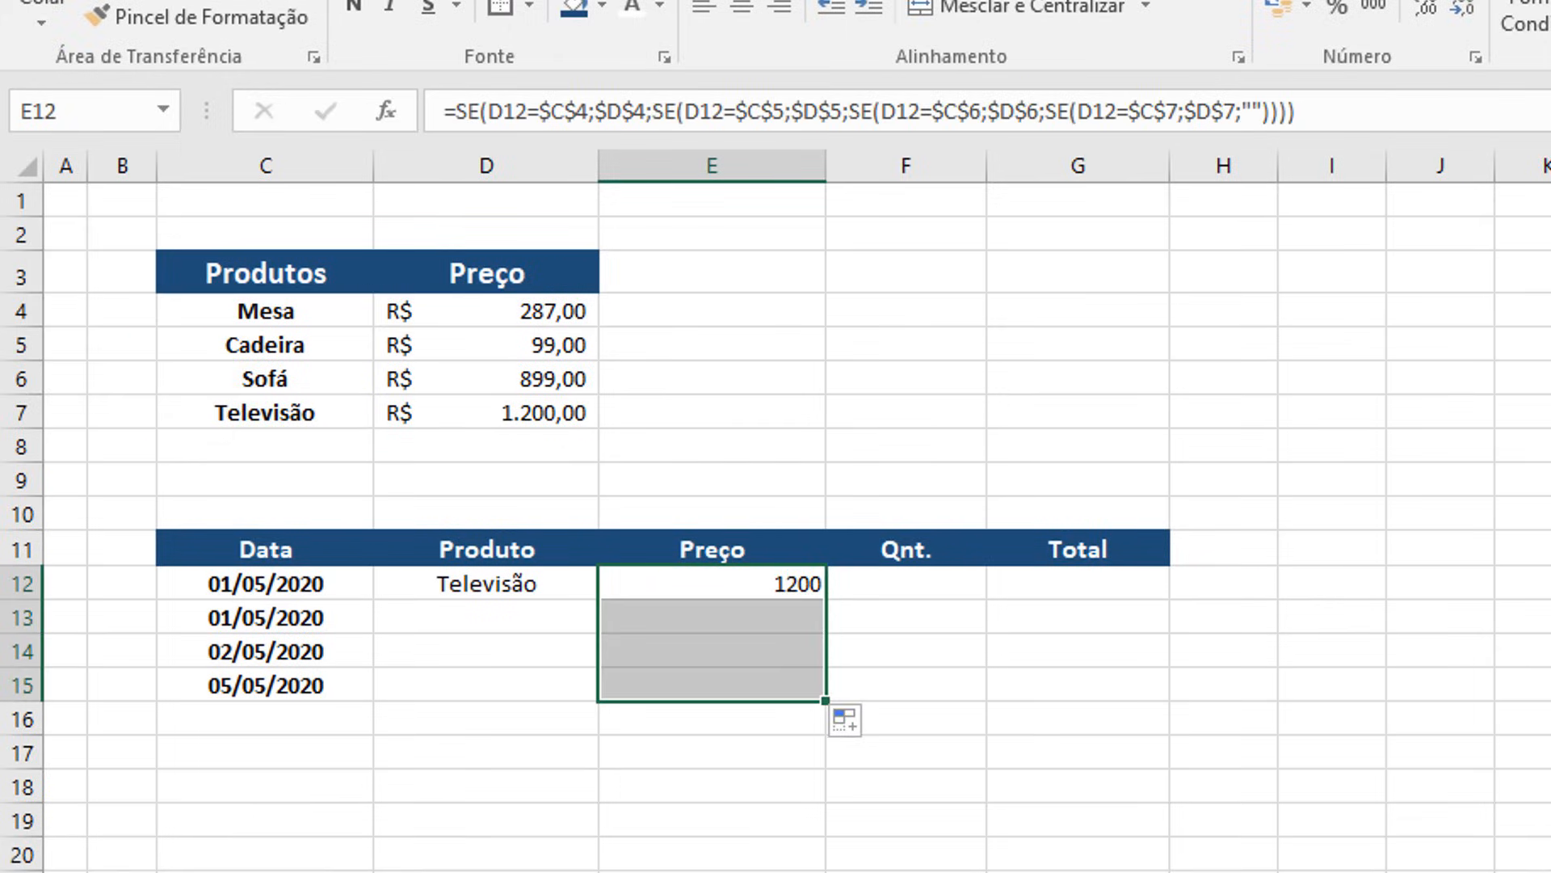
pyautogui.click(486, 696)
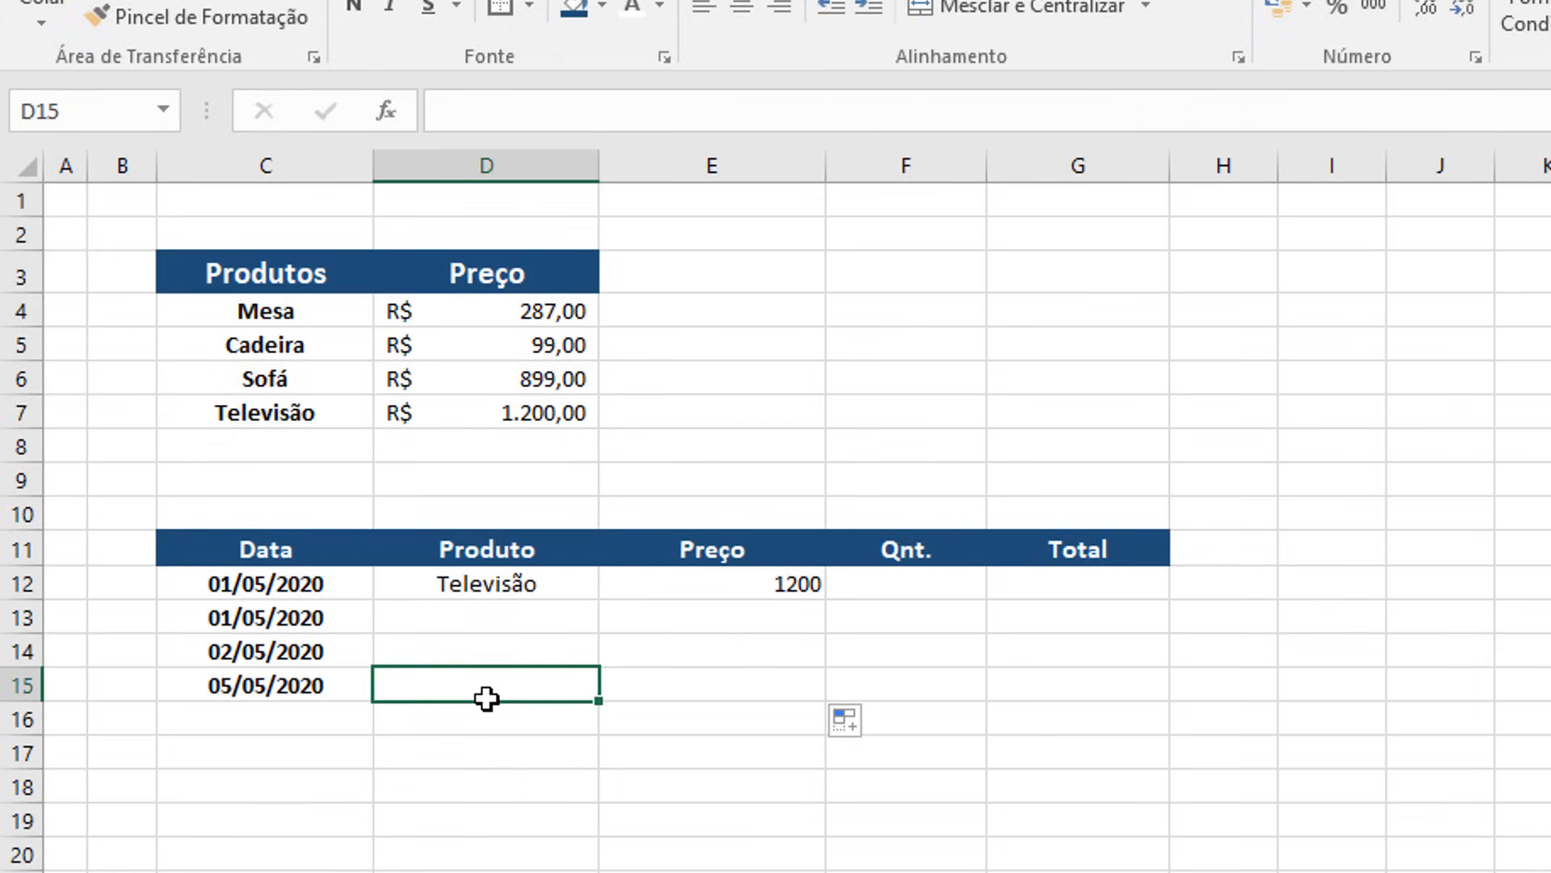
pyautogui.write('Televisão')
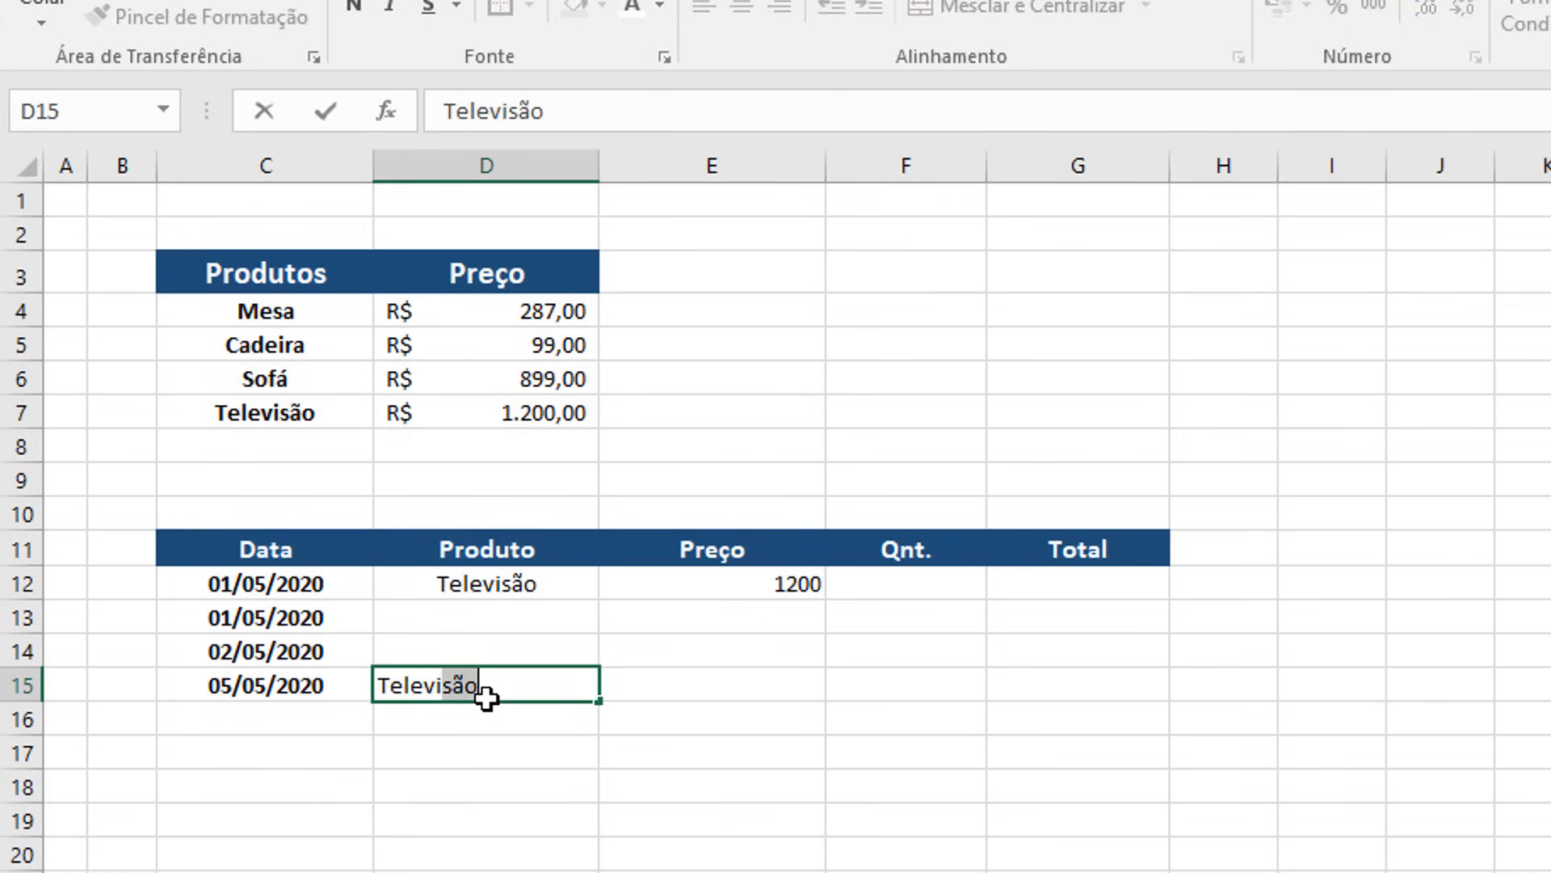
pyautogui.press('Return')
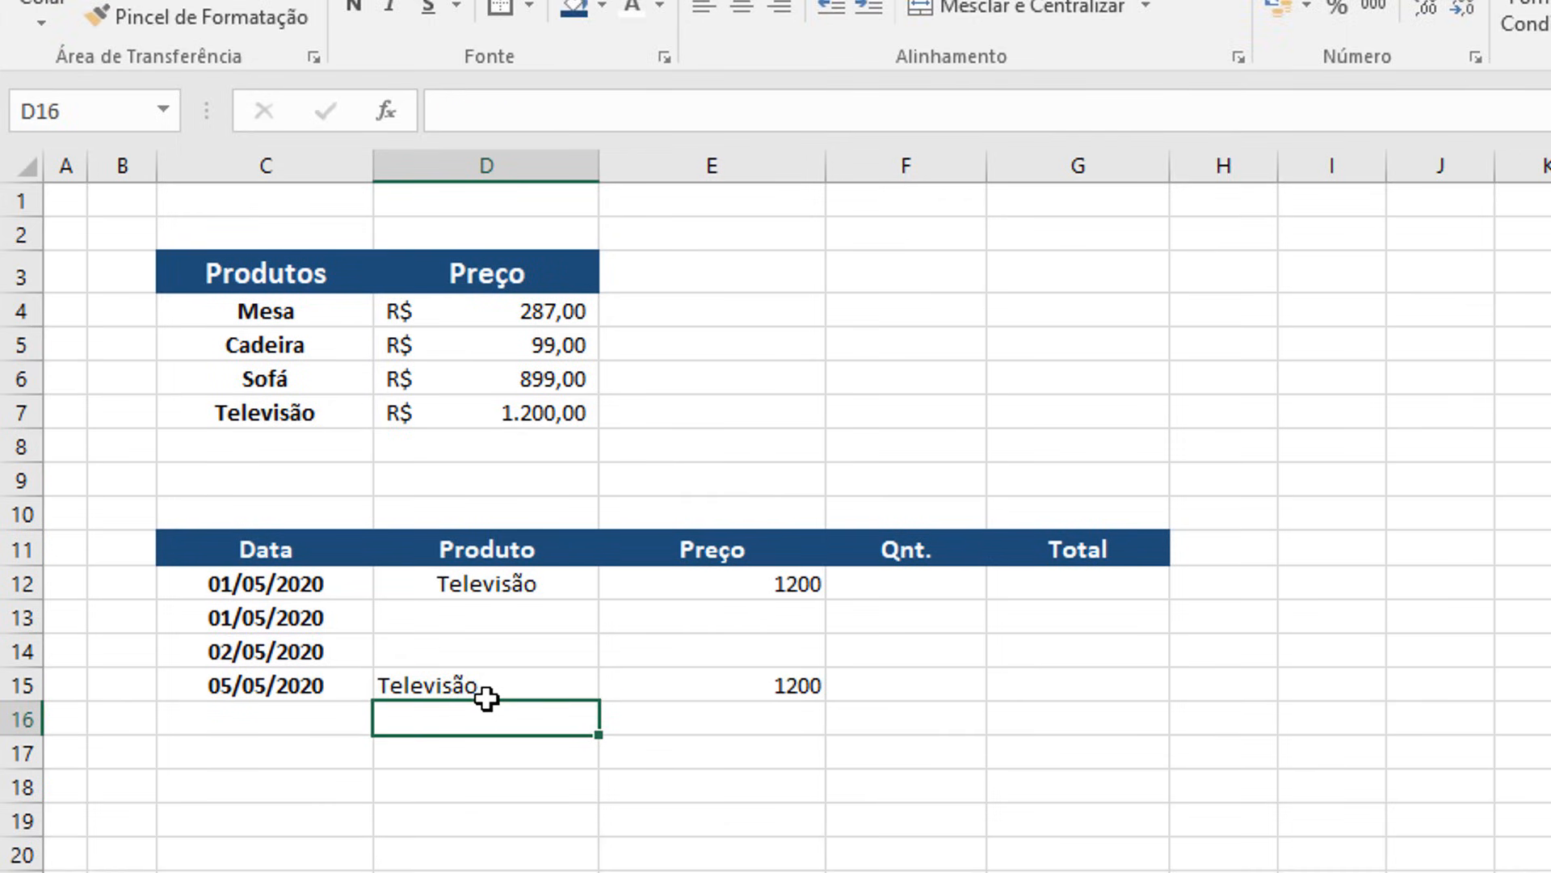
# Step: Test the price lookup in row 15 by replacing the D15 product with Sofá, Cadeira and finally Mesa
pyautogui.click(486, 696)
pyautogui.write('Sofá')
pyautogui.press('Return')
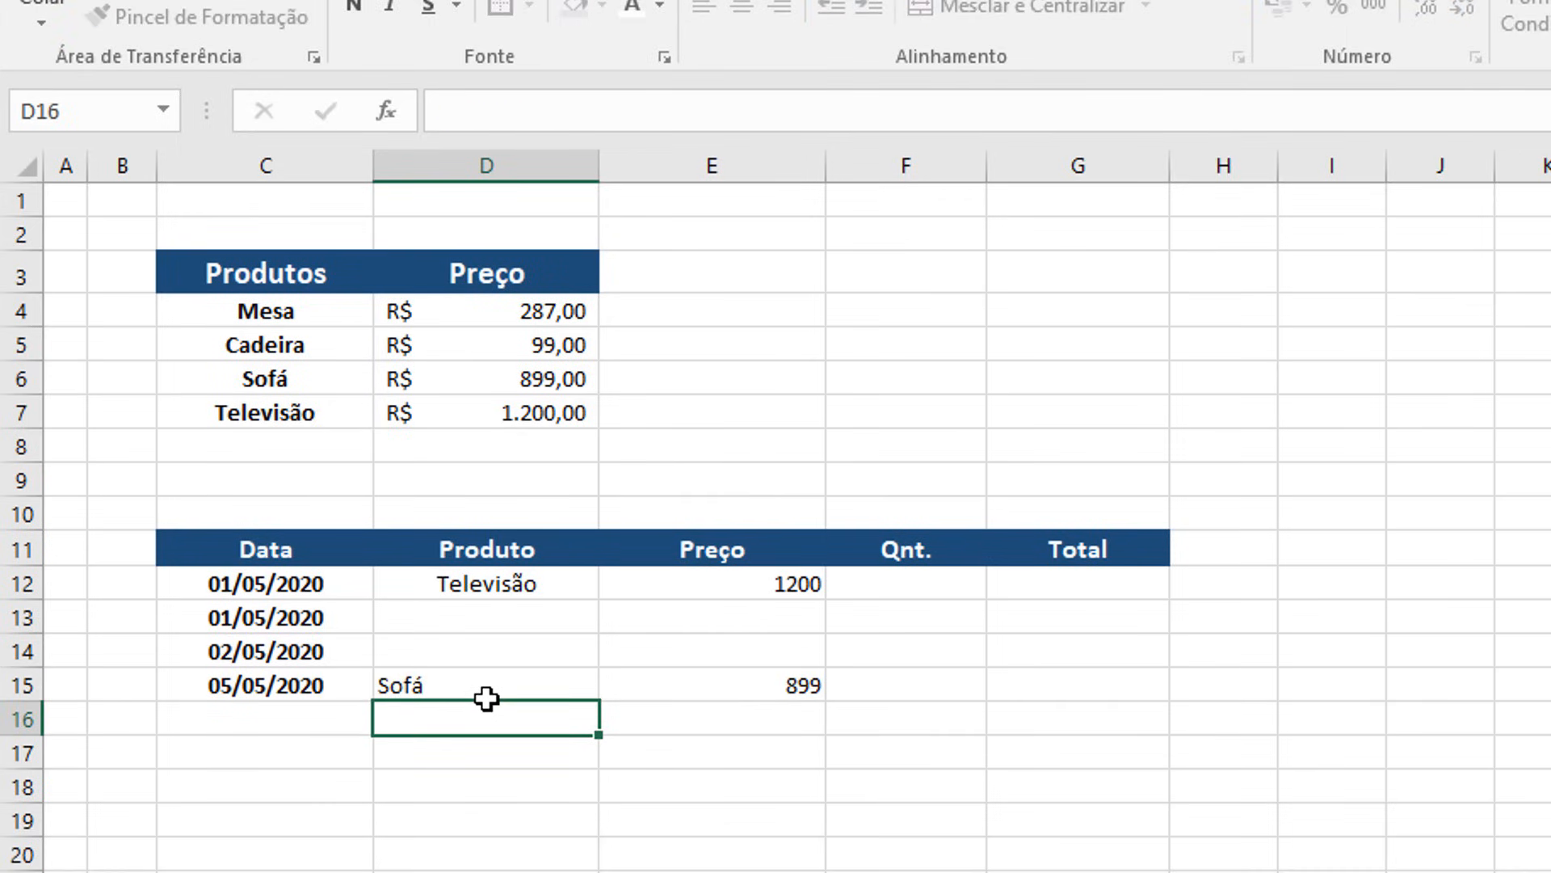
pyautogui.click(486, 696)
pyautogui.write('Cadeira')
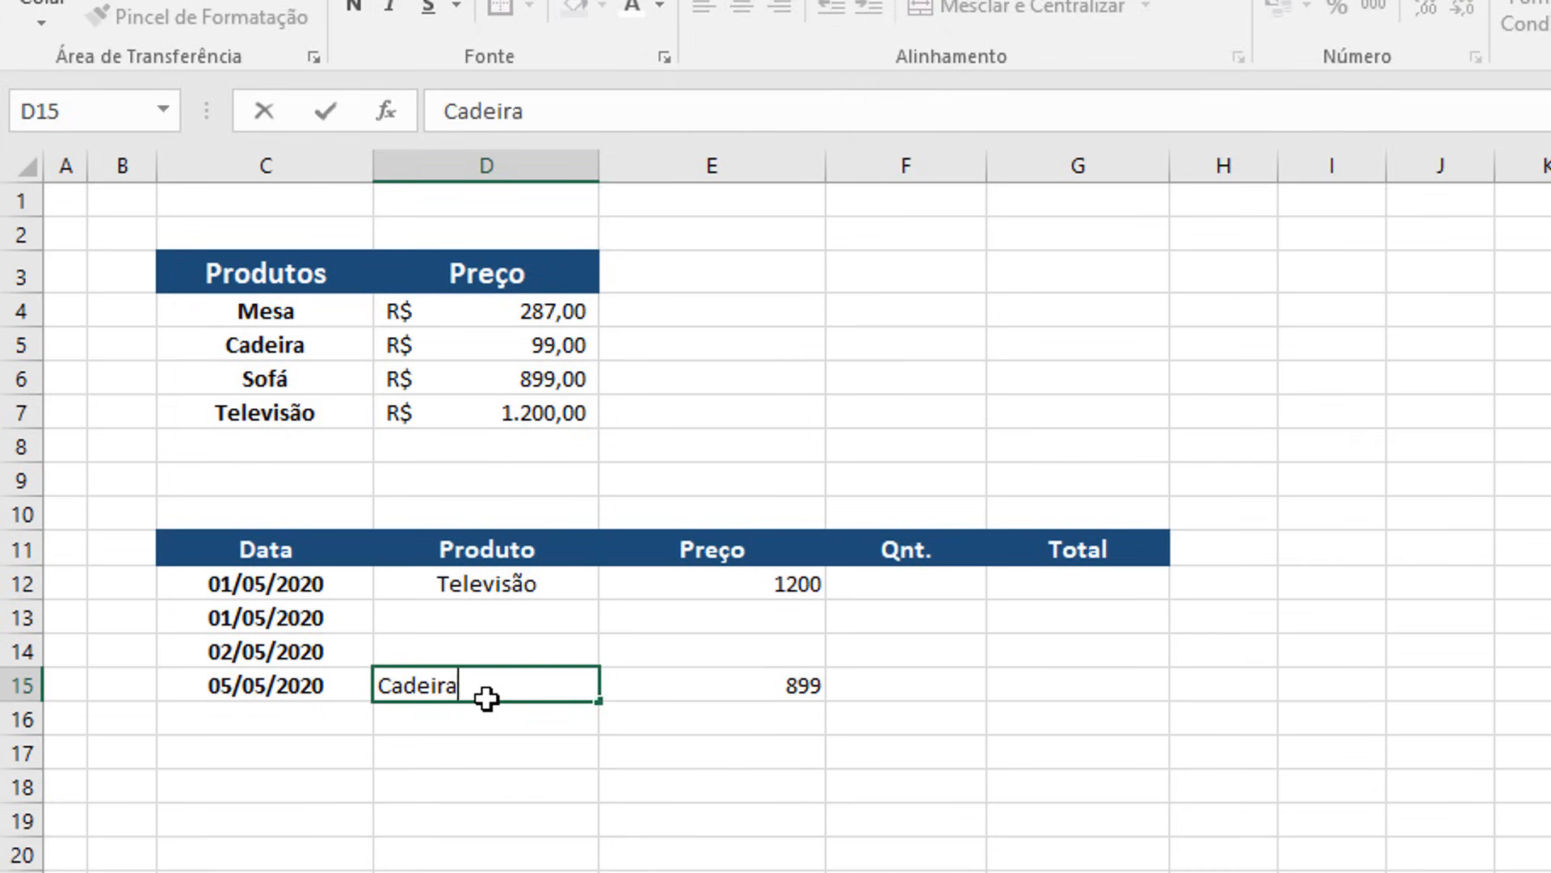
pyautogui.press('Return')
pyautogui.click(486, 696)
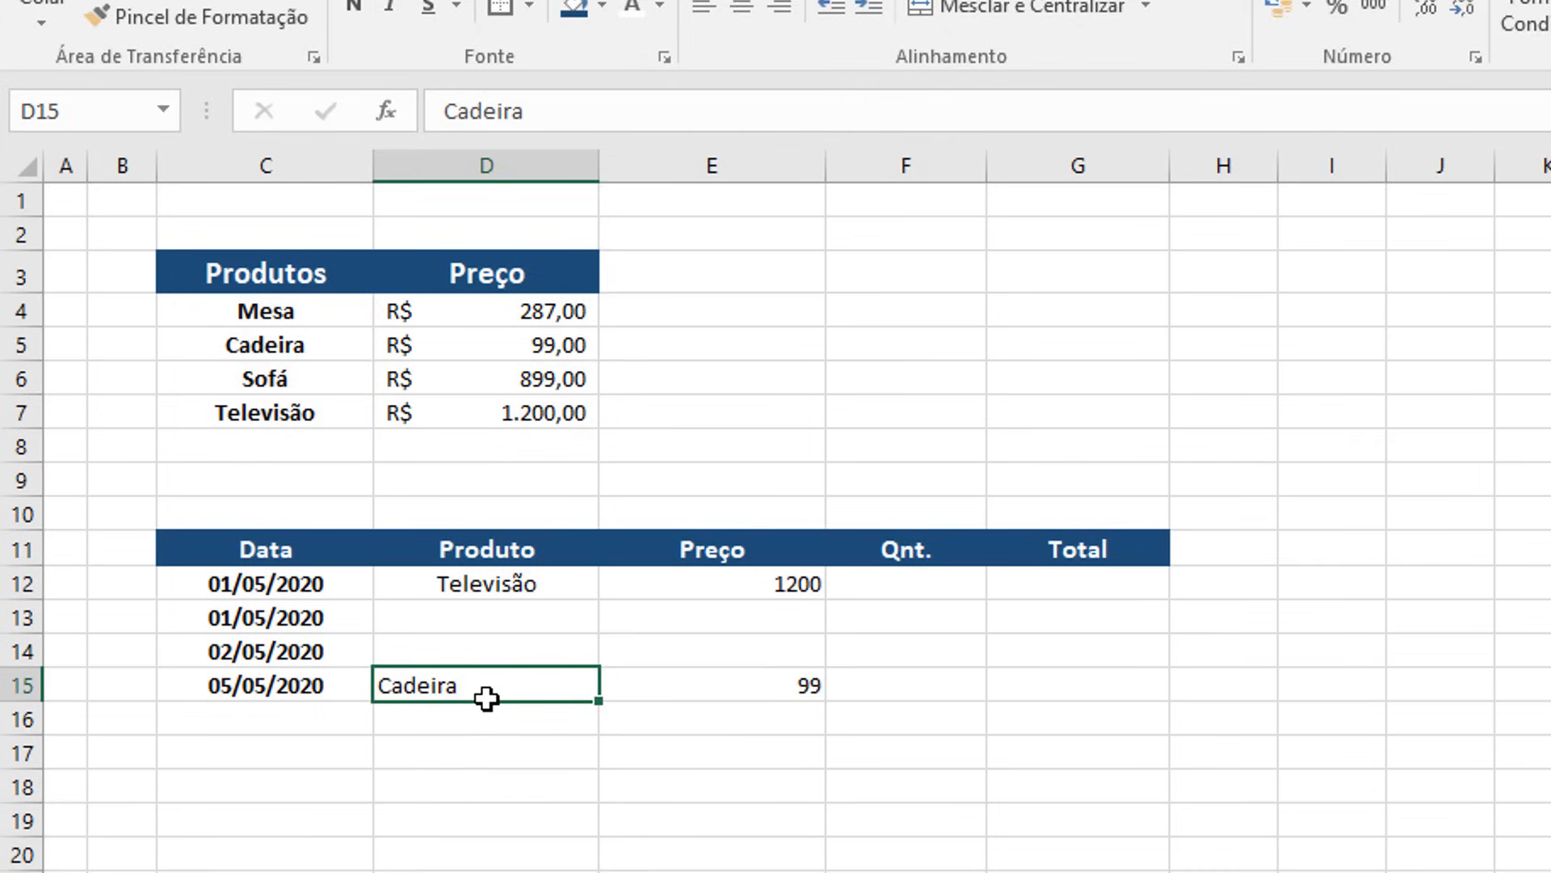
pyautogui.write('Mesa')
pyautogui.press('Return')
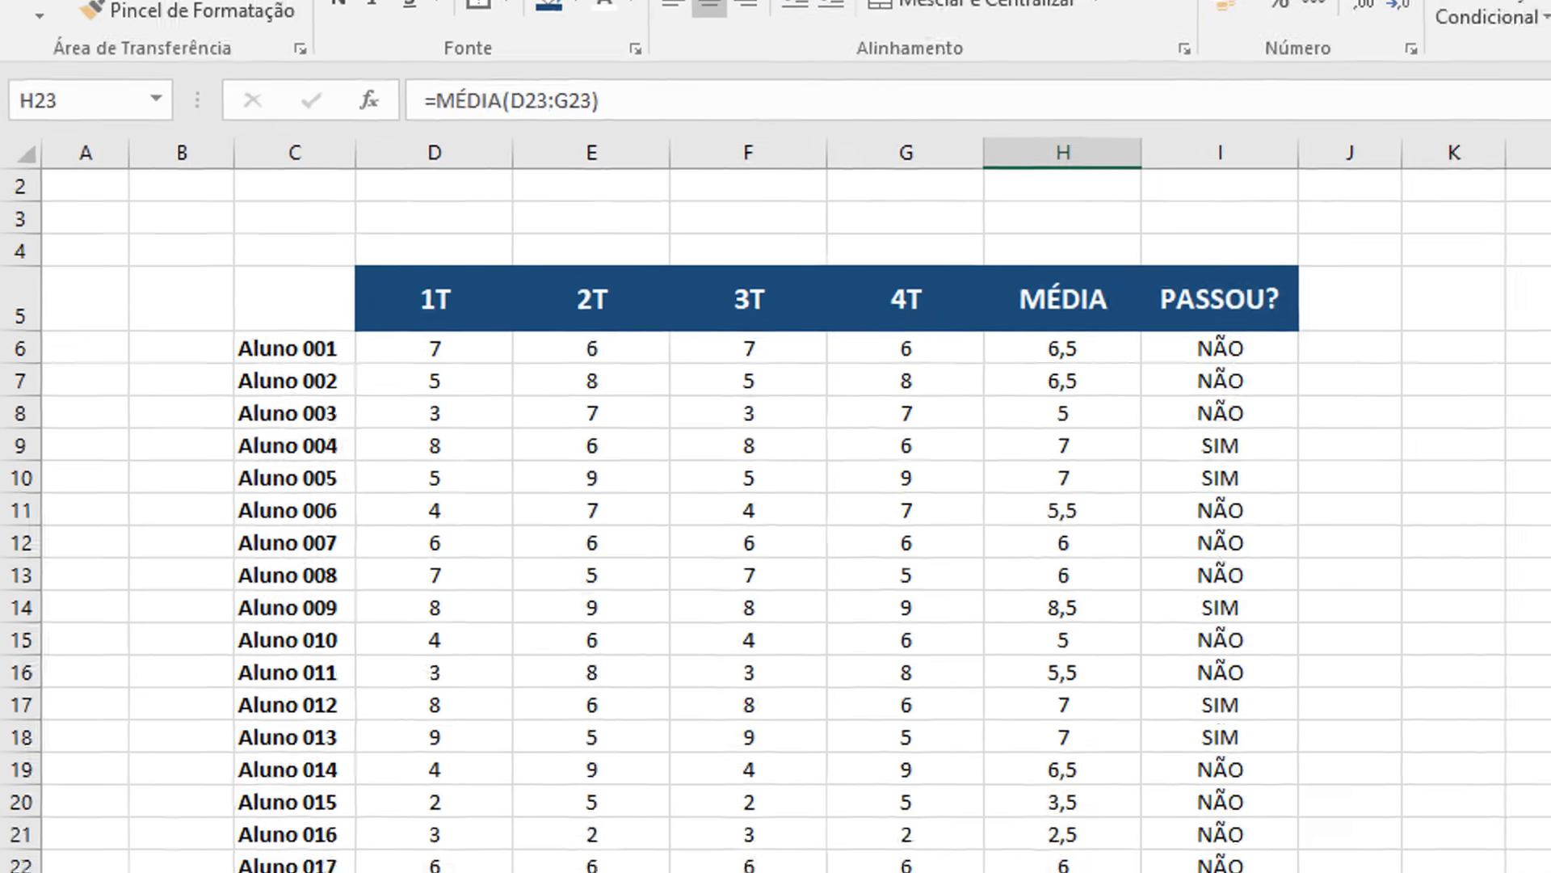
# Step: On the student grades sheet, count the SIM results in I27 with CONT.SE over I6:I25, using H27 as the criterion
pyautogui.click(1001, 803)
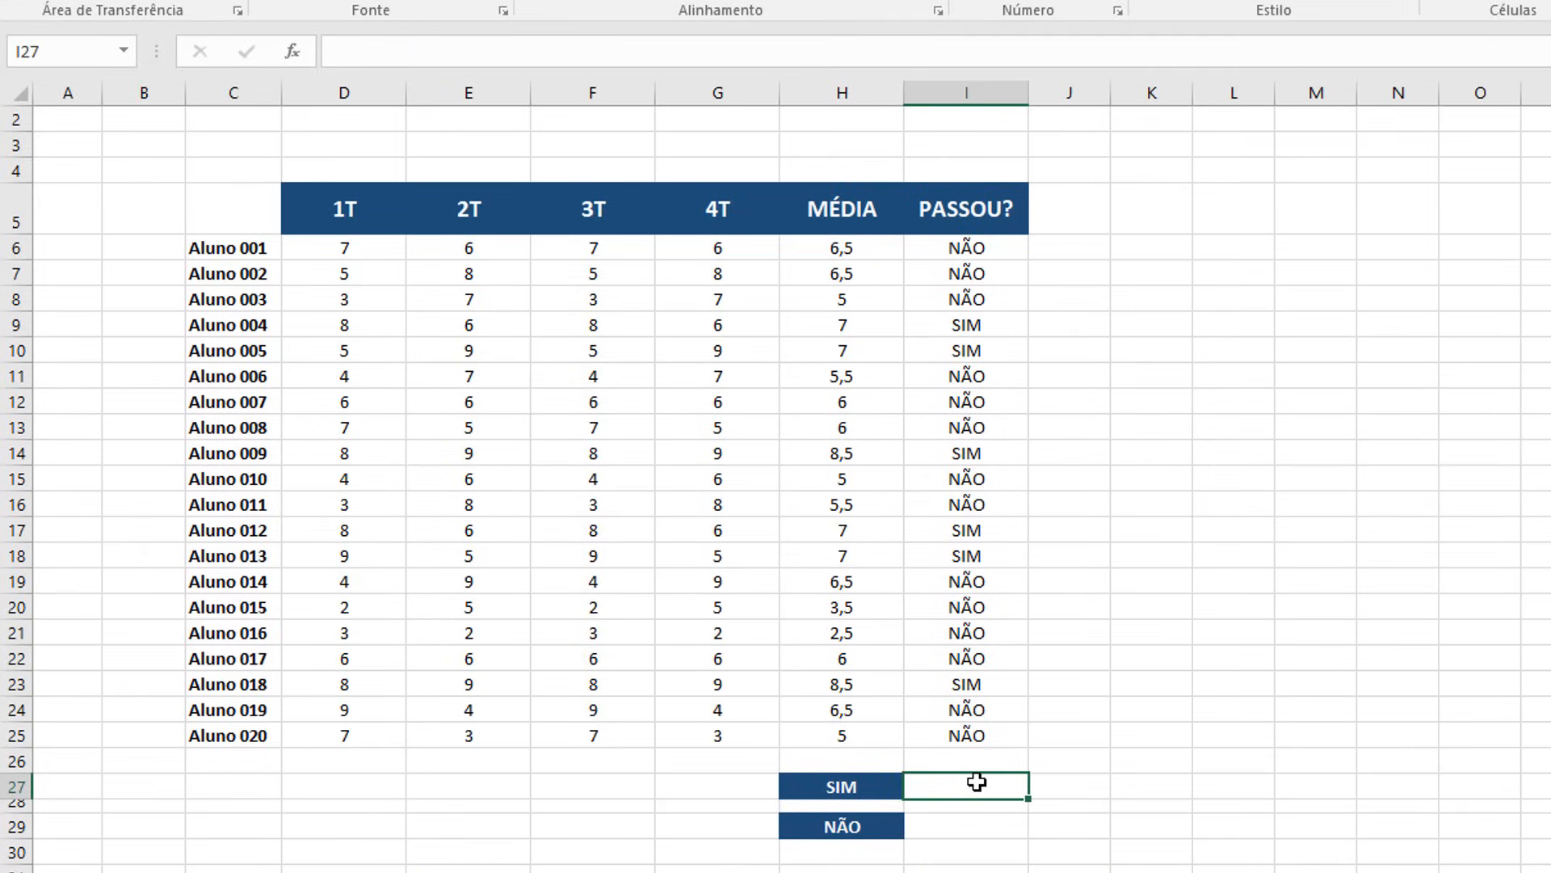
pyautogui.write('=cont')
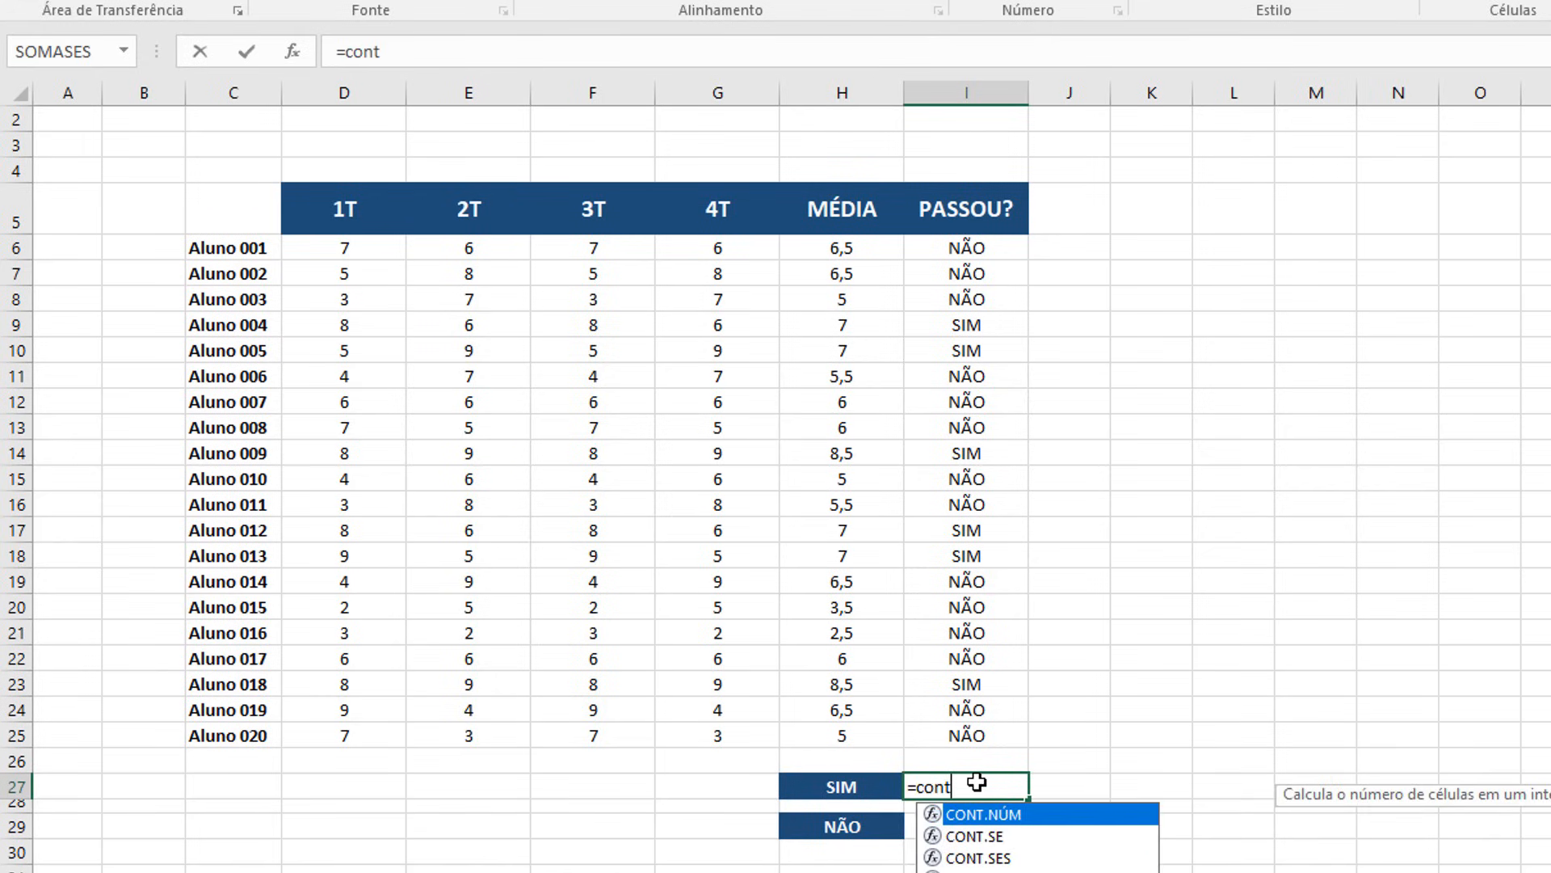
pyautogui.press('Down')
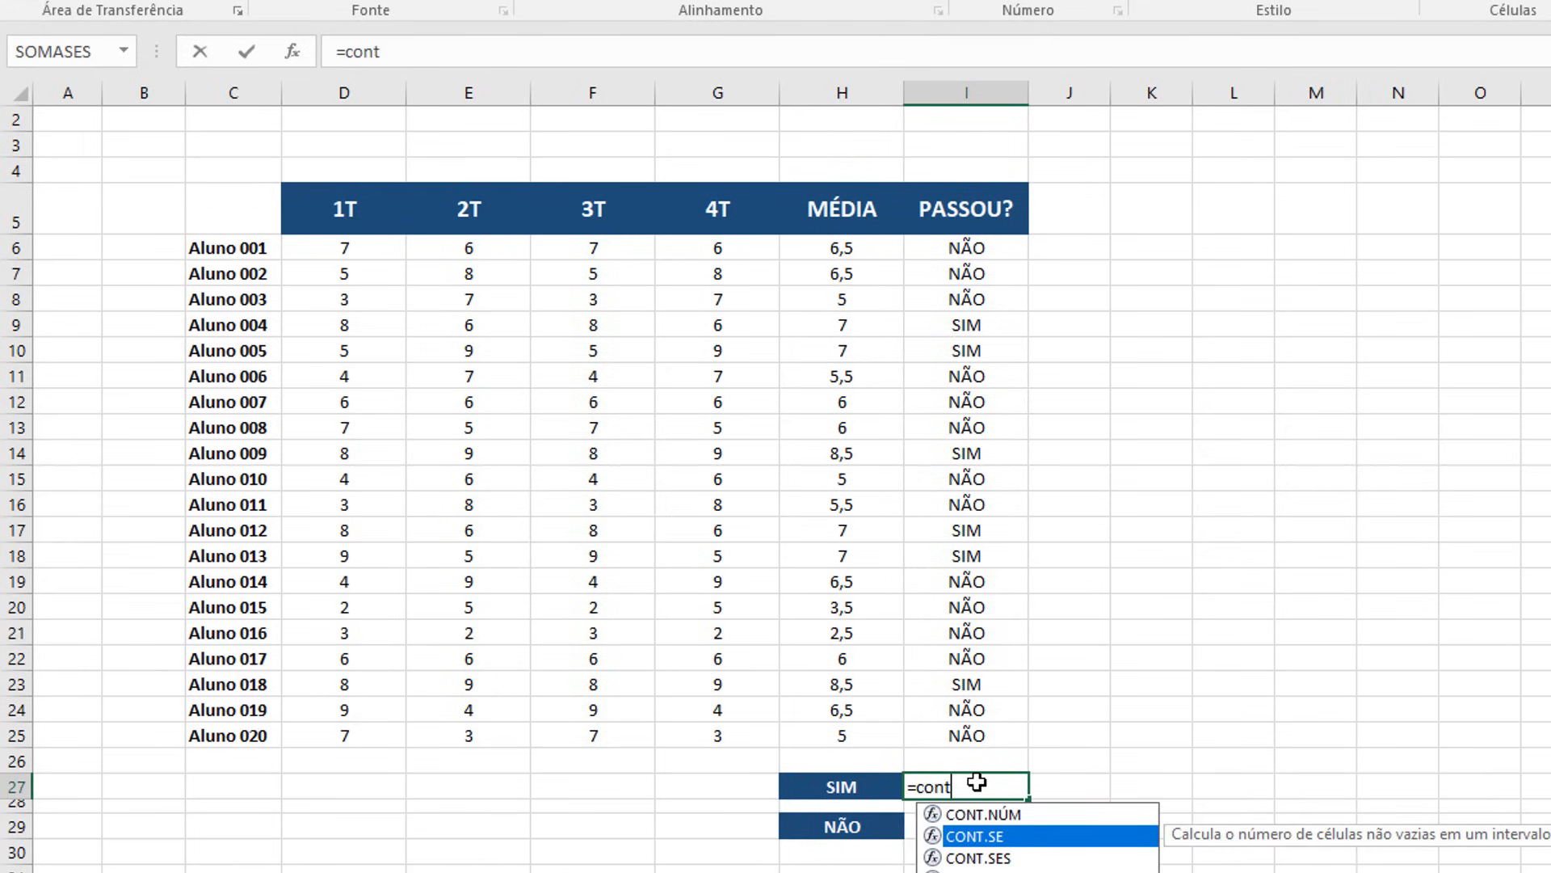
pyautogui.press('Tab')
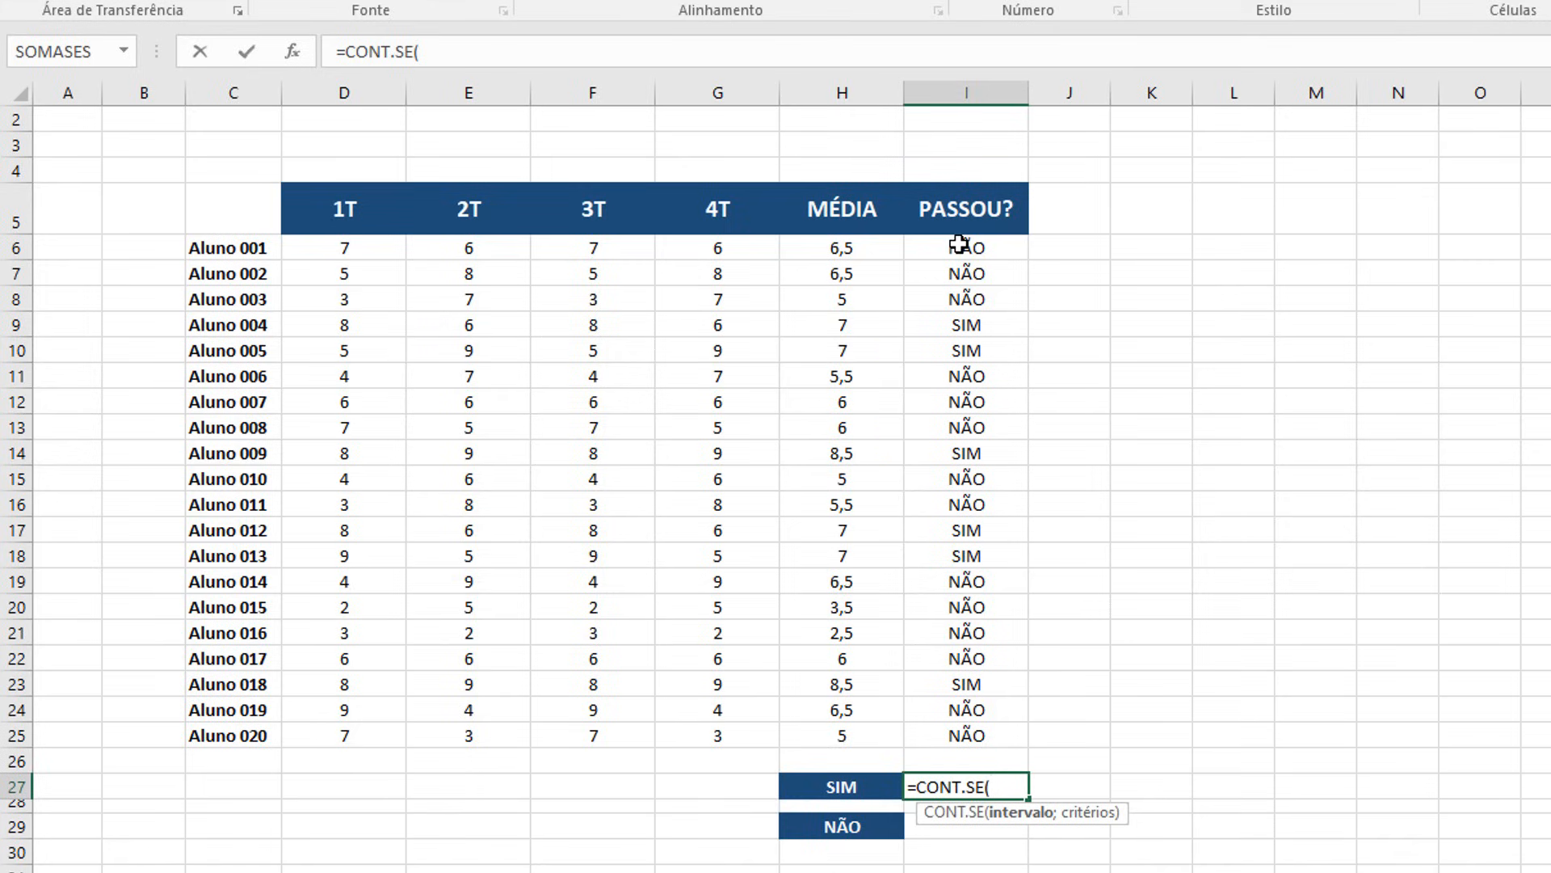
pyautogui.moveTo(955, 249); pyautogui.dragTo(961, 737)
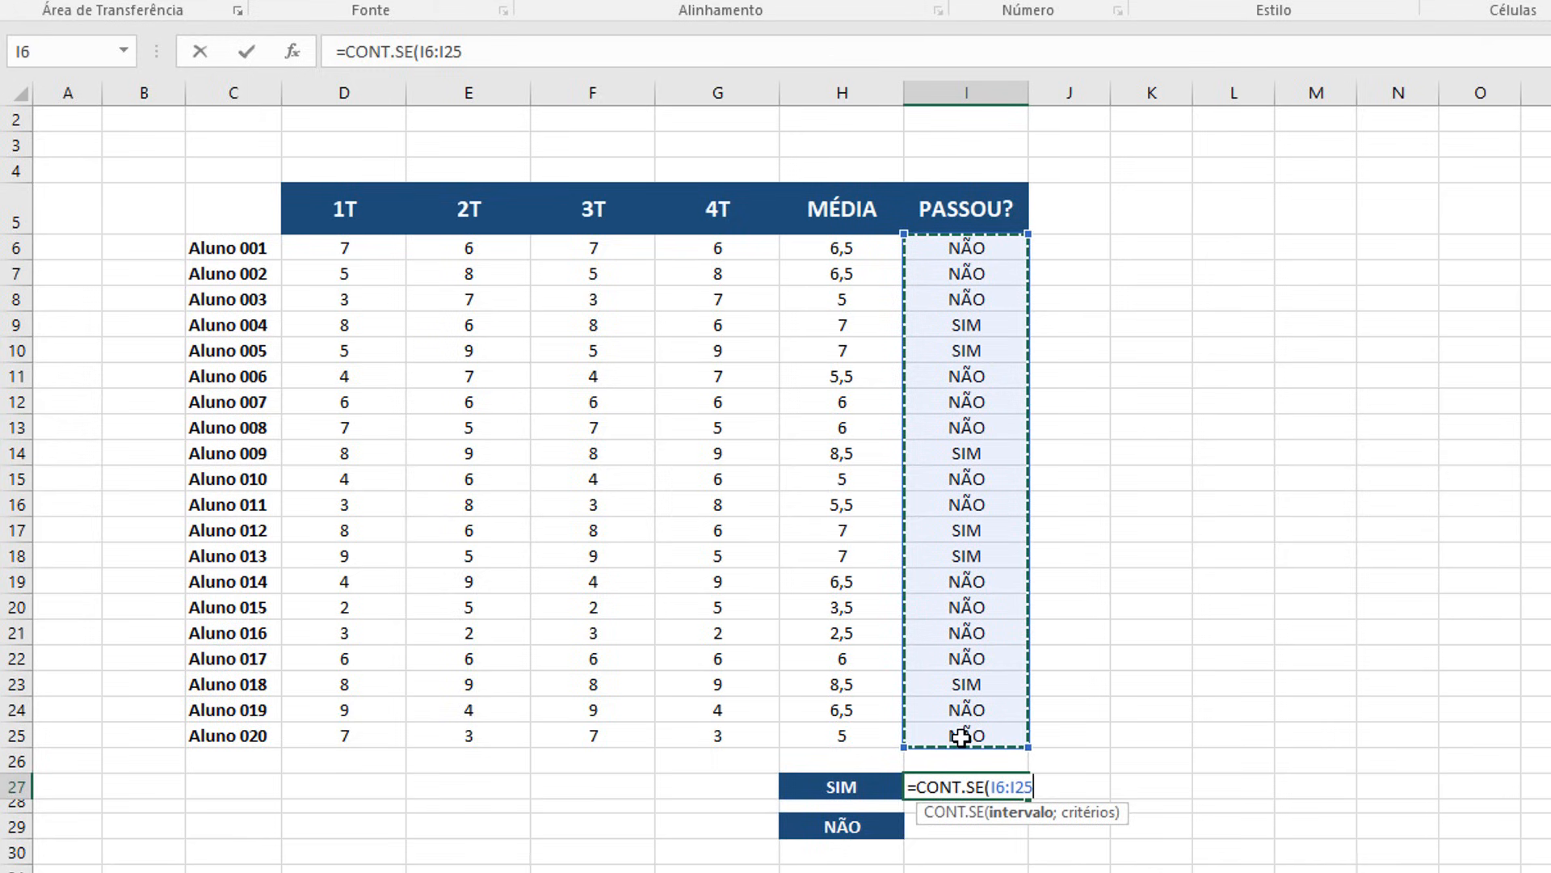
pyautogui.write(';')
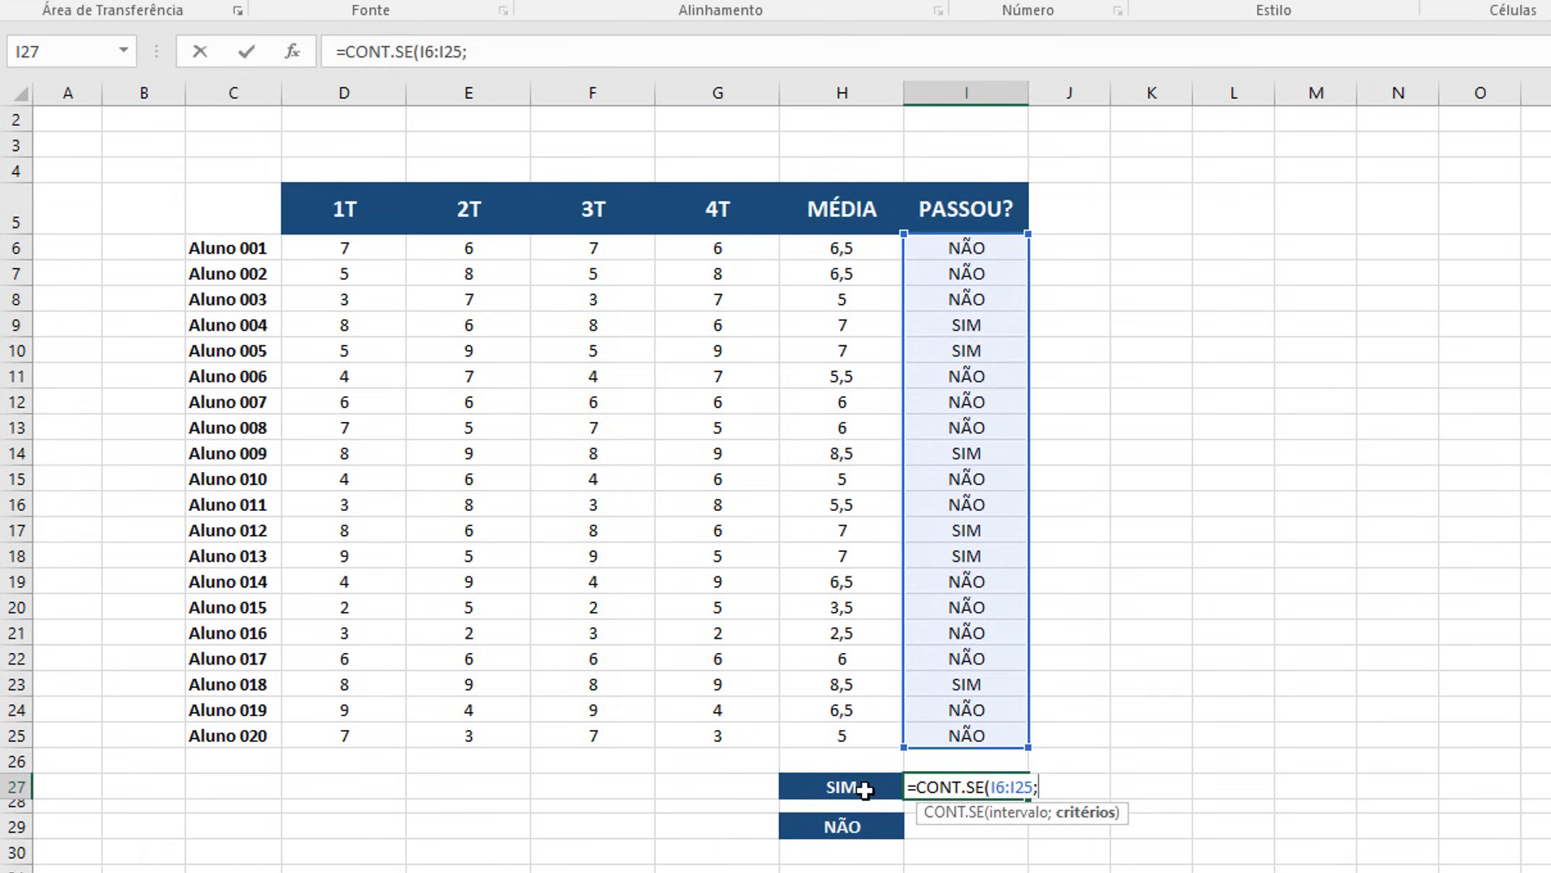
pyautogui.click(864, 790)
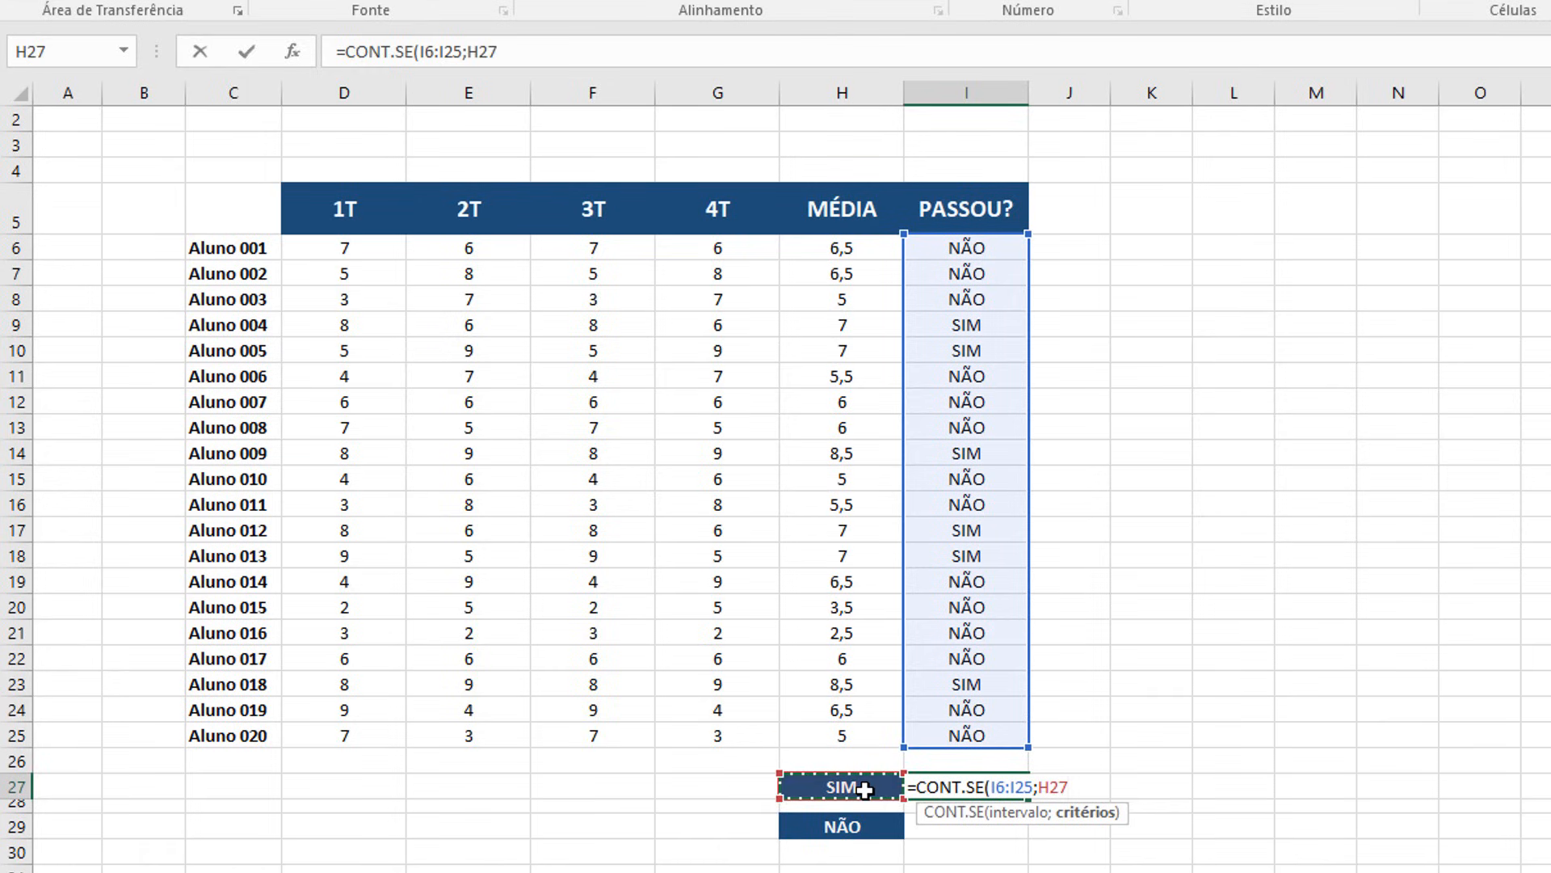
pyautogui.write(')')
pyautogui.press('Return')
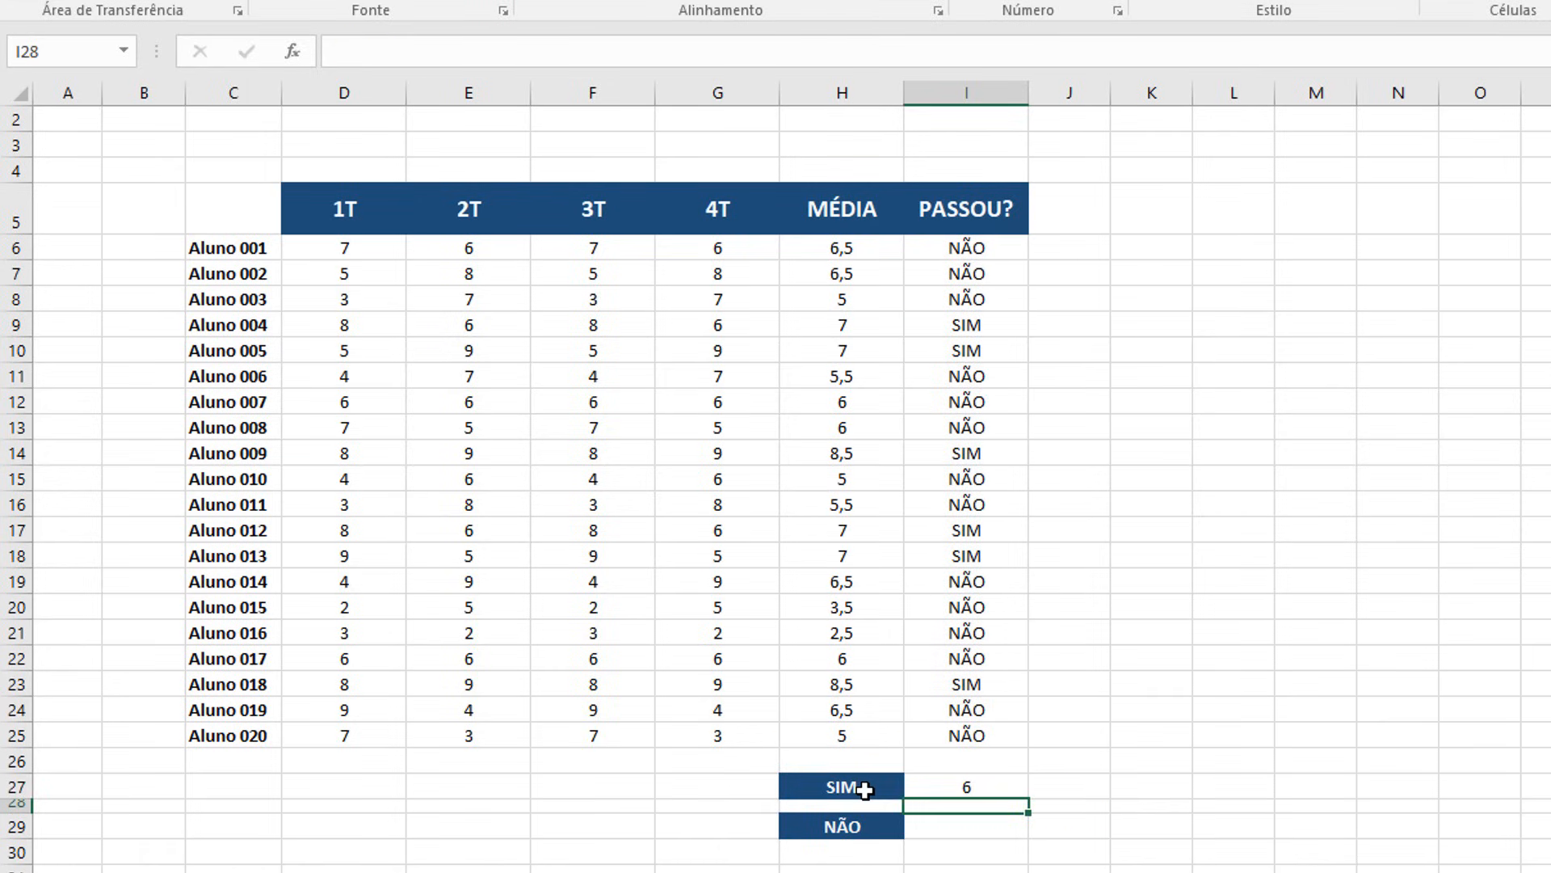
# Step: Copy the CONT.SE formula from I27 into I29 for the NÃO count
pyautogui.click(988, 791)
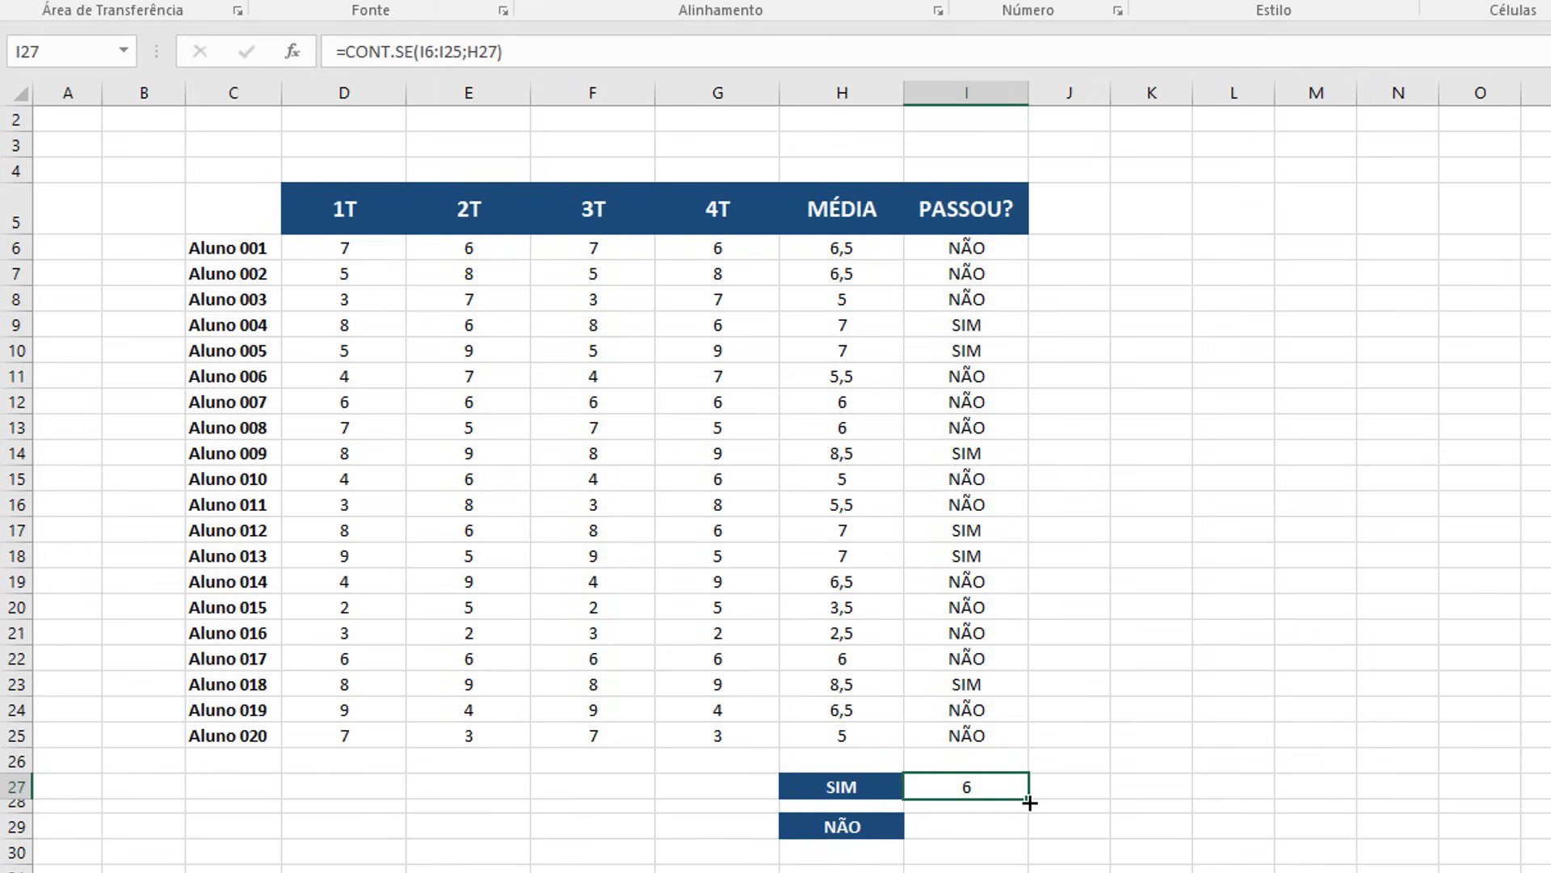
pyautogui.hotkey('ctrl', 'c')
pyautogui.click(987, 824)
pyautogui.hotkey('ctrl', 'v')
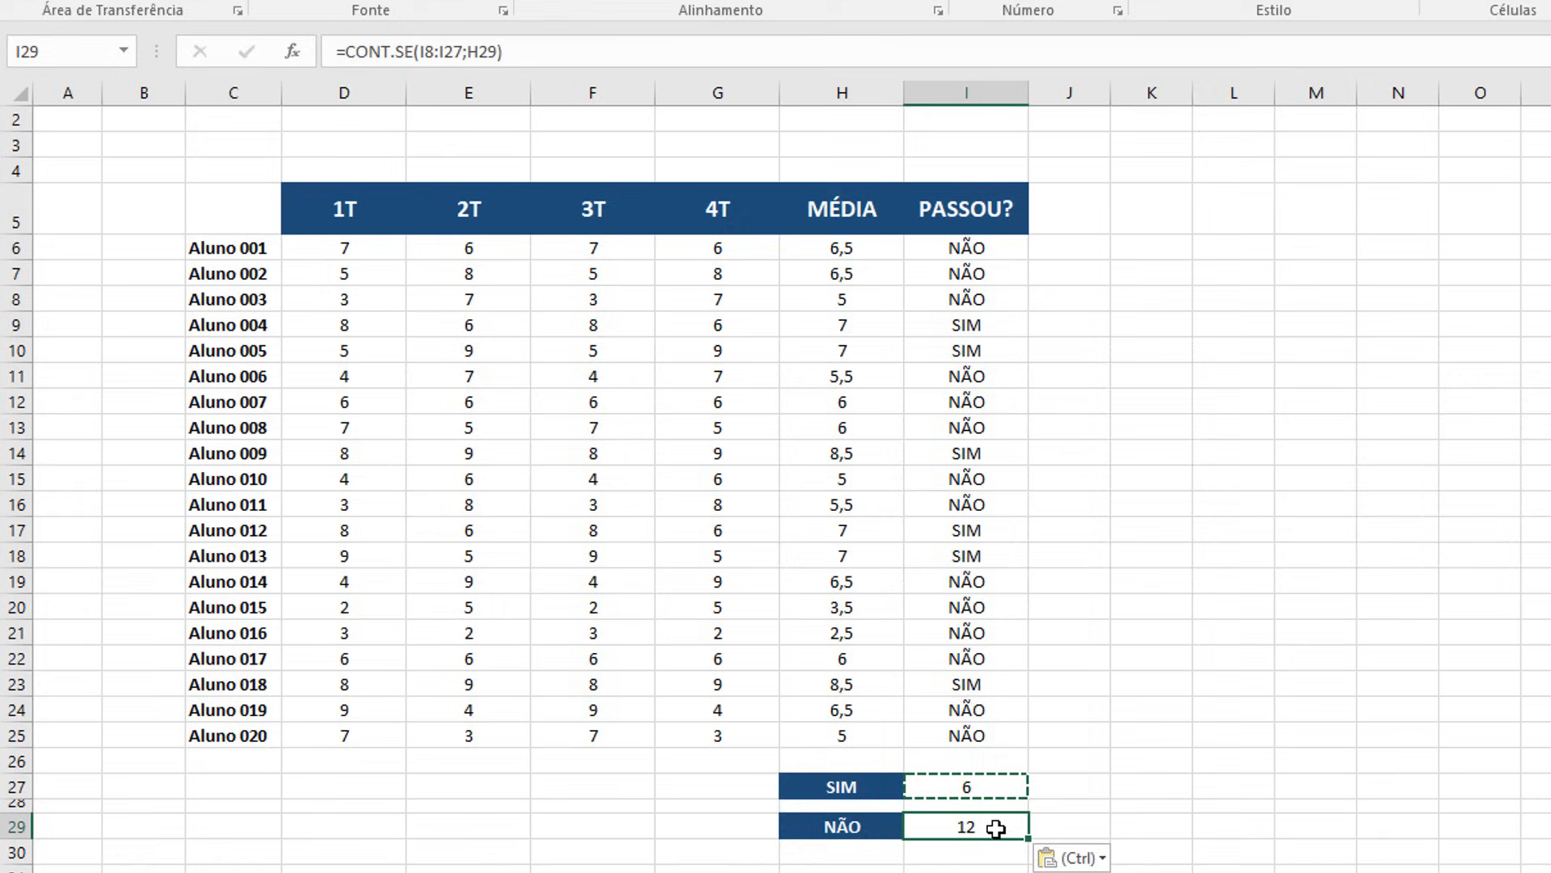
# Step: Examine the range and criterion references of the copied formula in I29, comparing them with the original in I27
pyautogui.doubleClick(995, 827)
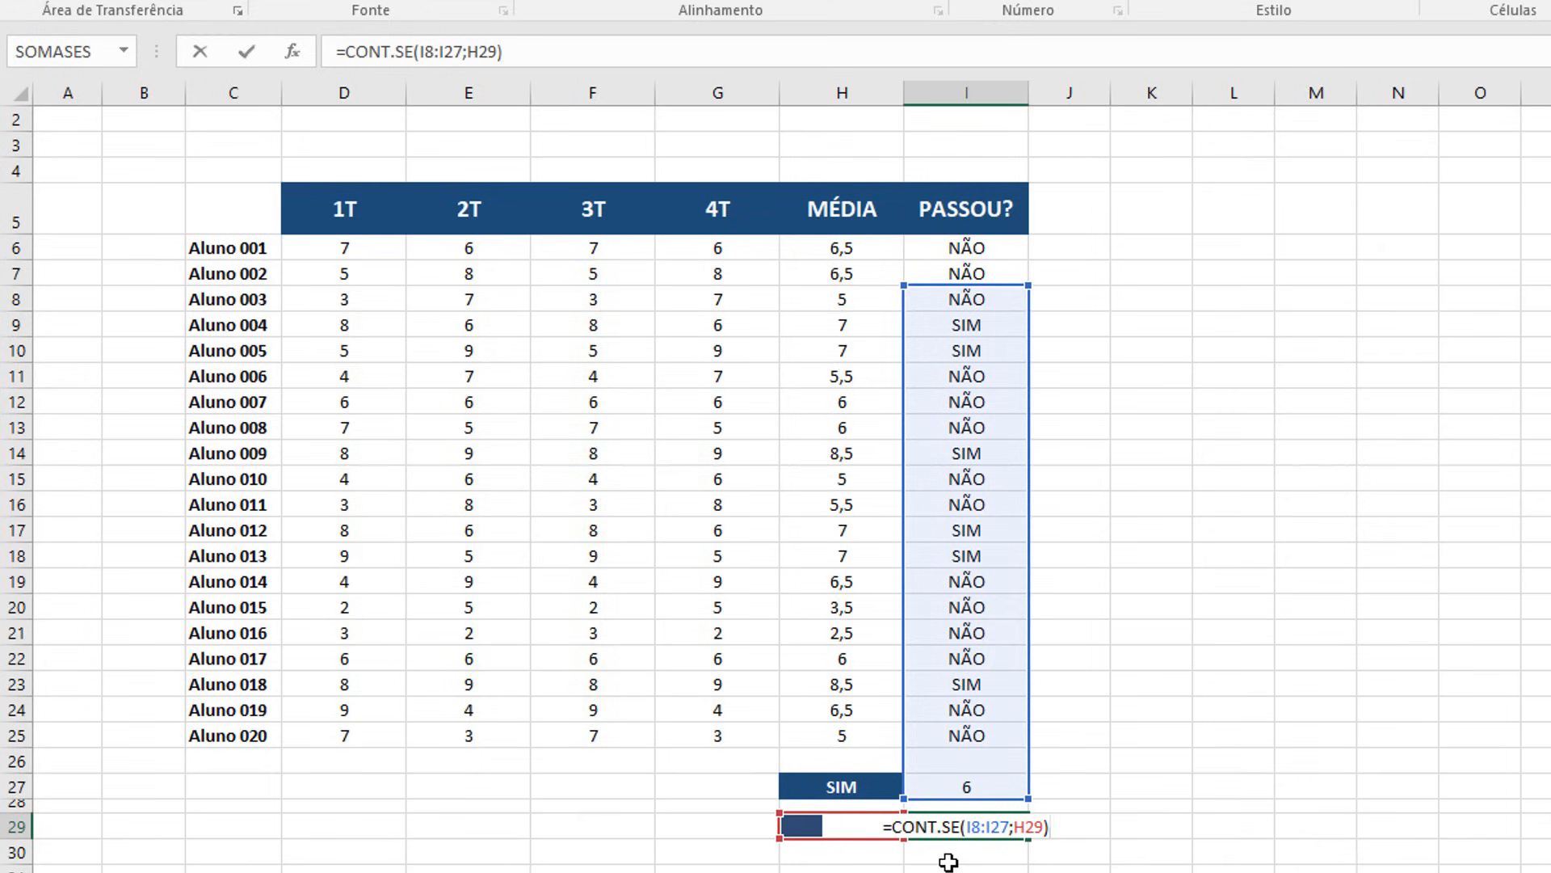
pyautogui.hotkey('ctrl', 'Return')
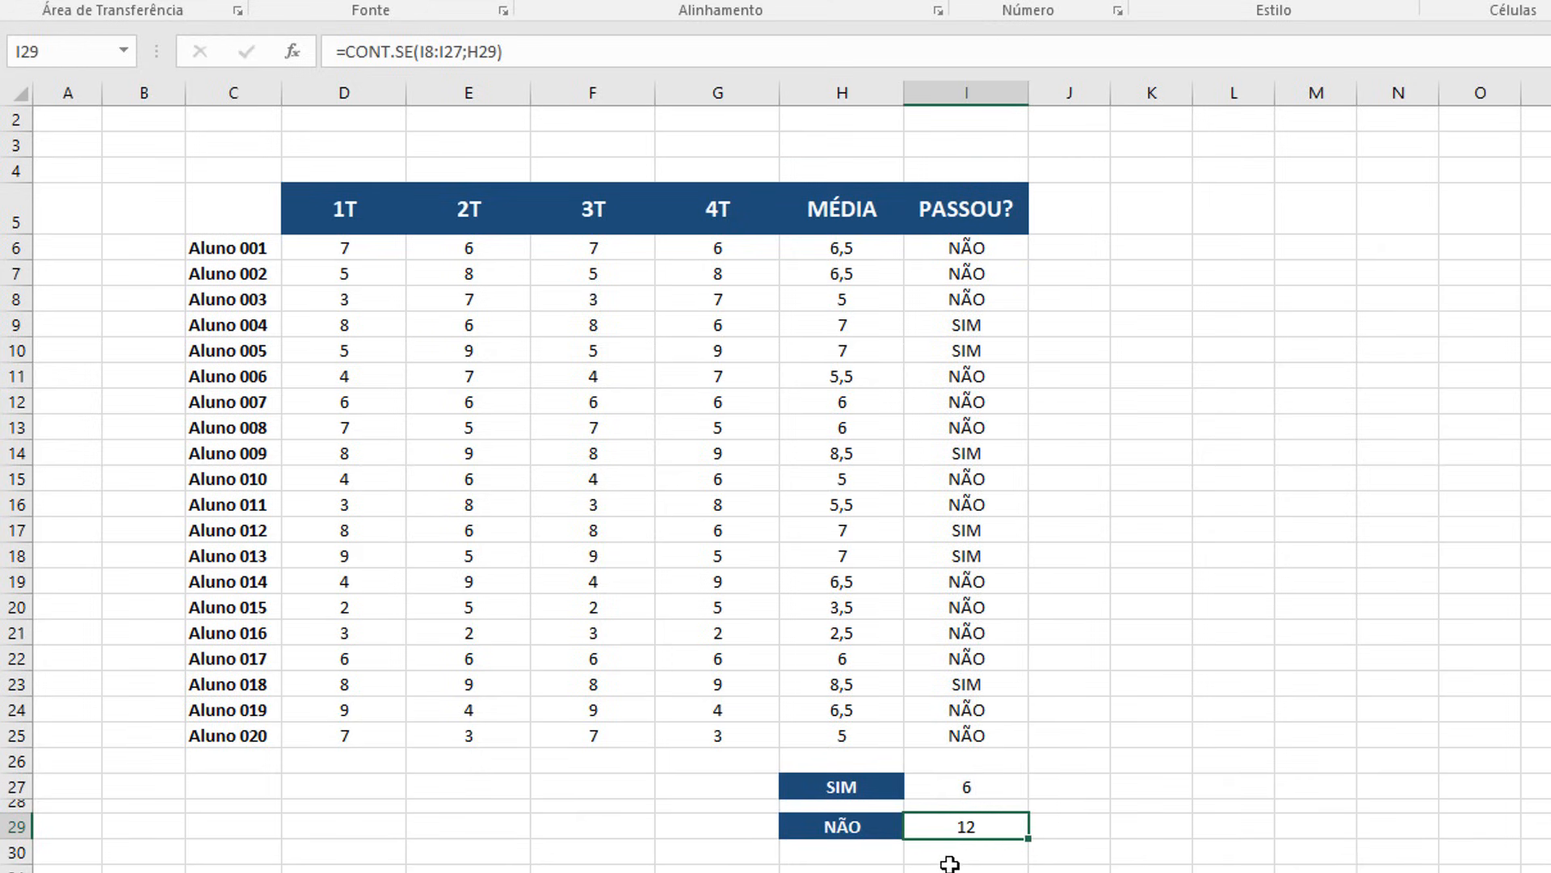
pyautogui.click(856, 829)
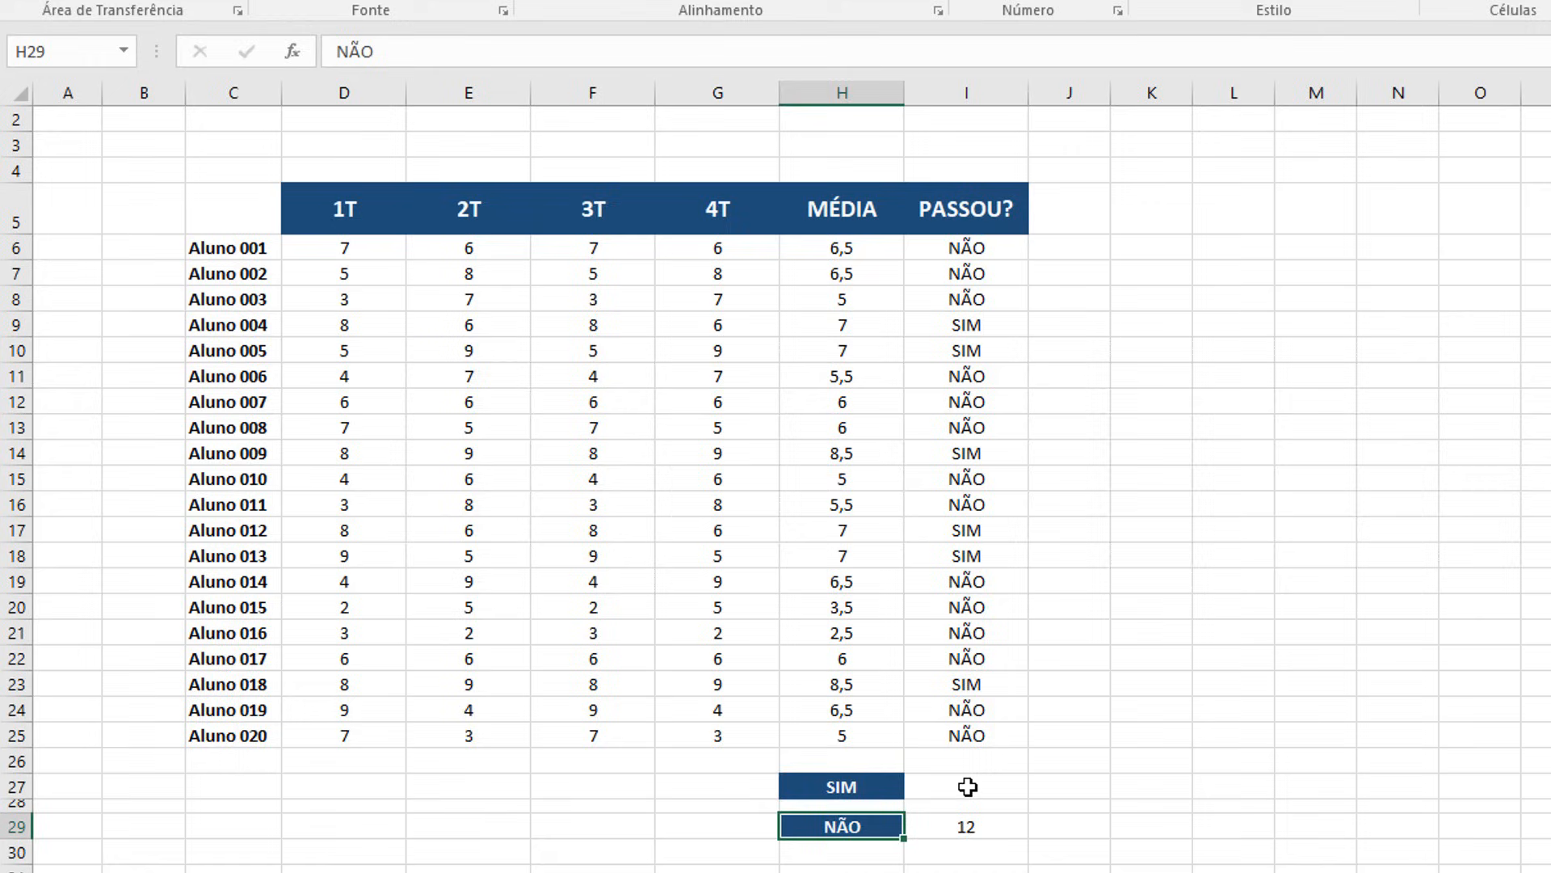
pyautogui.click(967, 787)
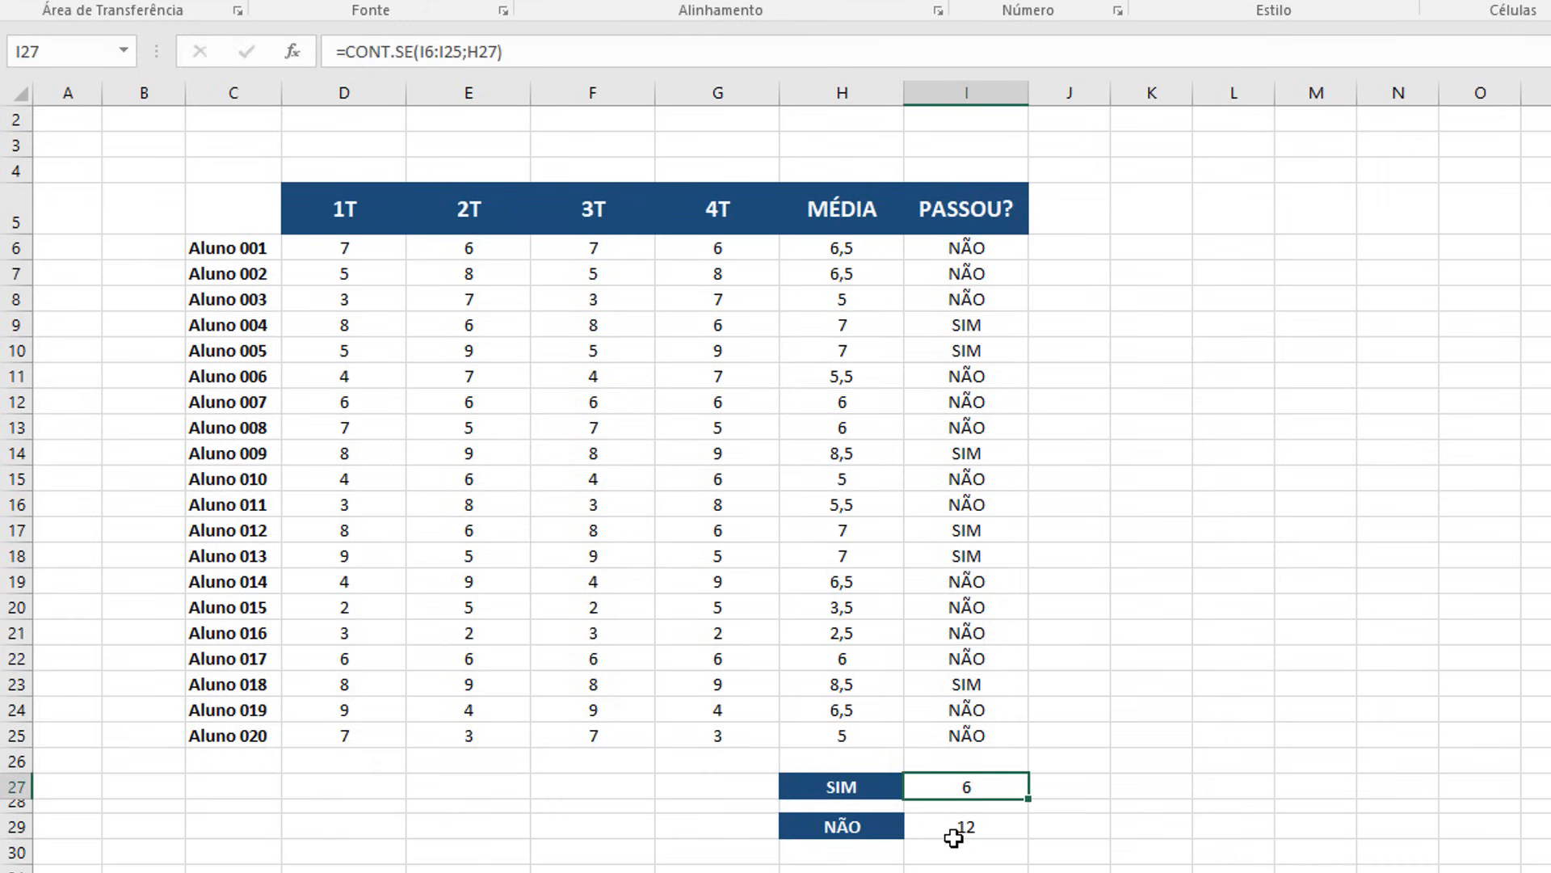
pyautogui.click(879, 828)
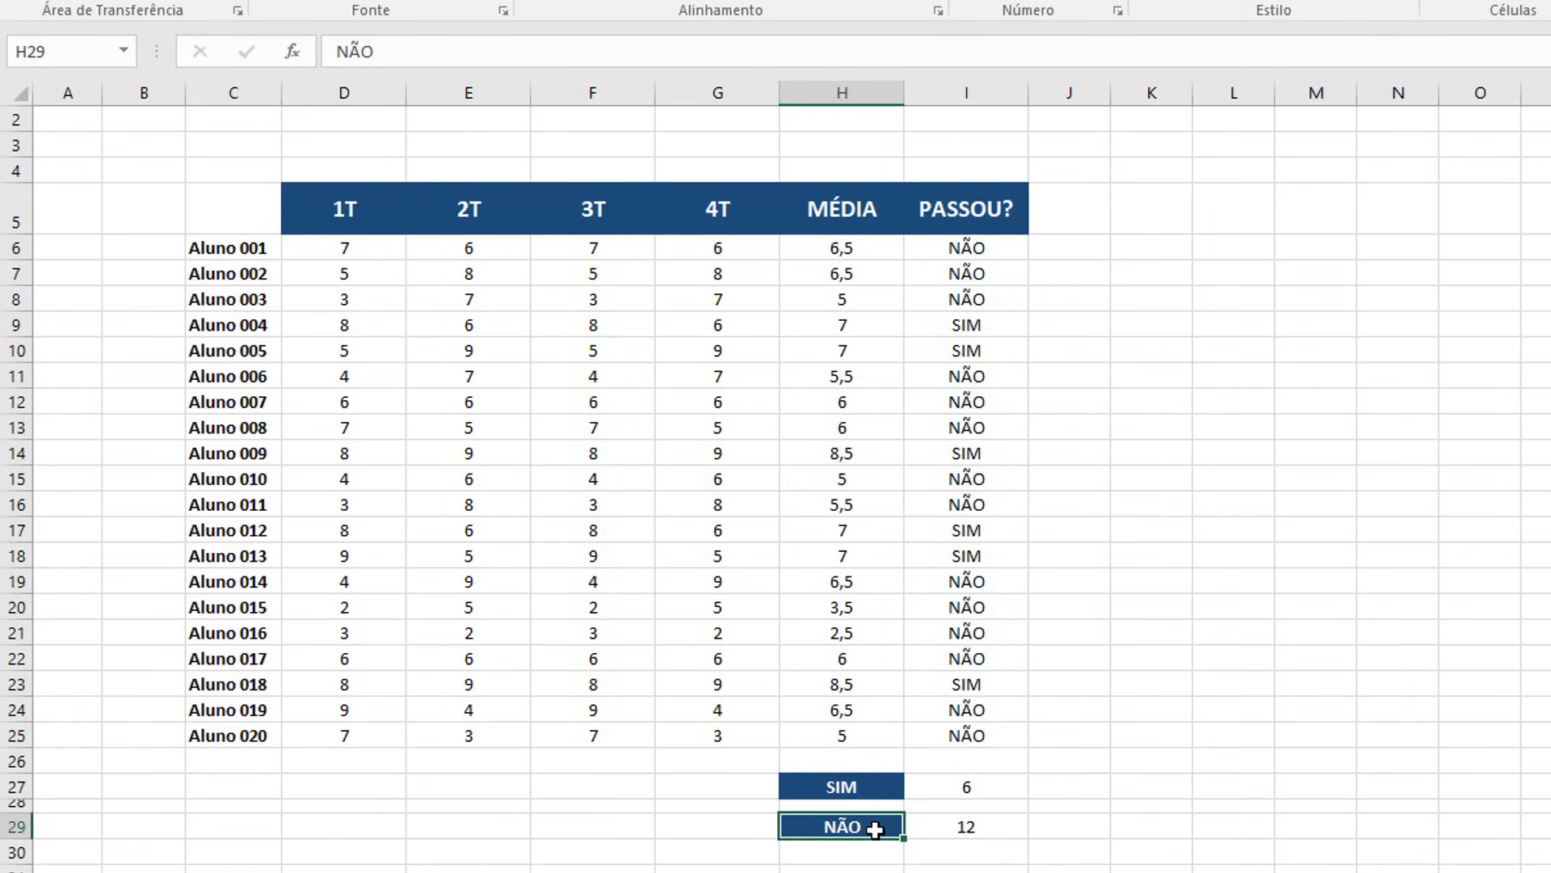
# Step: Correct the counting range of the CONT.SE formula in I29 to I6:I25
pyautogui.click(978, 826)
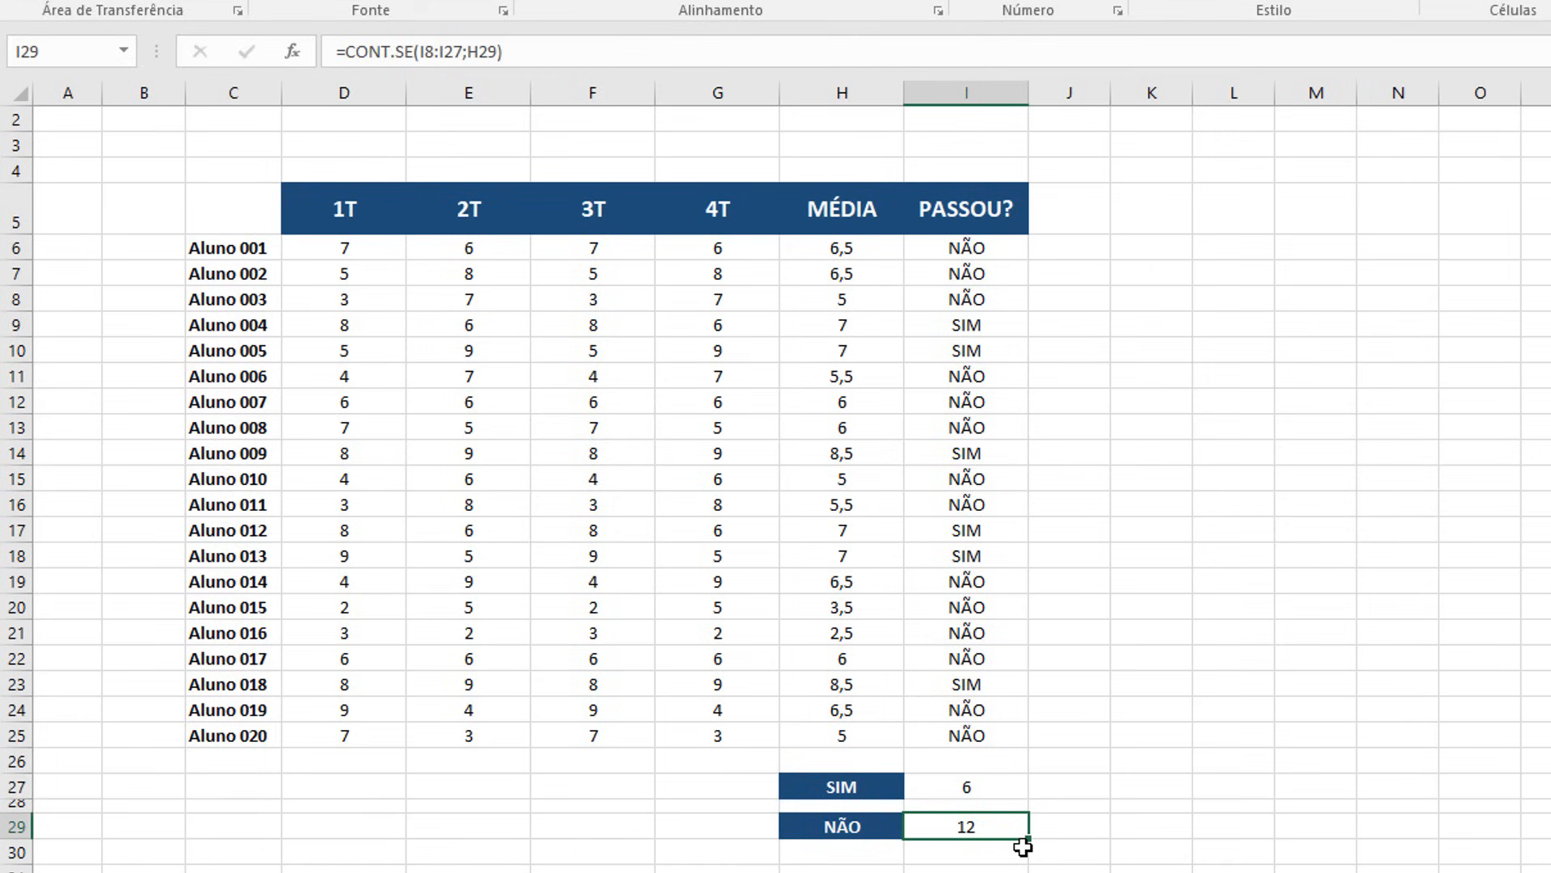
pyautogui.press('F2')
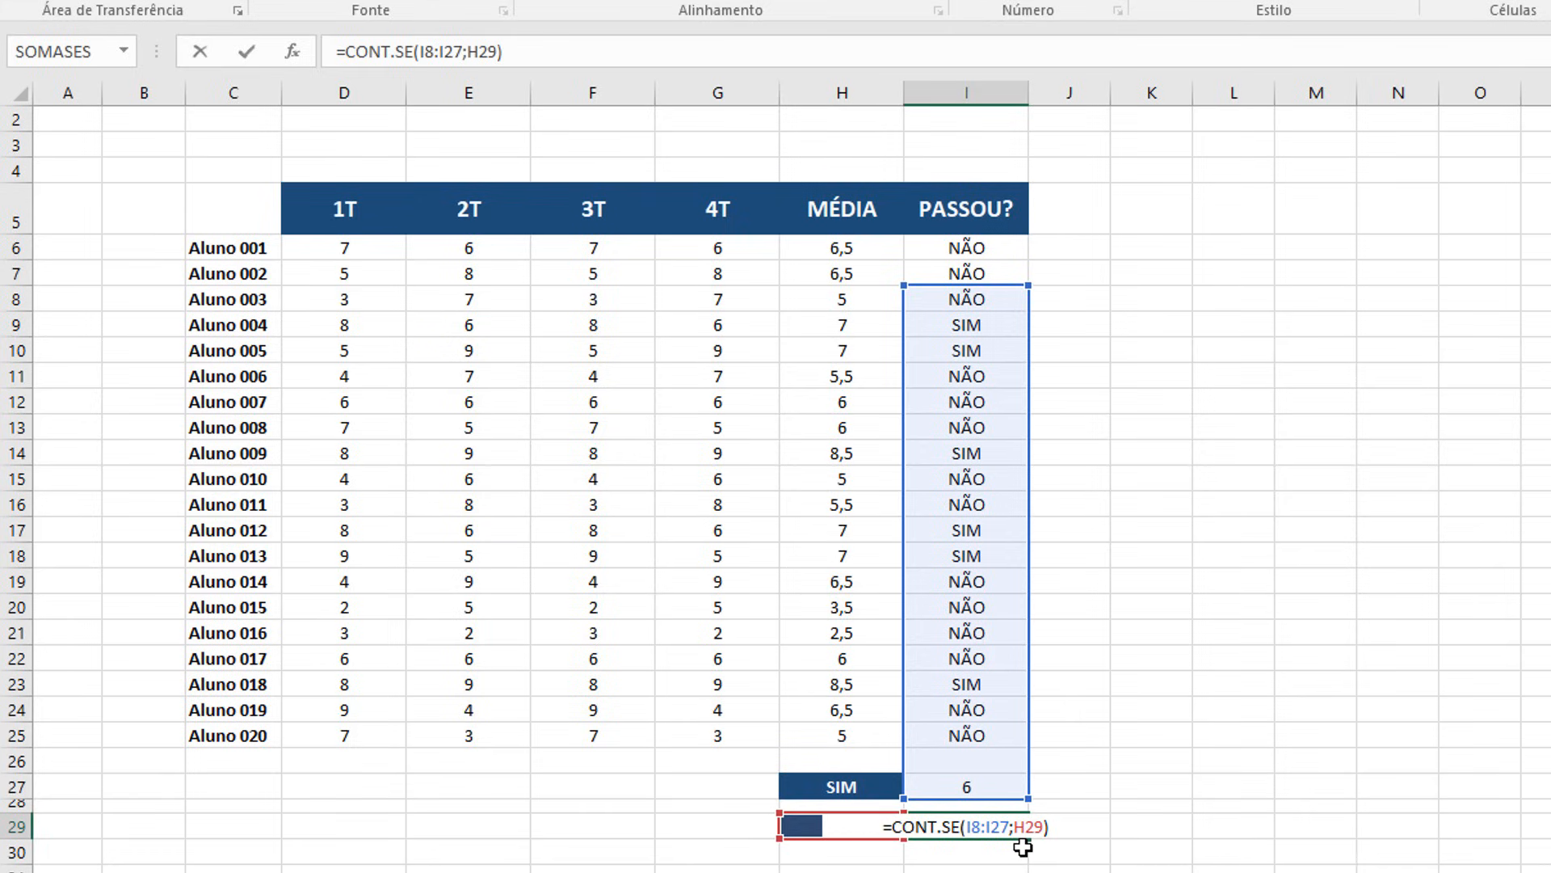
pyautogui.click(969, 827)
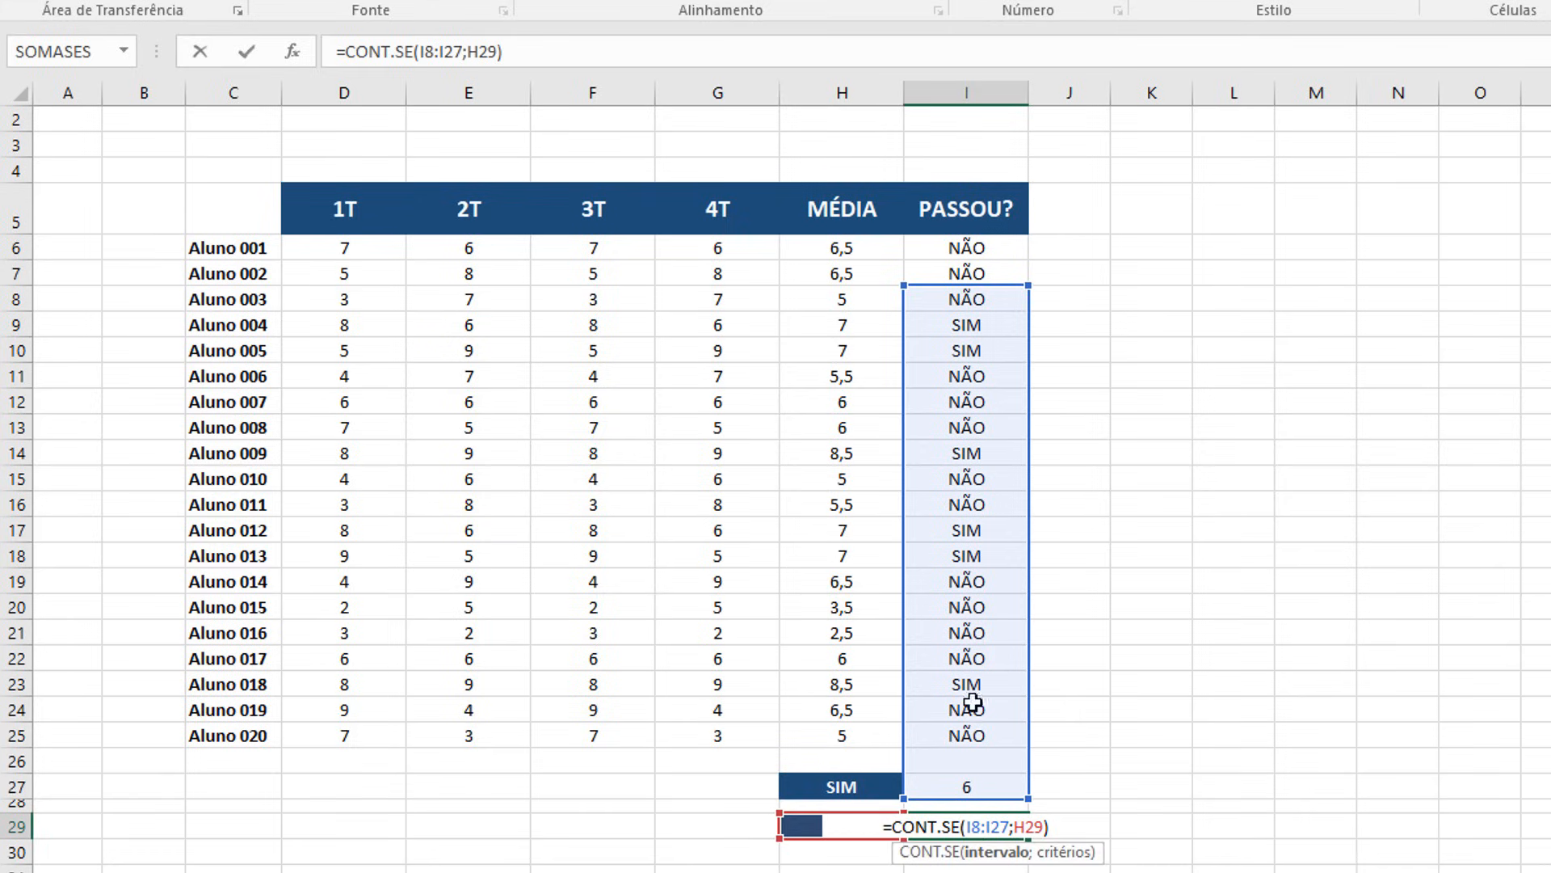
pyautogui.moveTo(974, 250); pyautogui.dragTo(974, 737)
pyautogui.press('Delete')
pyautogui.press('Delete')
pyautogui.press('Delete')
pyautogui.press('Delete')
pyautogui.press('Delete')
pyautogui.press('Delete')
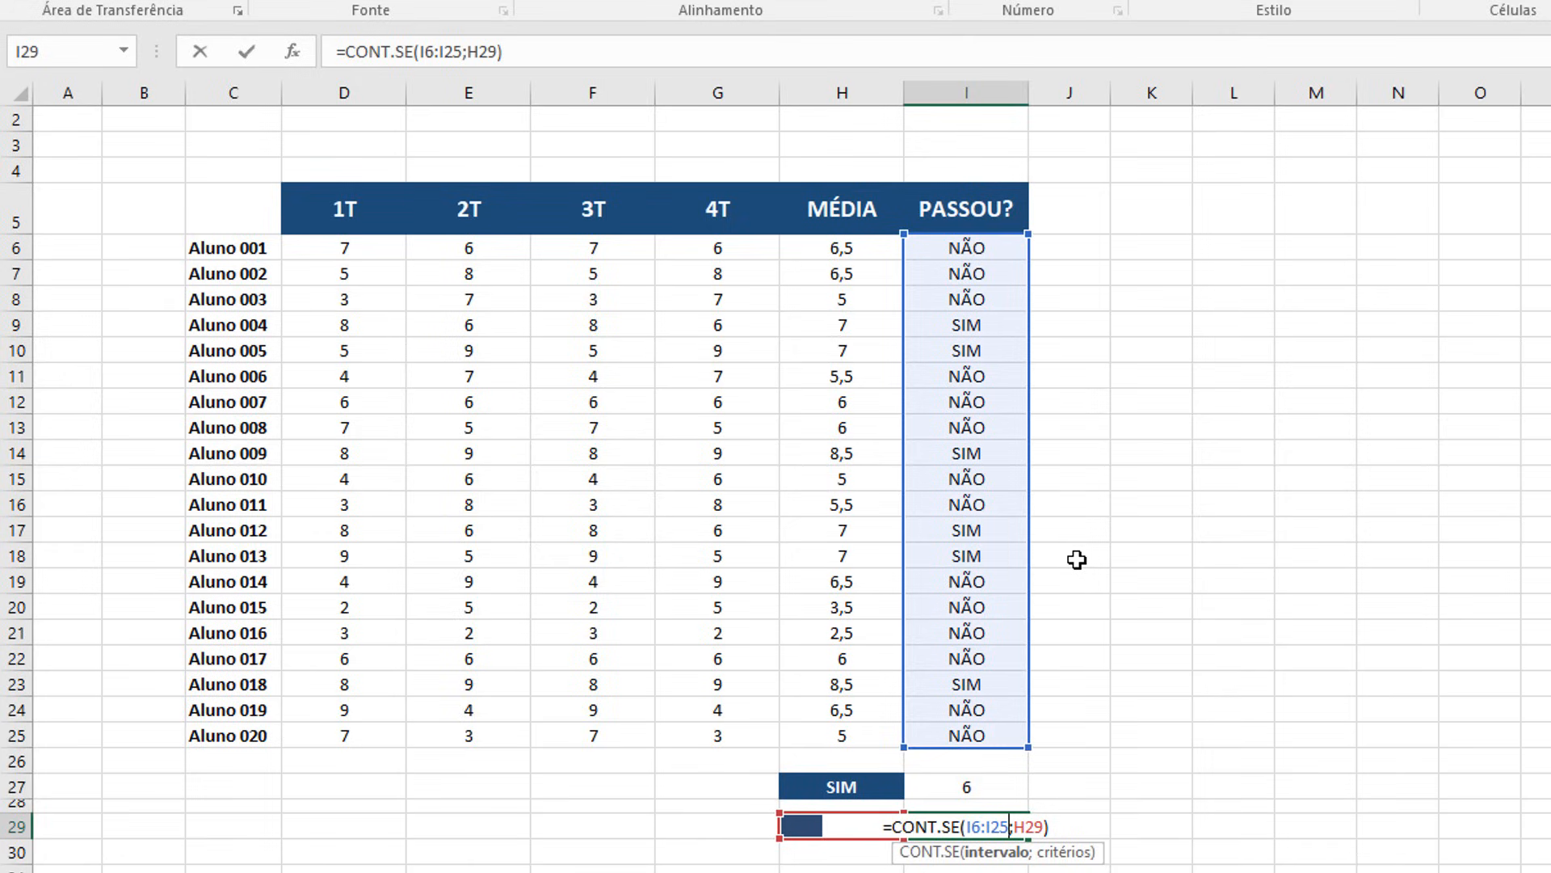
# Step: Lock the counting range in the I29 formula as the absolute reference $I$6:$I$25
pyautogui.press('F4')
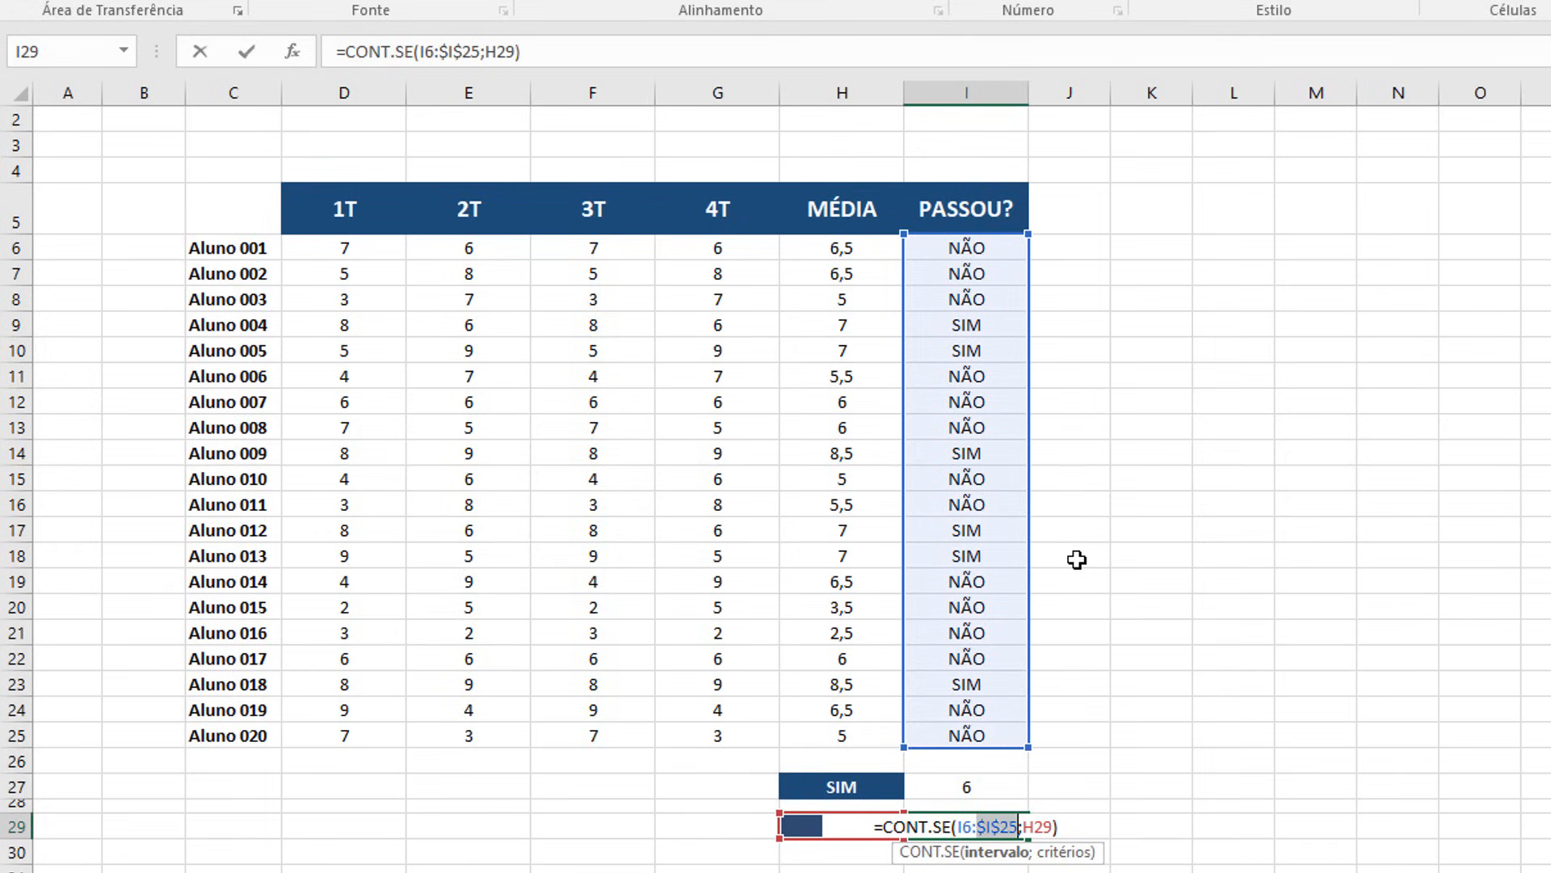
pyautogui.click(967, 826)
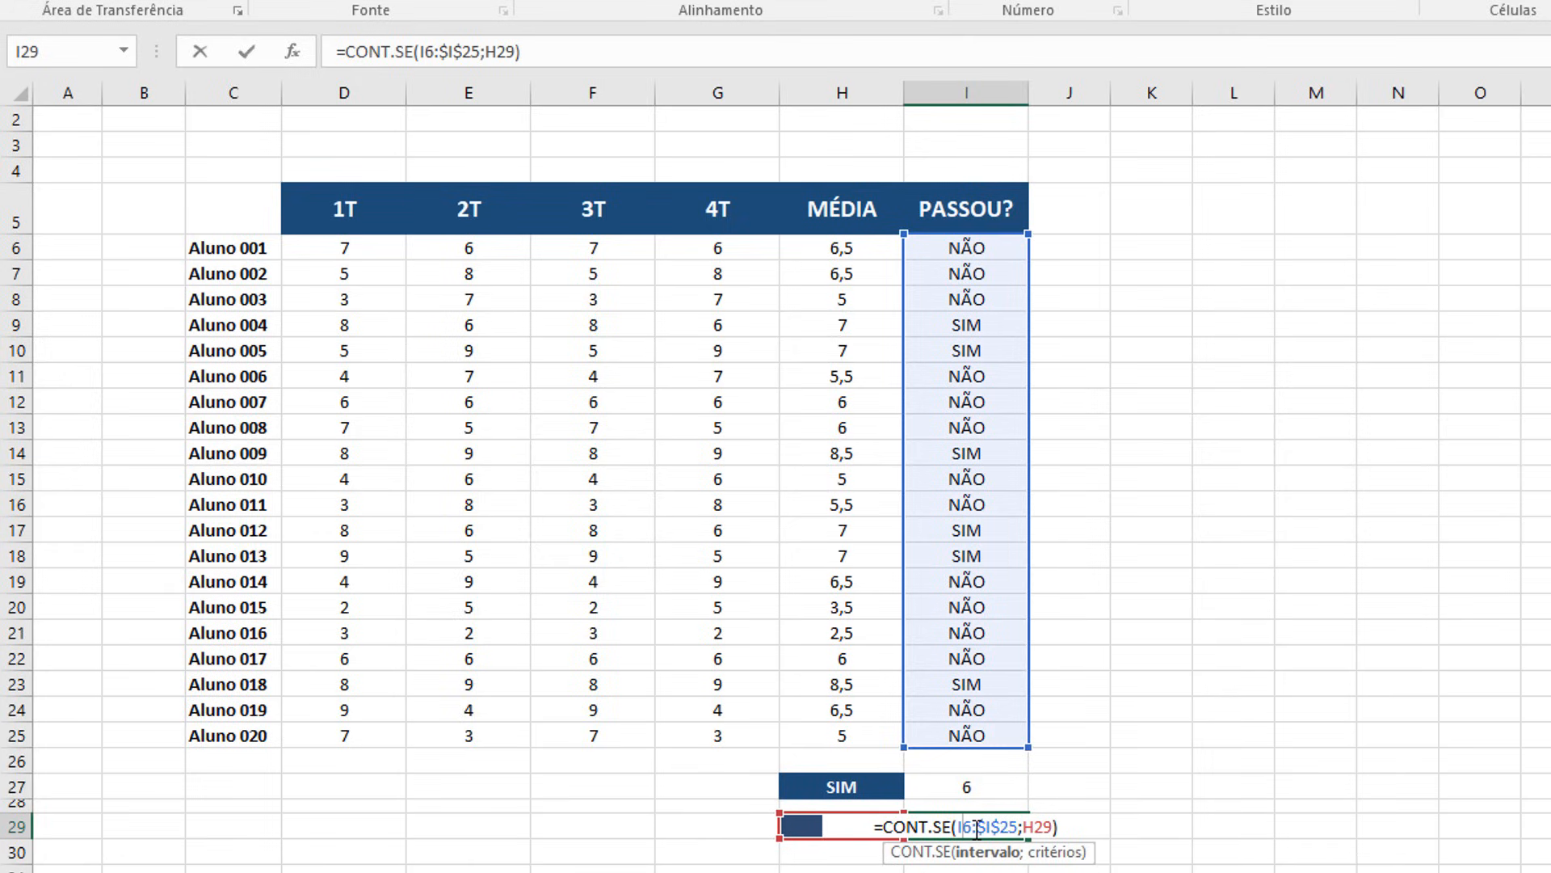
pyautogui.press('F4')
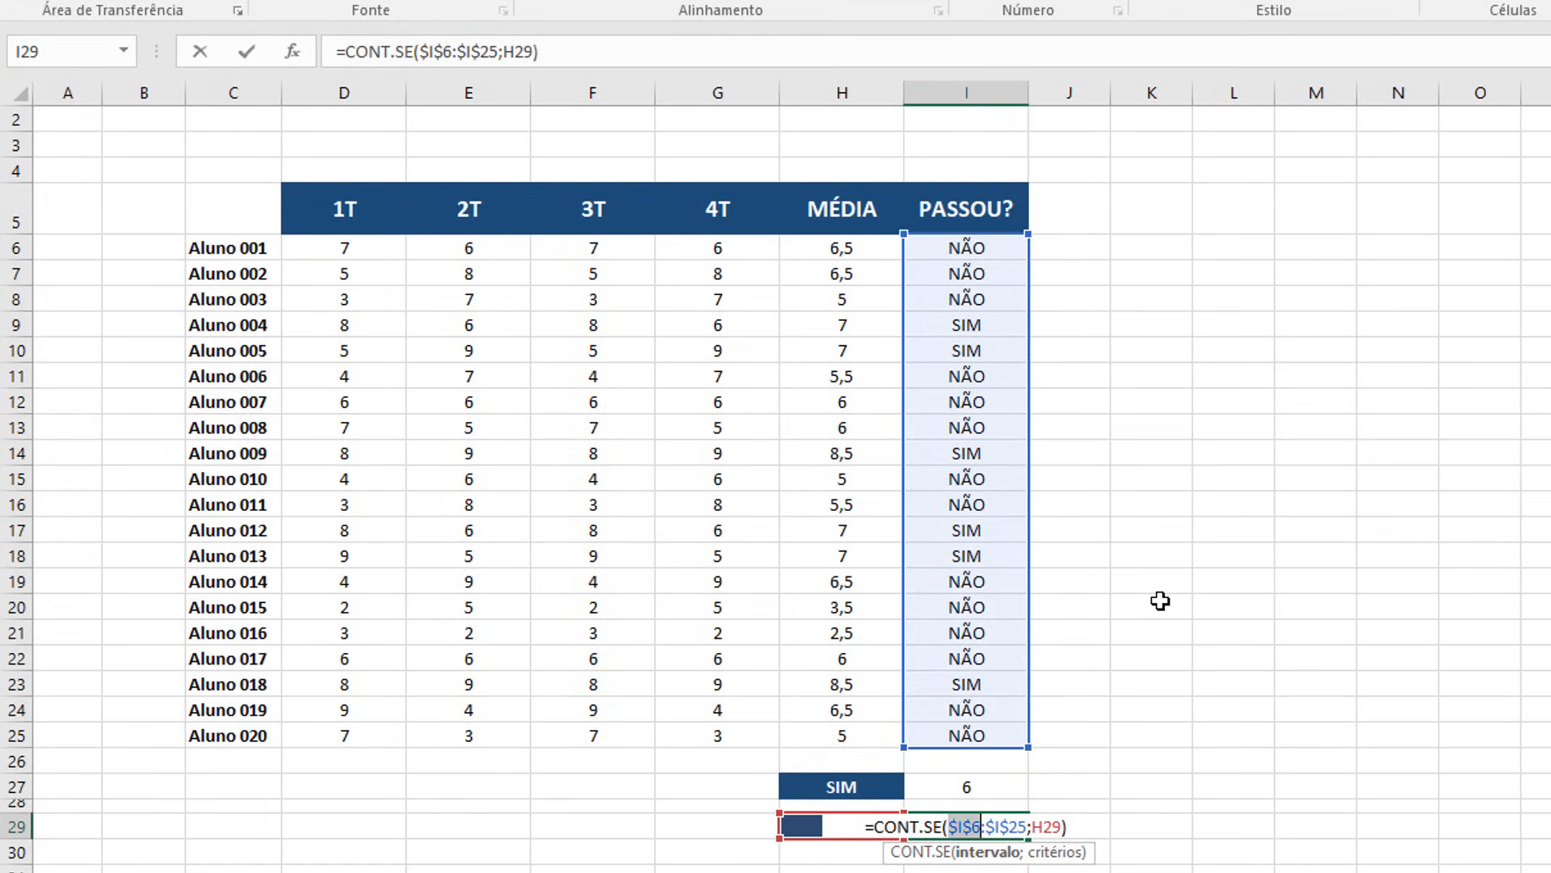
pyautogui.press('Return')
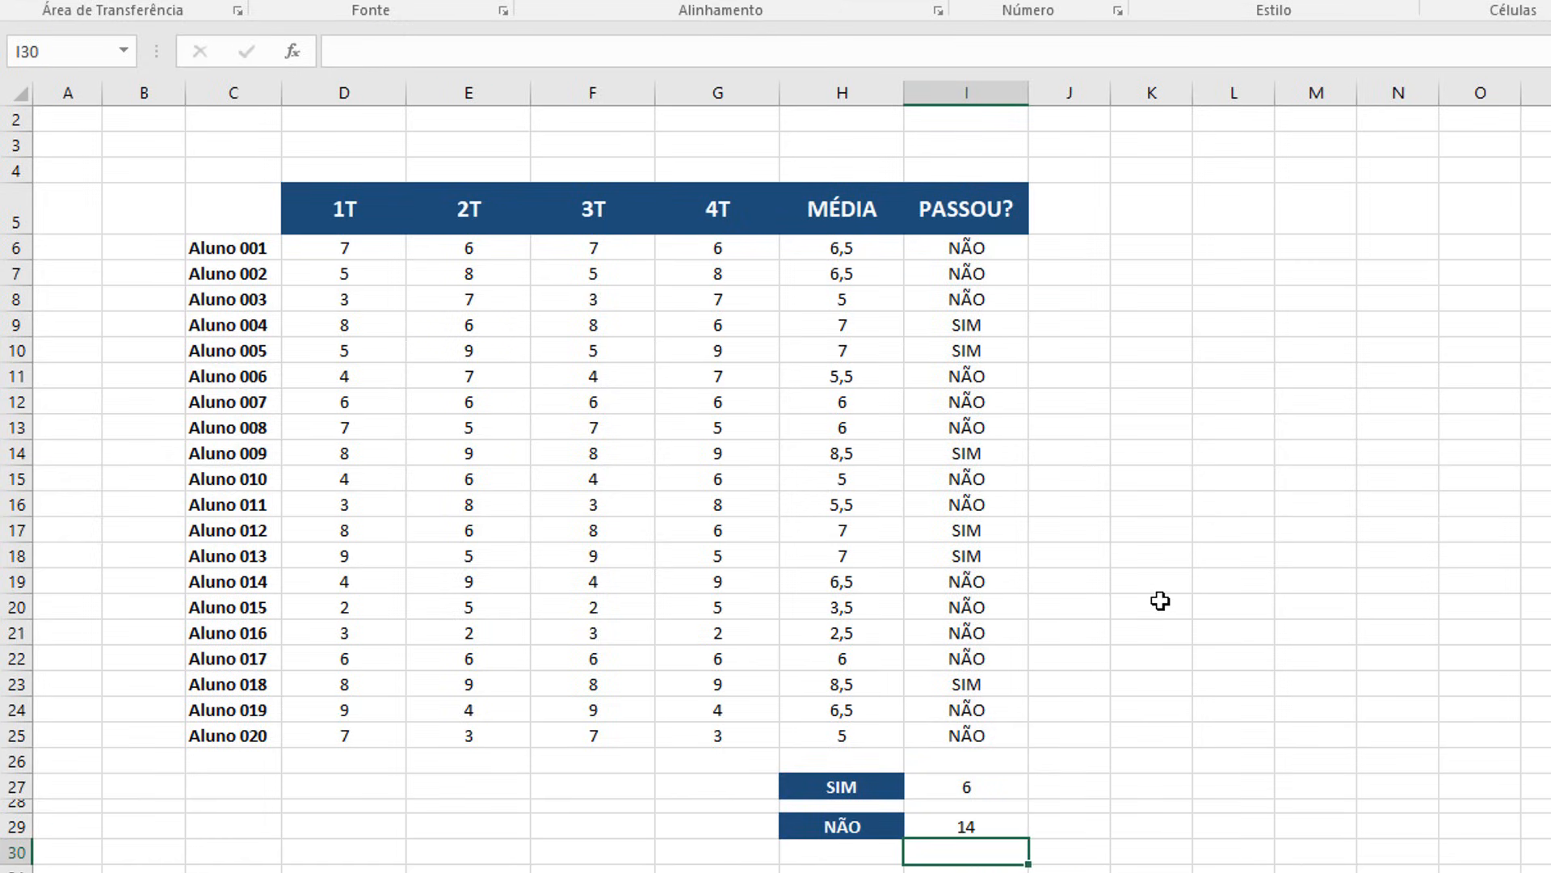
# Step: Copy the NÃO count formula from I29 into I27 and check both counts against the PASSOU? results
pyautogui.click(982, 829)
pyautogui.hotkey('ctrl', 'c')
pyautogui.click(994, 788)
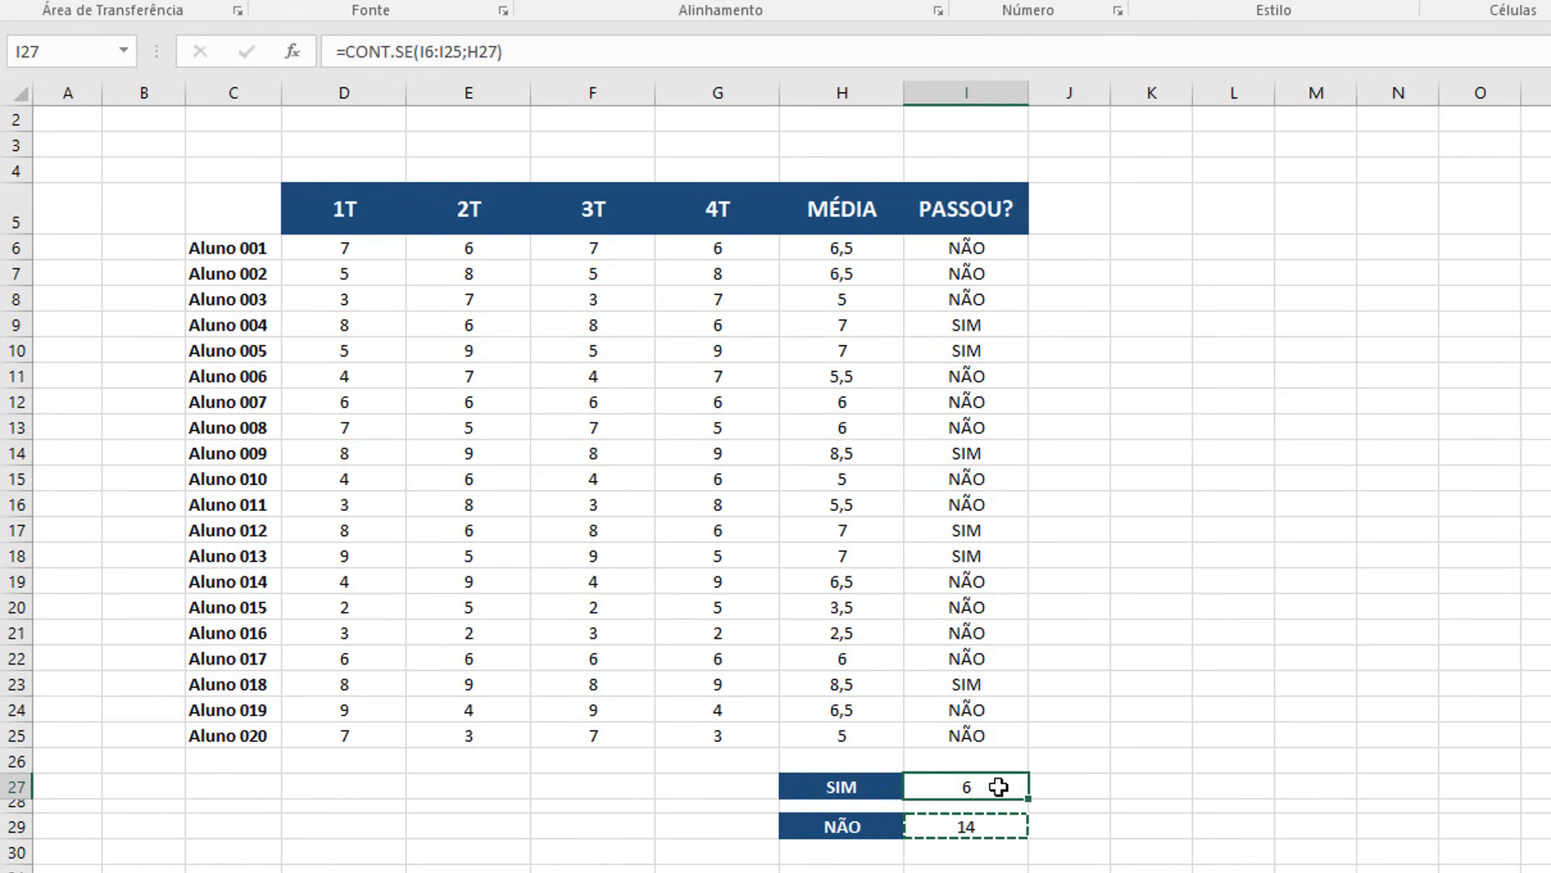
pyautogui.hotkey('ctrl', 'v')
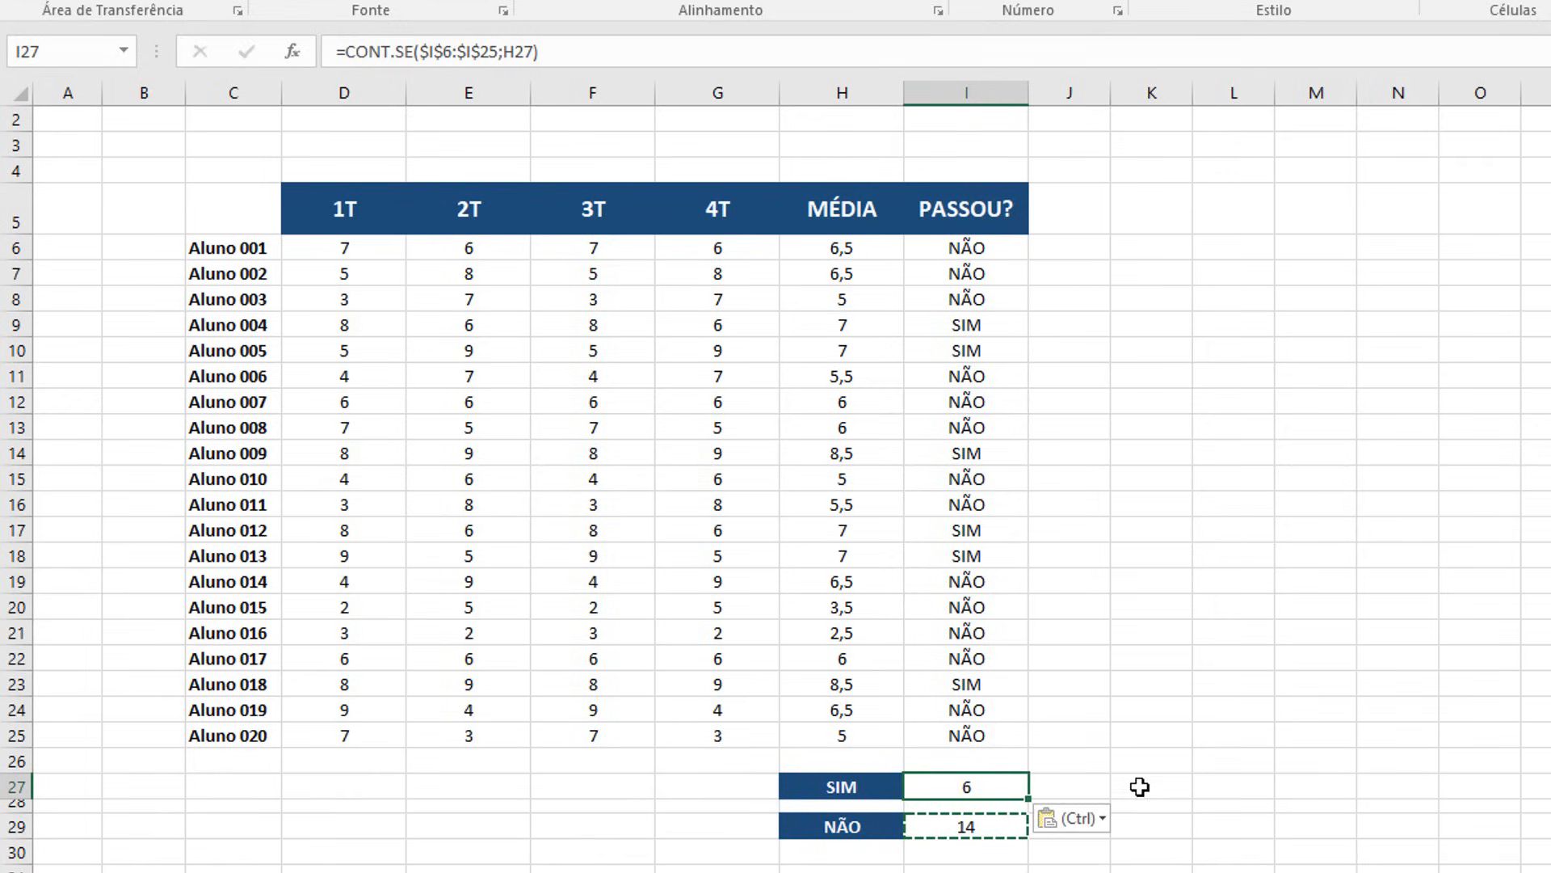
pyautogui.click(1063, 776)
pyautogui.click(1013, 820)
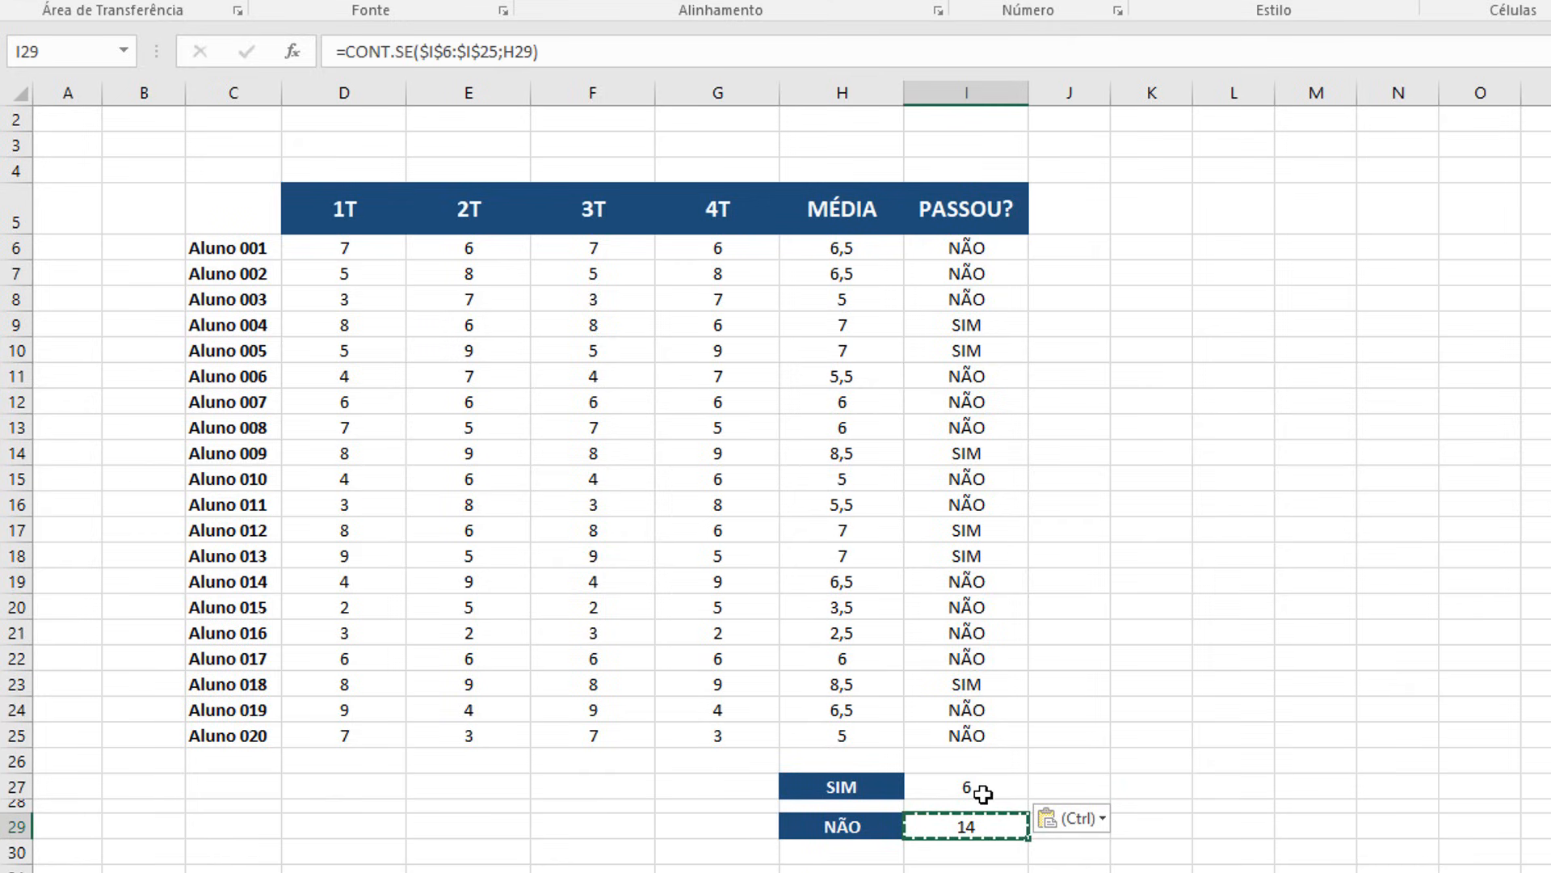
pyautogui.moveTo(983, 245); pyautogui.dragTo(982, 734)
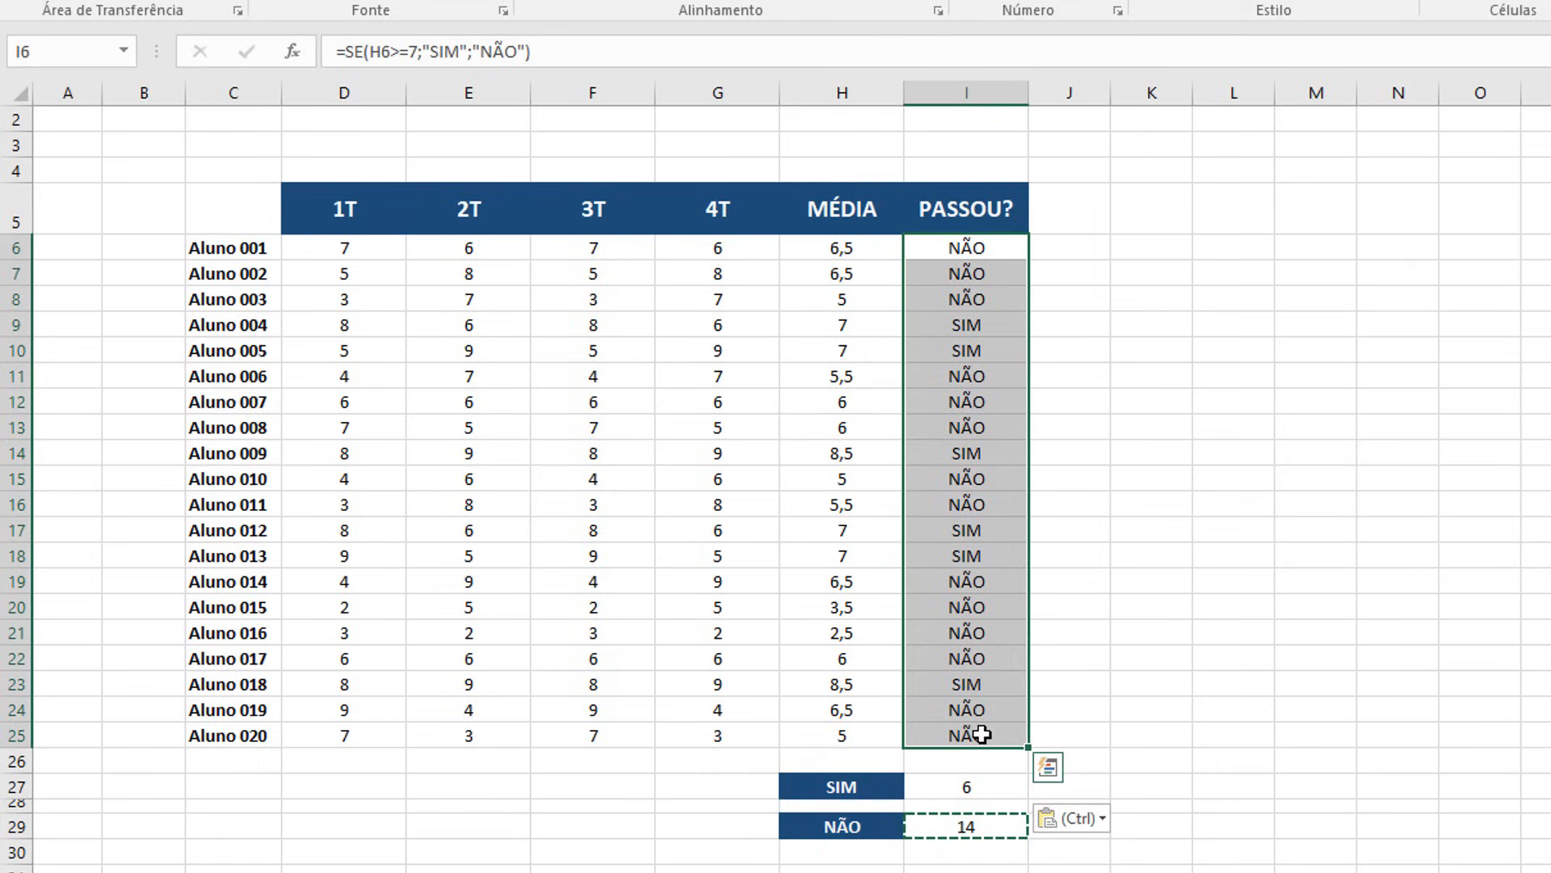
pyautogui.click(983, 848)
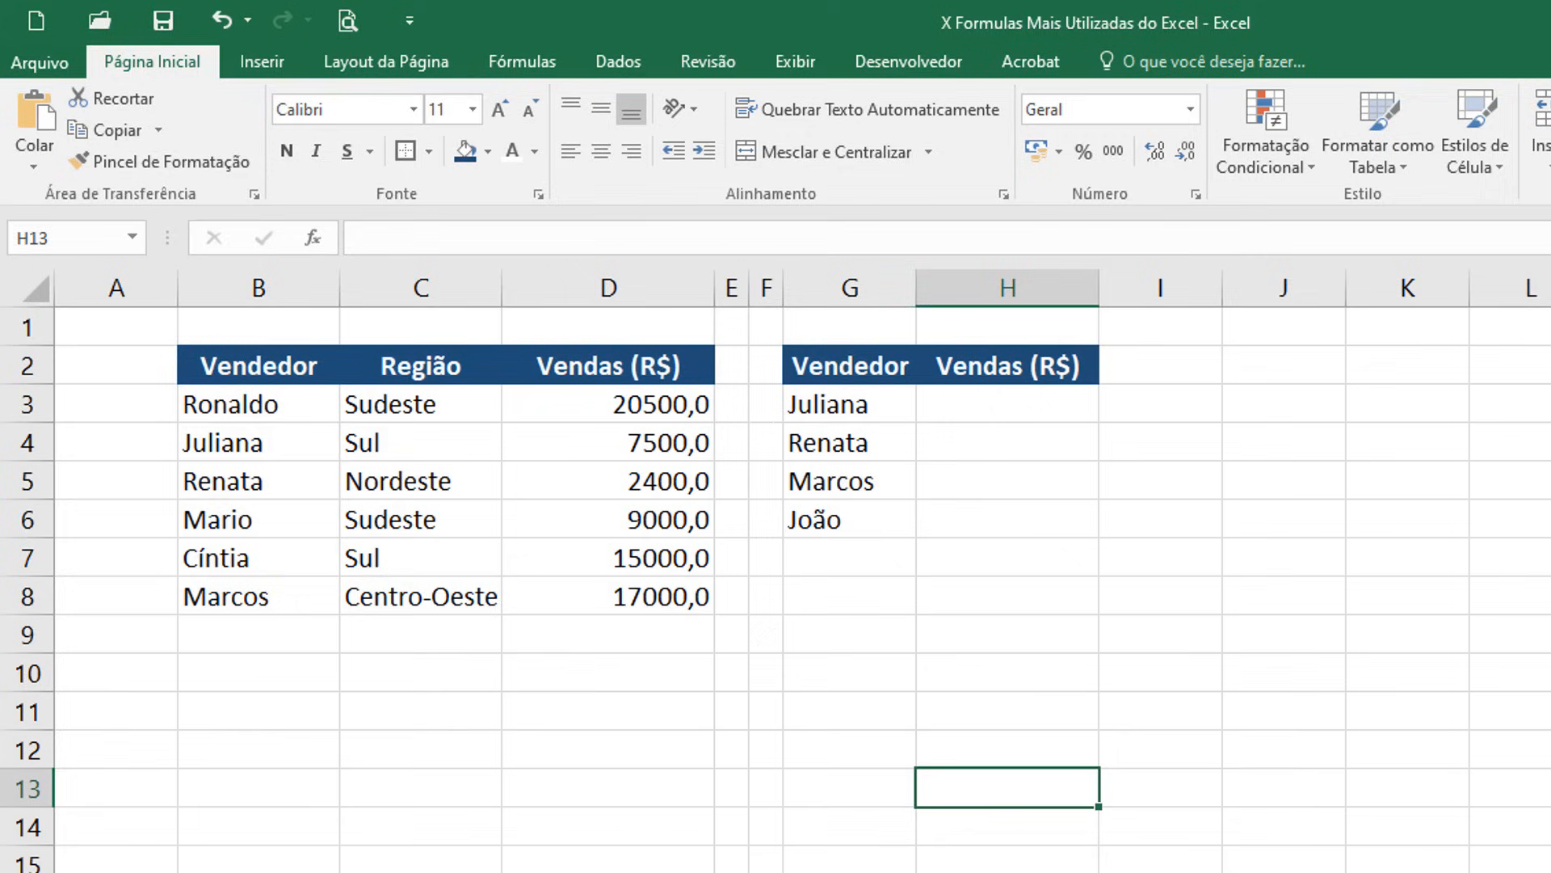
# Step: On the seller sales sheet, begin a PROCV formula in H3, reviewing the related PROC functions
pyautogui.click(1011, 406)
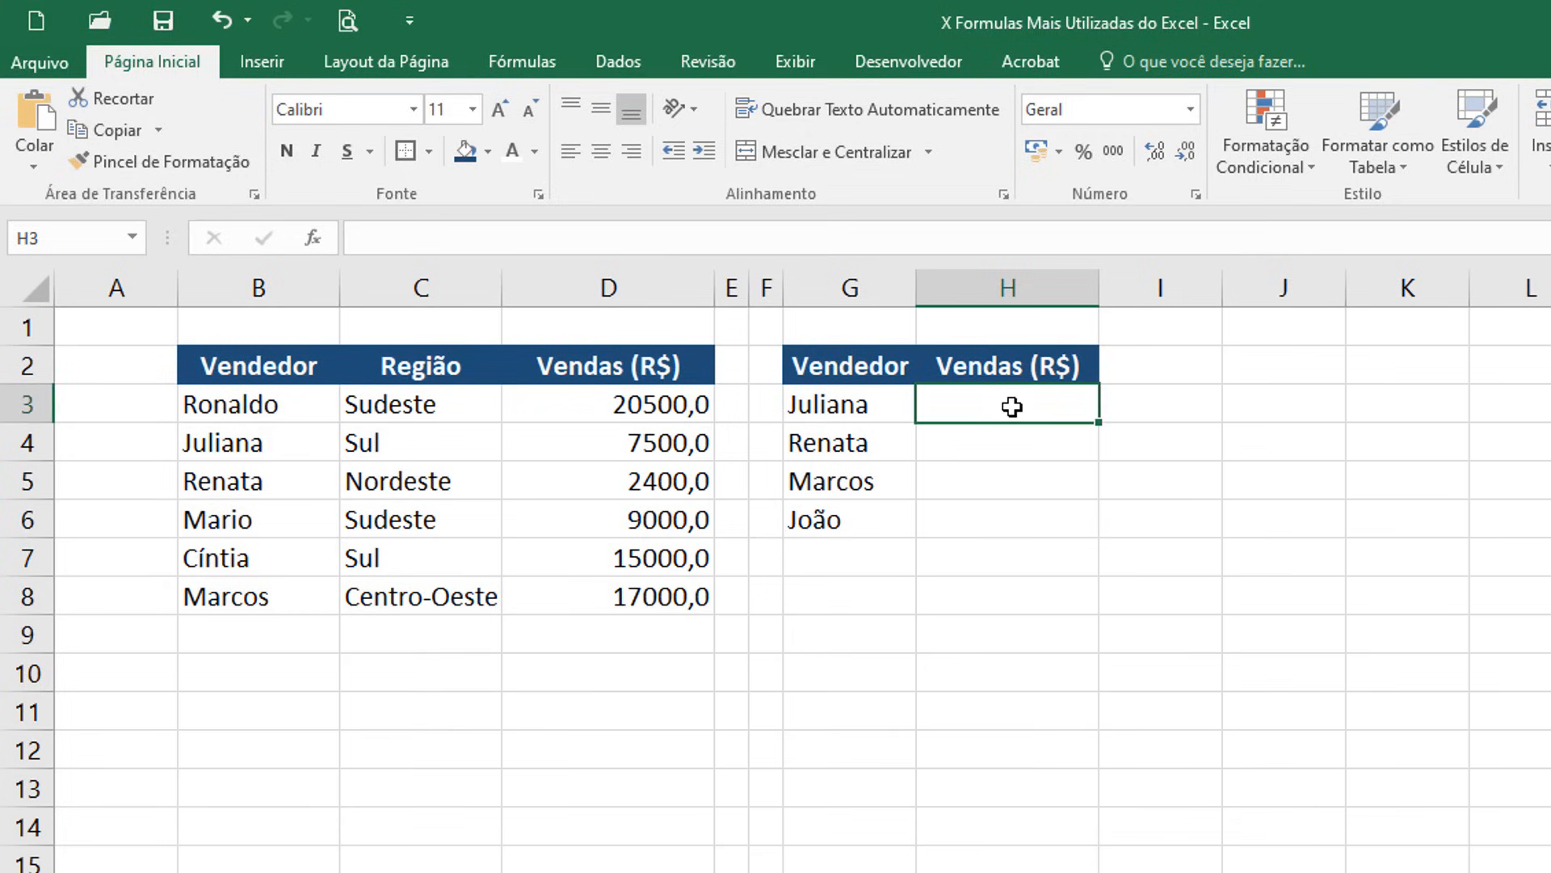
pyautogui.write('=p')
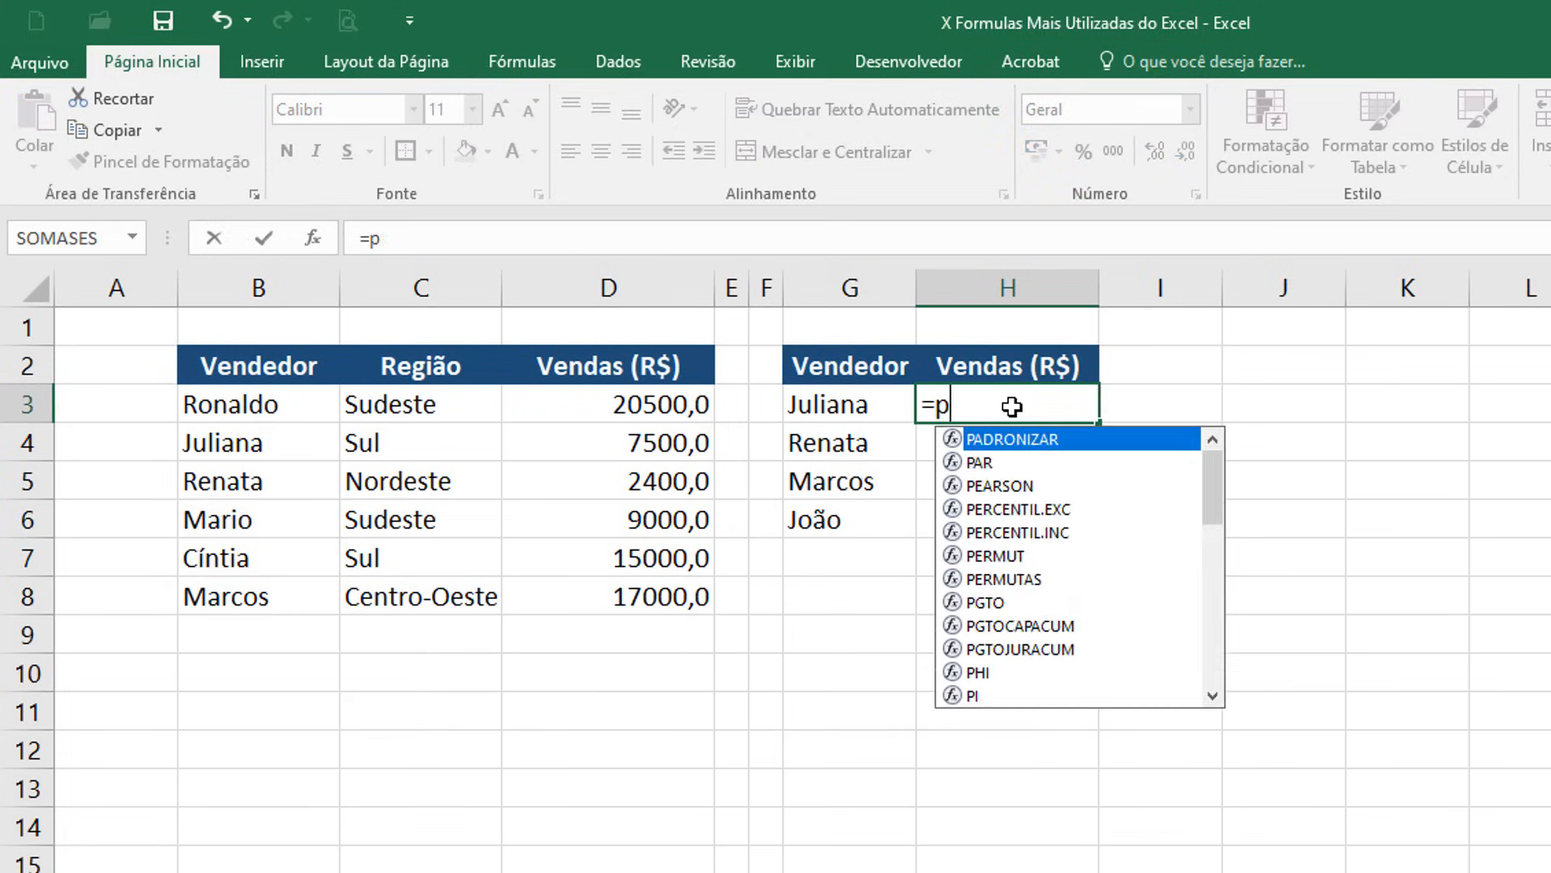
pyautogui.write('roc')
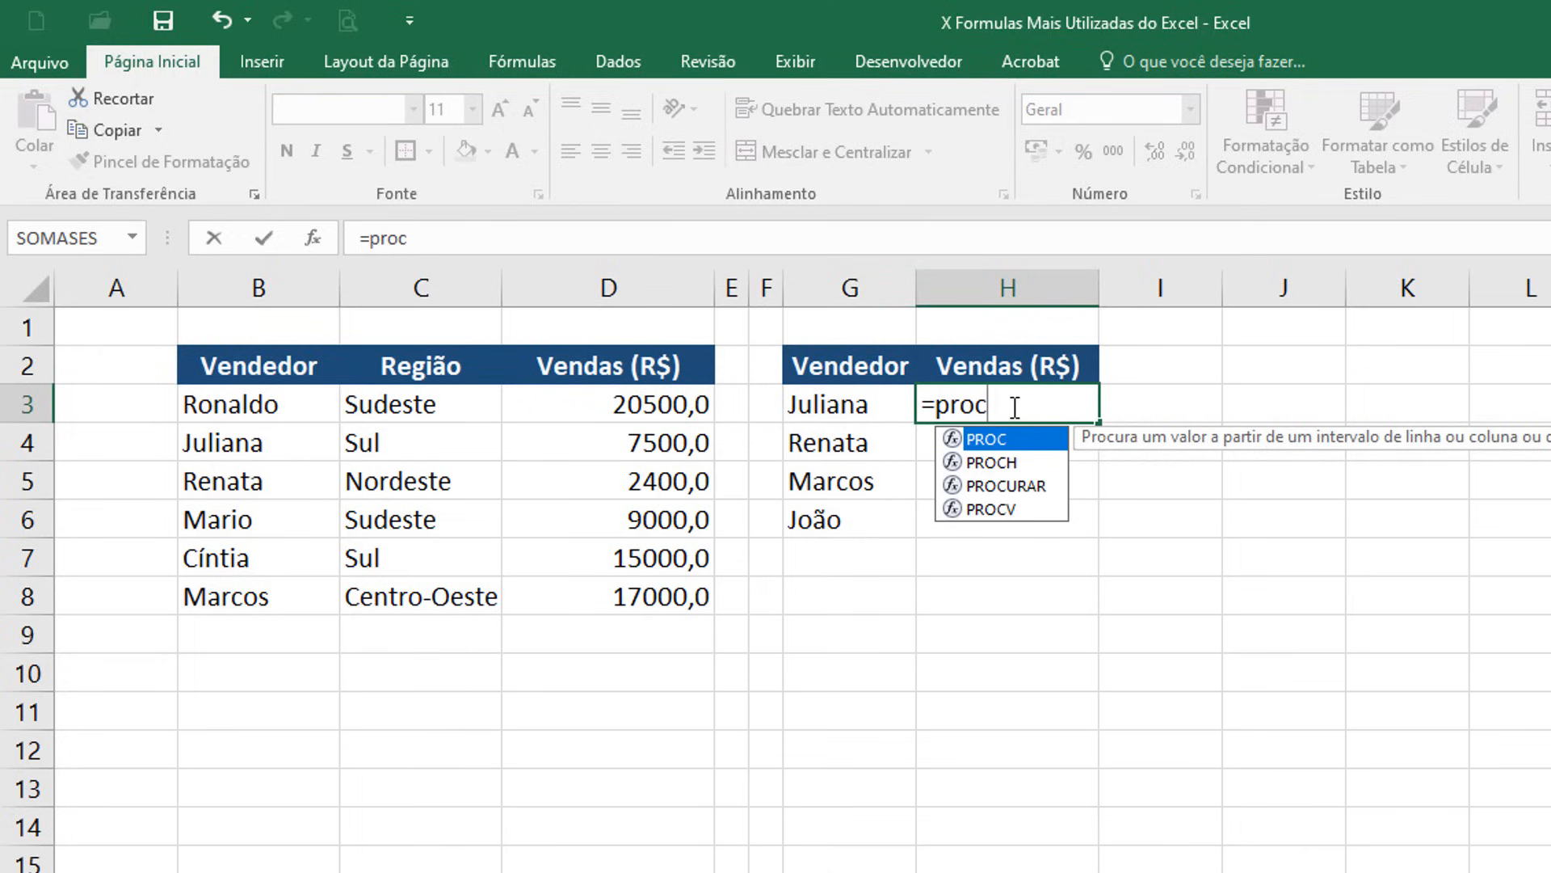
pyautogui.press('Down')
pyautogui.press('Down')
pyautogui.press('Down')
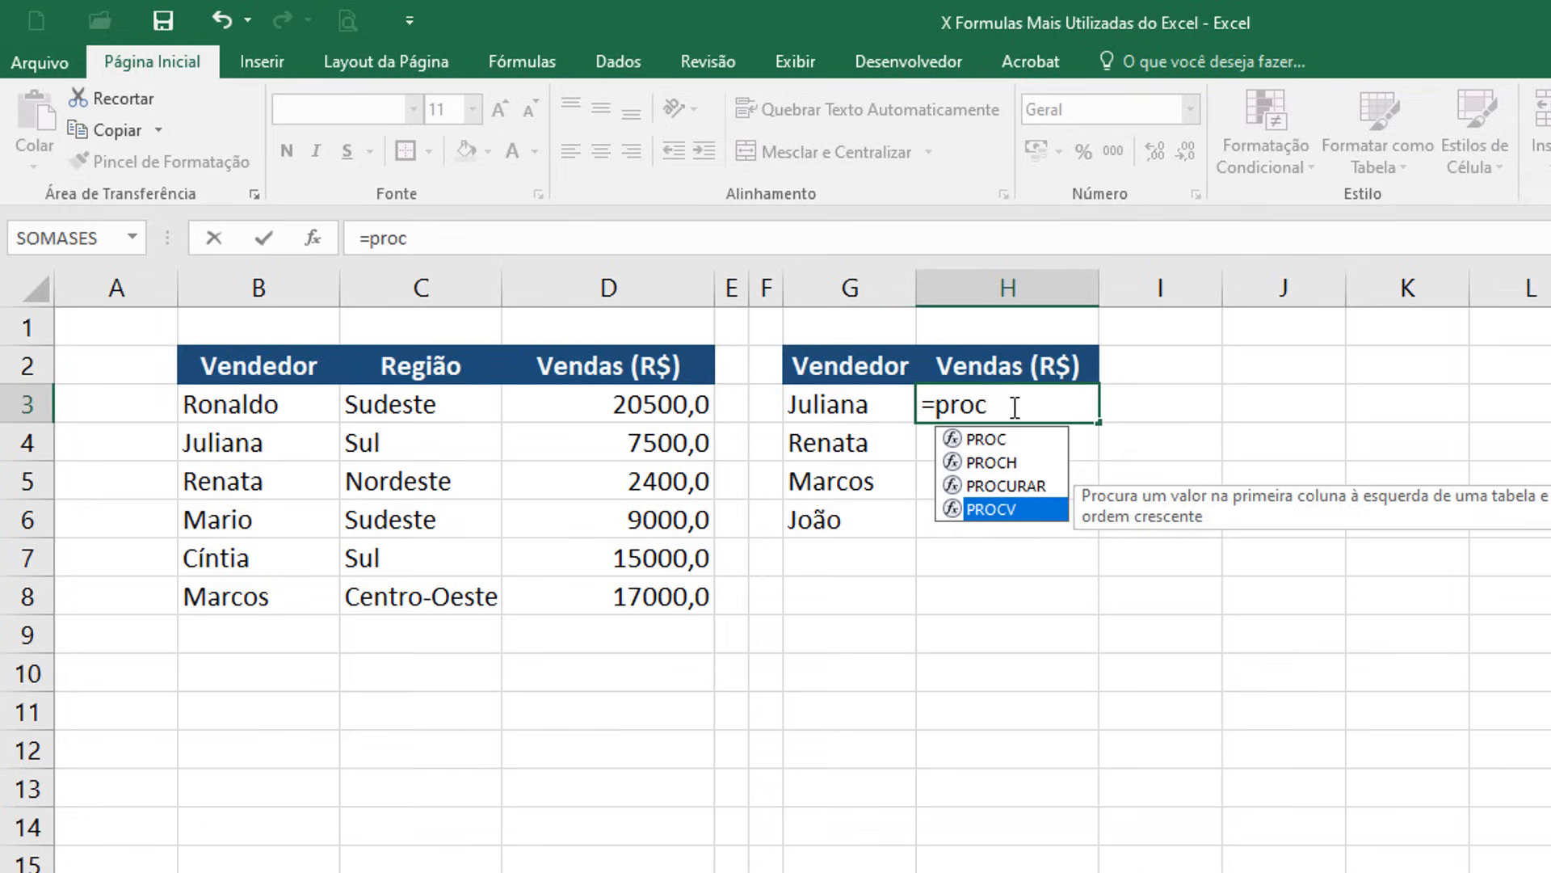
pyautogui.press('Up')
pyautogui.press('Up')
pyautogui.press('Up')
pyautogui.press('Down')
pyautogui.press('Down')
pyautogui.press('Down')
pyautogui.press('Up')
pyautogui.press('Up')
pyautogui.press('Up')
pyautogui.press('Down')
pyautogui.press('Down')
pyautogui.press('Down')
pyautogui.press('Tab')
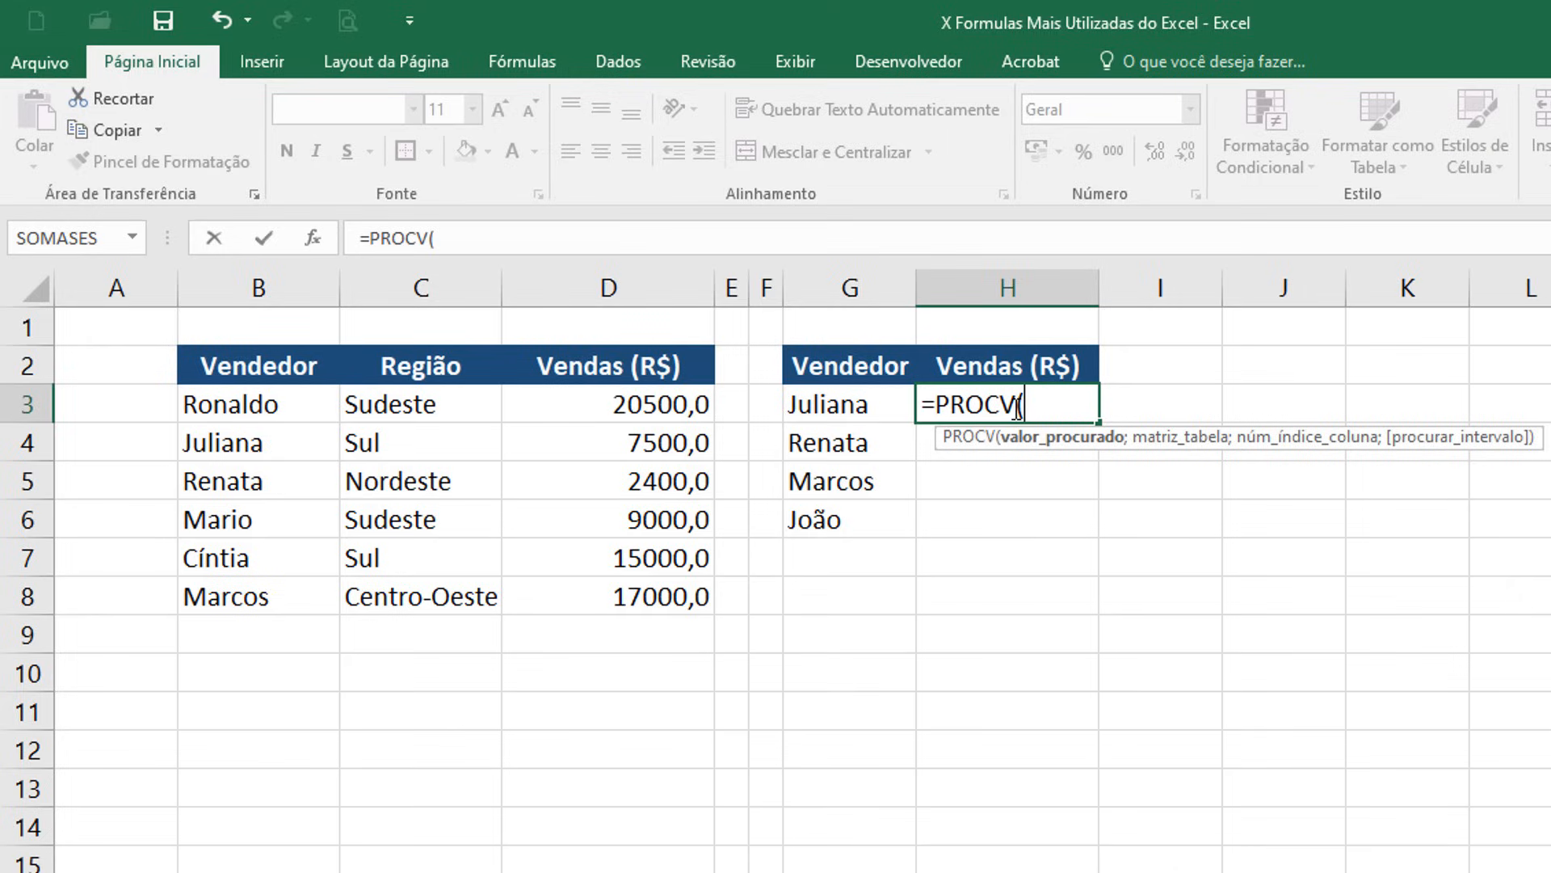
# Step: Give the H3 PROCV formula G3 as lookup value, B2:D8 as table and 3 as column index
pyautogui.click(841, 404)
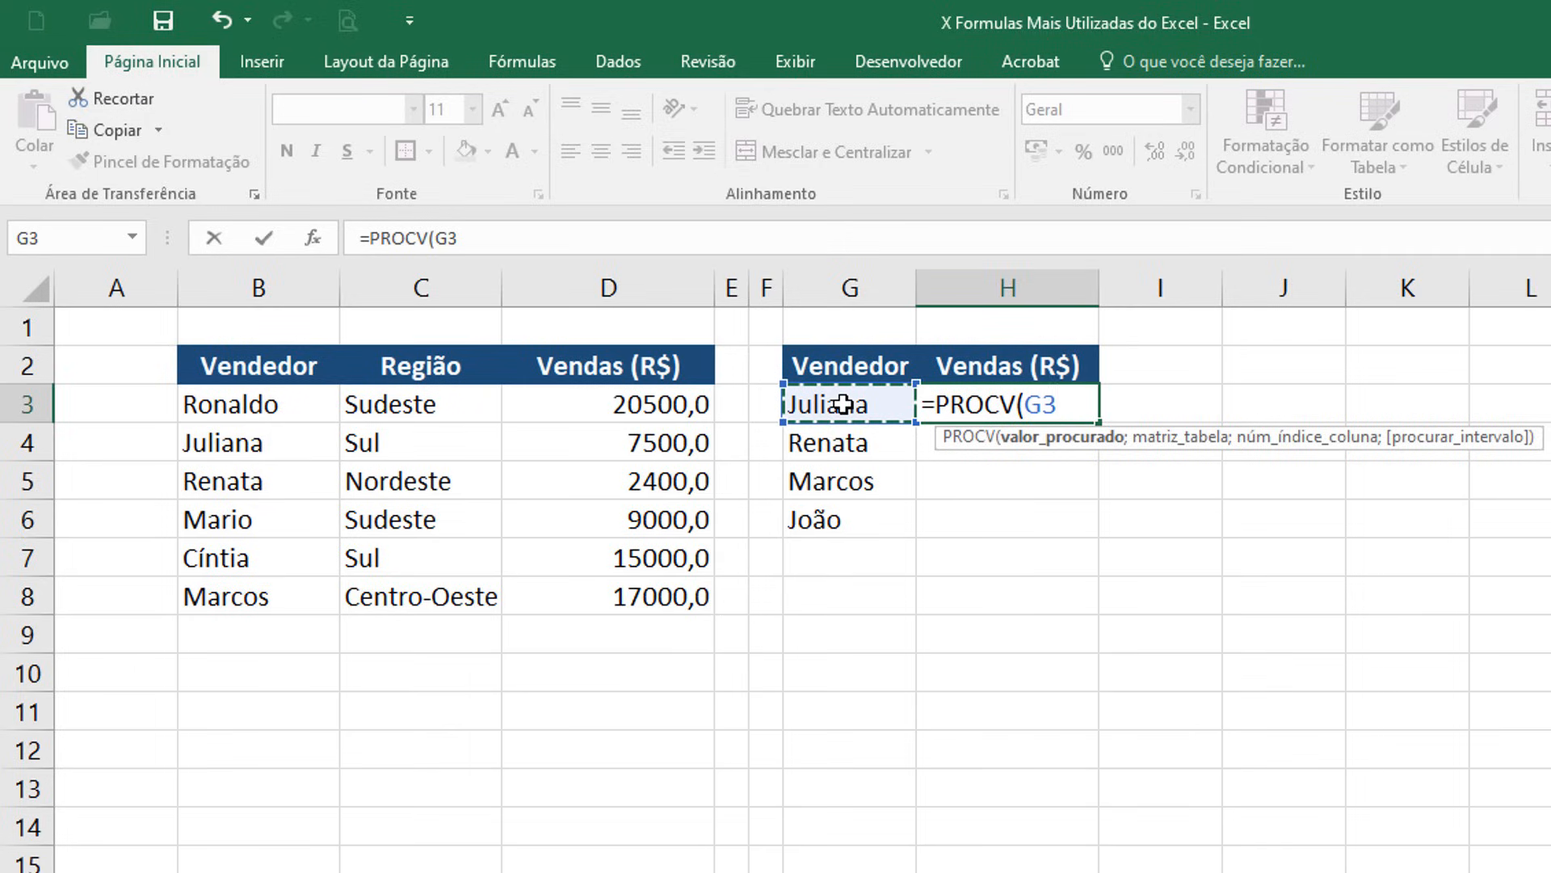
pyautogui.write(';')
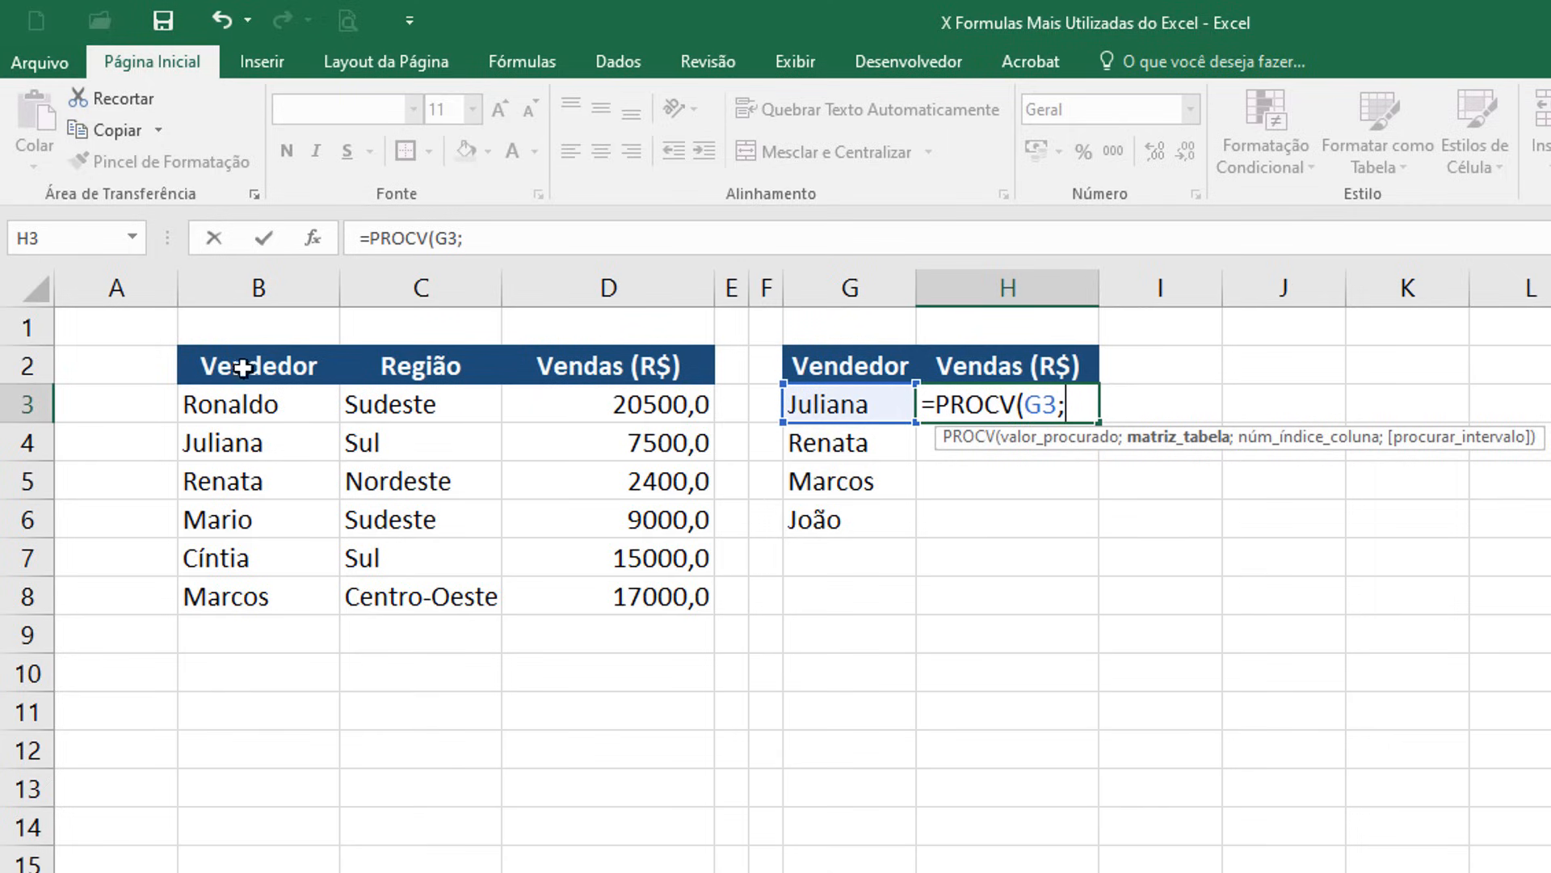
pyautogui.moveTo(208, 356); pyautogui.dragTo(678, 613)
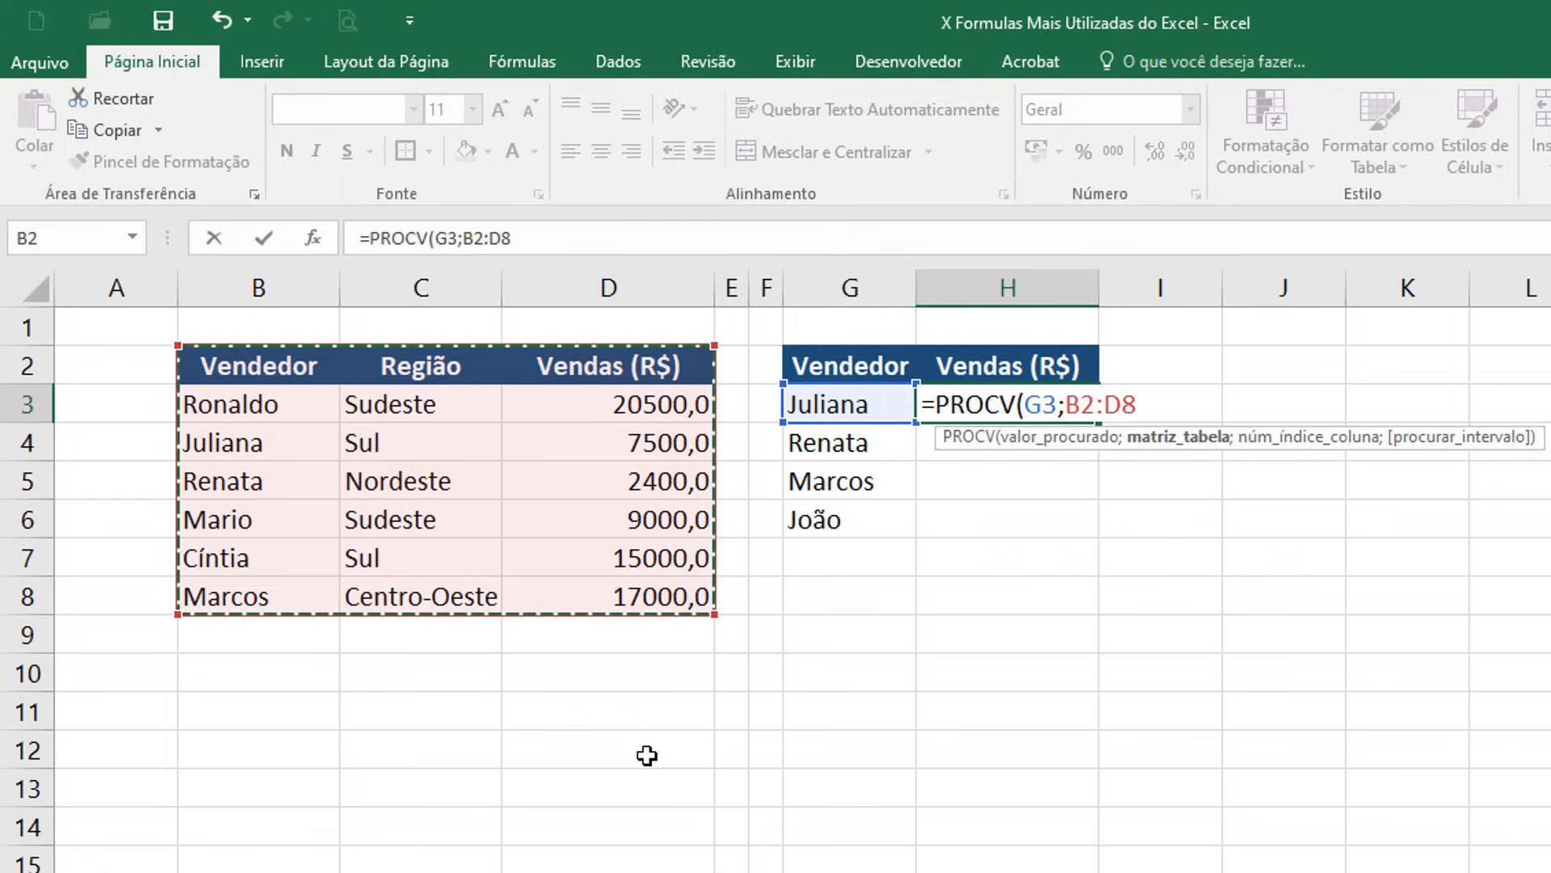
pyautogui.write(';')
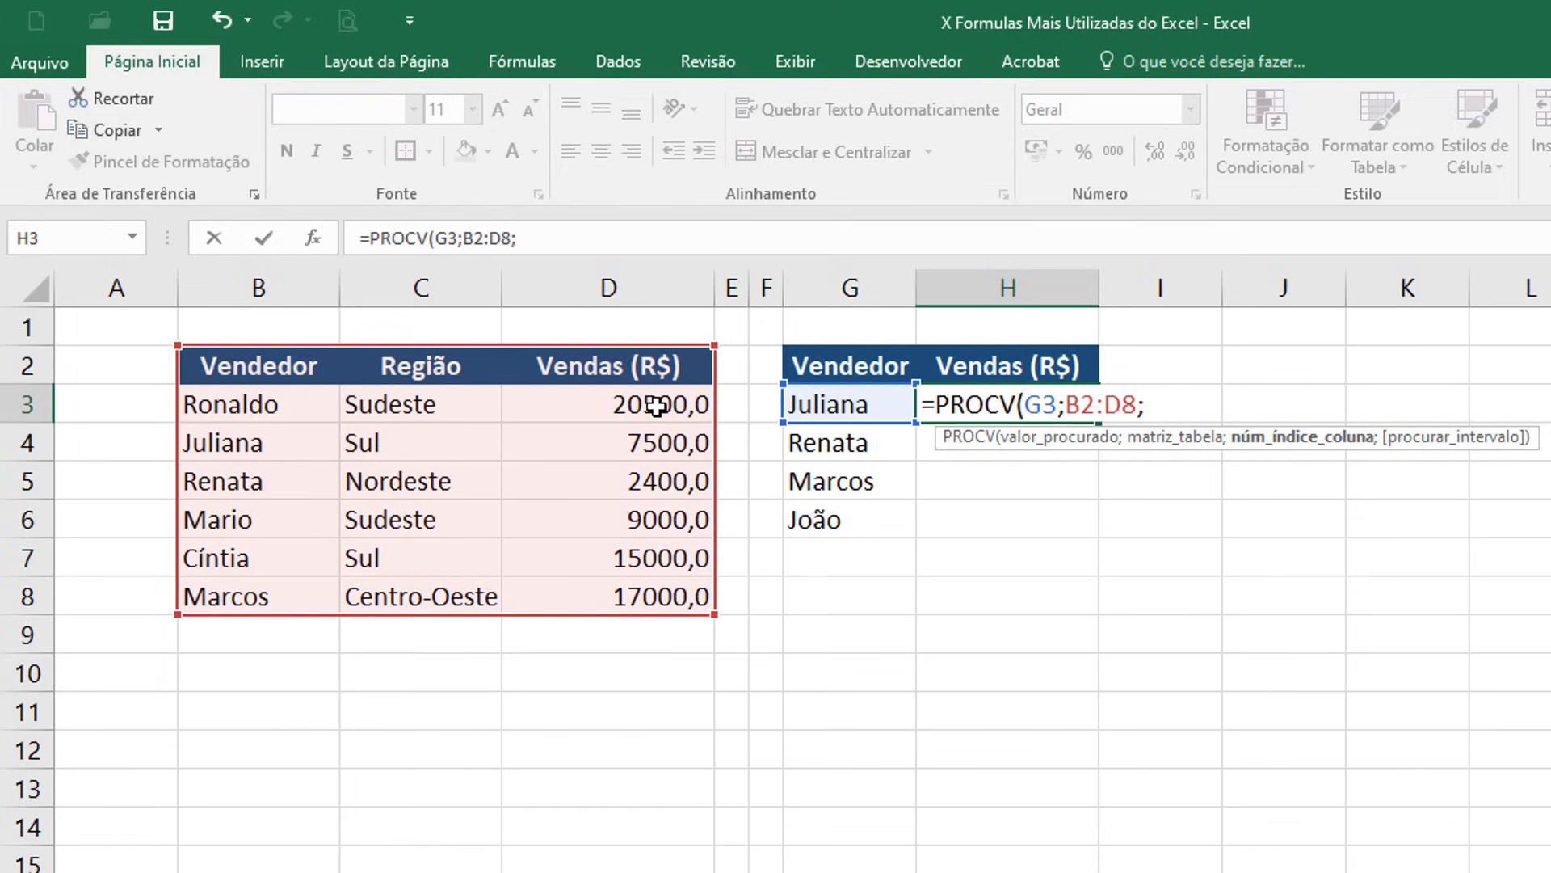
pyautogui.write('3;')
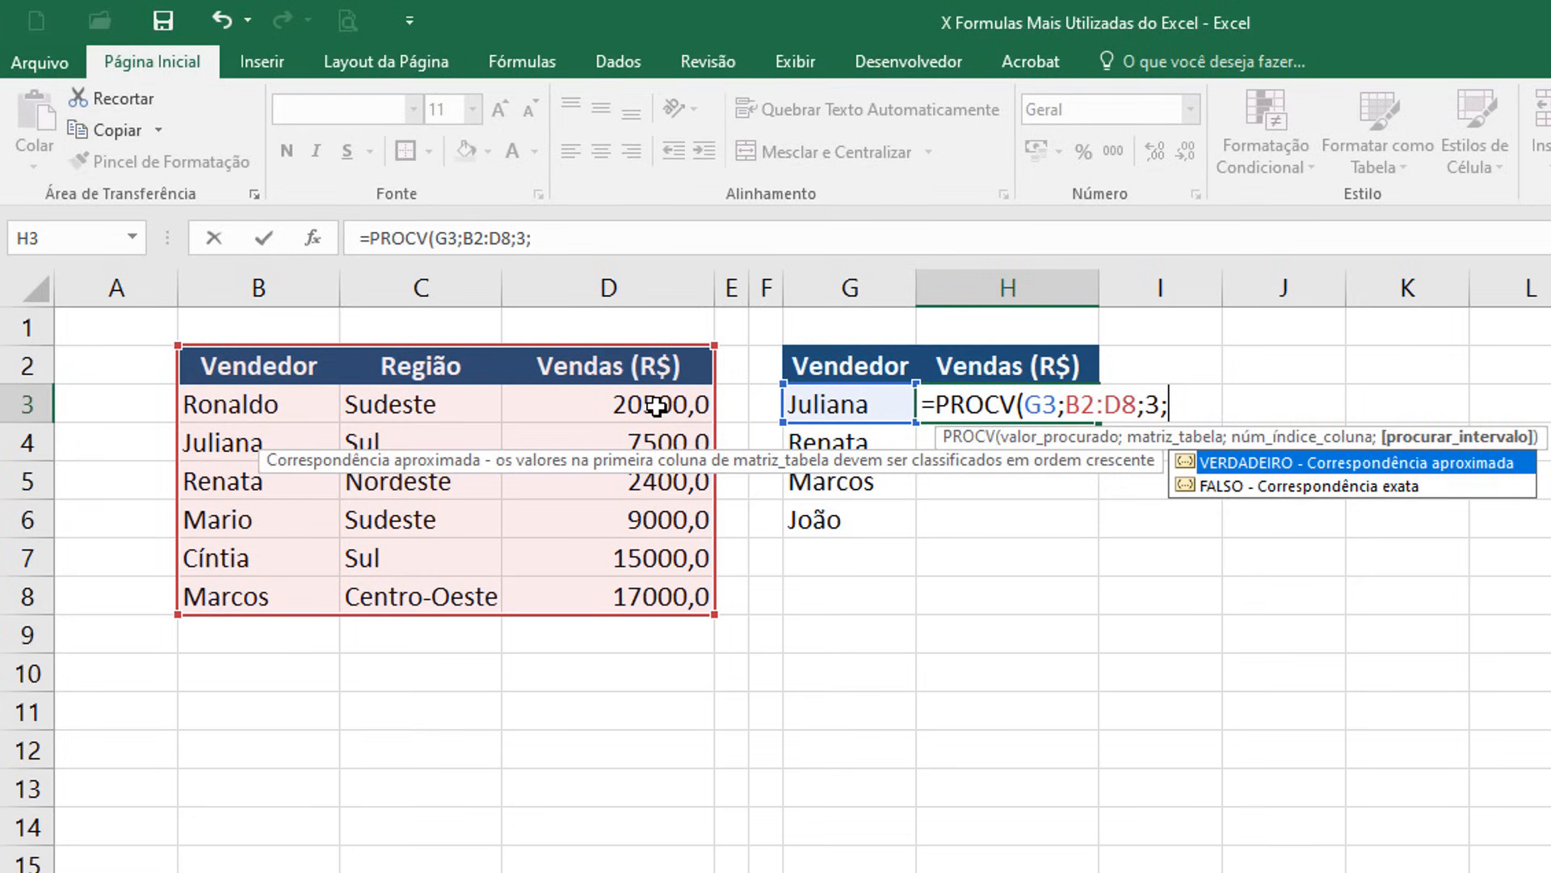
# Step: Complete the H3 PROCV formula with 0 for an exact match and compare its result with D4
pyautogui.press('Down')
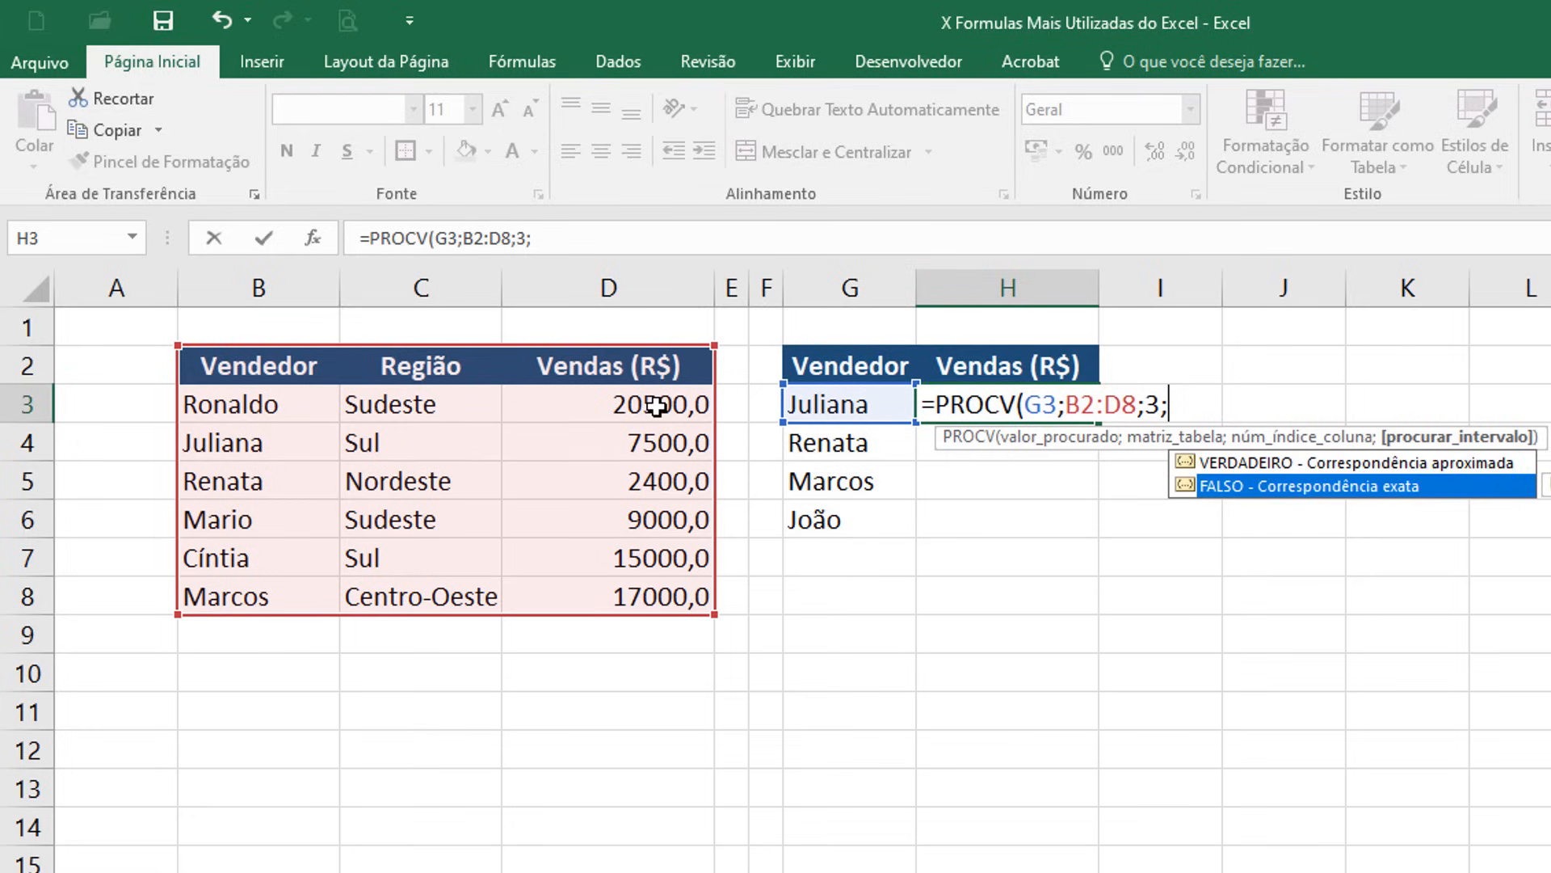
pyautogui.press('Tab')
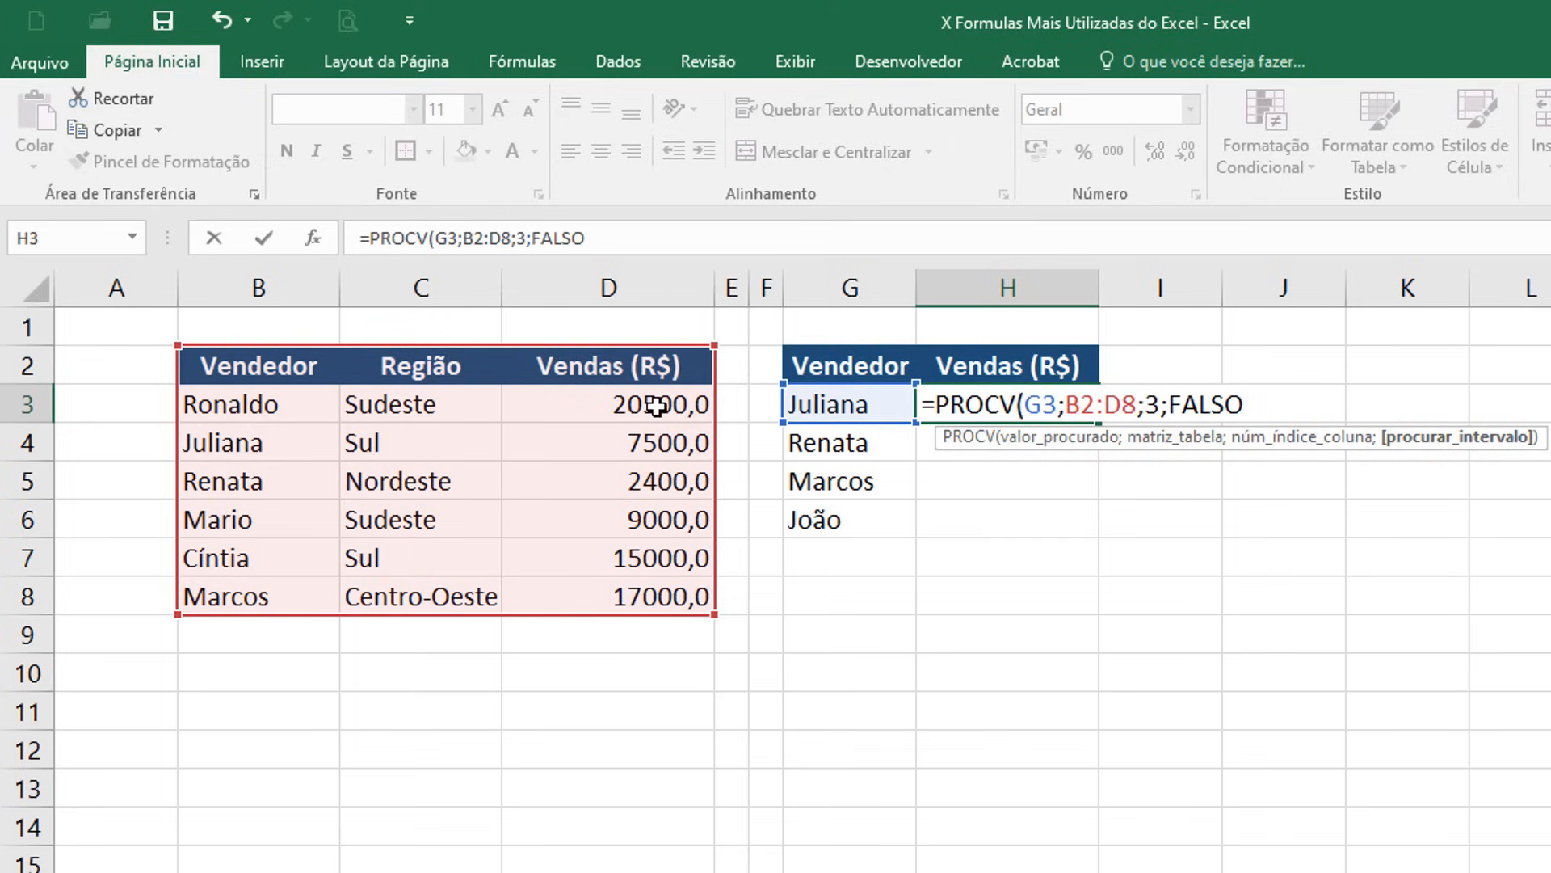
pyautogui.press('BackSpace')
pyautogui.press('BackSpace')
pyautogui.press('BackSpace')
pyautogui.press('BackSpace')
pyautogui.press('BackSpace')
pyautogui.write('0)')
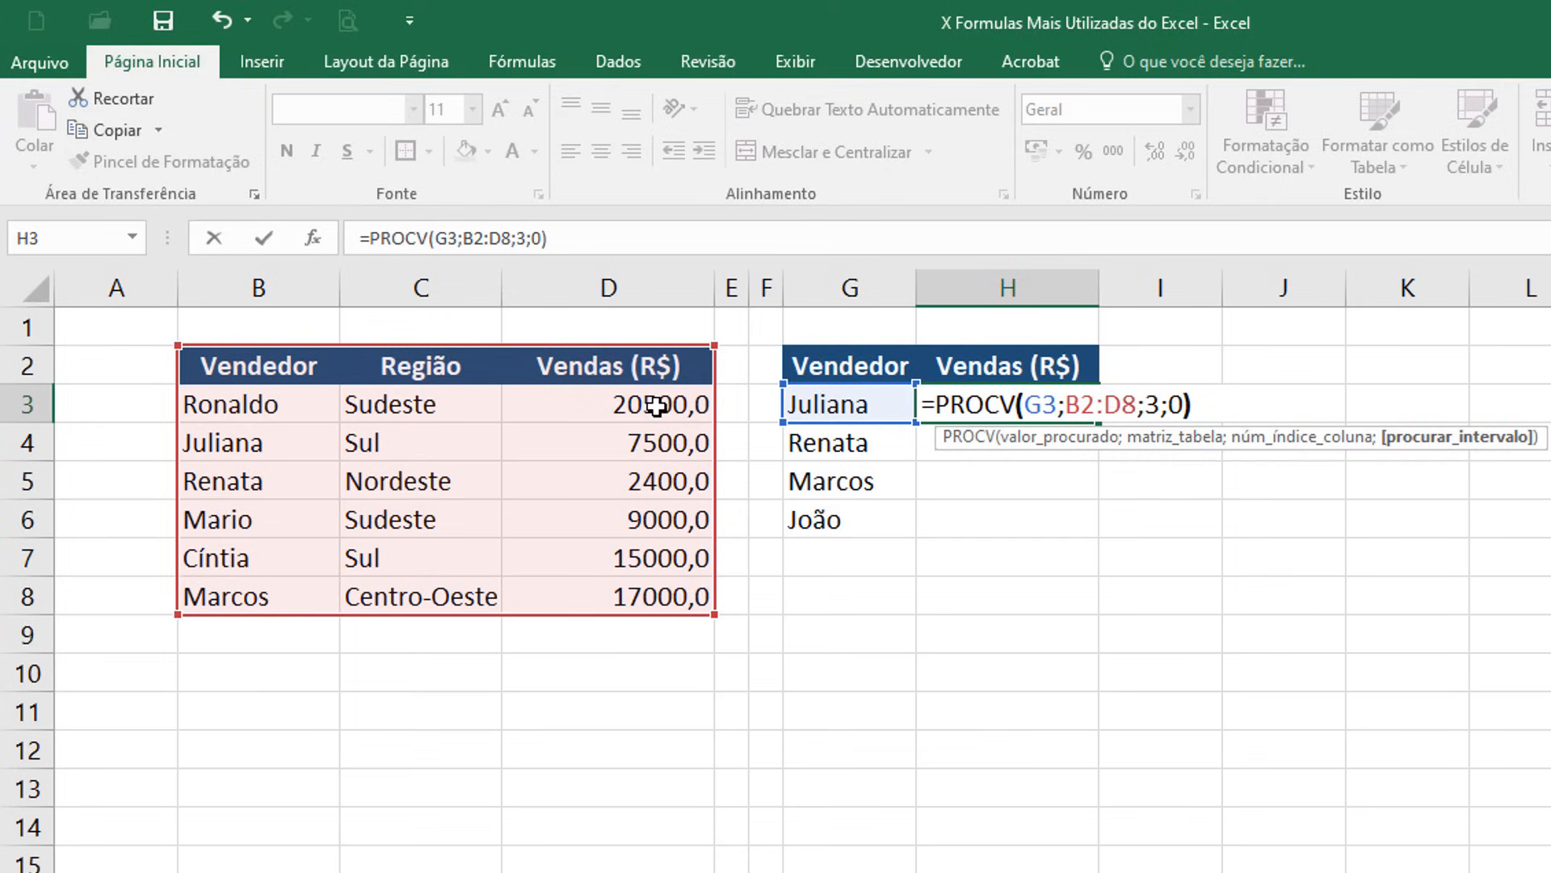
pyautogui.press('Return')
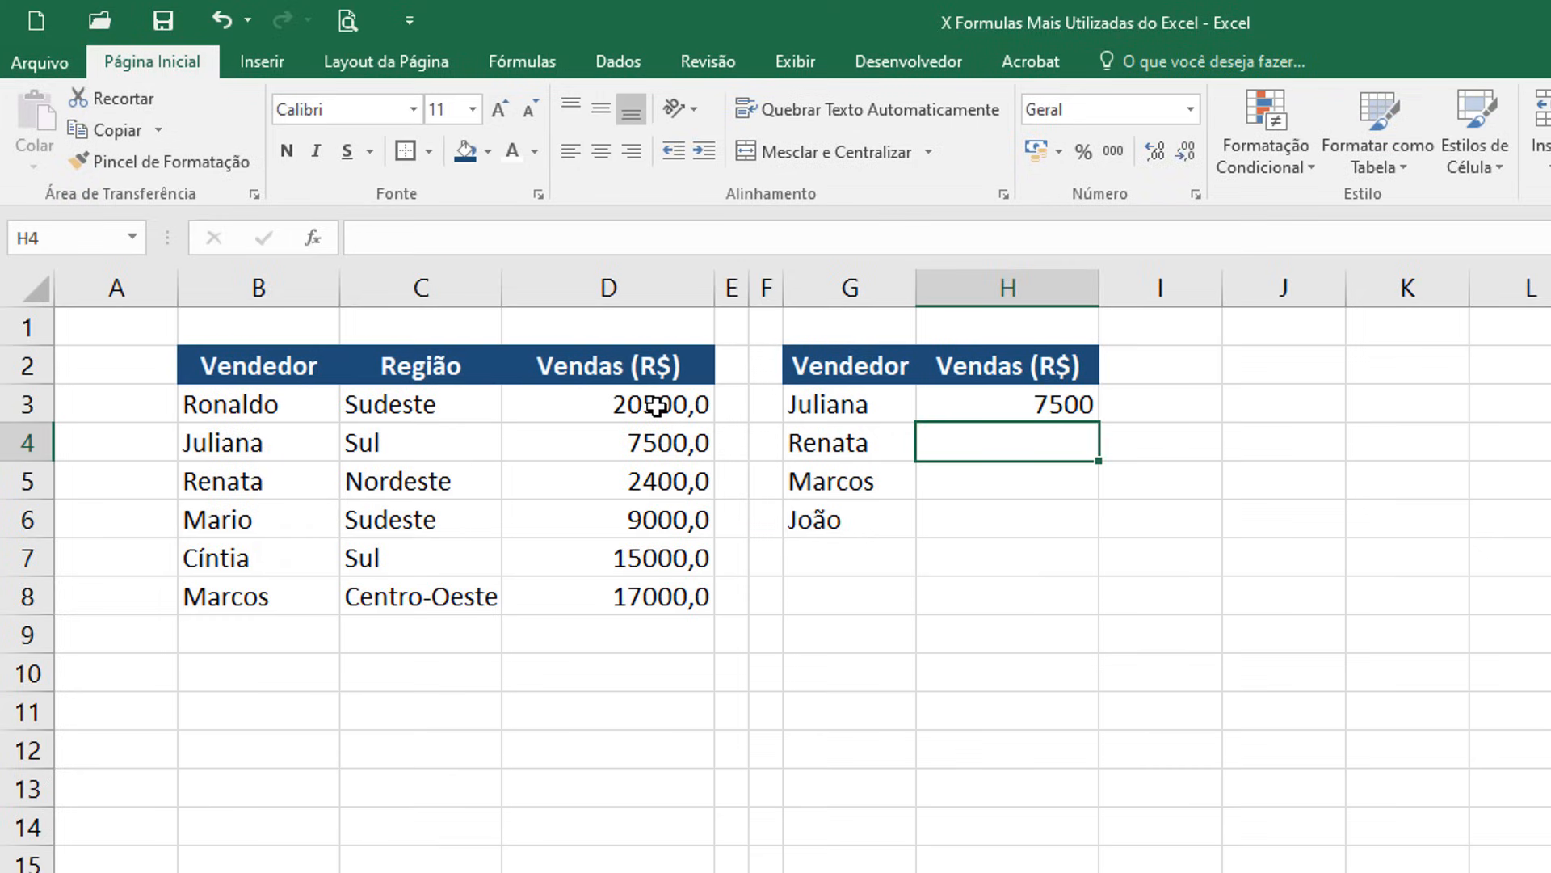
pyautogui.click(1072, 405)
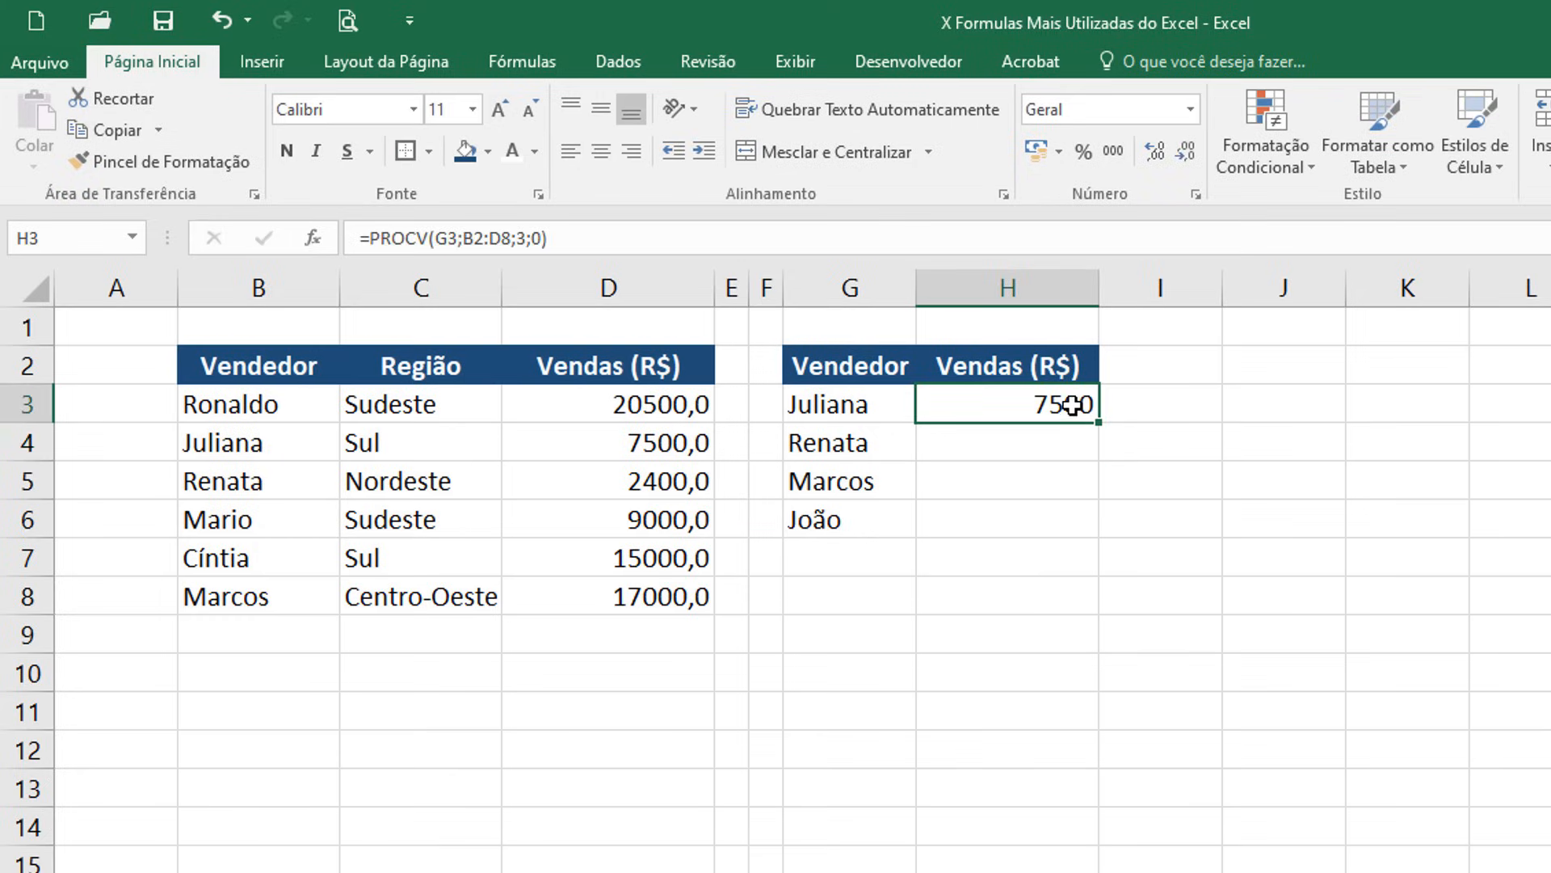
pyautogui.click(689, 449)
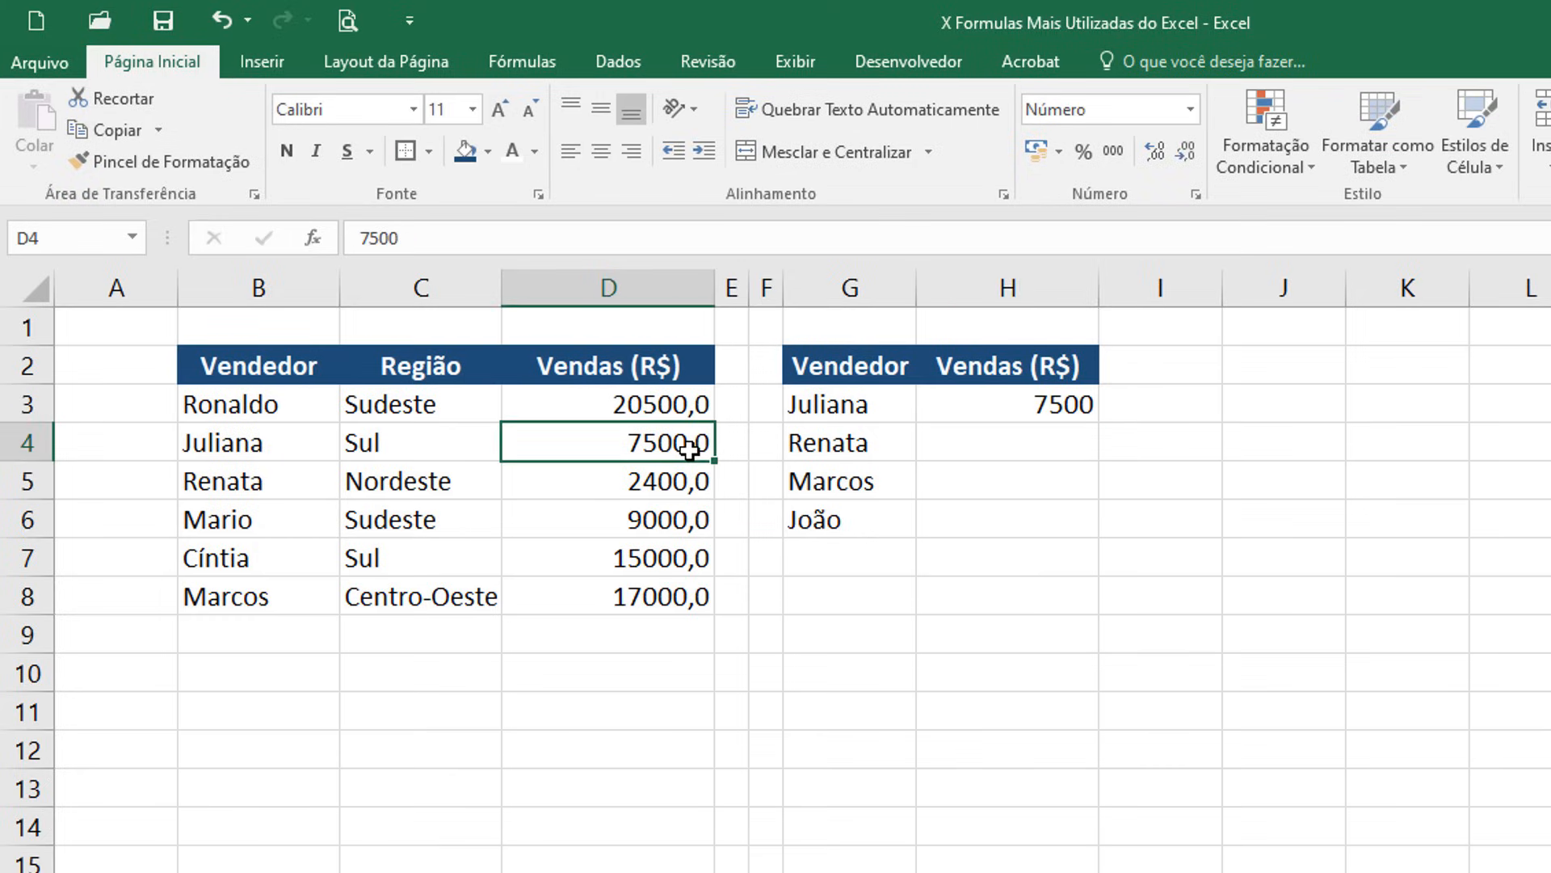
# Step: Make the table range in the H3 PROCV formula absolute as $B$2:$D$8
pyautogui.click(1066, 401)
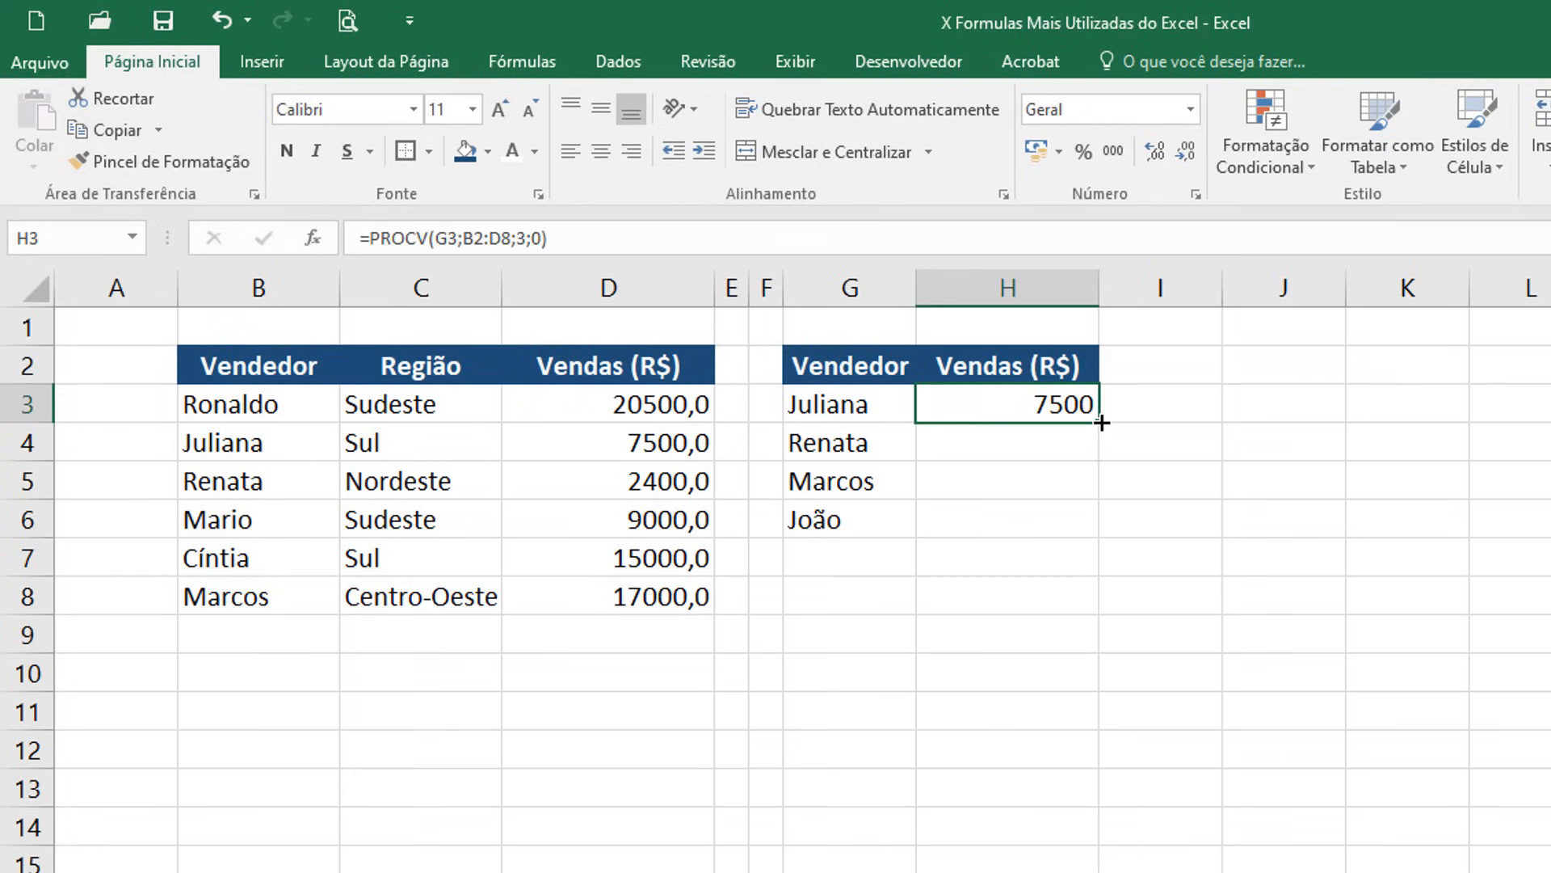
pyautogui.doubleClick(1060, 414)
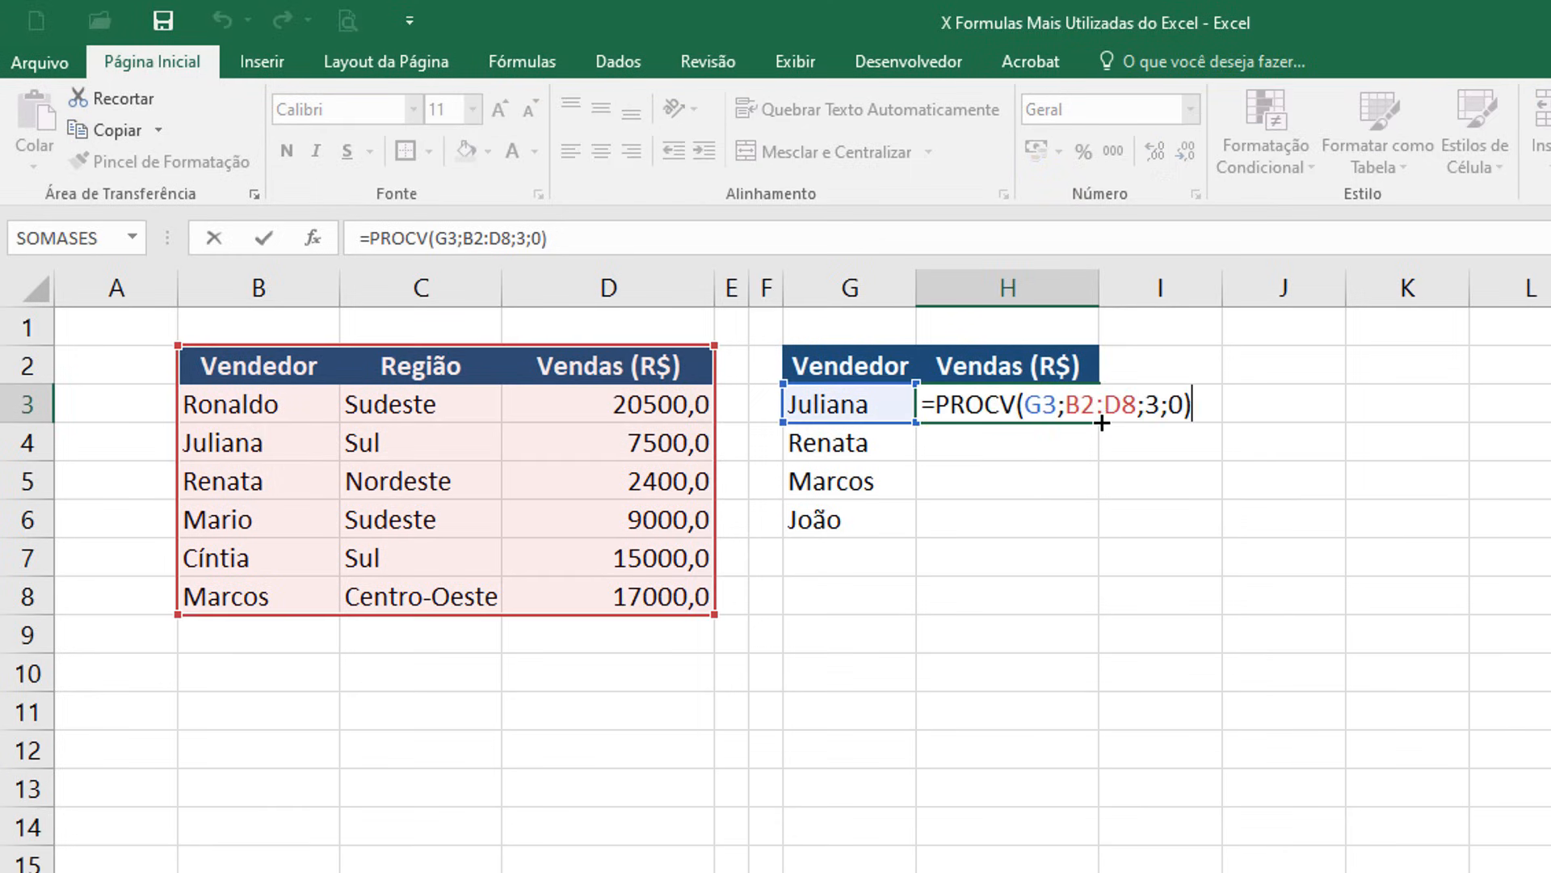
pyautogui.click(1084, 406)
pyautogui.press('F4')
pyautogui.click(1154, 406)
pyautogui.press('F4')
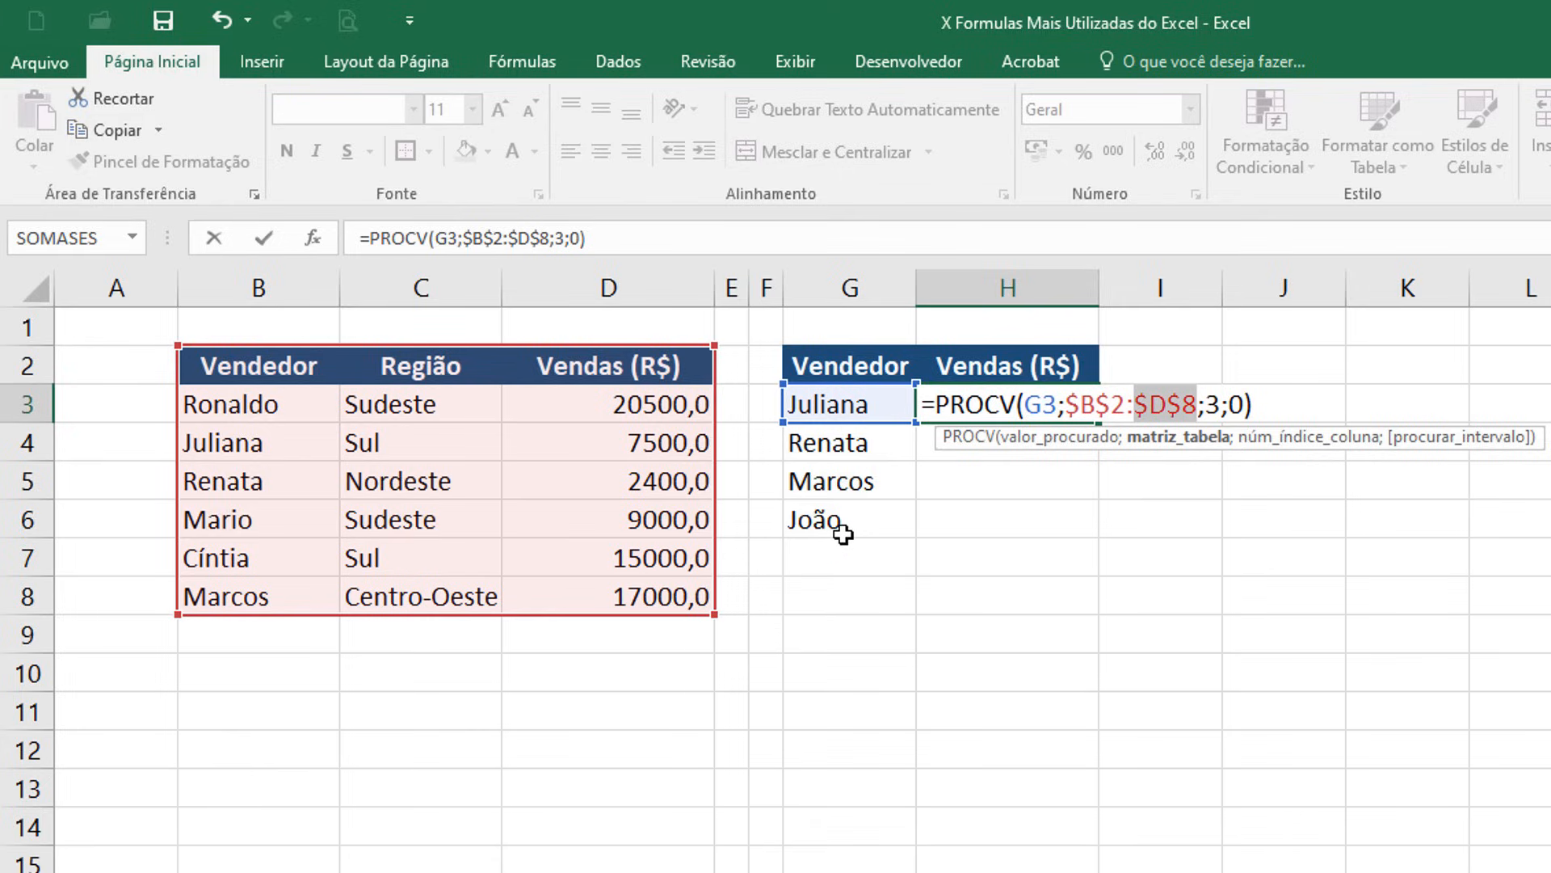
pyautogui.press('Return')
# Step: Fill the PROCV formula from H3 down to H6 and check the result for the seller in G4
pyautogui.click(1042, 406)
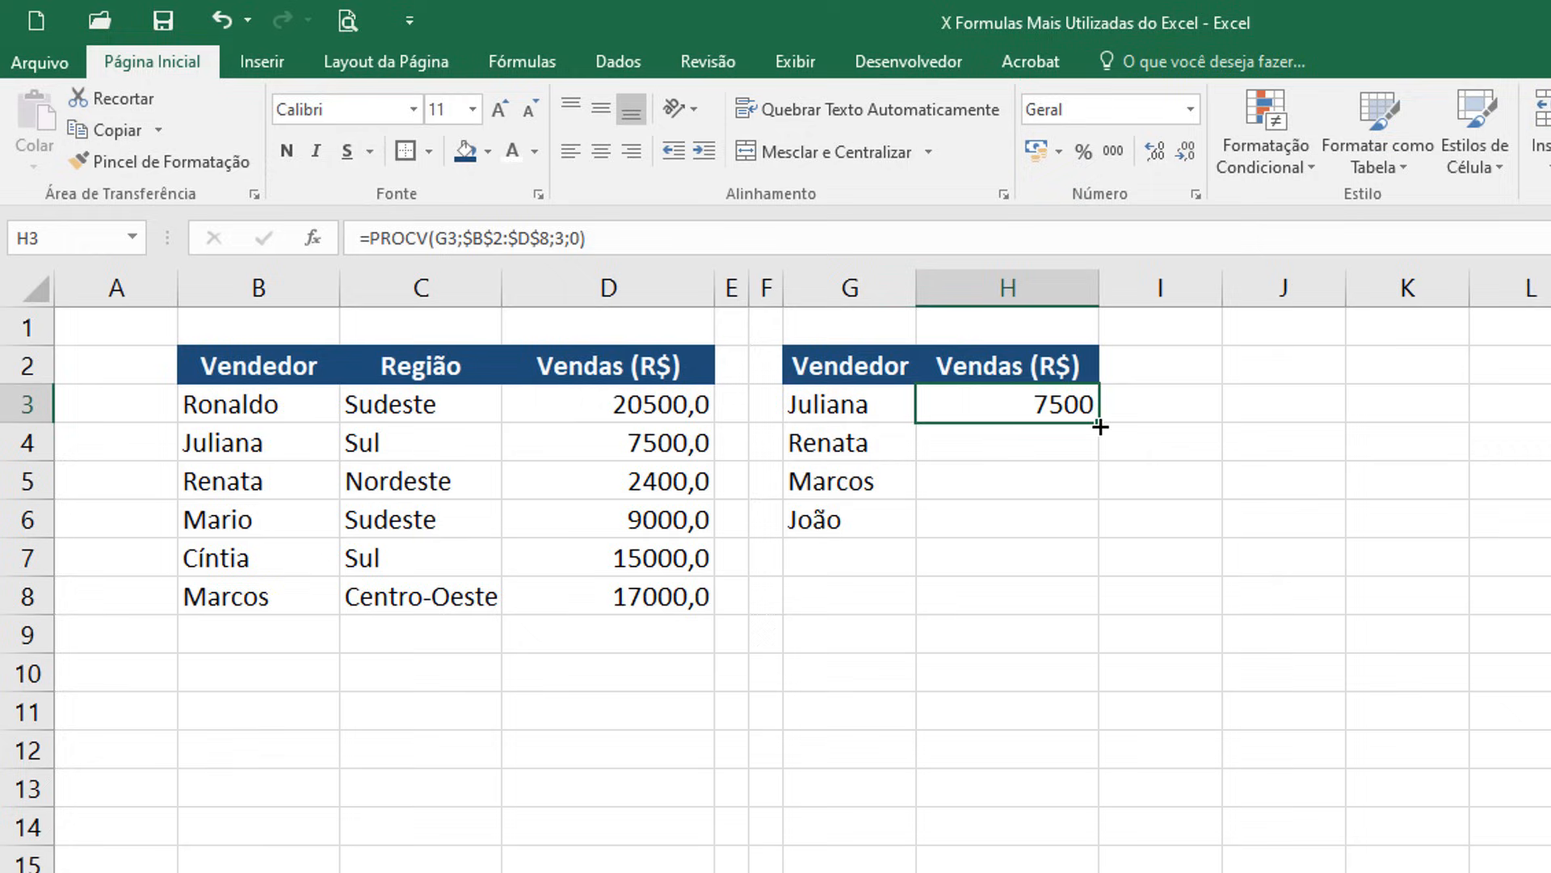
pyautogui.doubleClick(1100, 426)
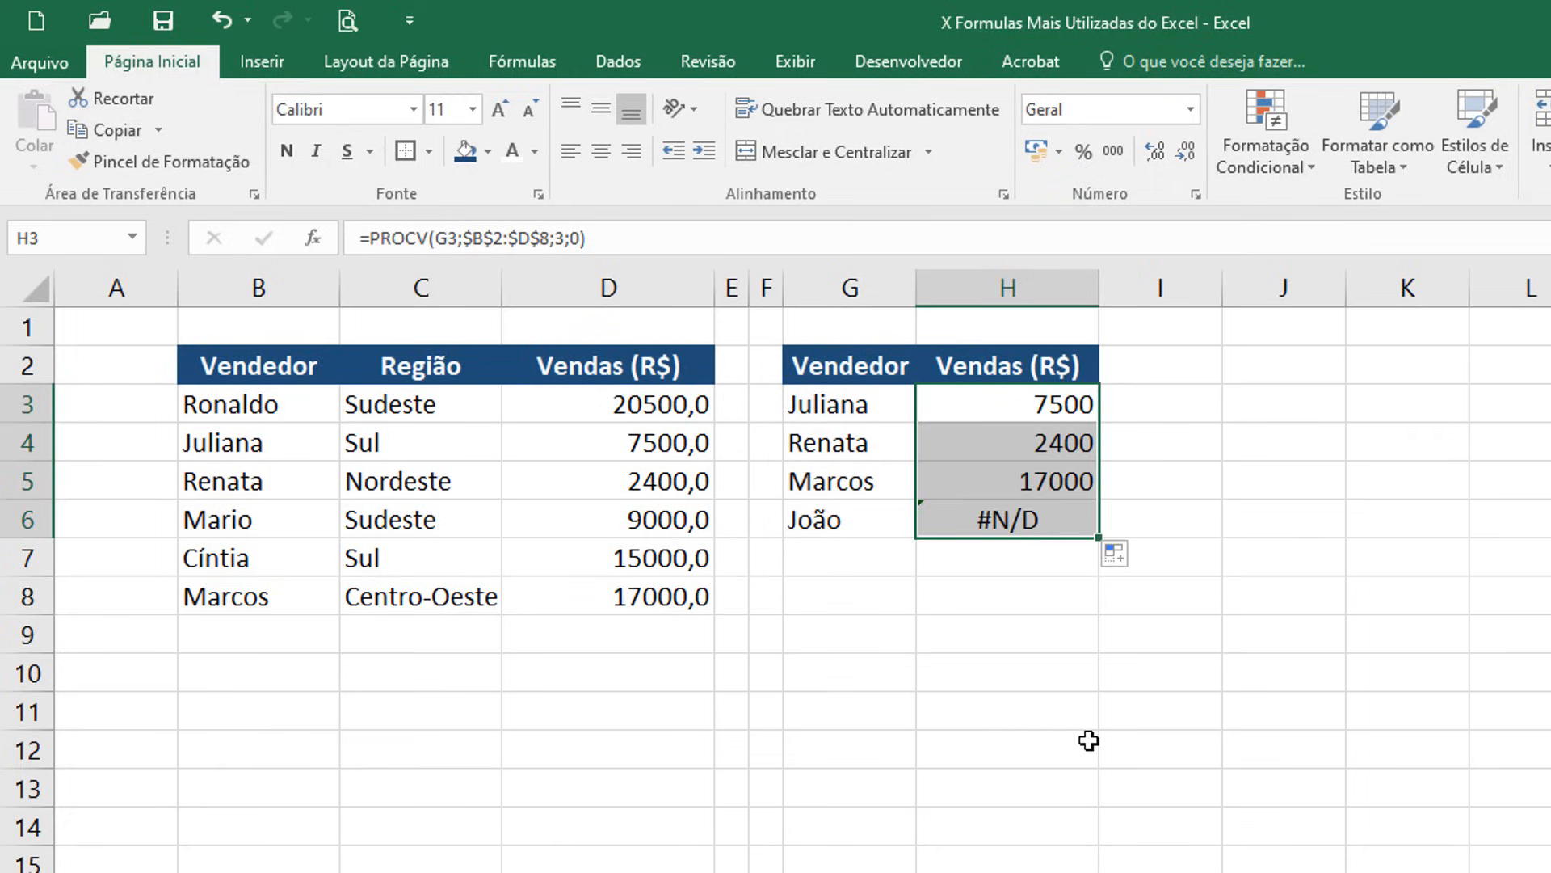
pyautogui.click(841, 437)
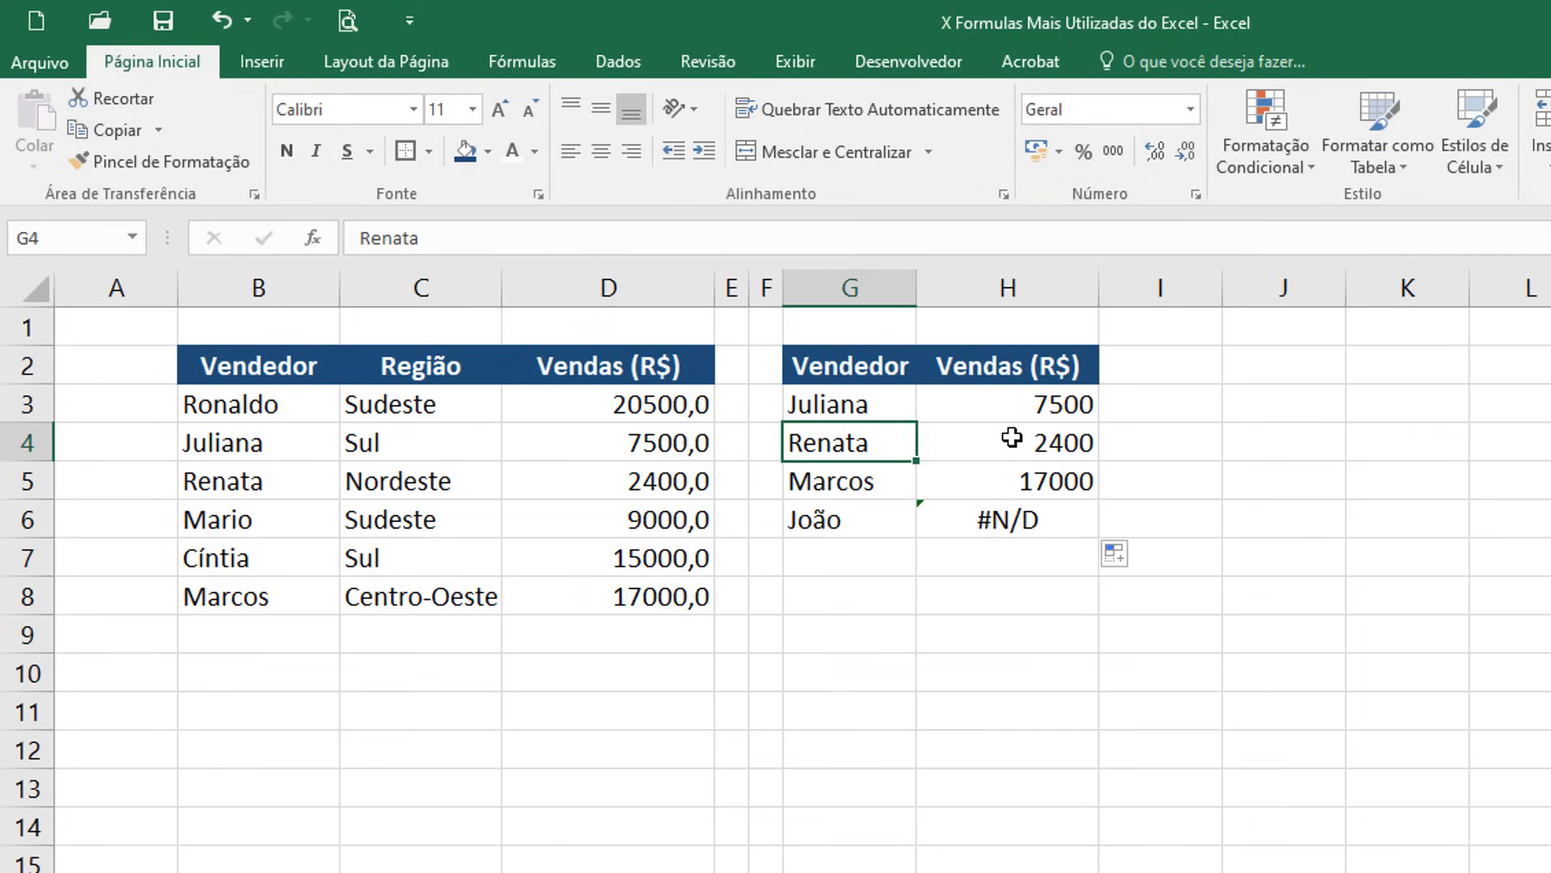
# Step: Compare the PROCV results for the sellers in G4 and G5 with the source sales in D5 and D8
pyautogui.click(966, 439)
pyautogui.click(656, 488)
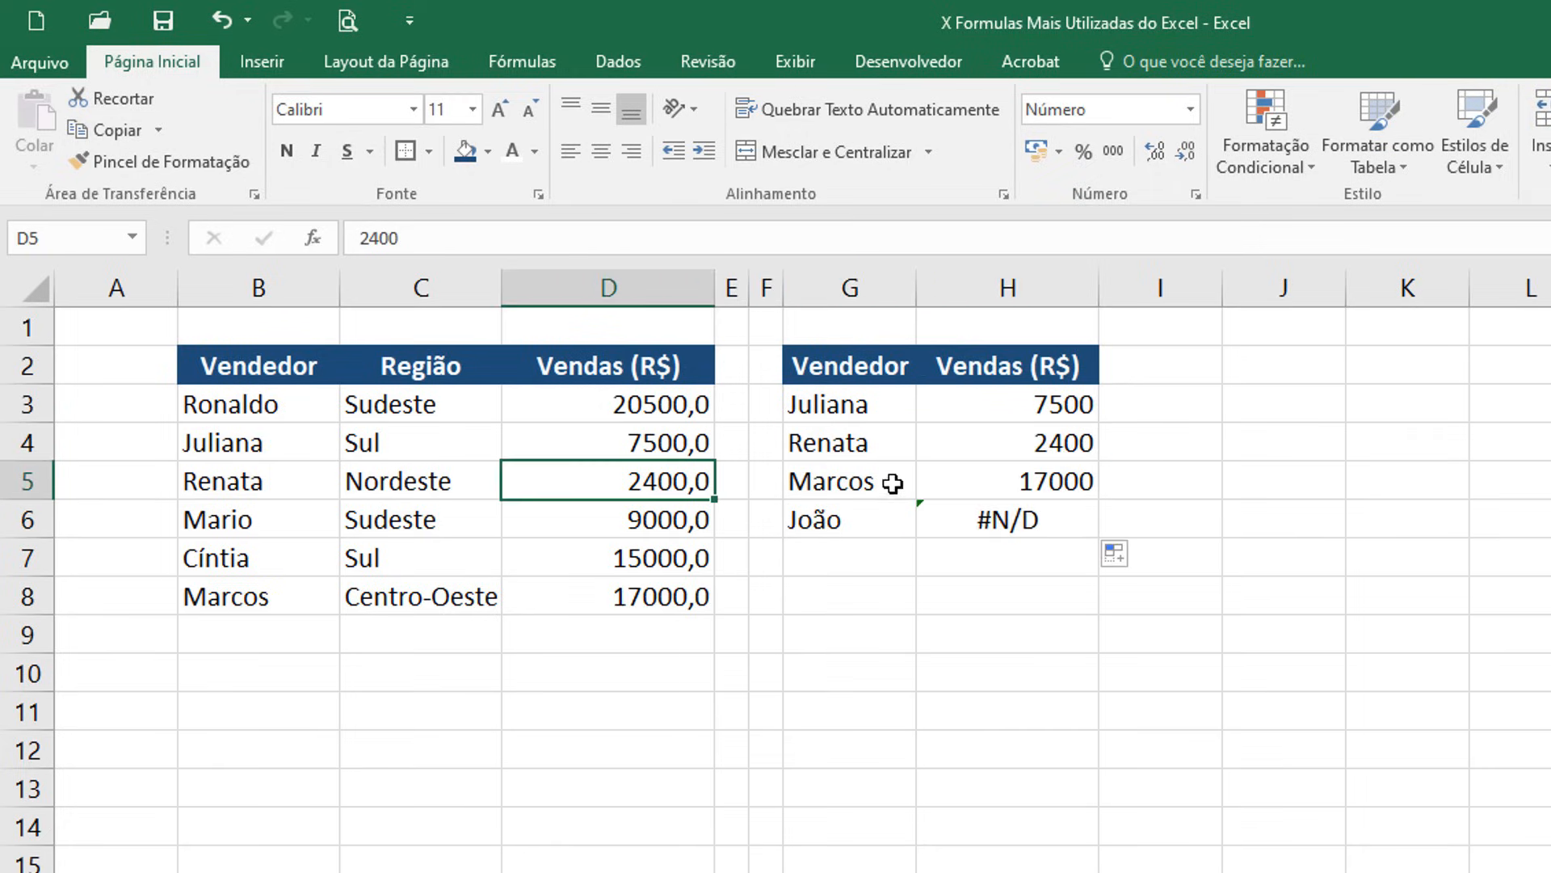
pyautogui.click(861, 482)
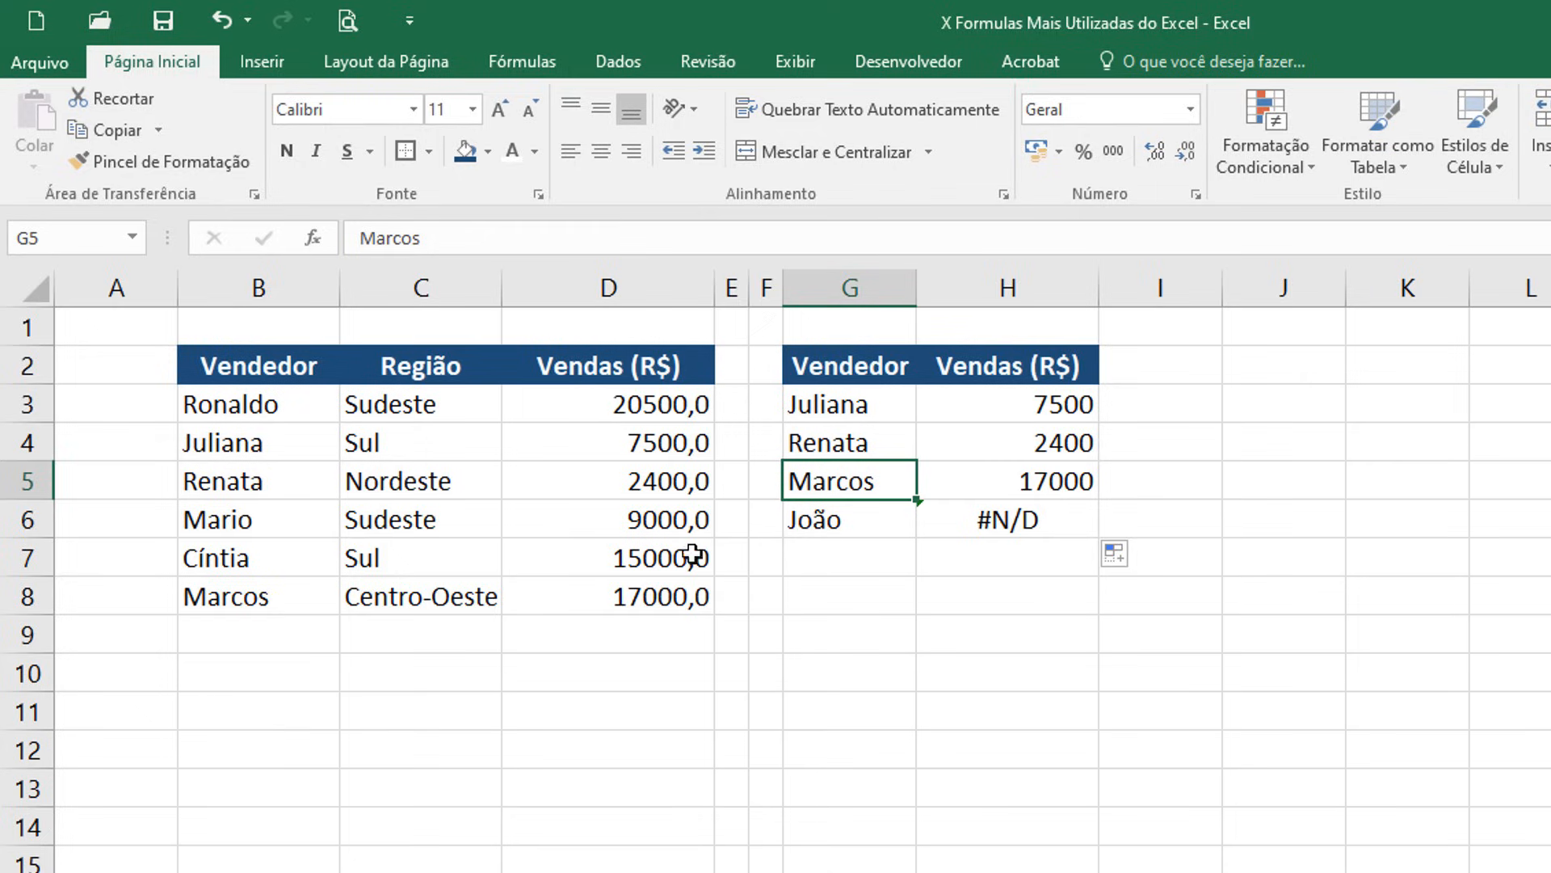
pyautogui.click(663, 602)
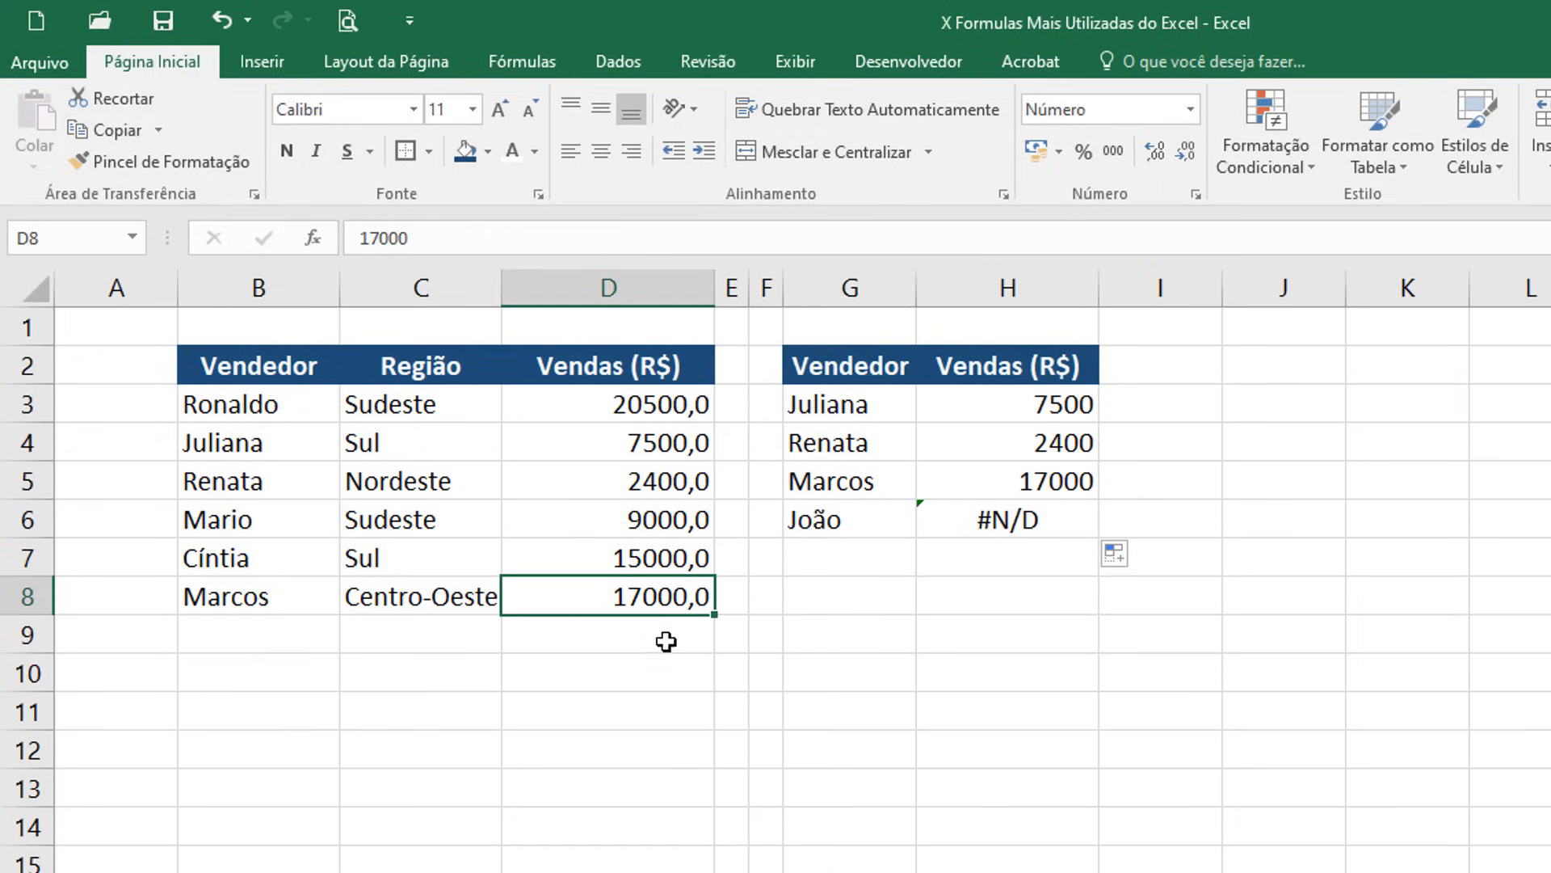
# Step: Begin a PROCH formula in F11 with F10 as lookup value and B2:N6 as table
pyautogui.hotkey('ctrl', 'z')
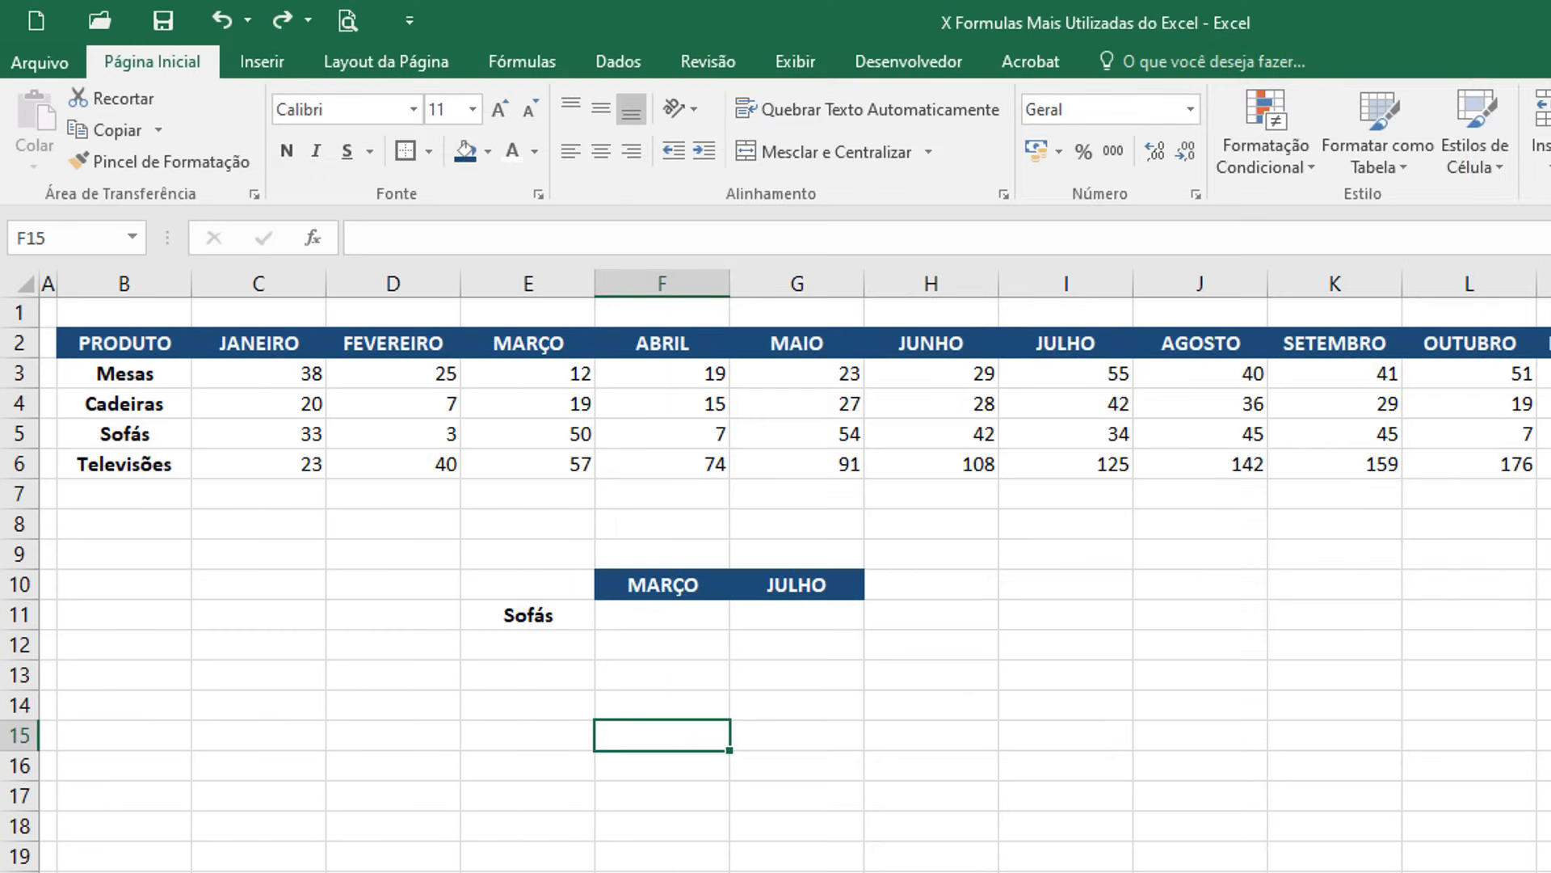
pyautogui.click(675, 619)
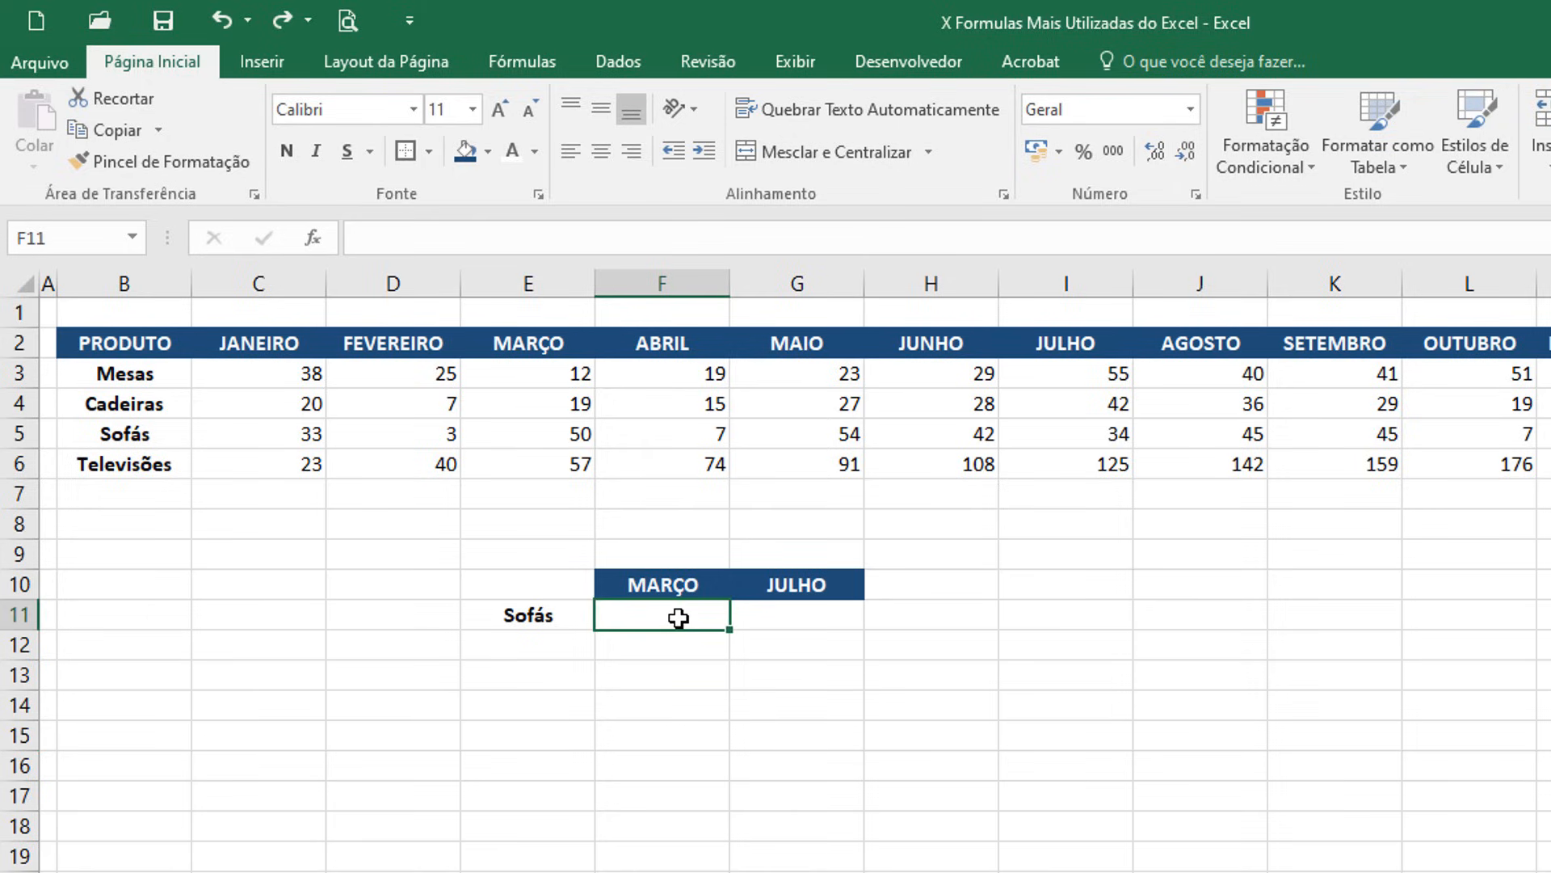
pyautogui.write('=')
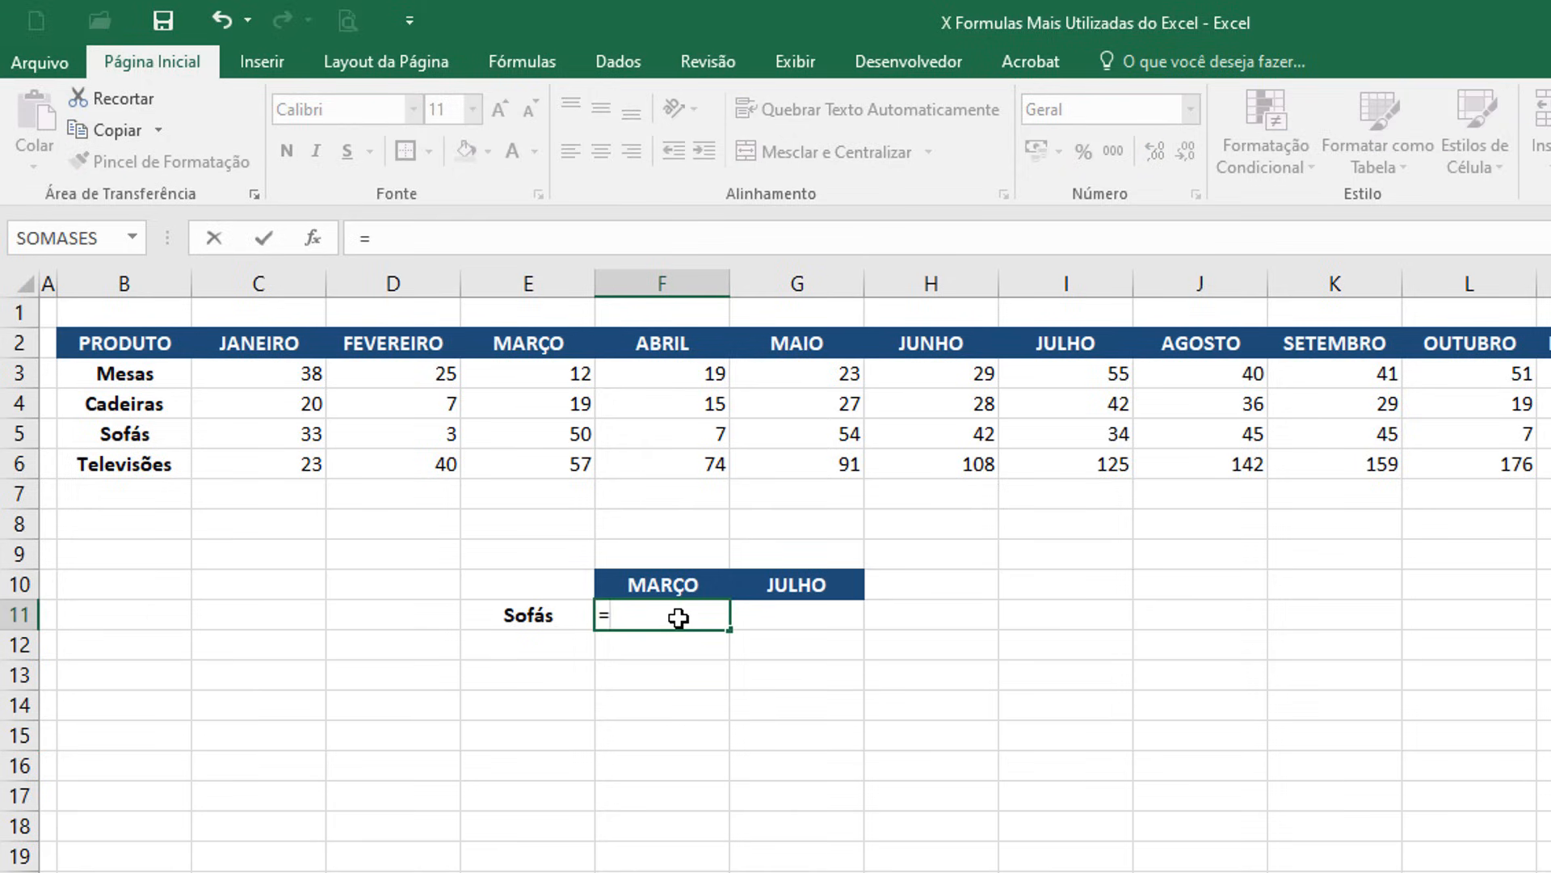
pyautogui.write('PROCH(')
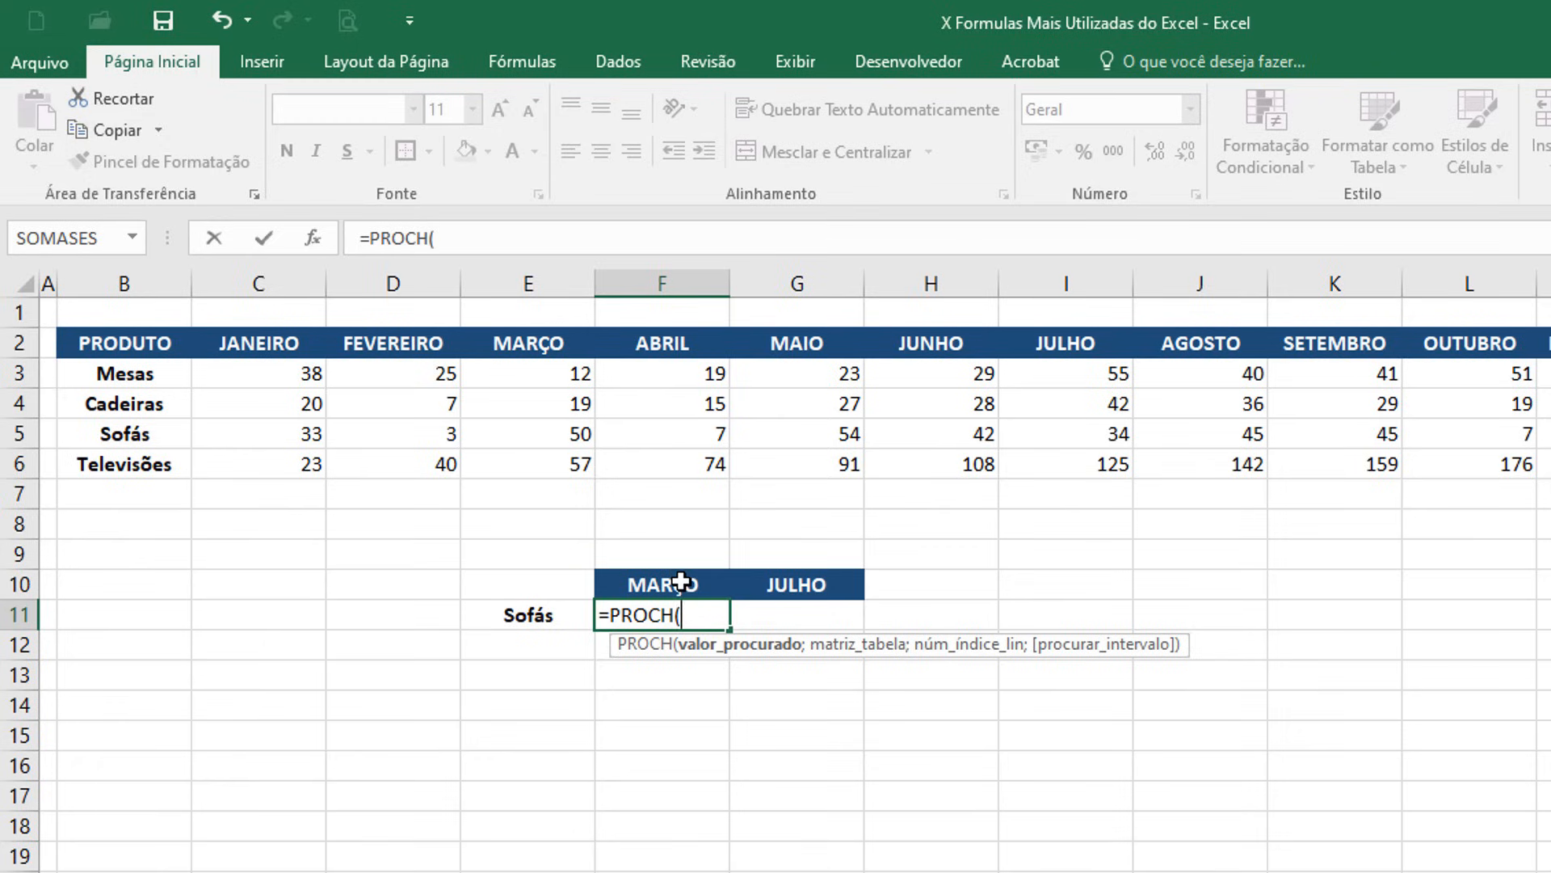
pyautogui.click(681, 581)
pyautogui.write(';')
pyautogui.moveTo(156, 342); pyautogui.dragTo(1550, 465)
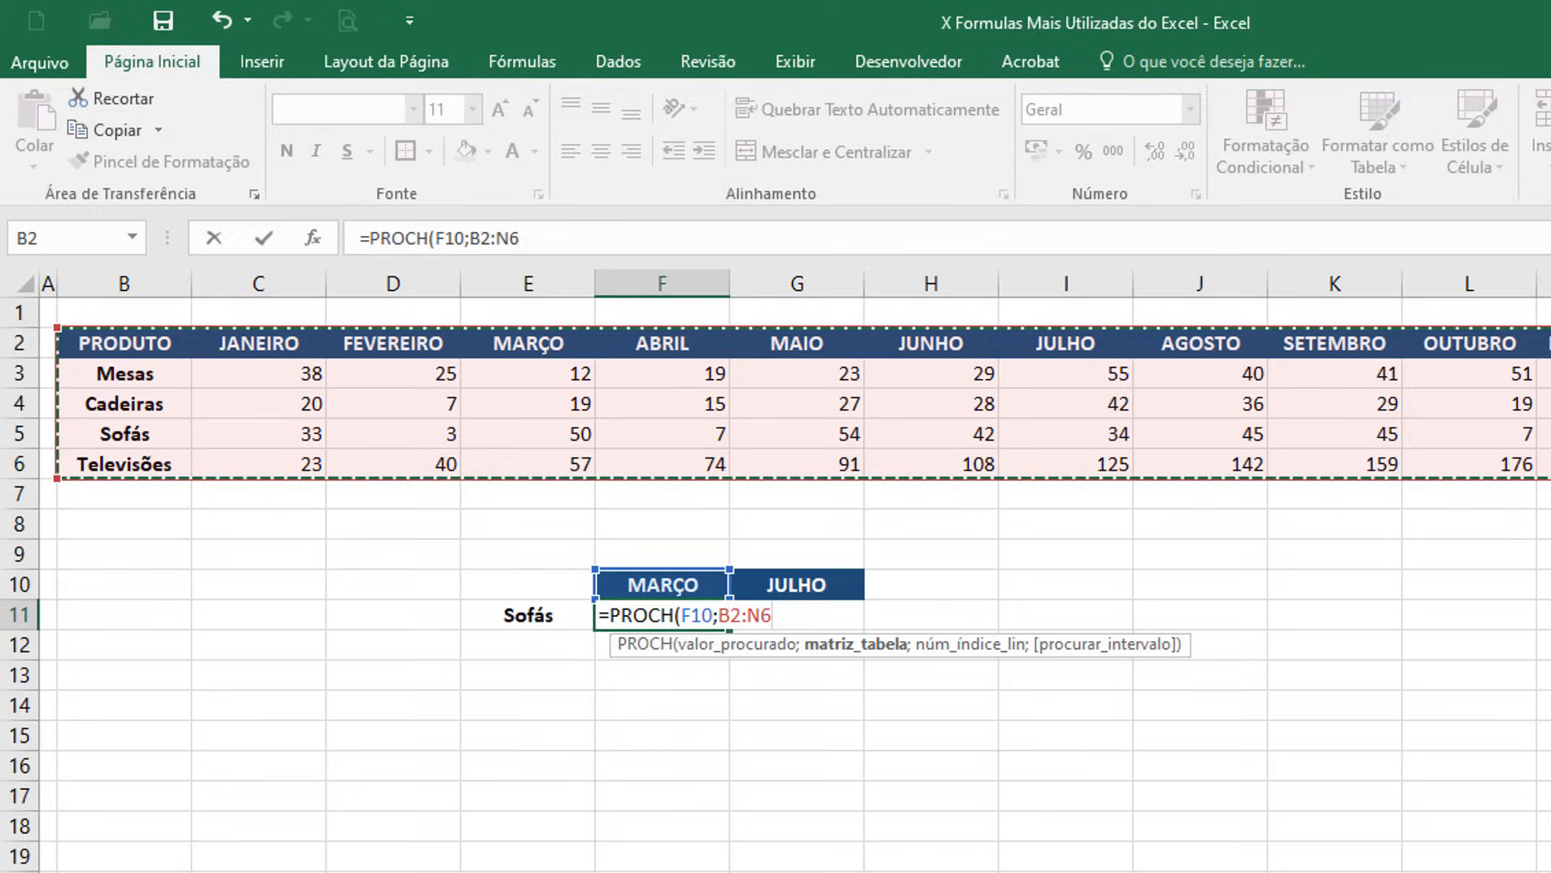
# Step: Complete the F11 PROCH formula with row index 4 and 0 for an exact match, and compare its result with E5
pyautogui.write(';')
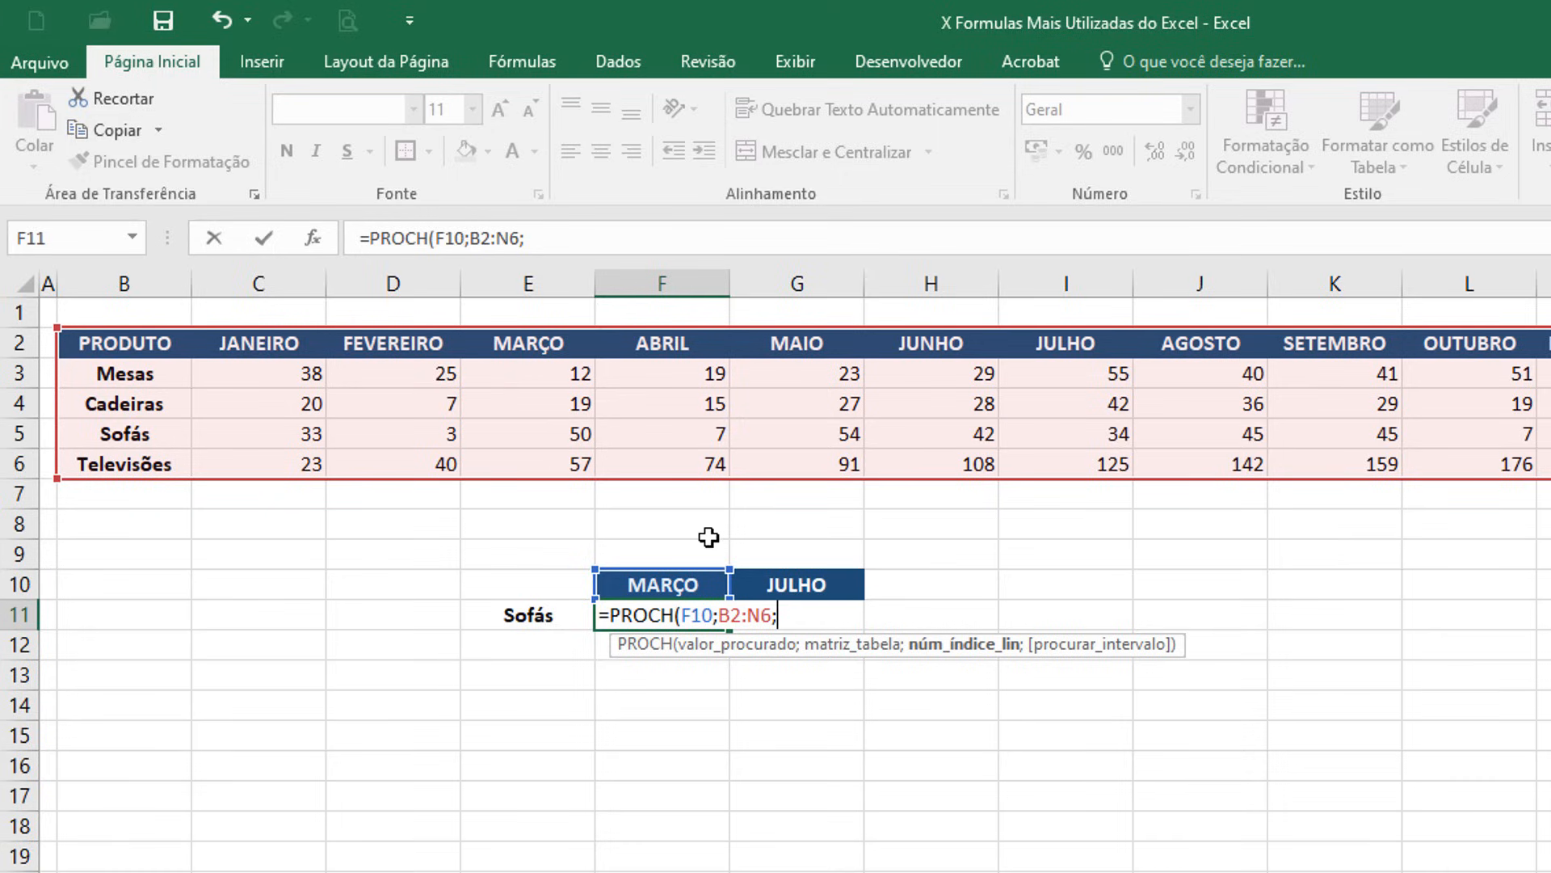
pyautogui.write('4;')
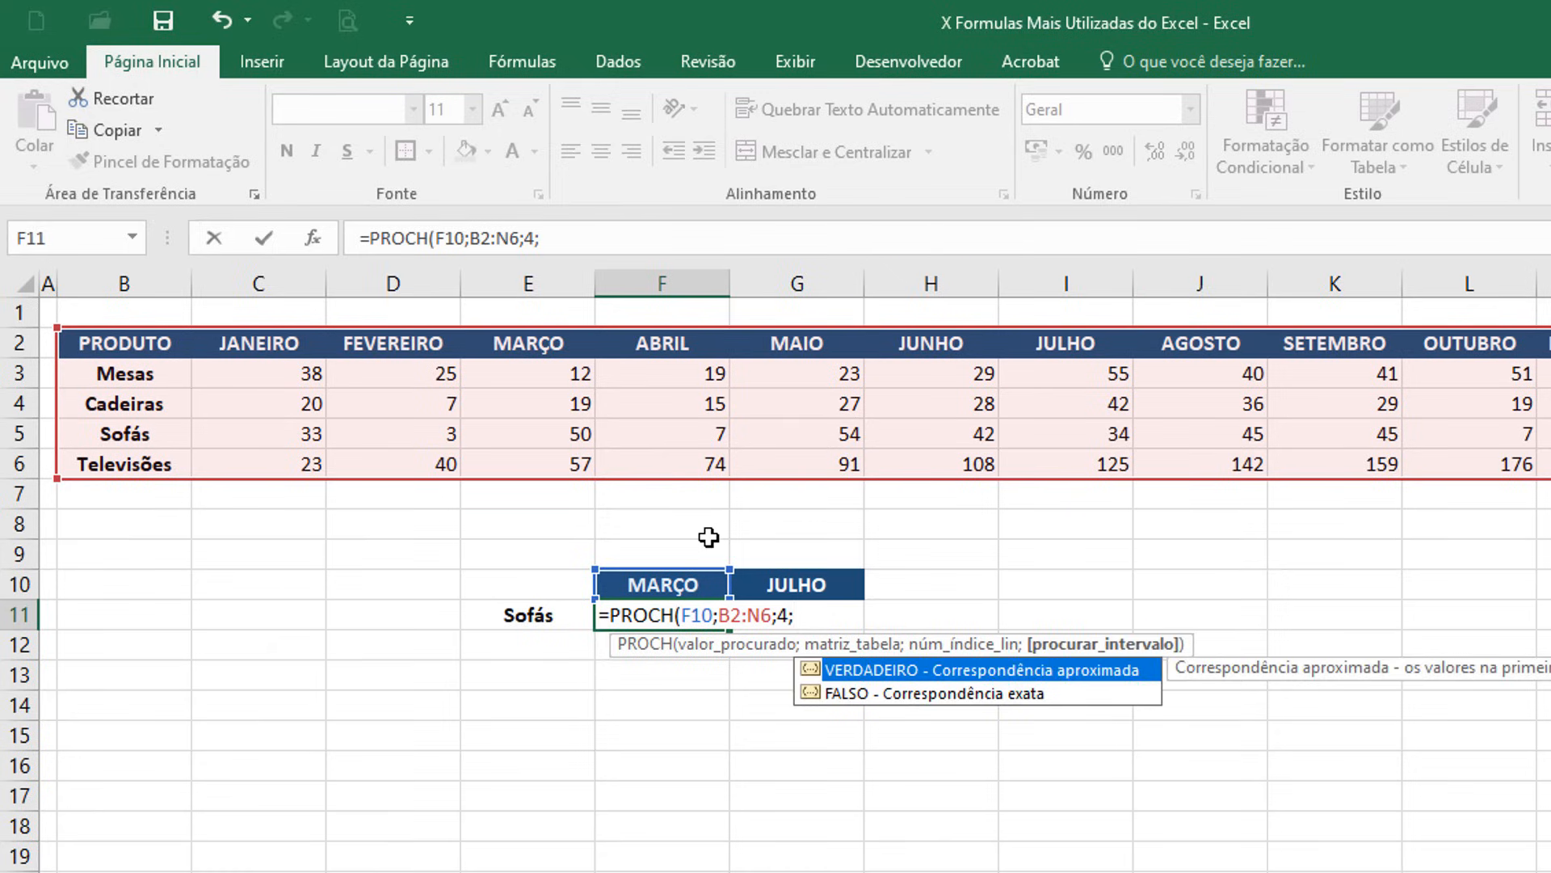
pyautogui.write('0)')
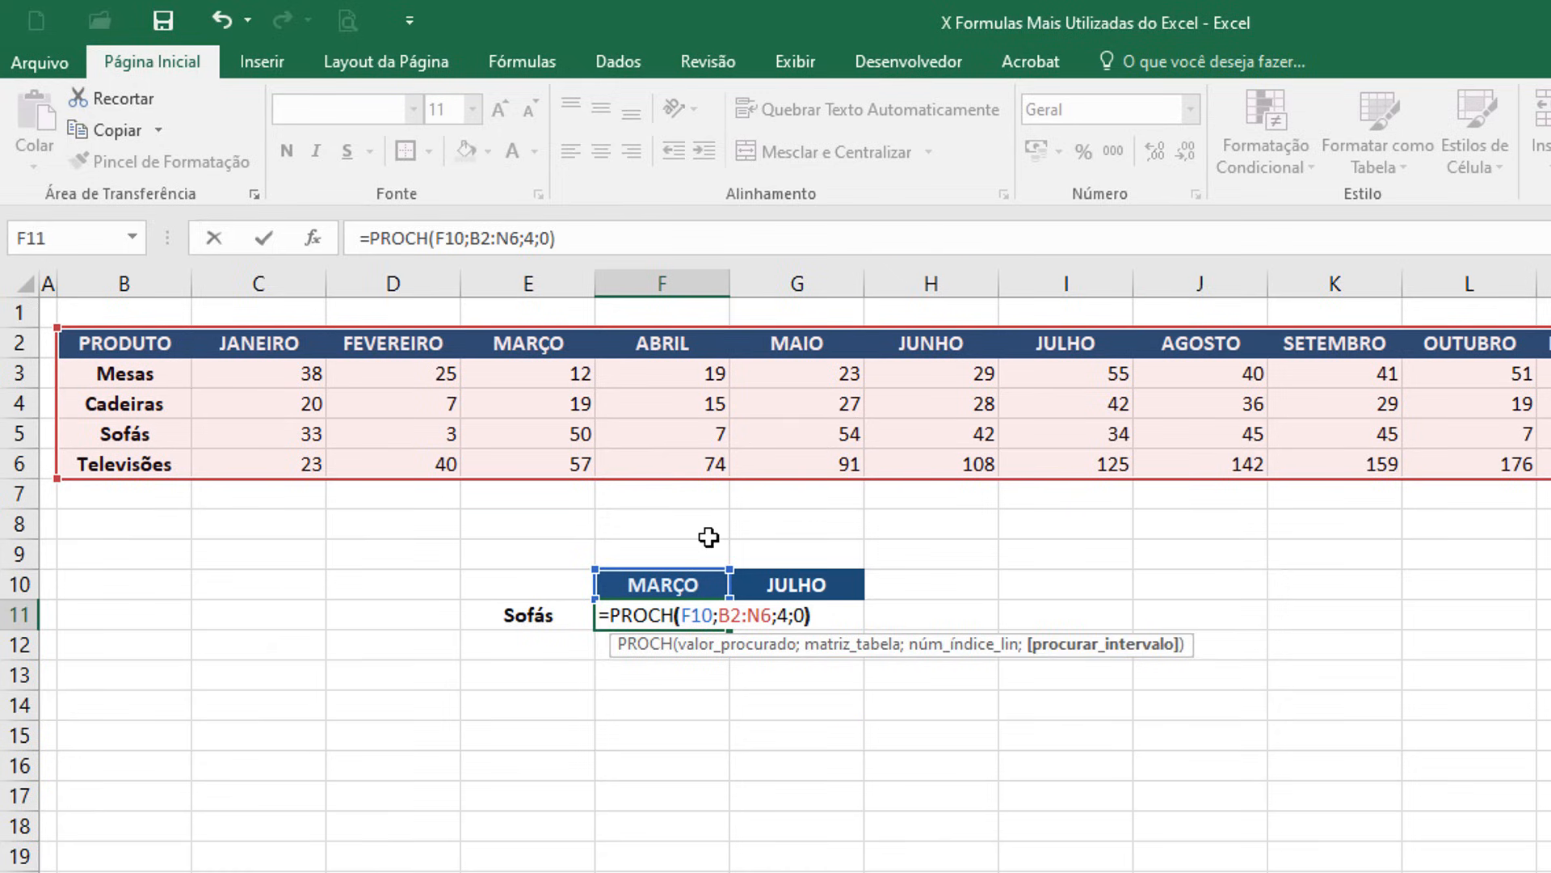
pyautogui.press('Return')
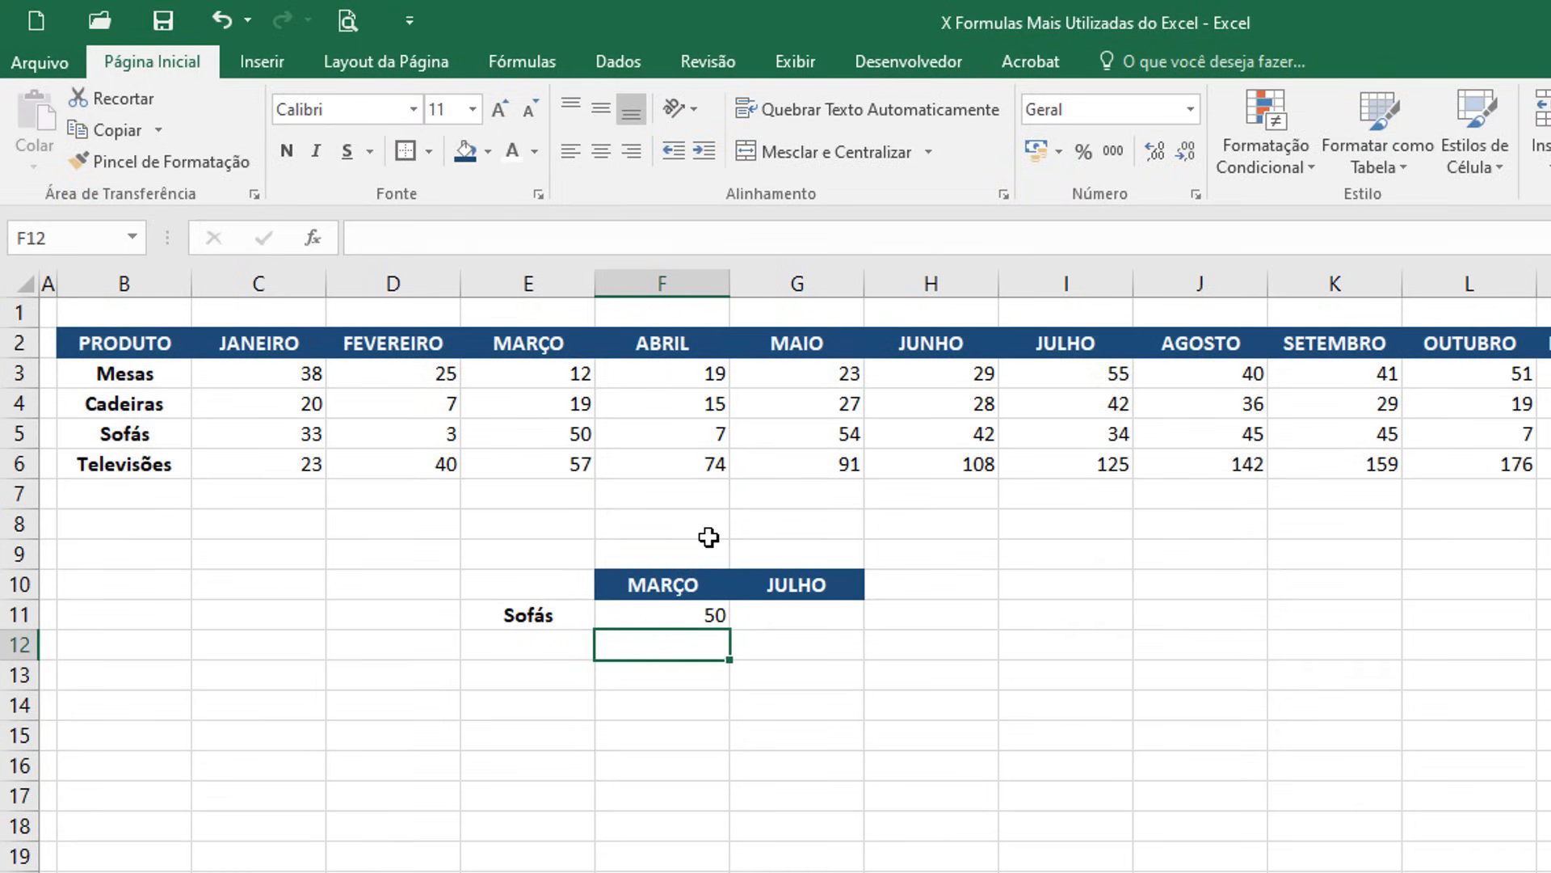
pyautogui.click(707, 611)
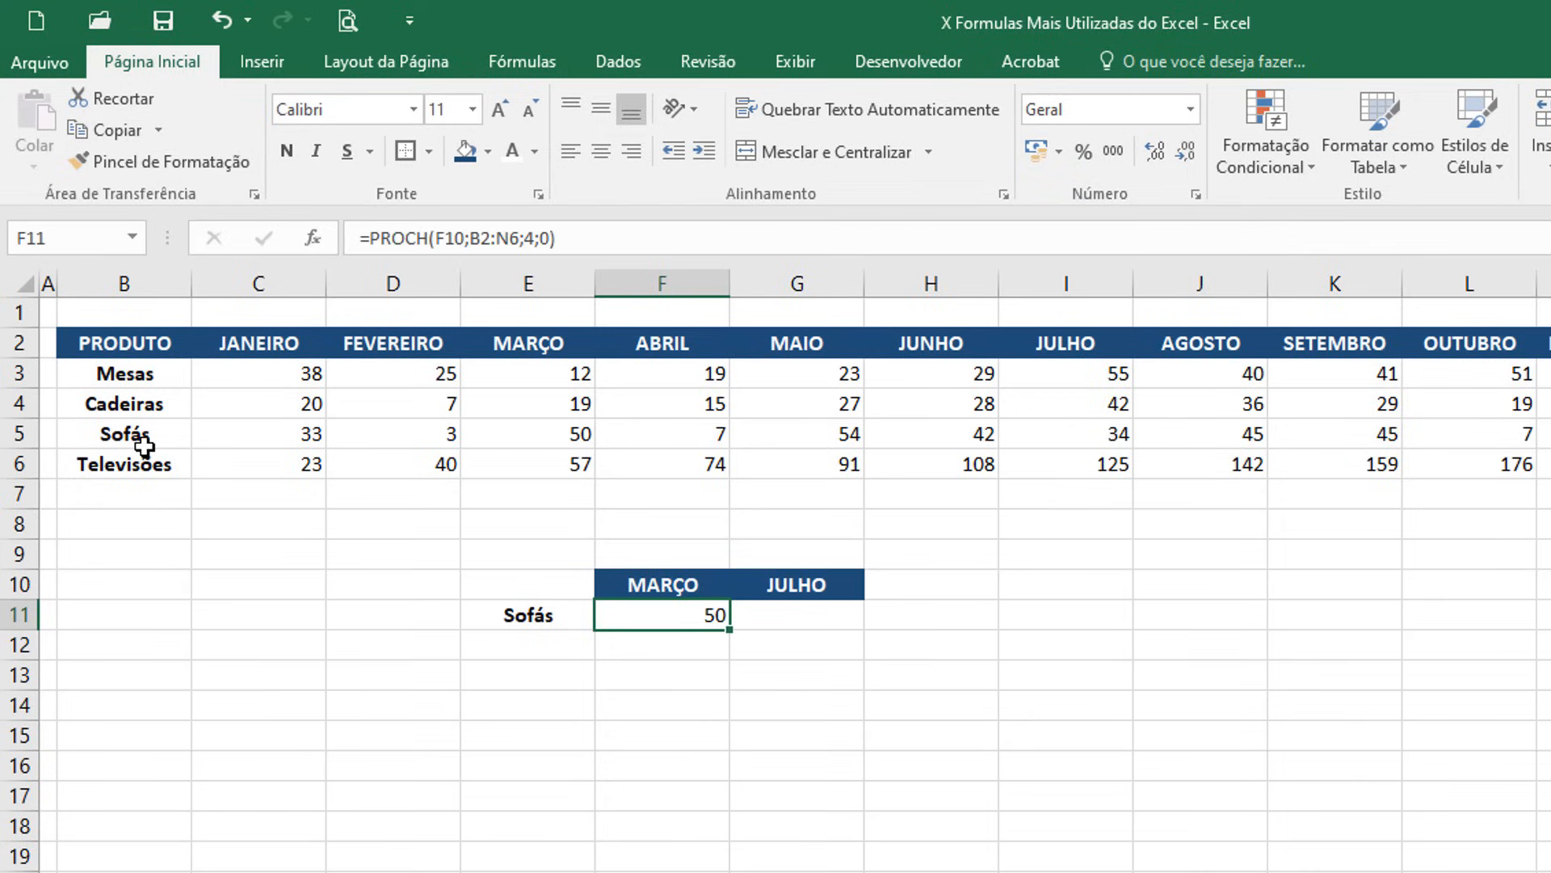
pyautogui.click(568, 441)
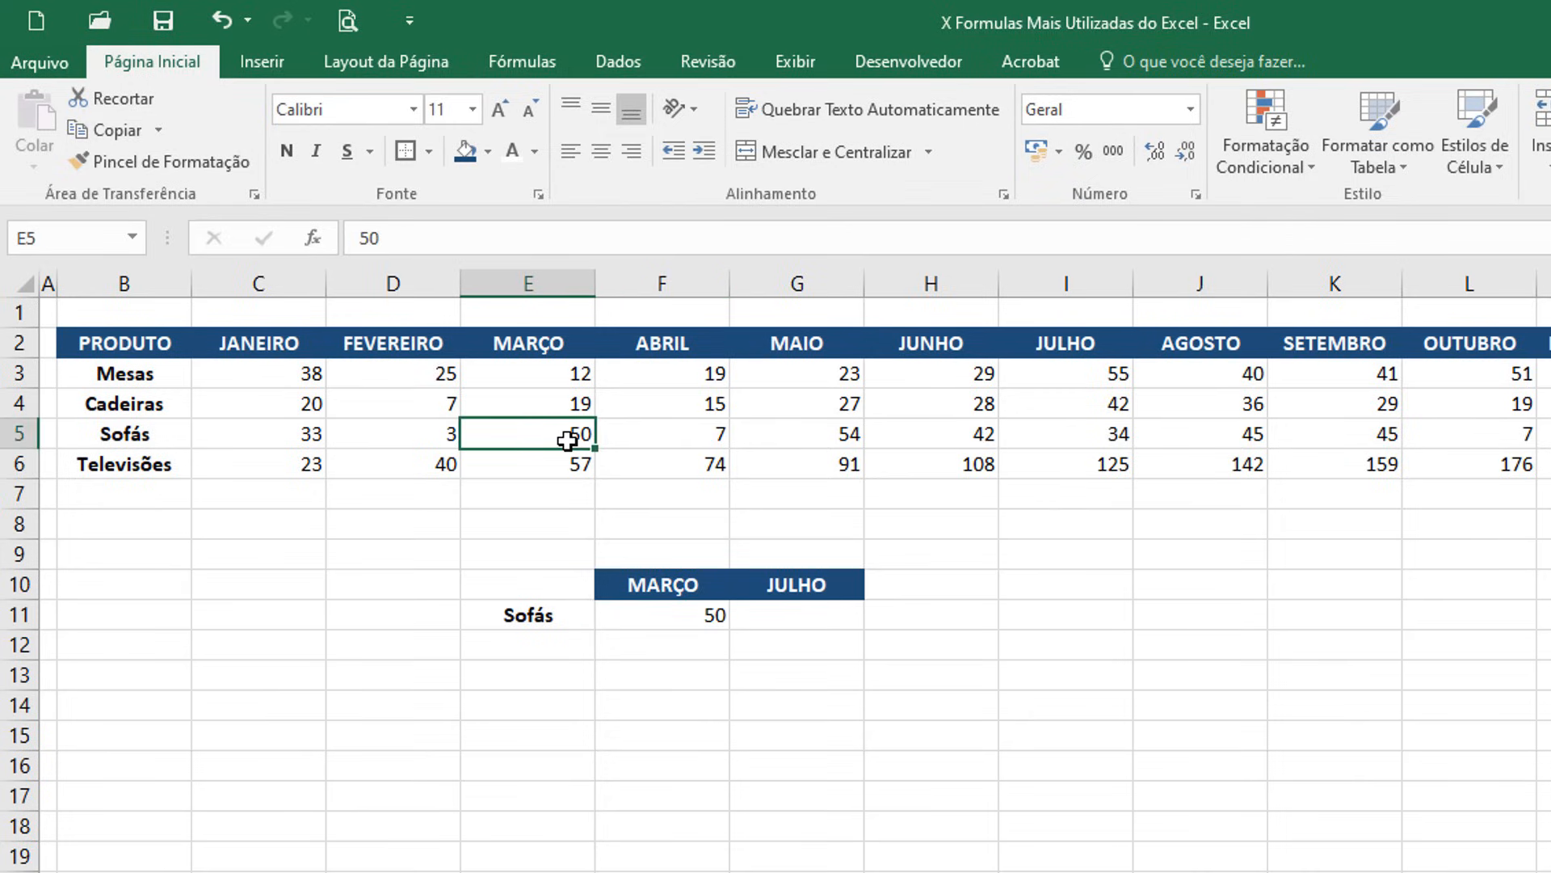
# Step: Fill the PROCH formula with absolute table range $B$2:$N$6 from F11 to G11 and check the G11 result against I5
pyautogui.click(711, 614)
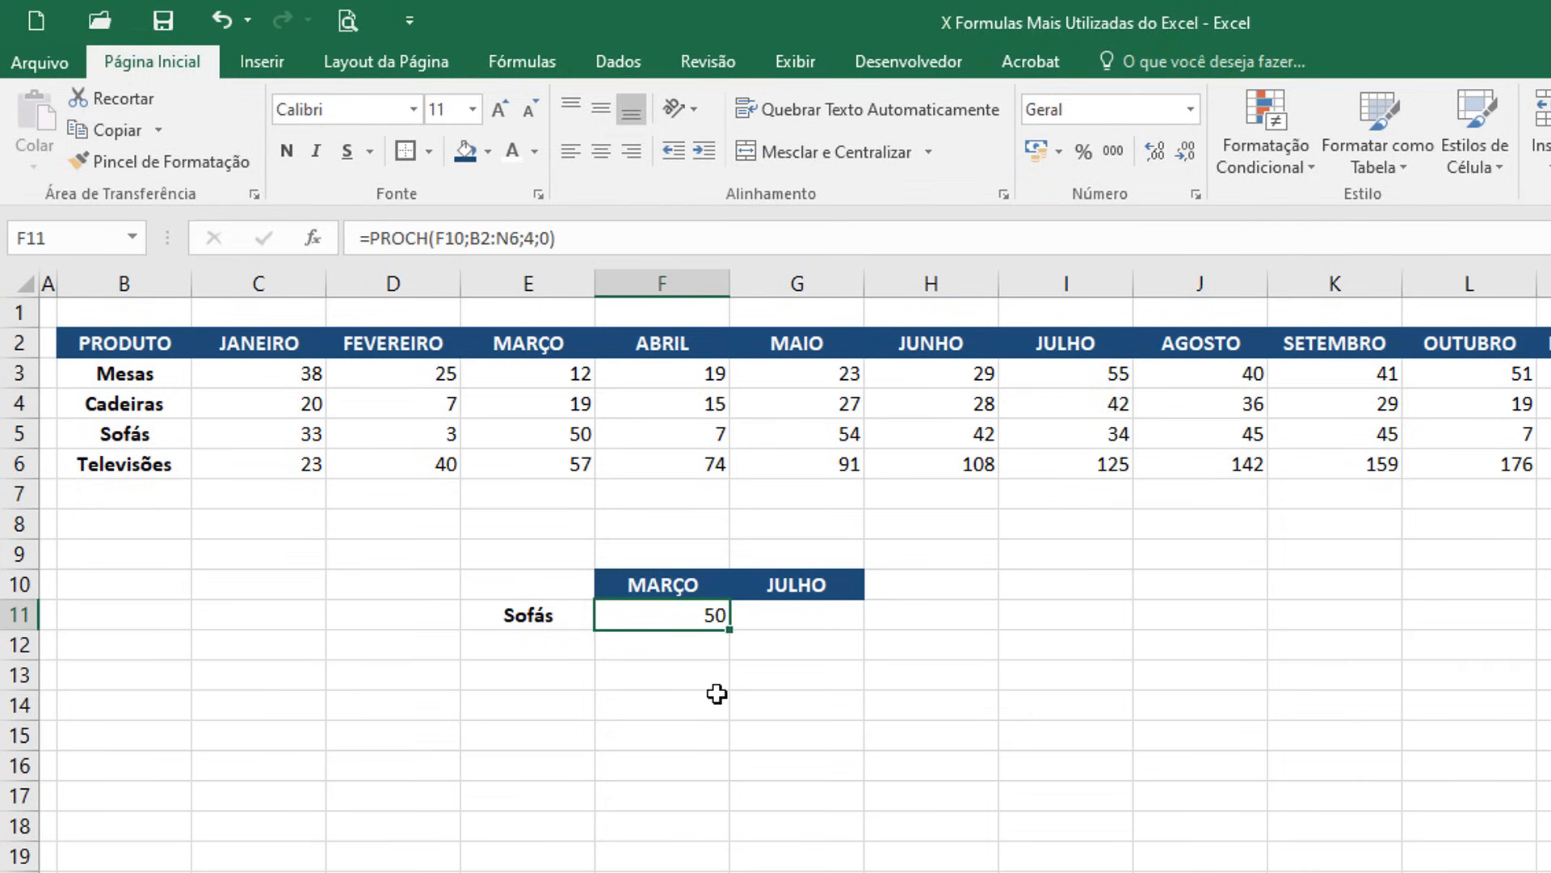
pyautogui.moveTo(729, 628); pyautogui.dragTo(827, 627)
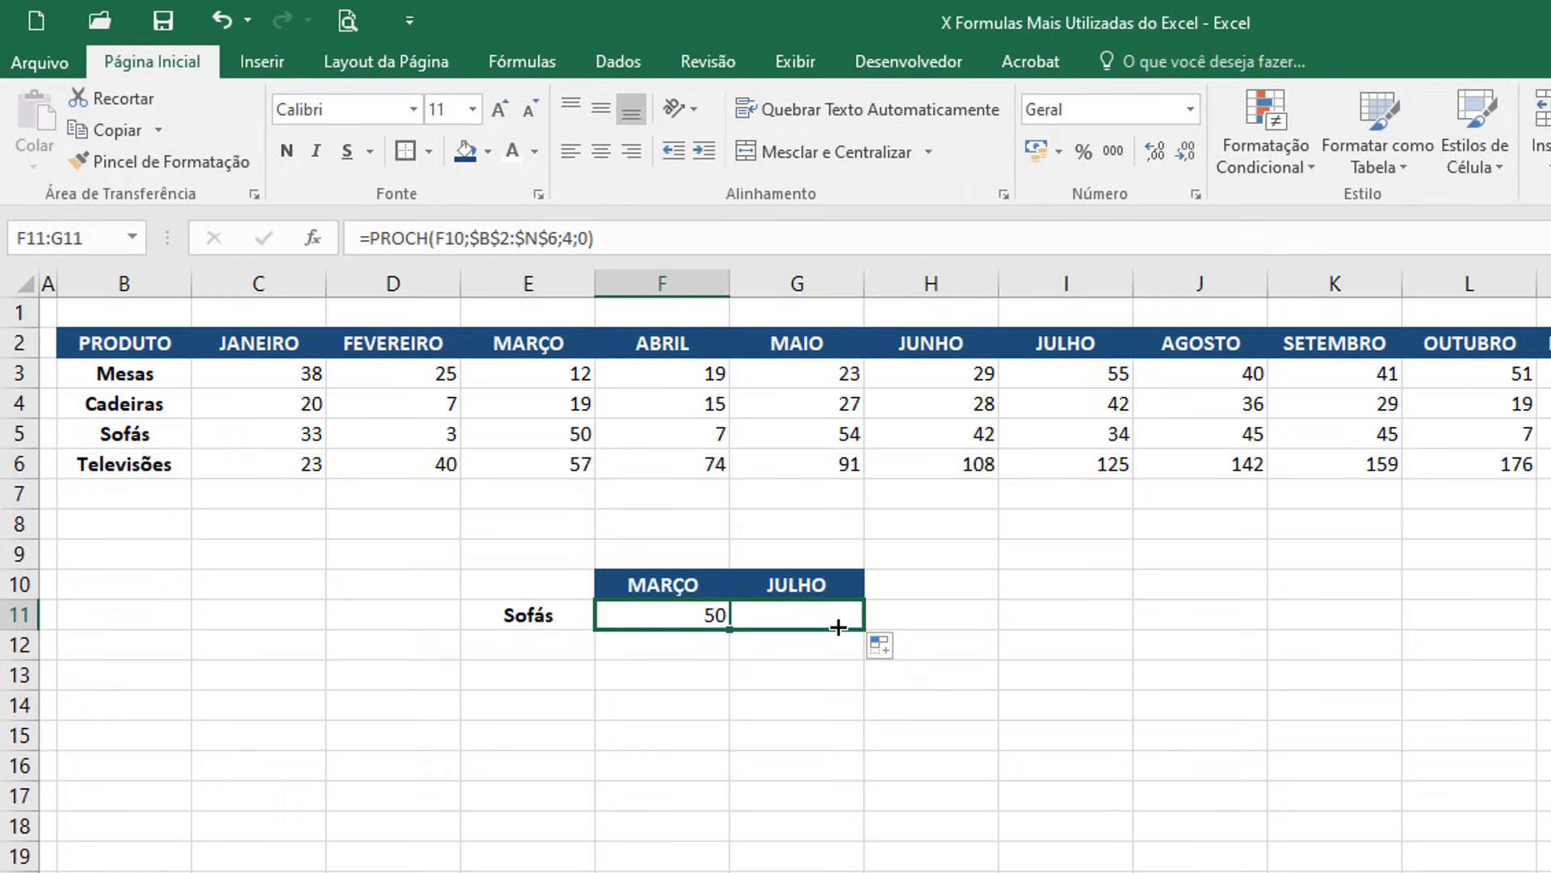
pyautogui.click(831, 614)
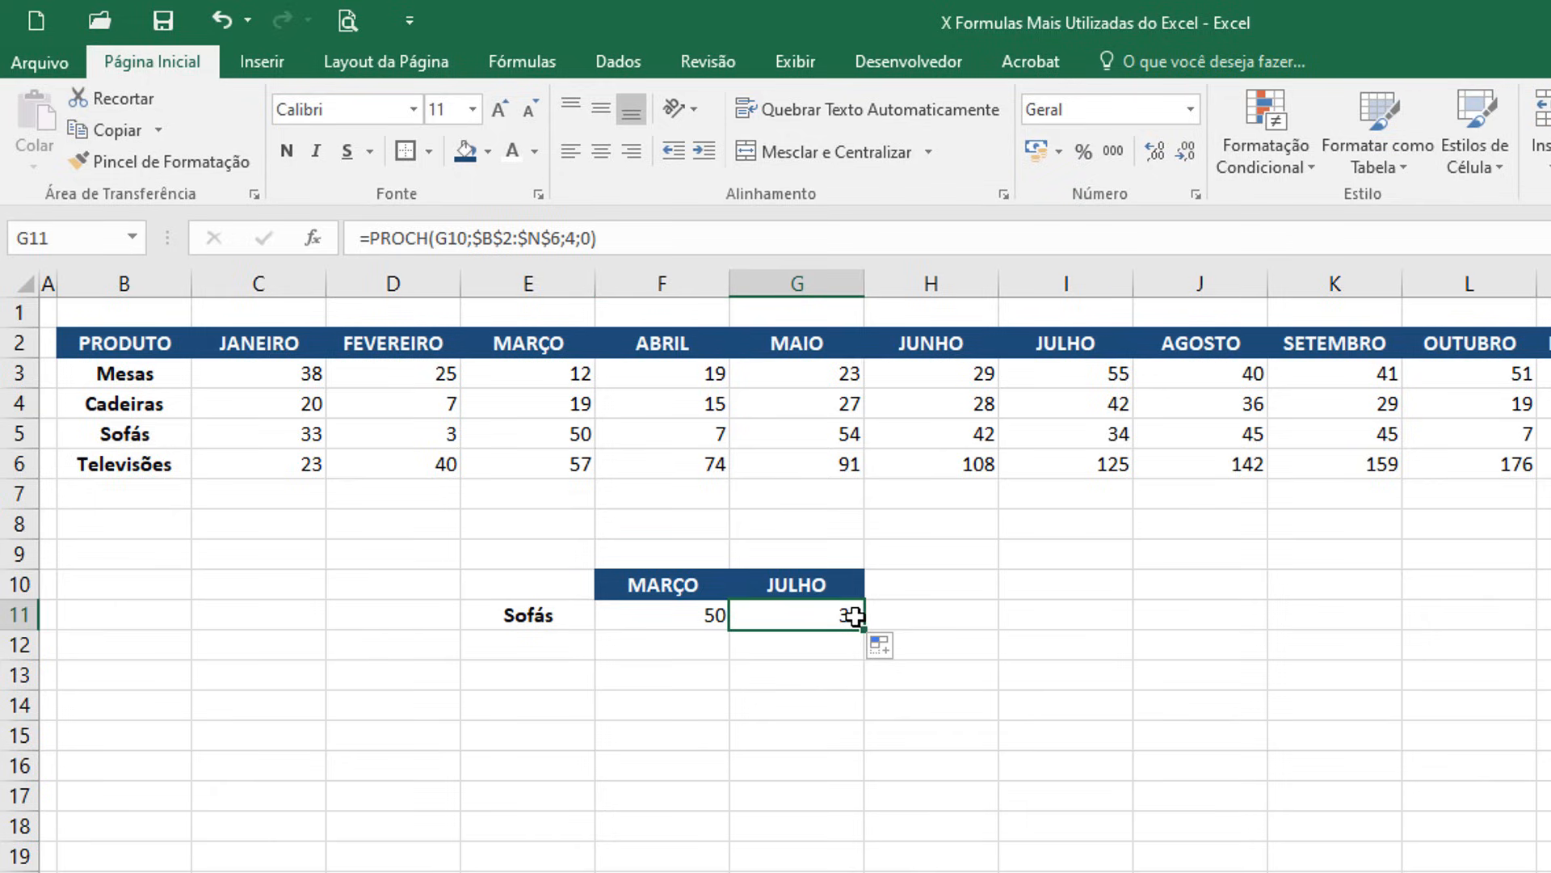
pyautogui.click(1105, 434)
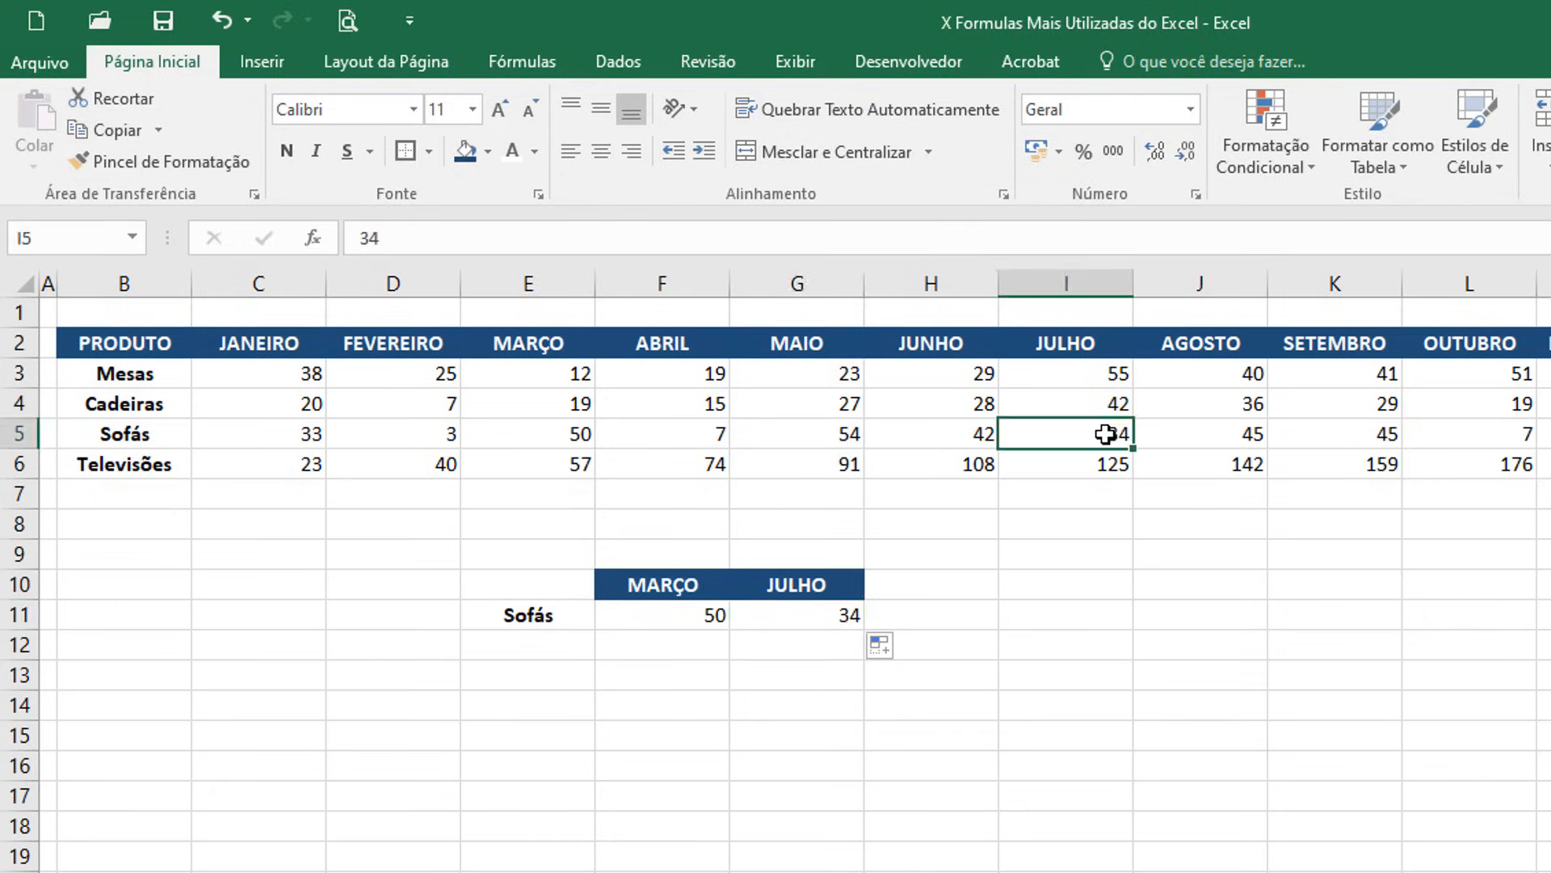
pyautogui.doubleClick(832, 627)
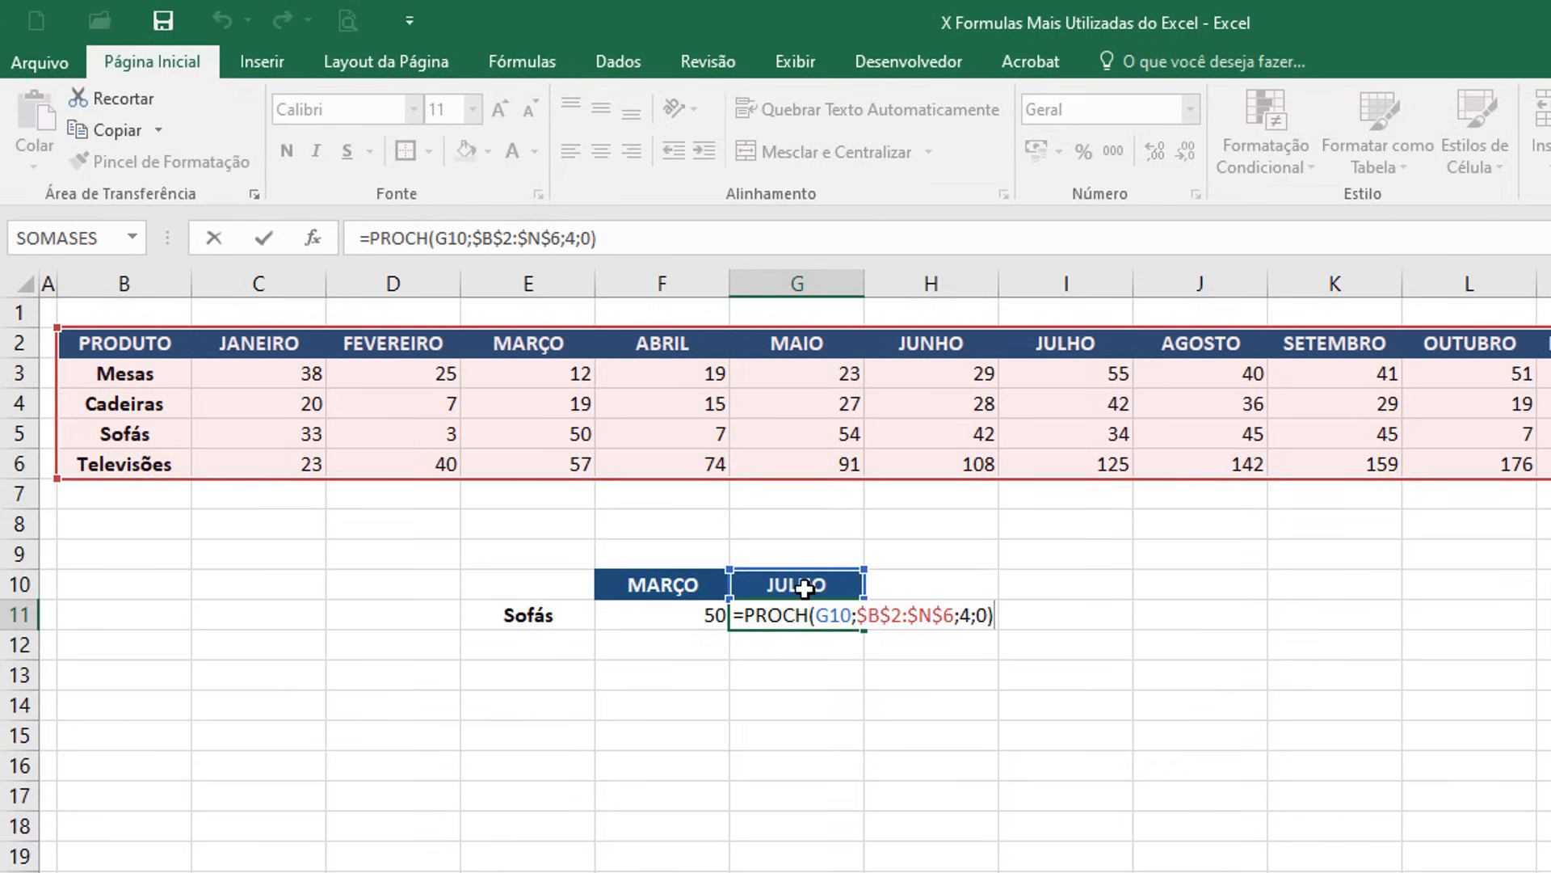
pyautogui.press('Return')
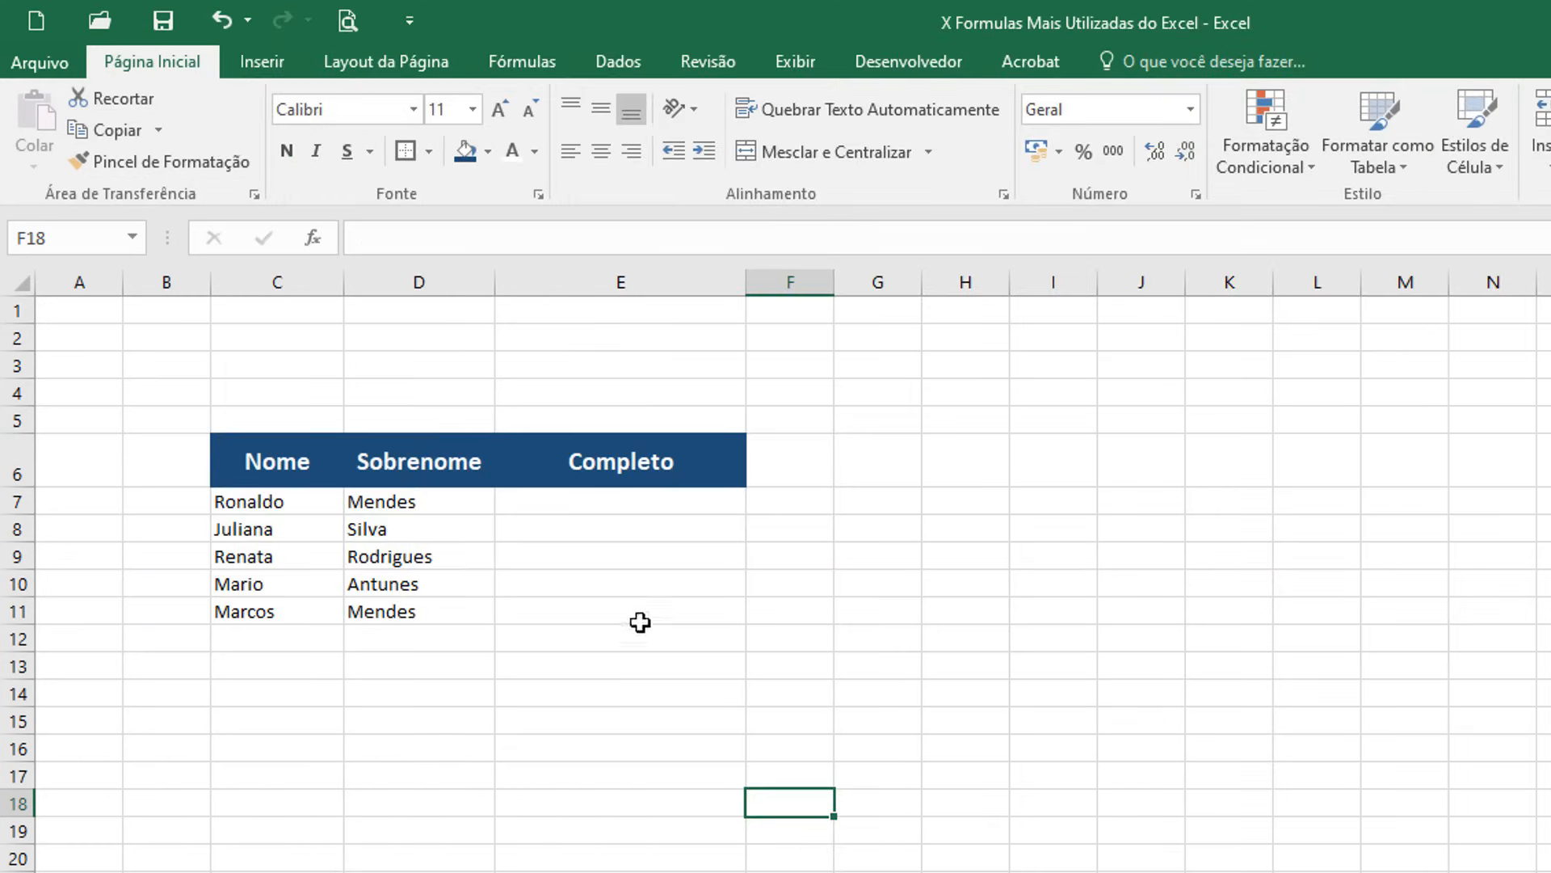
# Step: Join the first name and surname in E7 with the formula =CONCATENAR(C7;D7)
pyautogui.click(582, 505)
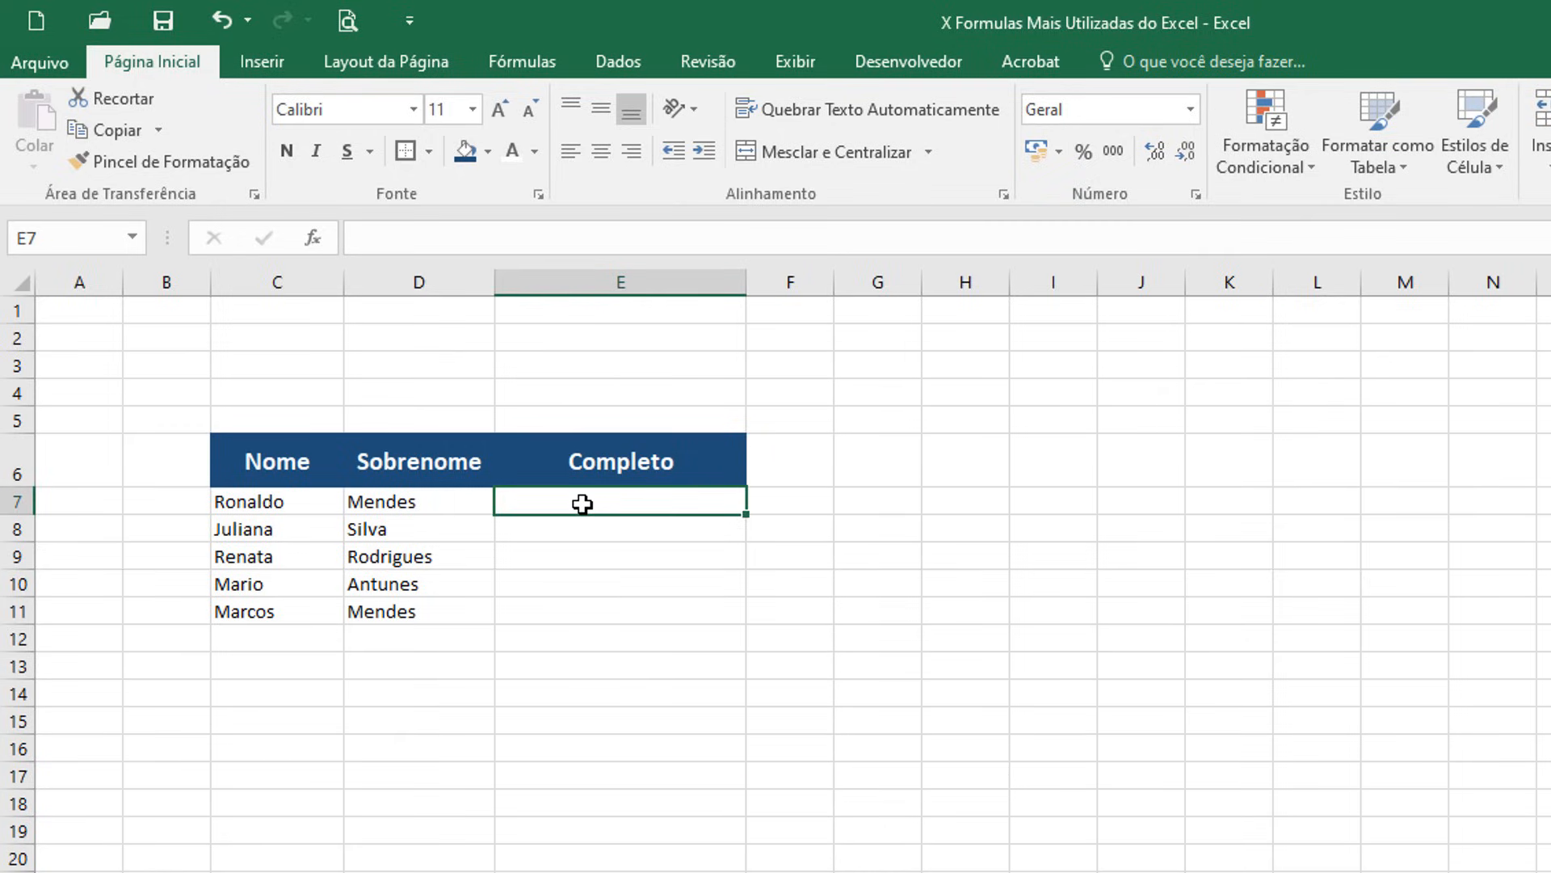
pyautogui.write('=CONCA')
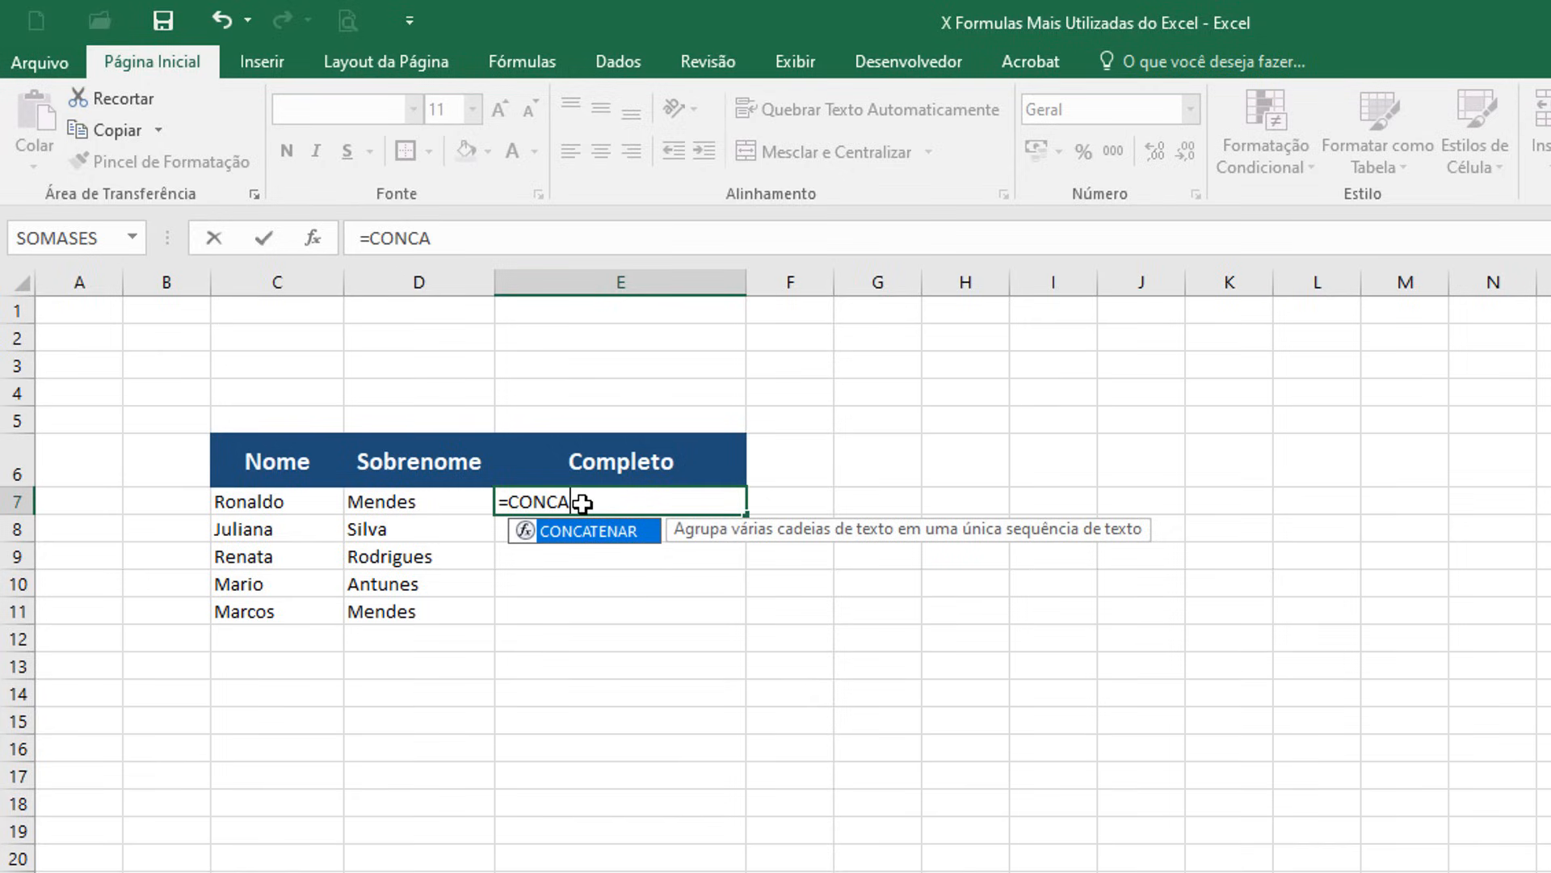
pyautogui.press('Tab')
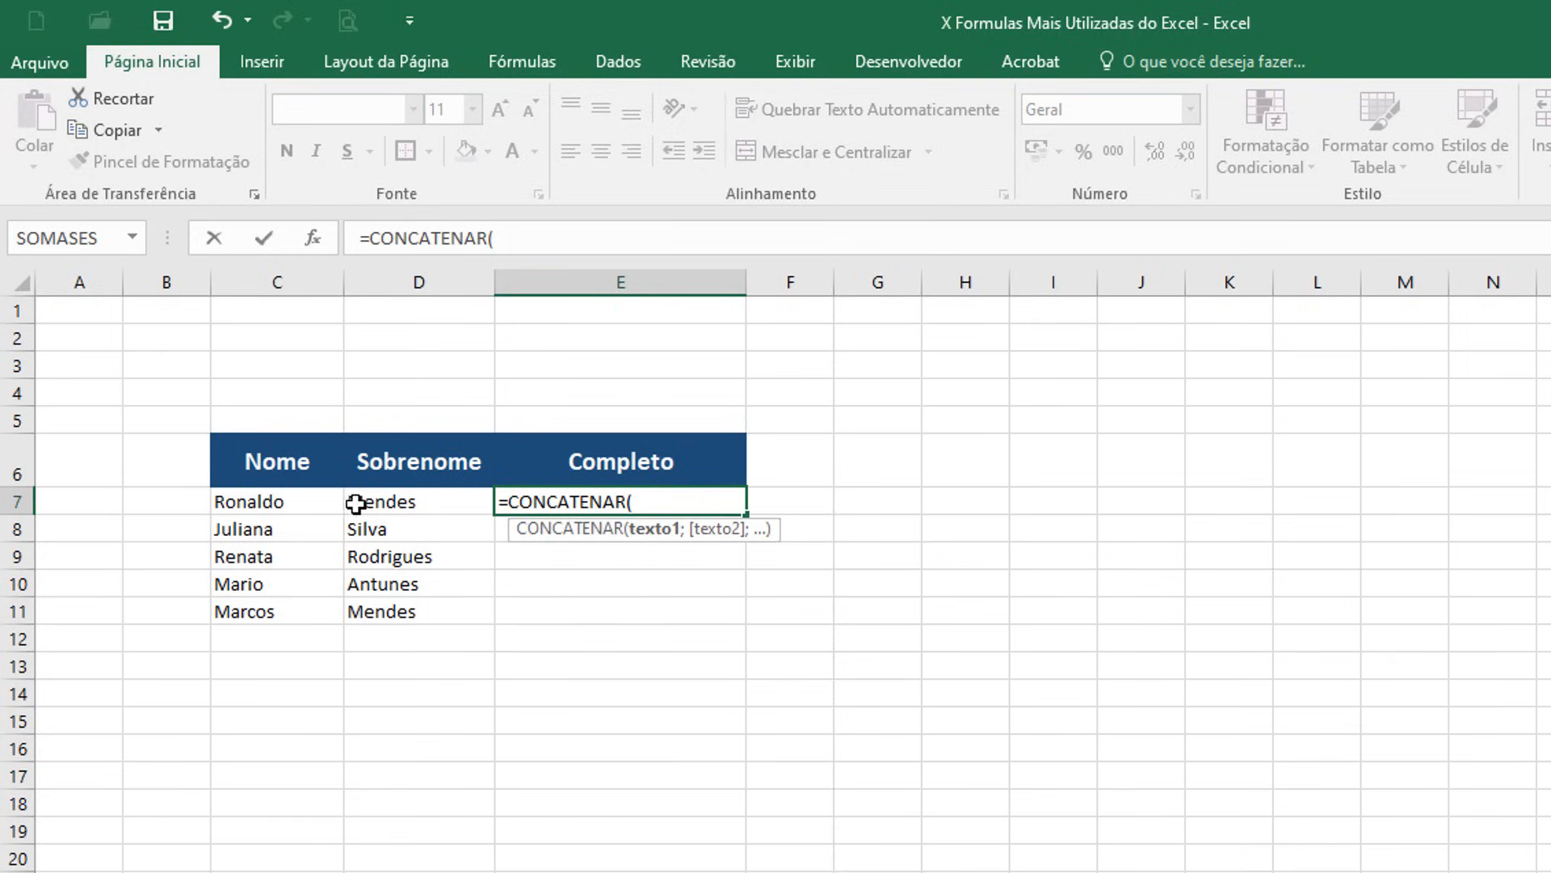
pyautogui.click(281, 498)
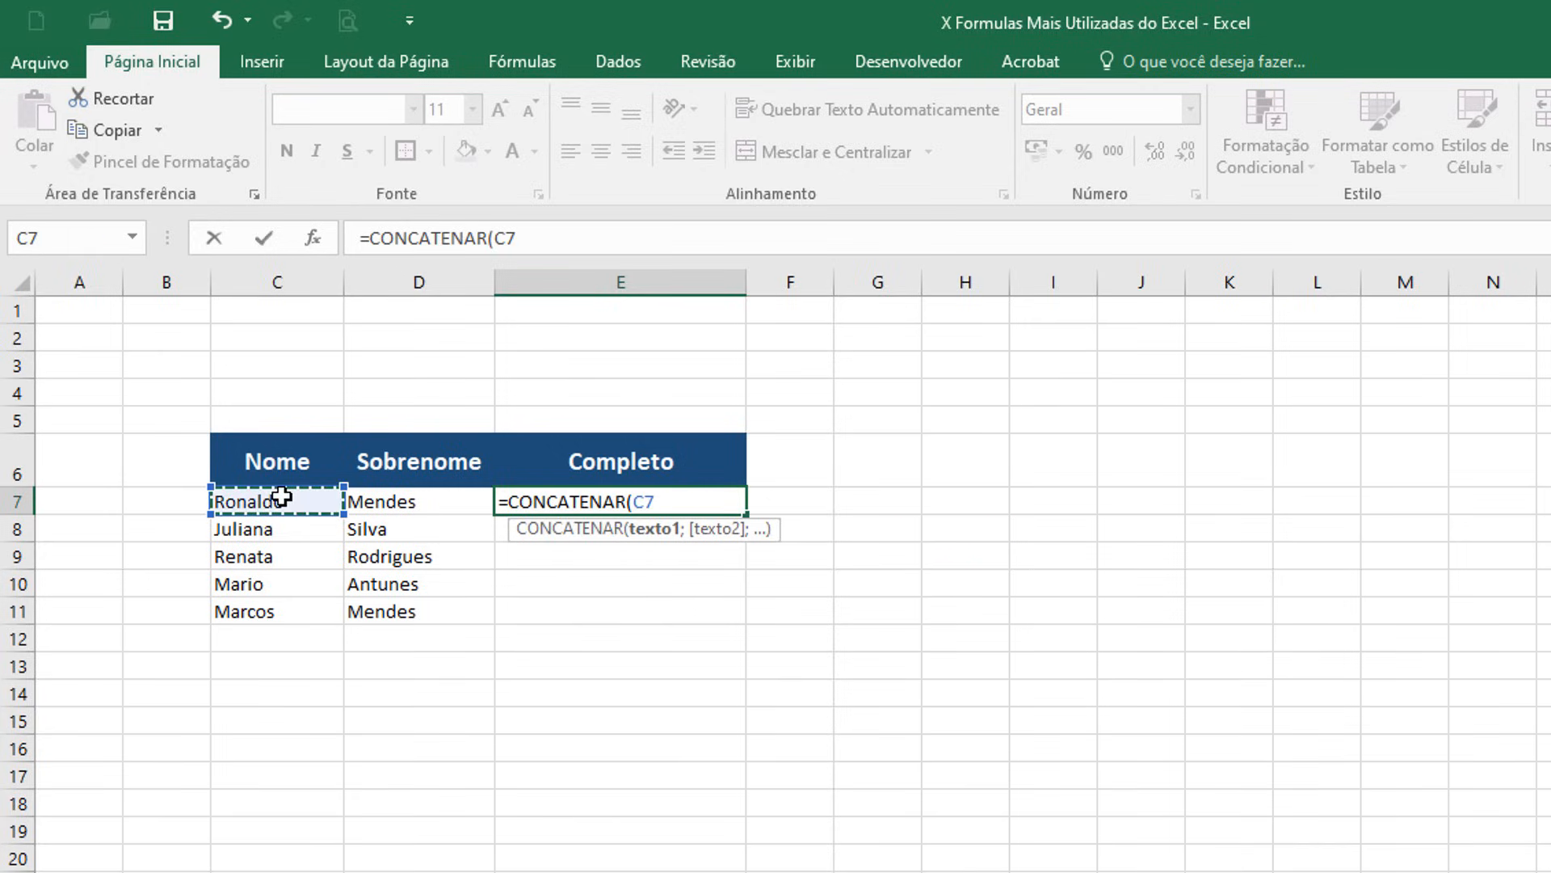
pyautogui.write(';')
pyautogui.click(395, 498)
pyautogui.write(')')
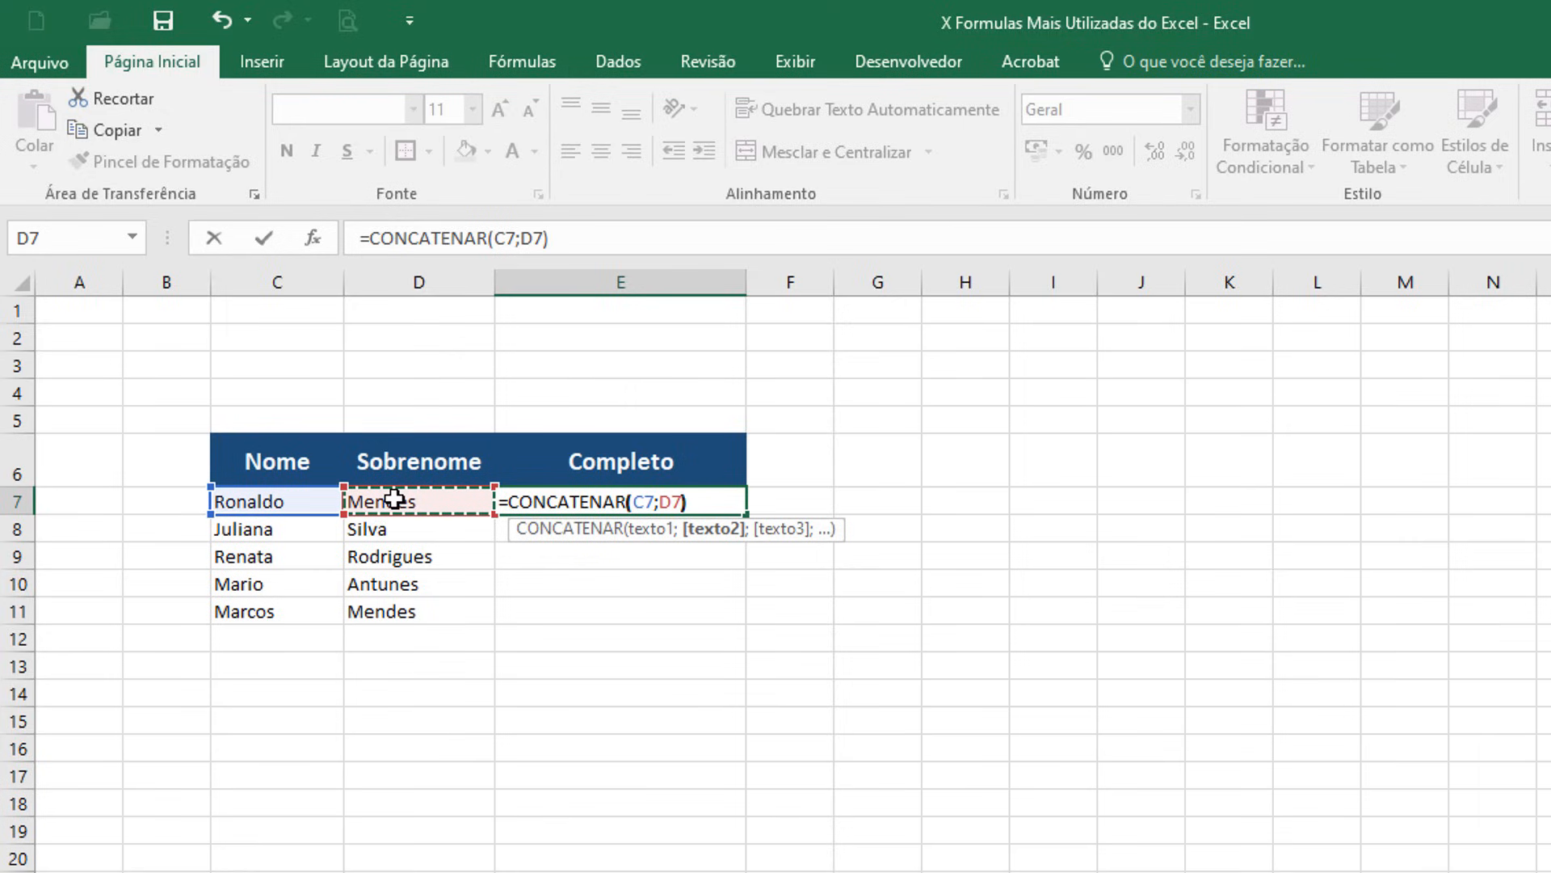
pyautogui.press('Return')
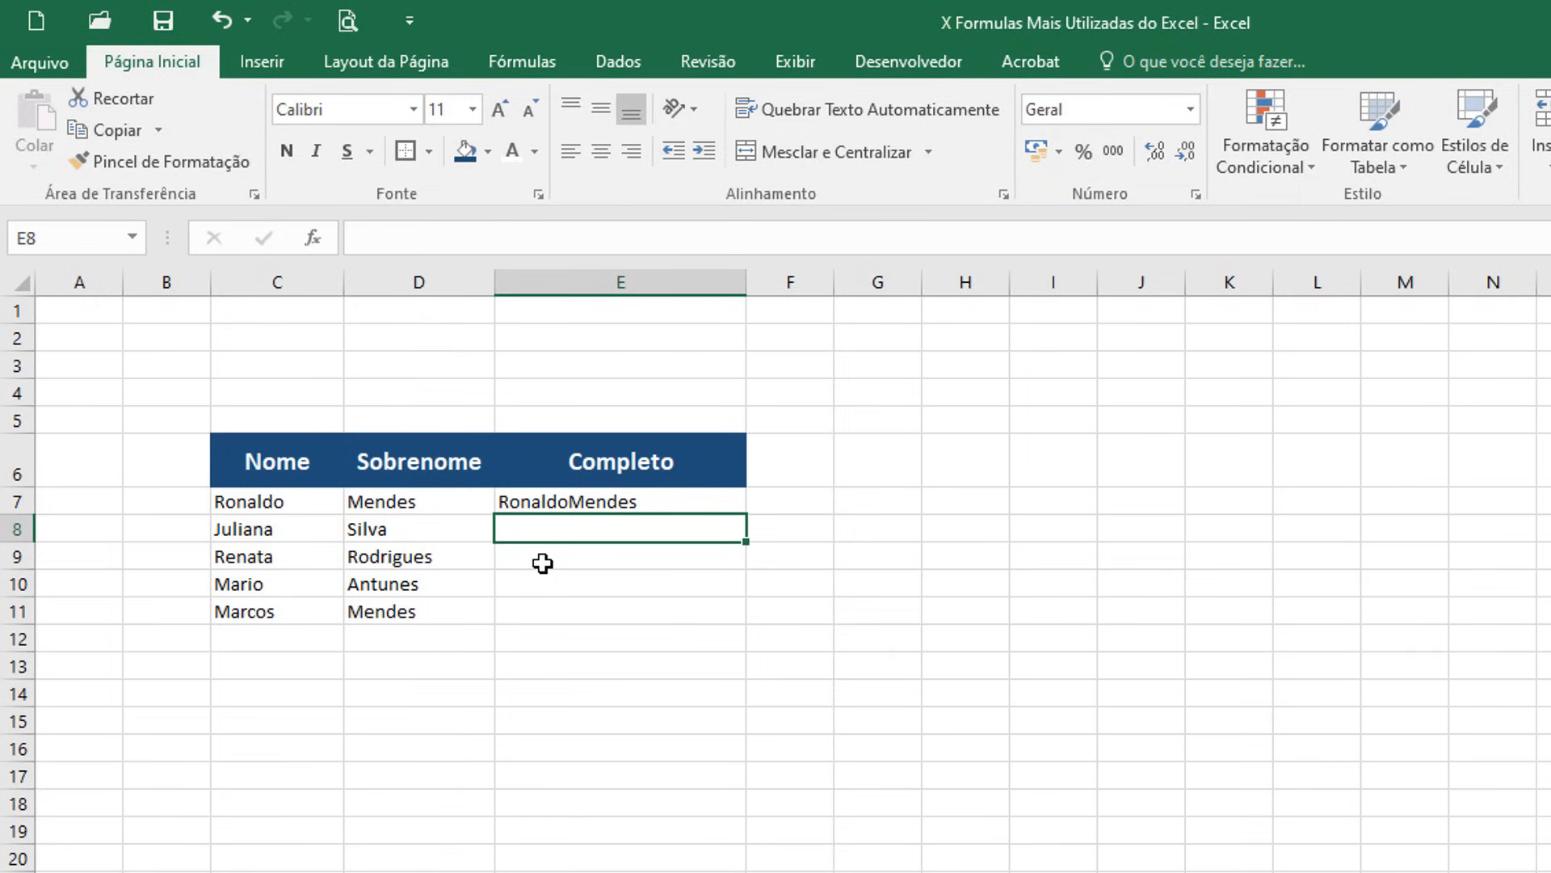
# Step: Join the first name and surname in E8 with a space between them using =CONCATENAR(C8;" ";D8)
pyautogui.write('=CON')
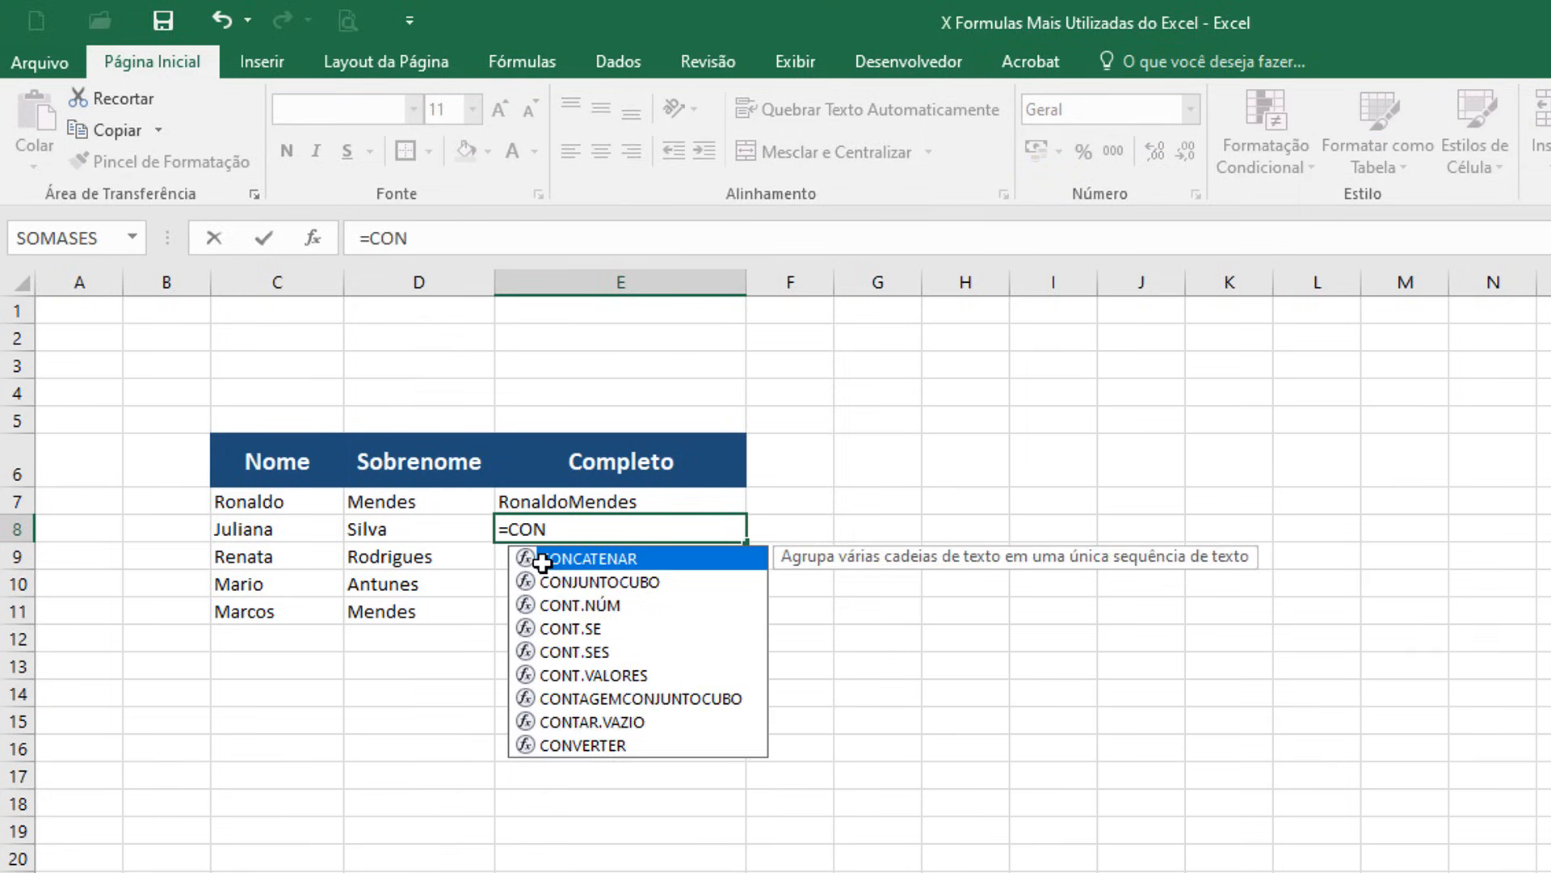
pyautogui.doubleClick(542, 562)
pyautogui.click(257, 530)
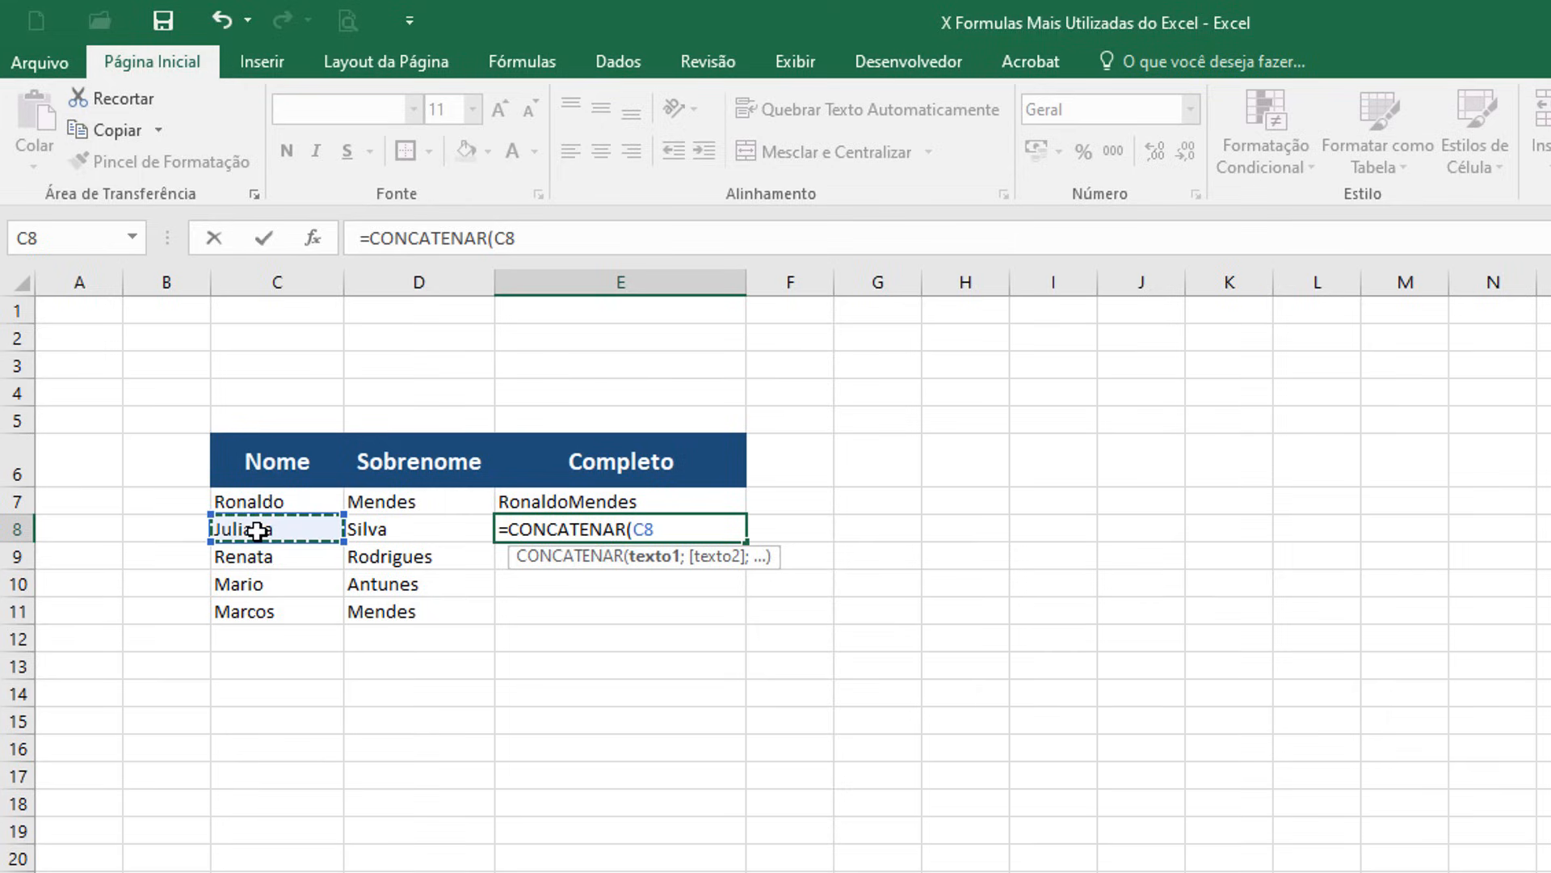
pyautogui.write(';')
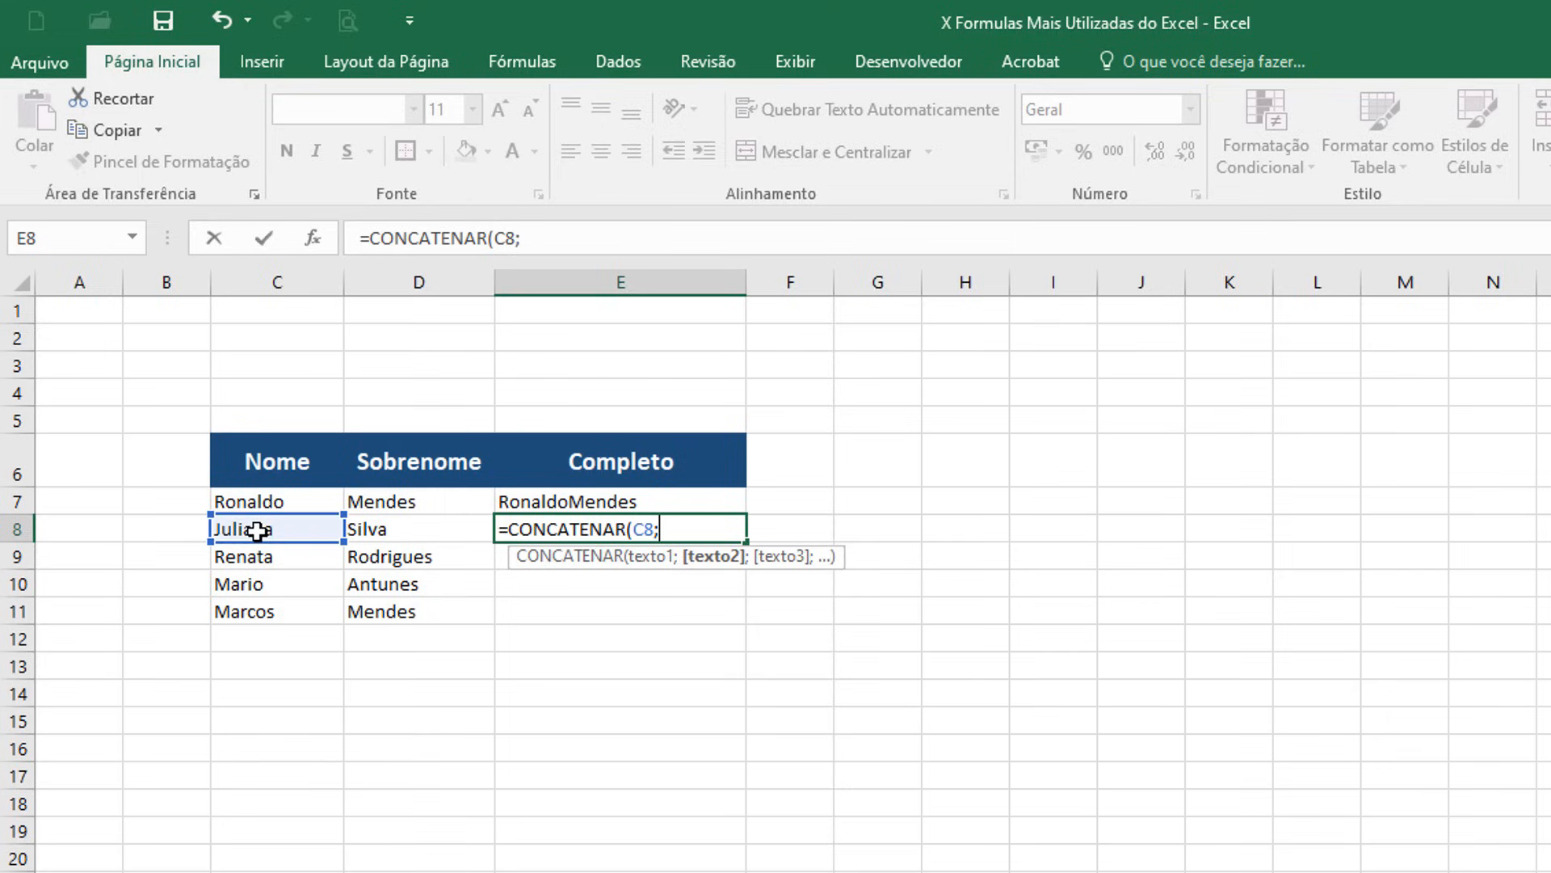
pyautogui.write('" ";')
pyautogui.click(356, 531)
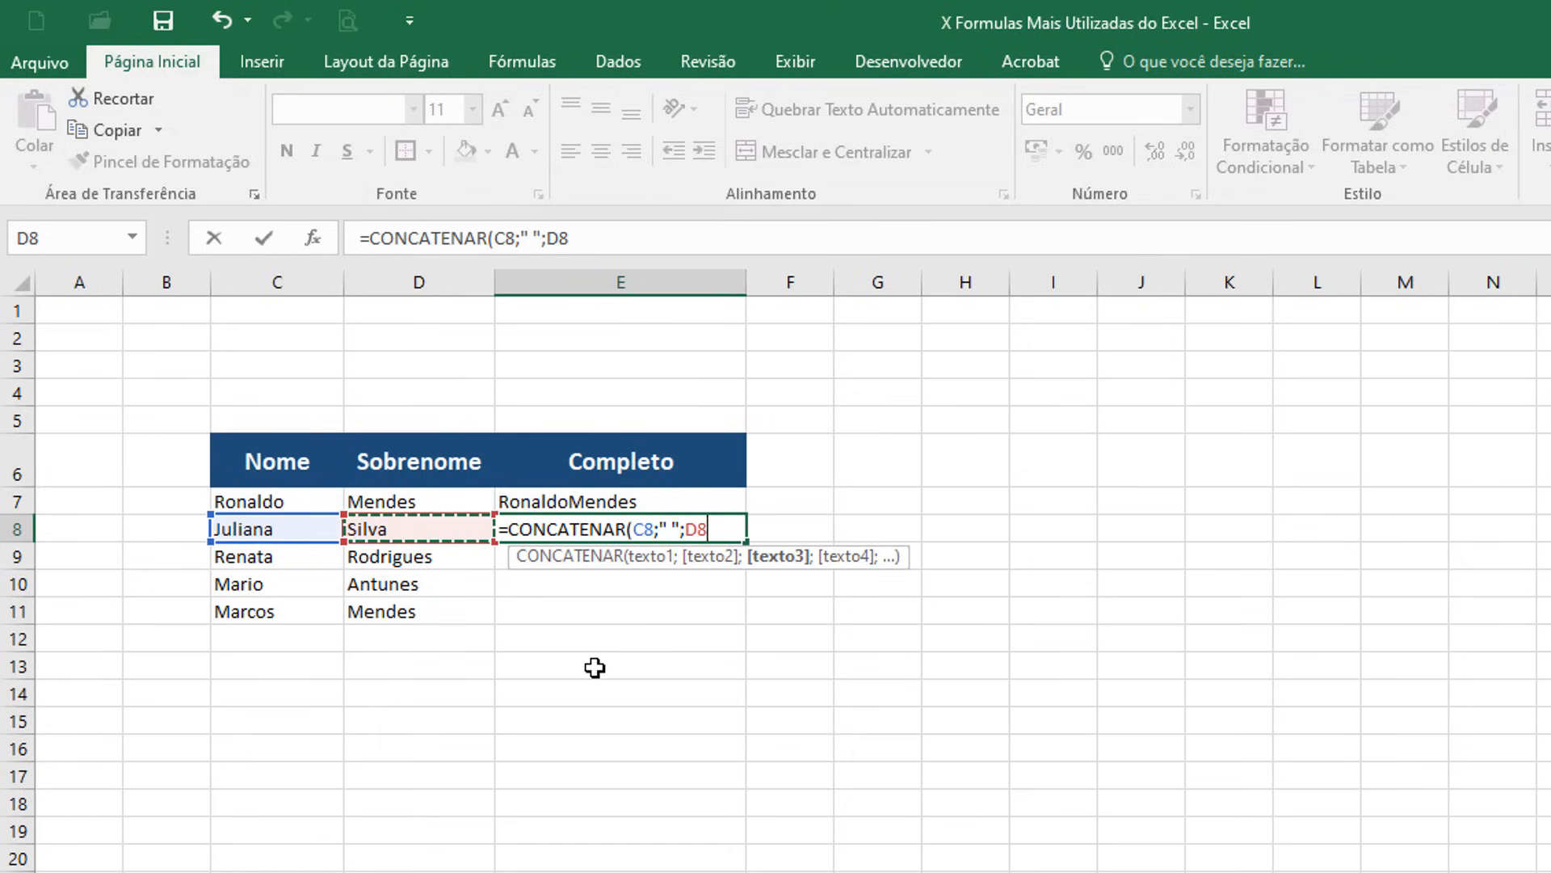
pyautogui.write(')')
pyautogui.press('Return')
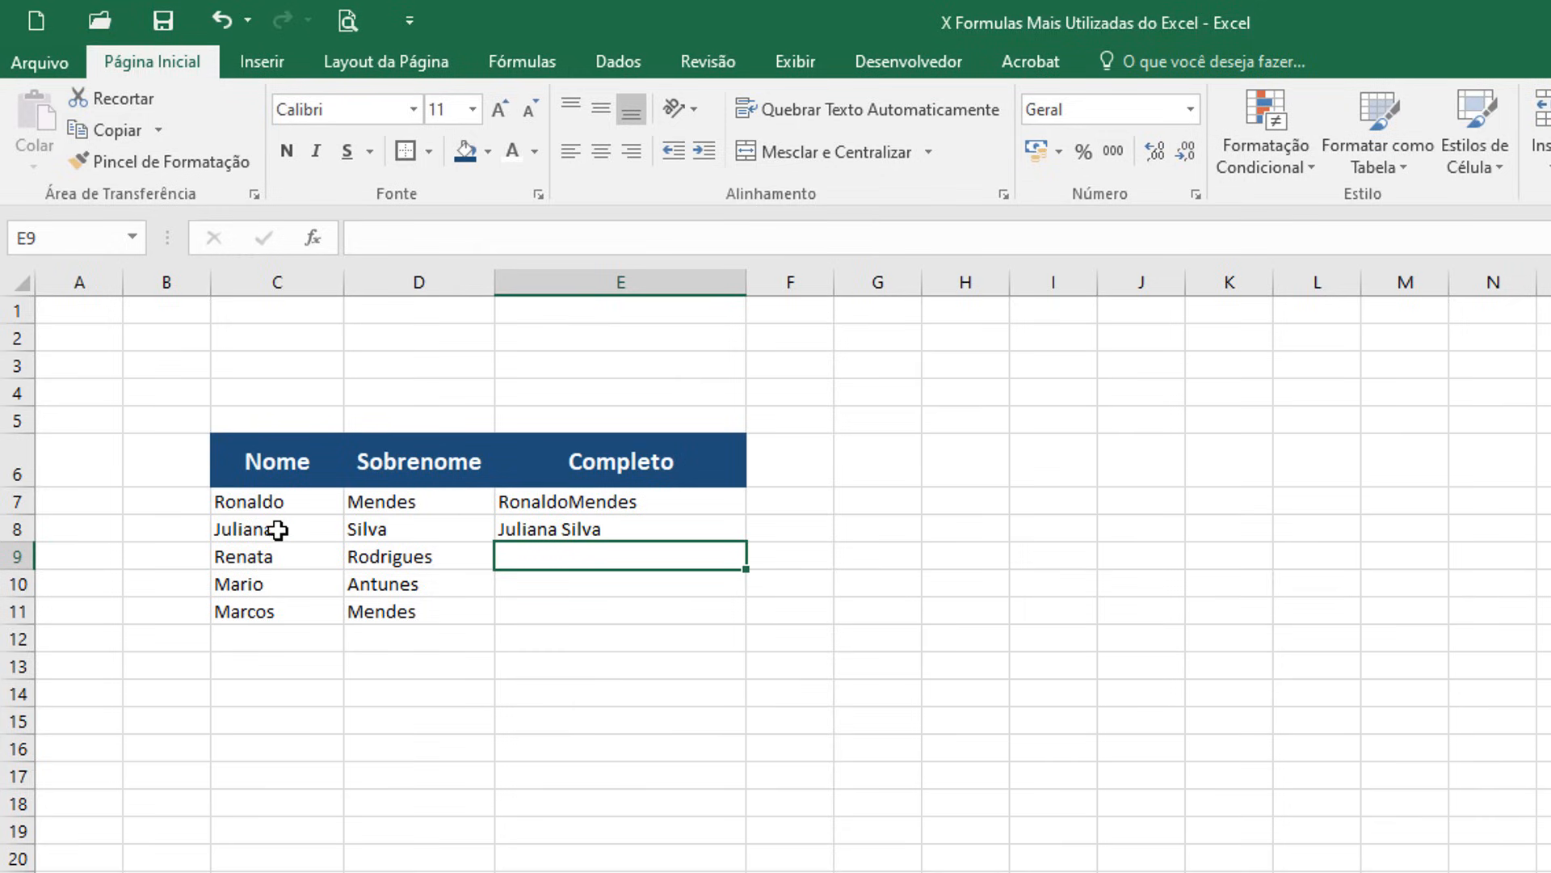
# Step: Fill the E8 CONCATENAR formula down to E11 and compare the full name in E8 with C8 and D8
pyautogui.click(703, 523)
pyautogui.moveTo(747, 540); pyautogui.dragTo(745, 622)
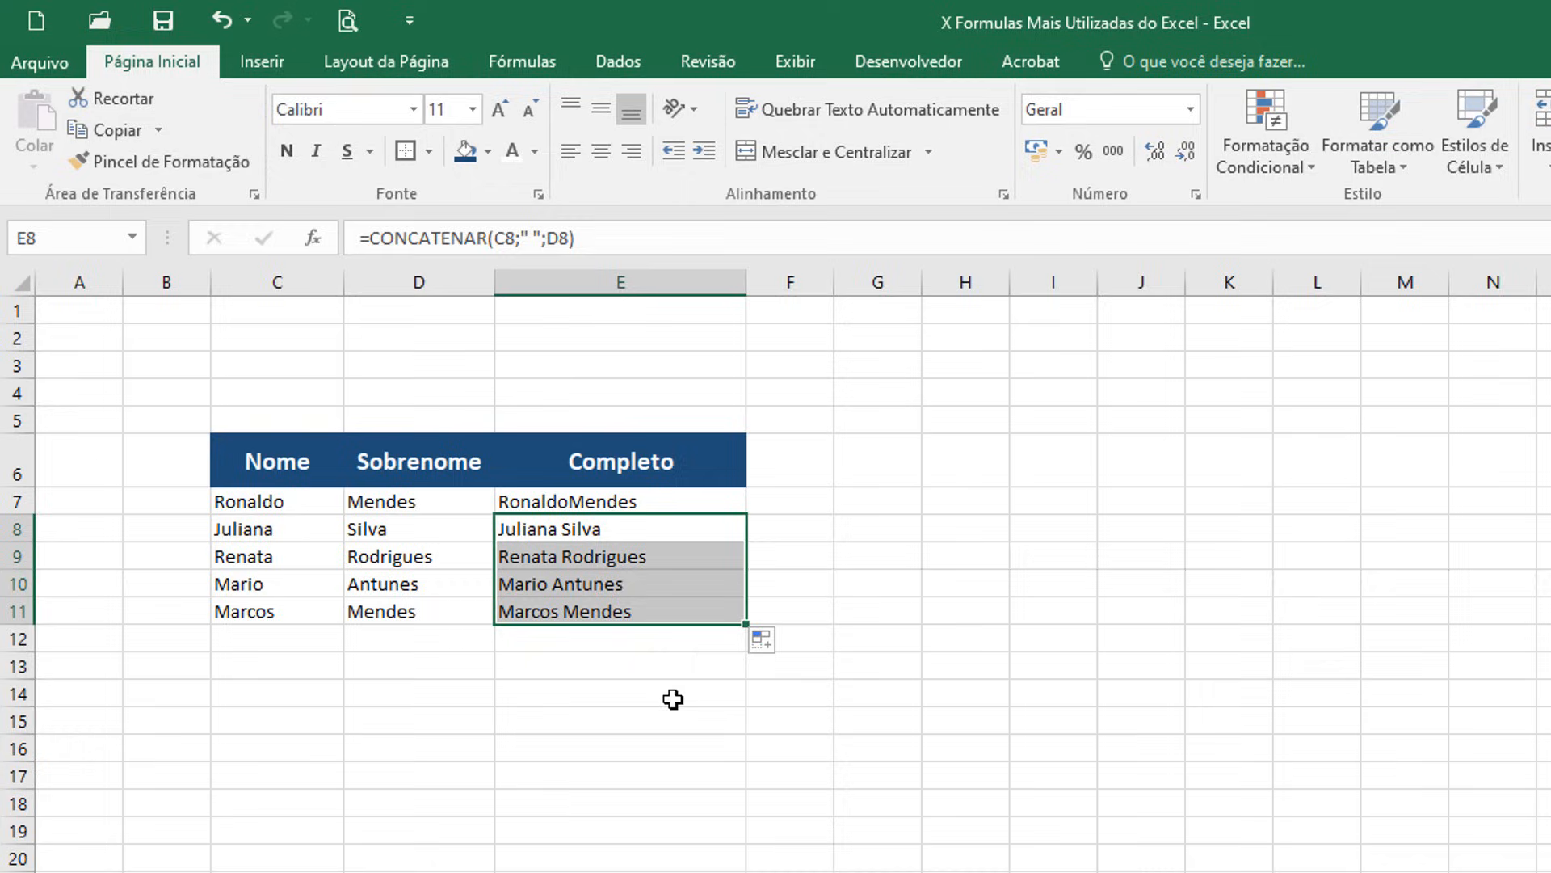
pyautogui.click(634, 672)
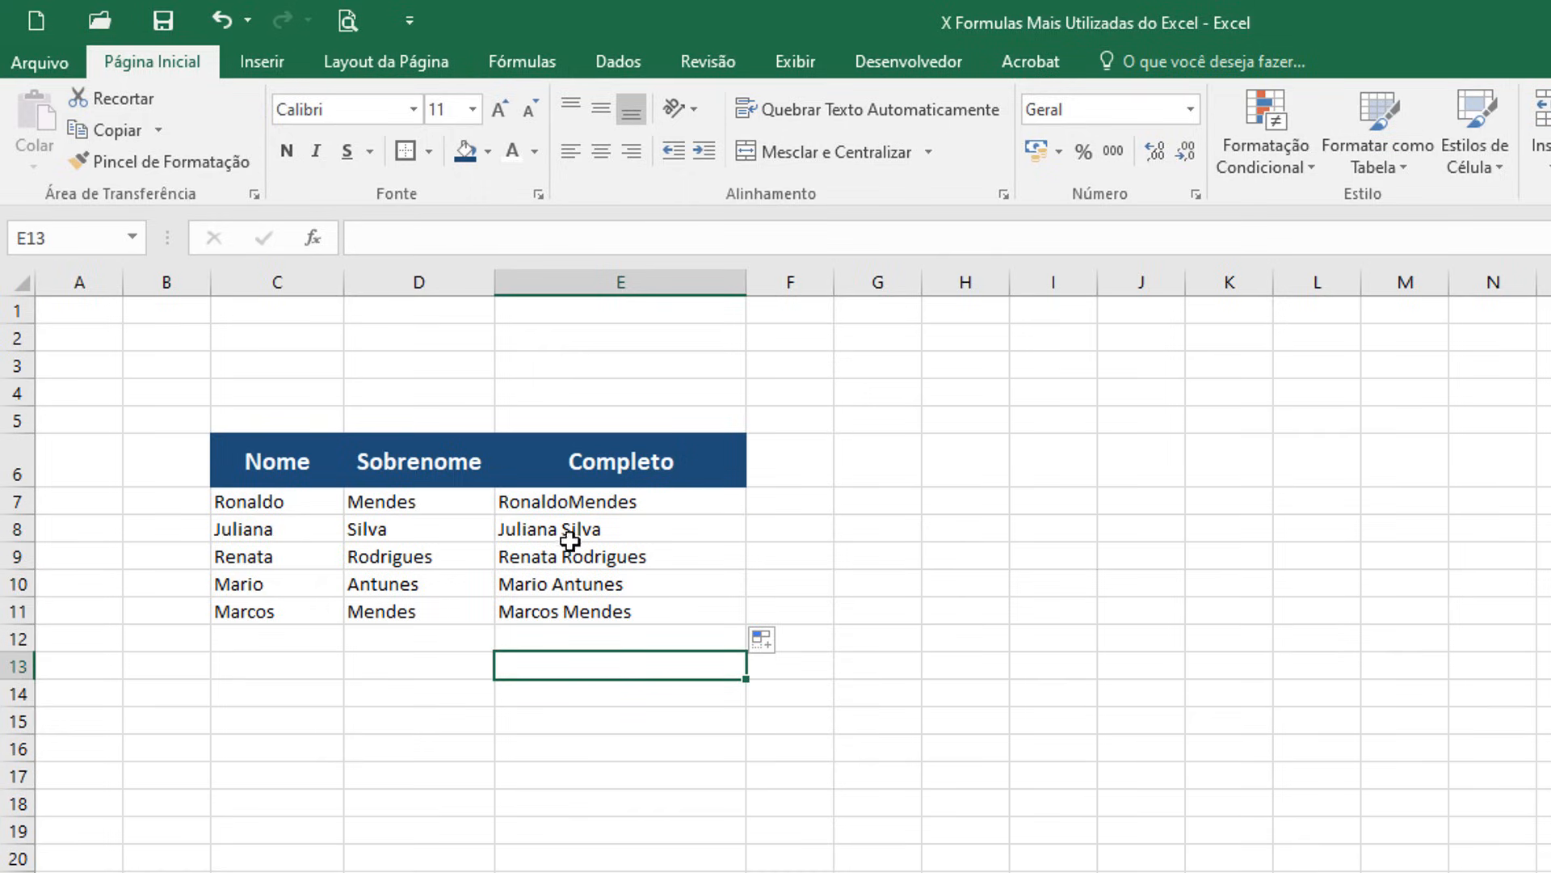
pyautogui.click(301, 527)
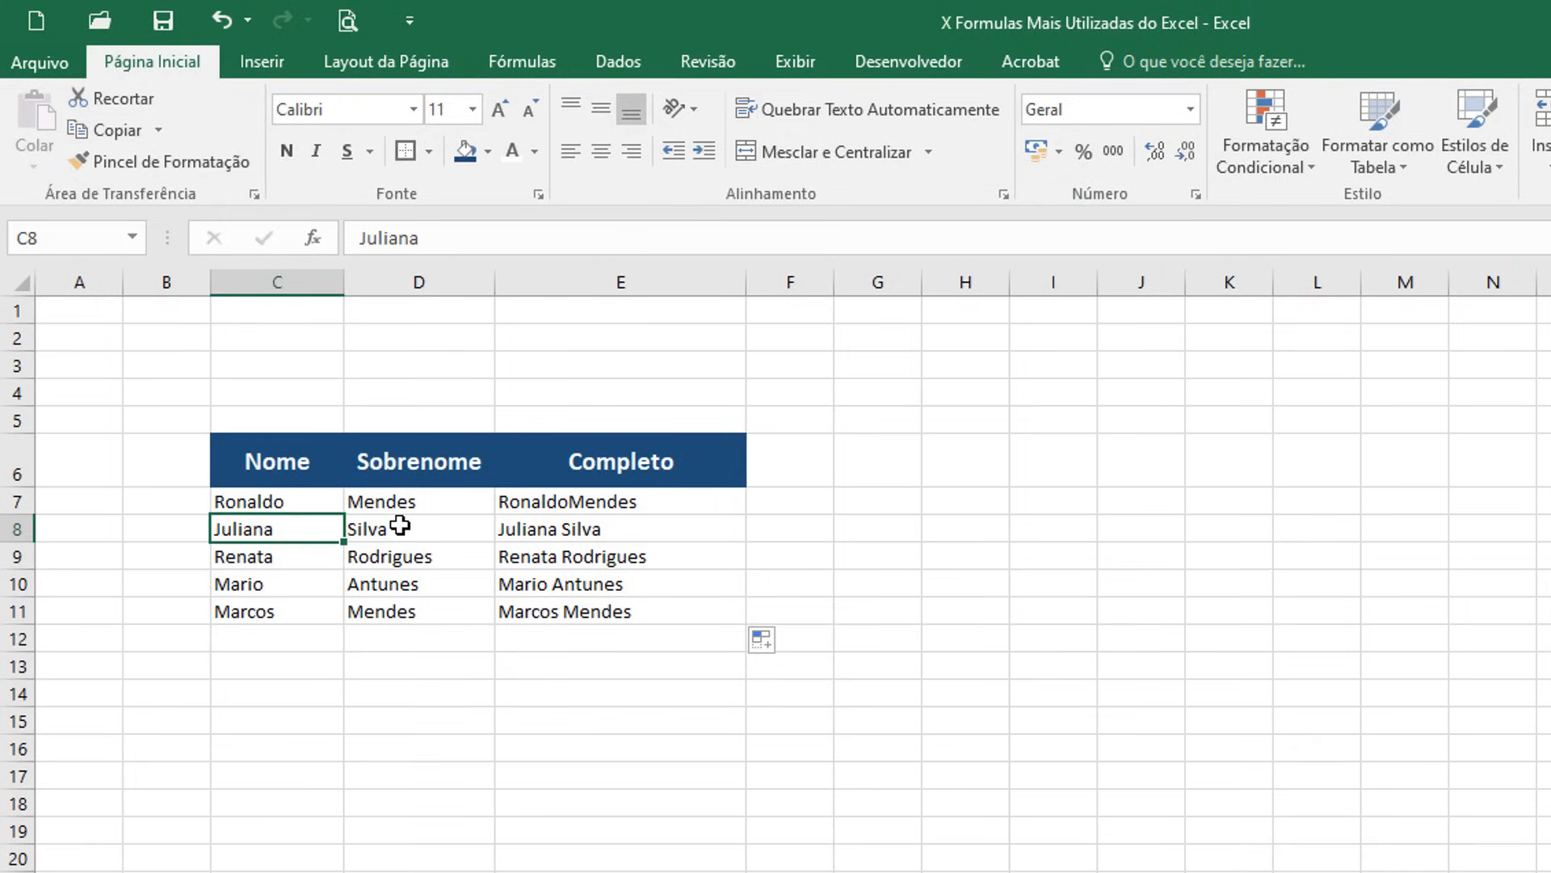
pyautogui.click(400, 526)
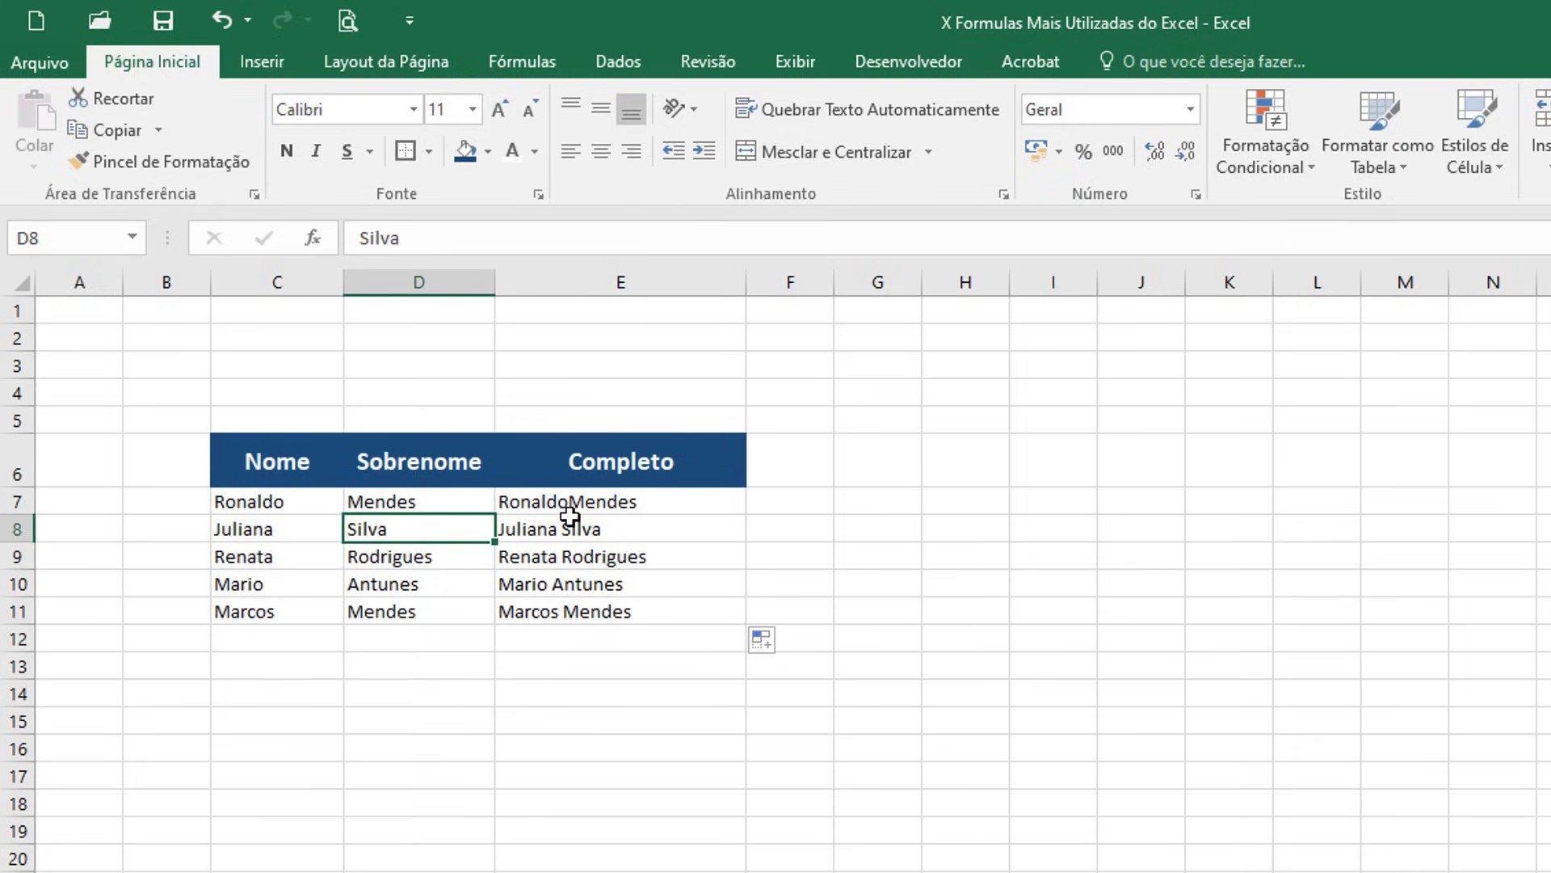
# Step: Change the separator in the E9 CONCATENAR formula from a space to a comma, giving =CONCATENAR(C9;",";D9)
pyautogui.click(620, 558)
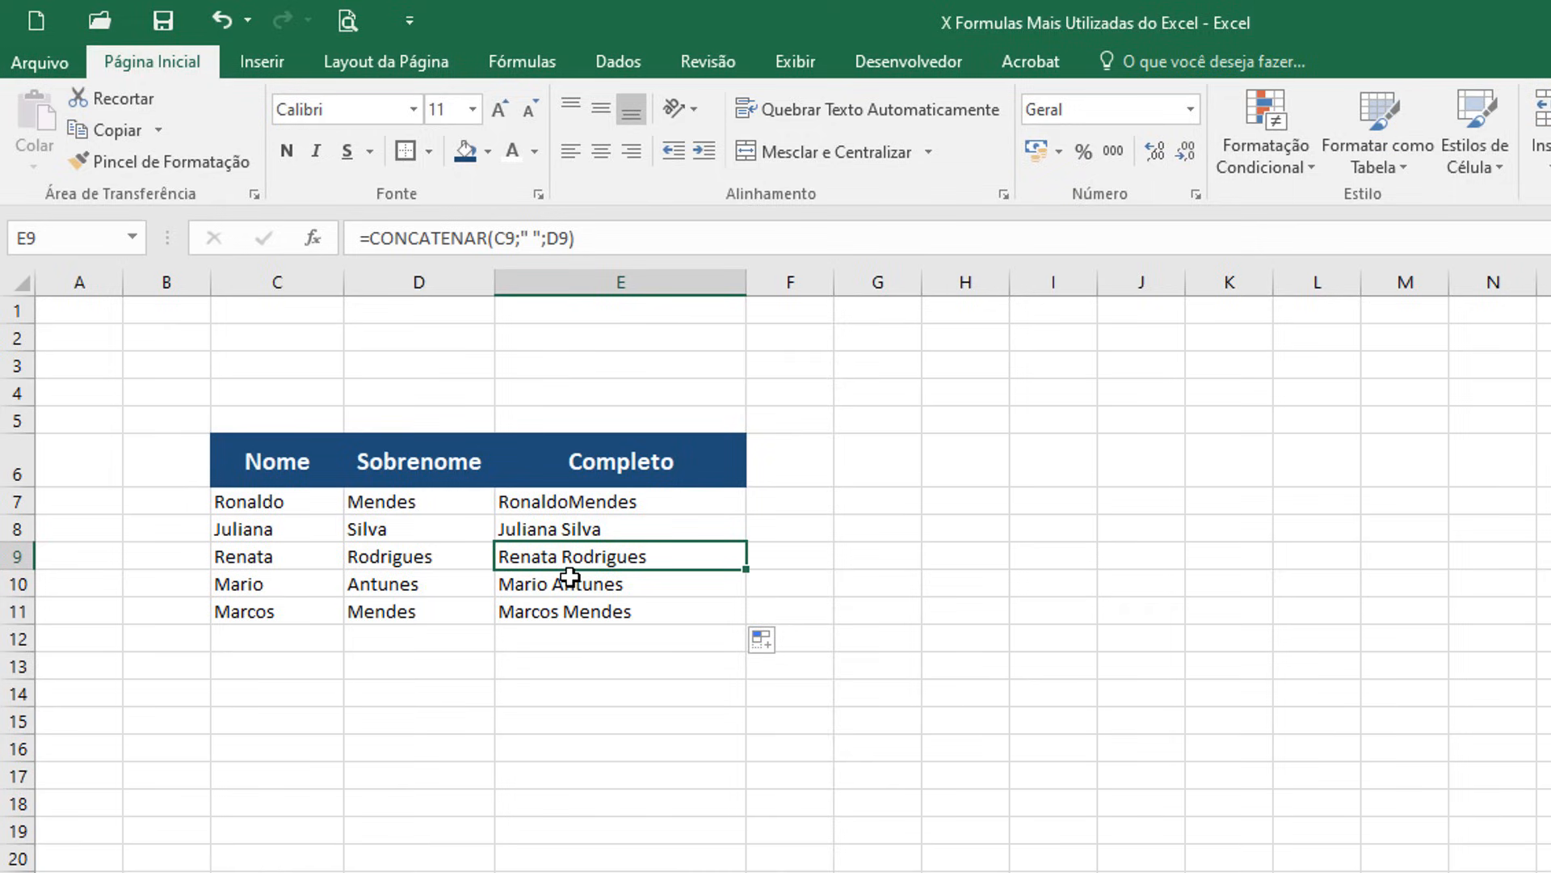
pyautogui.press('F2')
pyautogui.click(672, 567)
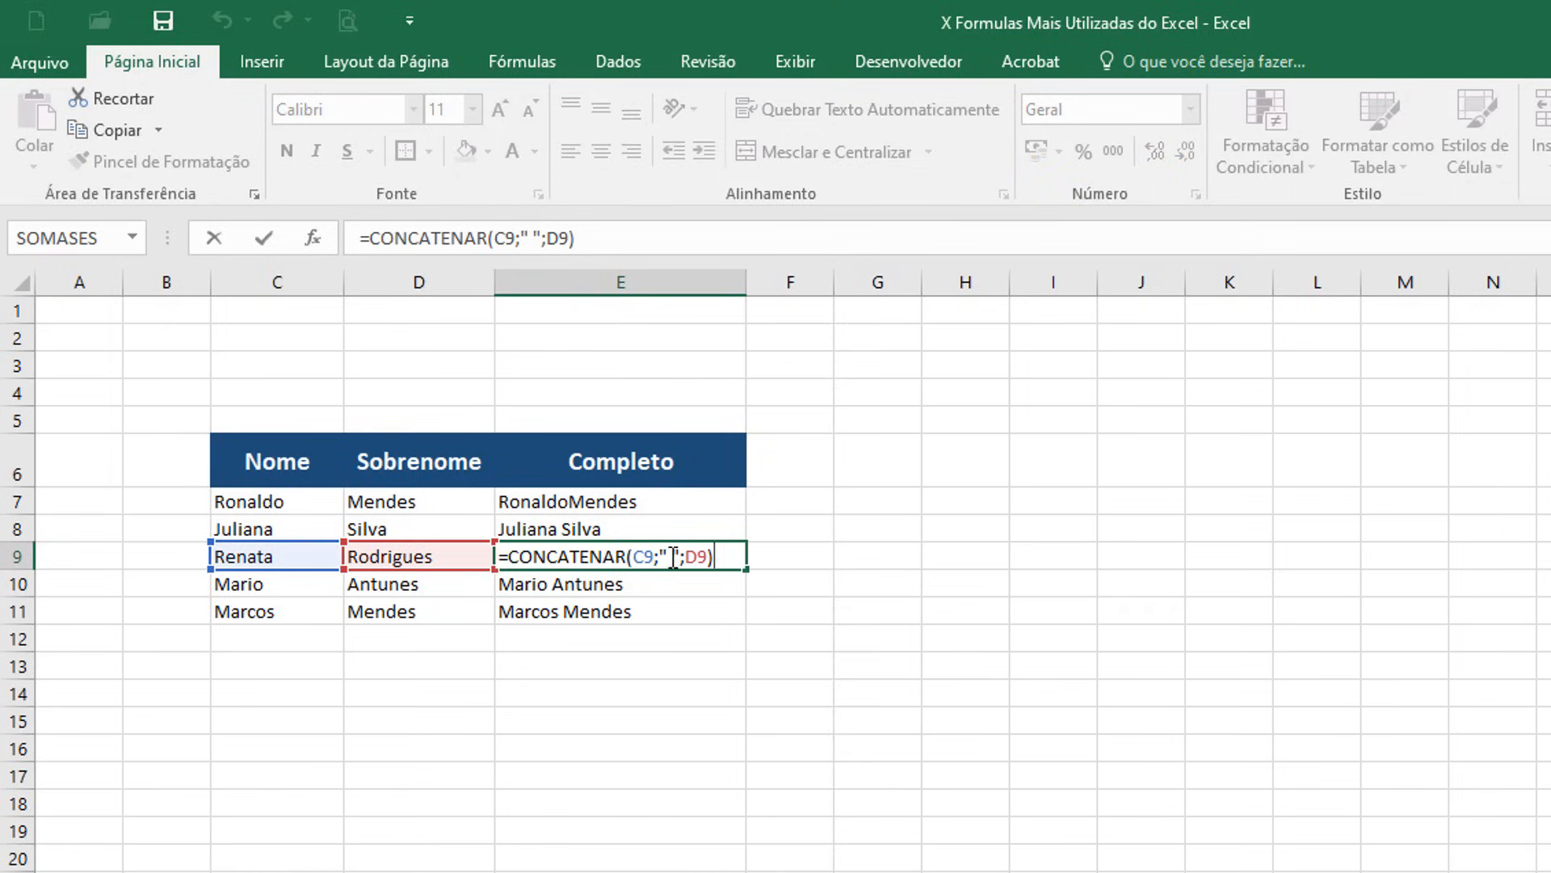
pyautogui.press('BackSpace')
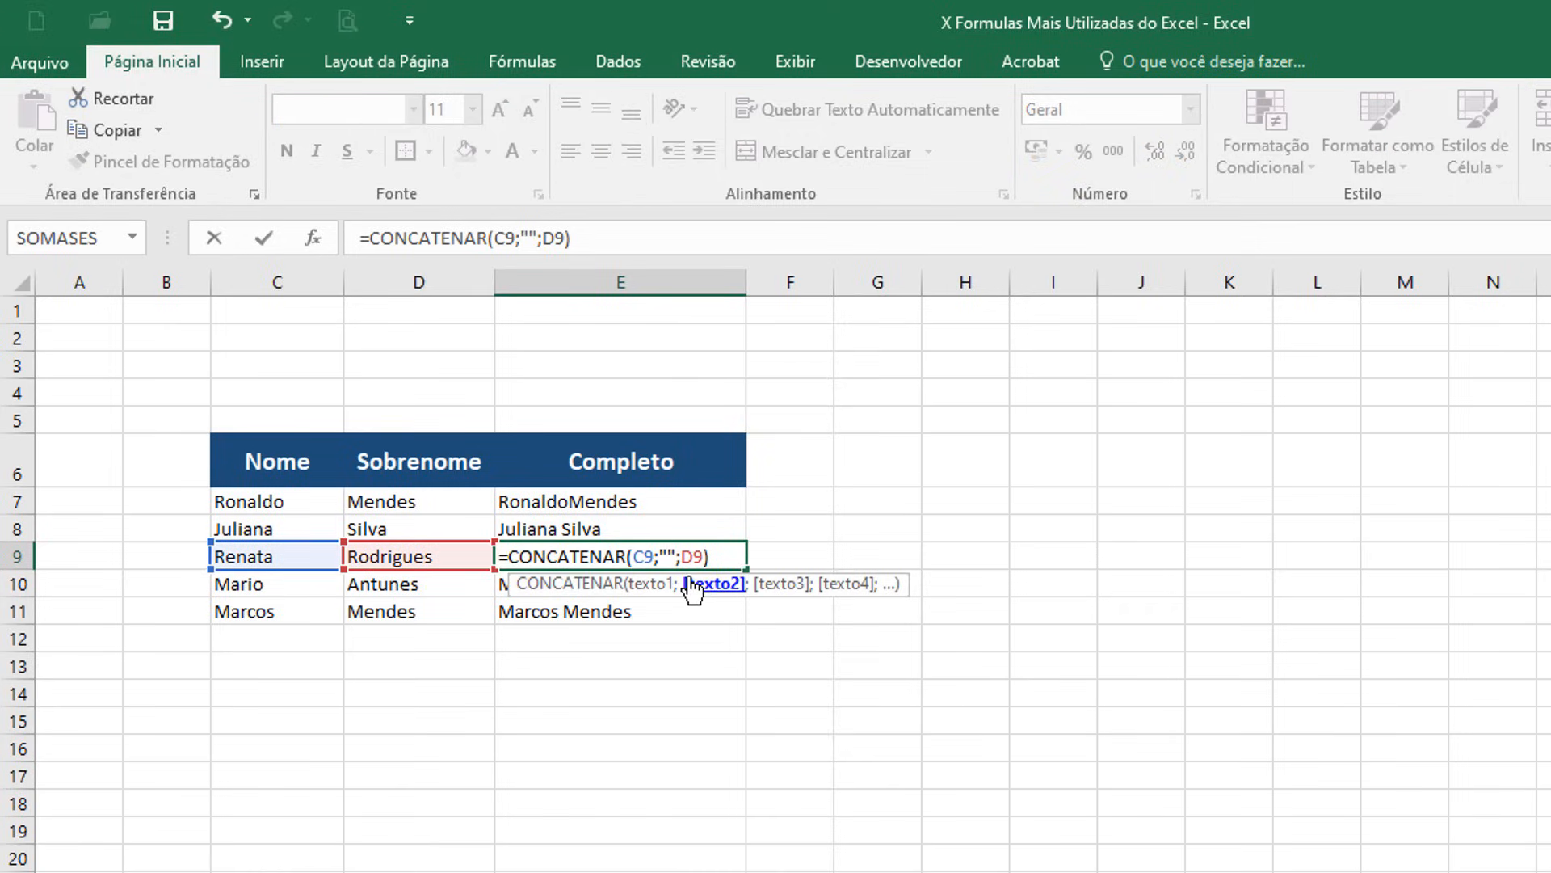
pyautogui.write(',')
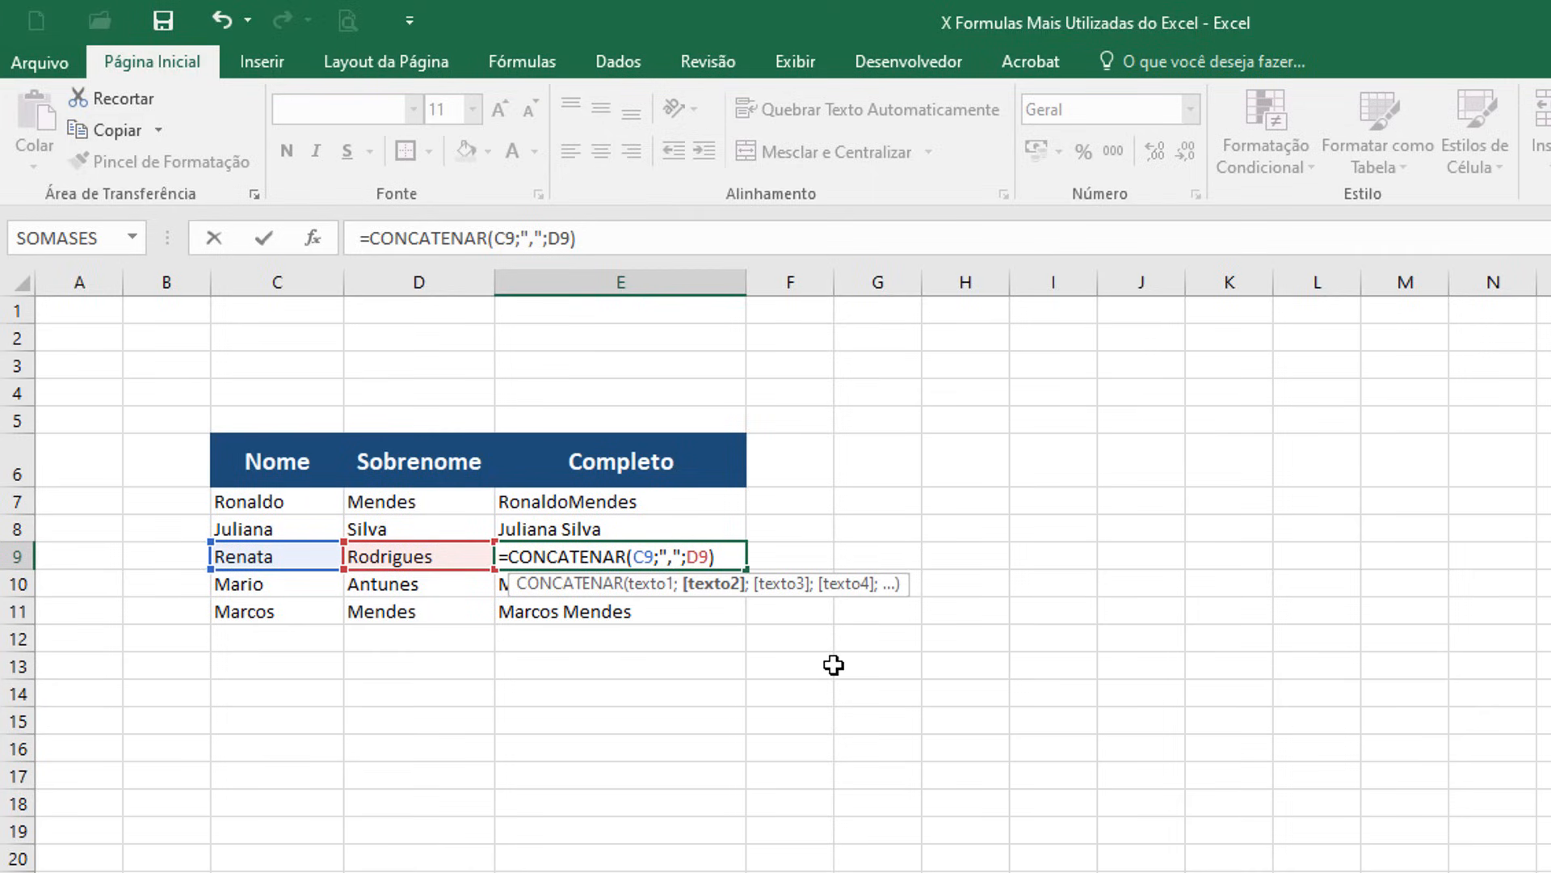
pyautogui.press('Return')
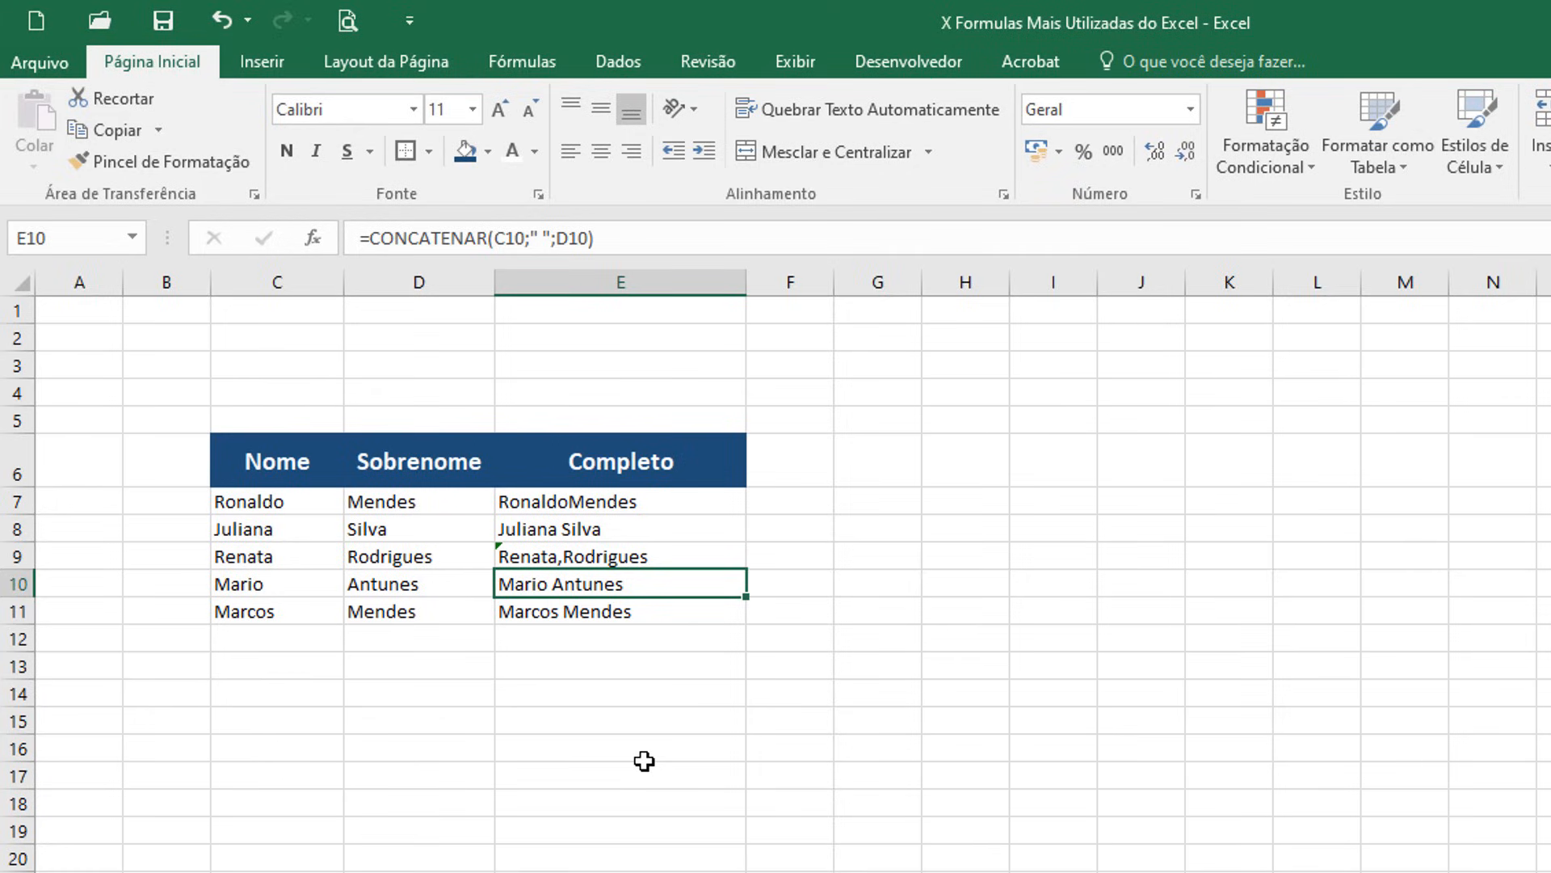
# Step: Add a comma before the space in the E10 formula so it reads =CONCATENAR(C10;", ";D10)
pyautogui.press('F2')
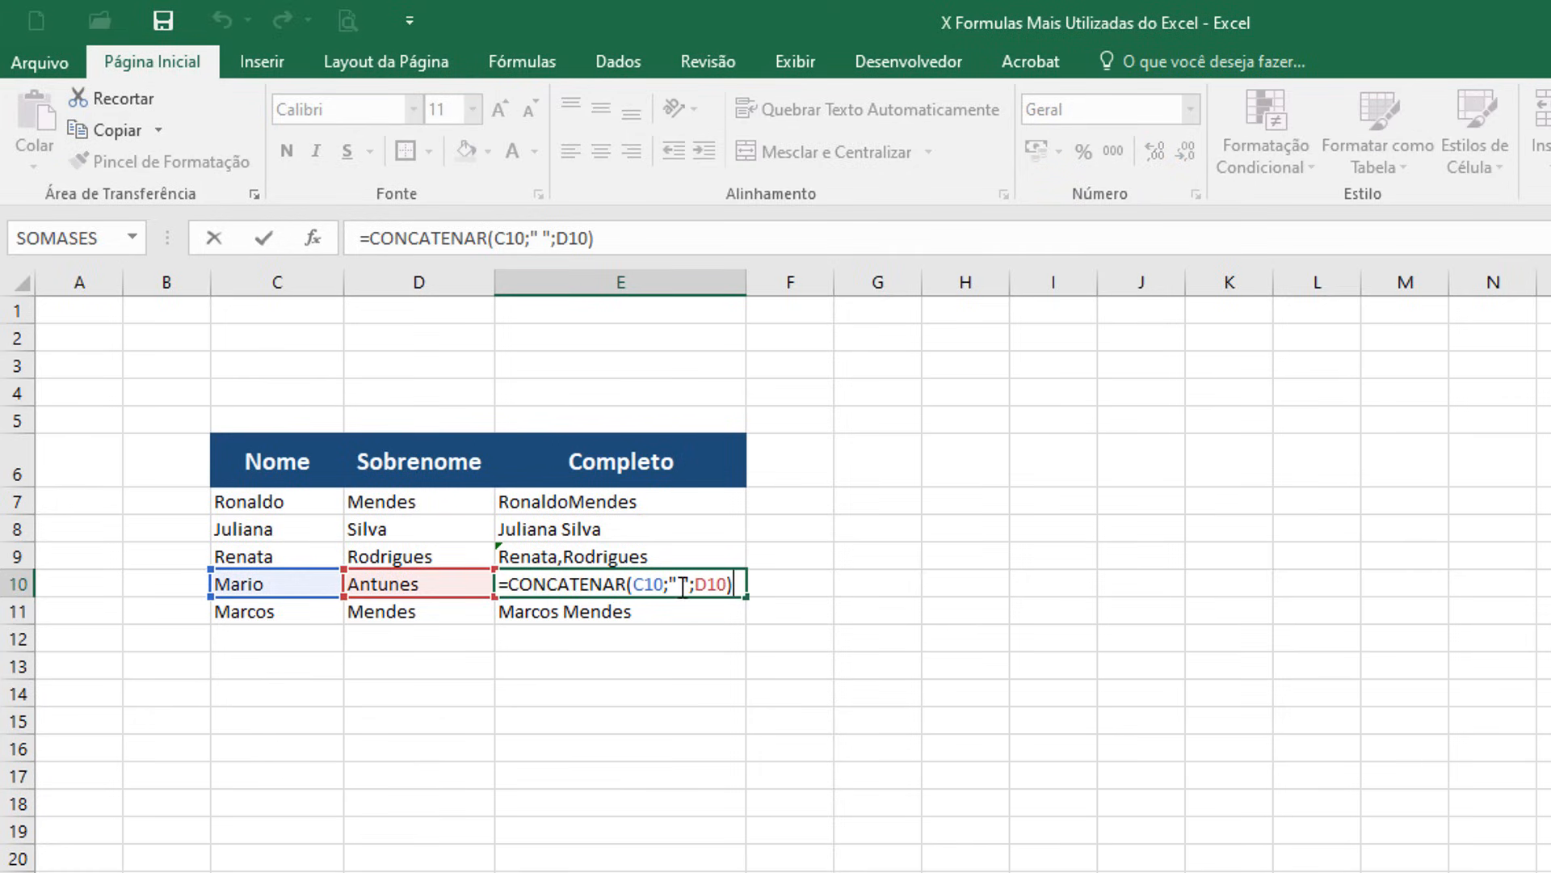
pyautogui.click(677, 584)
pyautogui.write(',')
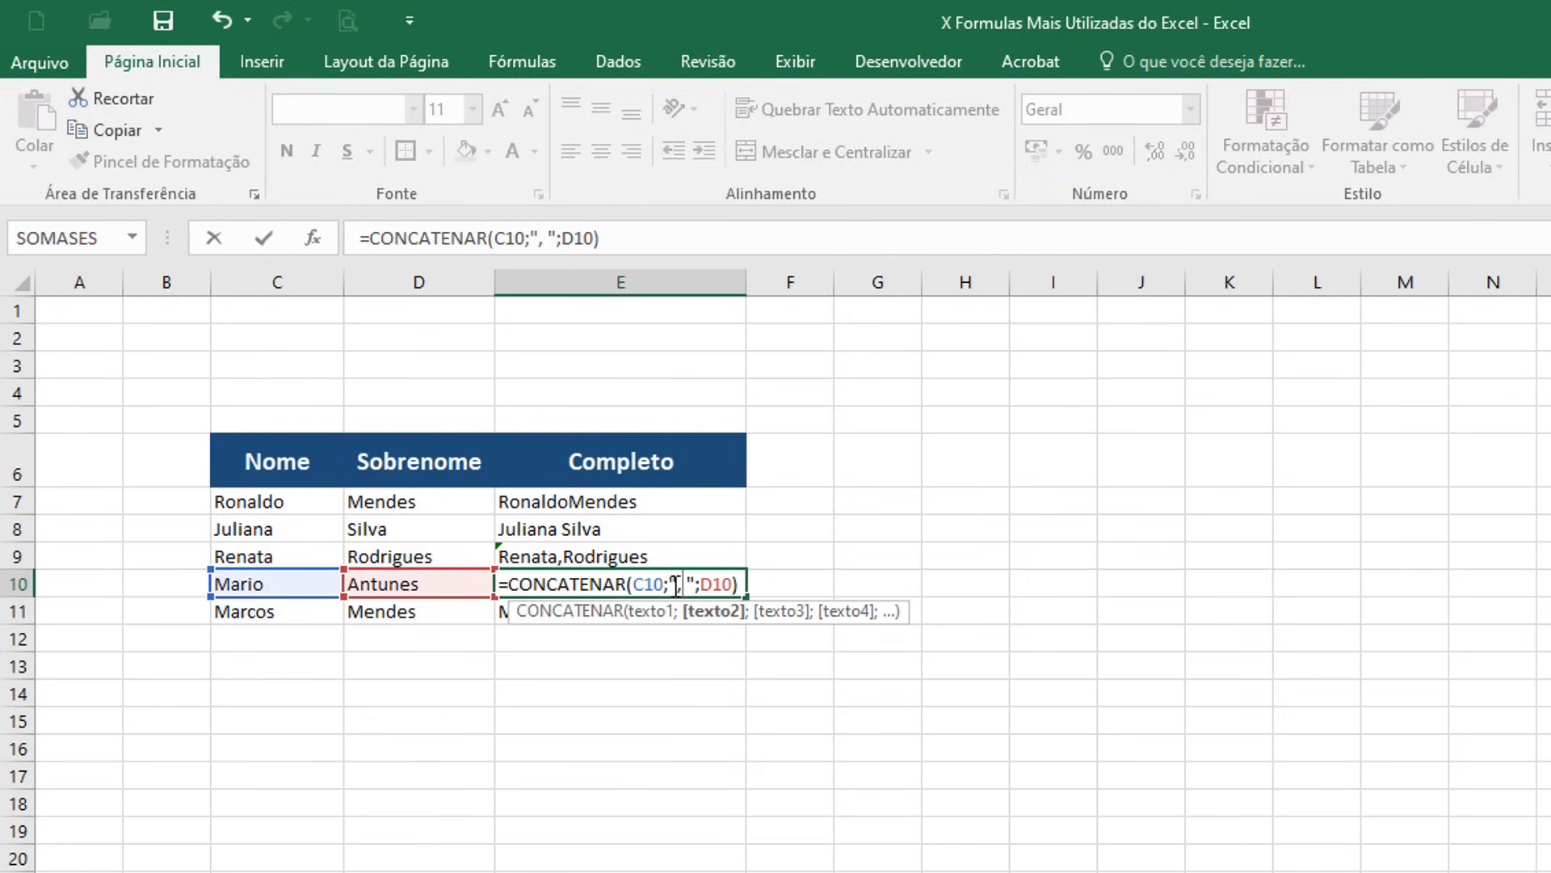
pyautogui.press('Return')
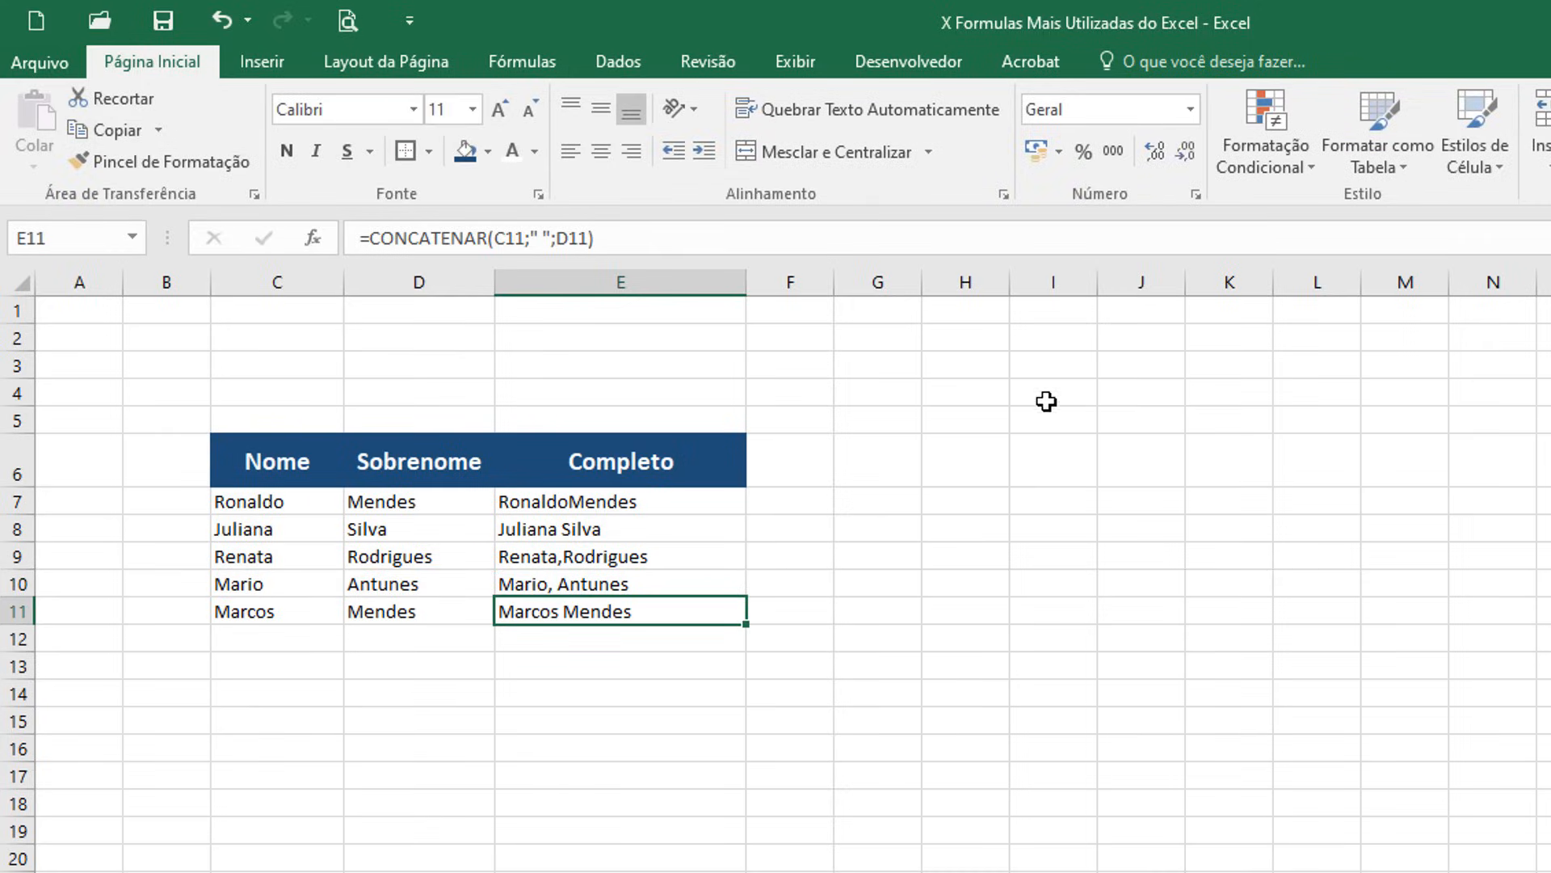
pyautogui.click(658, 585)
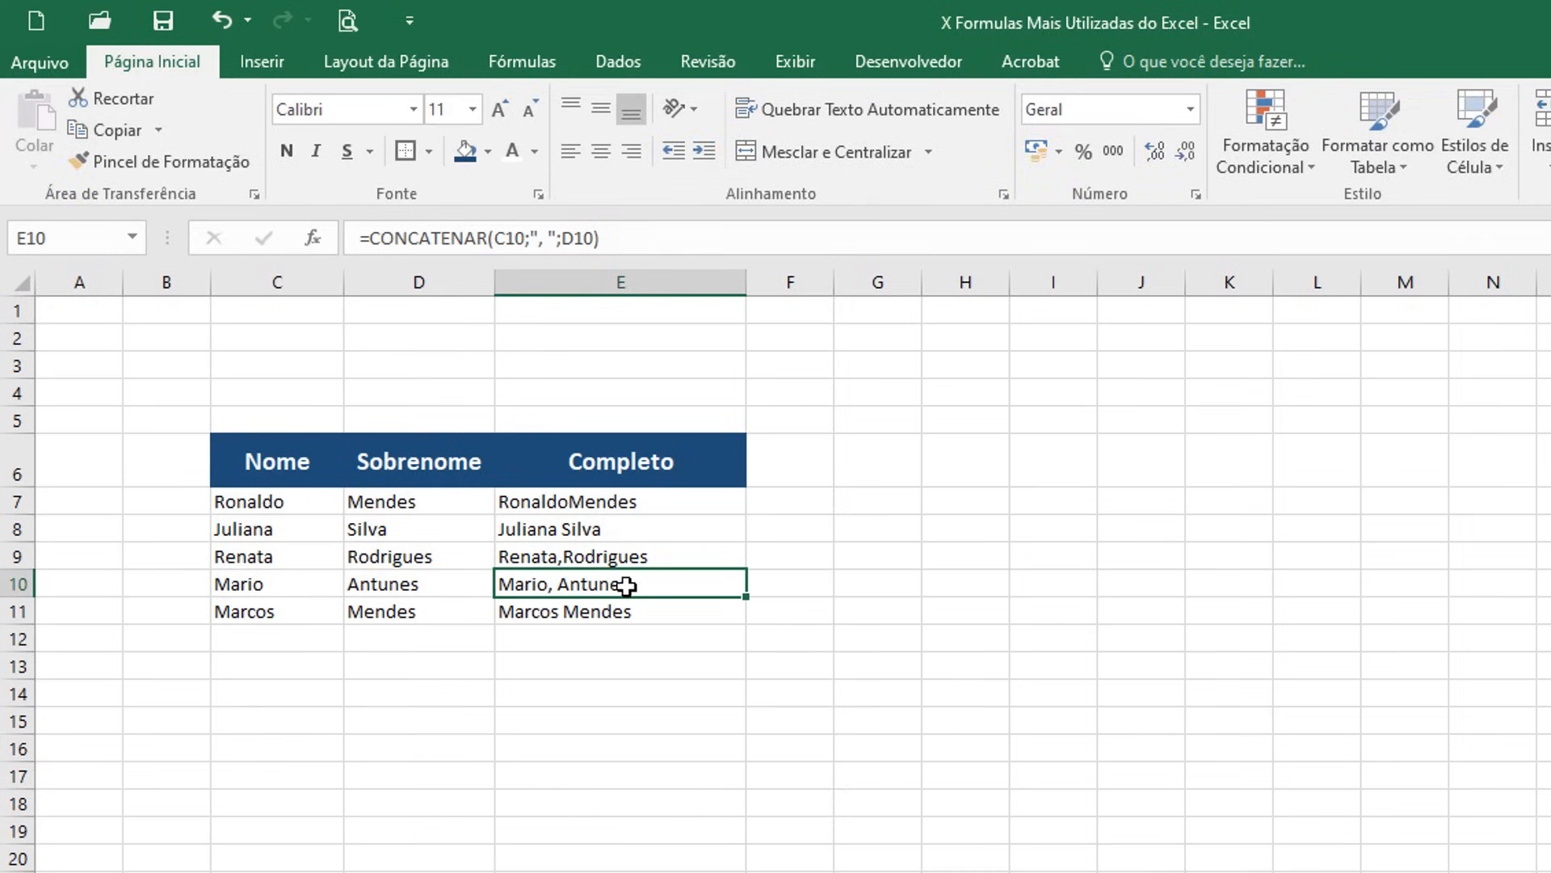
# Step: Replace the E11 formula with =CONCATENAR(D11;", ";C11) to put the surname before the first name
pyautogui.click(632, 615)
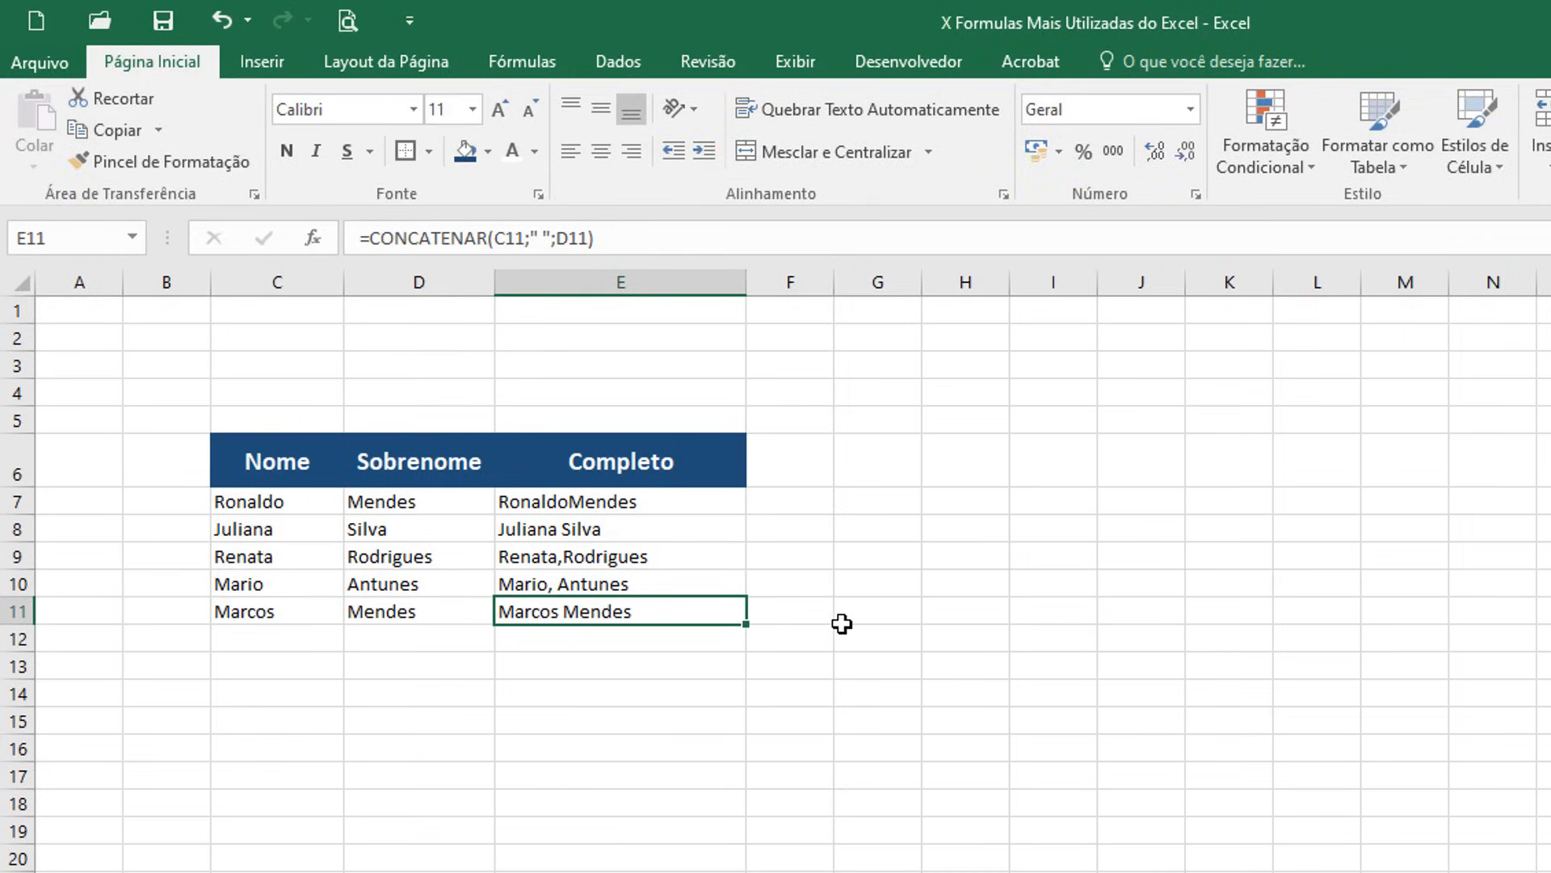
pyautogui.press('Delete')
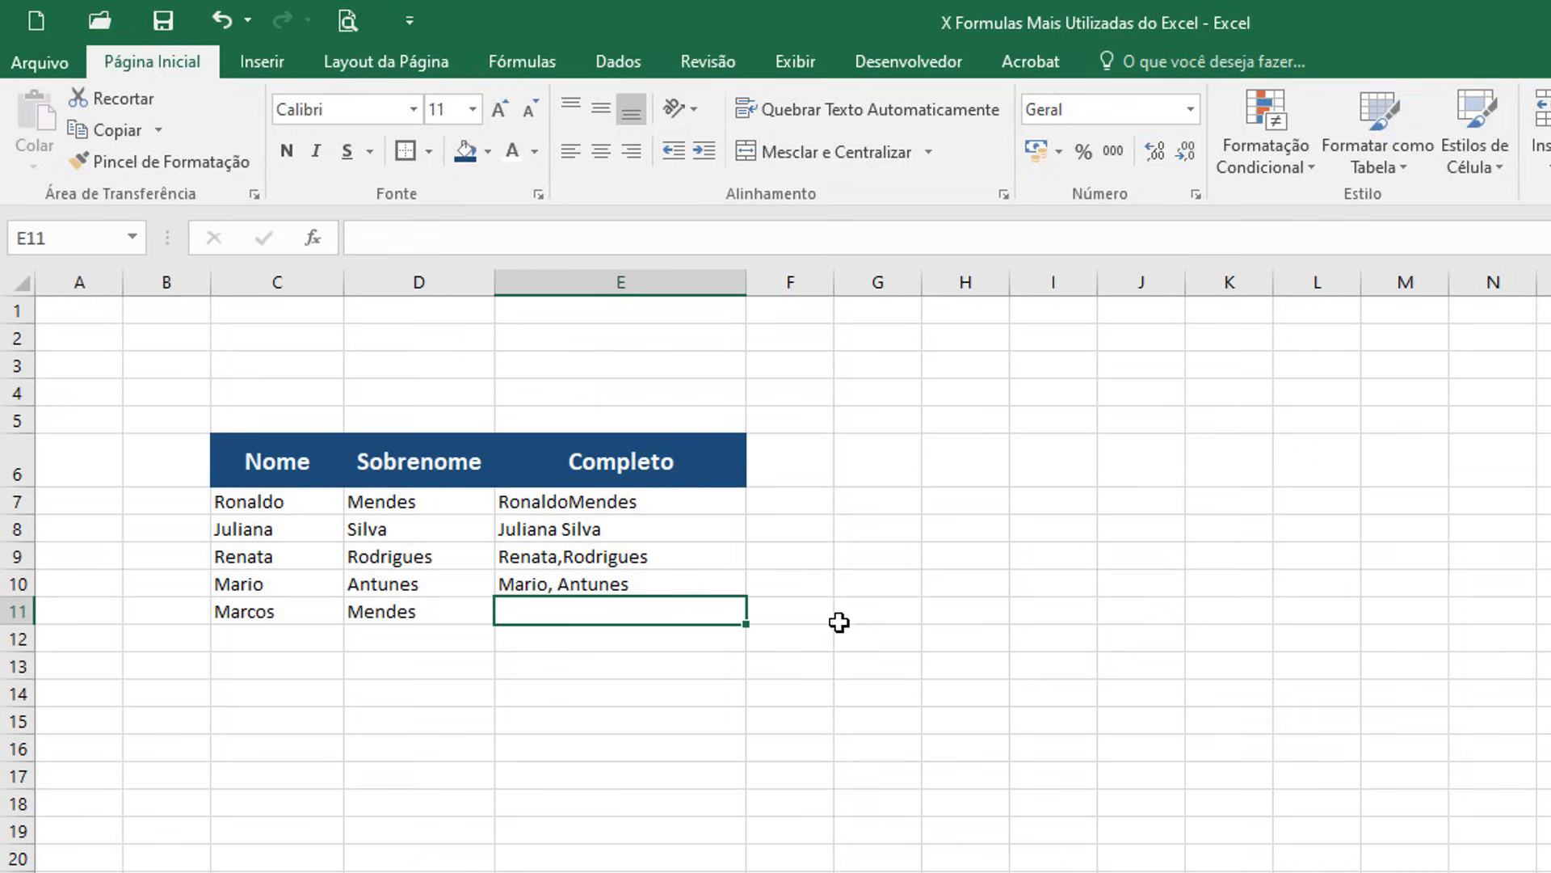
pyautogui.write('=CONCATENAR(')
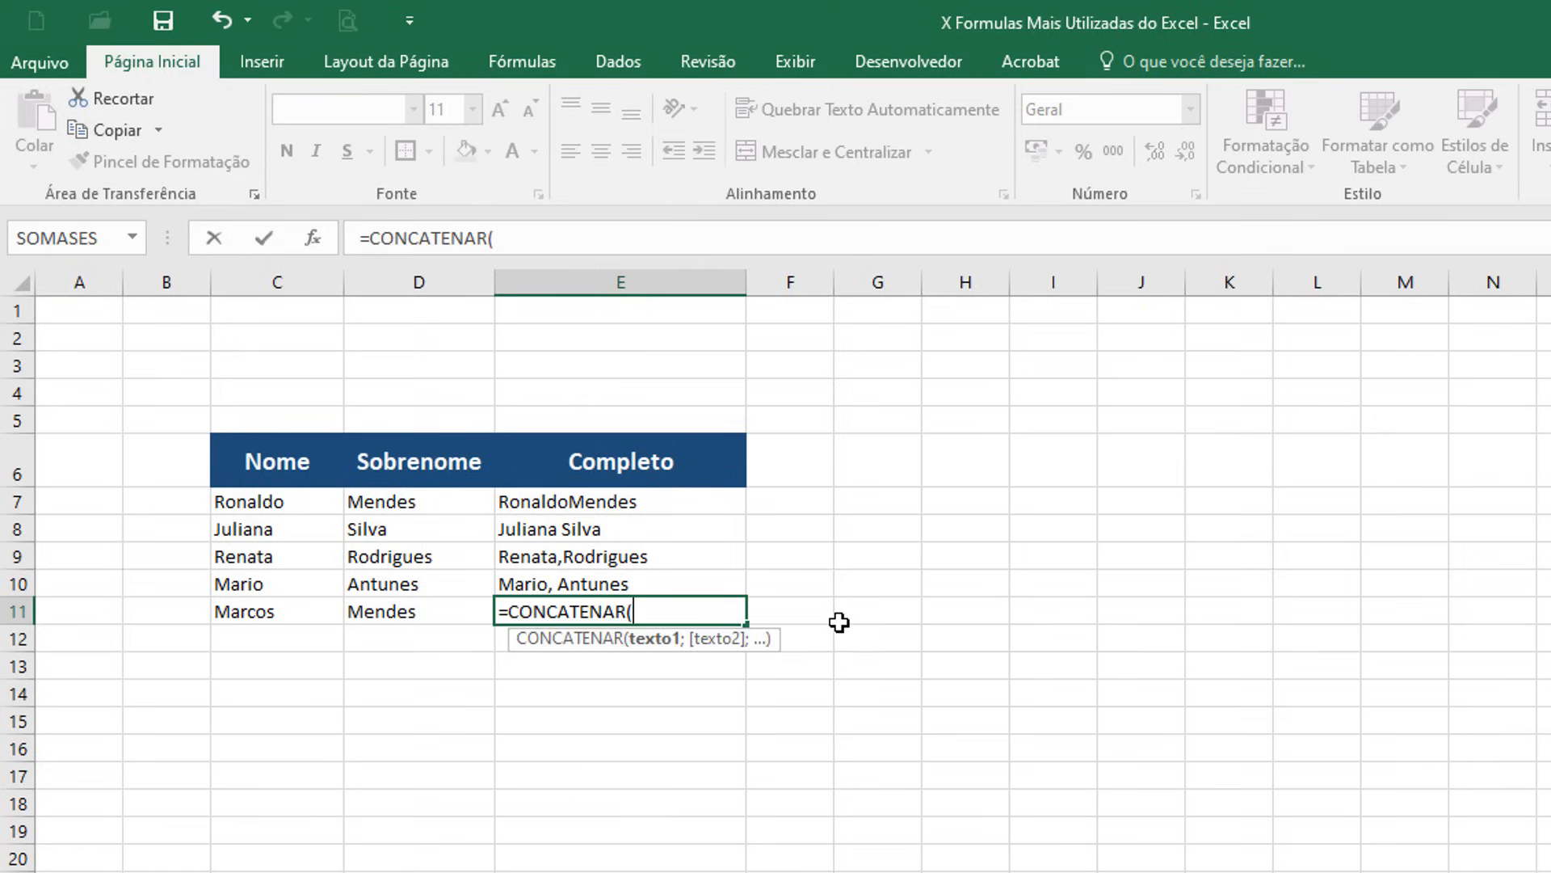
pyautogui.click(397, 617)
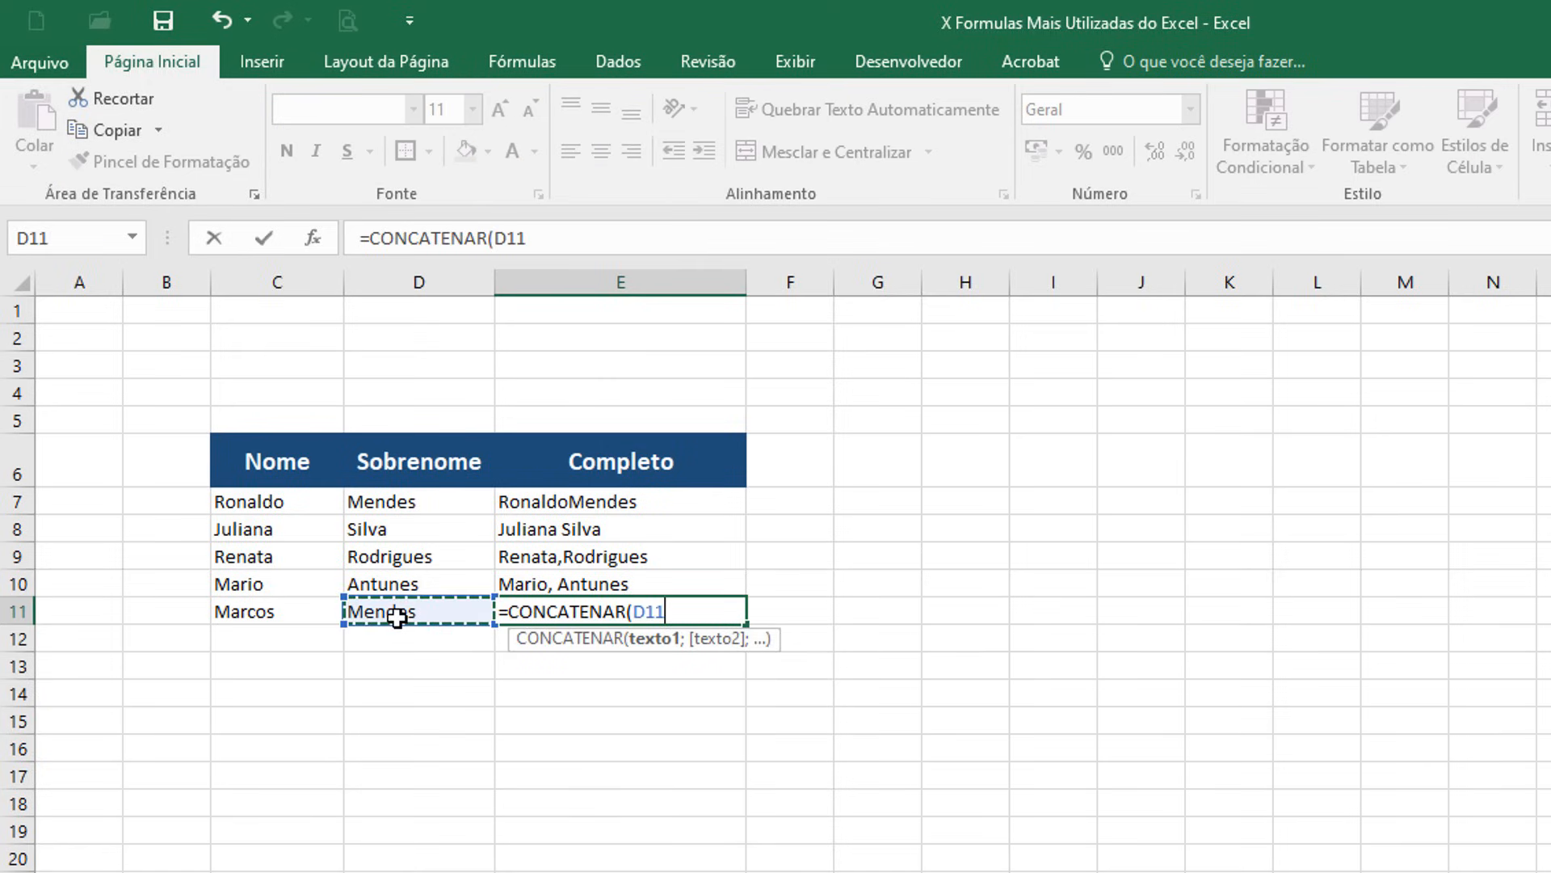
pyautogui.write(';"')
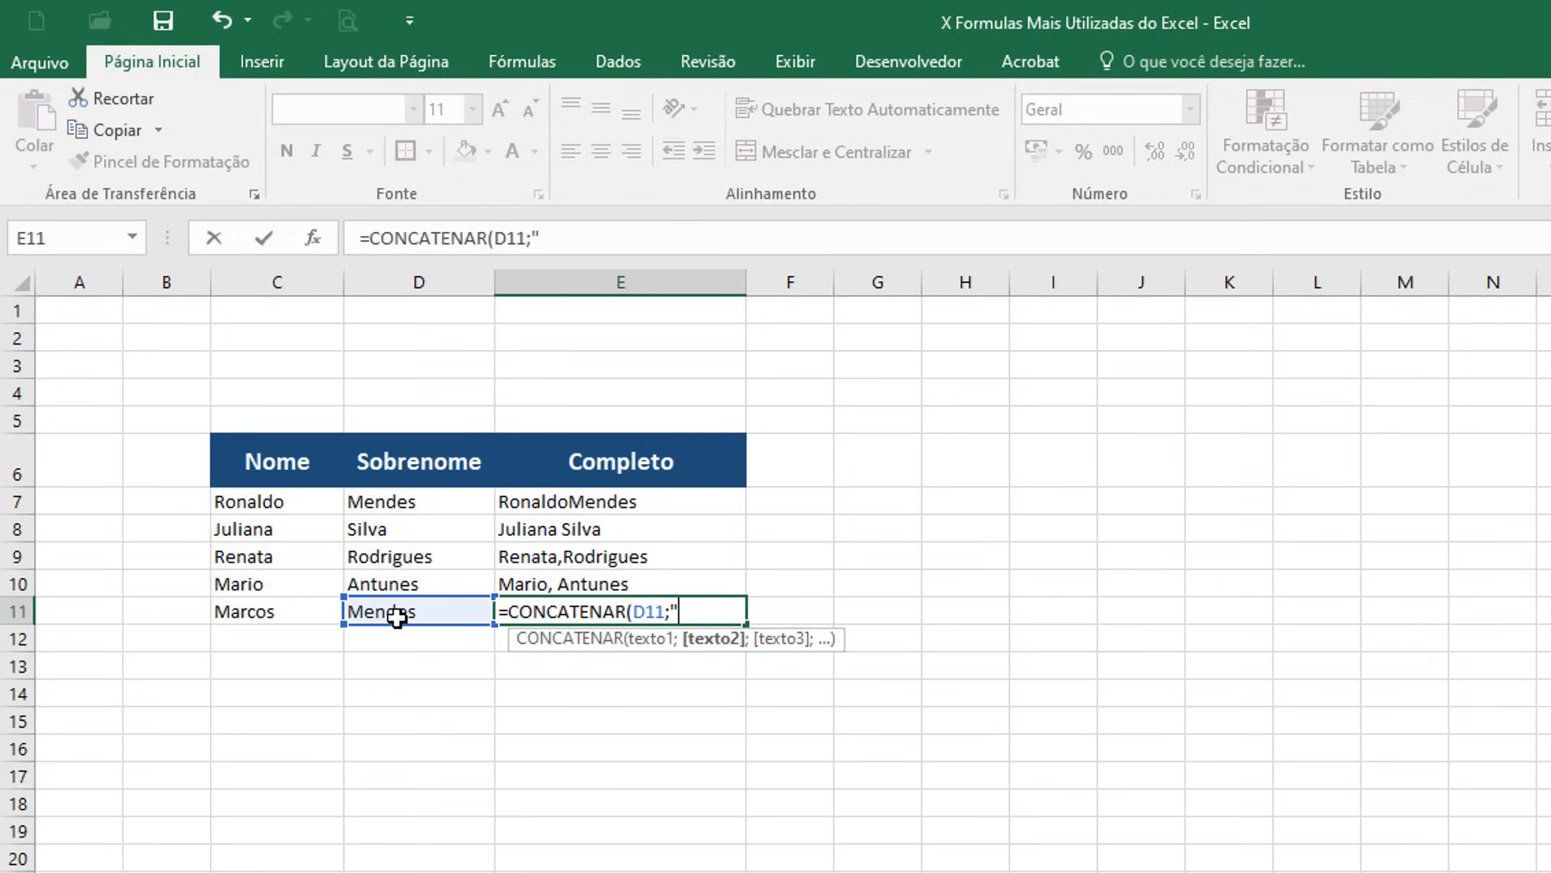
pyautogui.write(', ";')
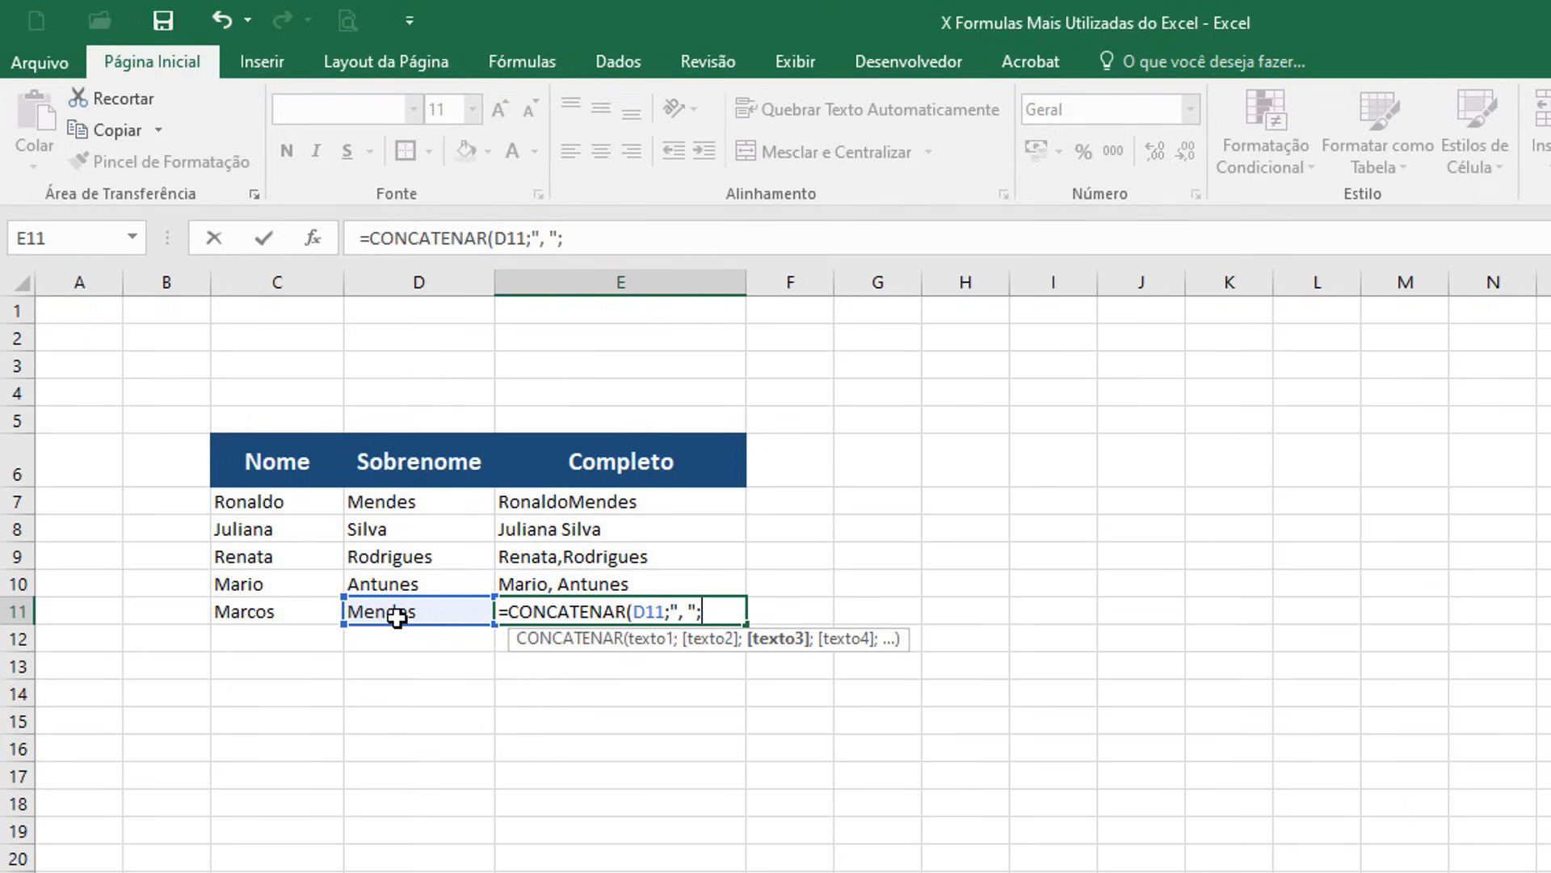
pyautogui.click(273, 618)
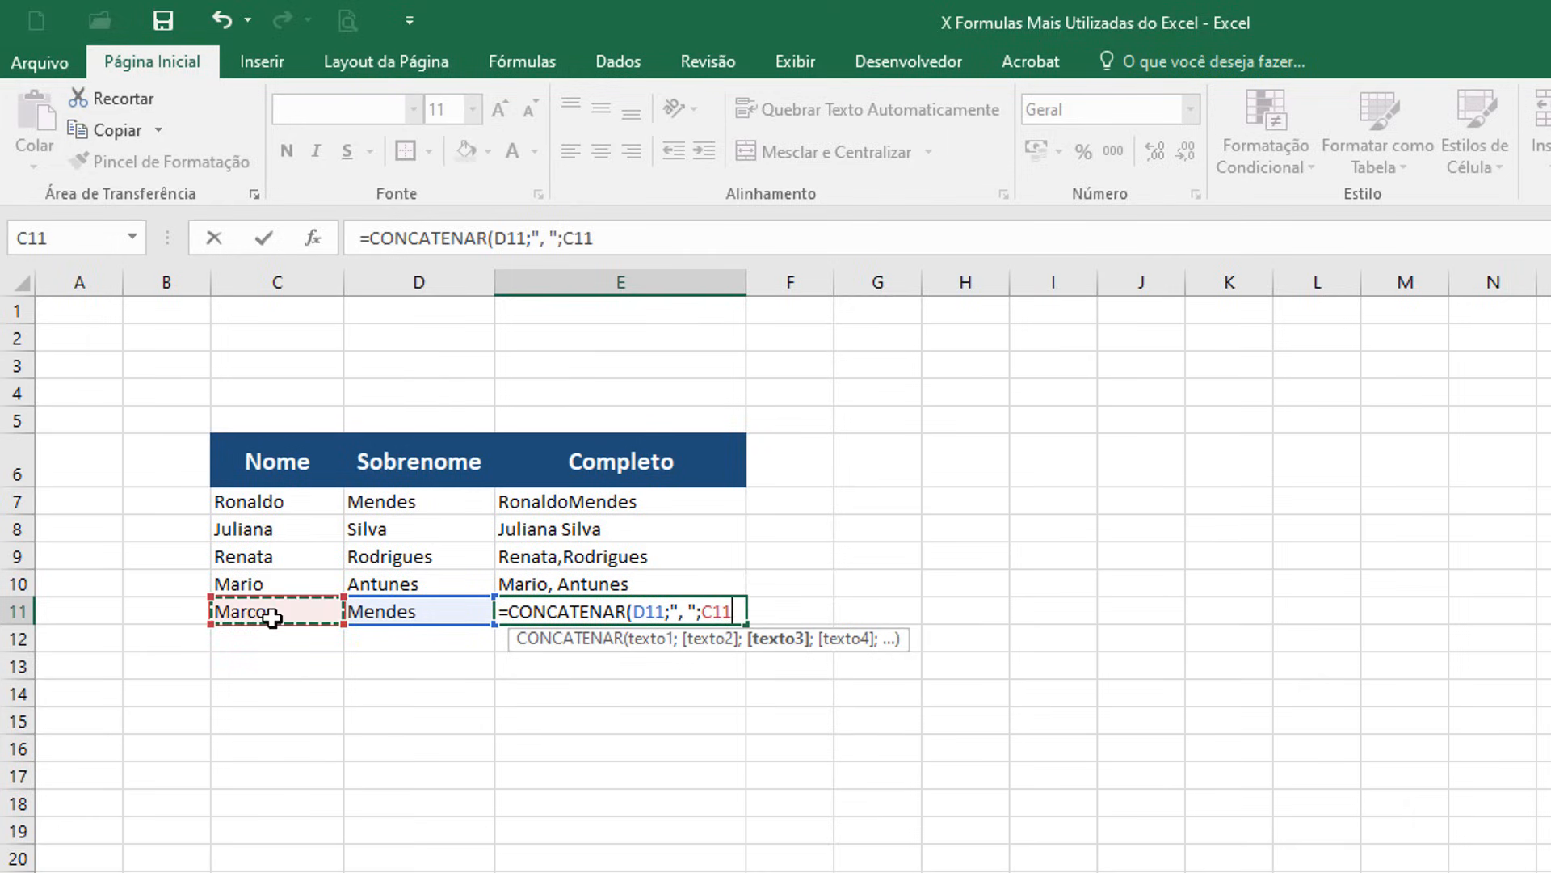
pyautogui.write(')')
pyautogui.press('Return')
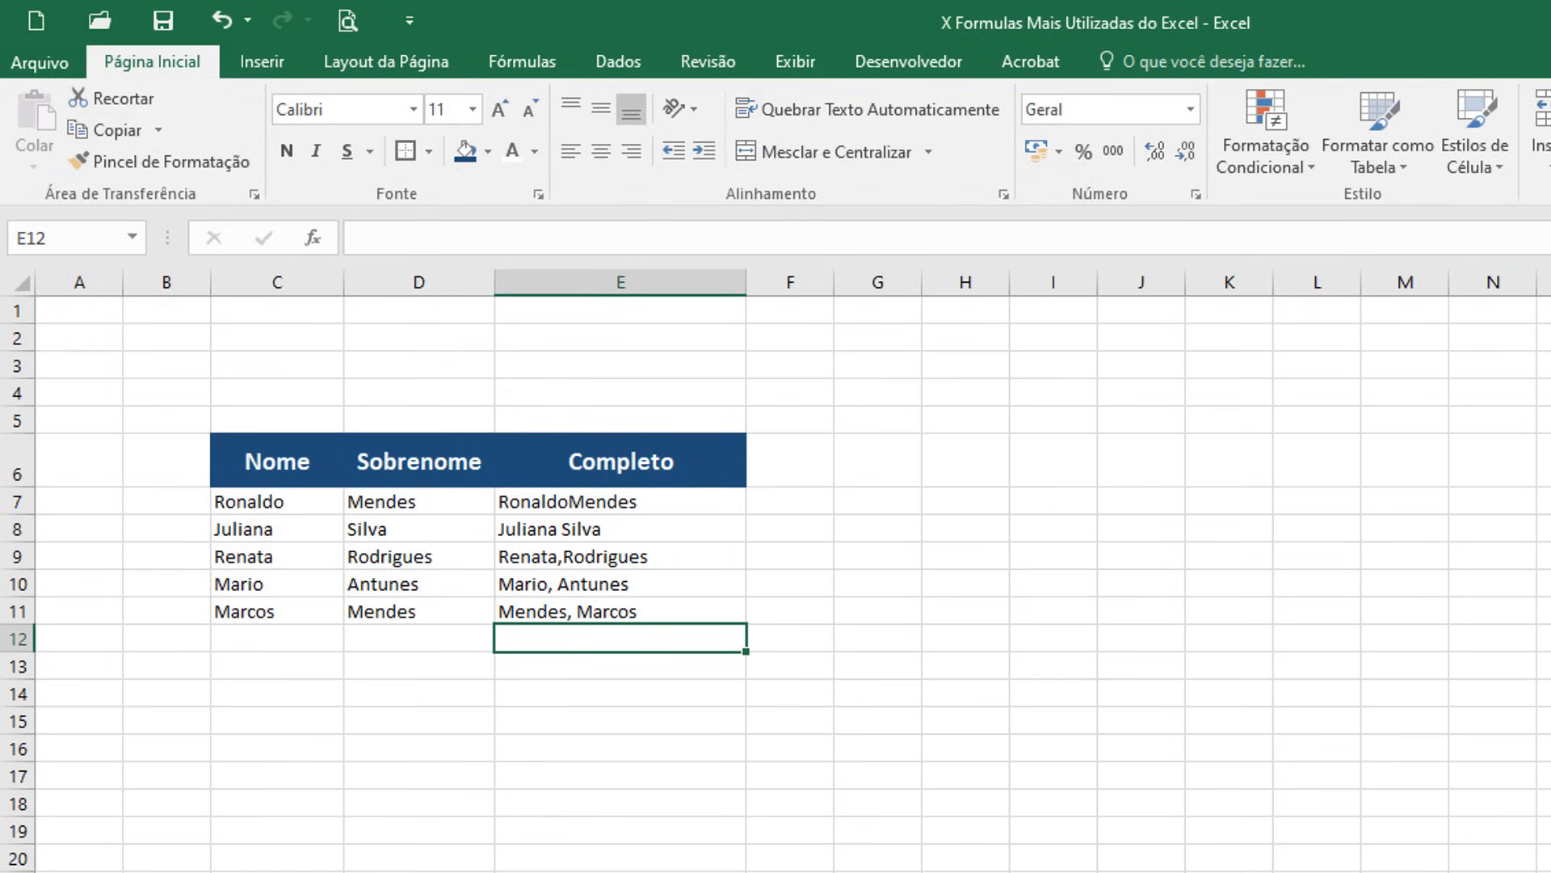
pyautogui.scroll(1, 776, 570)
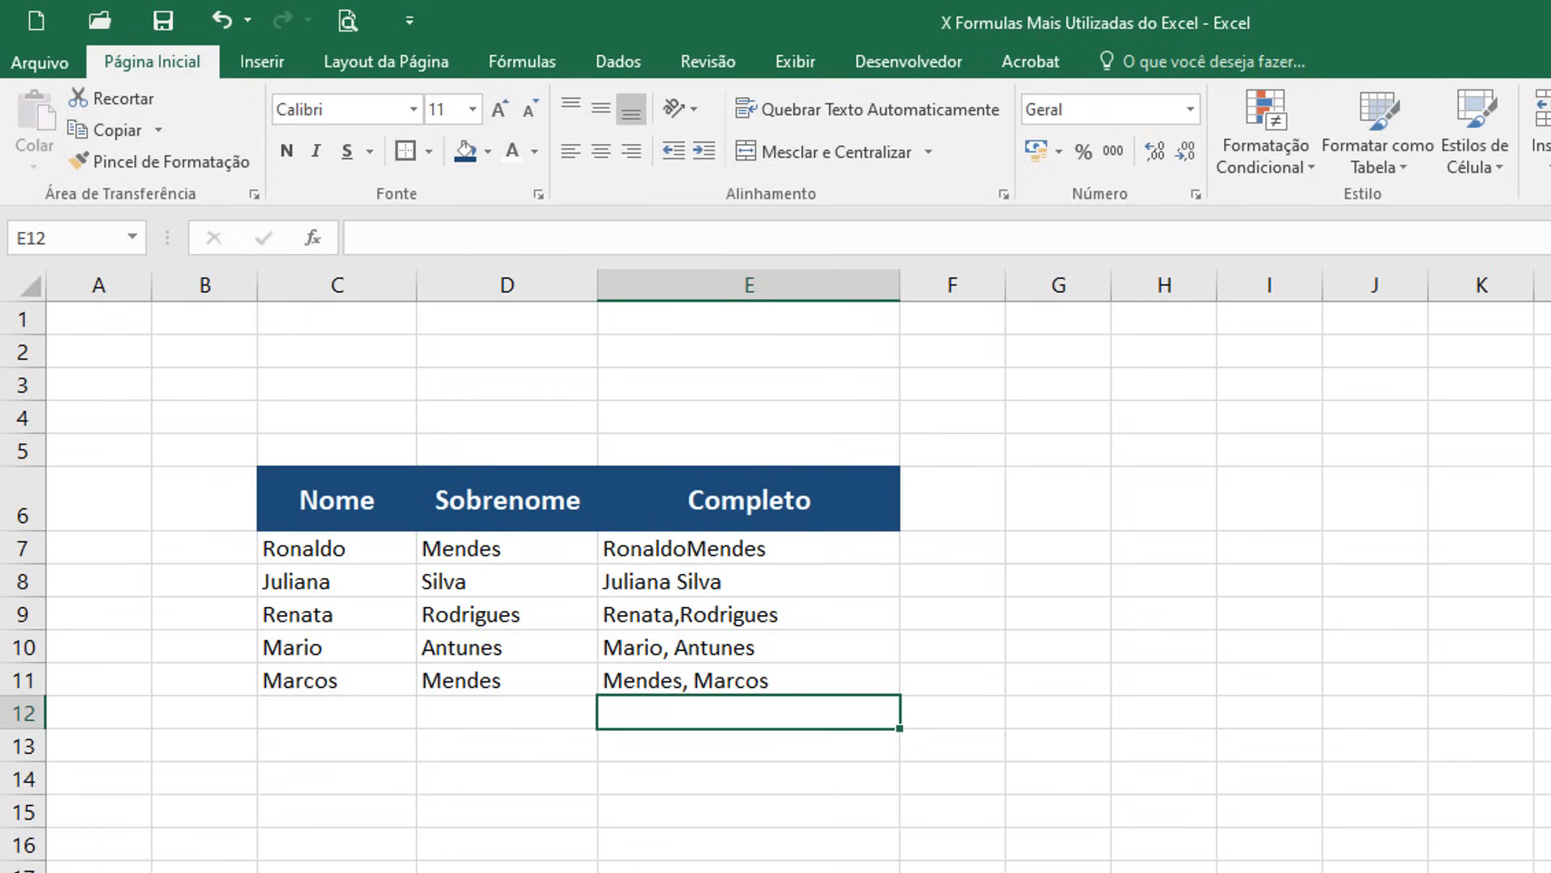